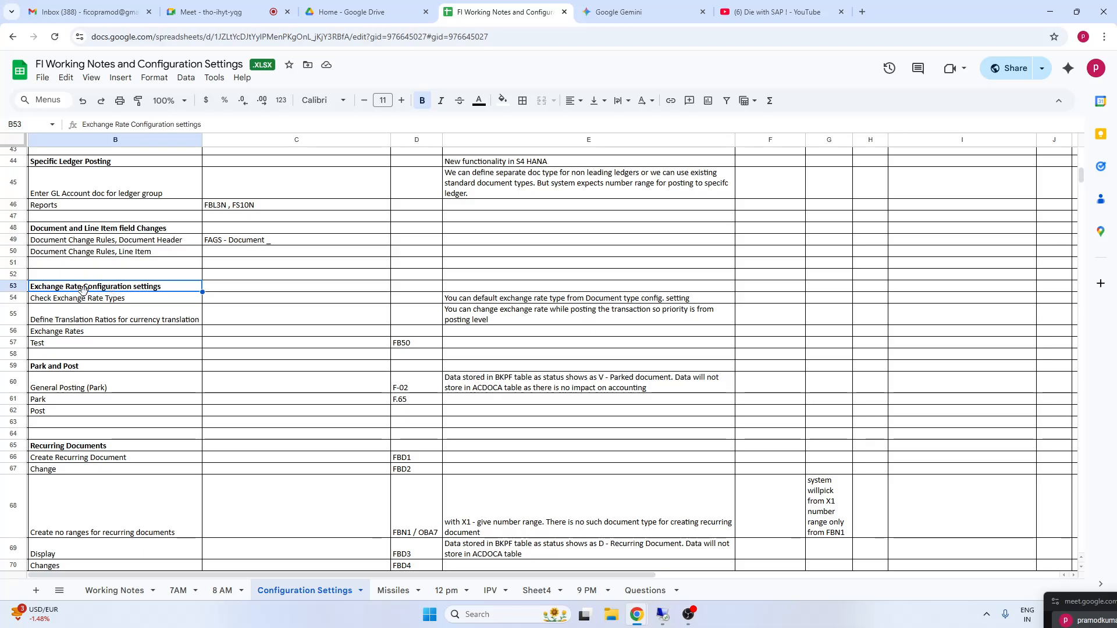
- Switch to the SAP Display IMG window and collapse the Document, Global Settings and Financial Accounting nodes
click(662, 614)
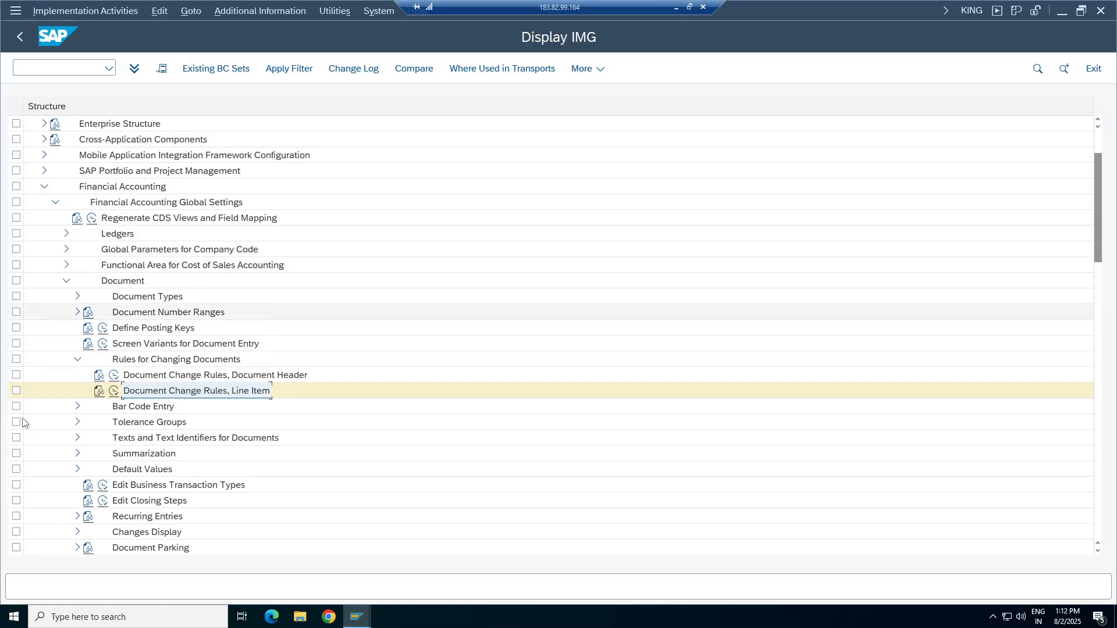
click(77, 359)
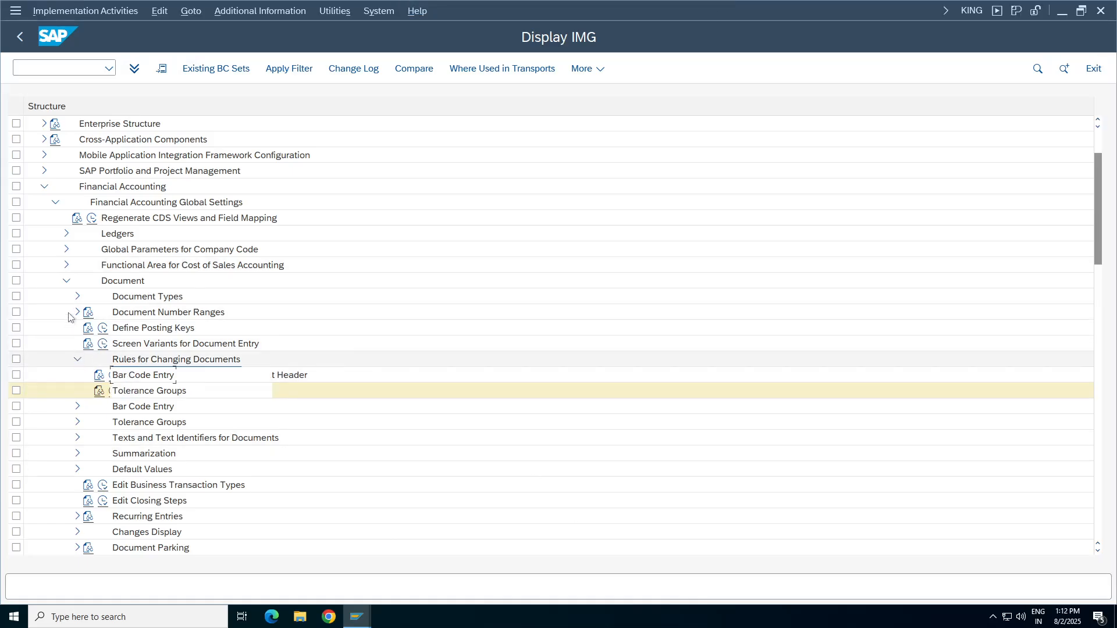
click(66, 280)
click(56, 202)
click(44, 186)
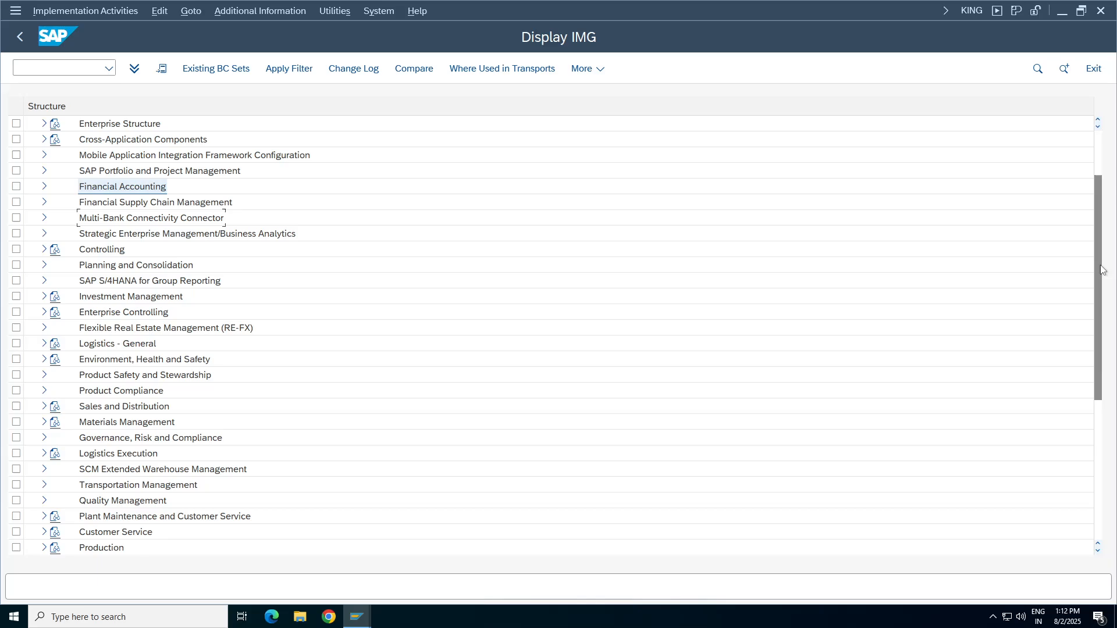
scroll(110, 175, up, 2)
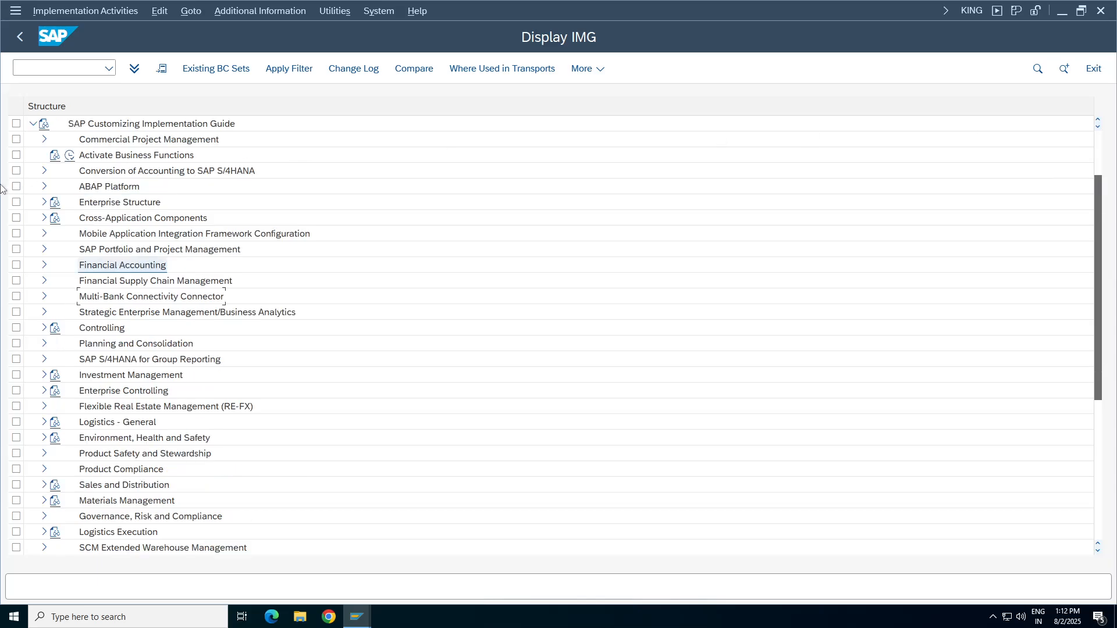
- Expand the Currencies node under ABAP Platform > General settings in the implementation guide
click(95, 190)
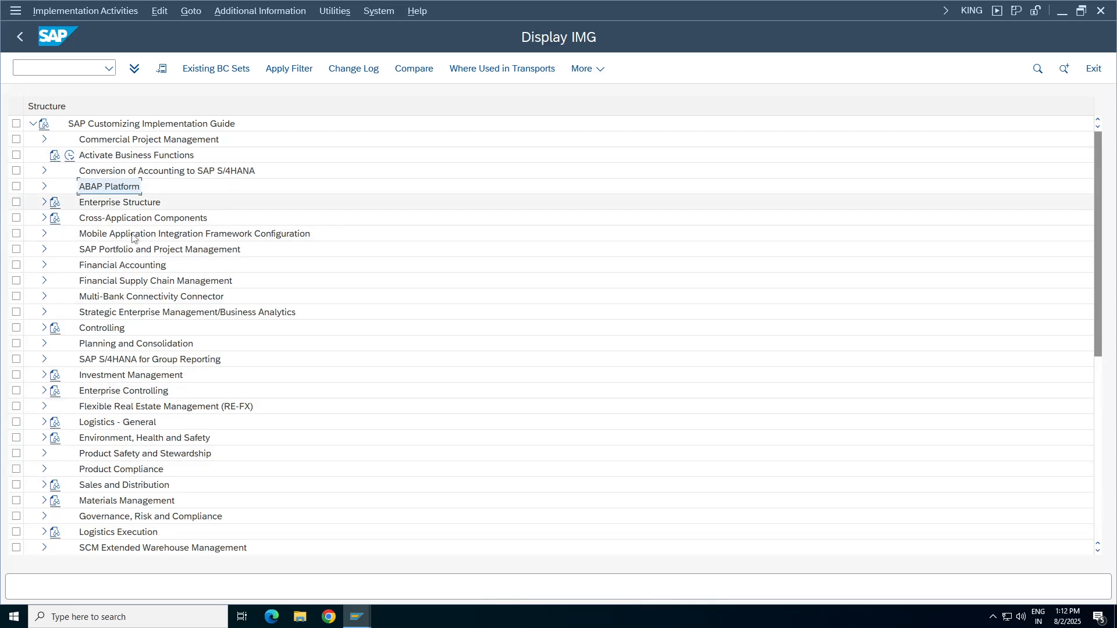
click(44, 186)
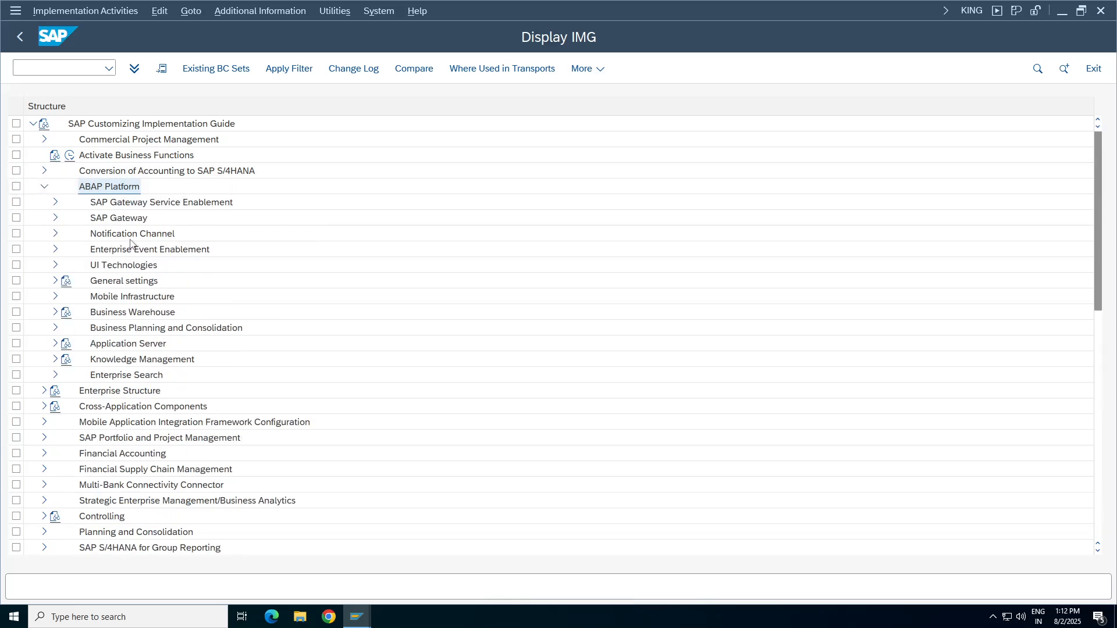
double_click(116, 281)
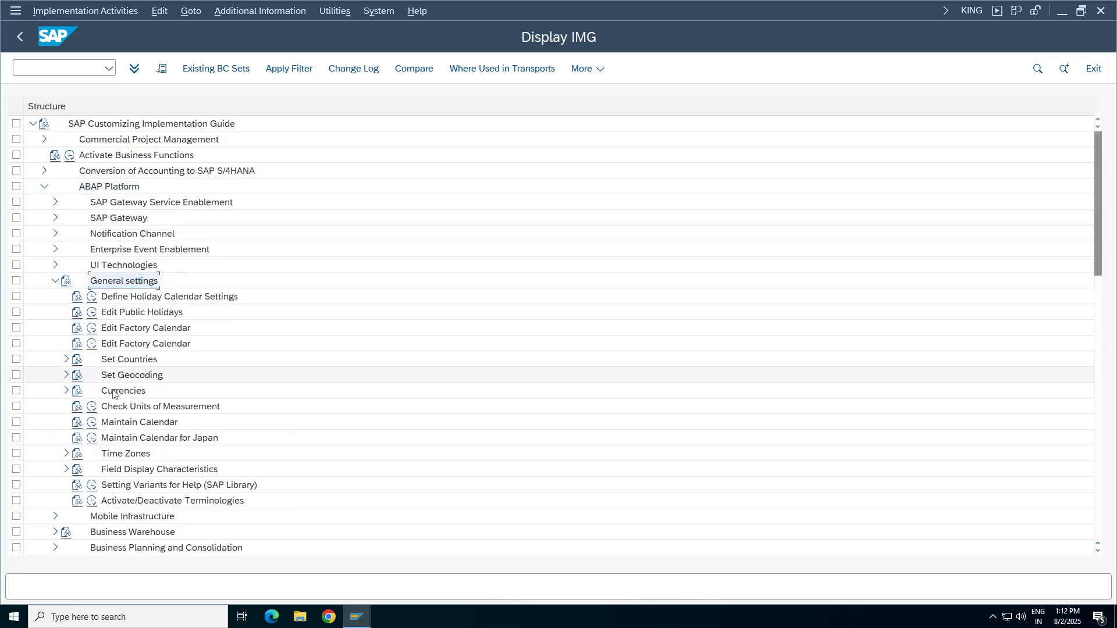
click(122, 391)
click(67, 391)
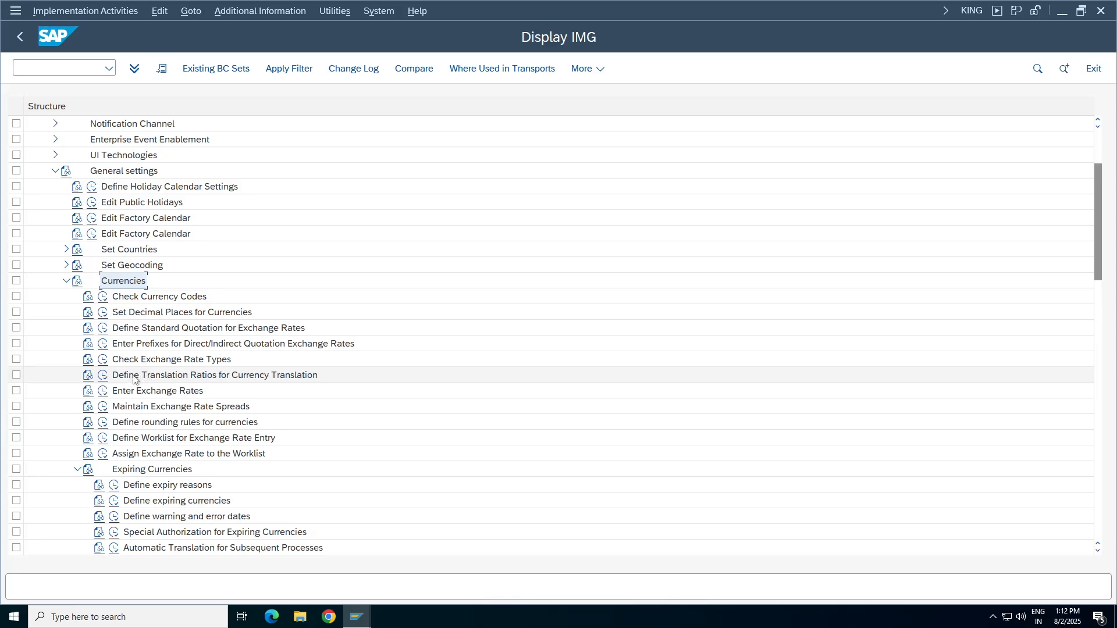
- Open the Check Exchange Rate Types activity, position the list at rate type G and examine its usage text
click(142, 360)
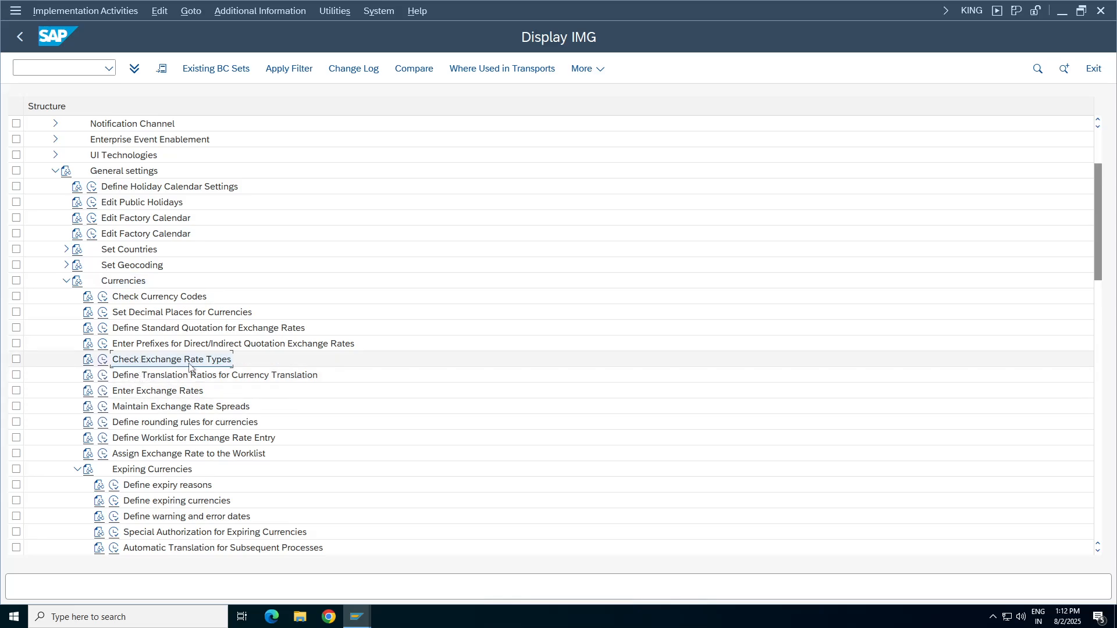
click(103, 359)
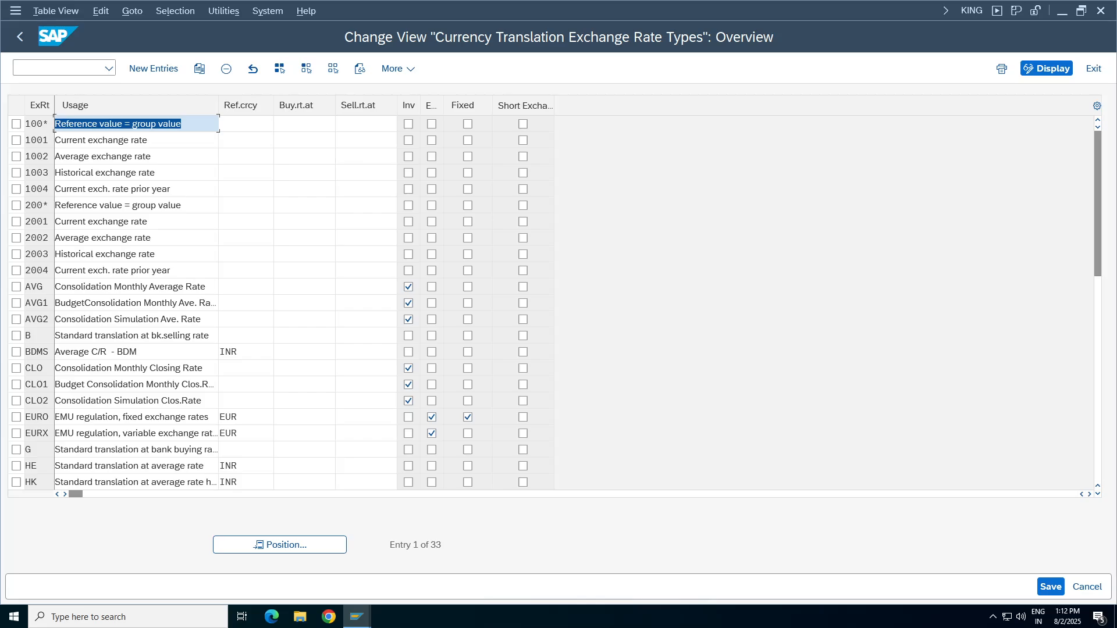
click(312, 546)
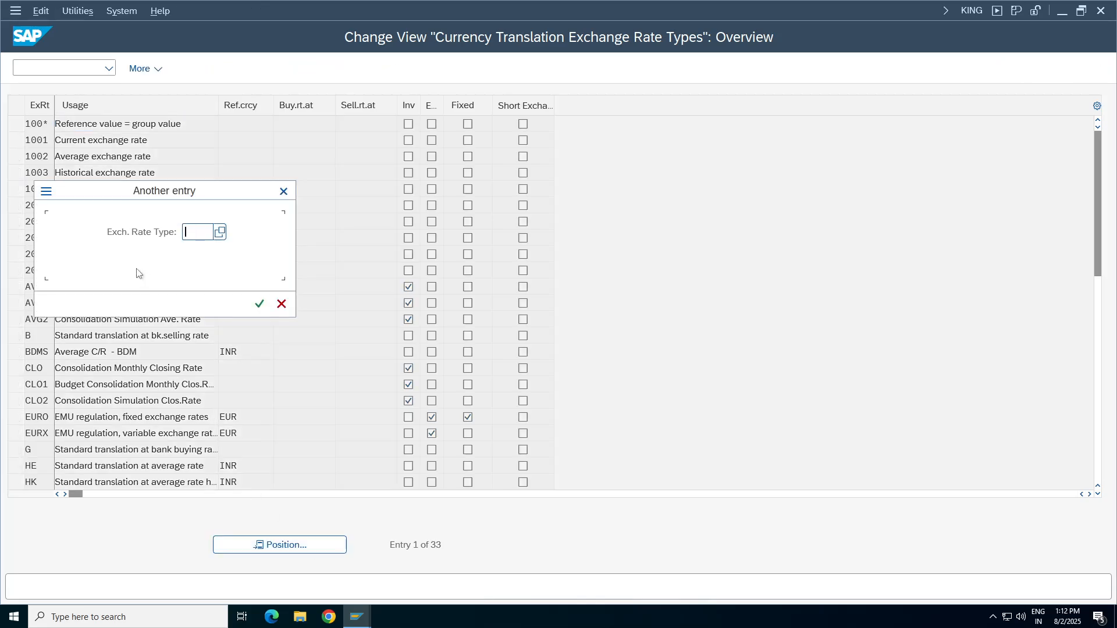
text(G)
key(Return)
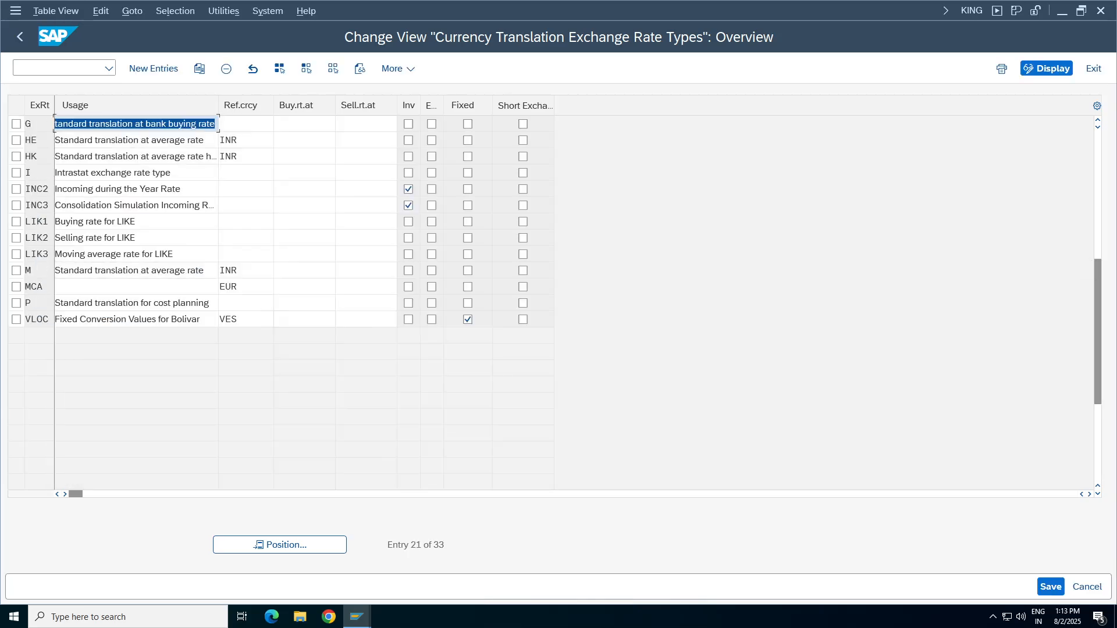
click(136, 124)
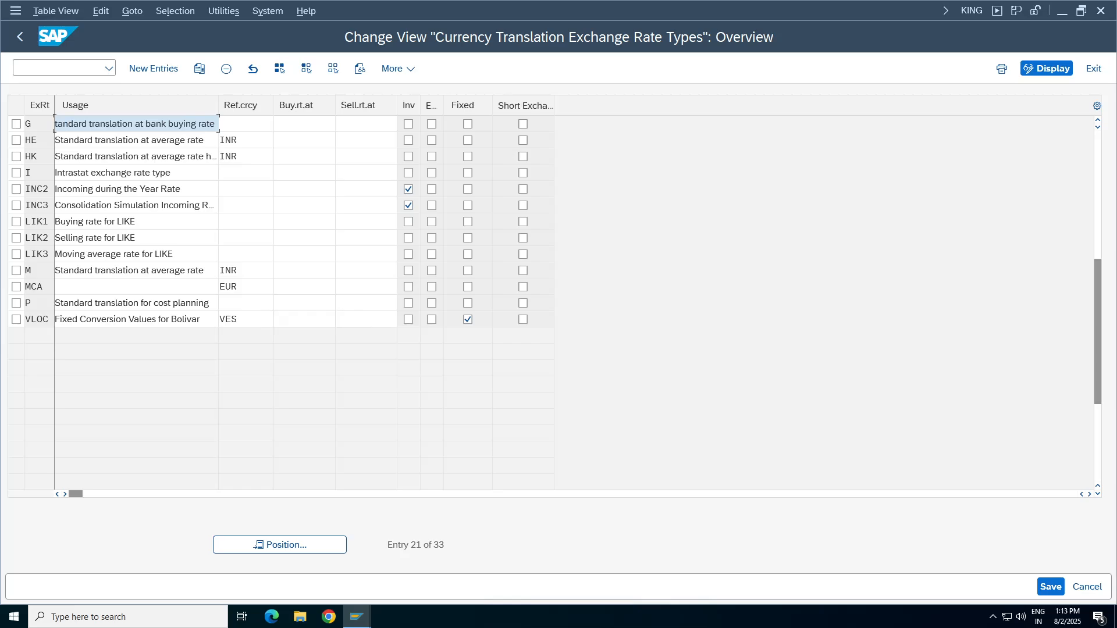
drag(54, 124, 217, 124)
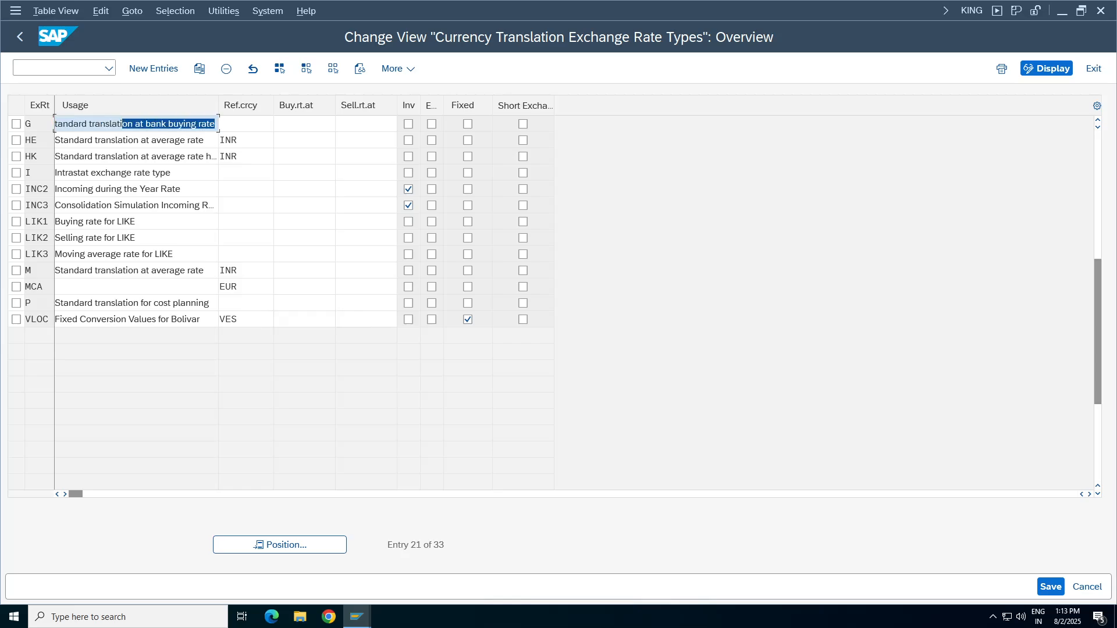
click(168, 124)
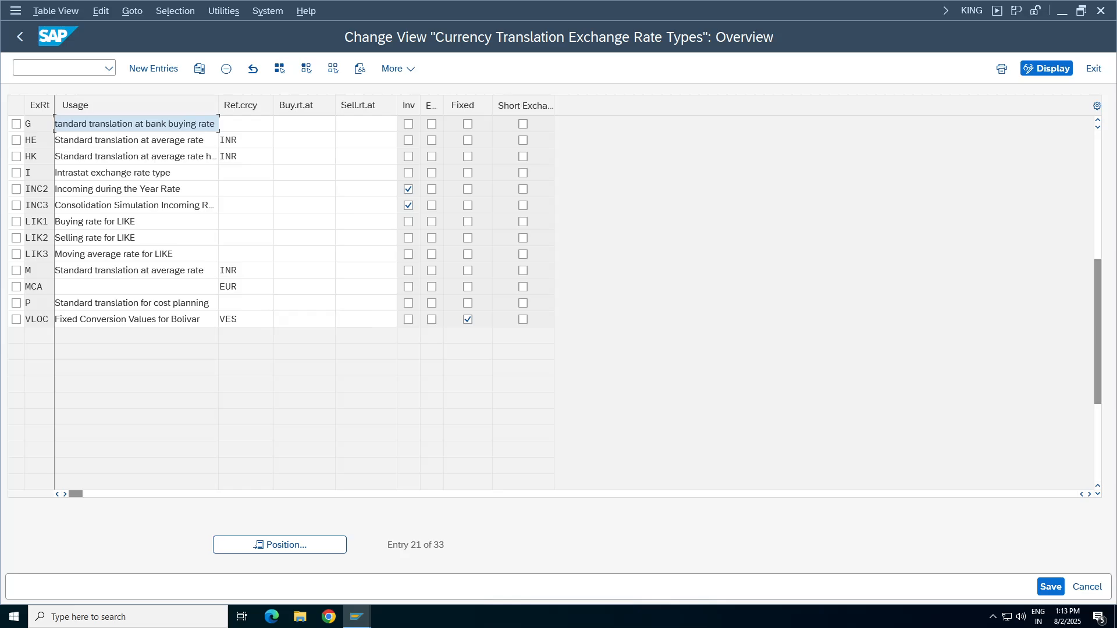
drag(68, 124, 215, 124)
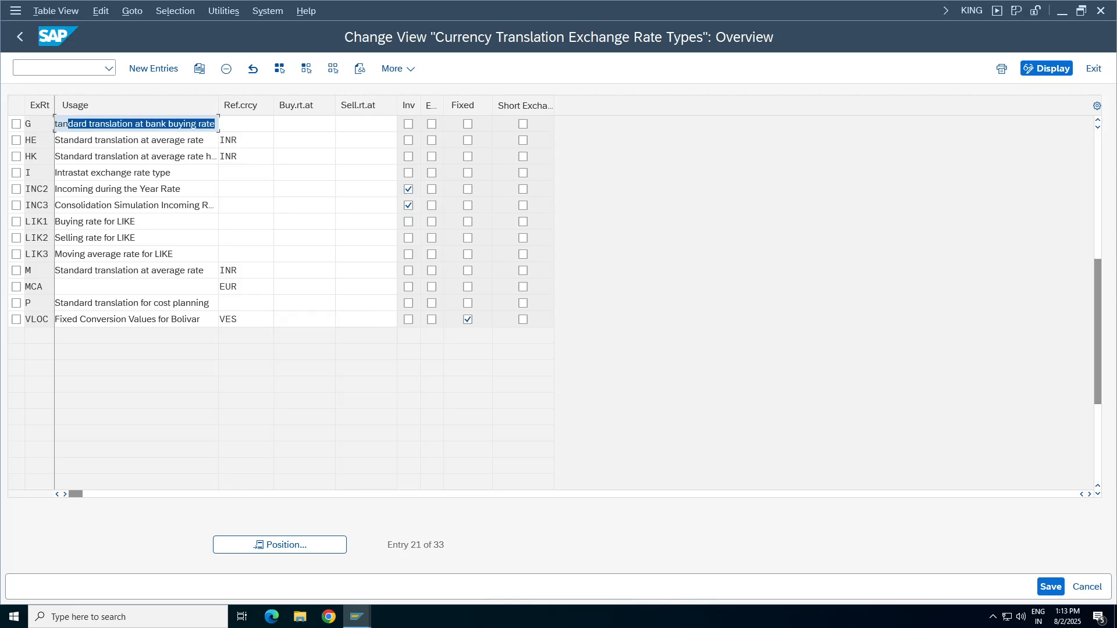
- Position the exchange rate type list at type B and examine its usage text
click(283, 544)
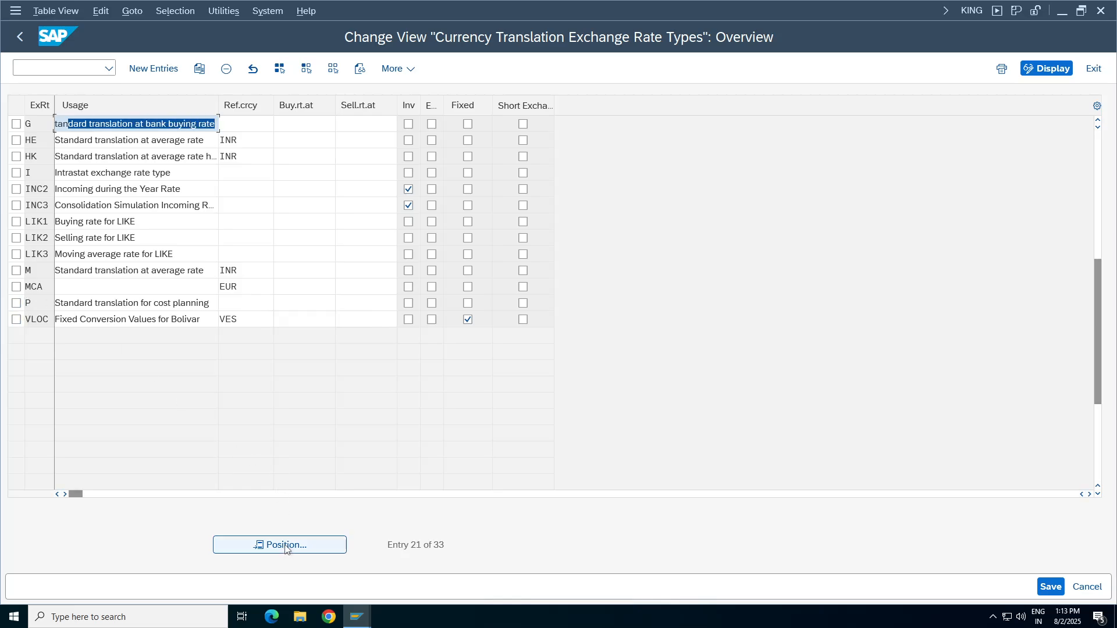
text(b)
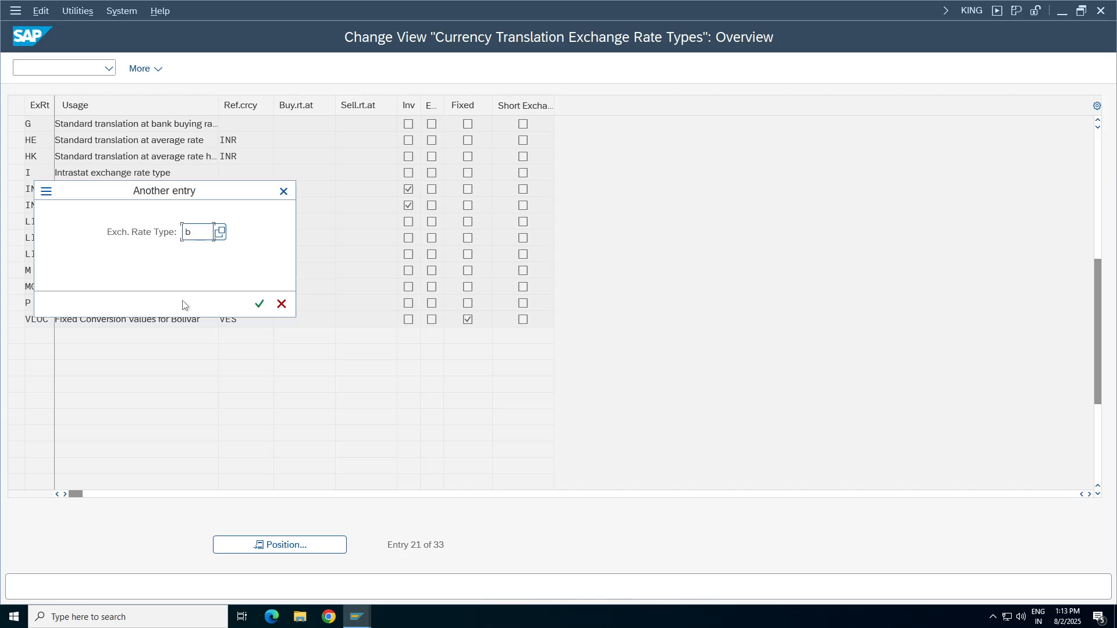
key(Return)
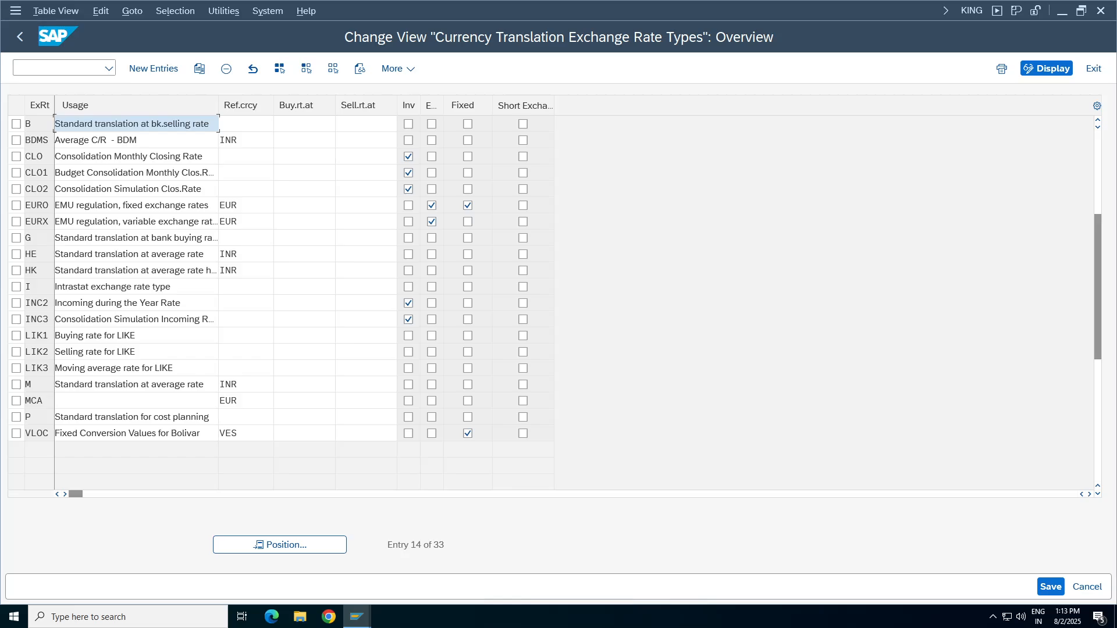
key(ctrl+shift+Left)
key(ctrl+shift+Left)
key(ctrl+shift+Left)
key(ctrl+shift+Left)
key(ctrl+shift+Left)
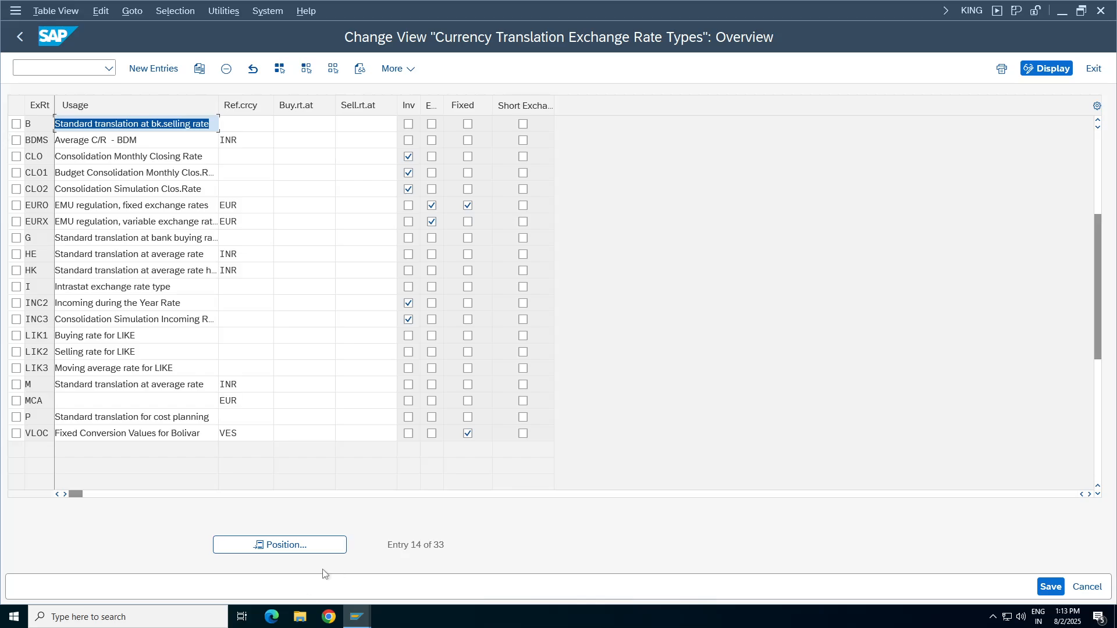
- Position the list at exchange rate type M, review its usage, and return to the implementation guide
click(315, 551)
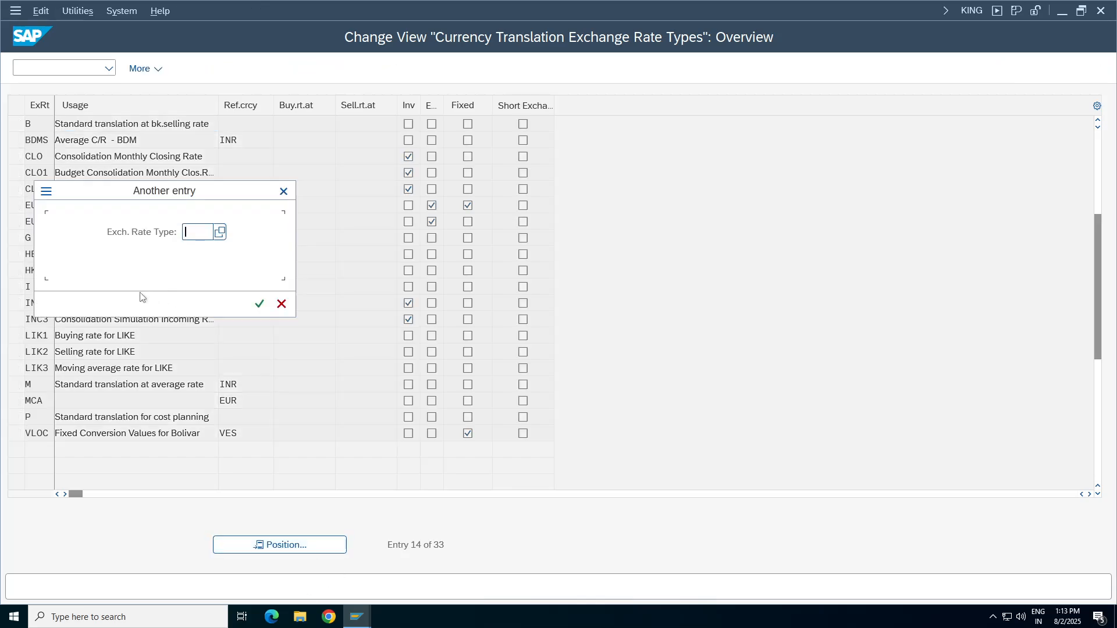
text(m)
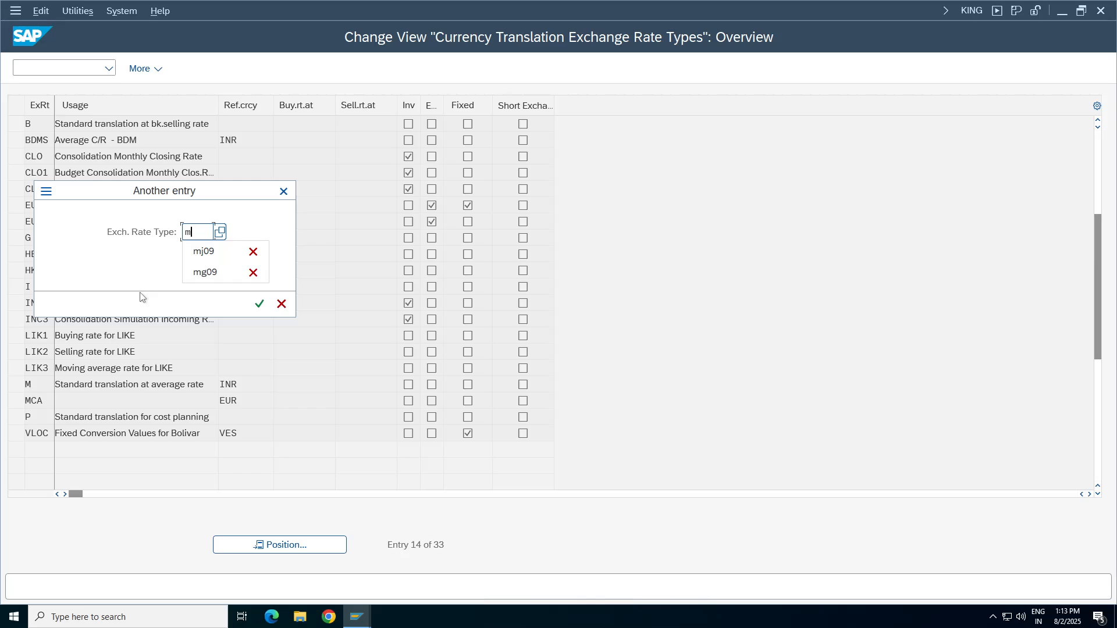
key(Return)
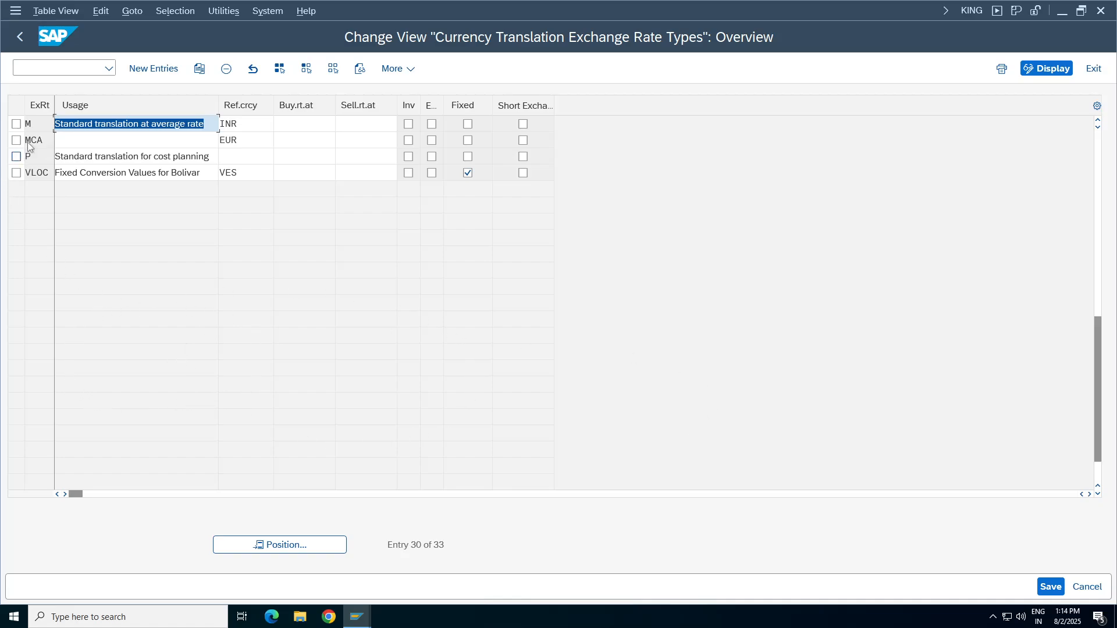
drag(32, 124, 24, 123)
key(Tab)
key(Return)
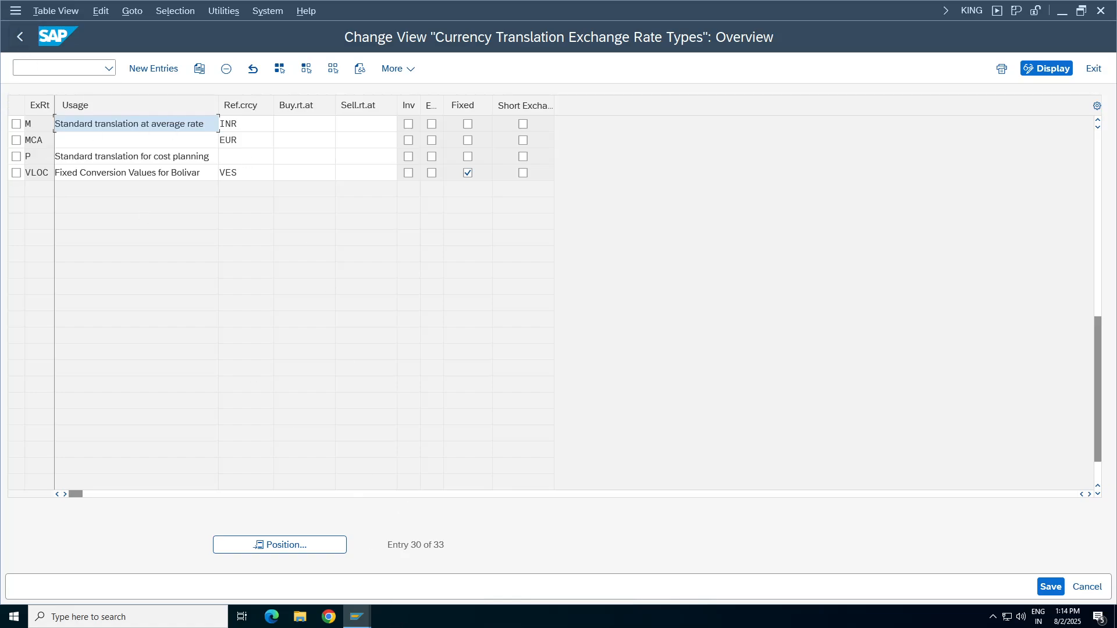
drag(1096, 342, 1096, 253)
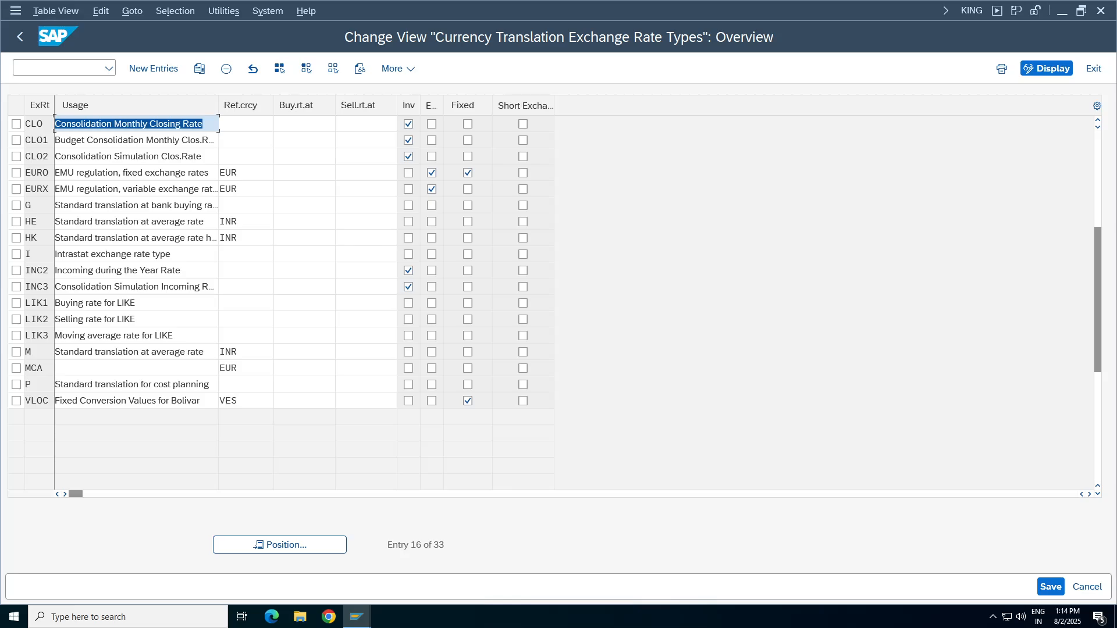
click(20, 37)
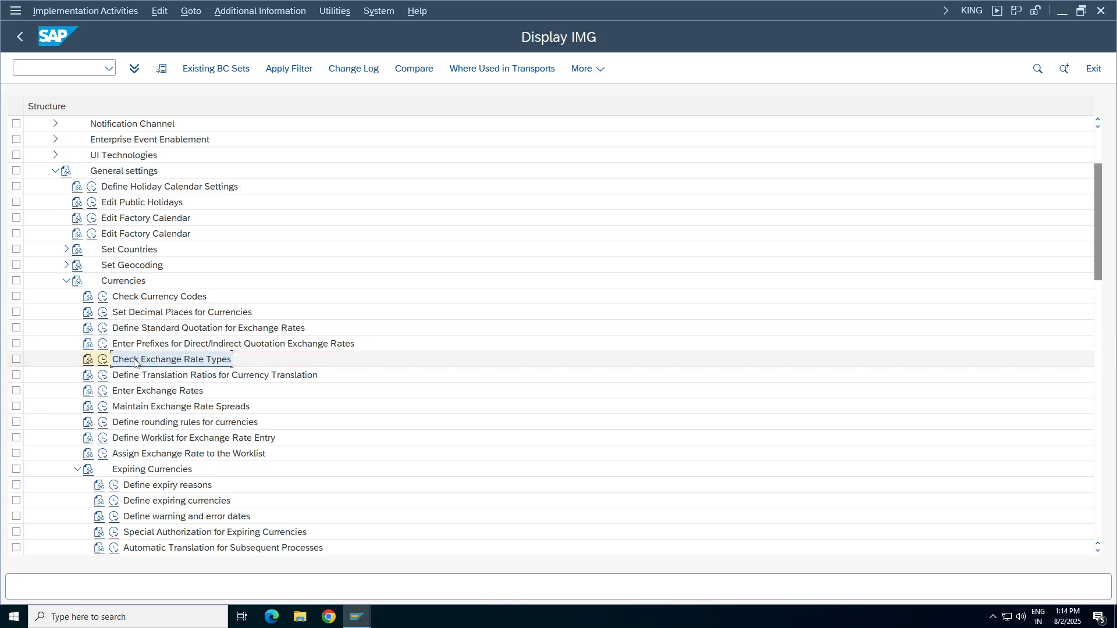
- Open the Define Translation Ratios for Currency Translation activity
click(126, 378)
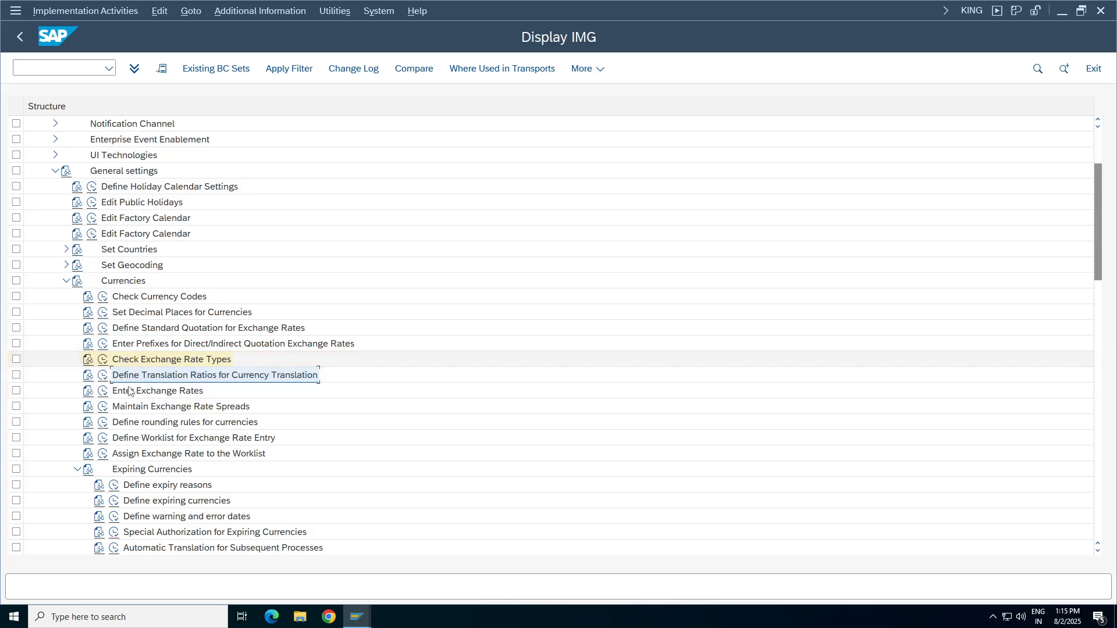
click(103, 375)
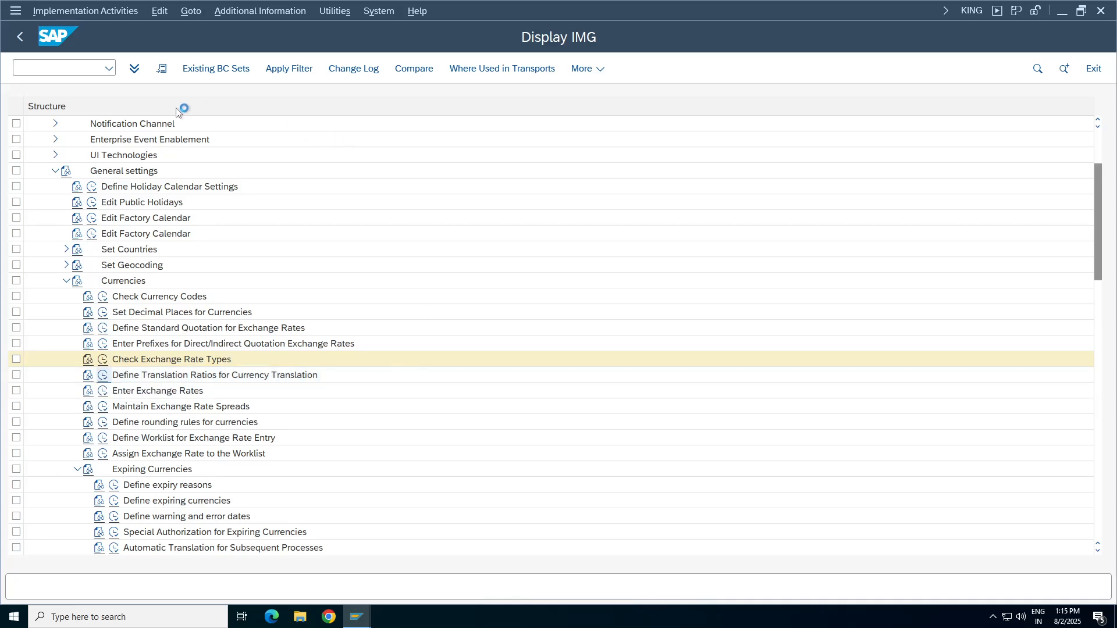
click(116, 398)
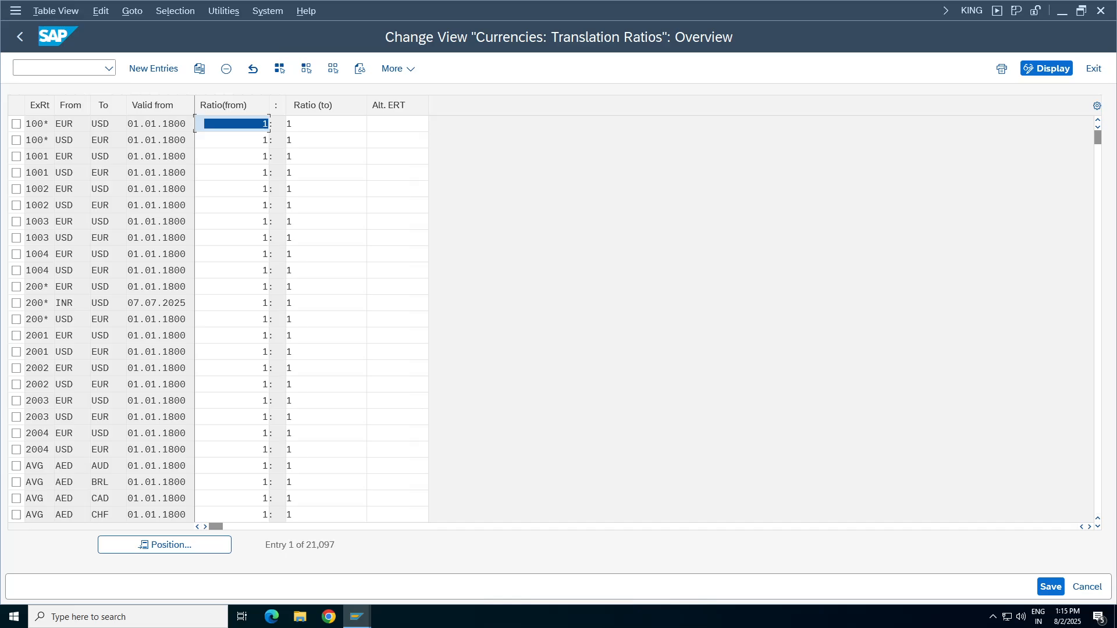
- Create a new translation ratio entry for exchange rate type M from INR to USD
click(156, 70)
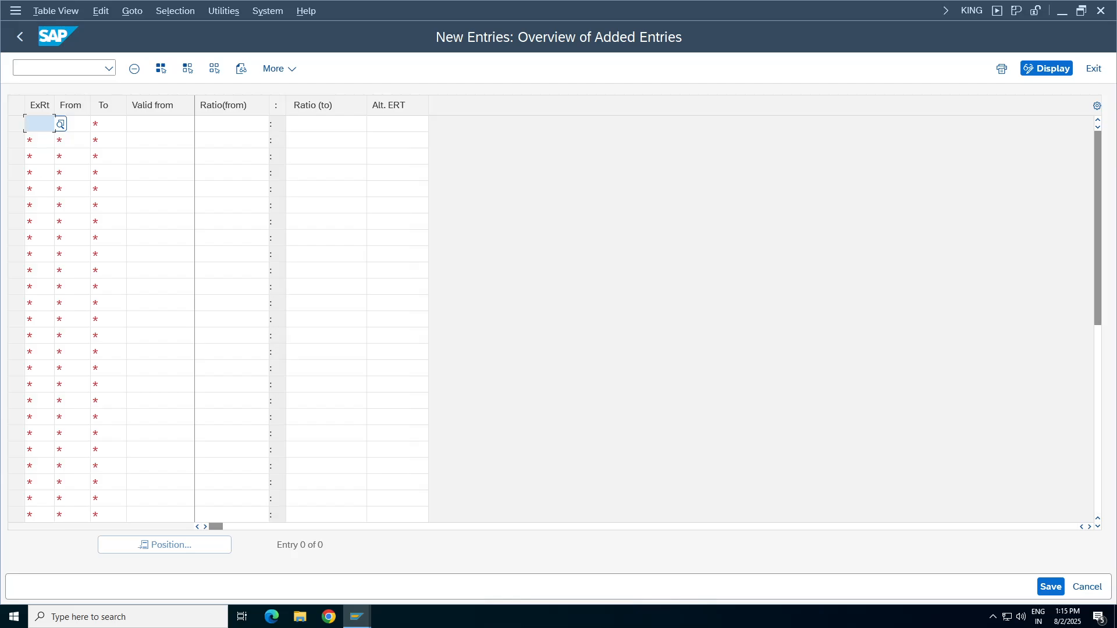
text(m)
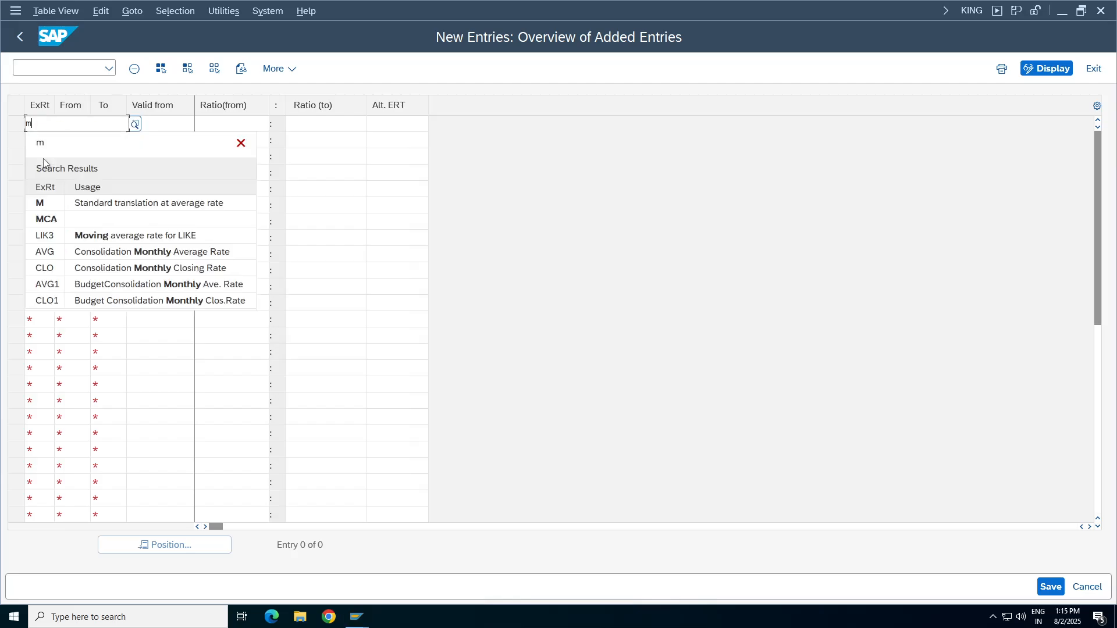
click(49, 207)
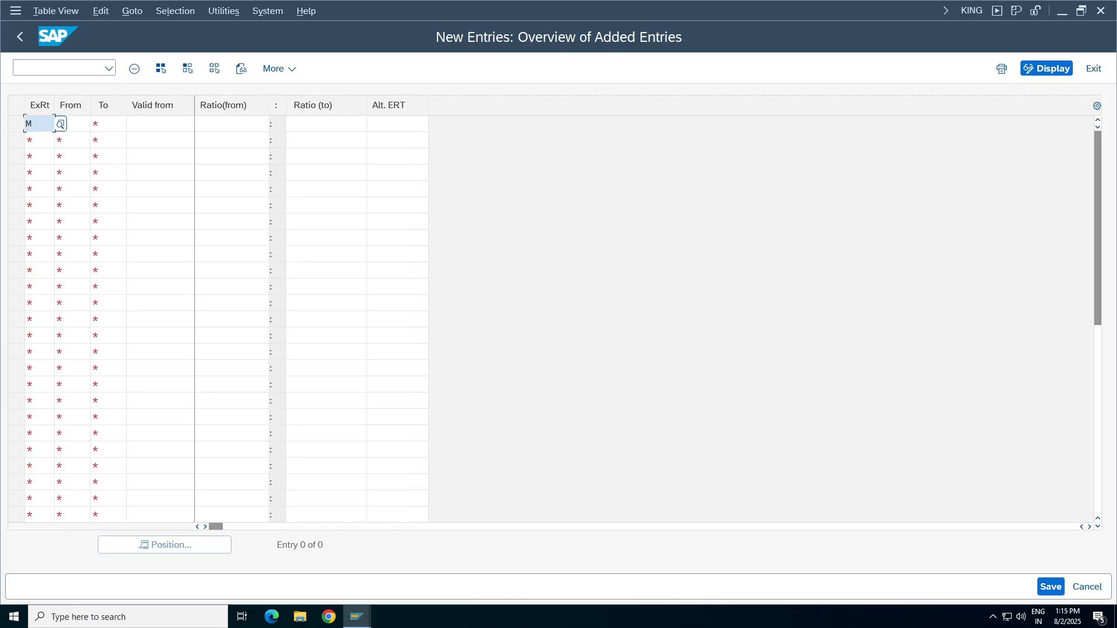
key(Tab)
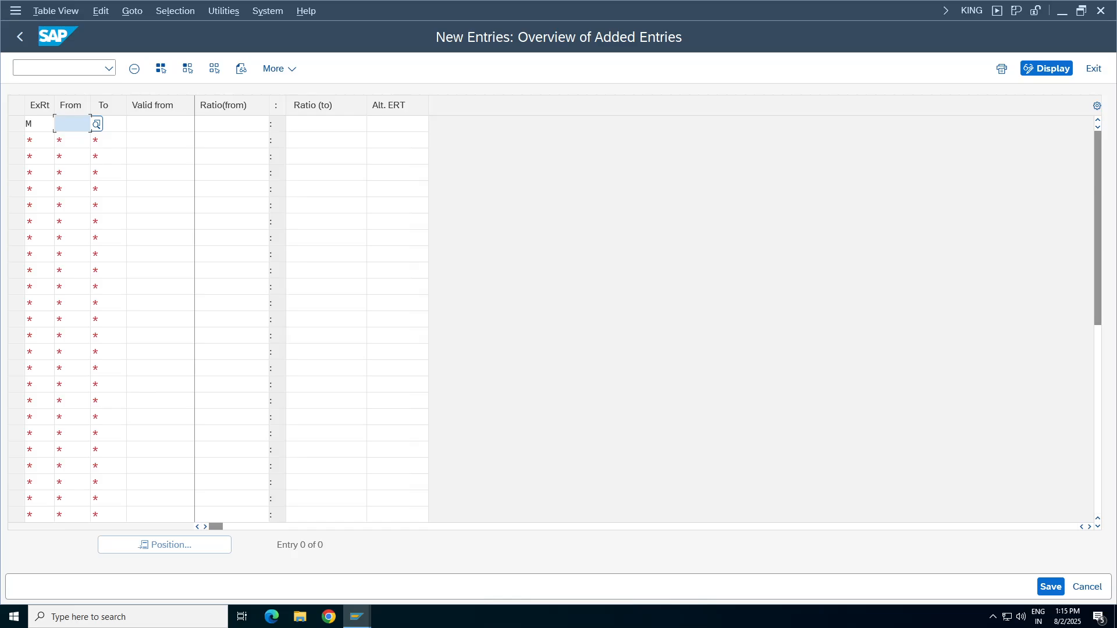
text(inr)
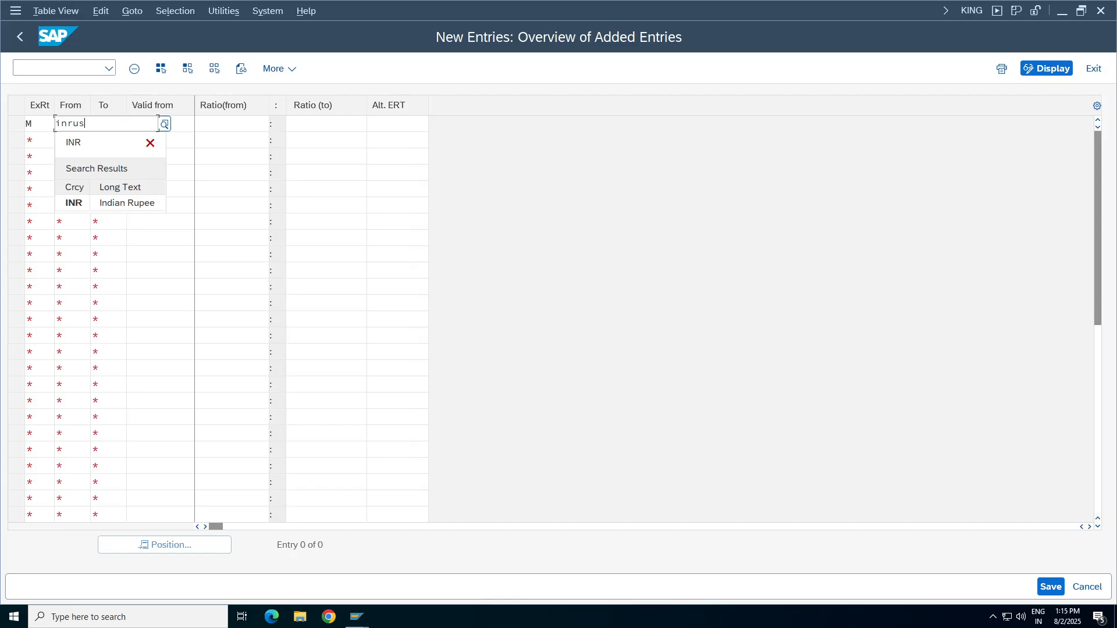
key(Tab)
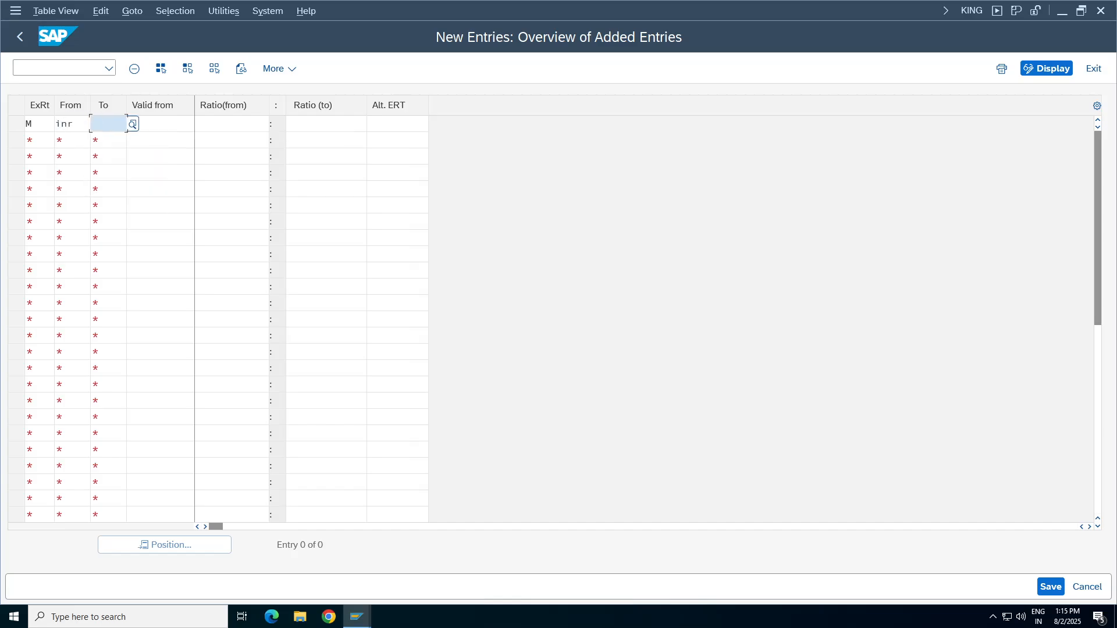
text(usd)
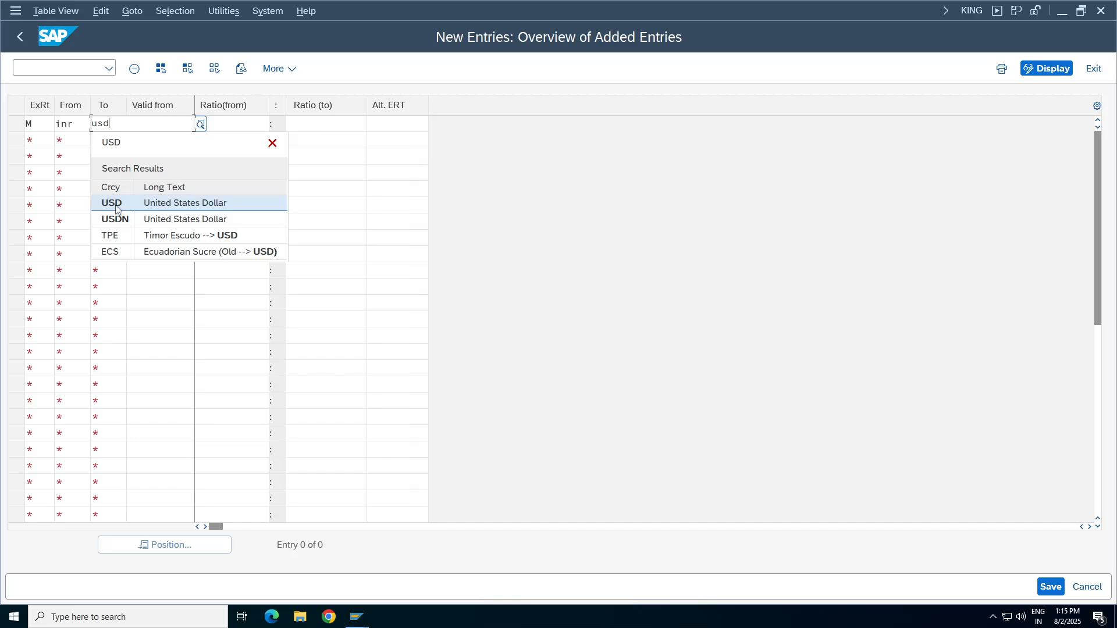
click(116, 206)
key(Tab)
- Set the INR to USD entry's valid-from date to 01.04.2025 and its ratio to 1:1
text(0)
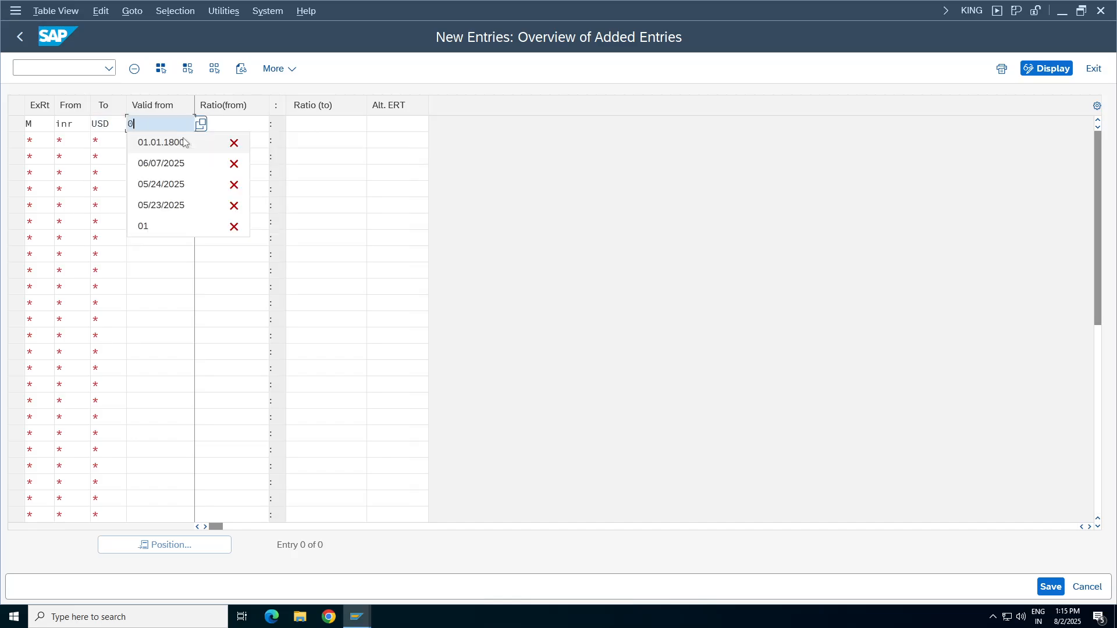
text(1.)
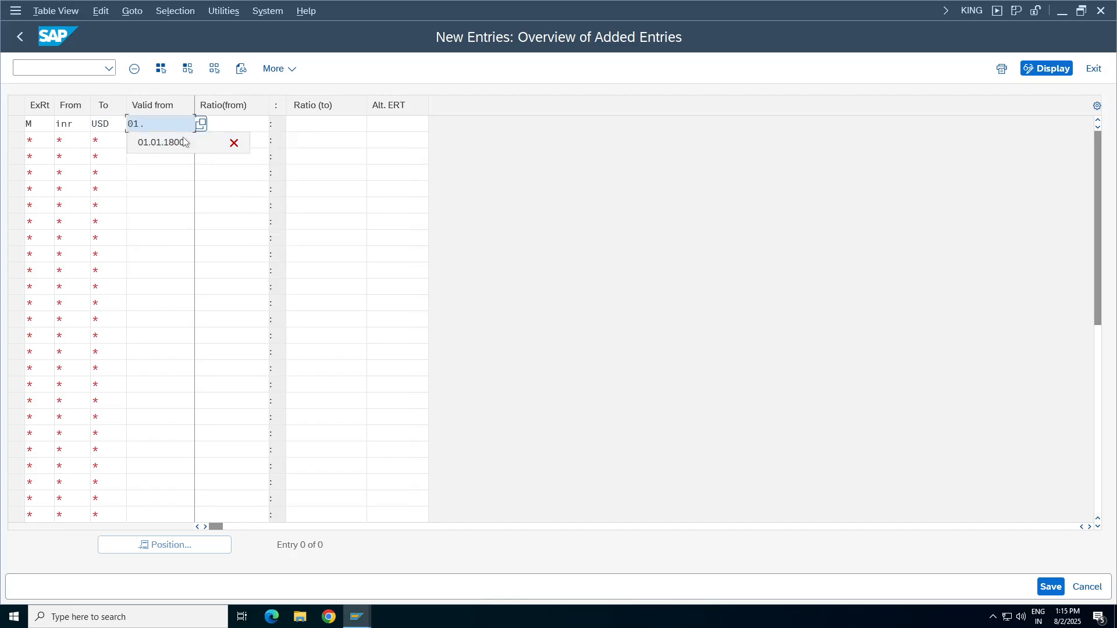
text(04.2025)
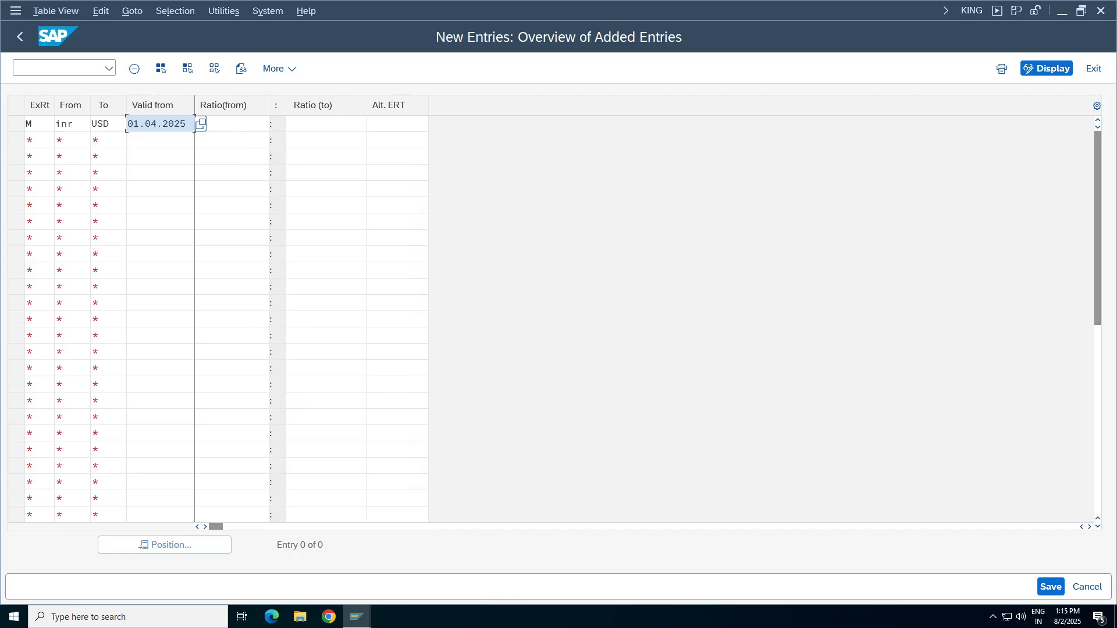
double_click(164, 123)
click(232, 124)
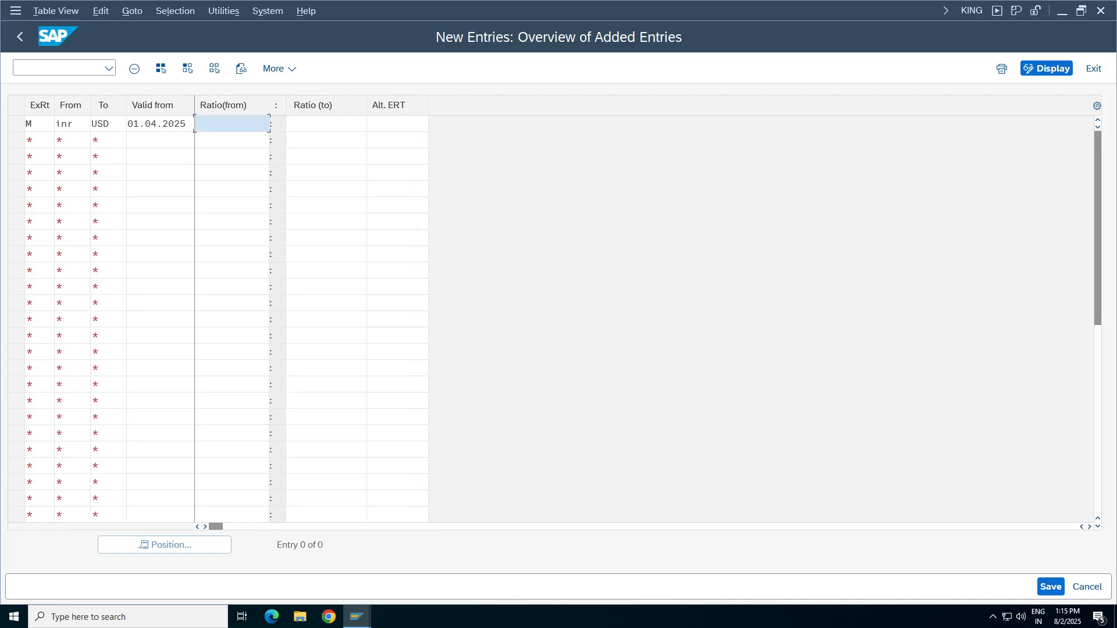
text(1)
key(Tab)
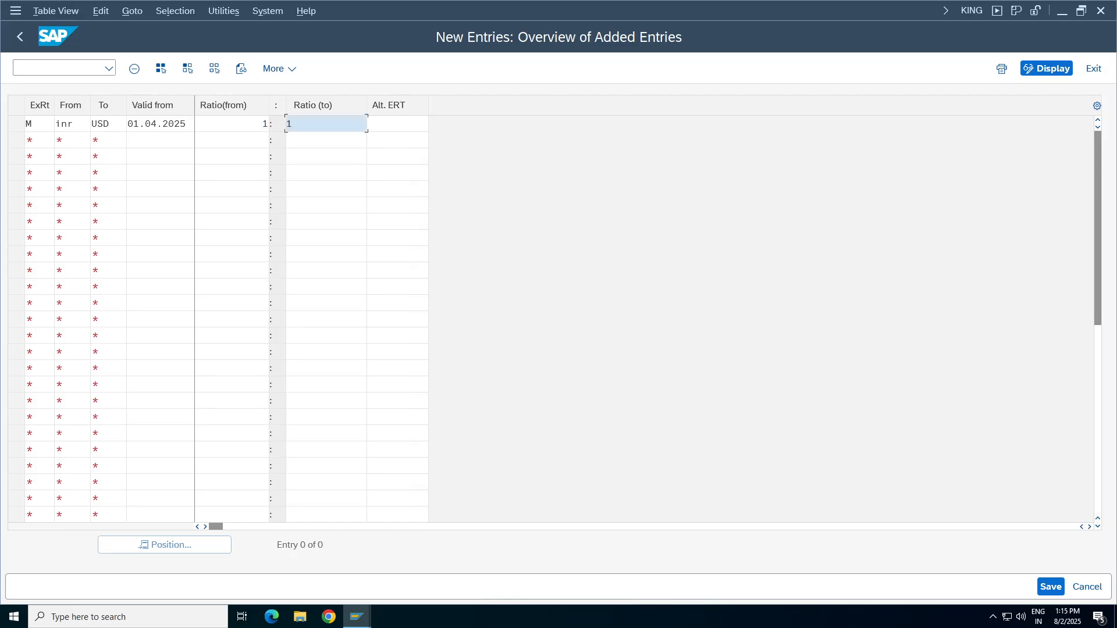
text(1)
key(Return)
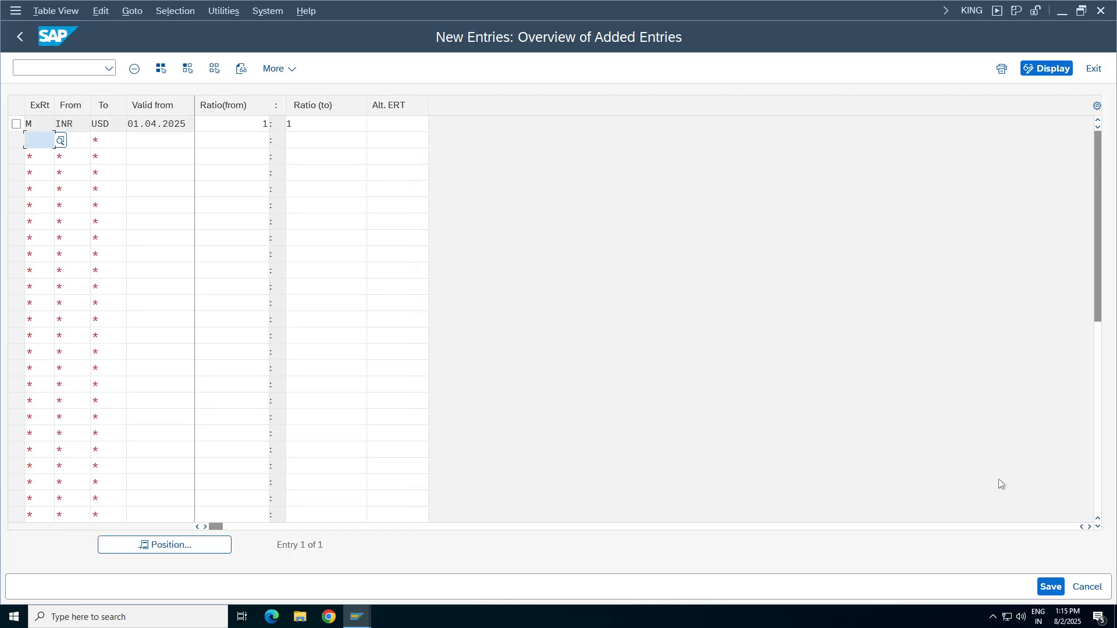
- Save the INR to USD ratio under the proposed customizing request and return to the translation ratios overview
click(1050, 587)
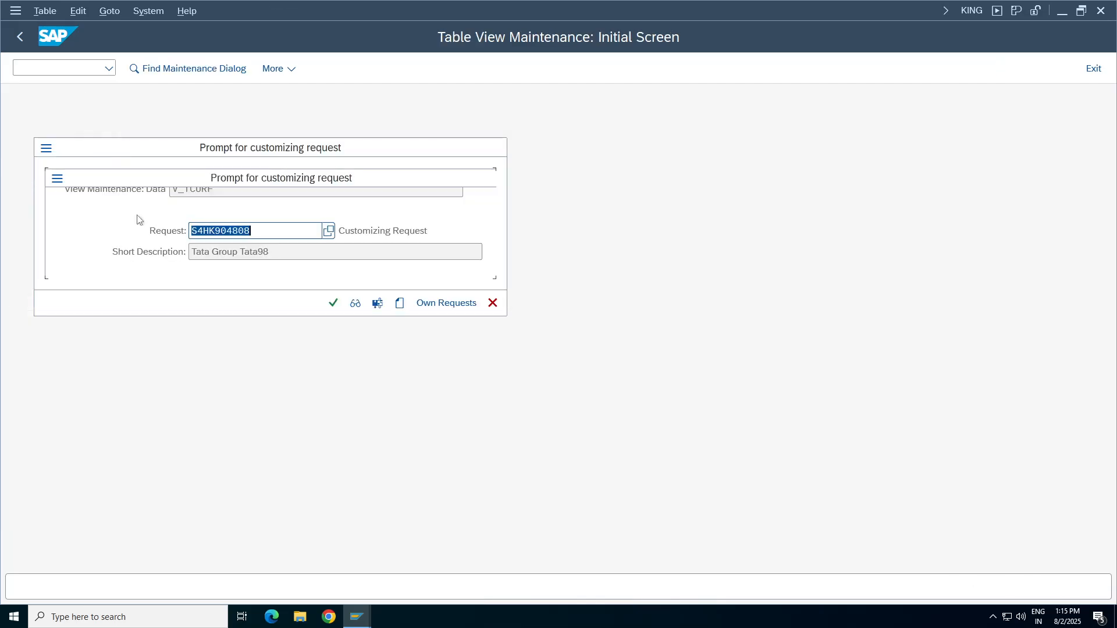
click(333, 303)
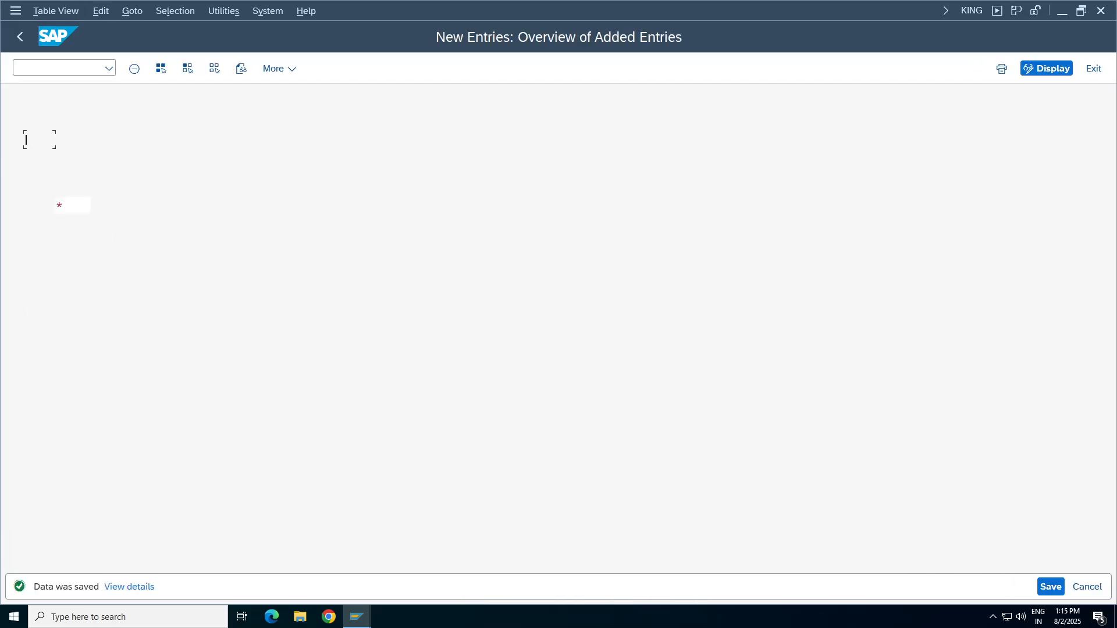
click(16, 124)
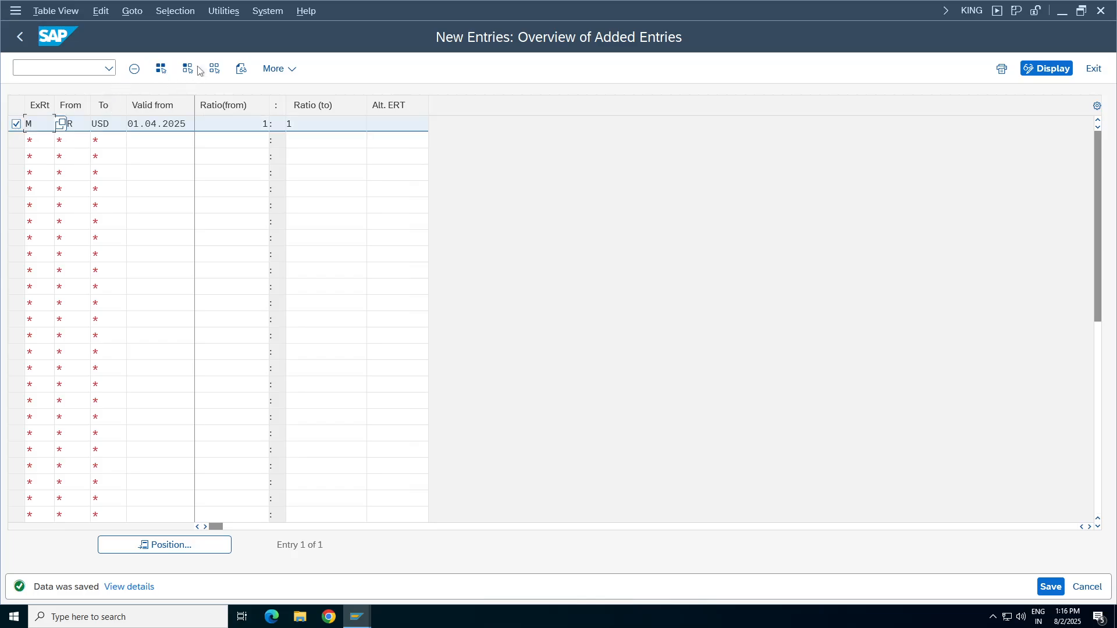
click(16, 124)
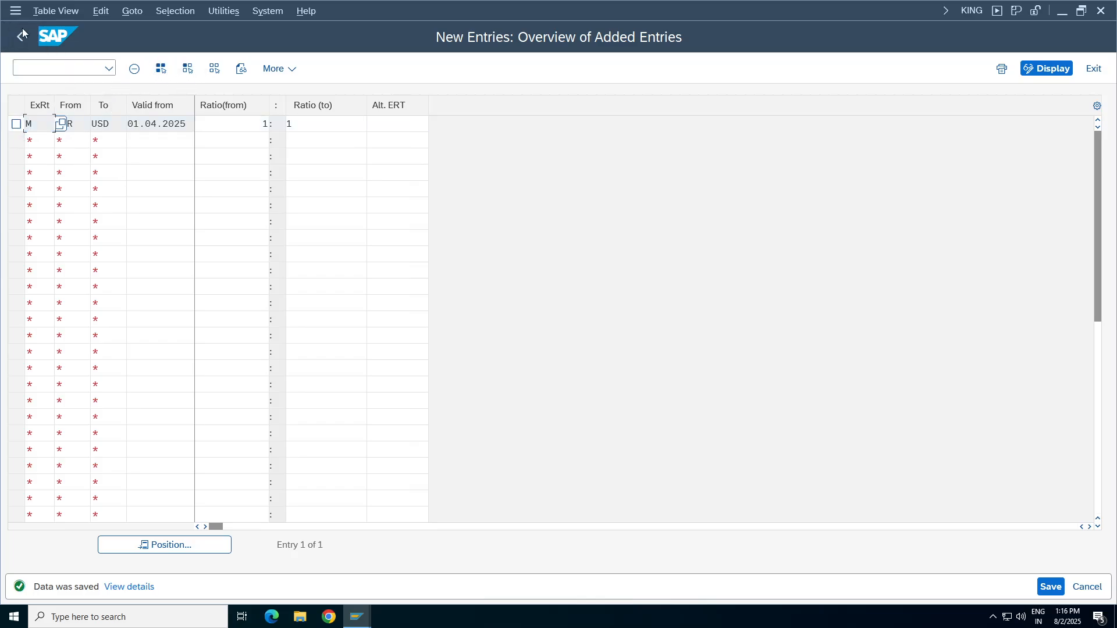
click(21, 36)
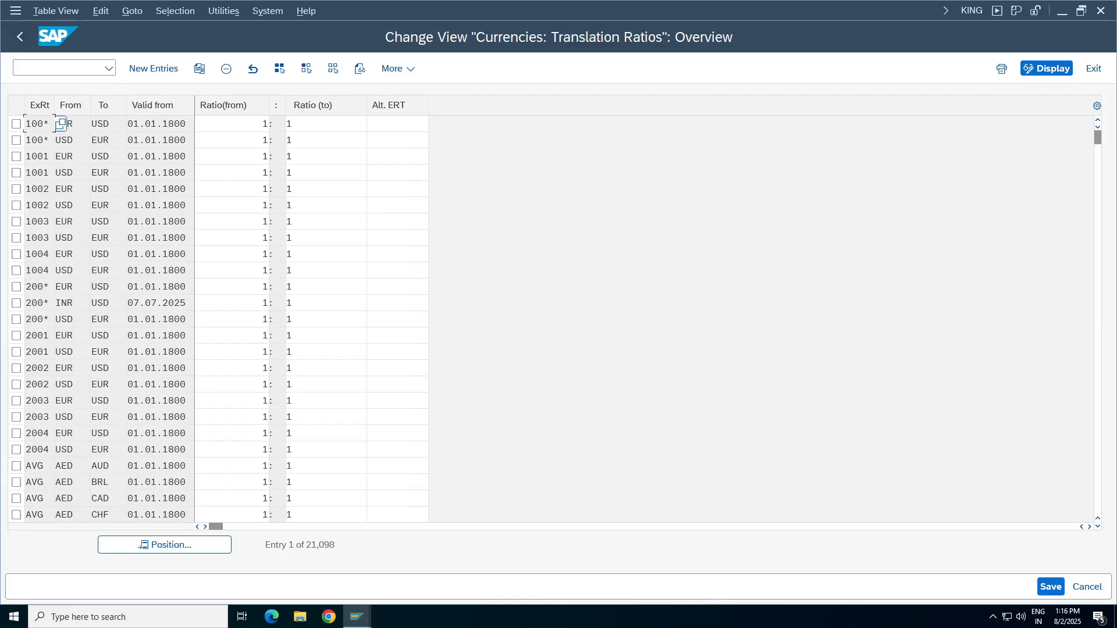
- Create another translation ratio entry for exchange rate type M from USD to INR
click(159, 68)
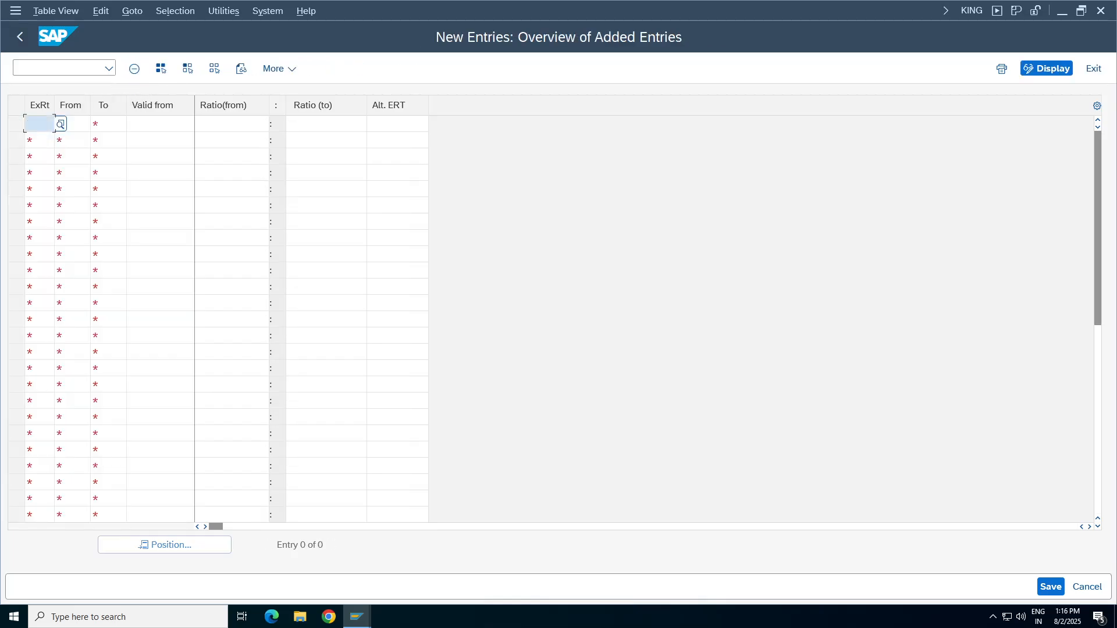
text(m)
key(Tab)
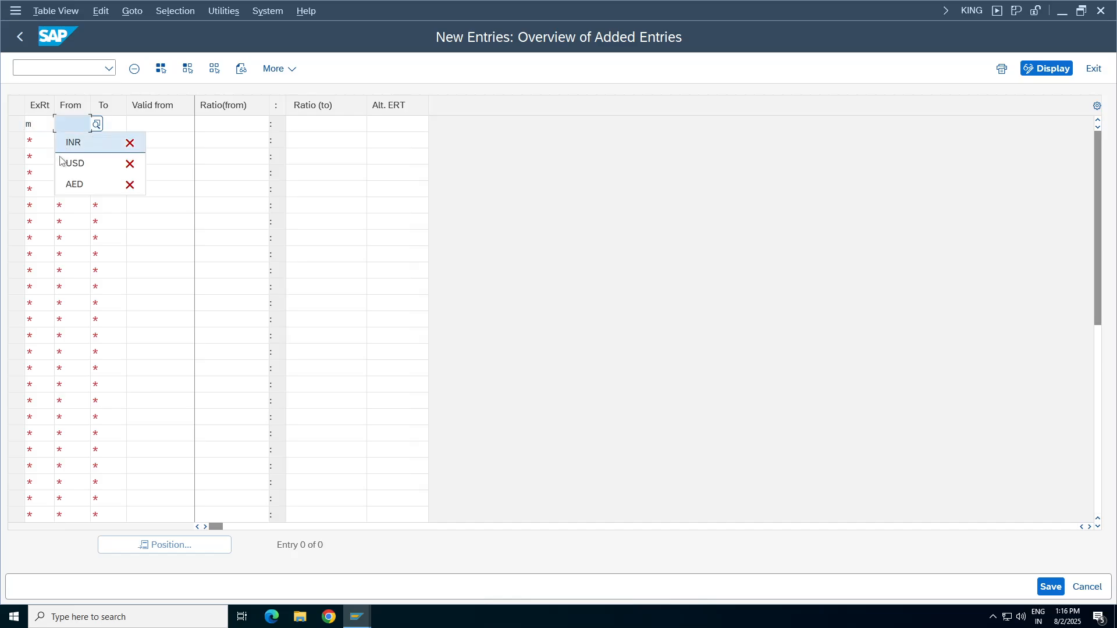
click(75, 163)
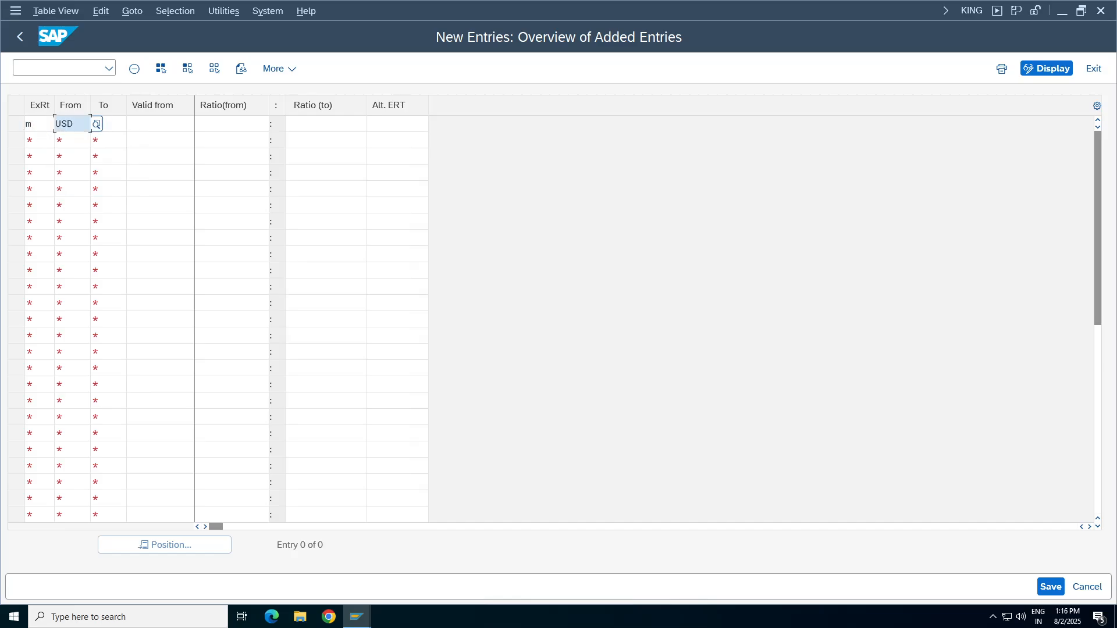
key(Tab)
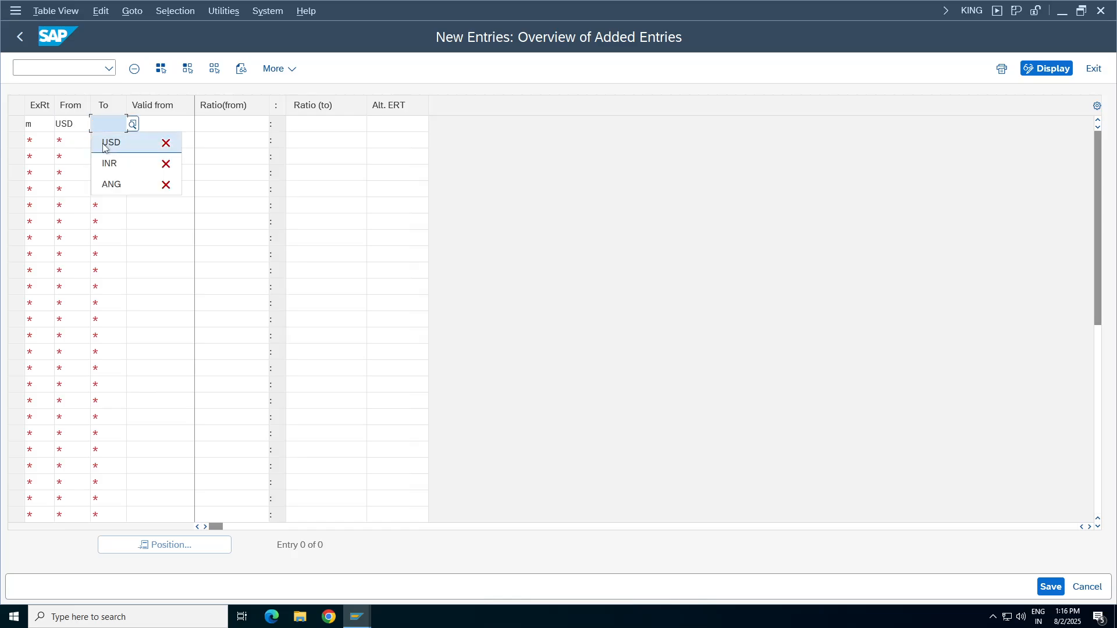
click(113, 164)
key(Tab)
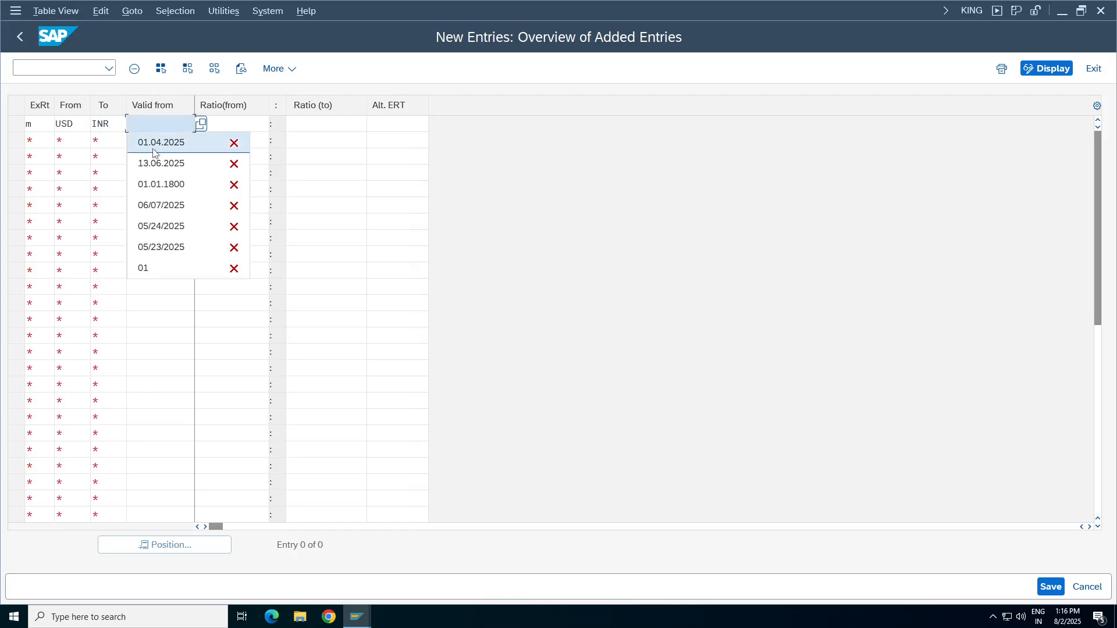
- Set the USD to INR entry's valid-from date to 01.04.2025 and its ratio to 1:1, and save it
click(154, 145)
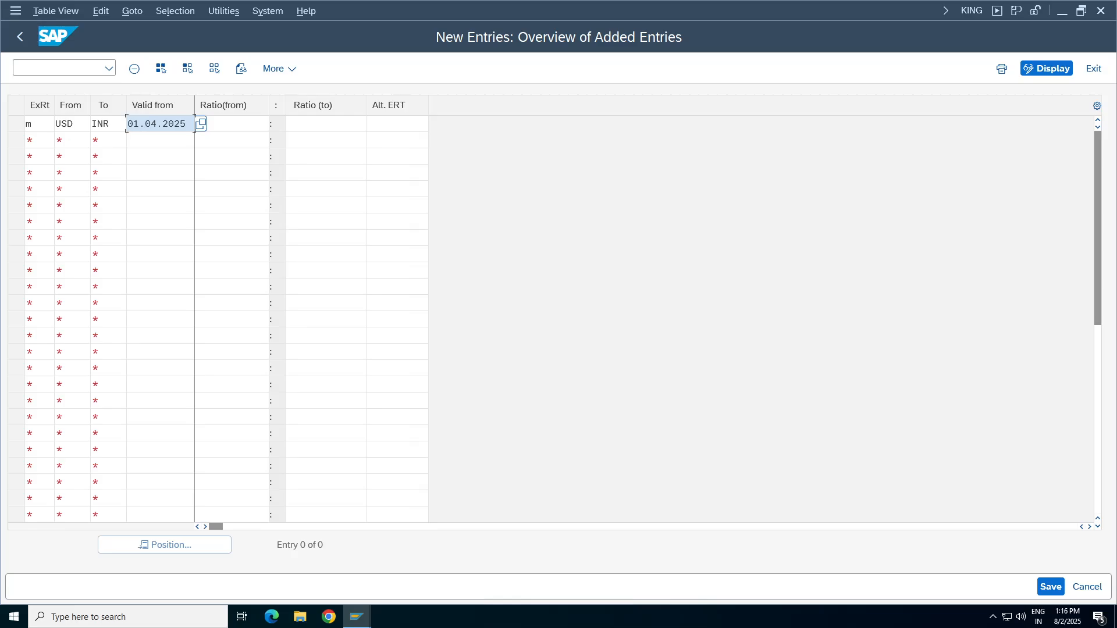
key(Tab)
click(247, 144)
key(Tab)
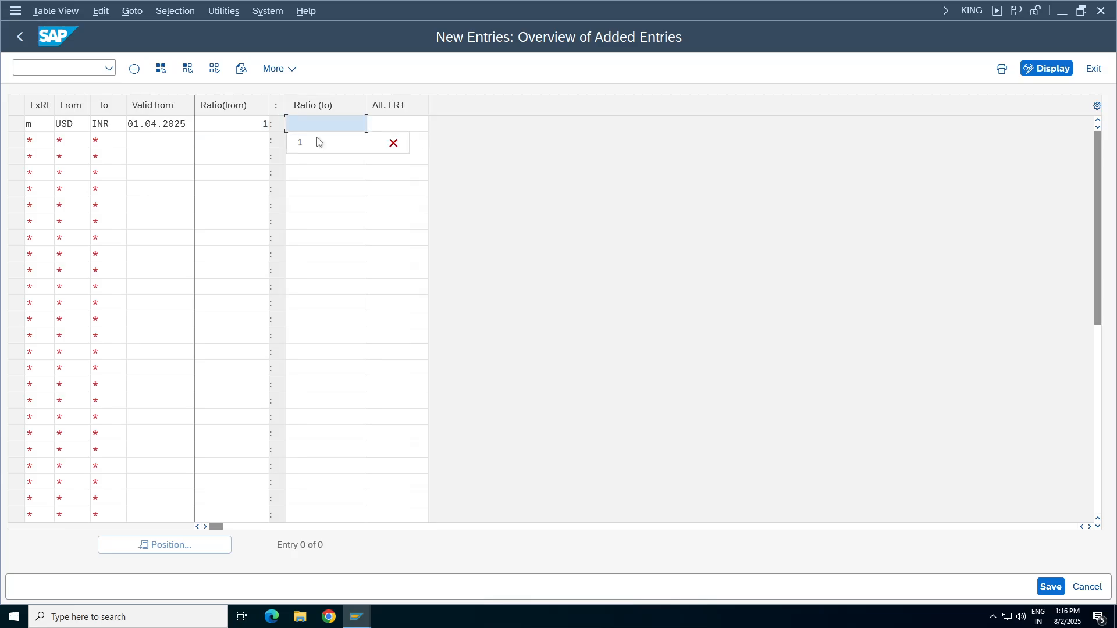
click(318, 142)
click(1050, 587)
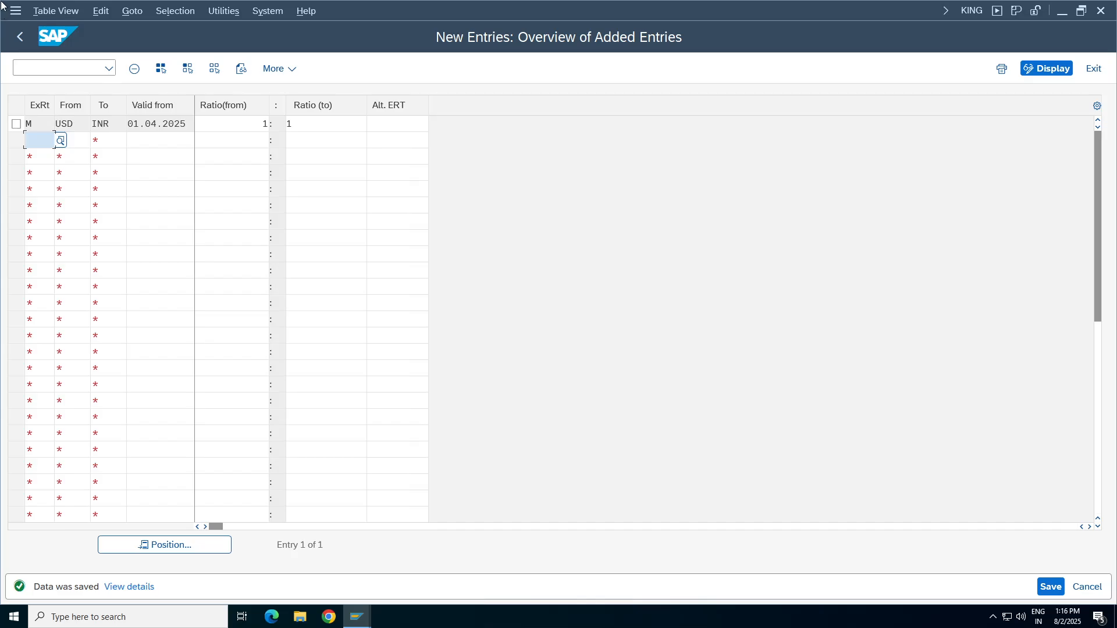
- Return to the implementation guide and open the Enter Exchange Rates activity
click(20, 37)
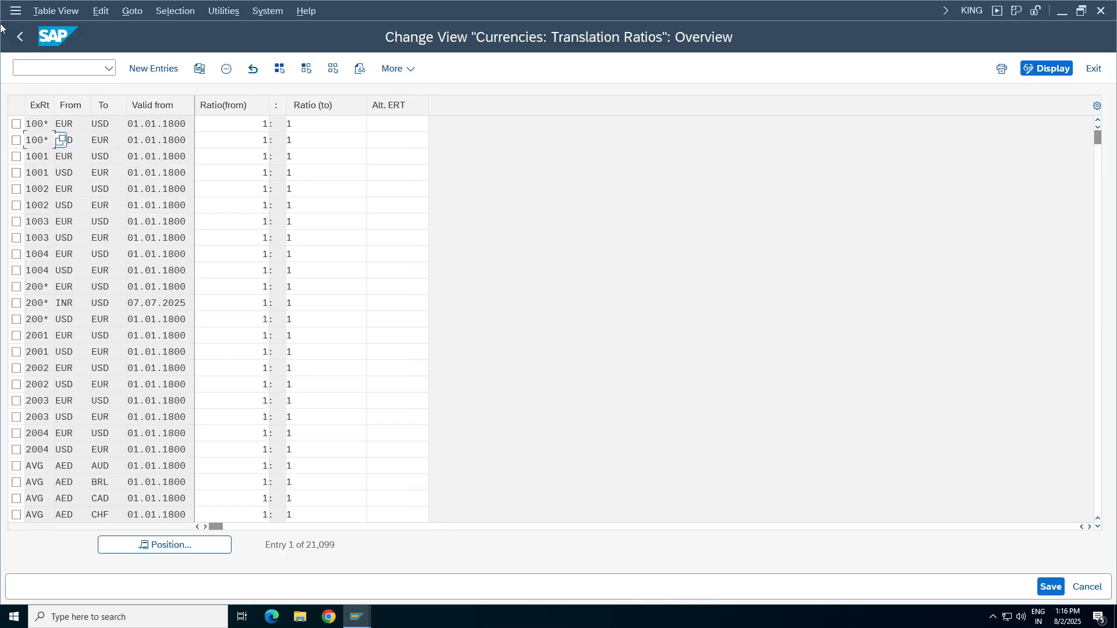
click(20, 37)
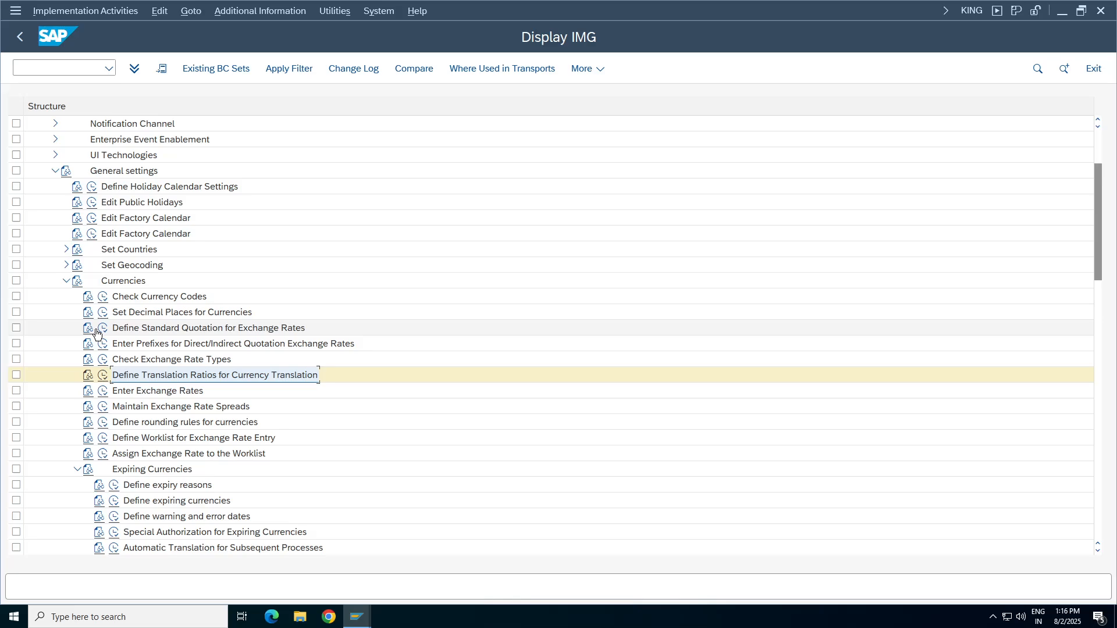
click(138, 392)
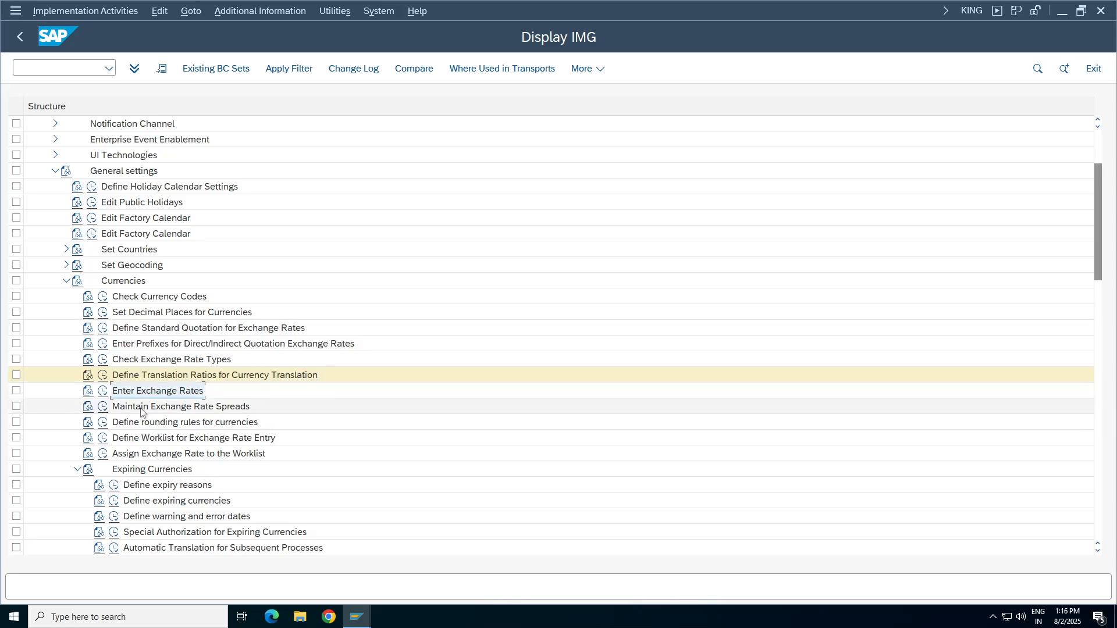
click(103, 390)
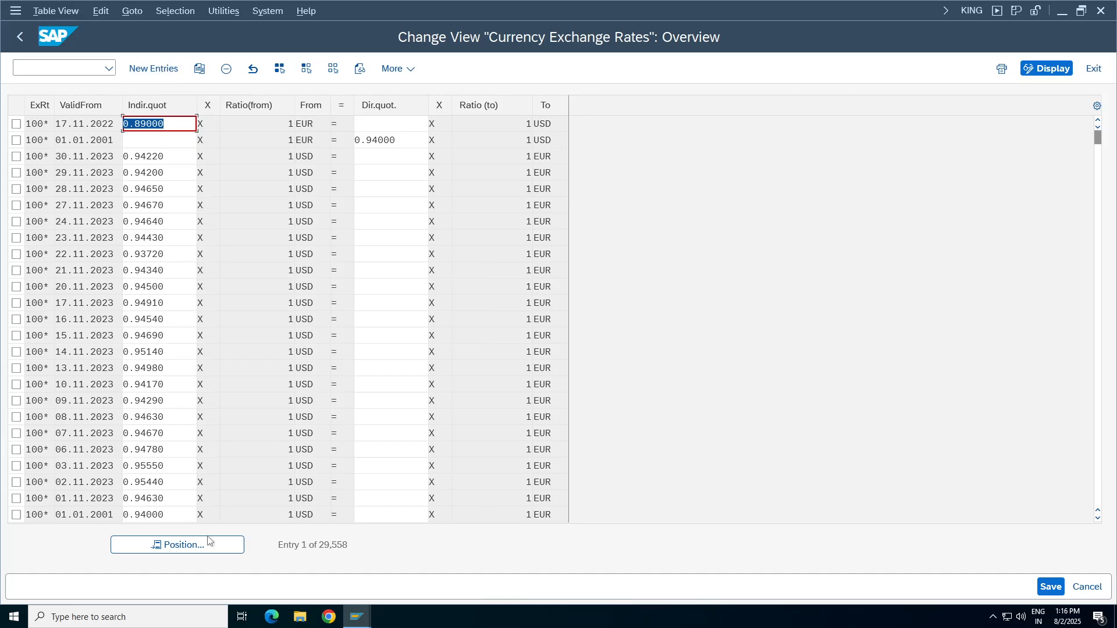
- Position the currency exchange rate list at rate type M from USD to INR
click(176, 544)
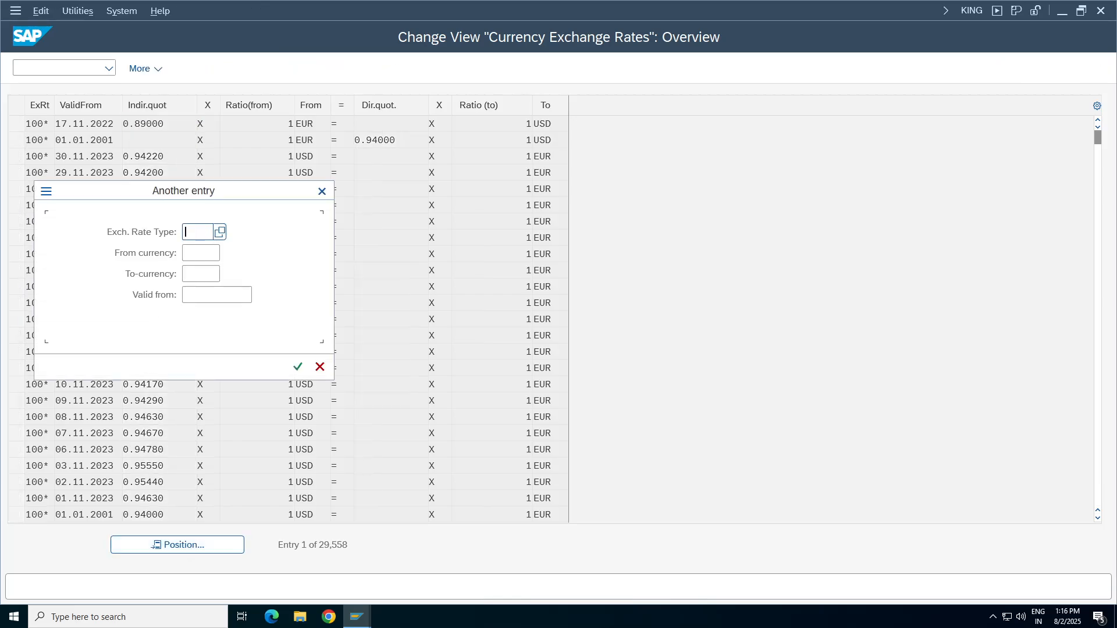
text(m)
key(Tab)
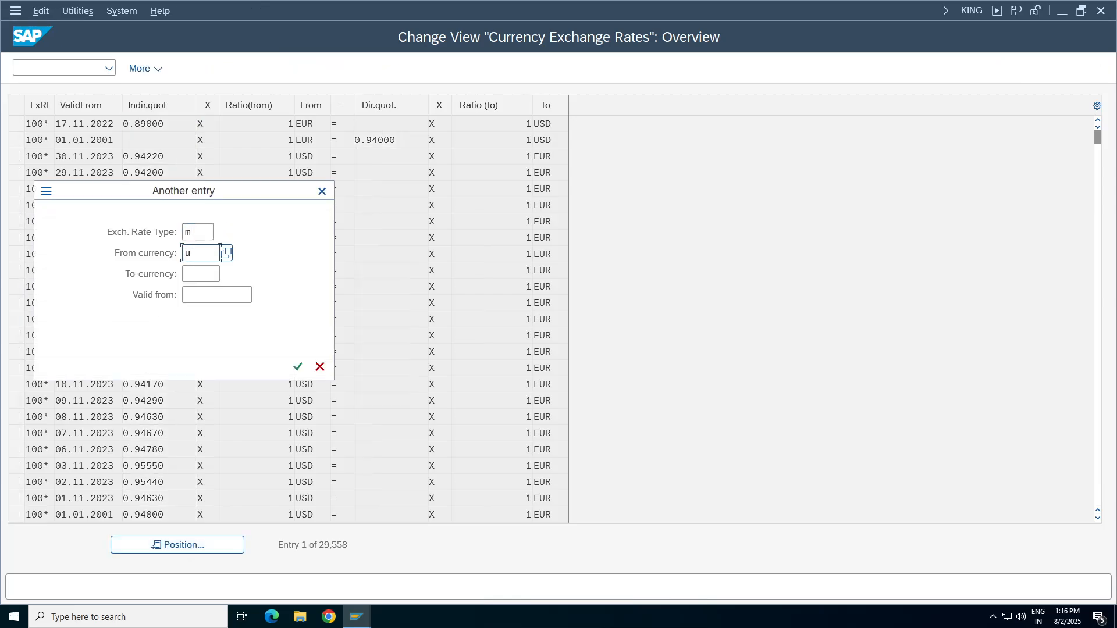
text(usd)
key(Tab)
text(eur)
key(Return)
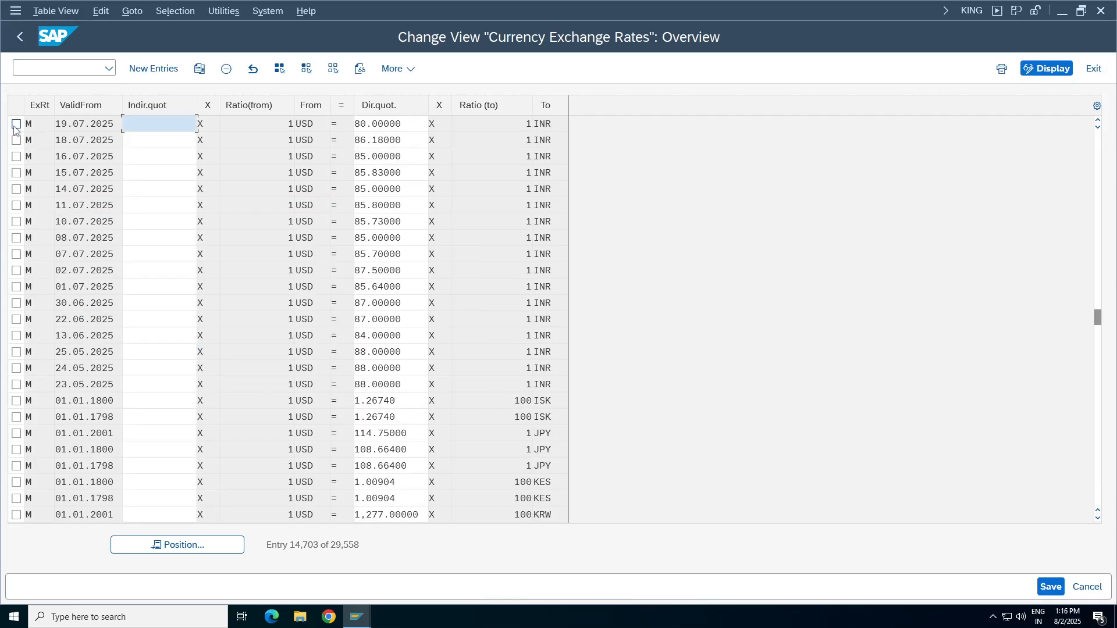
- Start copying the 19.07.2025 USD to INR rate entry and set the copy's valid-from date to 01.04.2025
click(15, 124)
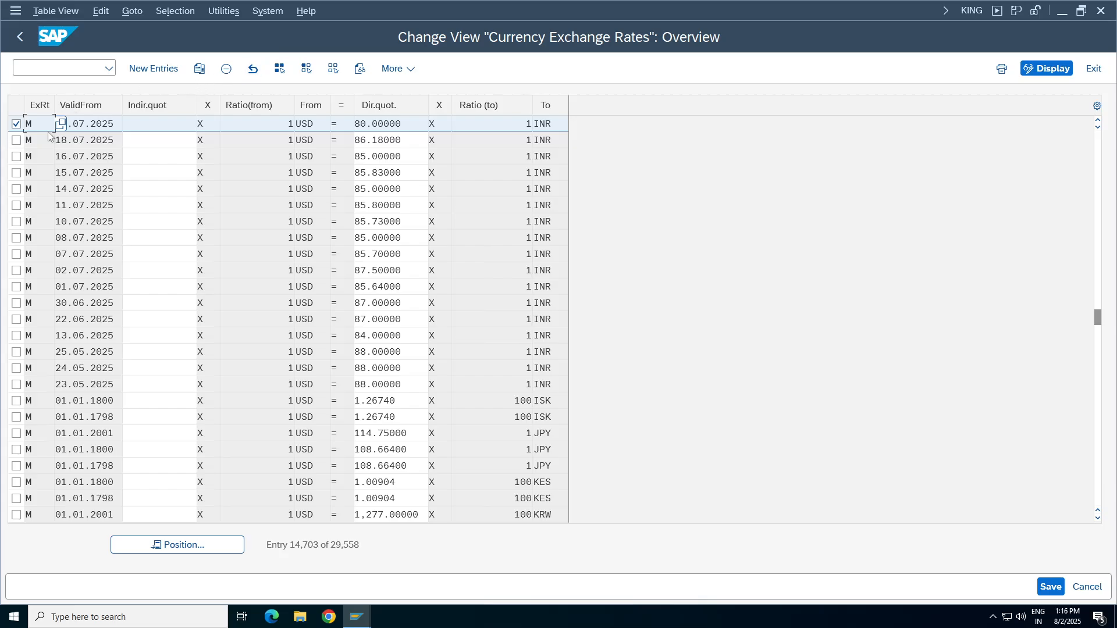
click(200, 69)
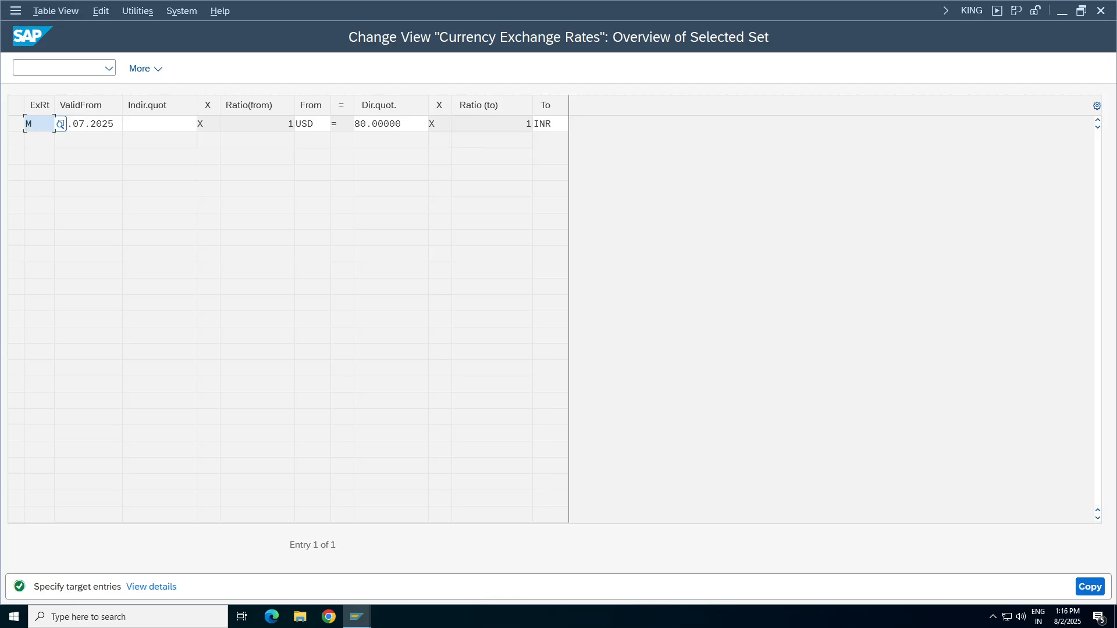
key(Tab)
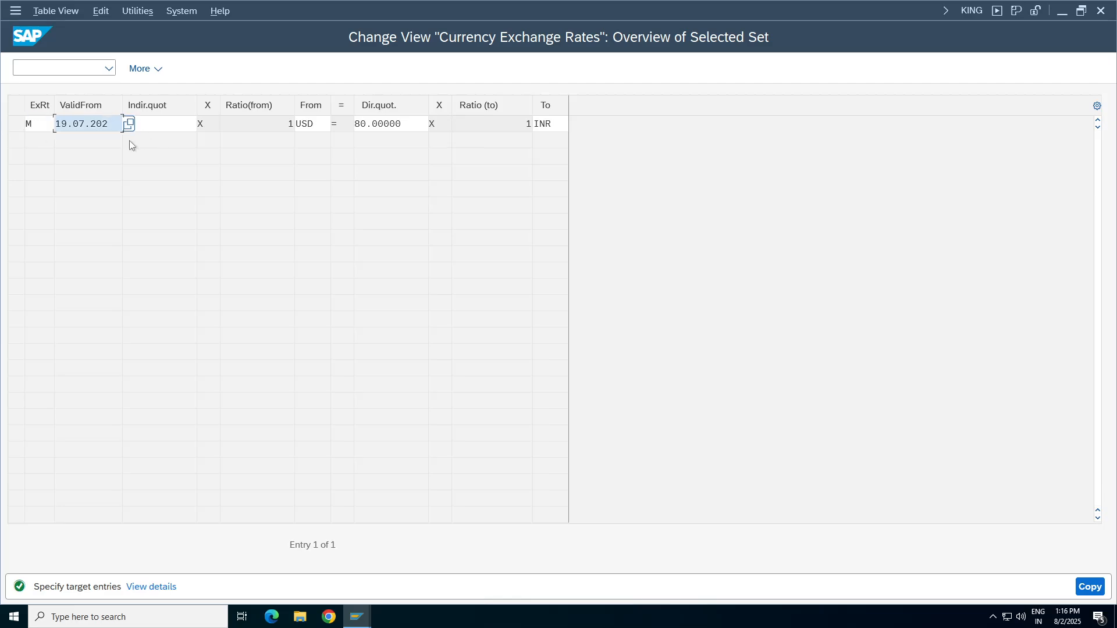
key(BackSpace)
key(BackSpace)
key(BackSpace)
key(BackSpace)
key(BackSpace)
key(BackSpace)
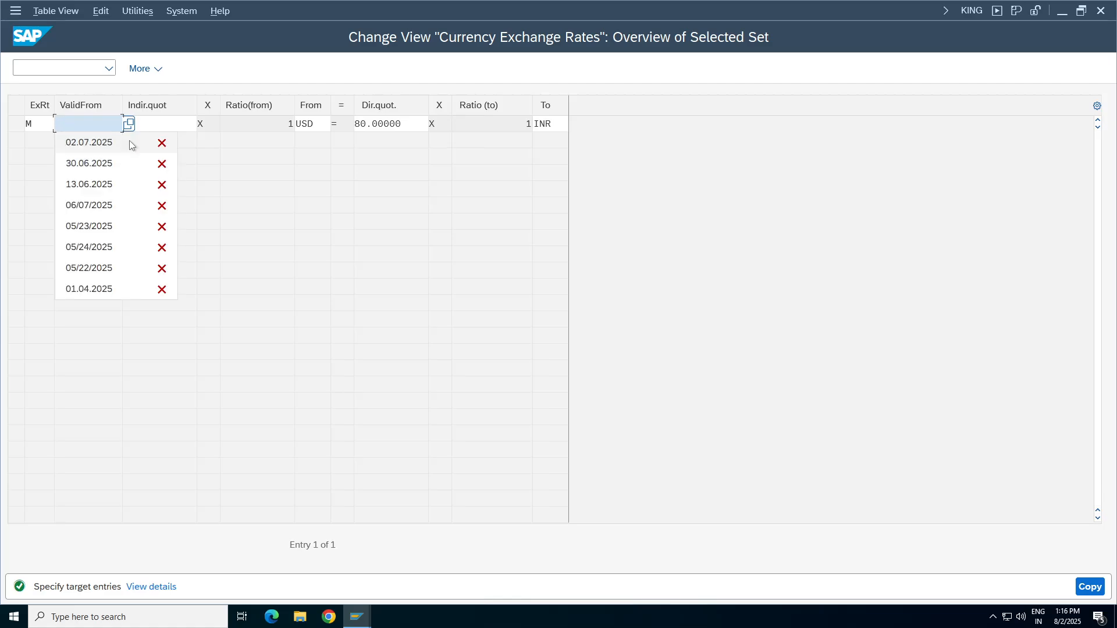
text(01.04)
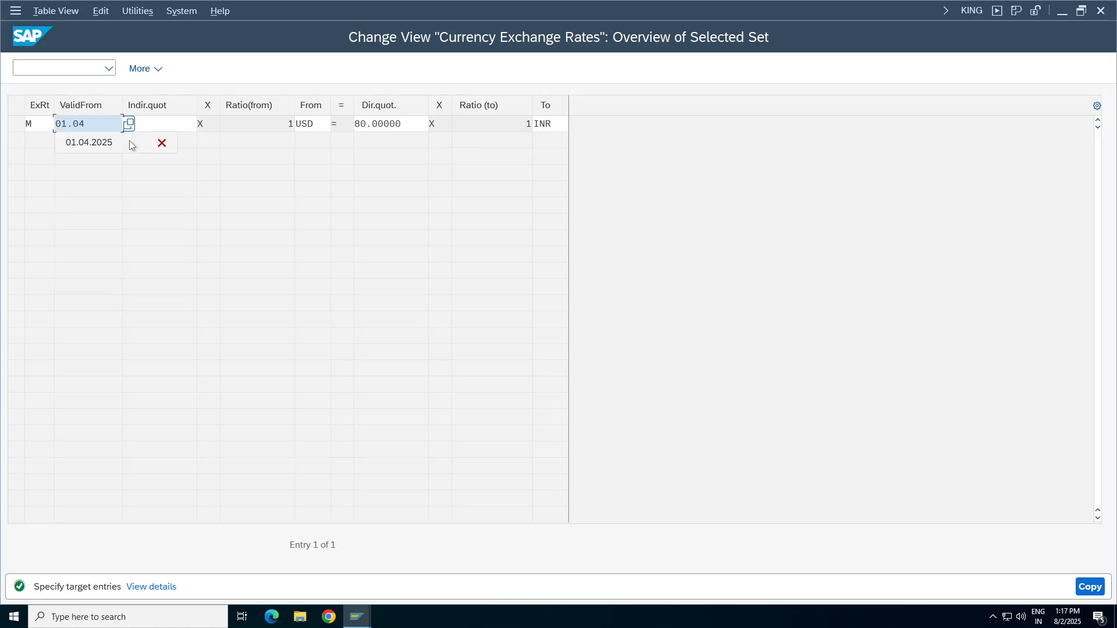
text(.2025)
key(Tab)
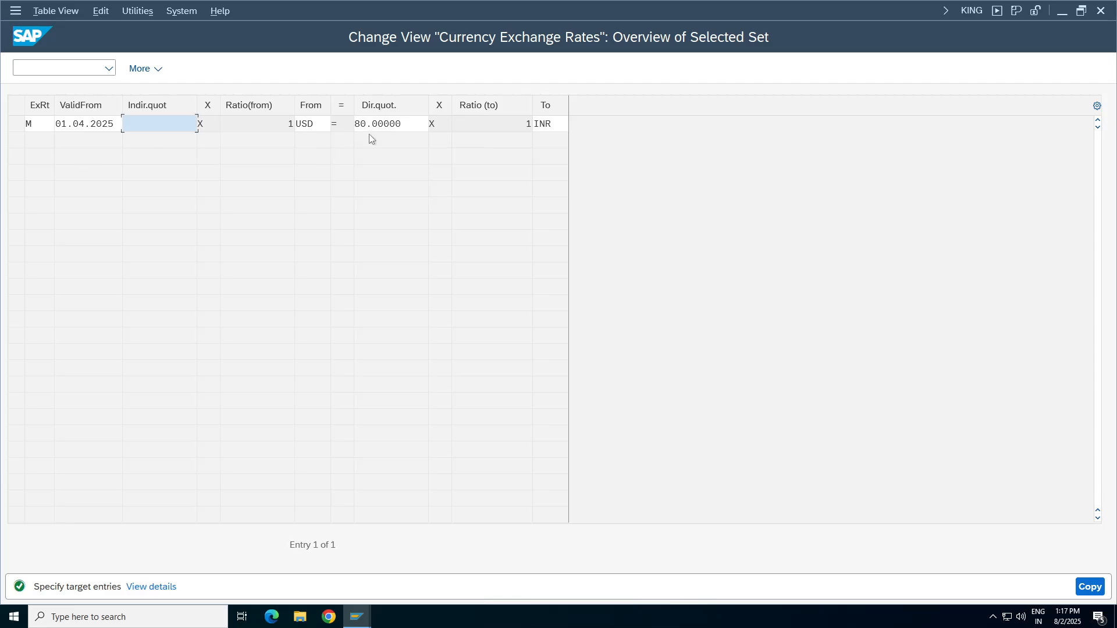
- Set the copied entry's valid-from date to 31.07.2025, complete the copy with its direct quotation kept at 80.00000, and save
click(313, 131)
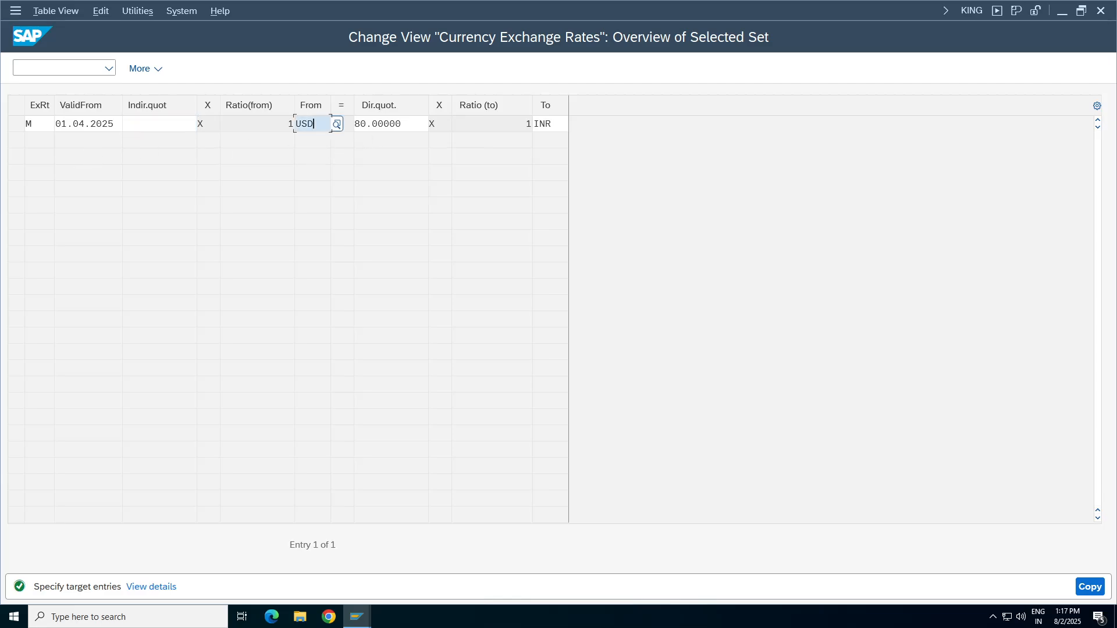
key(Tab)
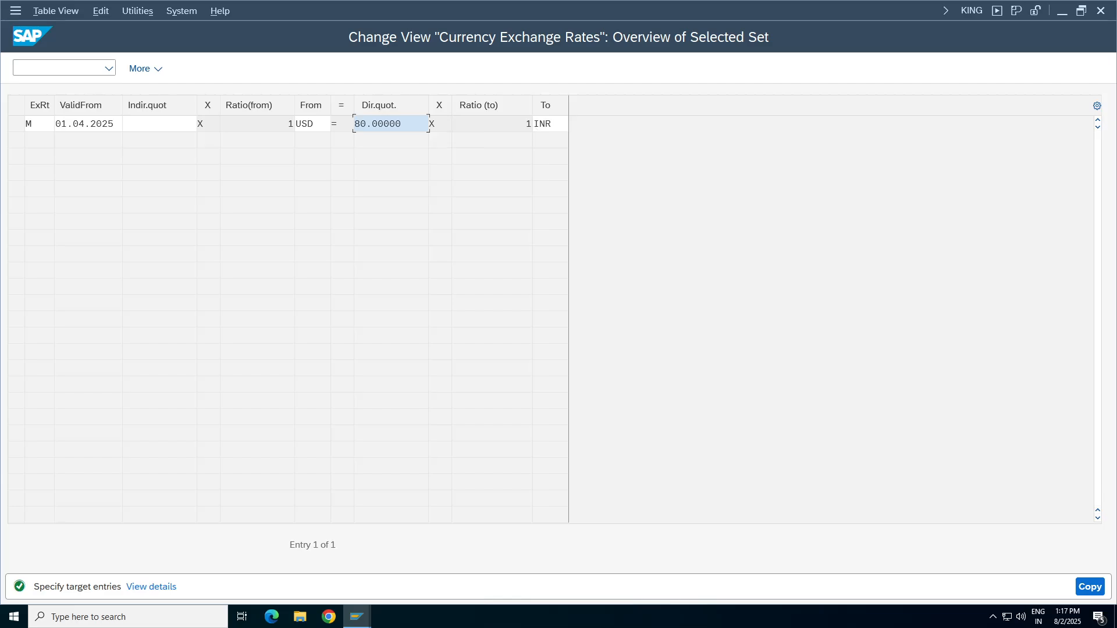
key(Tab)
click(85, 124)
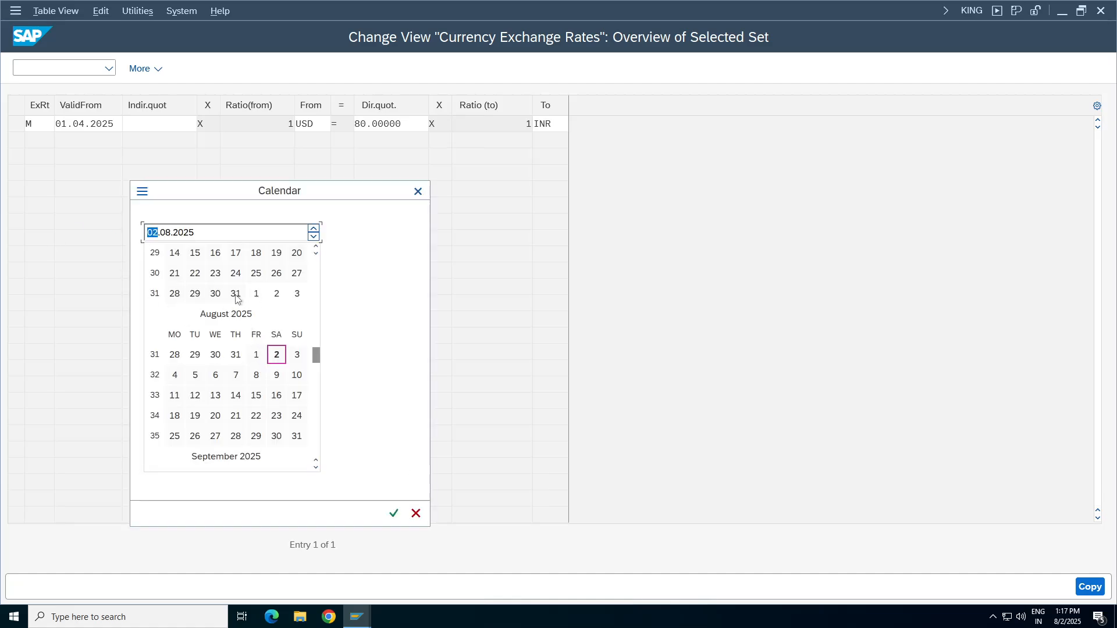
double_click(233, 293)
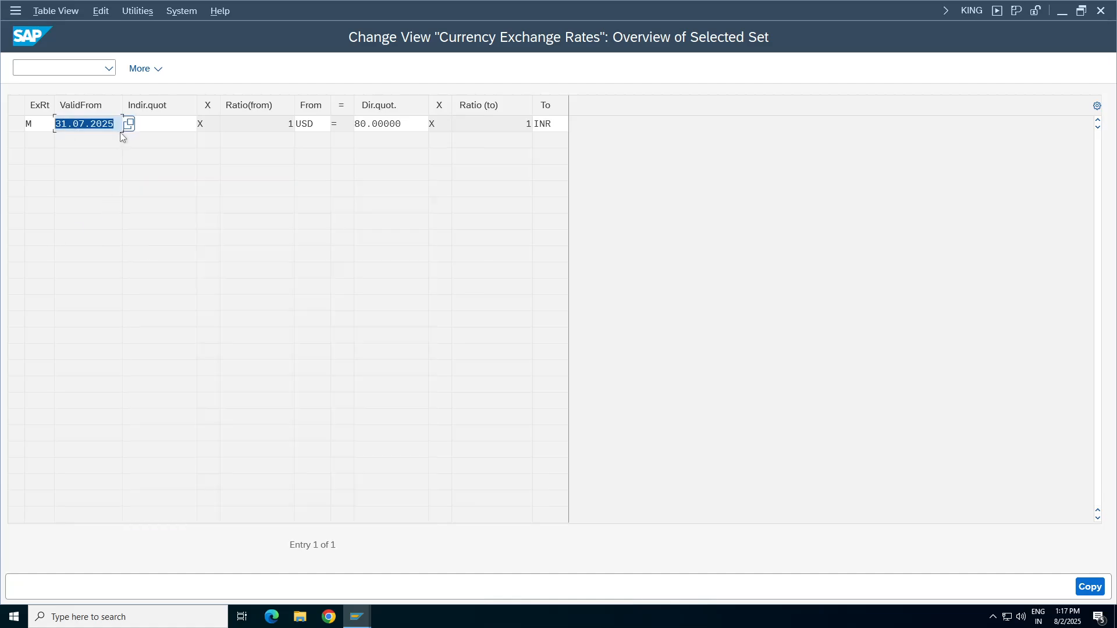
click(402, 124)
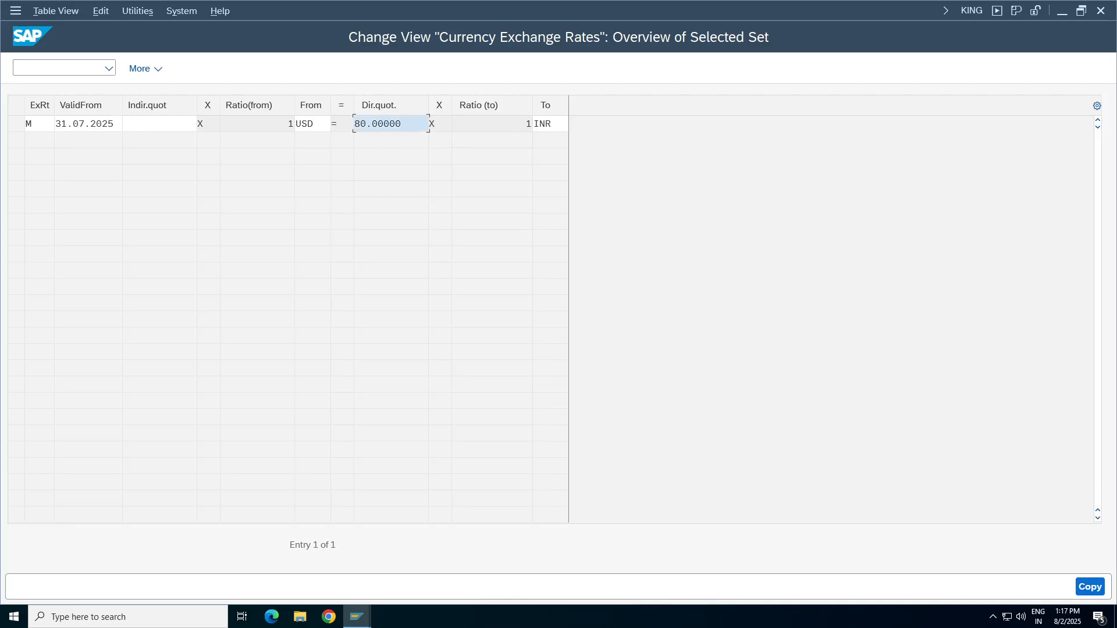
click(1090, 587)
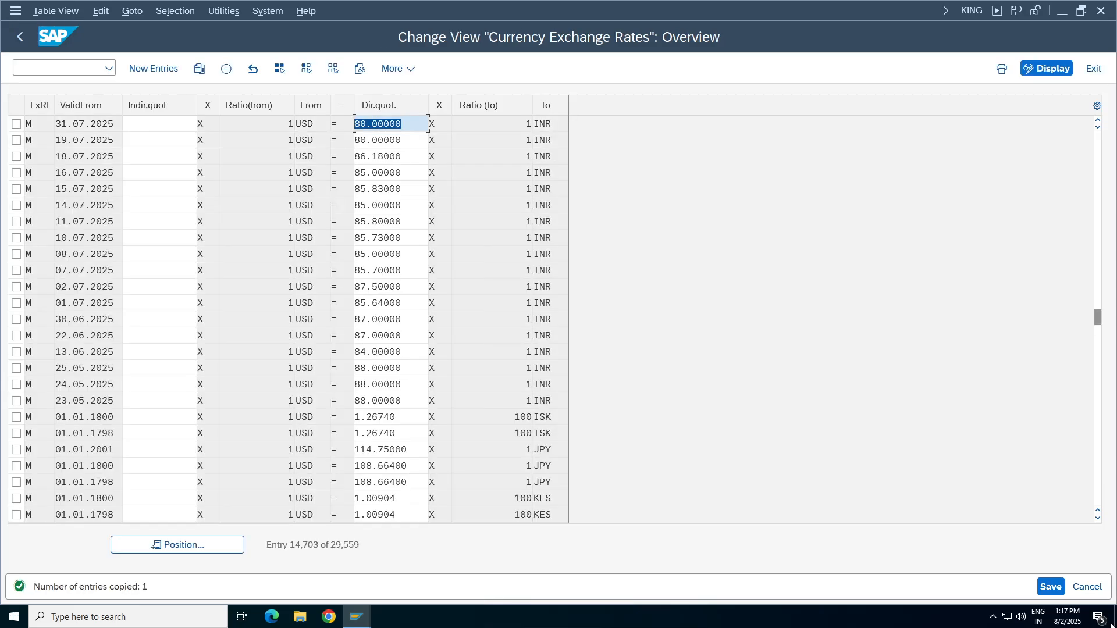
click(1050, 586)
- Review the ratio, valid-from date, direct quotation and currencies of the saved 31.07.2025 USD to INR entry
click(16, 124)
click(257, 124)
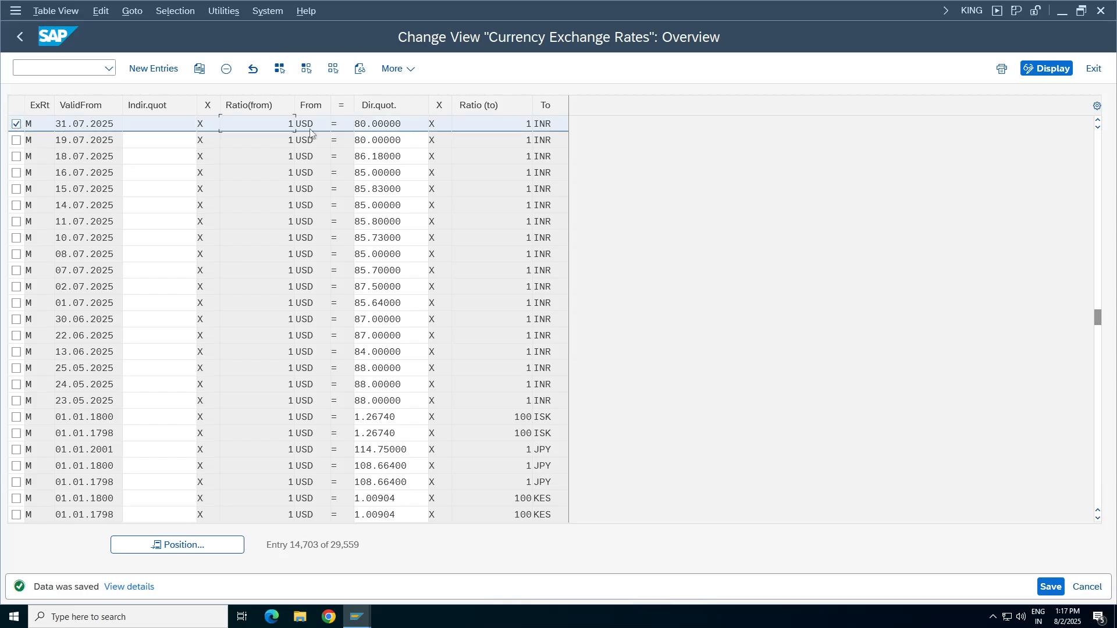
click(85, 124)
double_click(379, 124)
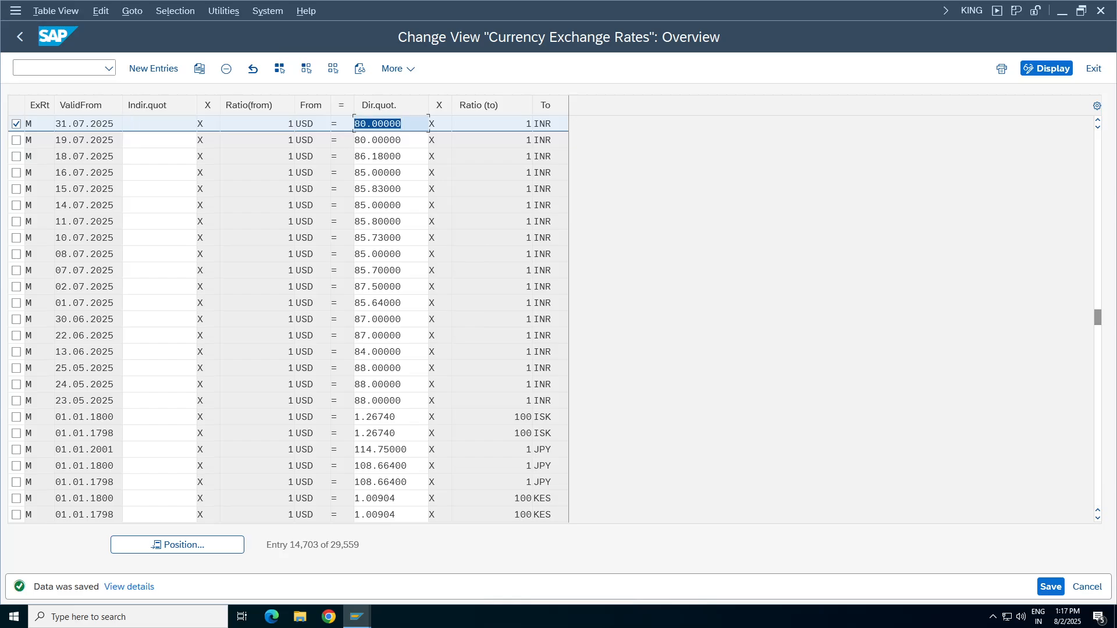
click(306, 124)
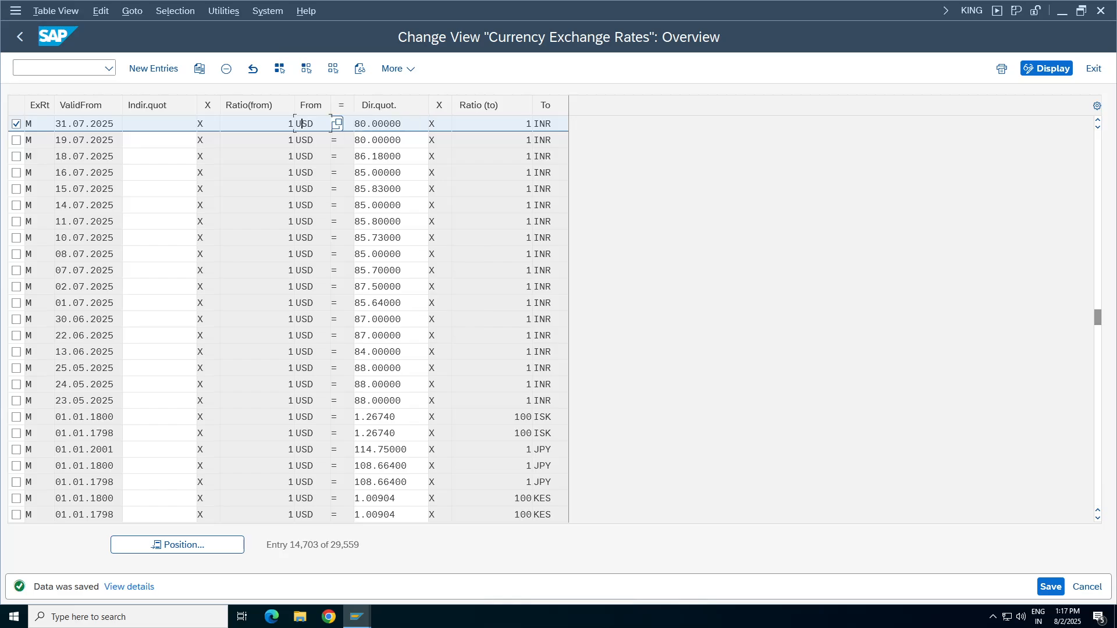
key(Tab)
key(Tab)
click(358, 617)
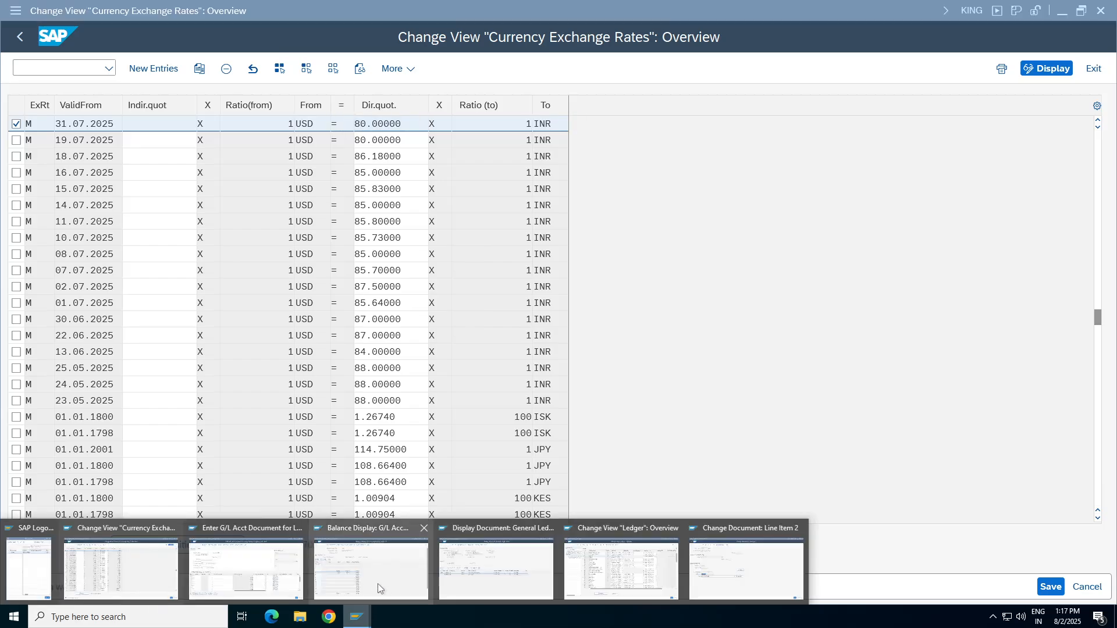
click(716, 567)
click(358, 617)
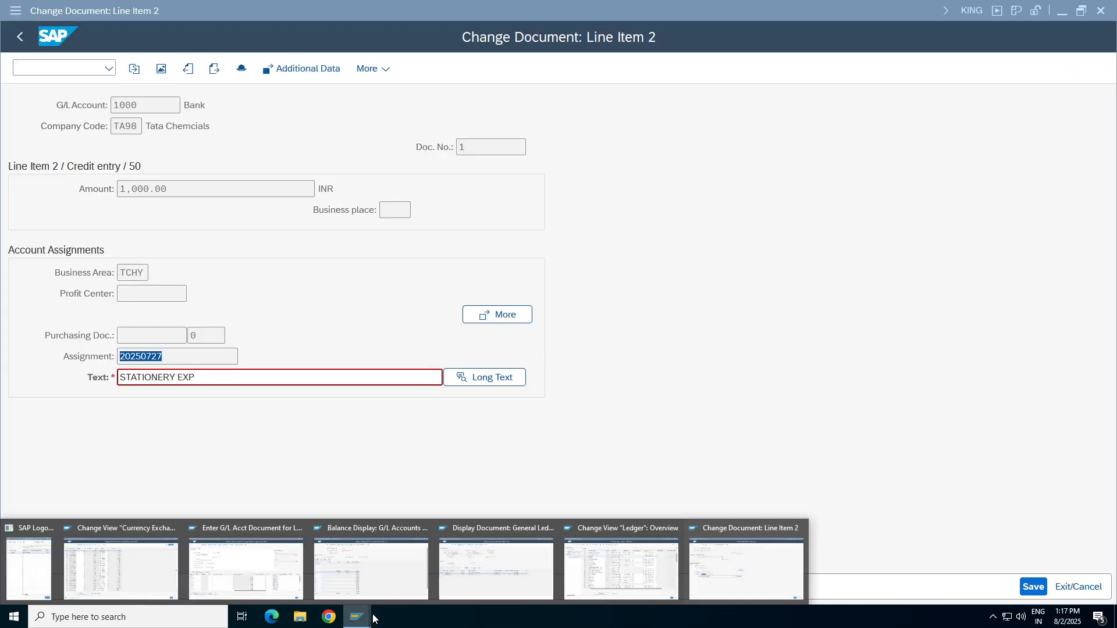
click(140, 581)
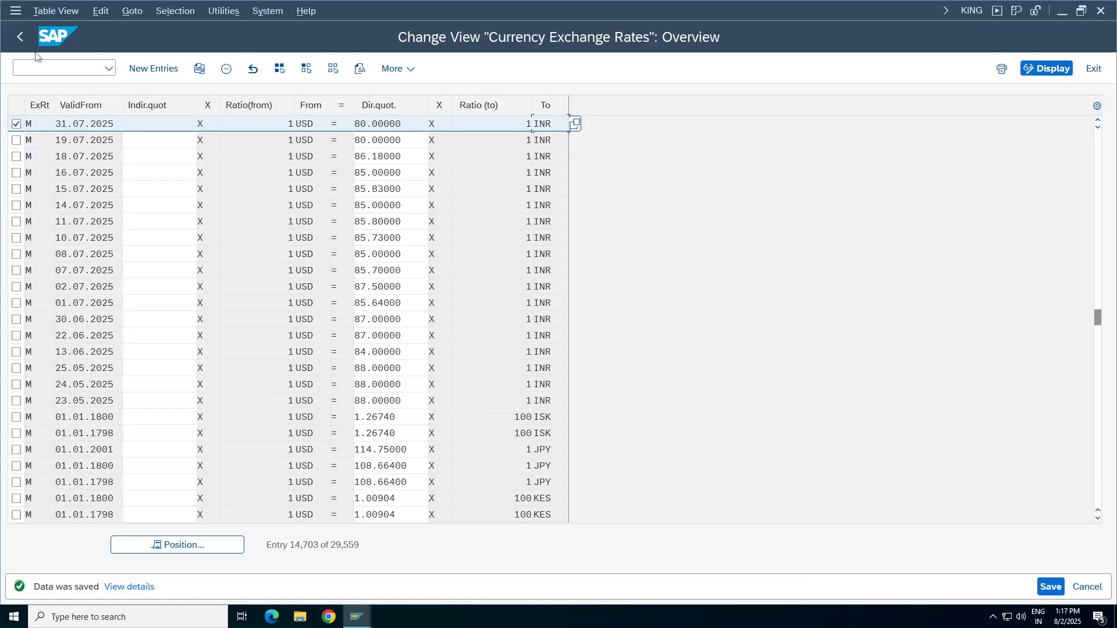
- Reopen the Enter Exchange Rates activity and position the list at rate type M from USD to INR
click(20, 37)
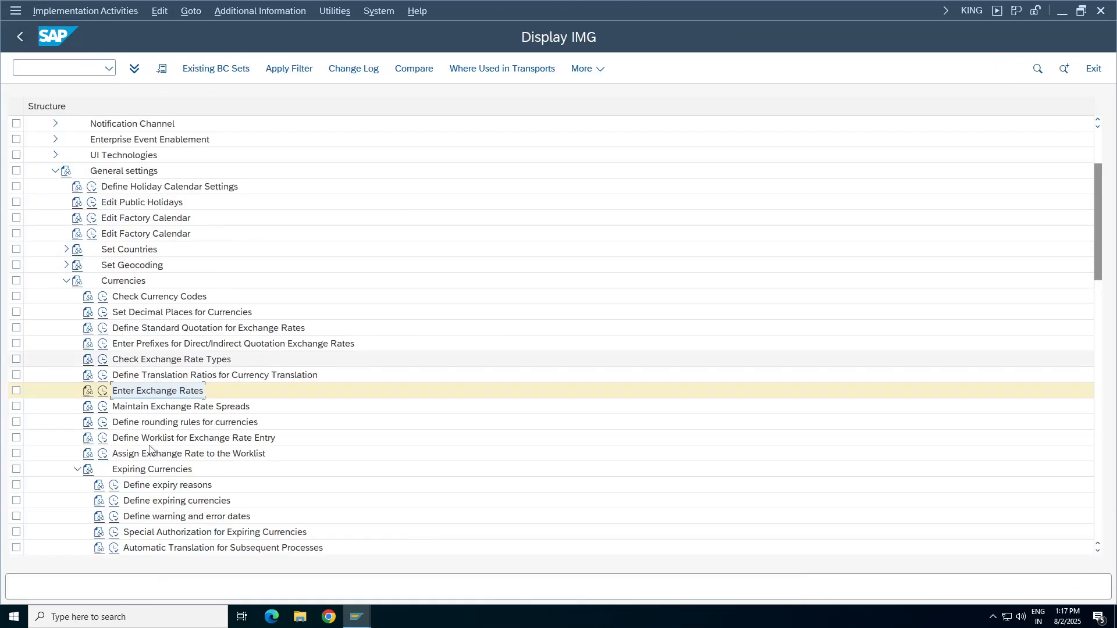
click(103, 390)
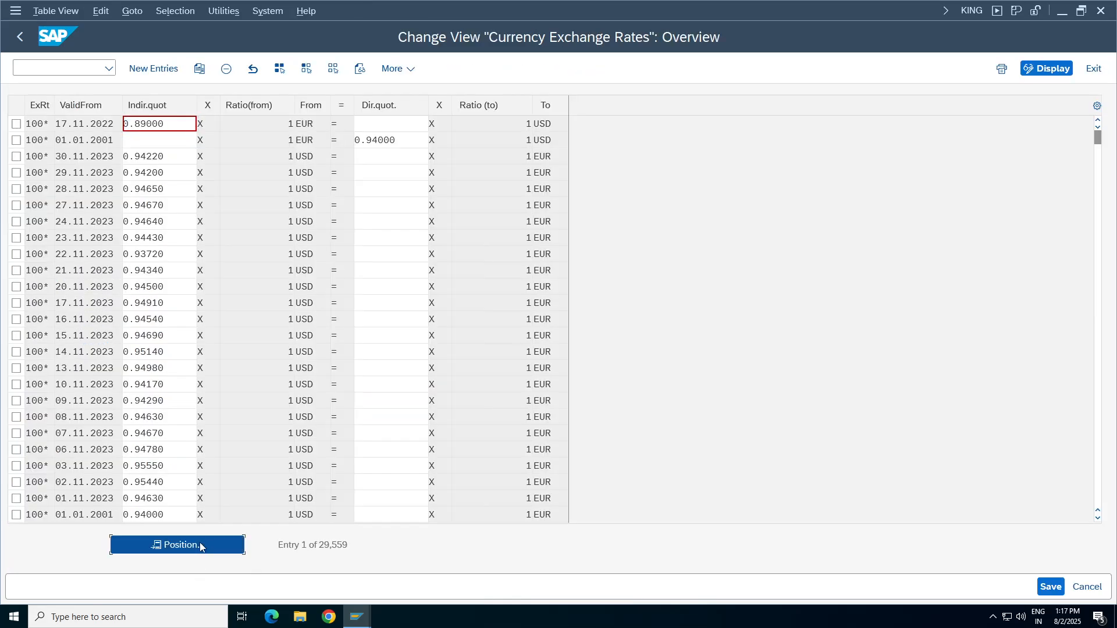
click(200, 545)
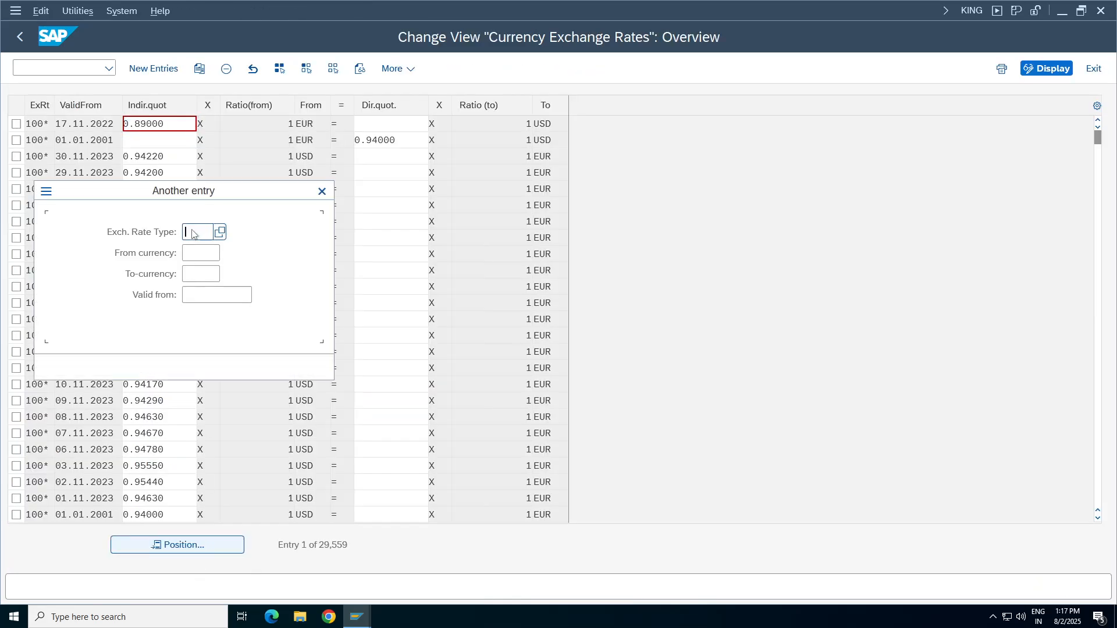
text(m)
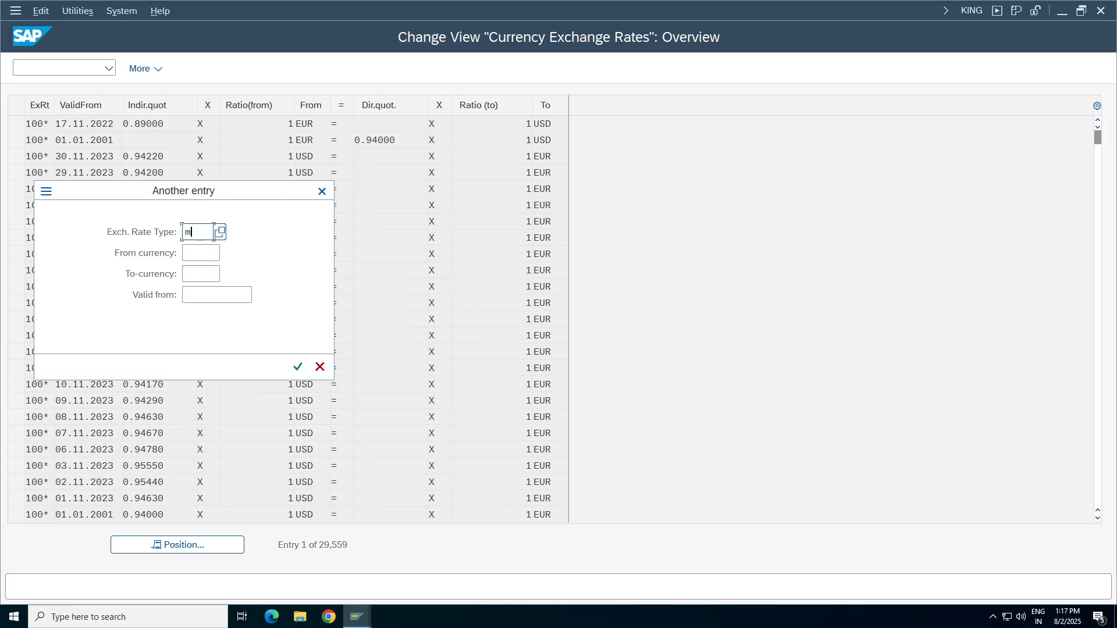
key(Tab)
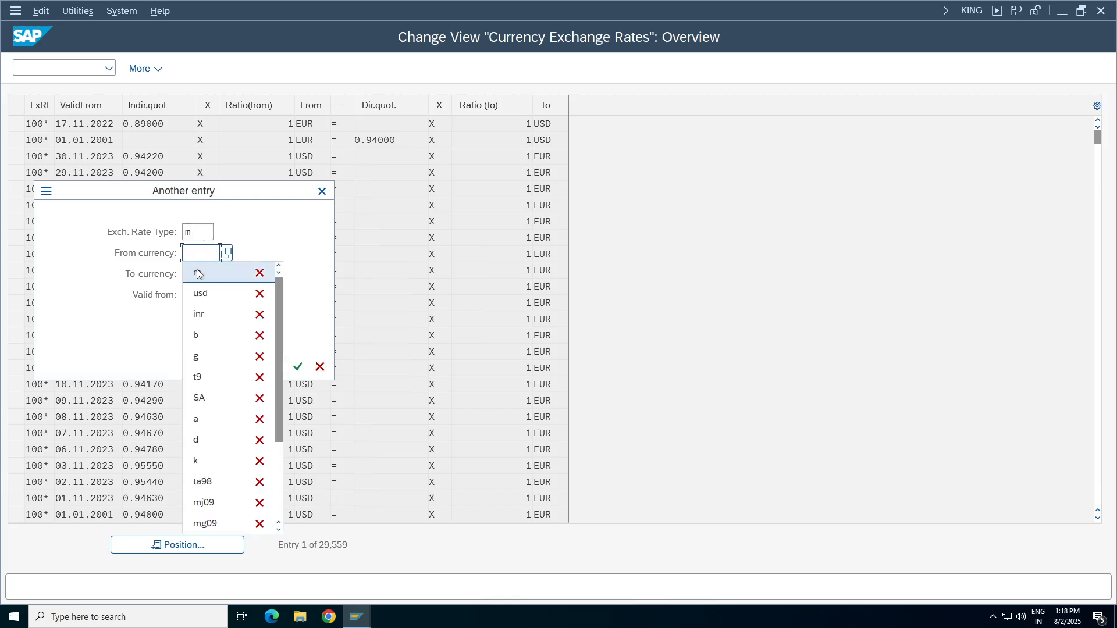
click(200, 293)
key(Tab)
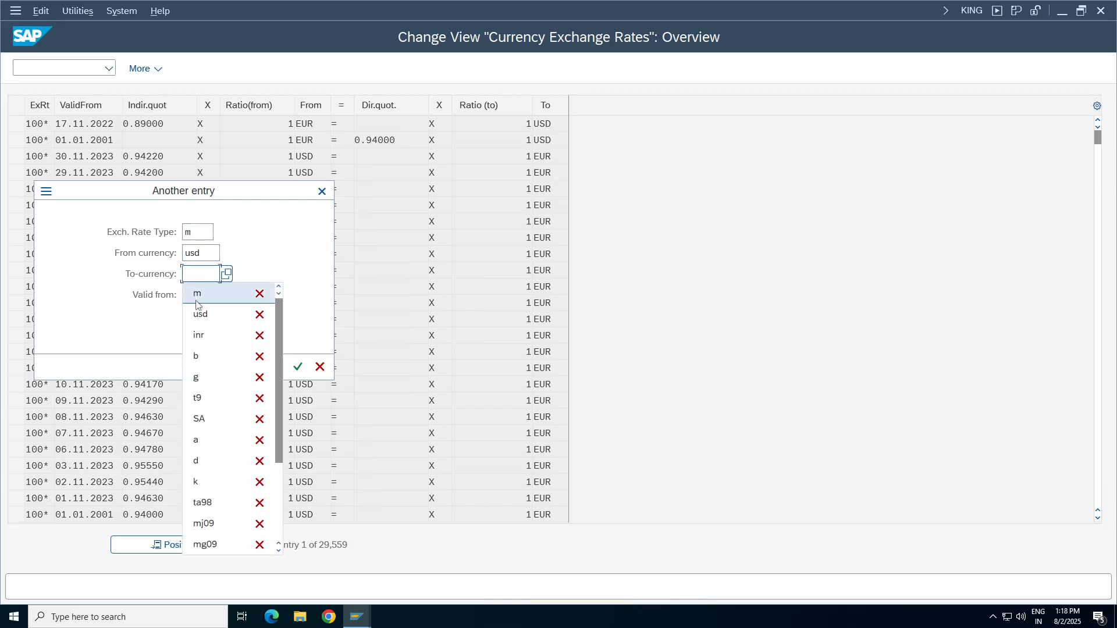
click(200, 336)
click(298, 366)
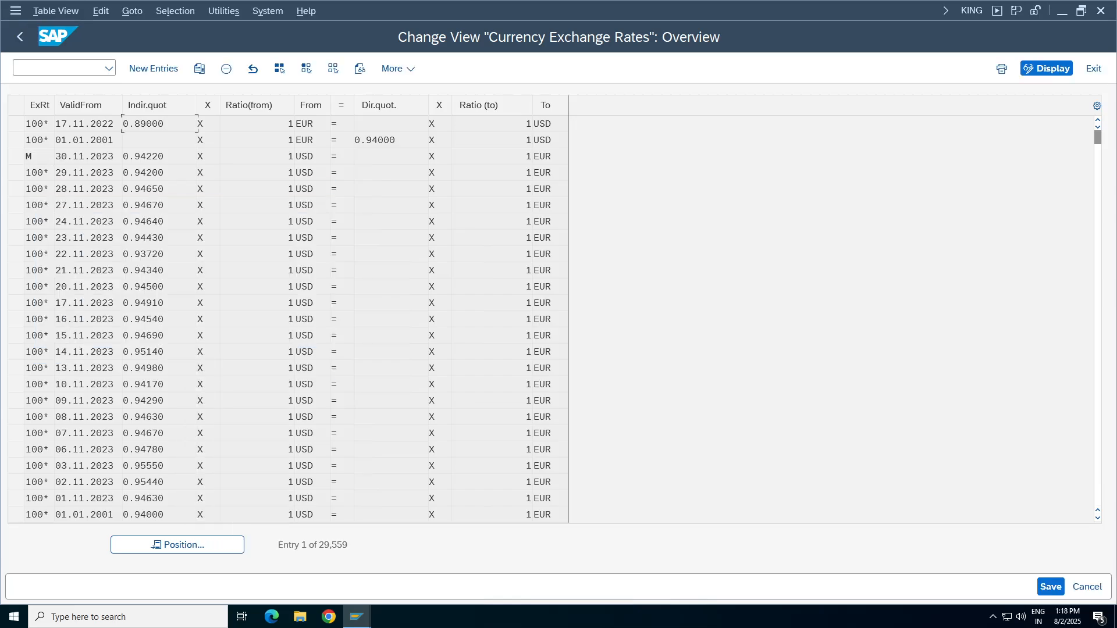
- Select the 31.07.2025 USD to INR entry and check its direct quotation and currencies again
click(16, 124)
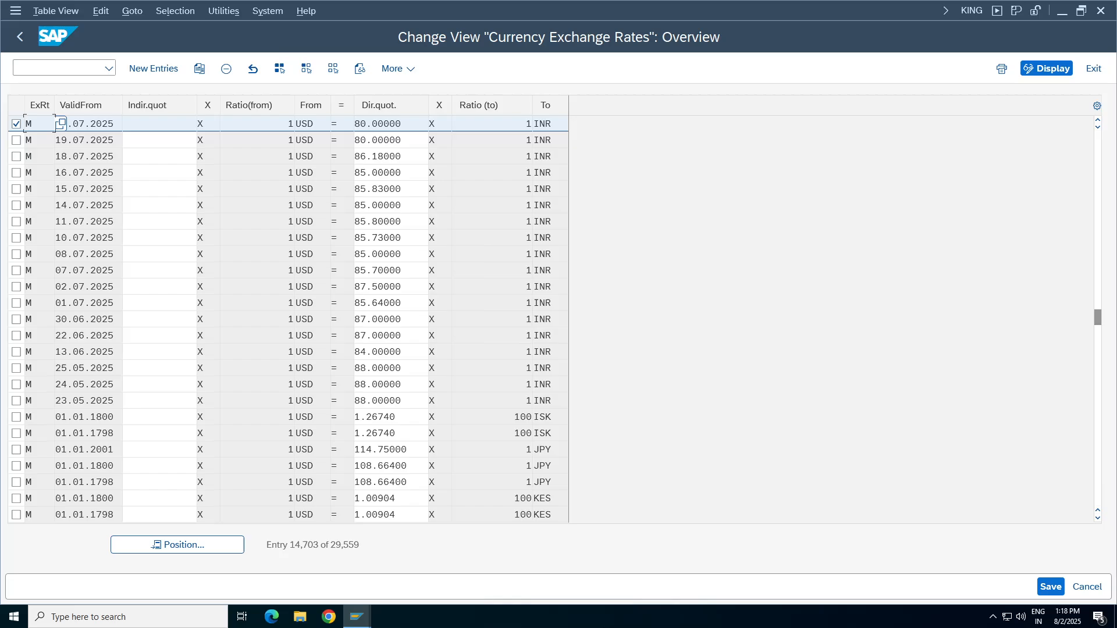
key(Tab)
key(Tab)
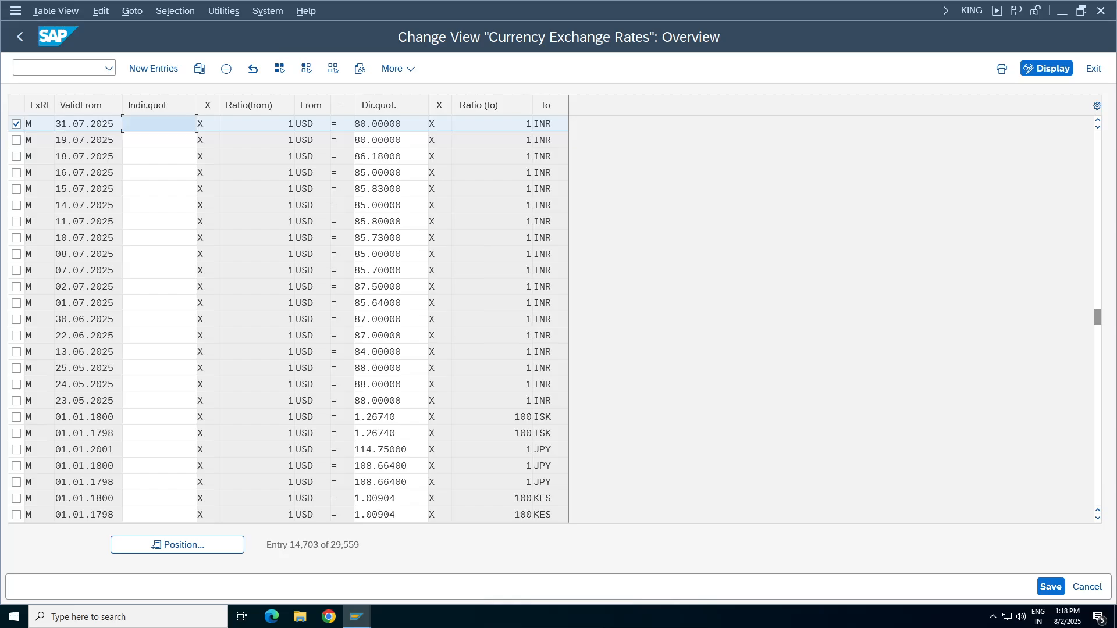
key(Tab)
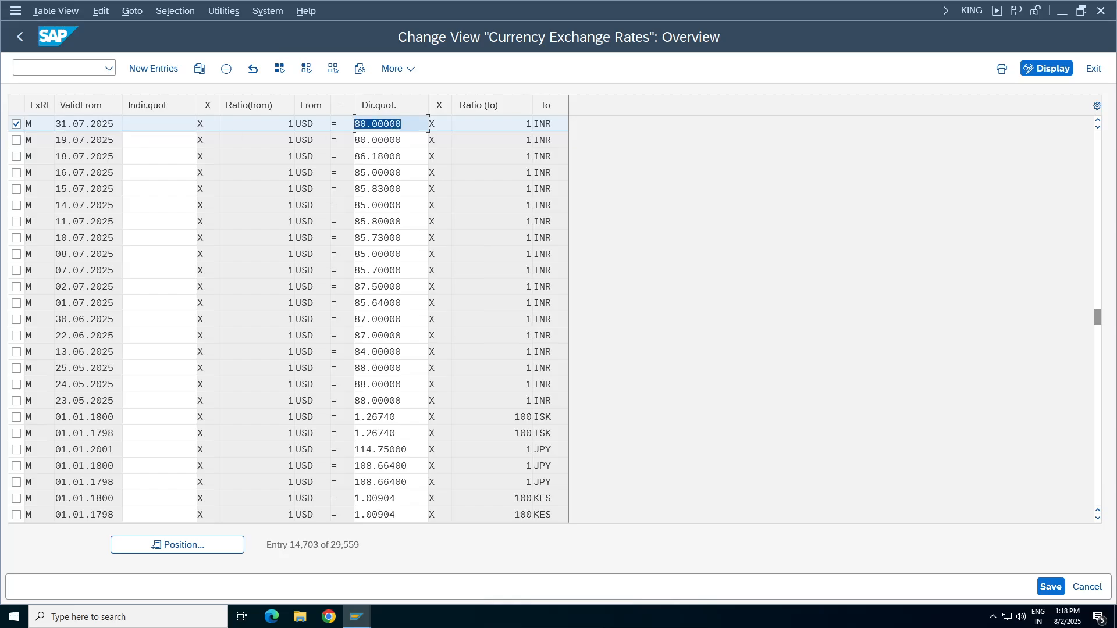
key(Tab)
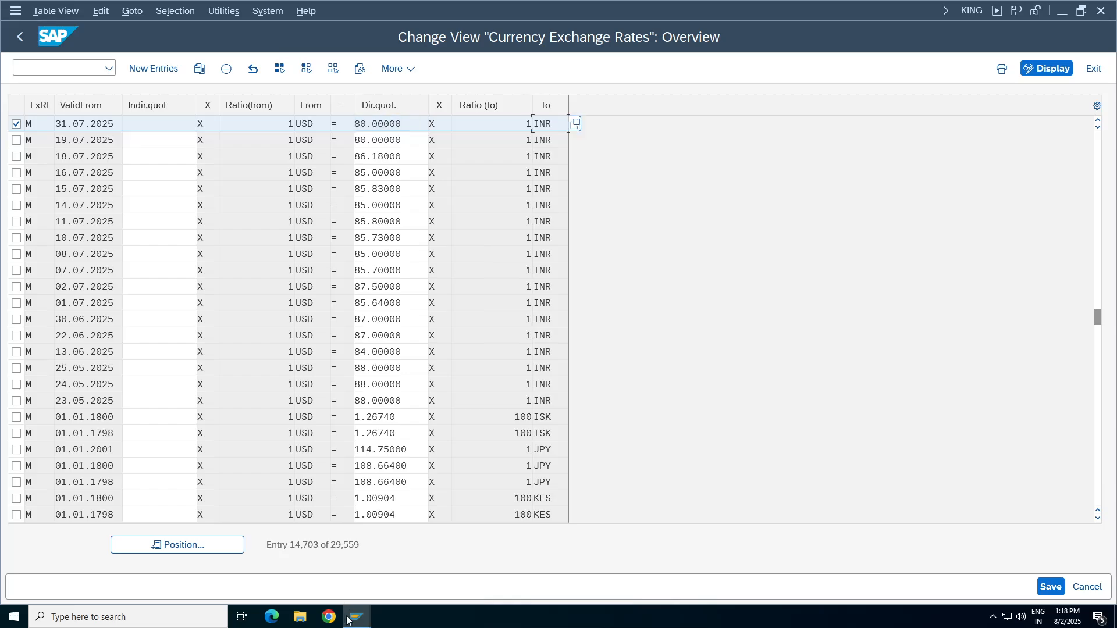
- Switch to the Display Document: General Ledger View session and leave it for the SAP Easy Access screen
mouse_move(371, 618)
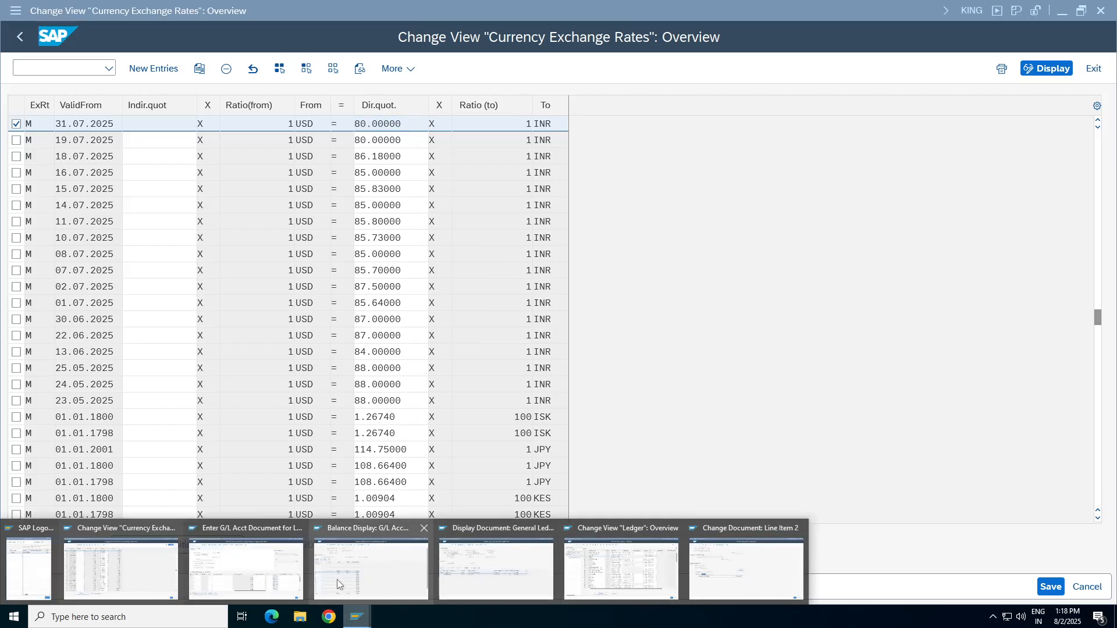
click(496, 585)
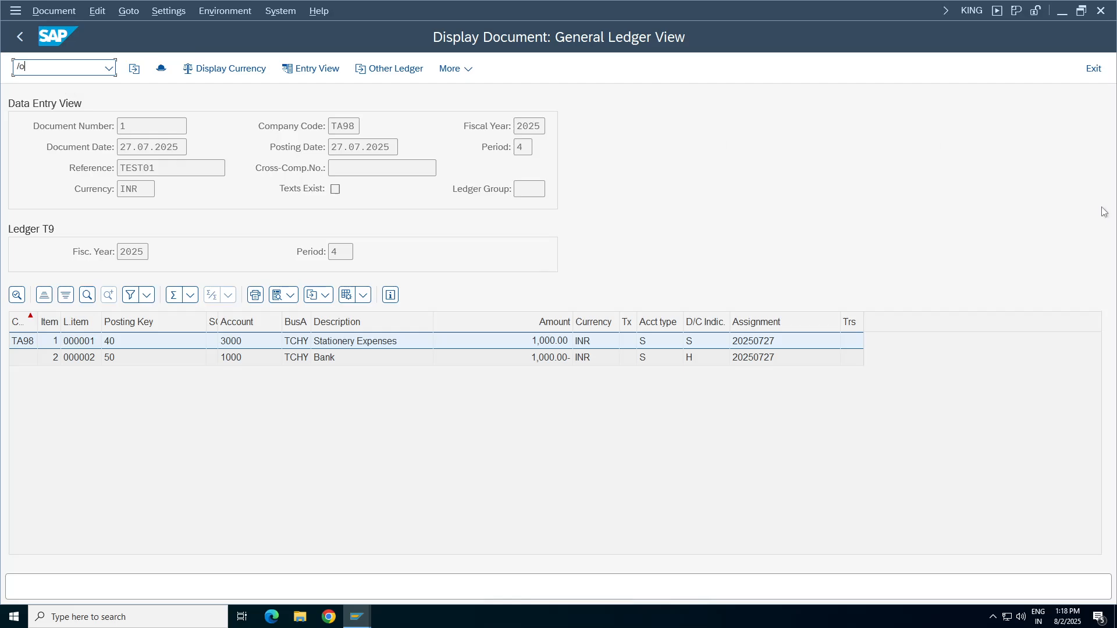
click(1094, 68)
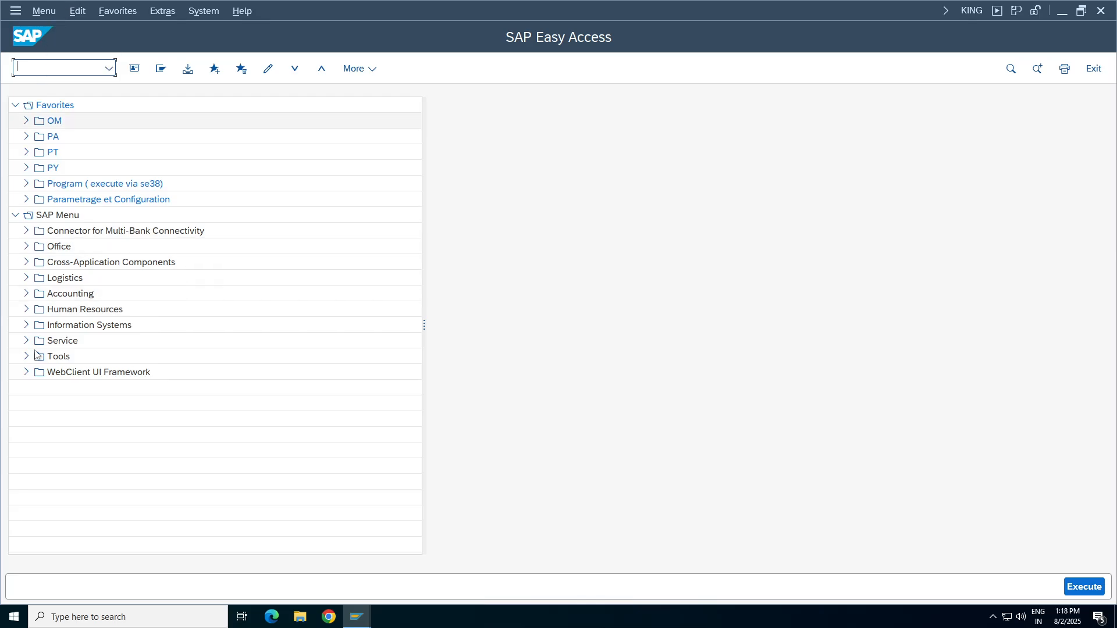
- Open G/L account document entry under Financial Accounting, General Ledger, Document Entry
click(26, 293)
click(36, 310)
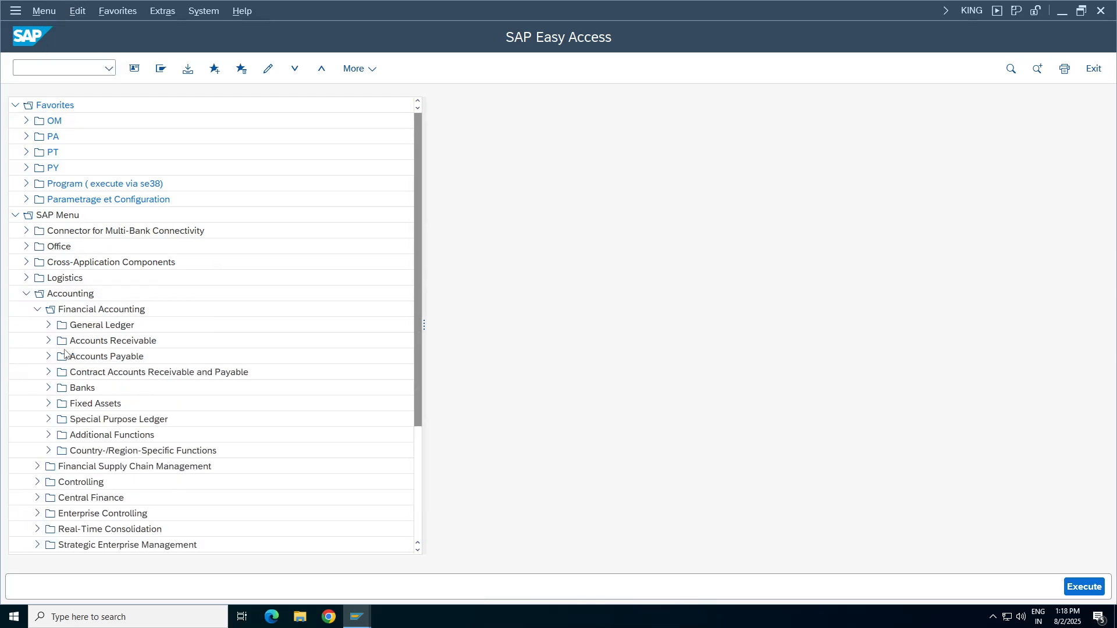
click(49, 325)
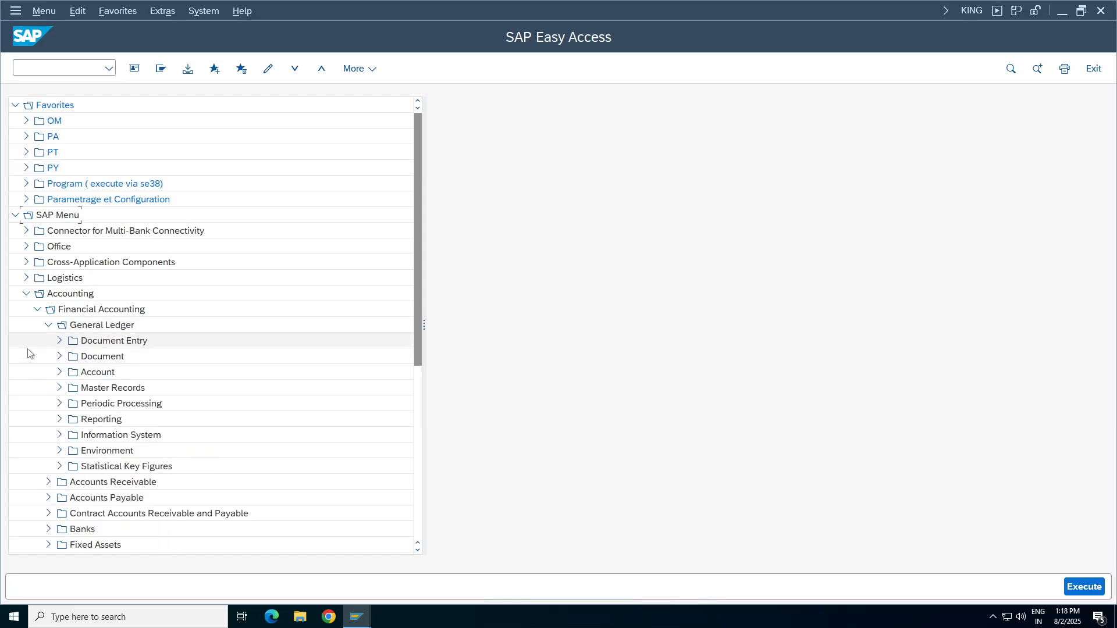
click(58, 341)
double_click(136, 329)
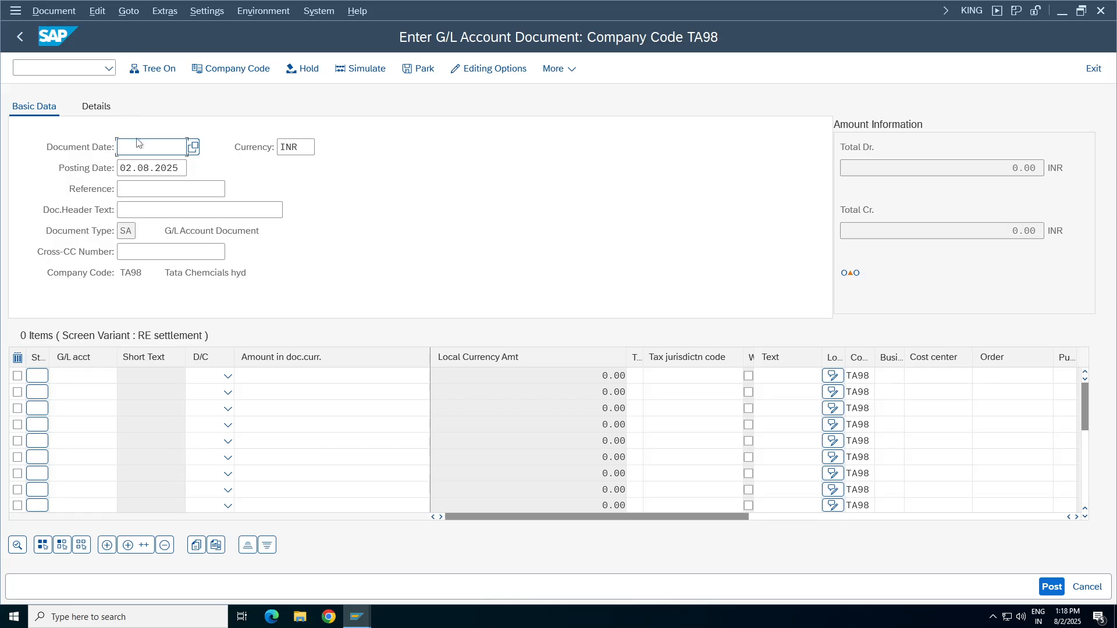
- Set the G/L account document's document date to 02.08.2025
key(BackSpace)
key(BackSpace)
key(BackSpace)
key(Down)
key(Return)
- Enter Test03 as the document header text and reference, and bring up the document's exchange rate details
click(137, 209)
key(BackSpace)
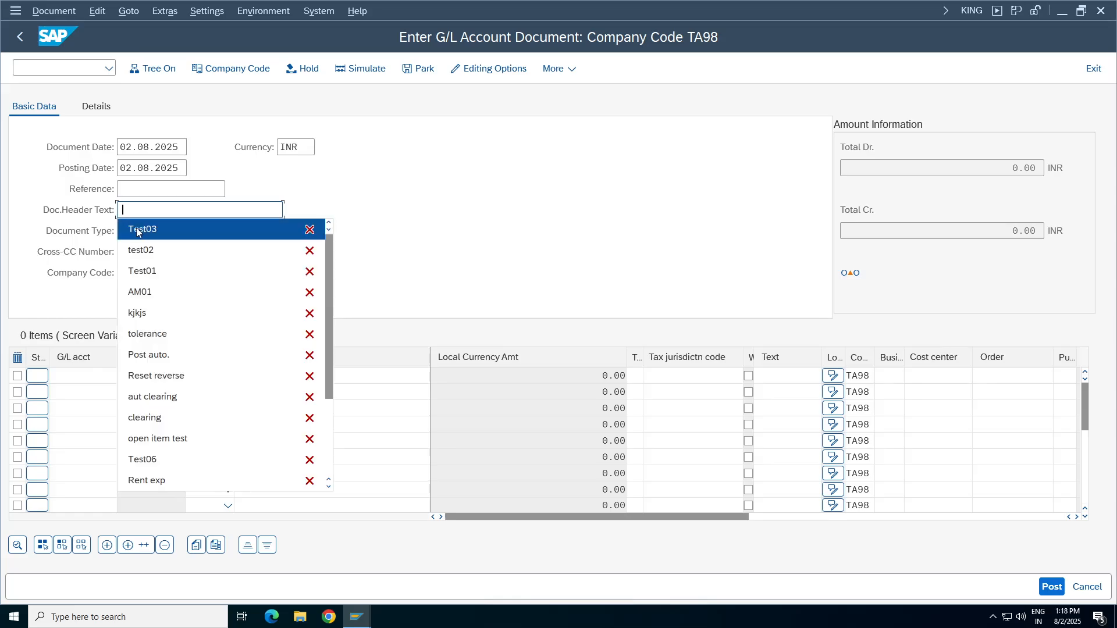
click(137, 230)
click(138, 168)
click(139, 189)
key(BackSpace)
click(148, 210)
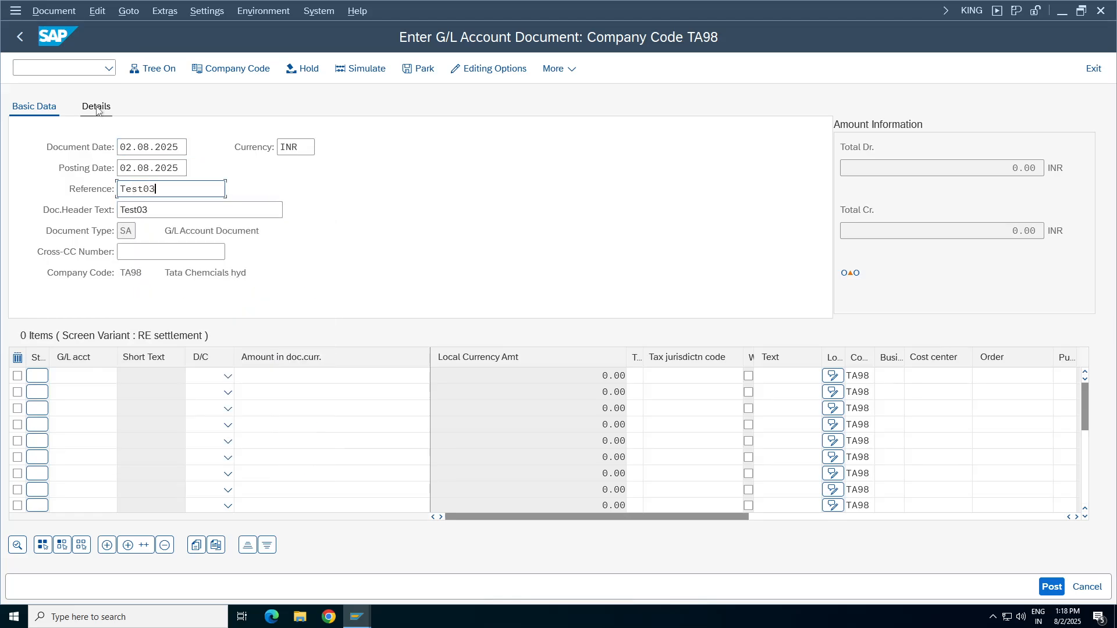
key(Return)
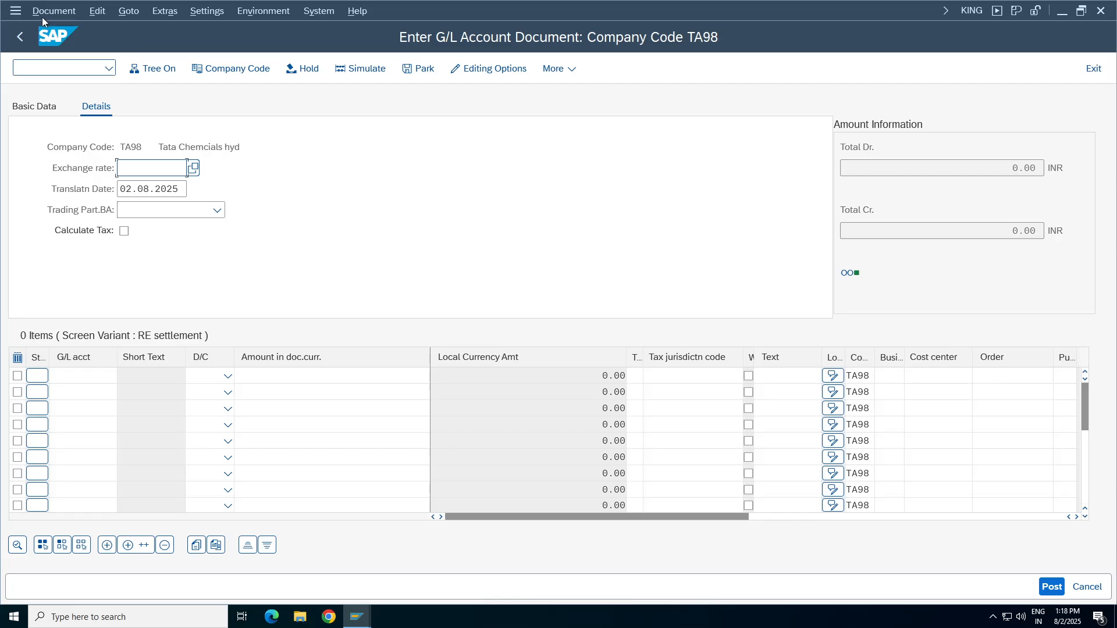
- Abandon the G/L account document without saving and open F-02 - General Posting instead
click(20, 36)
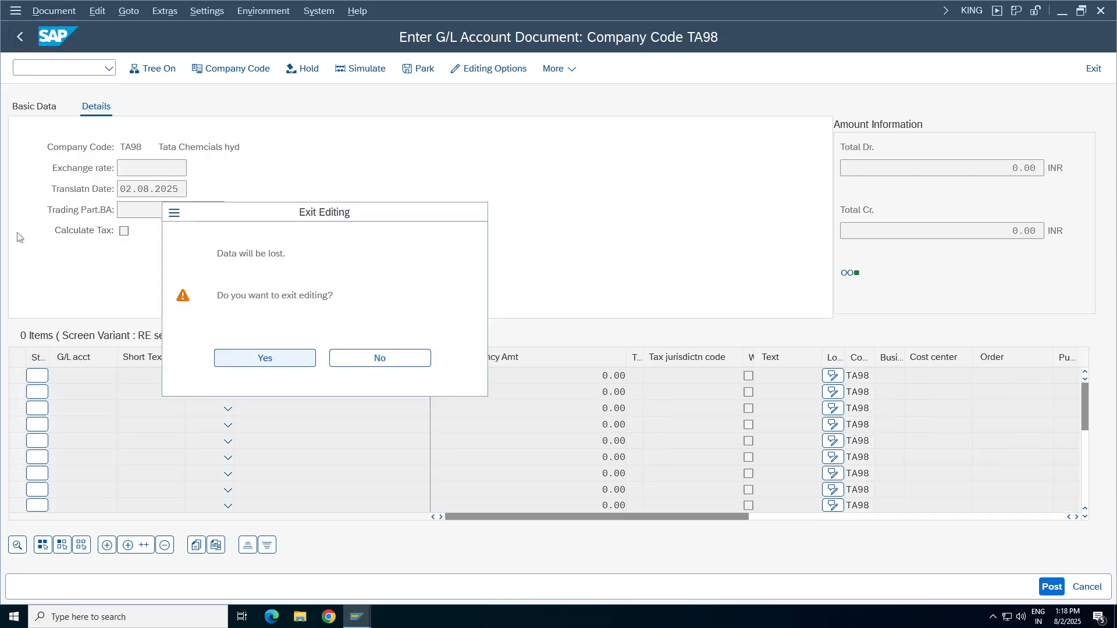
key(Return)
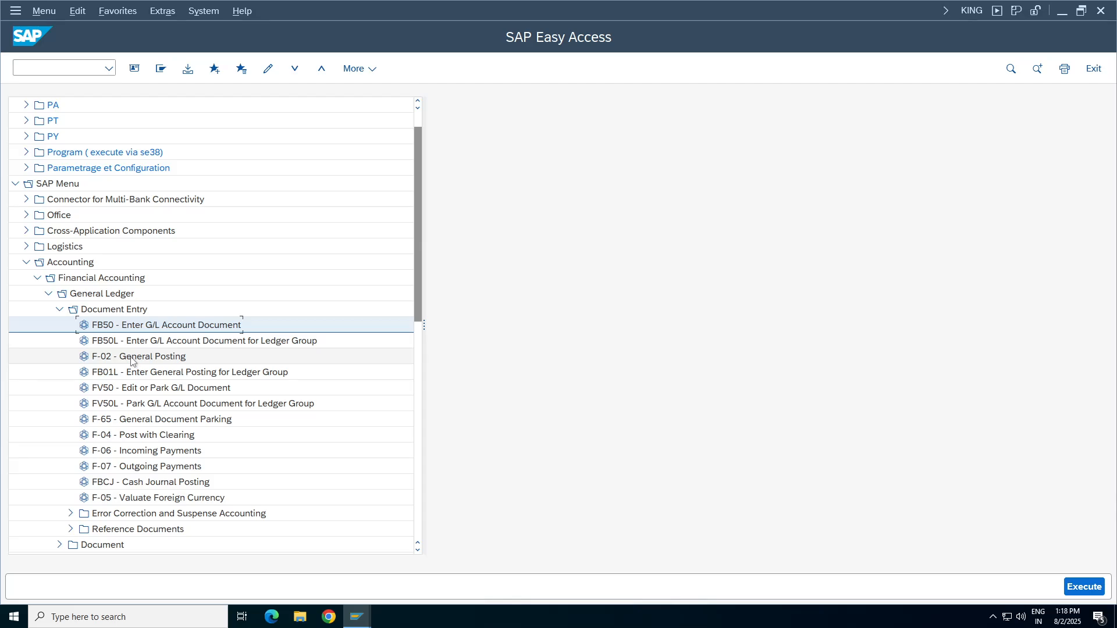
double_click(132, 357)
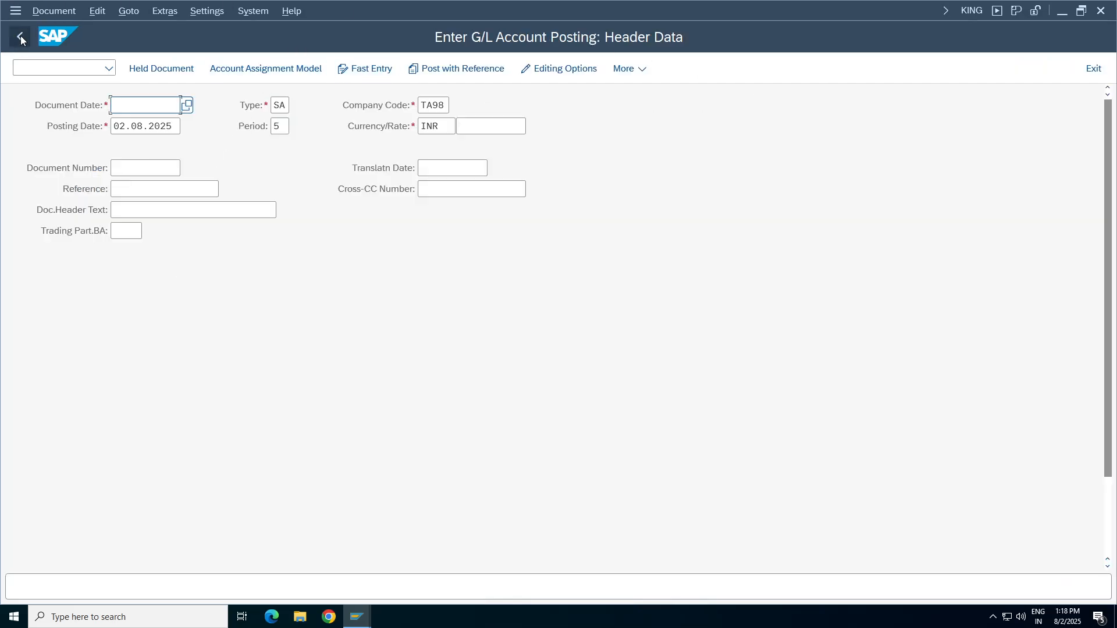
click(20, 39)
click(297, 359)
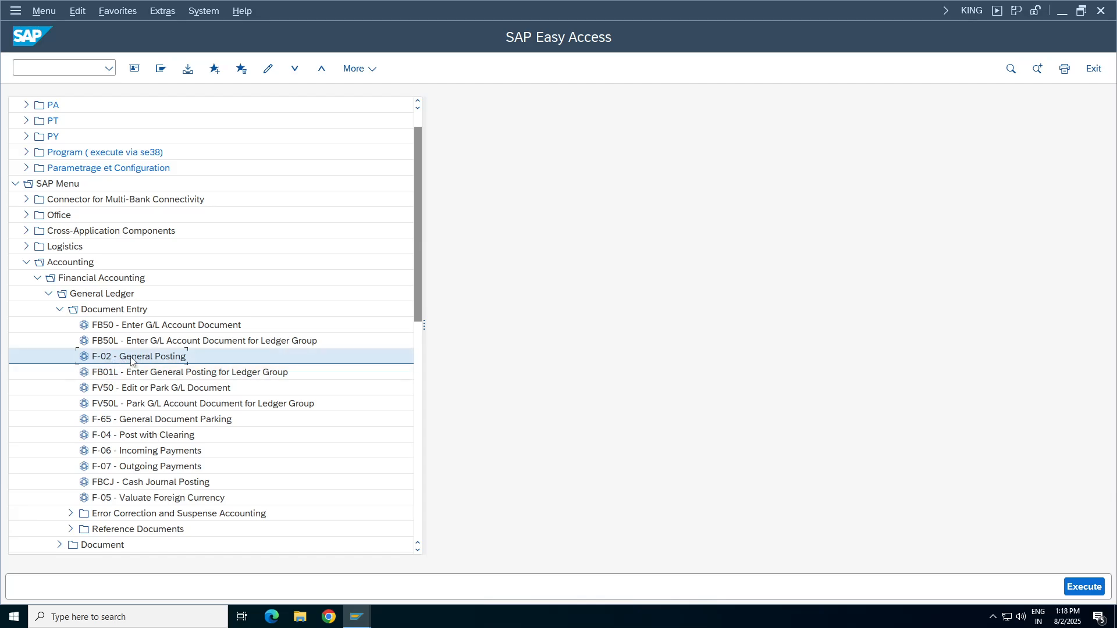
double_click(114, 357)
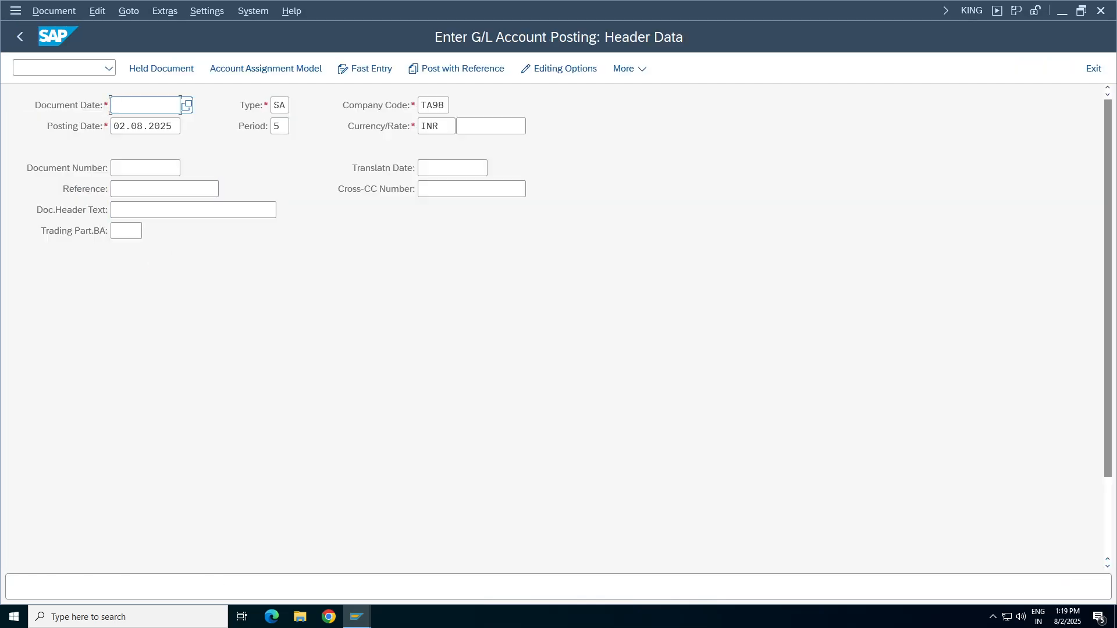
- Set both the document date and the posting date of the G/L posting to 31.07.2025
click(156, 105)
click(156, 105)
click(188, 106)
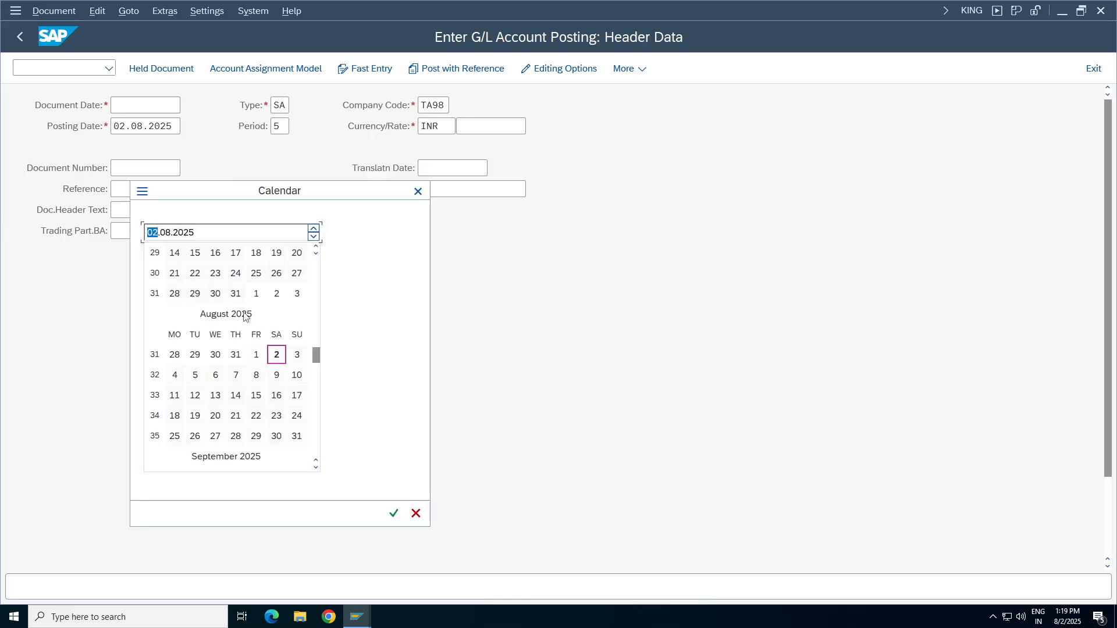
double_click(235, 293)
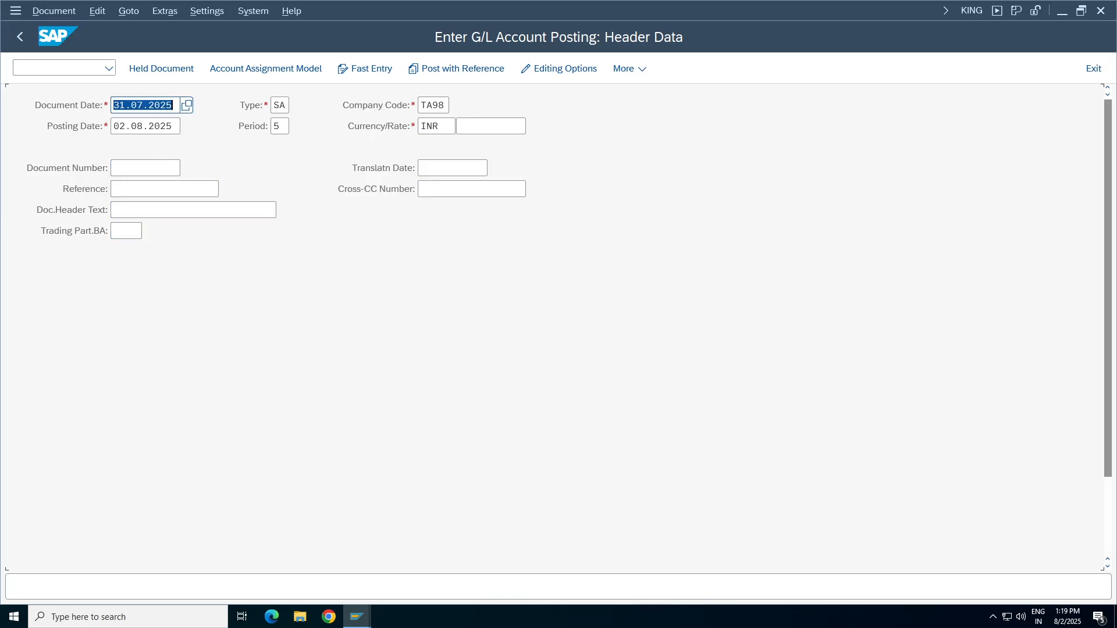
click(180, 125)
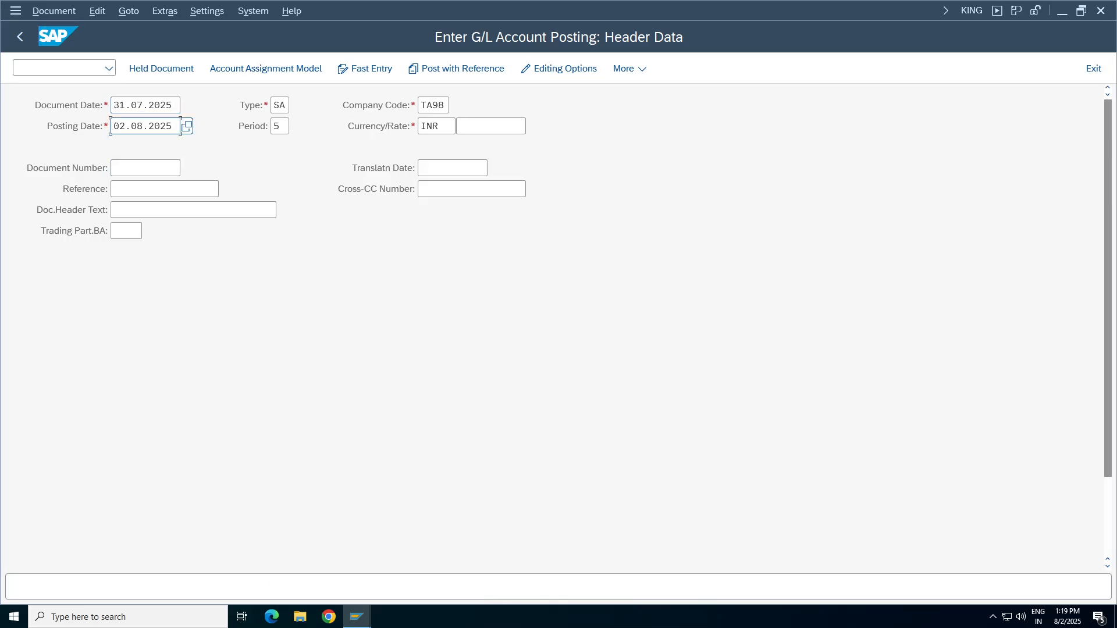
key(ctrl+a)
key(BackSpace)
click(187, 130)
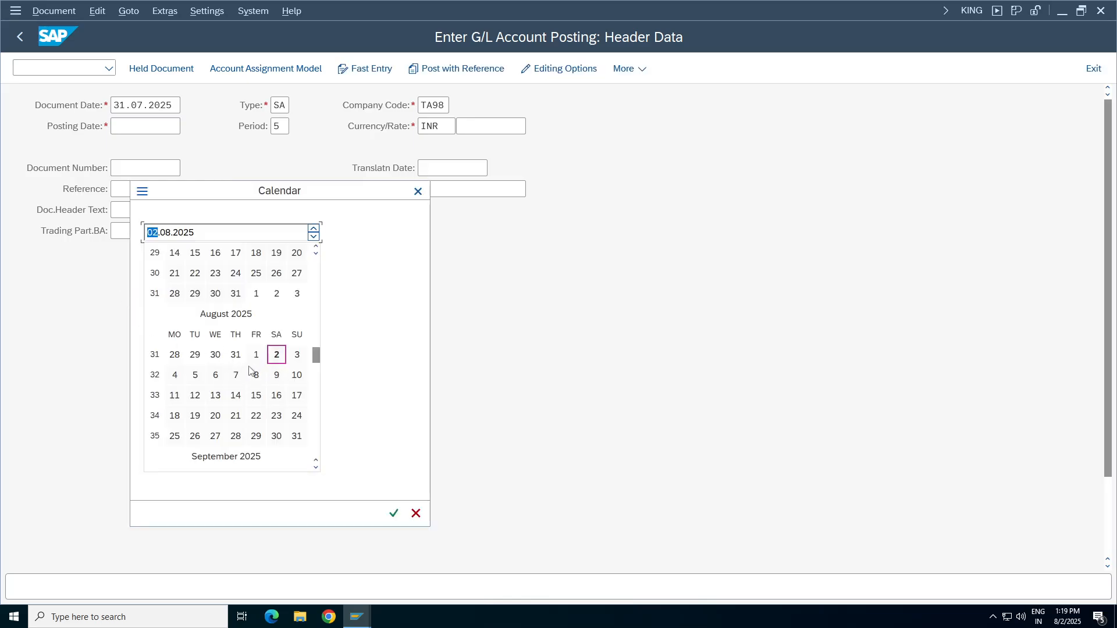
double_click(233, 297)
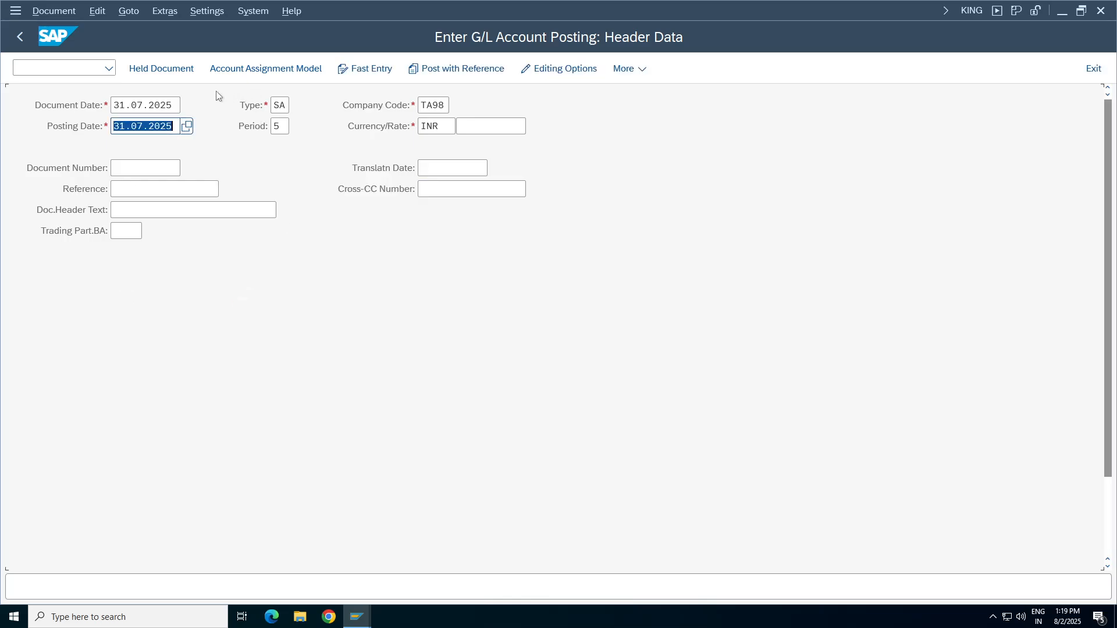
- Set the posting's currency to USD in the header data
click(455, 125)
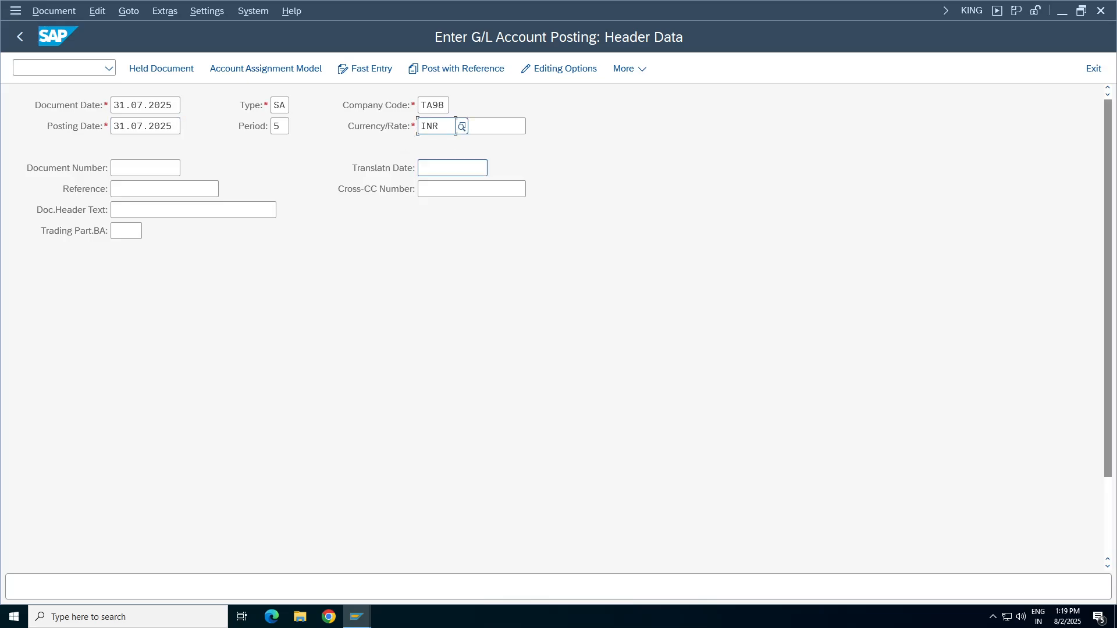
key(BackSpace)
key(BackSpace)
key(BackSpace)
text(usd)
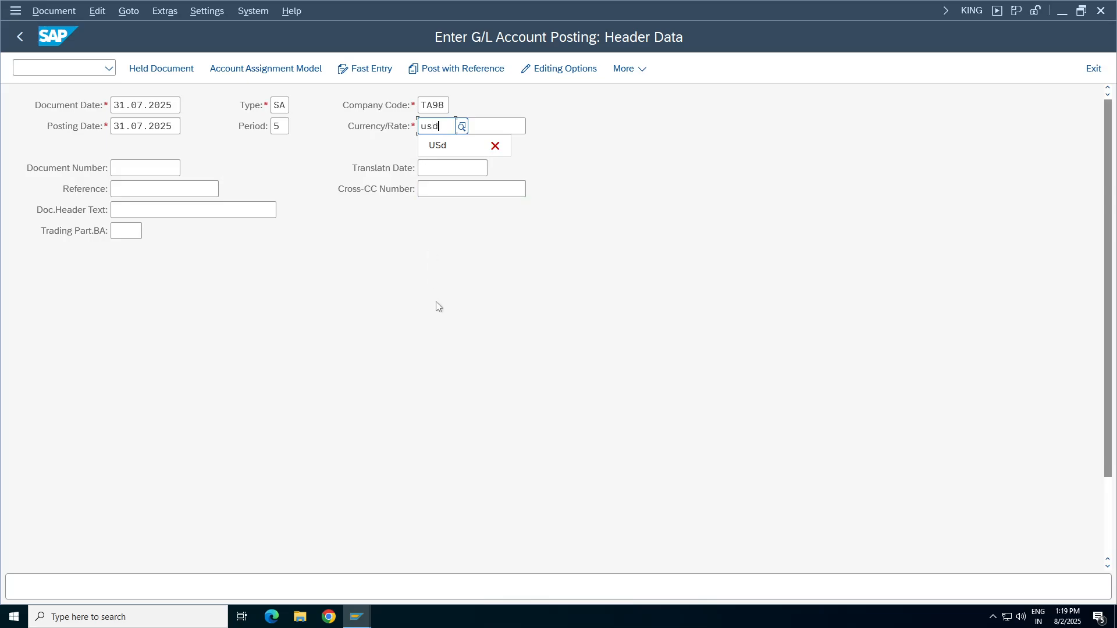
key(Return)
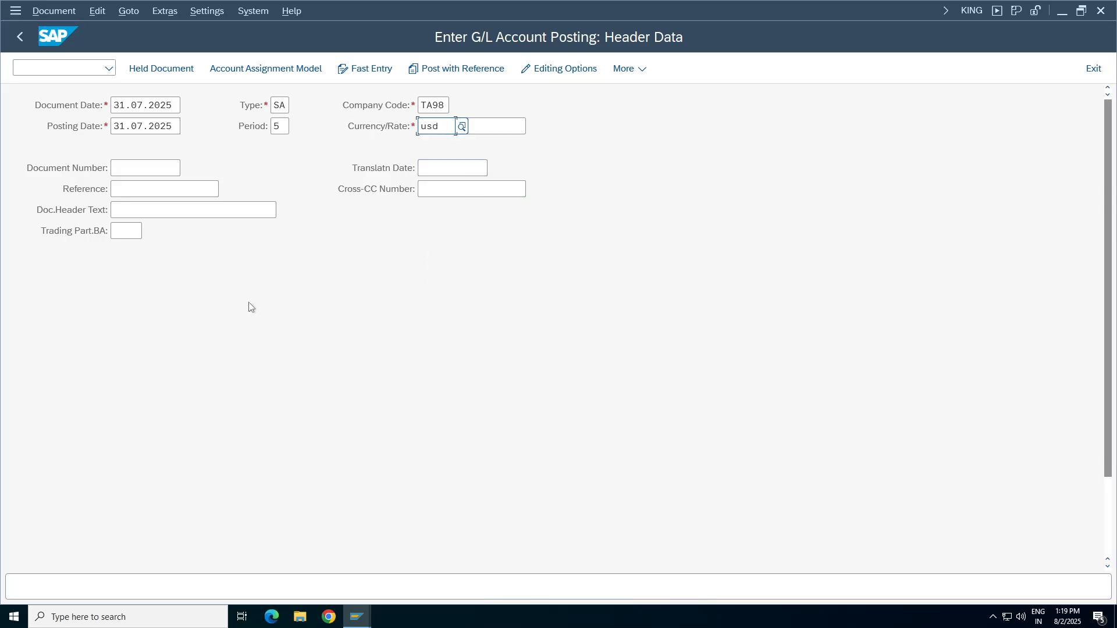
- Switch to the Currency Exchange Rates session and check the type M USD to INR rate valid from 31.07.2025
click(357, 617)
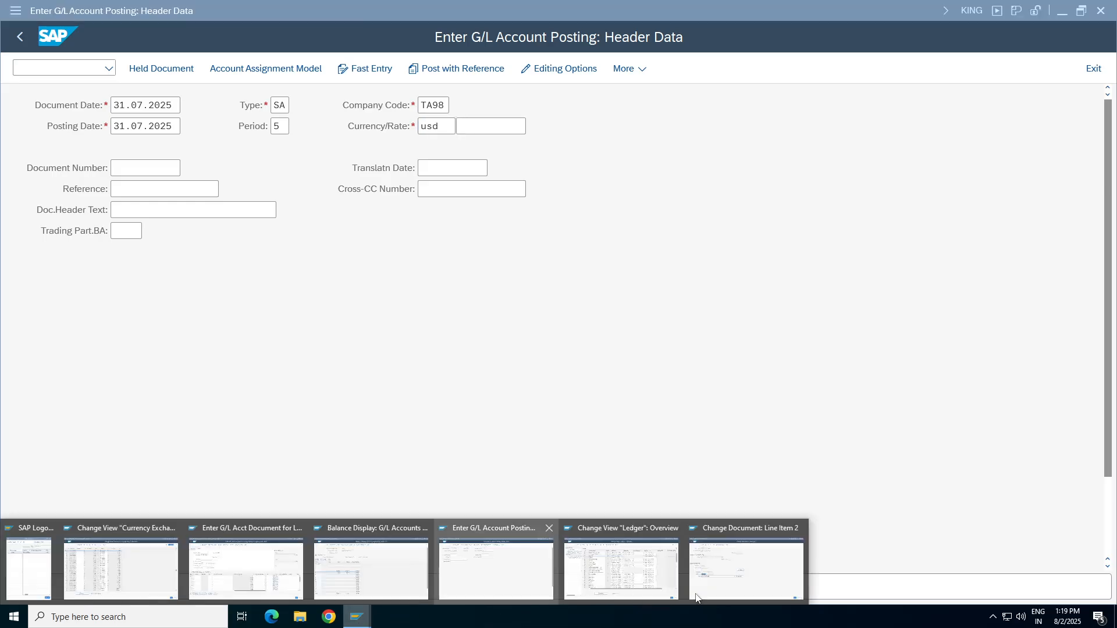
click(627, 544)
click(357, 617)
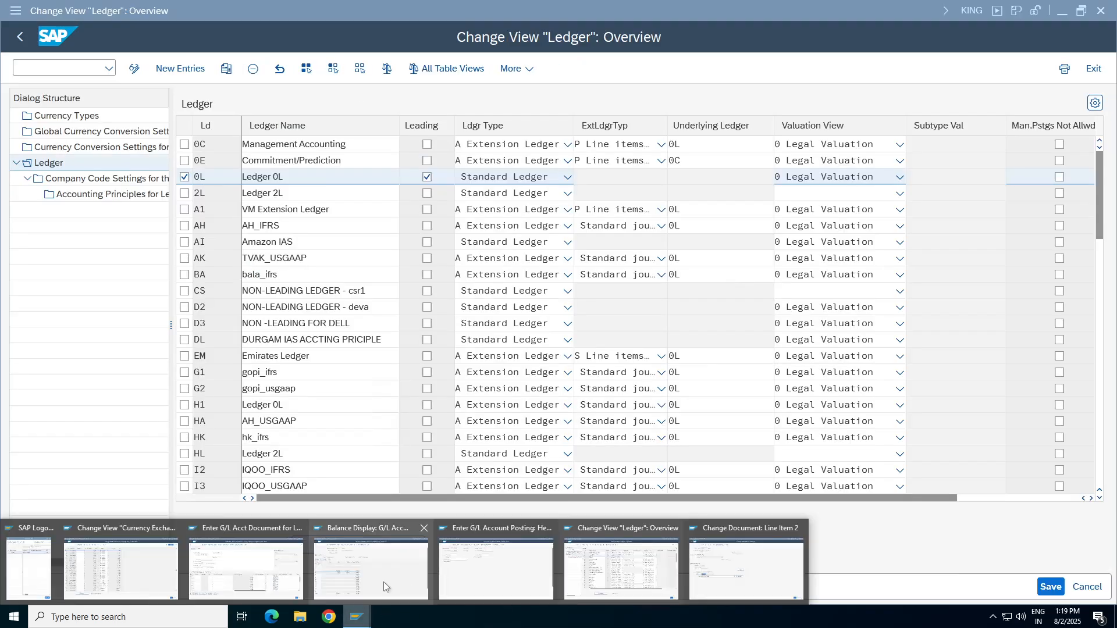
click(121, 569)
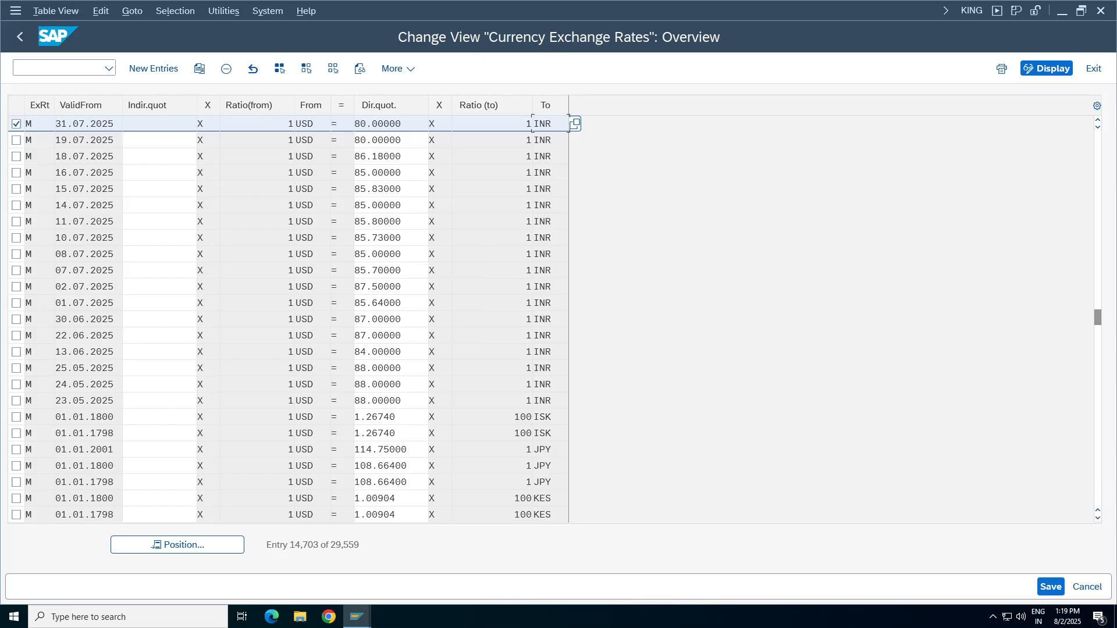
- Switch to the Change Document session, leave line item 2 and redisplay the company code TA98 document in its data entry view
click(369, 620)
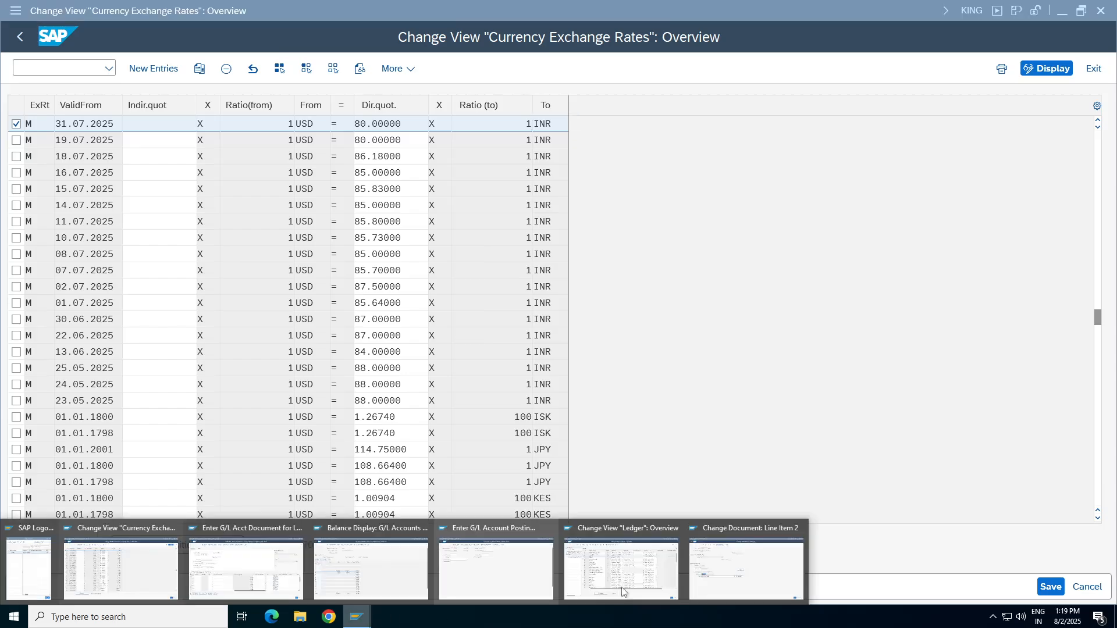
click(746, 569)
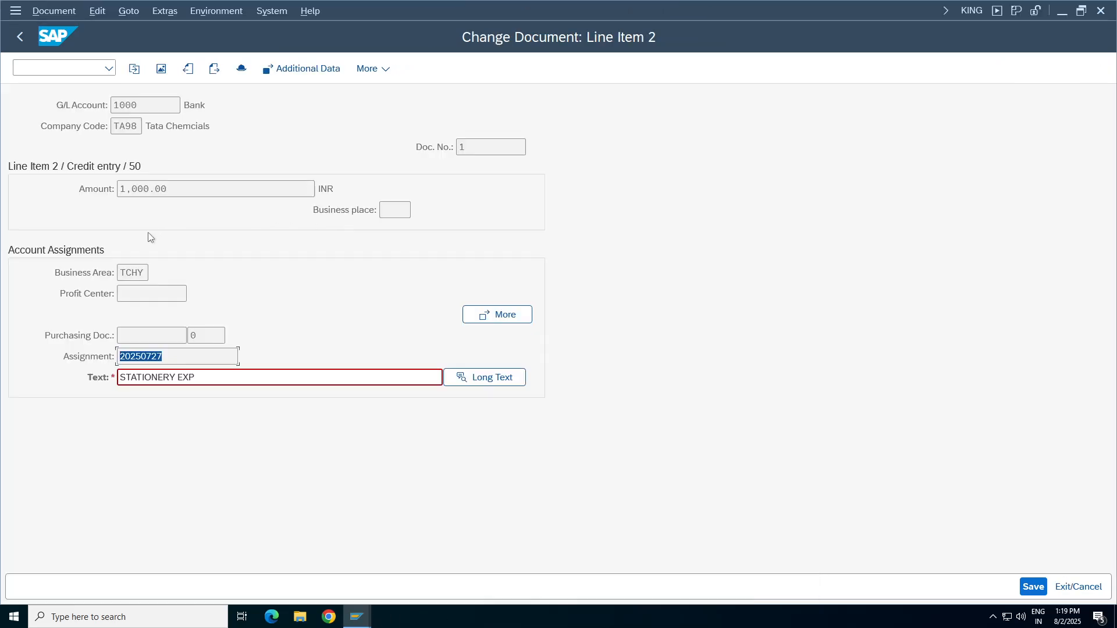
click(1078, 587)
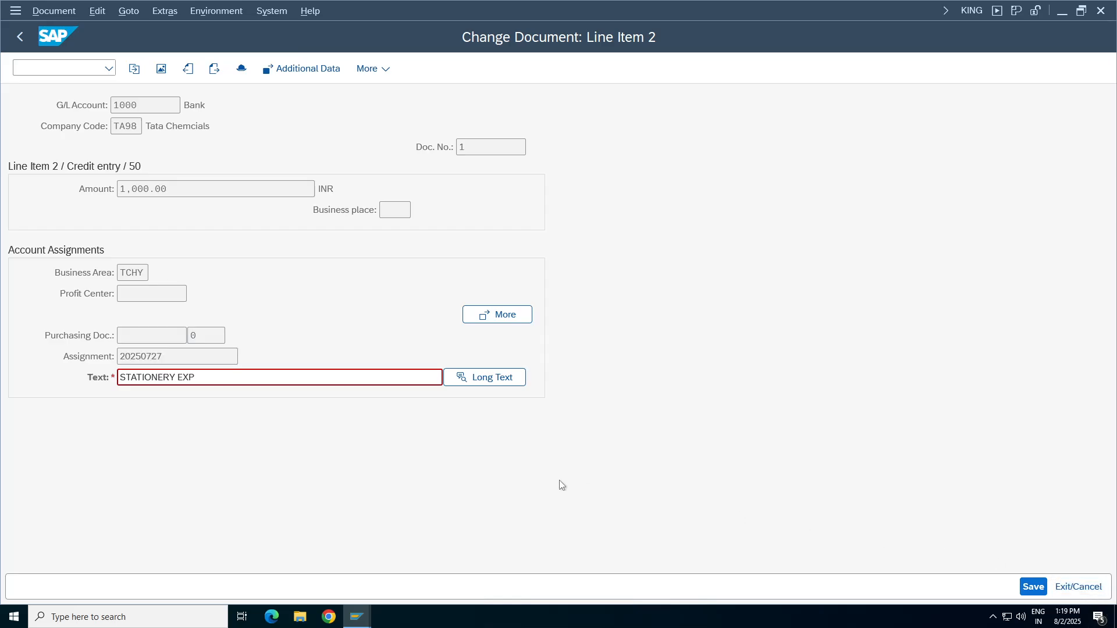
click(1077, 586)
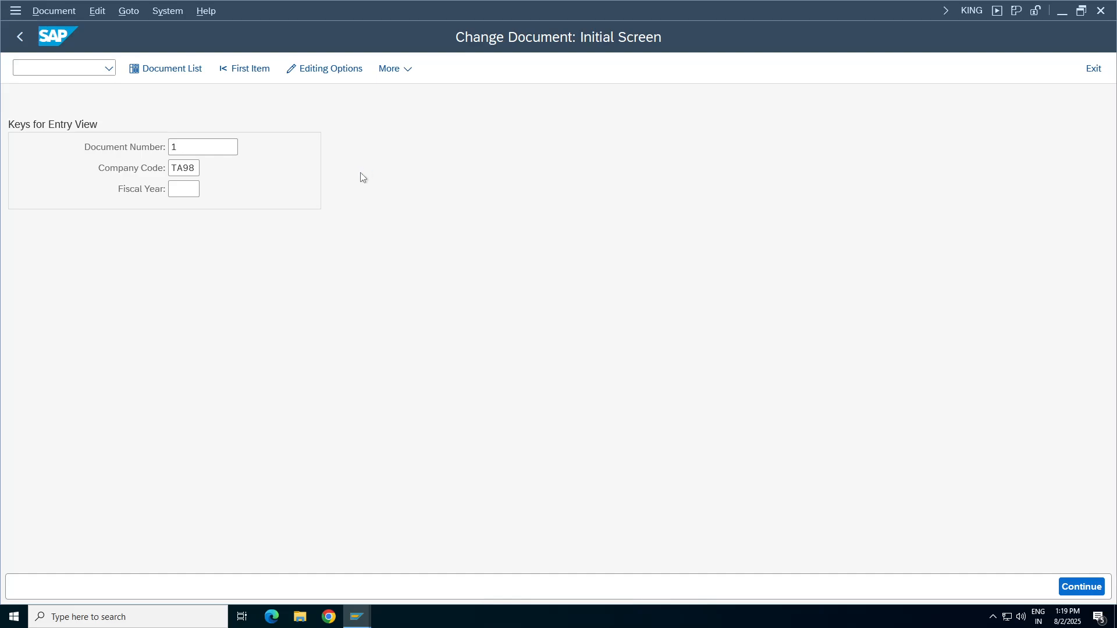
key(Return)
- Close the Balance Display, ledger group document entry and Change Document sessions, and return to the G/L account posting header
click(356, 615)
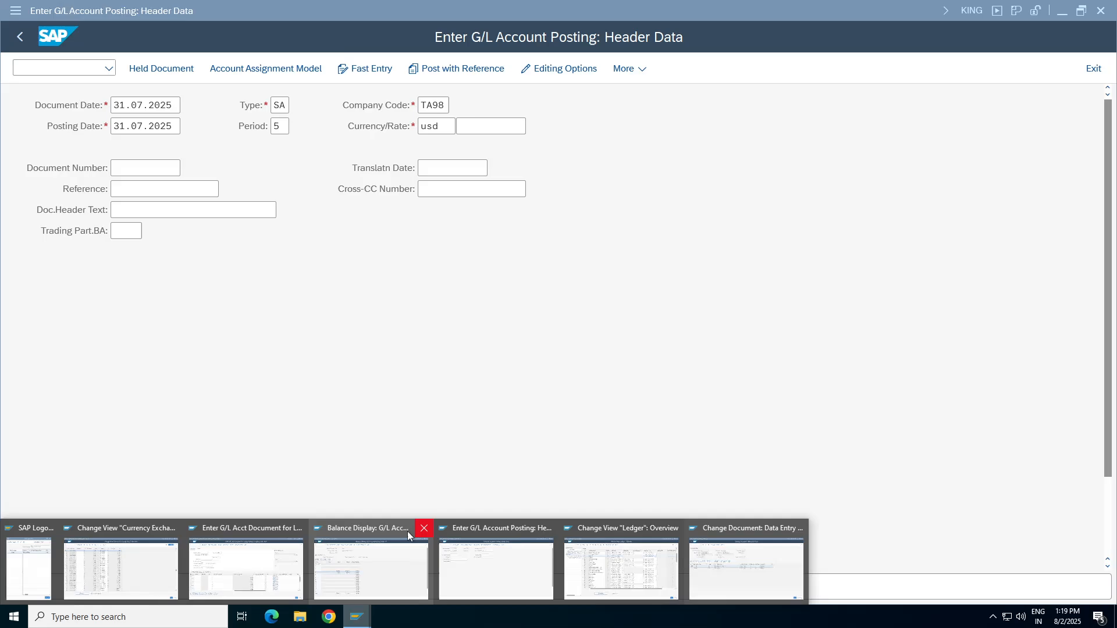
click(423, 528)
click(315, 529)
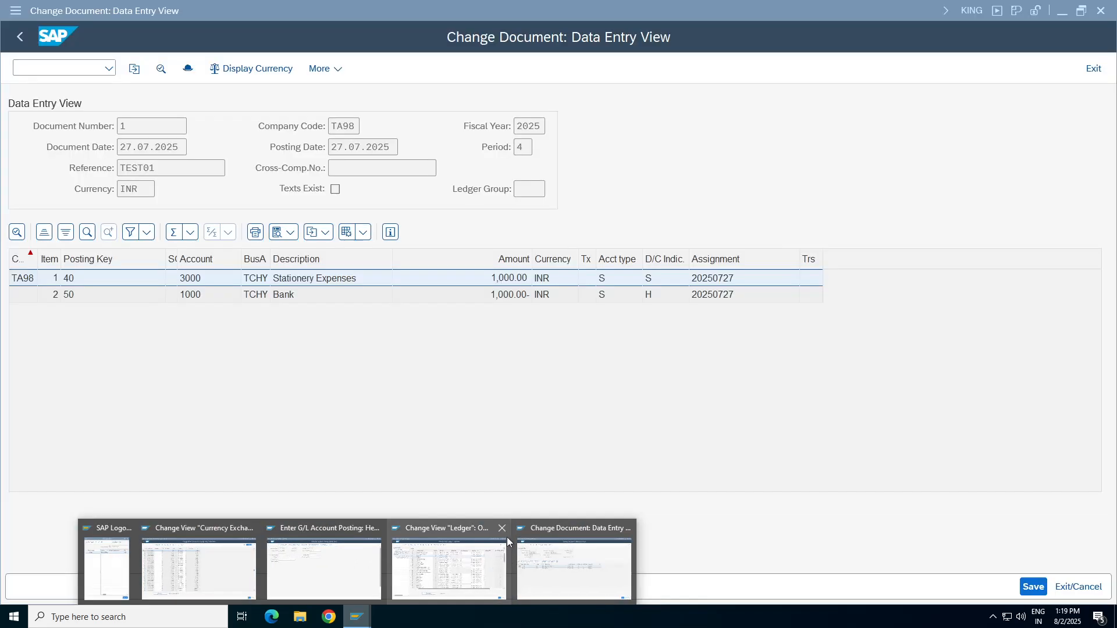
click(563, 567)
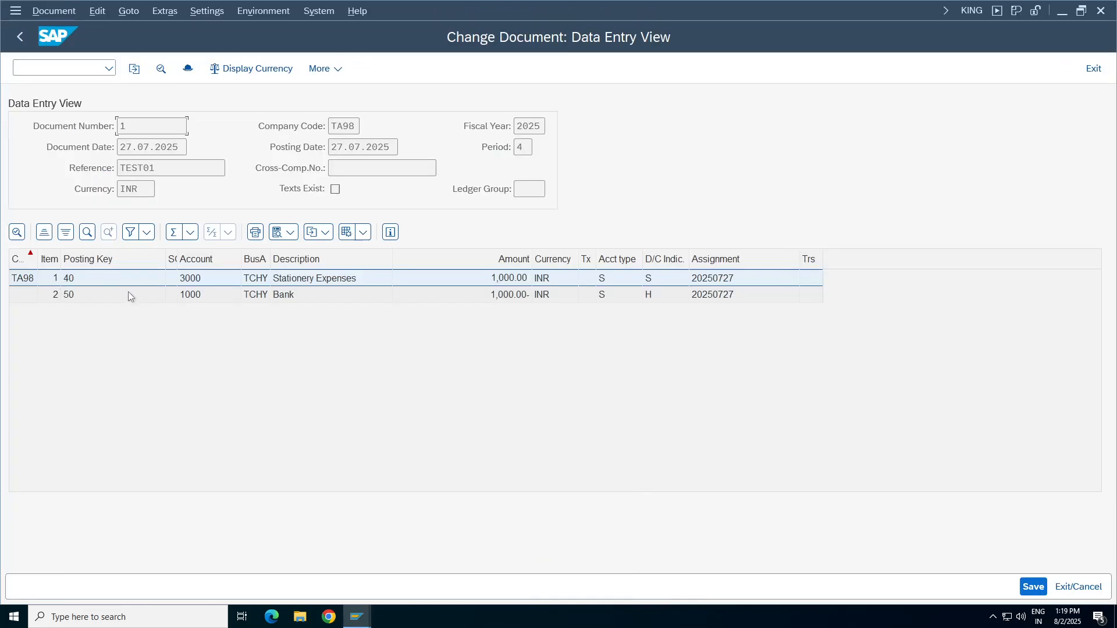
click(357, 617)
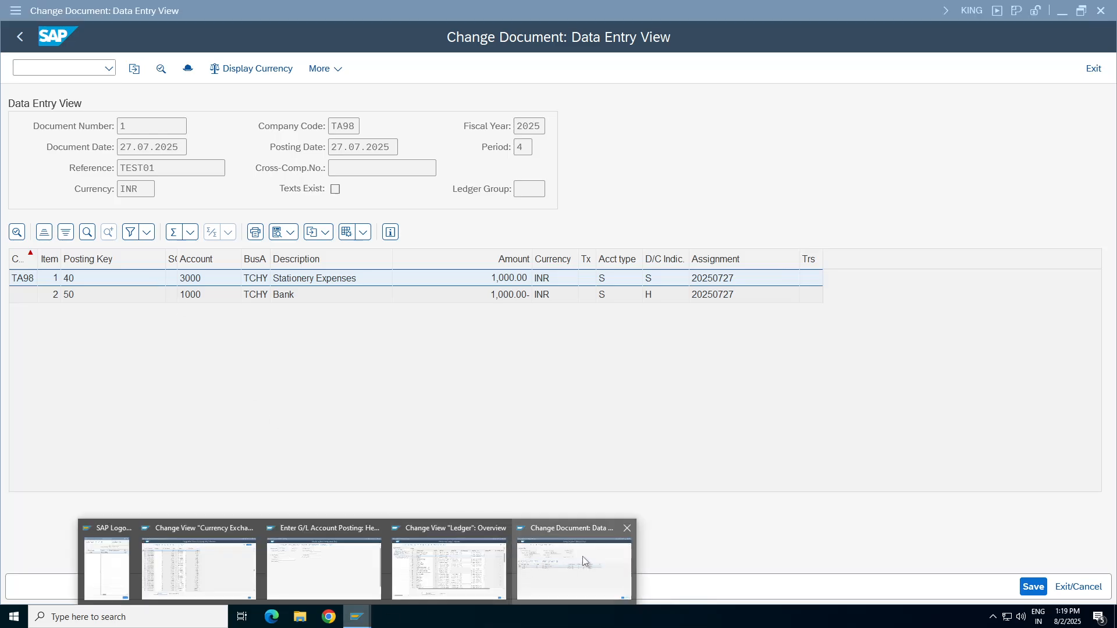
click(626, 528)
click(384, 527)
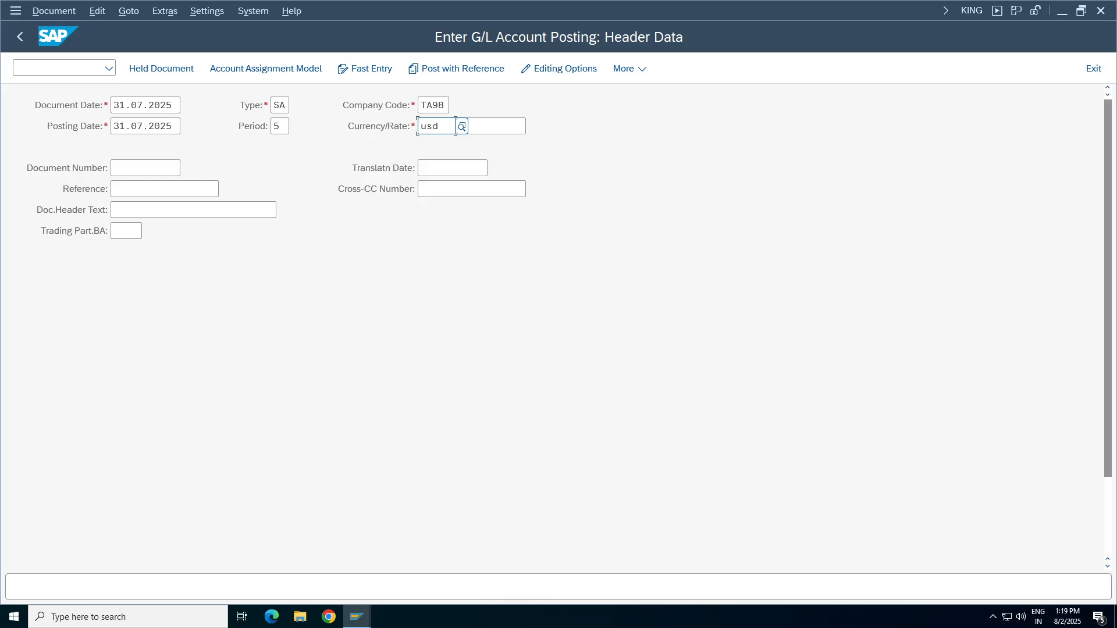
- Enter Test05 as the posting's reference
click(152, 189)
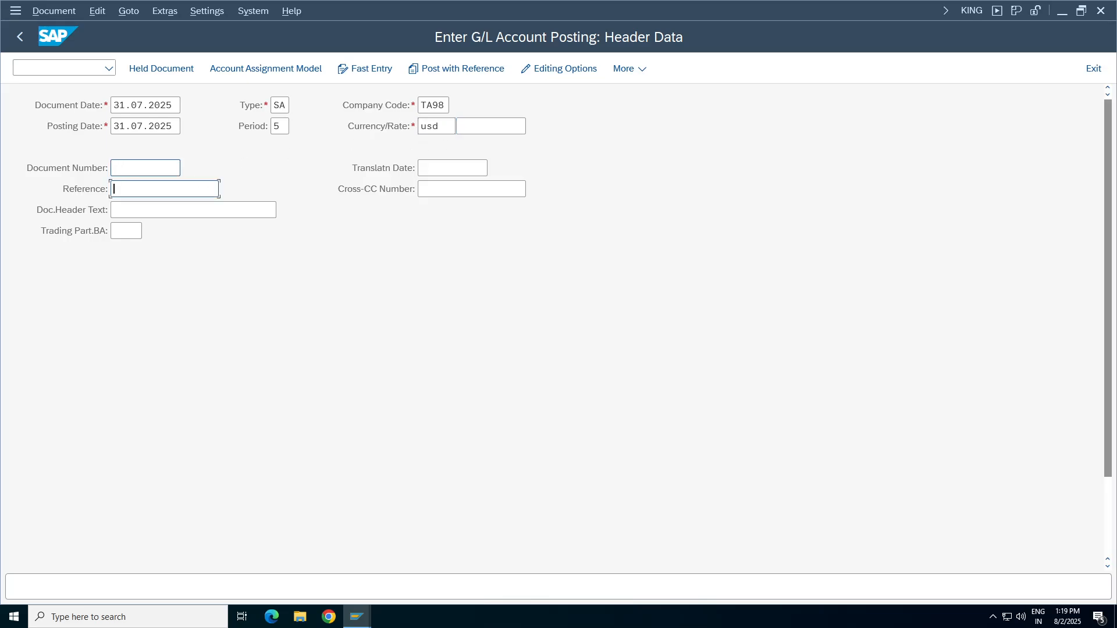
click(143, 169)
click(215, 158)
click(168, 189)
text(Test)
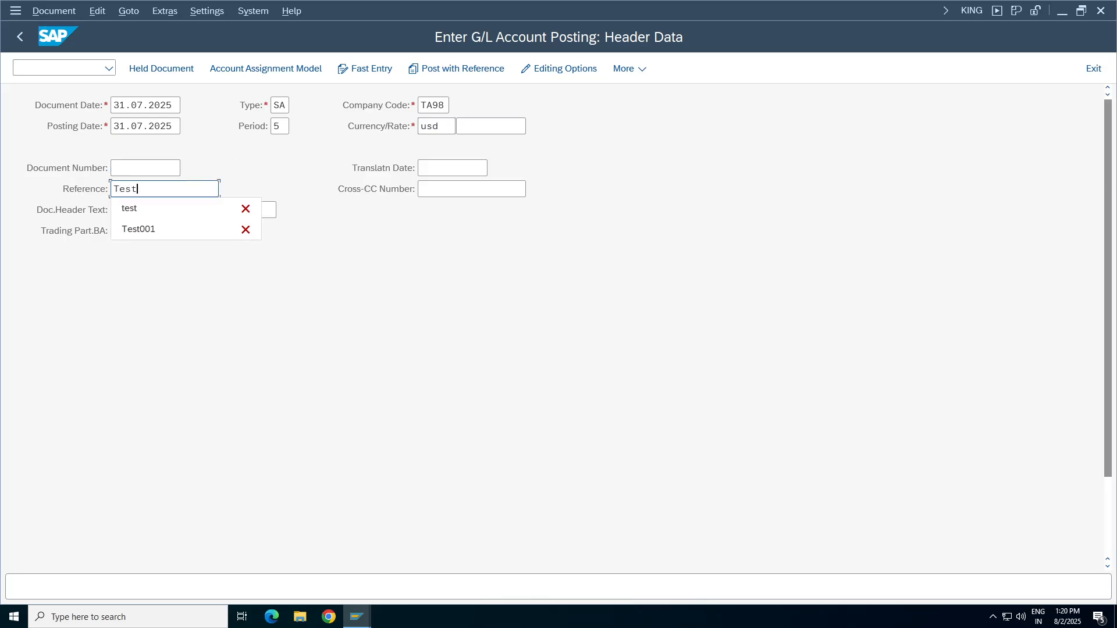
text(05)
click(169, 210)
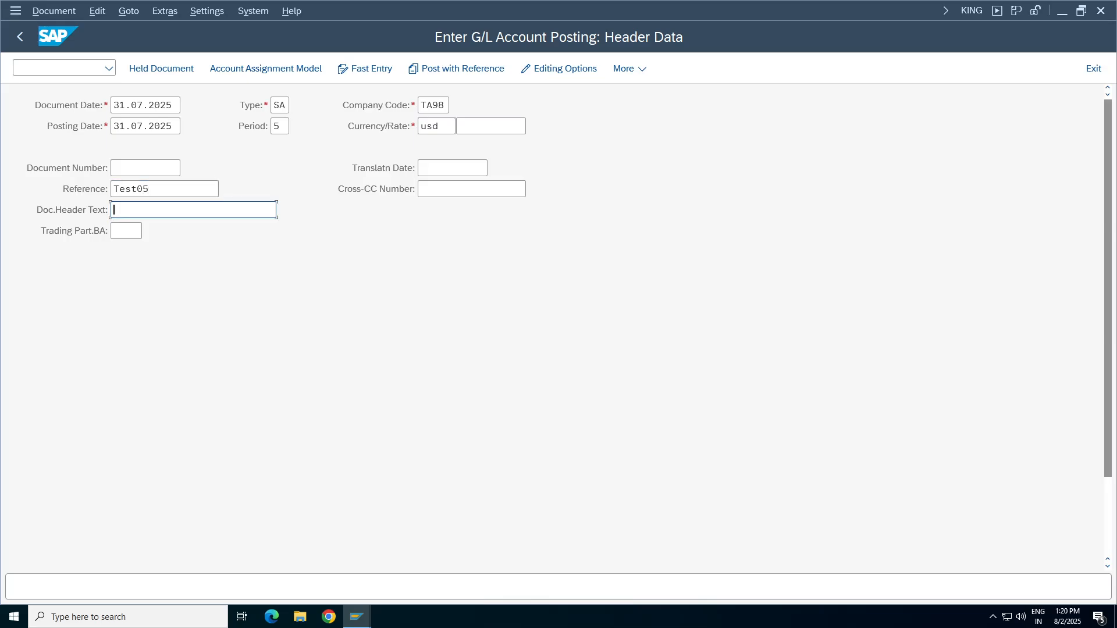
- Replace the posting's reference with FC TEST and enter FC TEST as the document header text
click(169, 189)
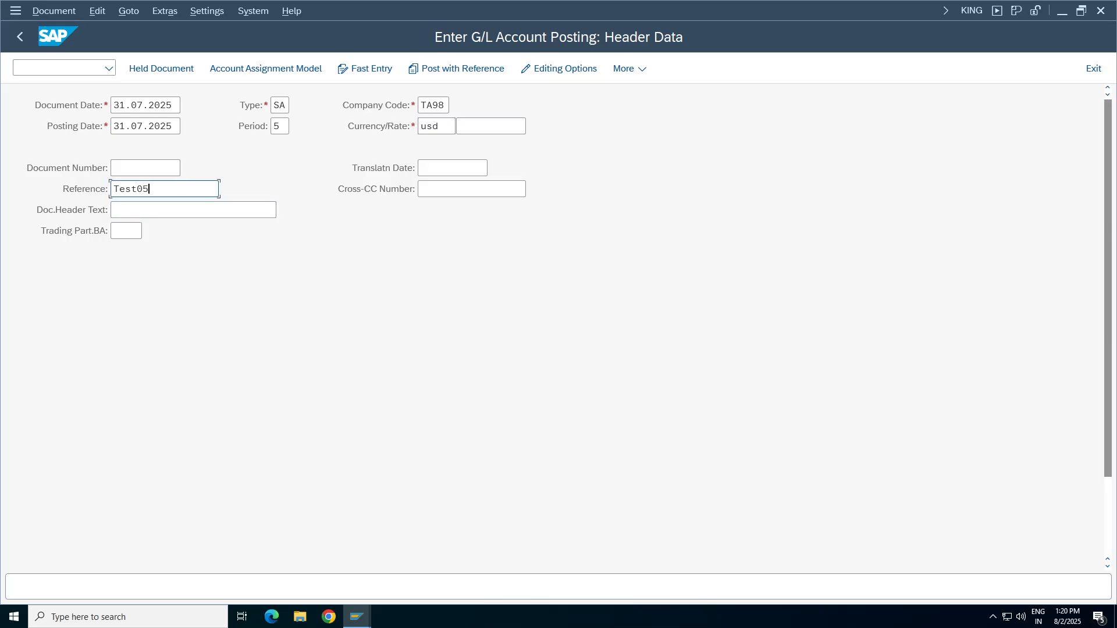
key(BackSpace)
key(BackSpace)
key(BackSpace)
key(BackSpace)
key(BackSpace)
key(BackSpace)
text(F)
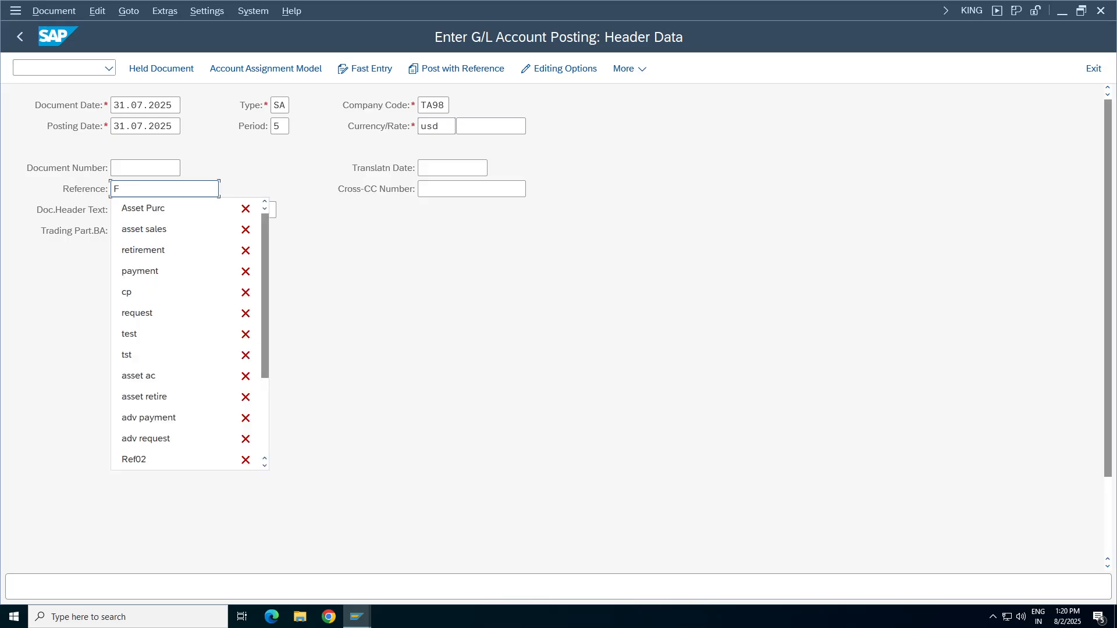
text(C TEST)
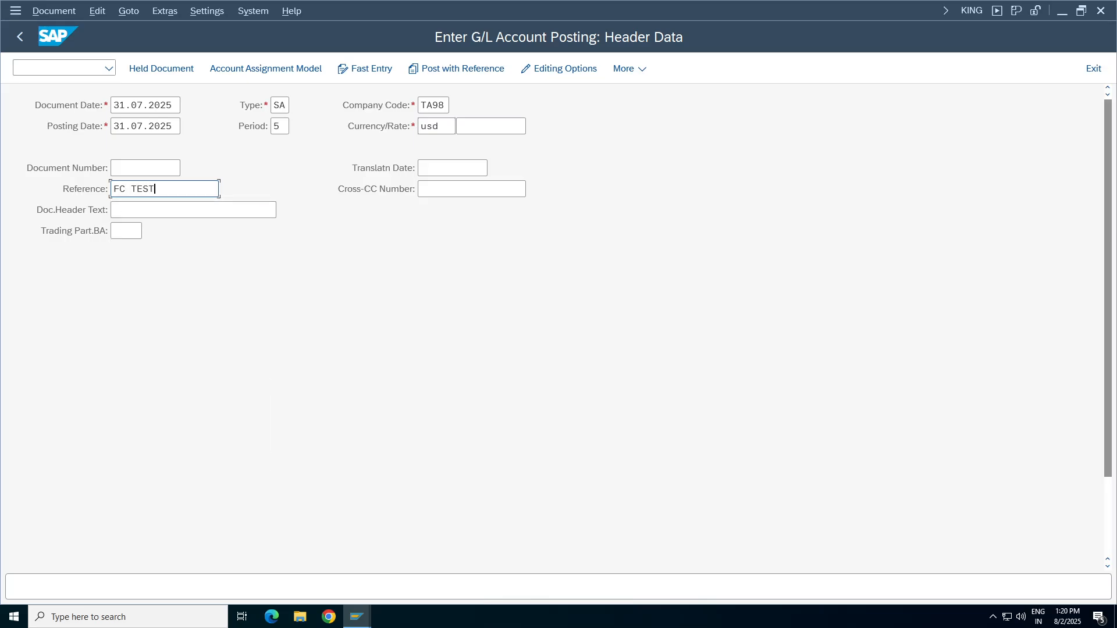
click(169, 210)
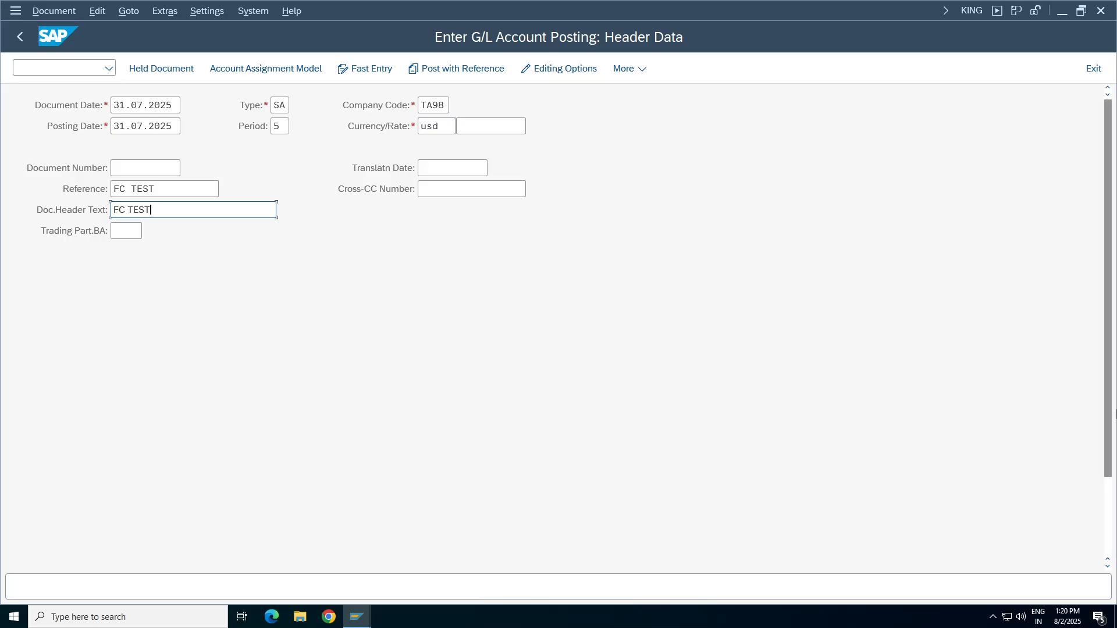
- Choose posting key 40, the G/L debit entry, for the first line item from the list of posting keys
scroll(1111, 410, down, 3)
click(140, 548)
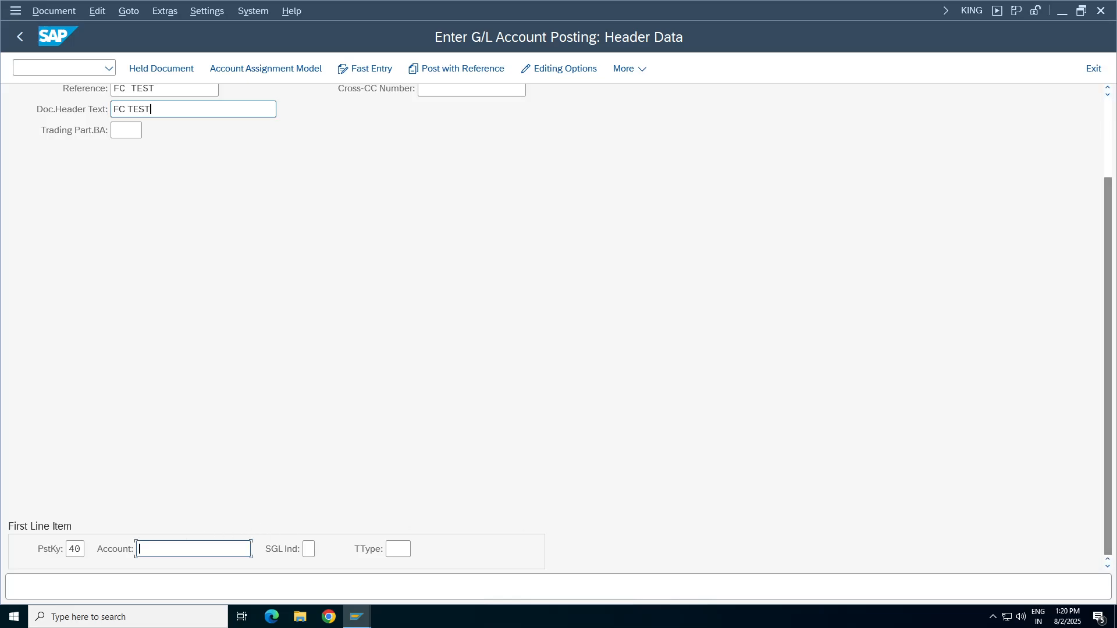
click(74, 549)
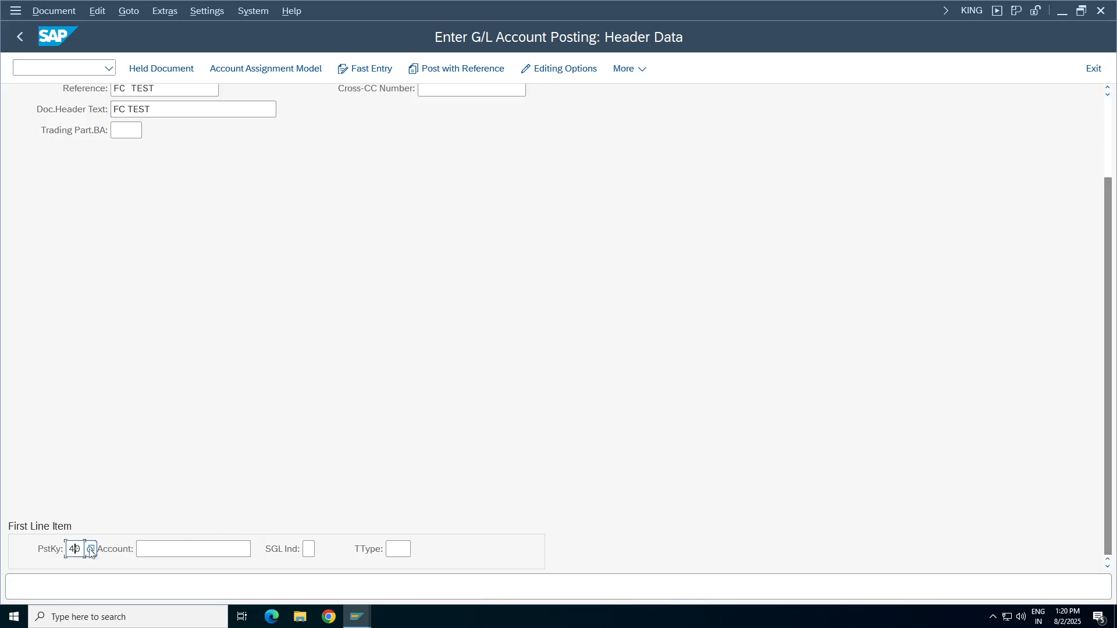
key(Return)
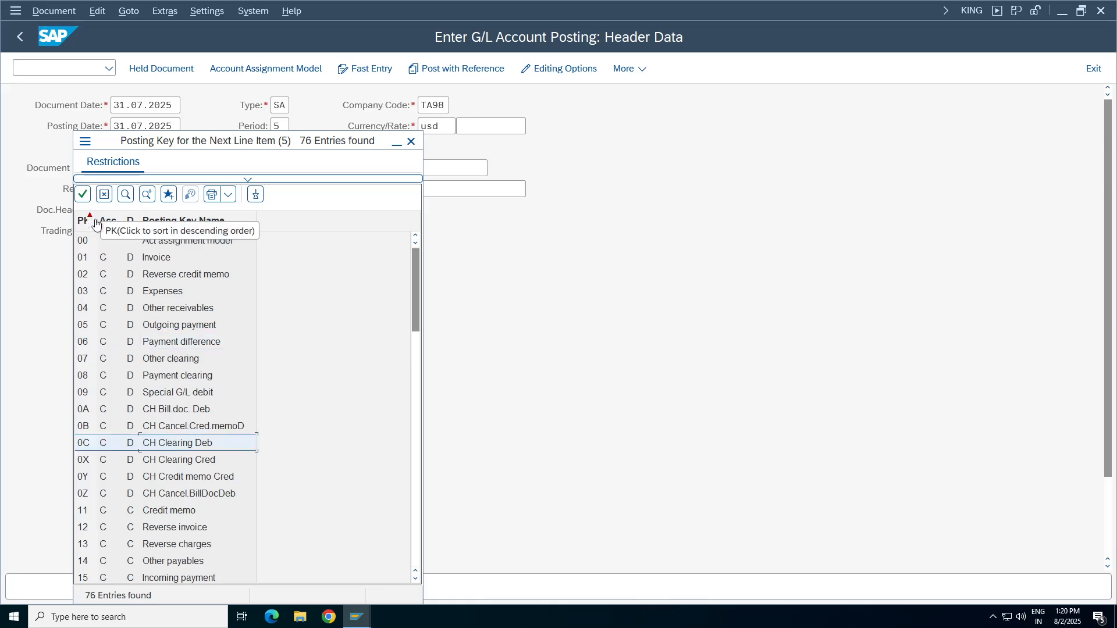
drag(96, 224, 117, 224)
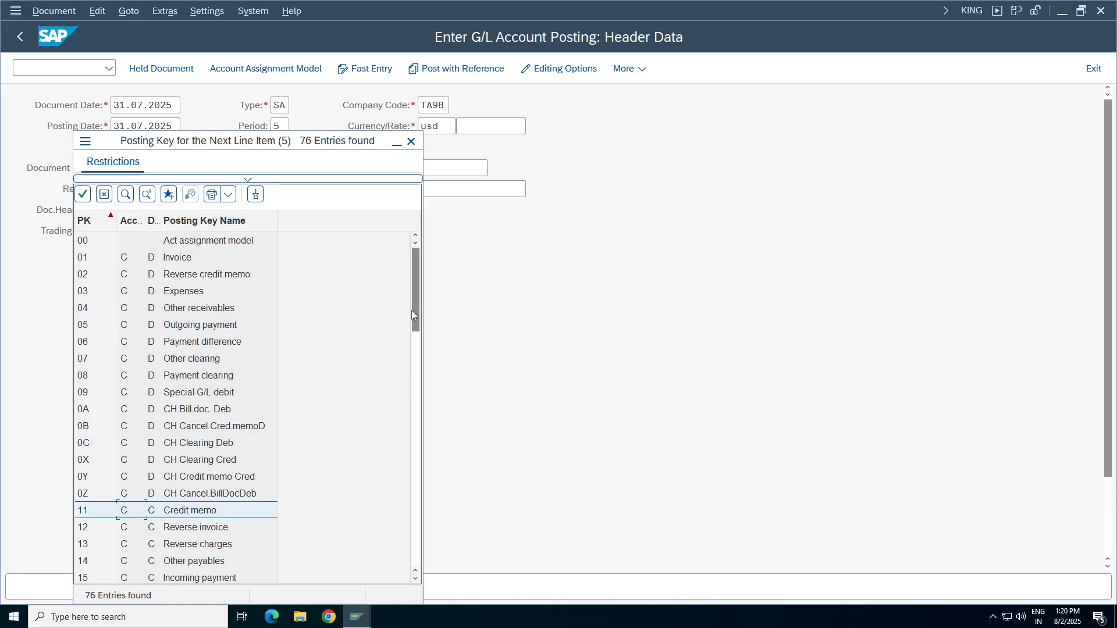
click(418, 361)
drag(417, 371, 414, 483)
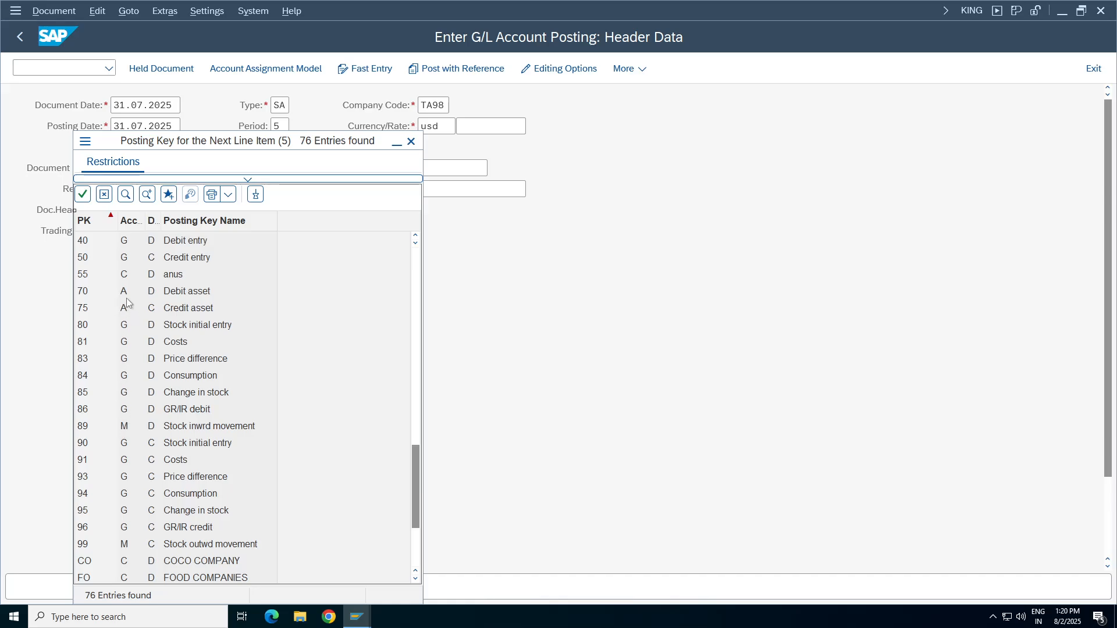
drag(414, 494, 419, 433)
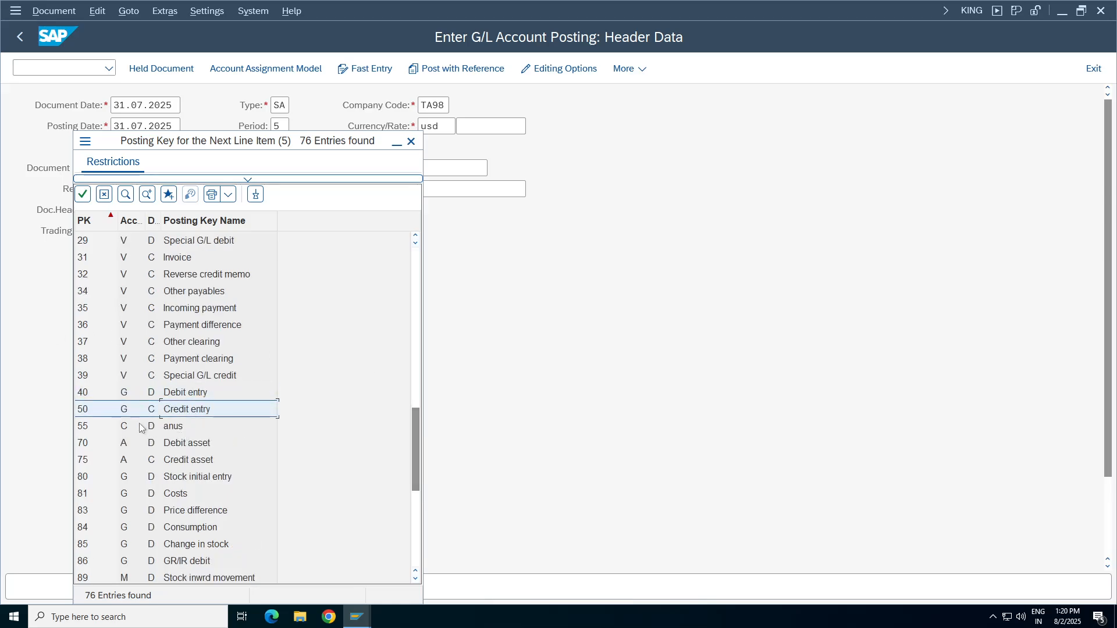
click(123, 413)
double_click(86, 396)
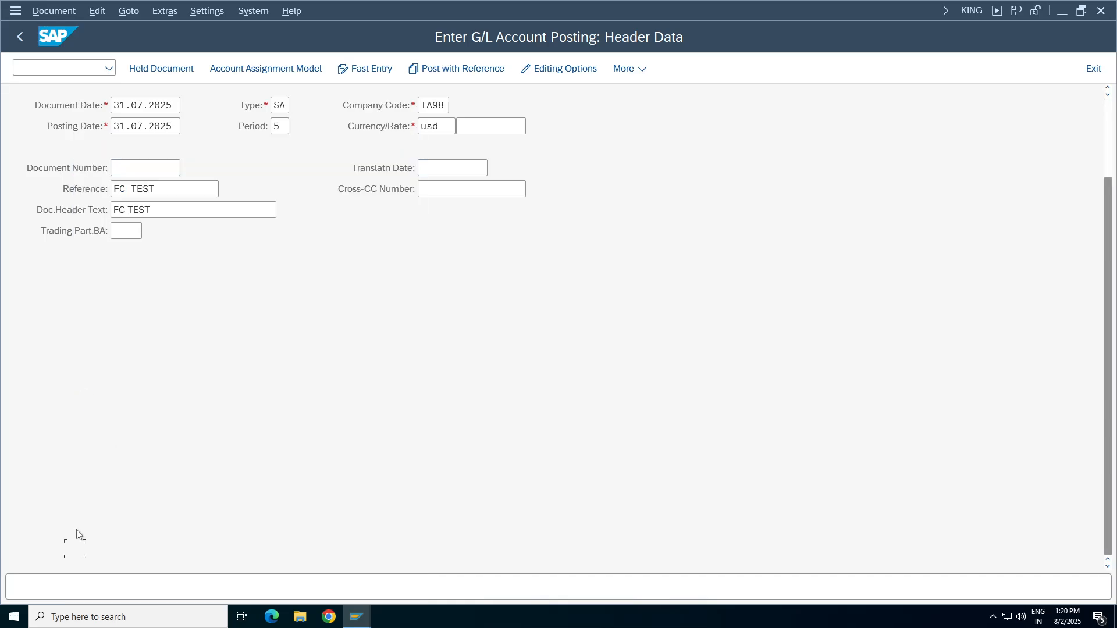
- Select G/L account 3000 Stationery Expenses of company code TA98 for the first line item and proceed to its item entry
click(260, 550)
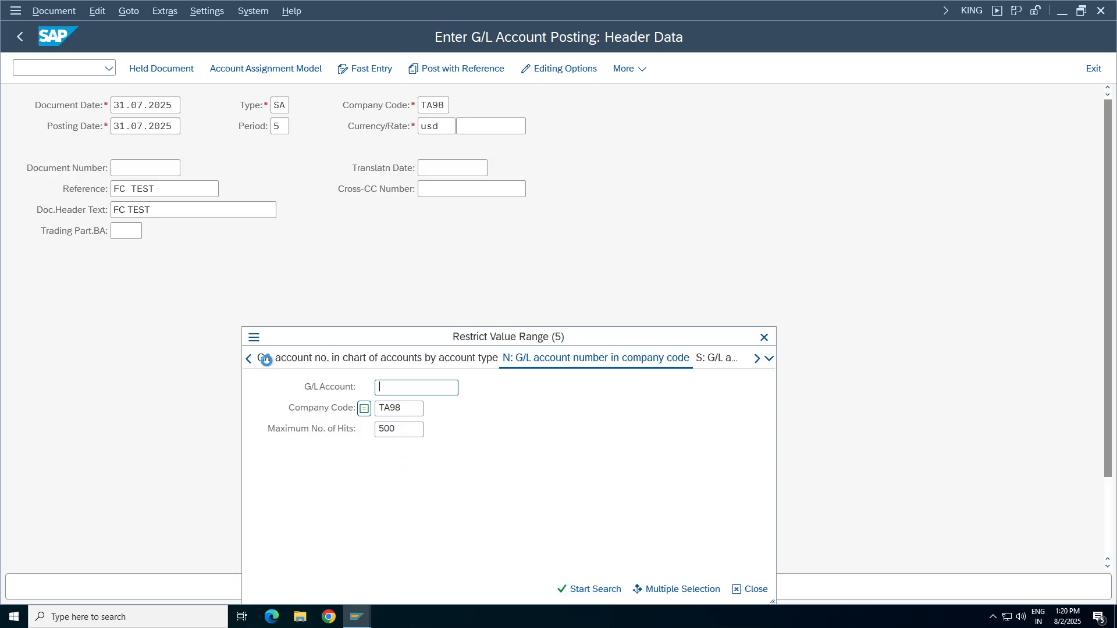
click(589, 588)
double_click(356, 263)
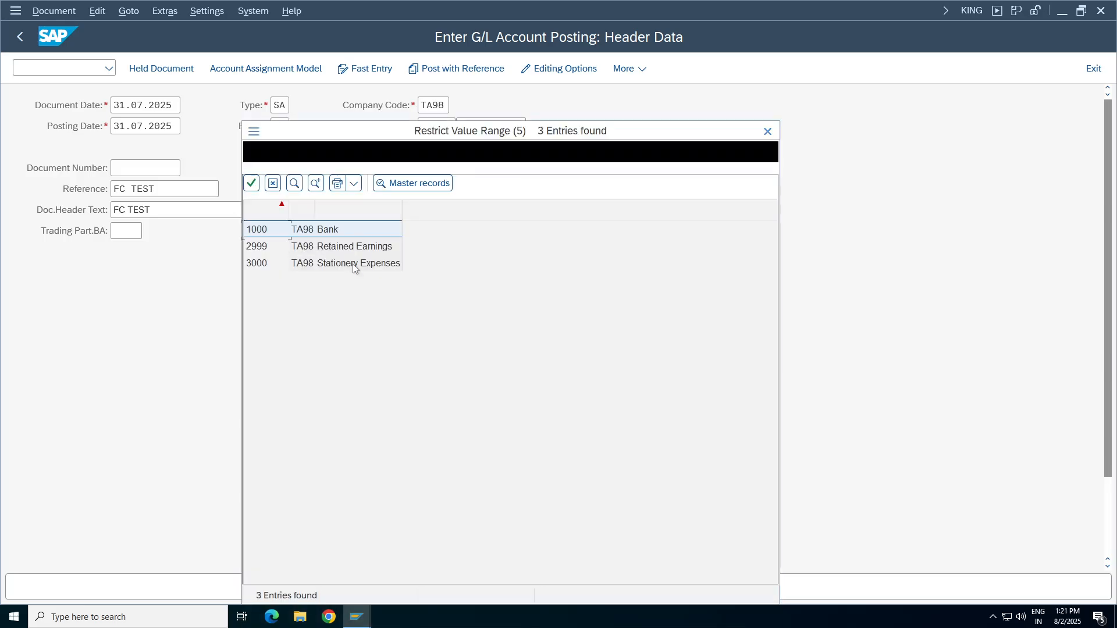
key(Return)
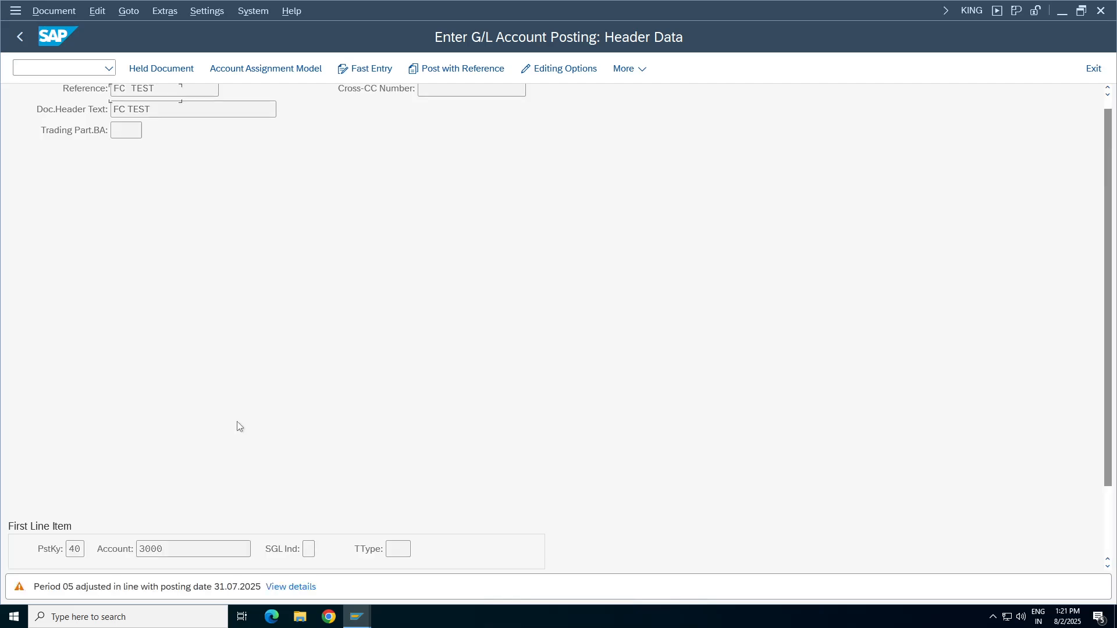
key(Return)
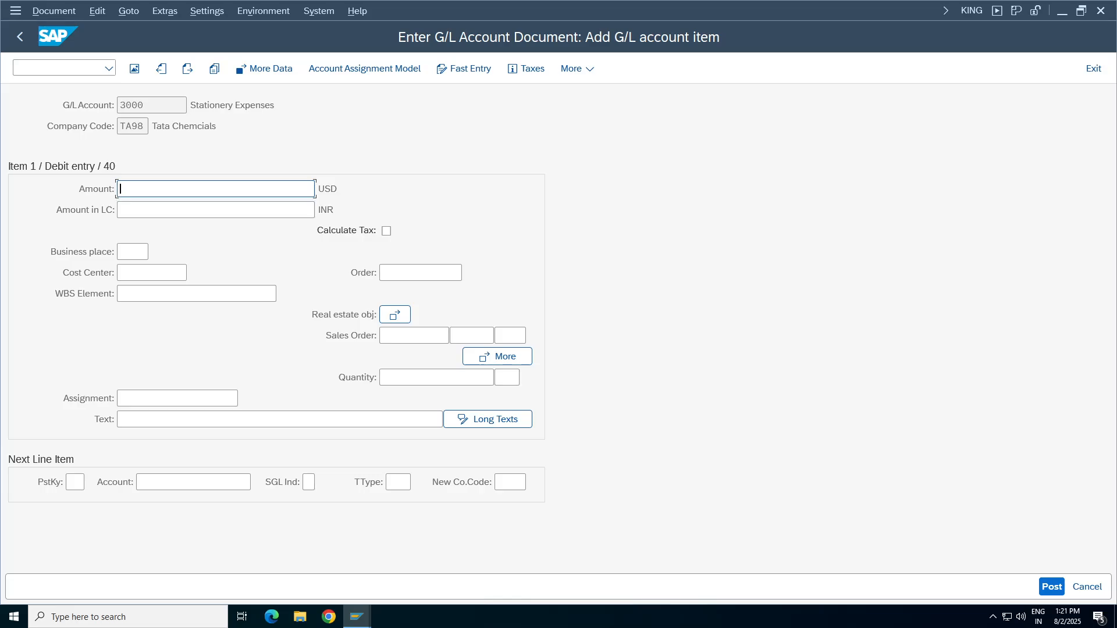
- Enter an amount of 400 USD and the text stationery exp for the Stationery Expenses debit item
text(400)
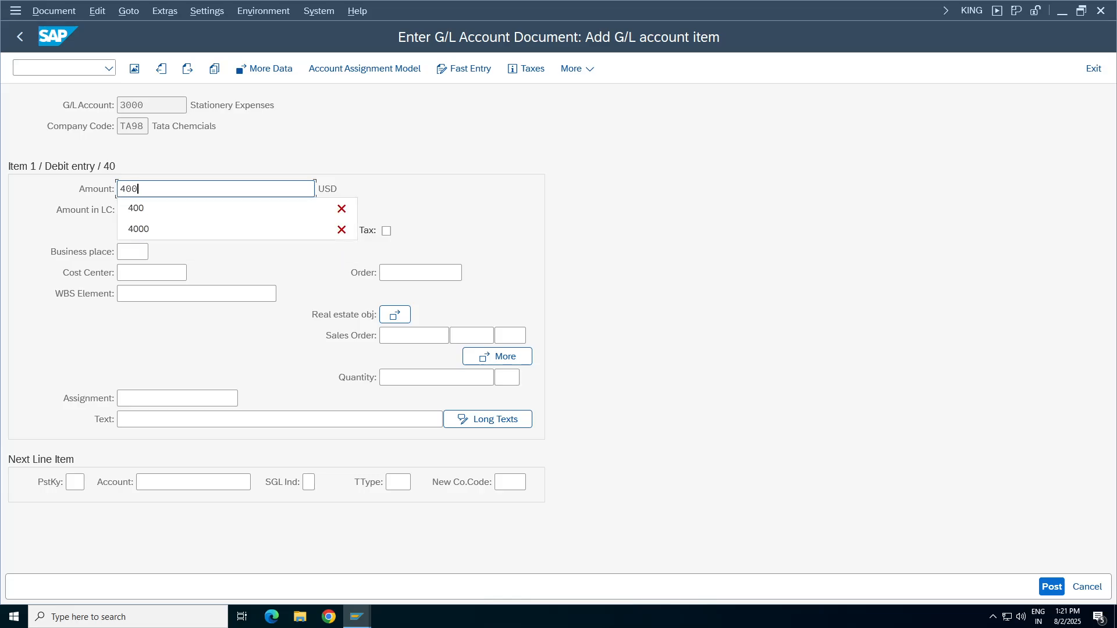
click(191, 420)
drag(152, 189, 115, 190)
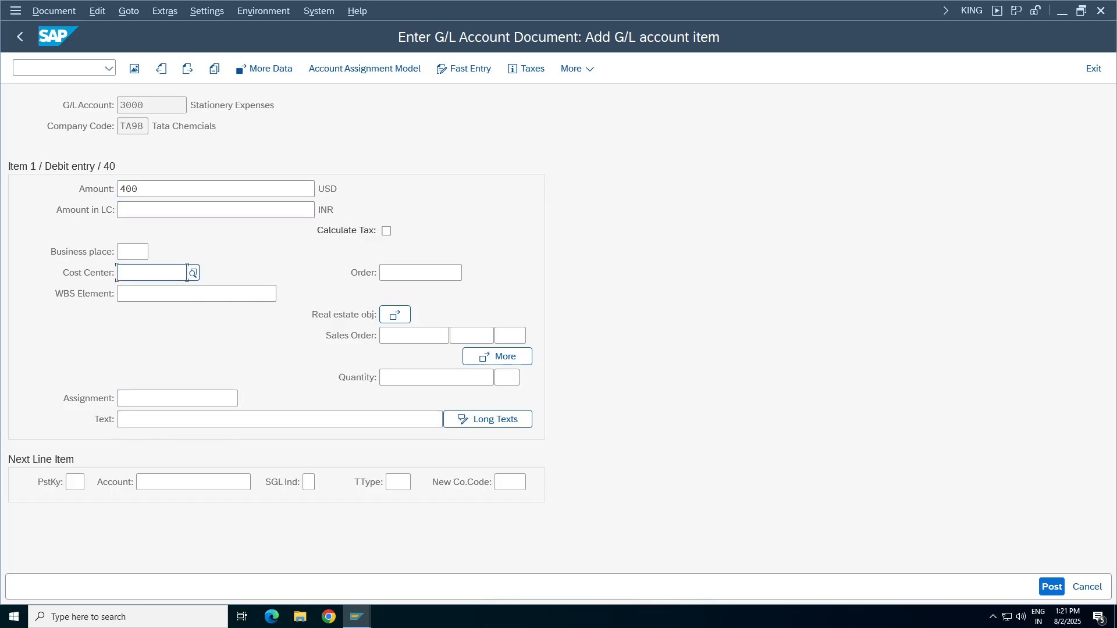
click(134, 419)
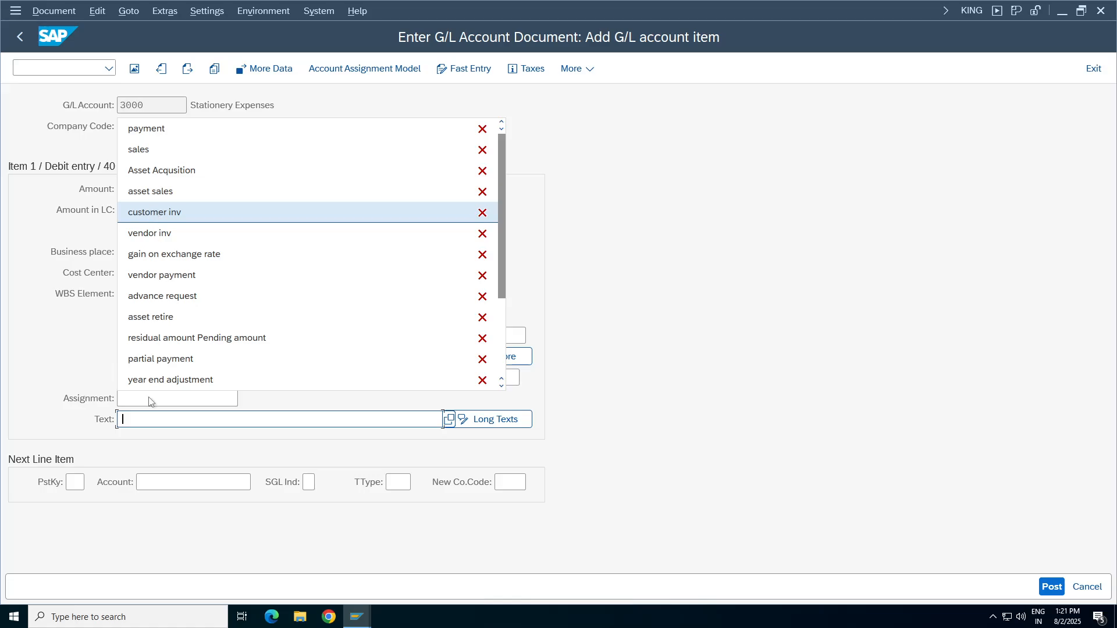
click(152, 421)
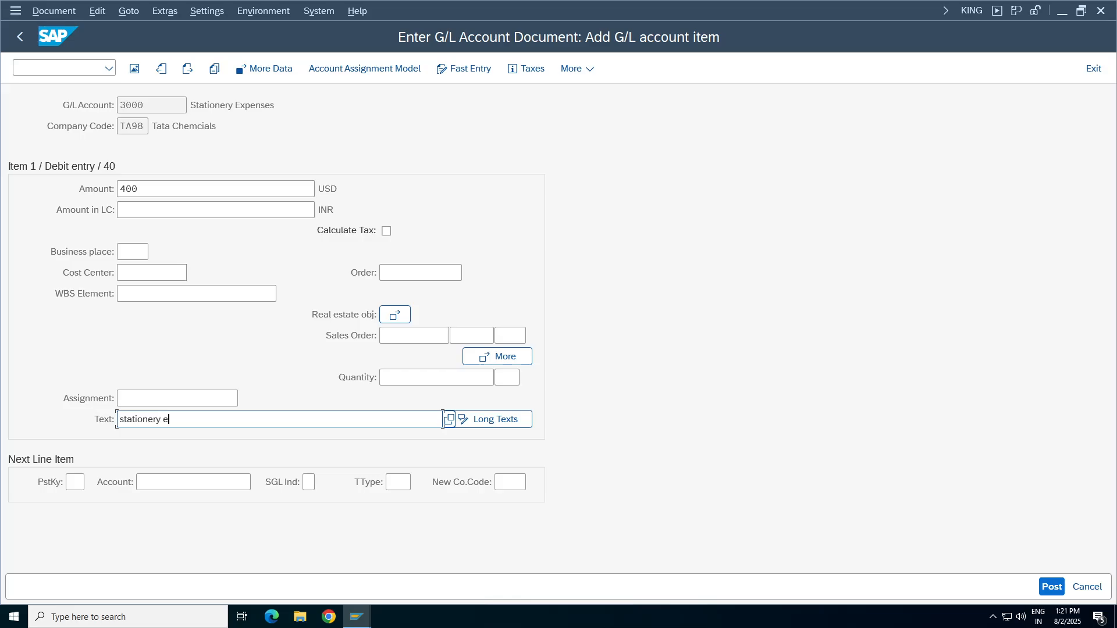
- Set the next line item to posting key 50 with account 1000 and submit the debit item
click(74, 482)
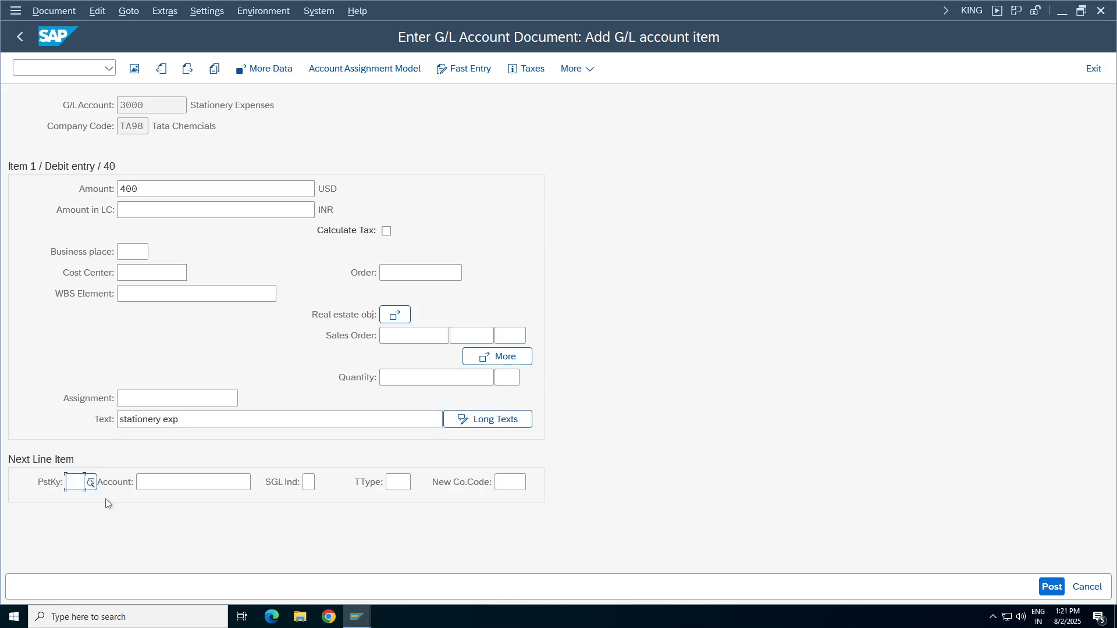
text(50)
key(Tab)
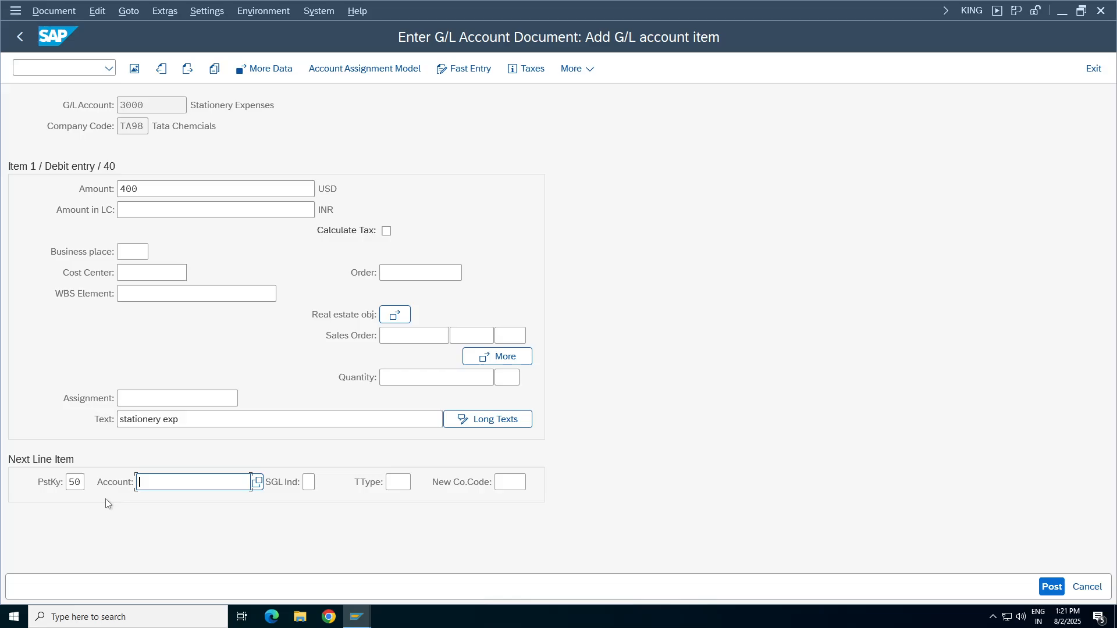
text(1000)
key(Return)
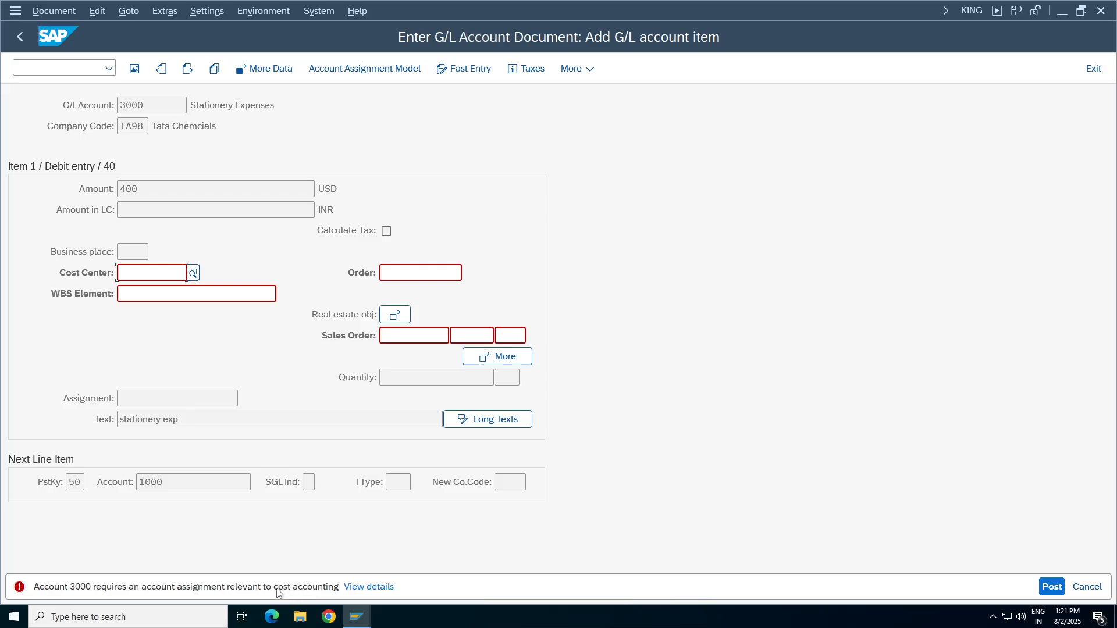
- Assign cost center 100100 to the Stationery Expenses item and continue to the bank credit item
click(185, 273)
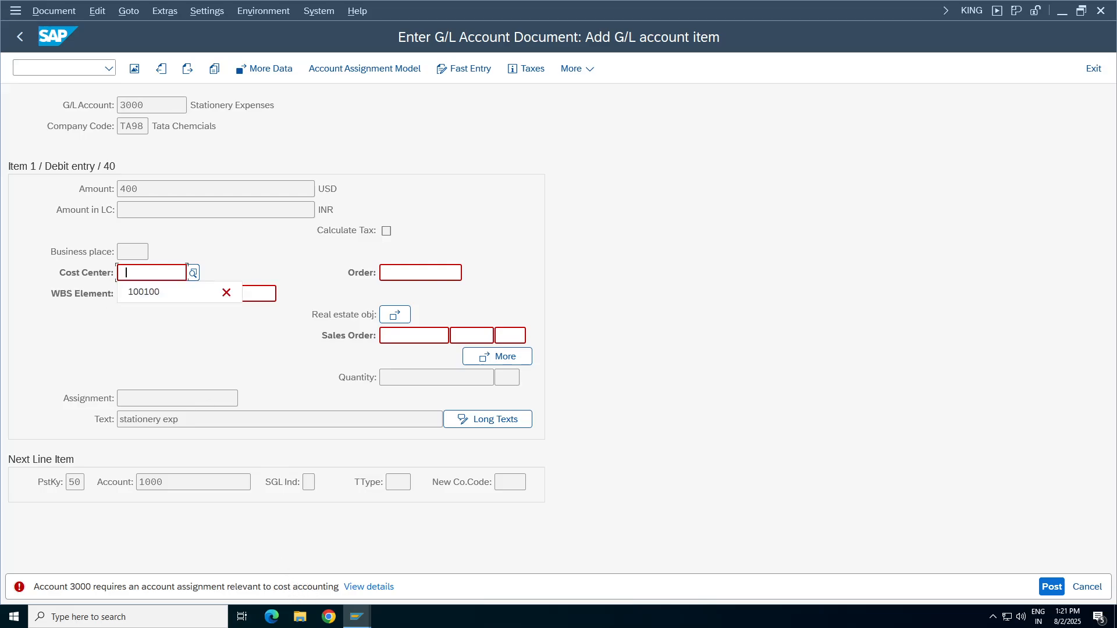
click(140, 294)
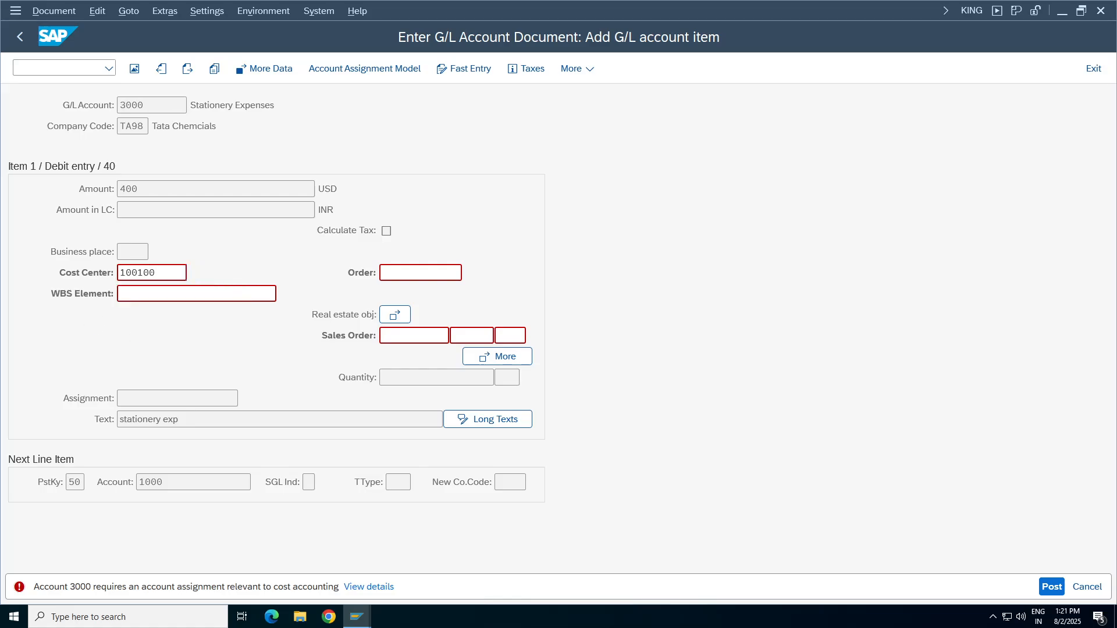
key(Return)
- Enter an amount of 400 USD and business area TCHY for the bank credit item
click(138, 189)
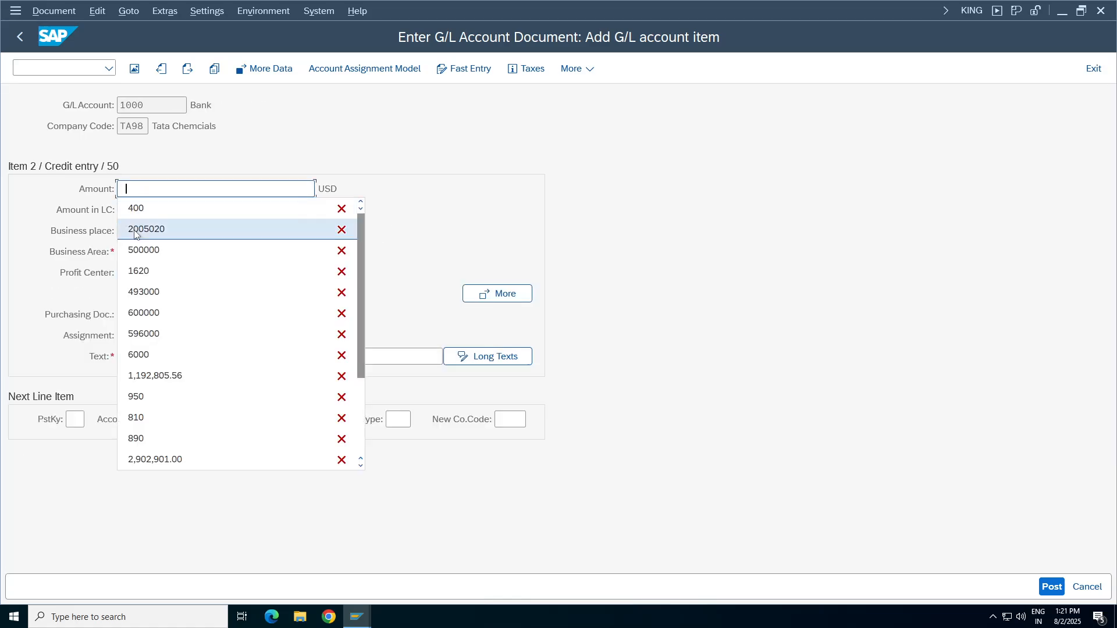
click(145, 210)
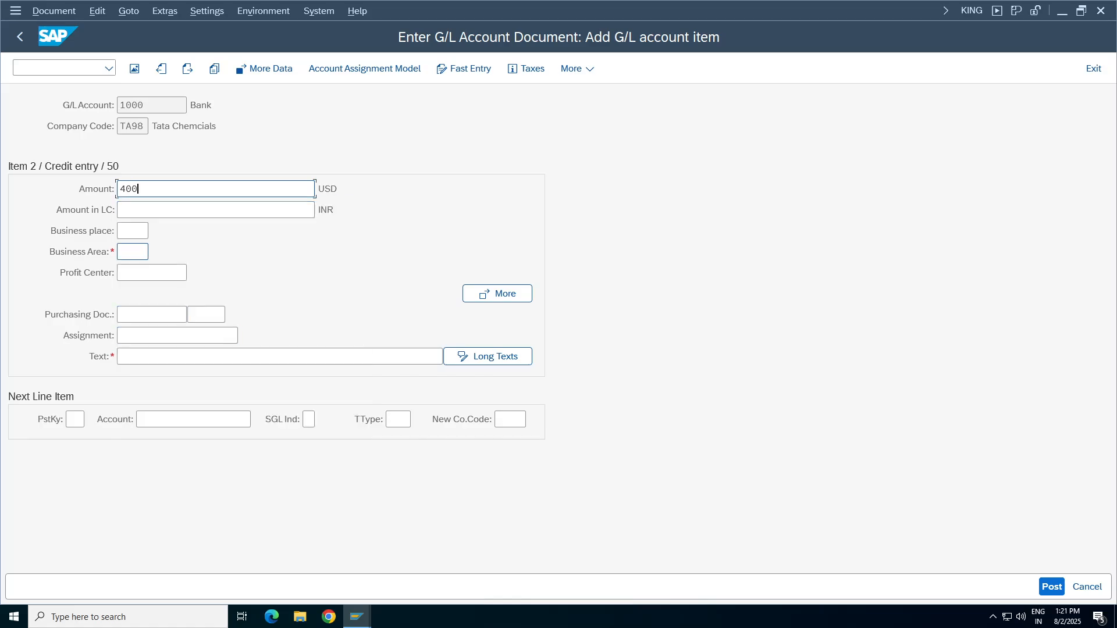
click(132, 252)
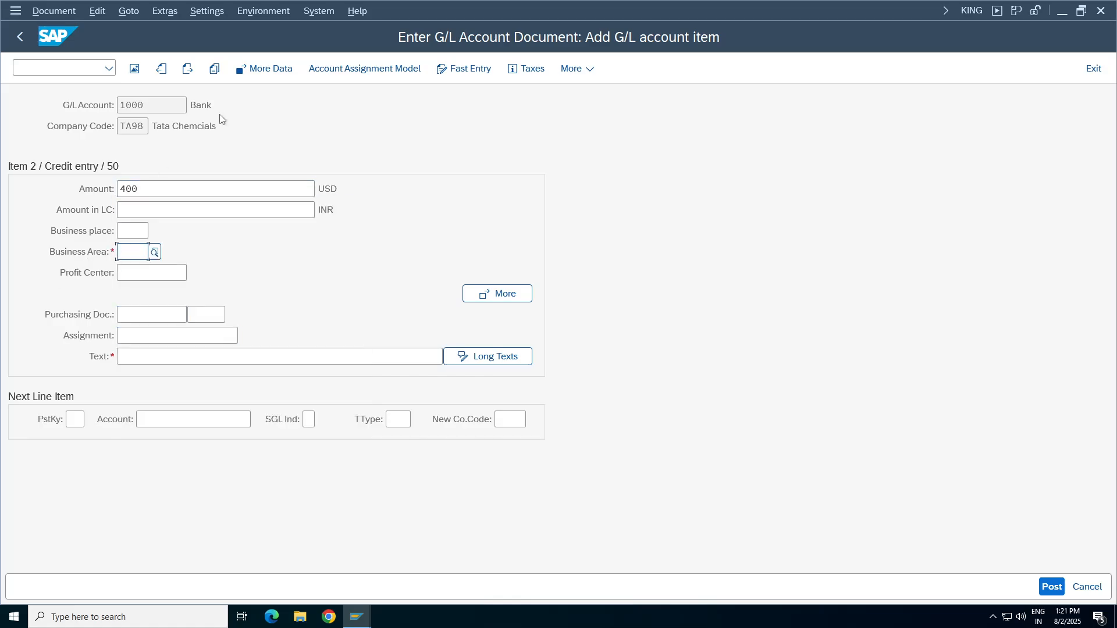
drag(212, 106, 187, 105)
click(132, 252)
text(t)
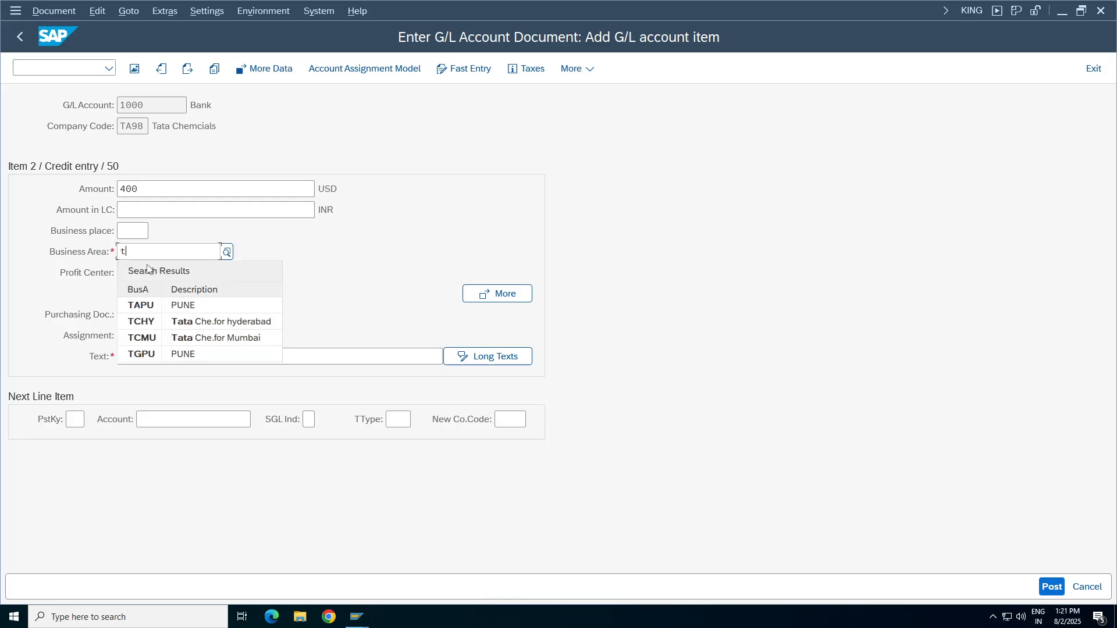
click(219, 321)
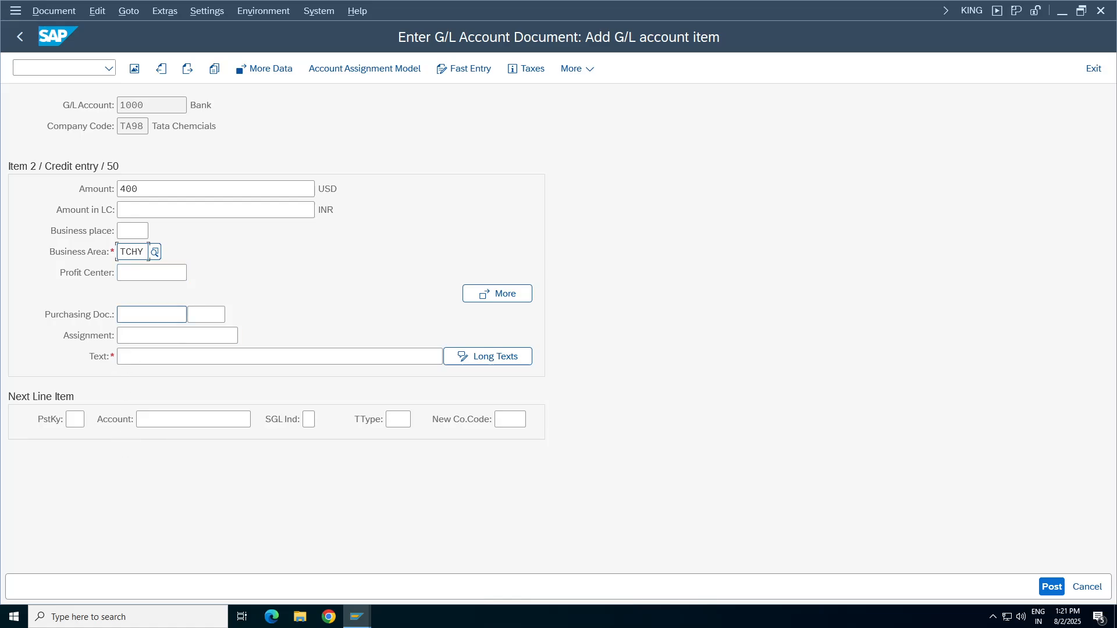
- Enter stationery exp as the bank item's text and have the item checked with its local currency amount calculated
click(120, 356)
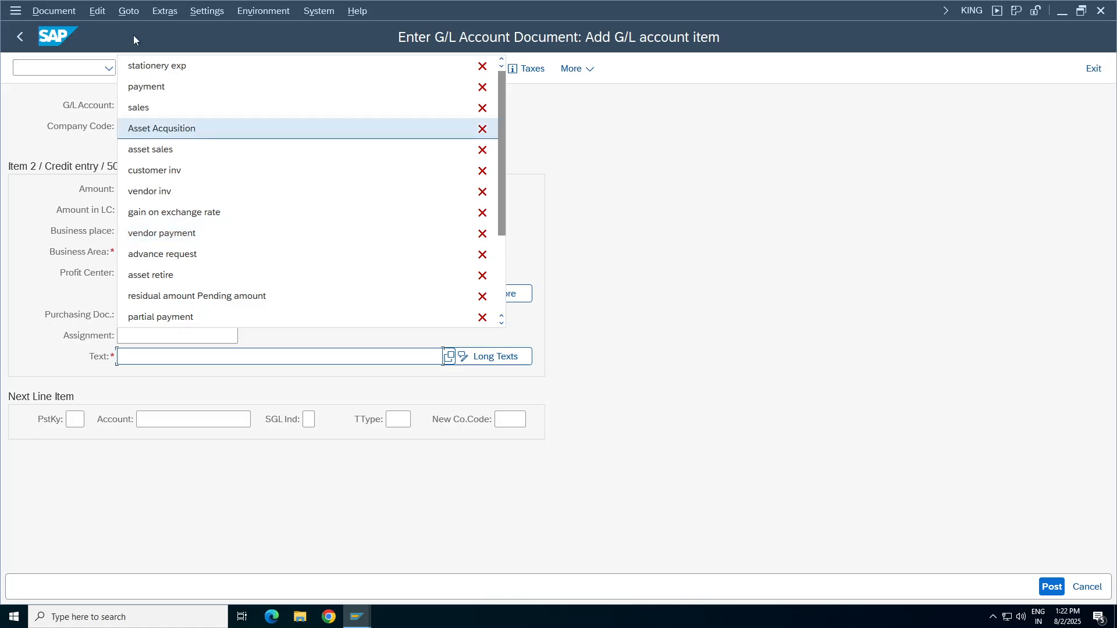
click(140, 65)
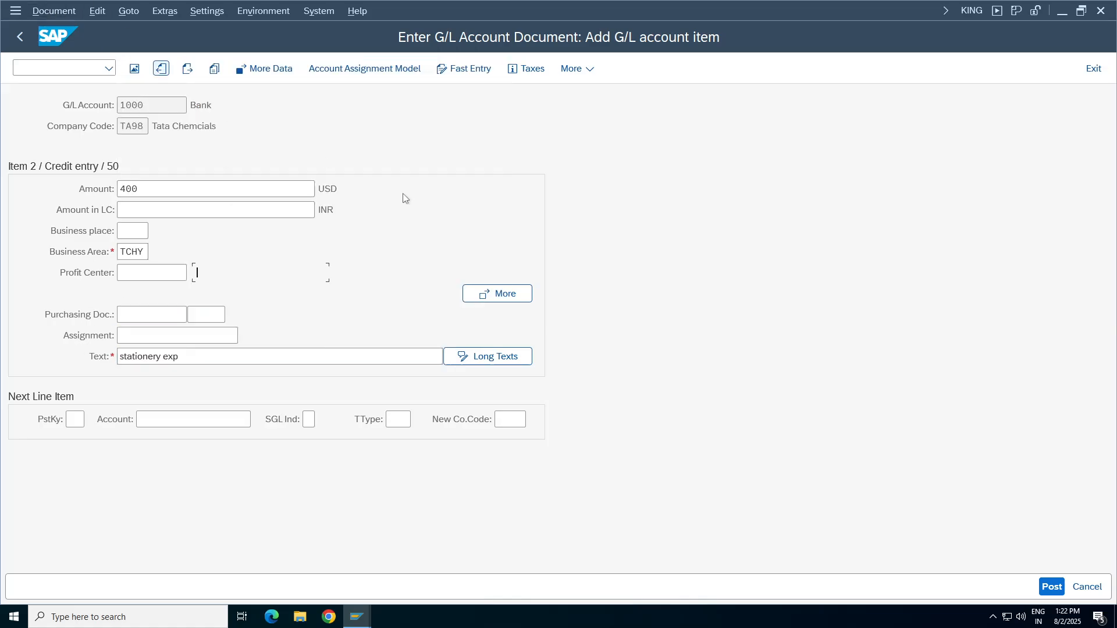
key(Return)
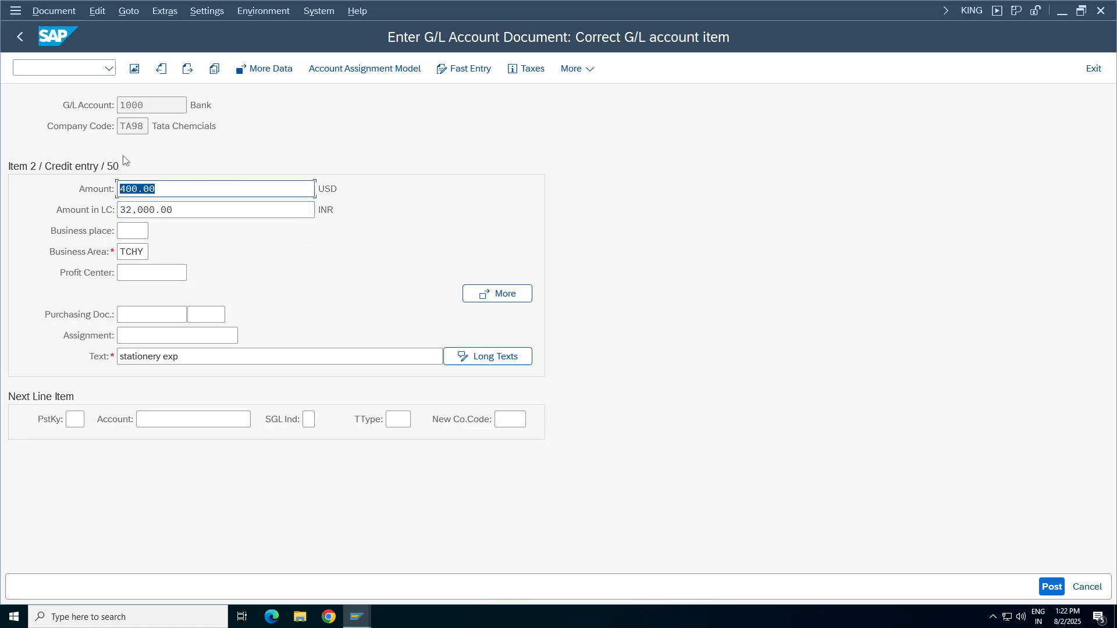
key(Tab)
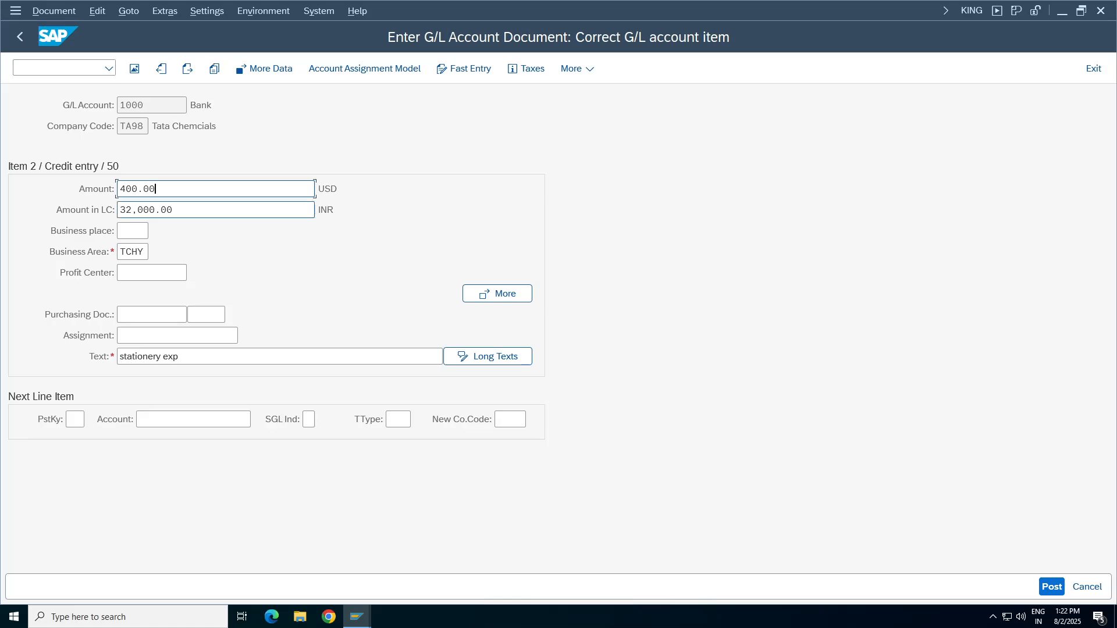
key(Tab)
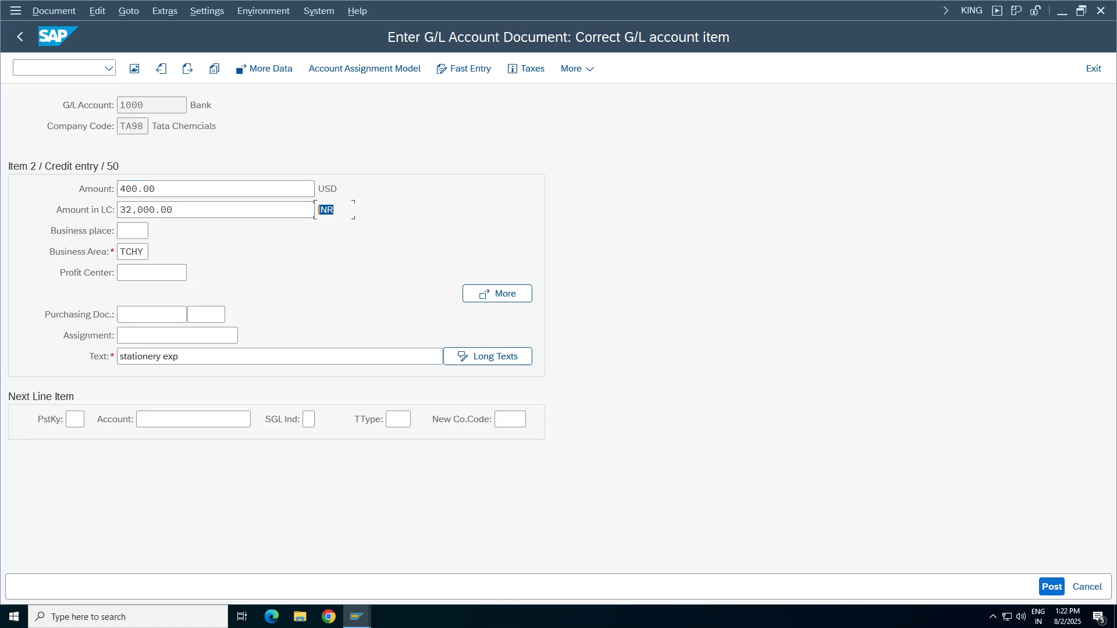
- Open the Windows Calculator and enter 400 as the first factor of a multiplication
click(87, 620)
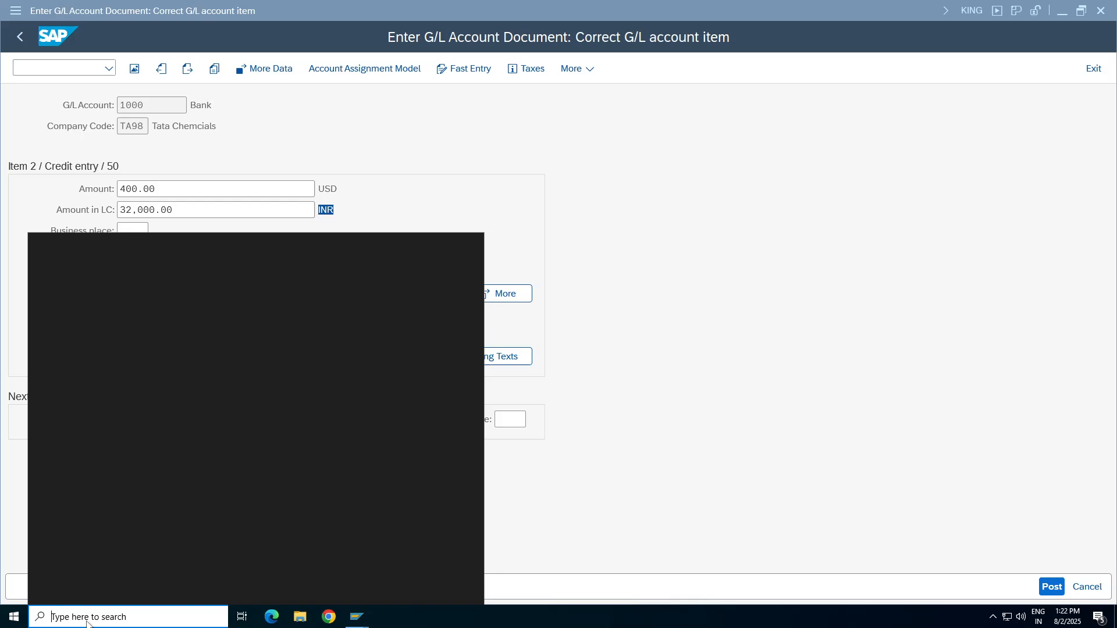
text(calculator)
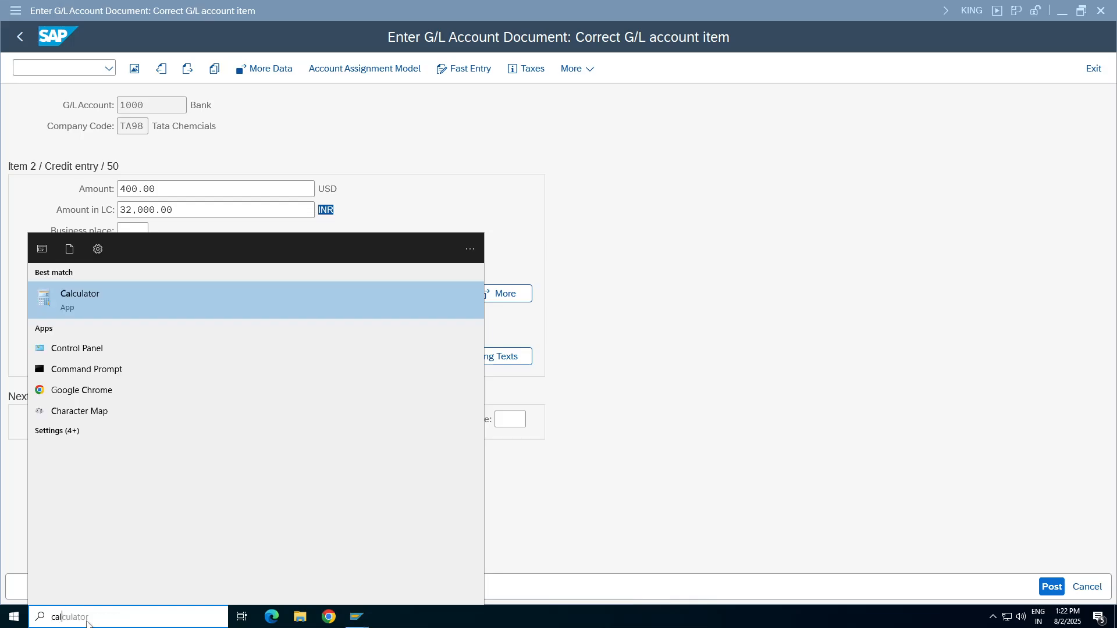
click(110, 296)
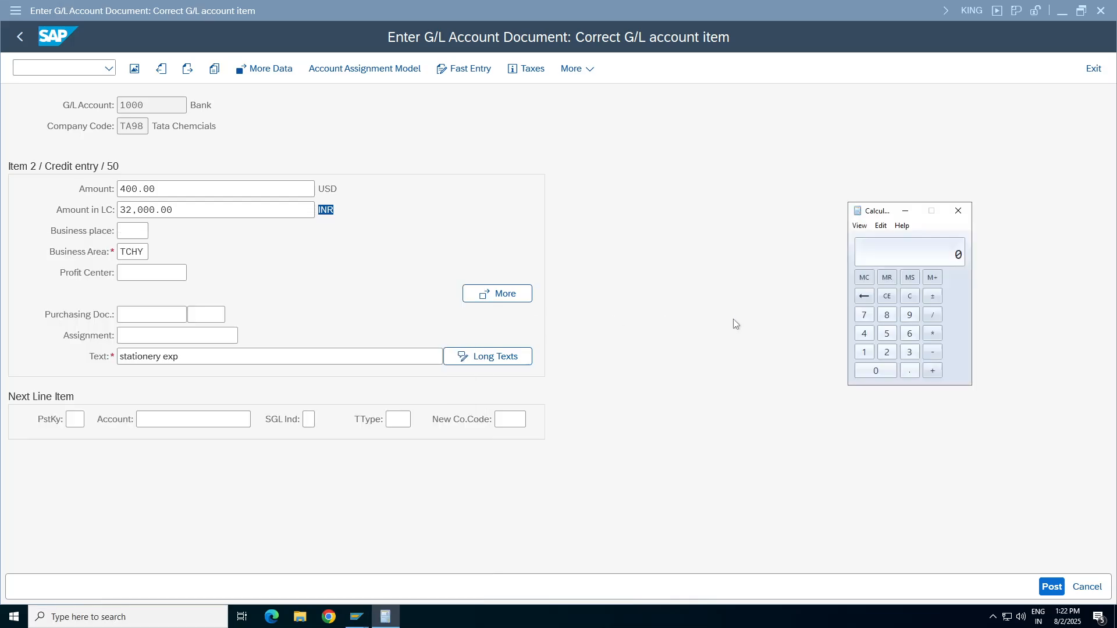
click(862, 333)
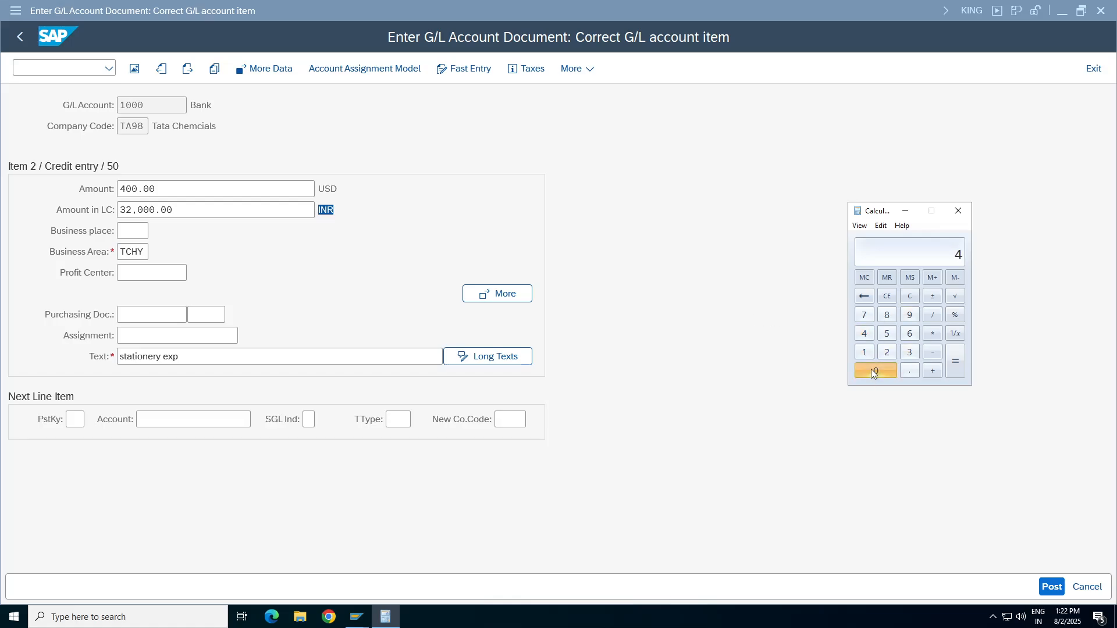
click(871, 370)
click(871, 370)
click(933, 333)
- Look up the 31.07.2025 USD to INR rate in the exchange rates overview and multiply the 400 by 80 in the Calculator
mouse_move(357, 617)
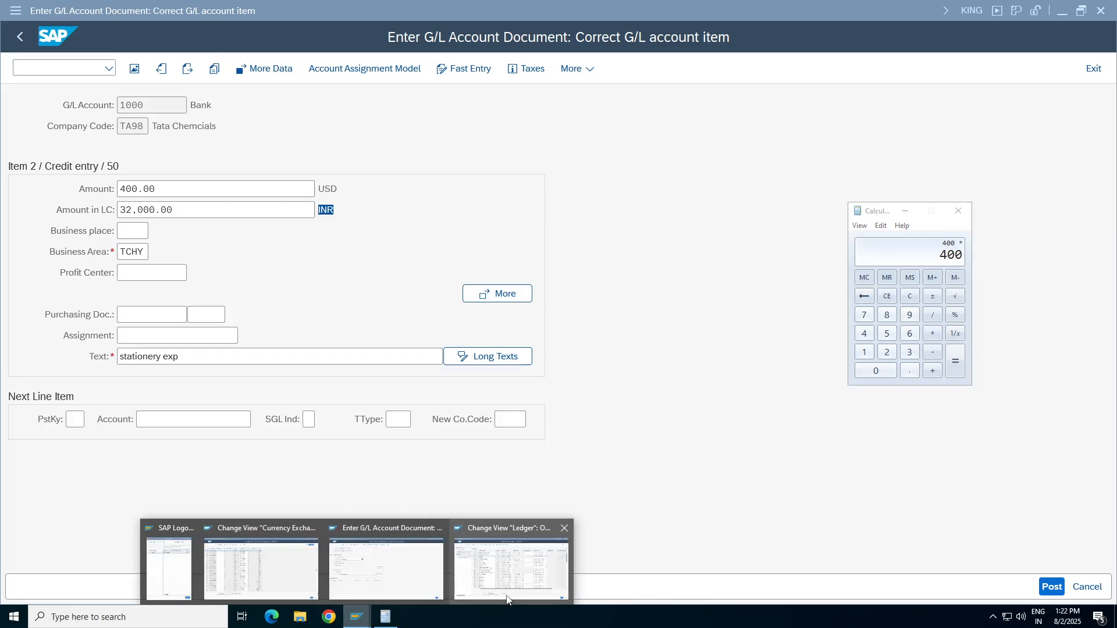
click(302, 572)
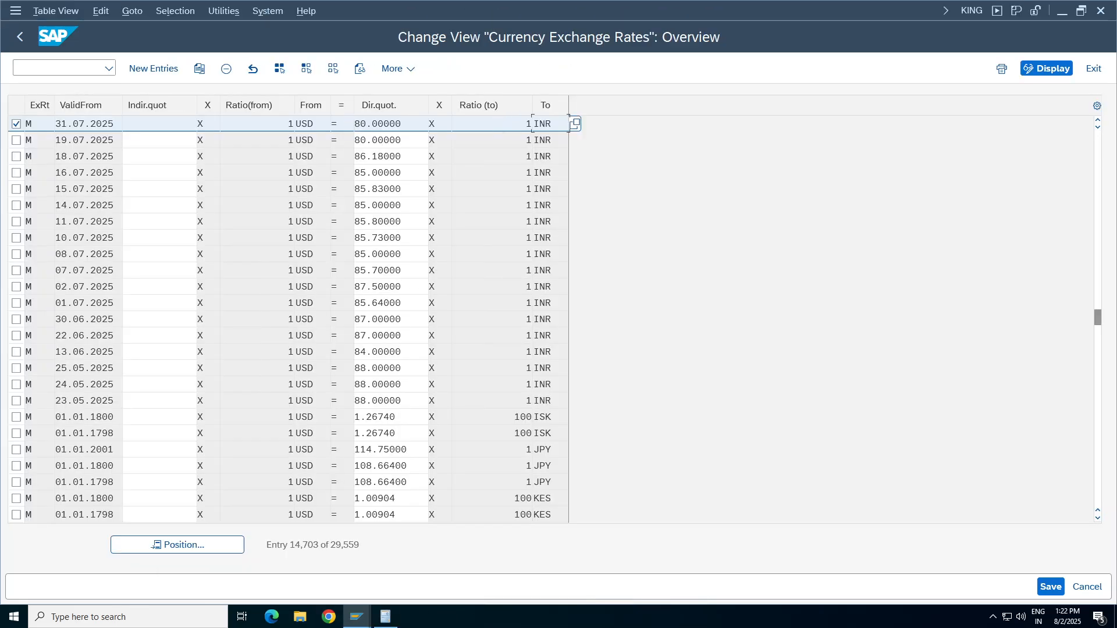
click(384, 616)
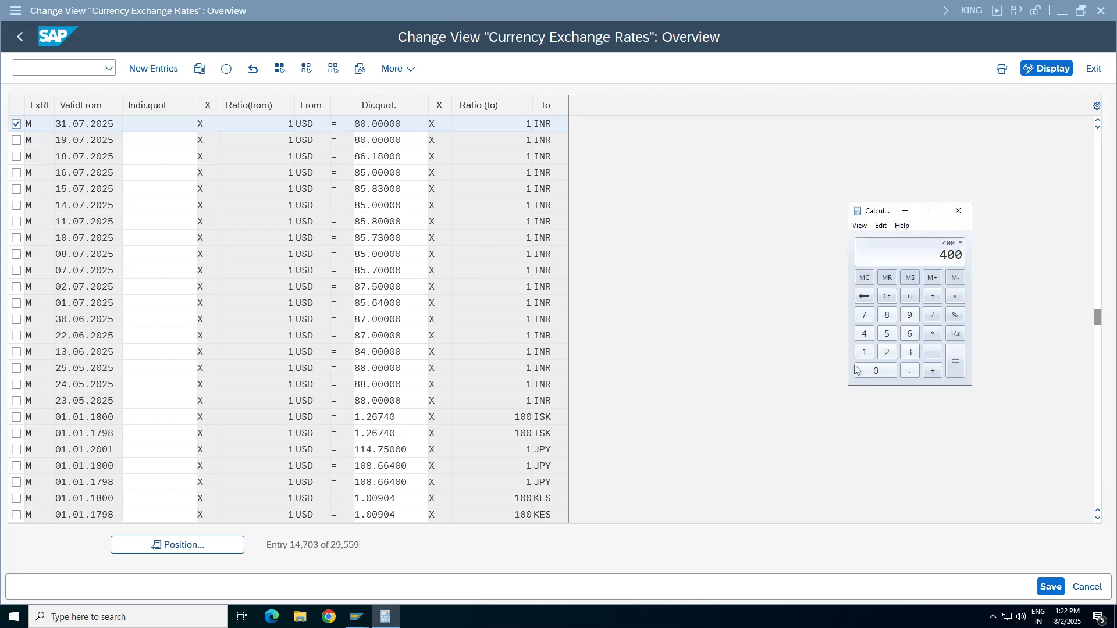
click(886, 315)
click(889, 372)
click(954, 362)
- Return to the G/L account document entry in SAP and simulate the document to get its overview
mouse_move(365, 623)
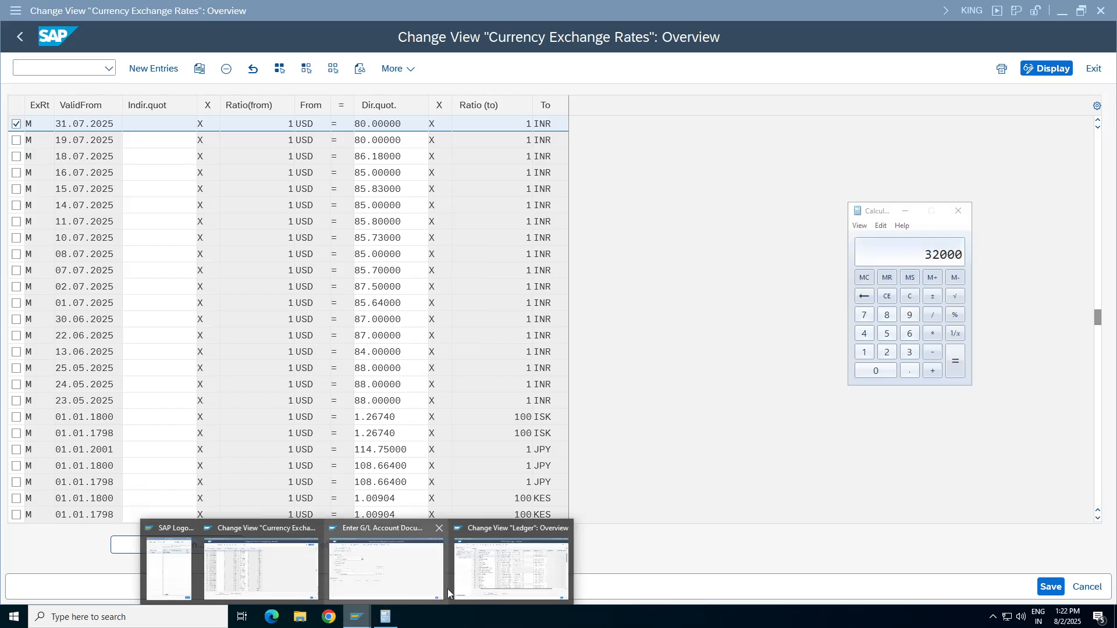
click(402, 576)
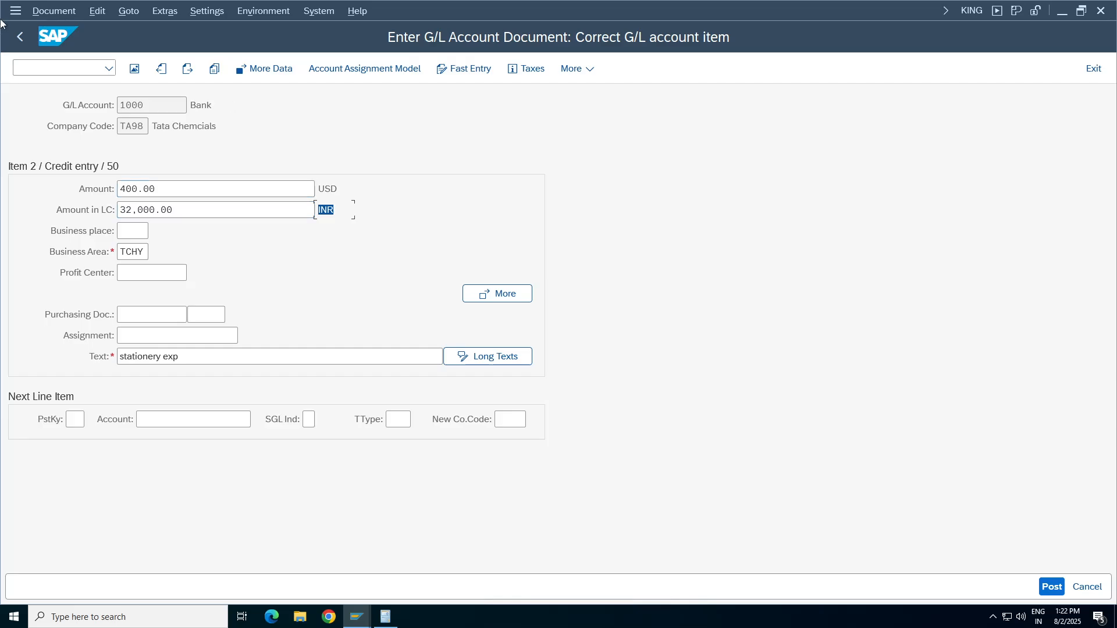
click(51, 10)
click(68, 91)
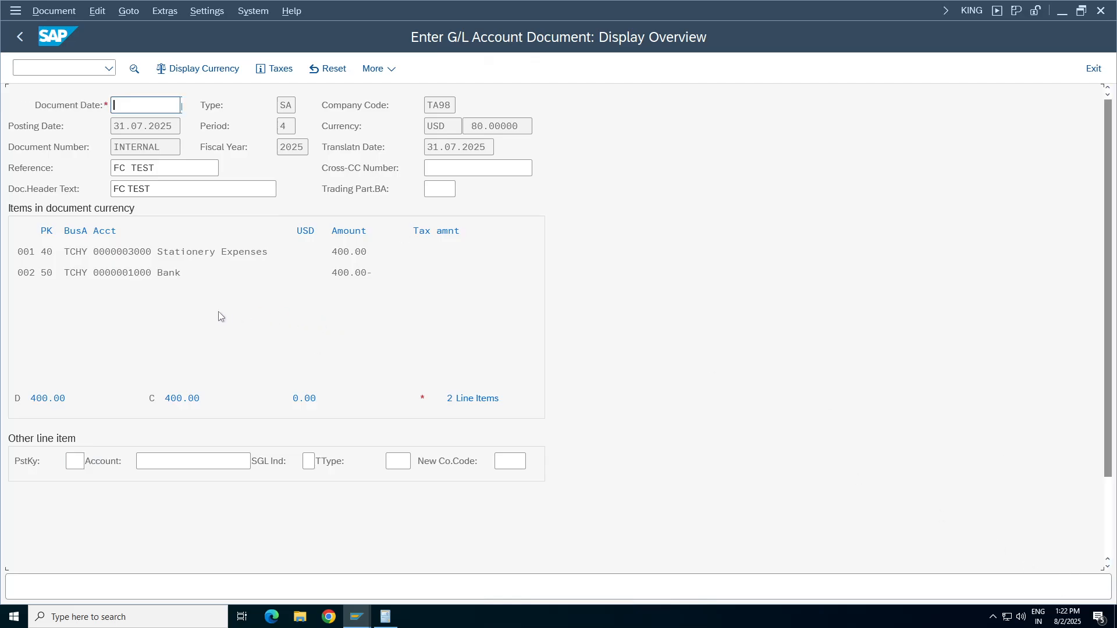
- Post the simulated G/L document and display the posted document in its data entry view
click(49, 11)
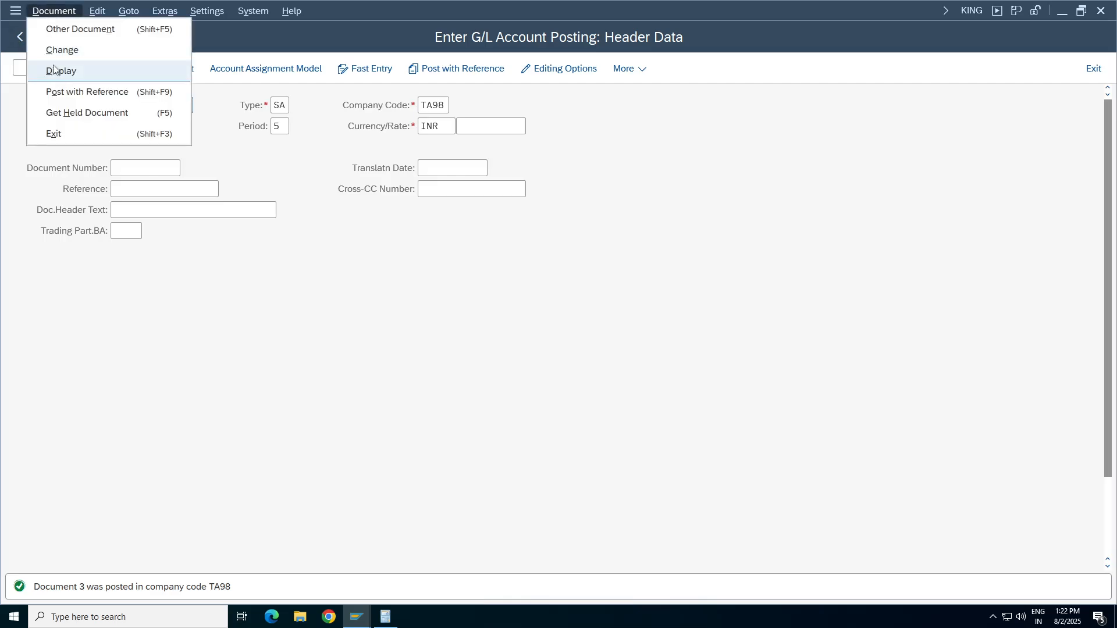
click(54, 68)
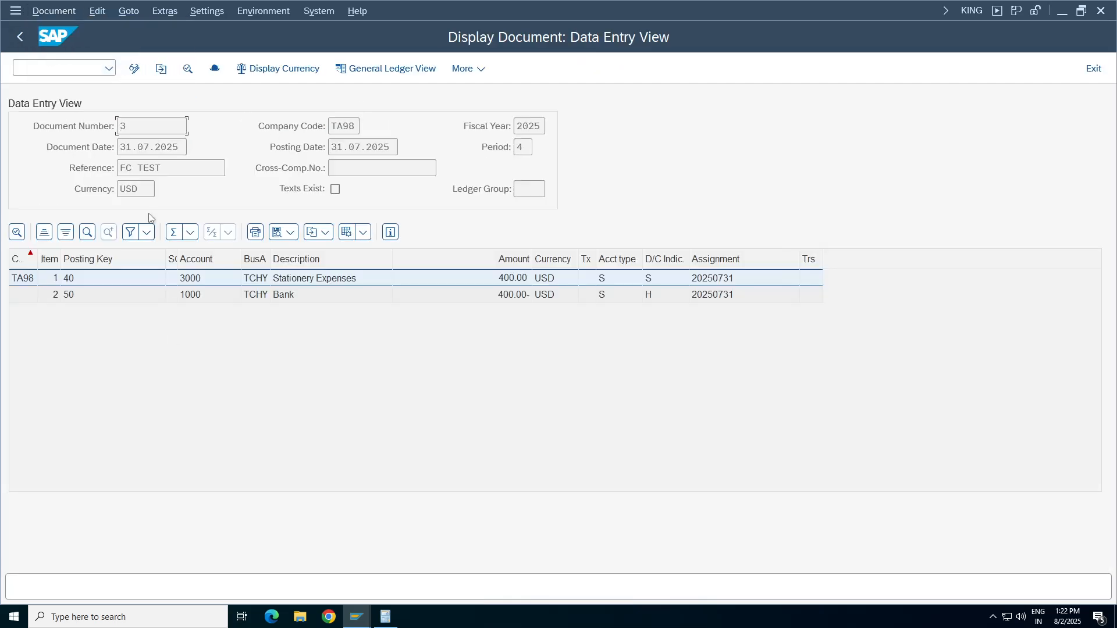
double_click(154, 189)
click(285, 70)
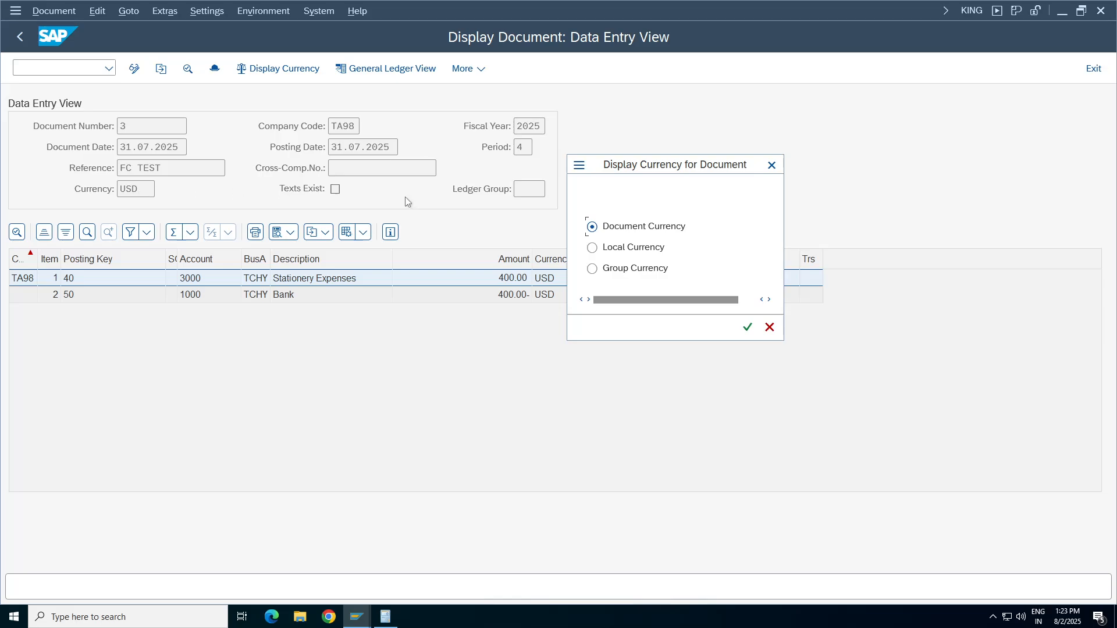
click(593, 249)
key(space)
click(769, 326)
click(559, 310)
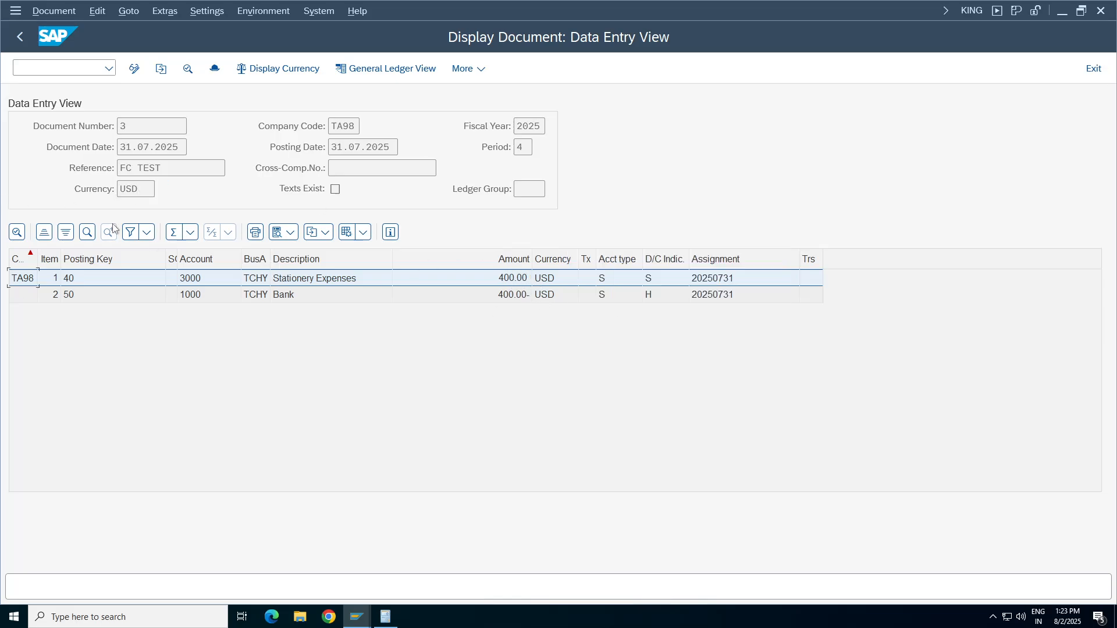
- Show the posted document's line items in local currency and check the exchange rate in its document header
click(258, 67)
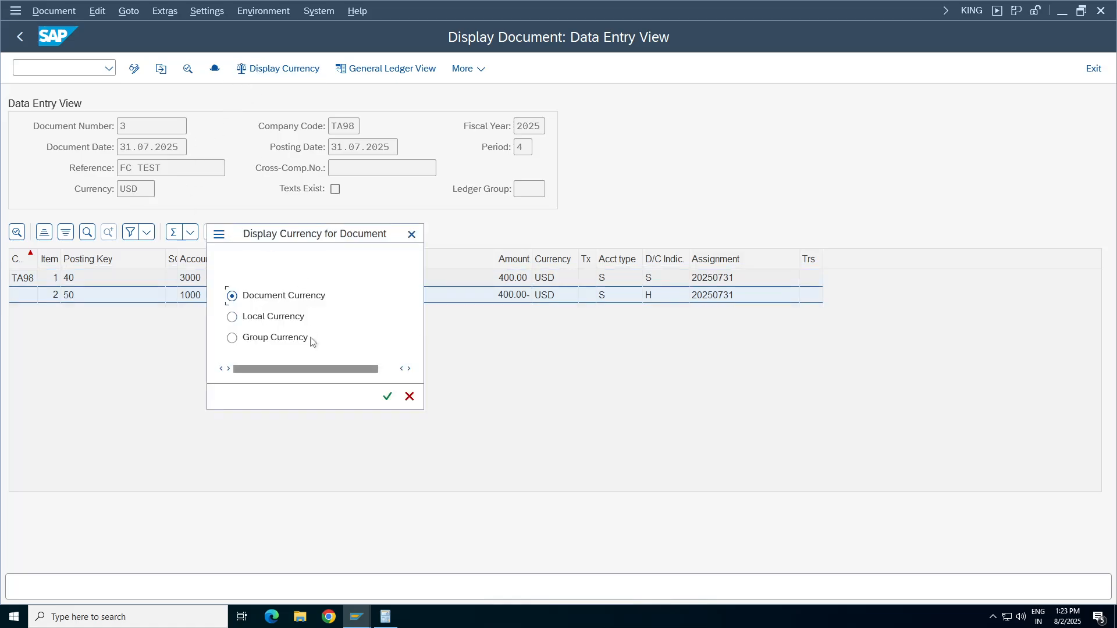
click(273, 317)
click(386, 397)
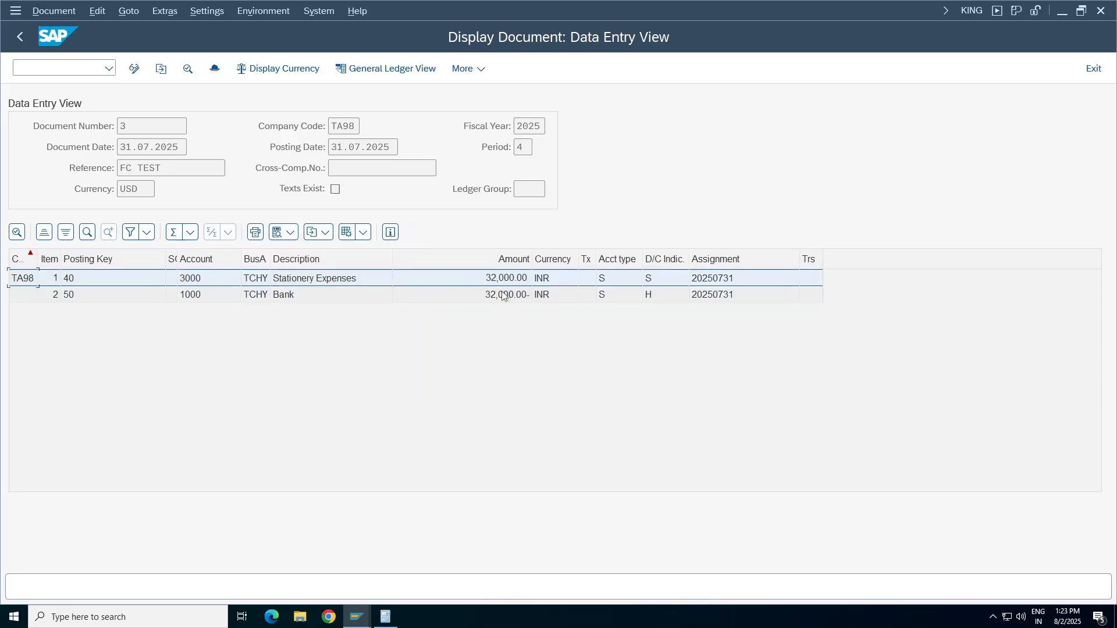
click(214, 68)
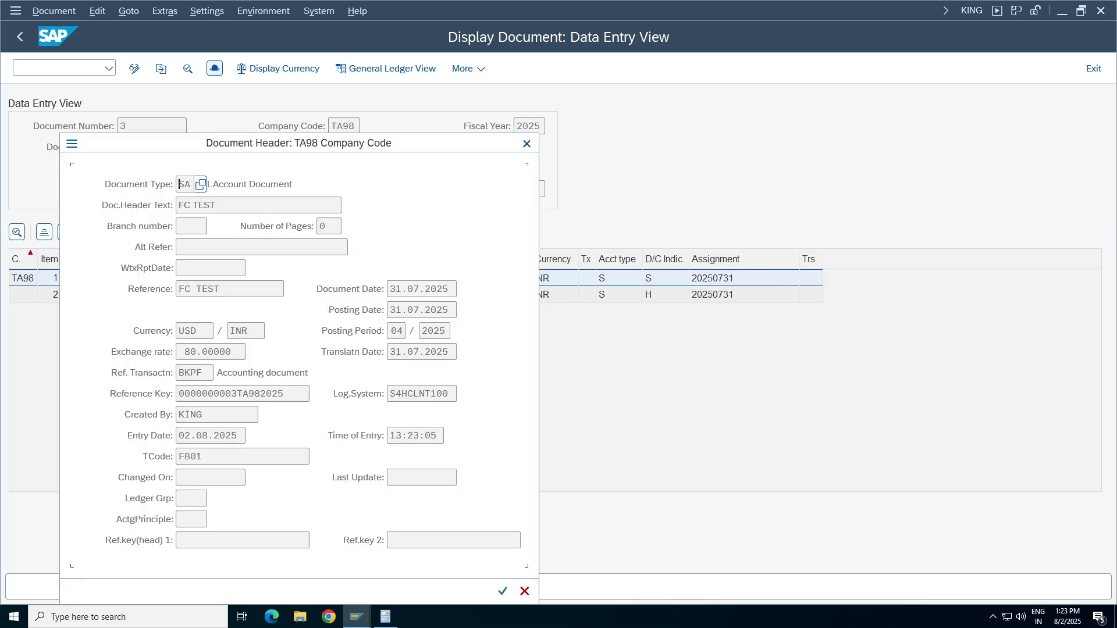
click(527, 144)
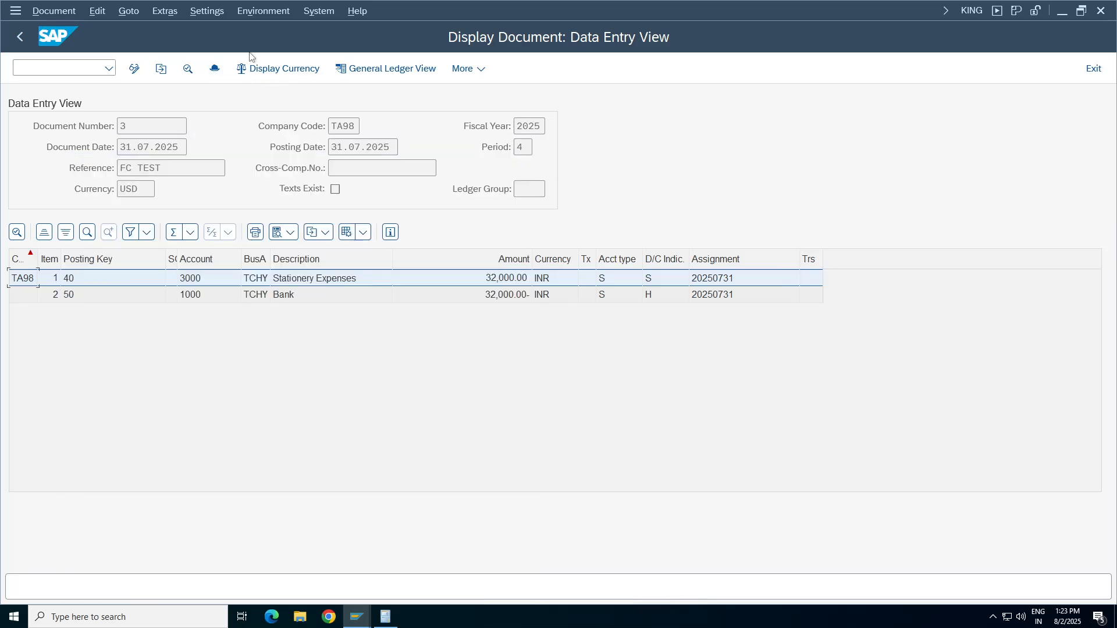
- Show the posted document's line items in group currency and check the bank item's amount
click(279, 68)
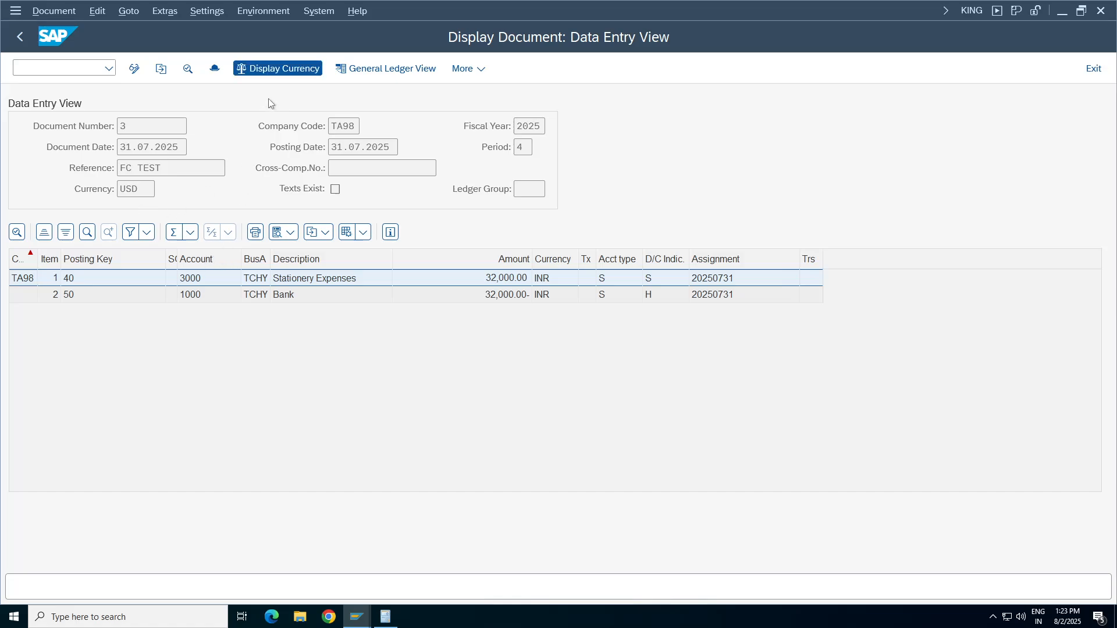
click(277, 338)
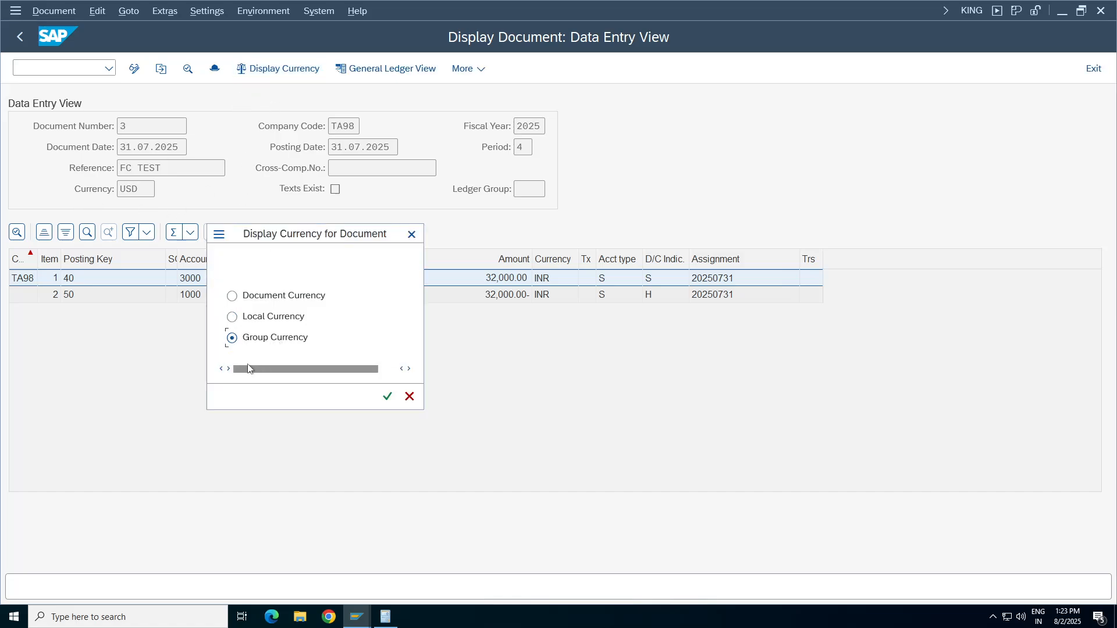
click(387, 396)
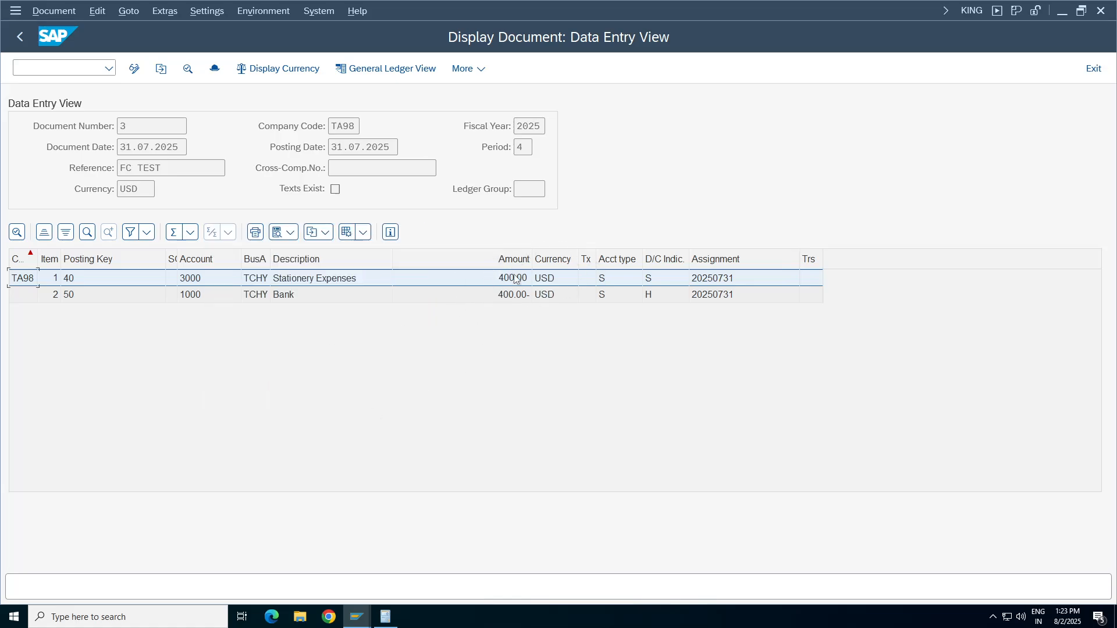
click(496, 296)
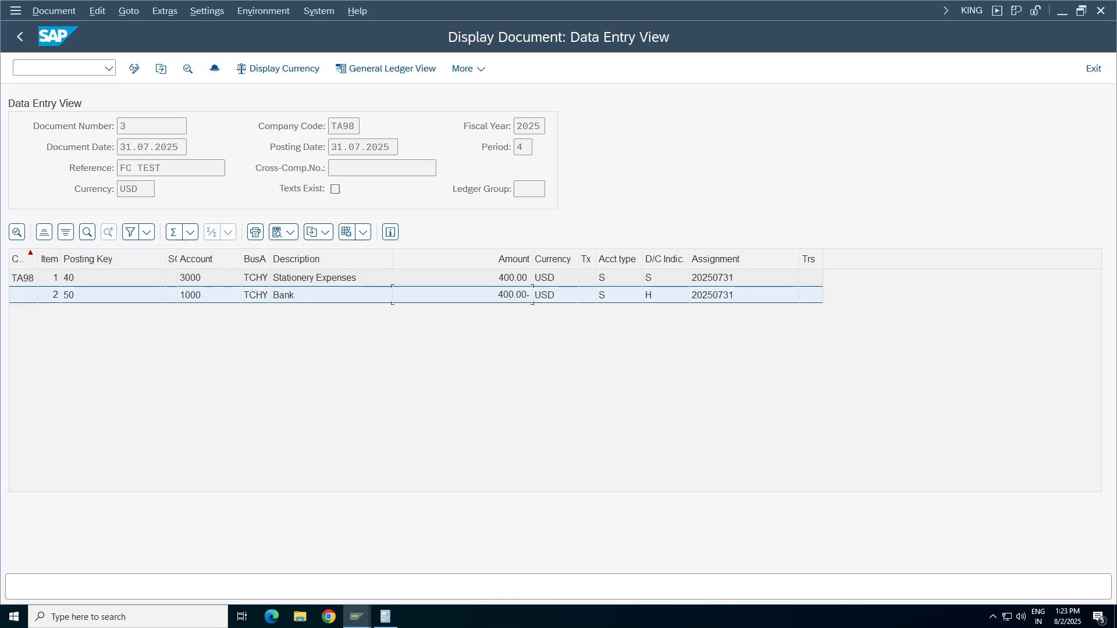
- Set the direct quotation of the 19.07.2025 type M USD to INR exchange rate to 81 and save it
click(357, 617)
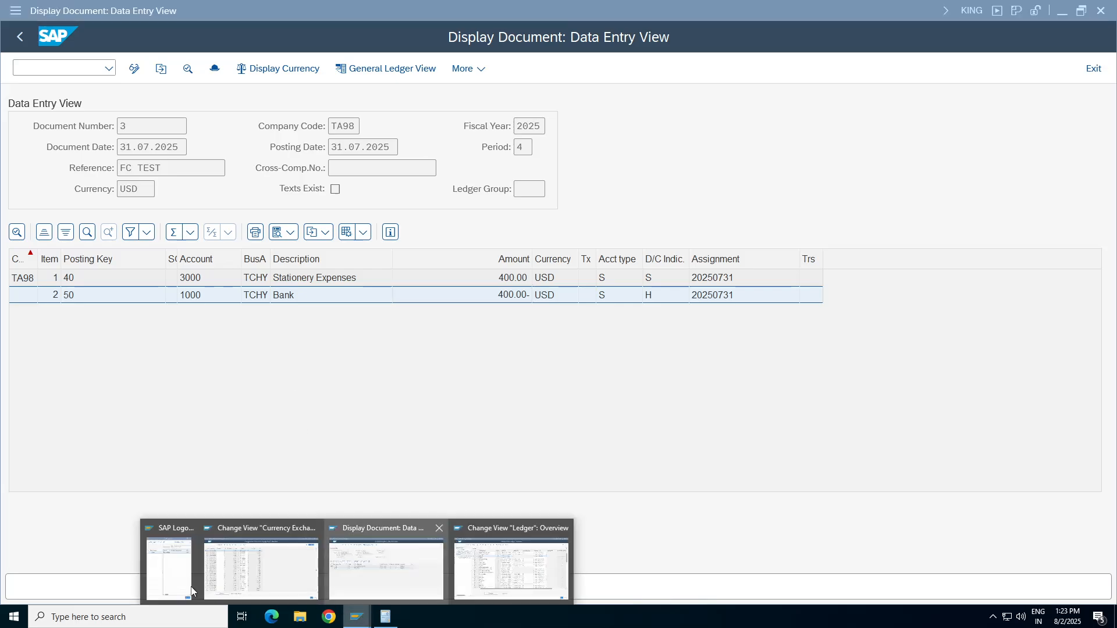
click(289, 570)
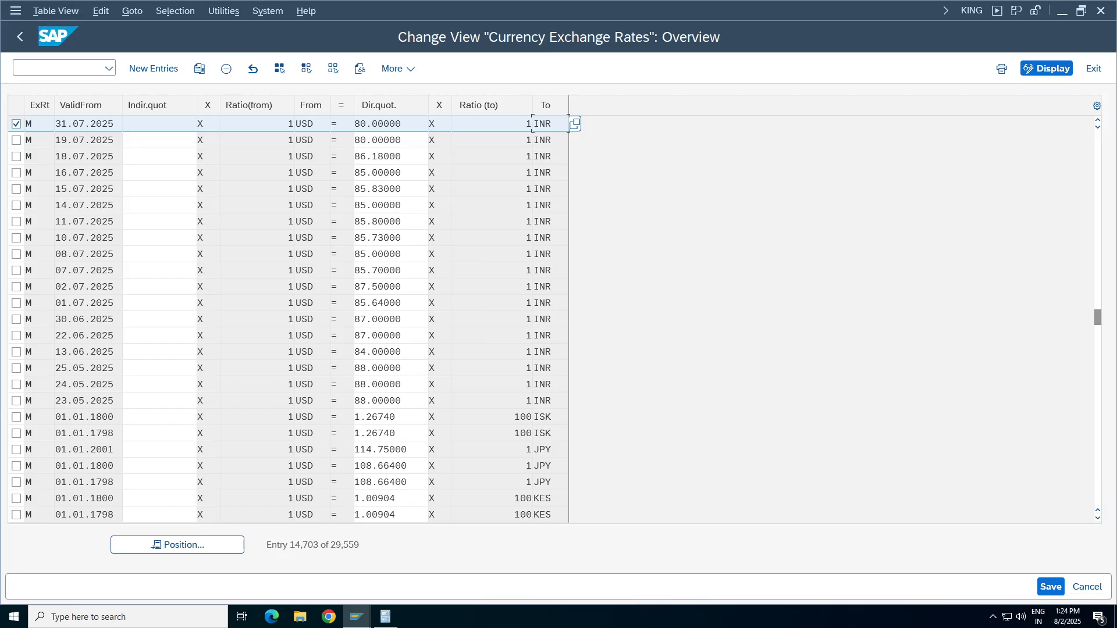
drag(402, 124, 389, 124)
drag(114, 124, 56, 124)
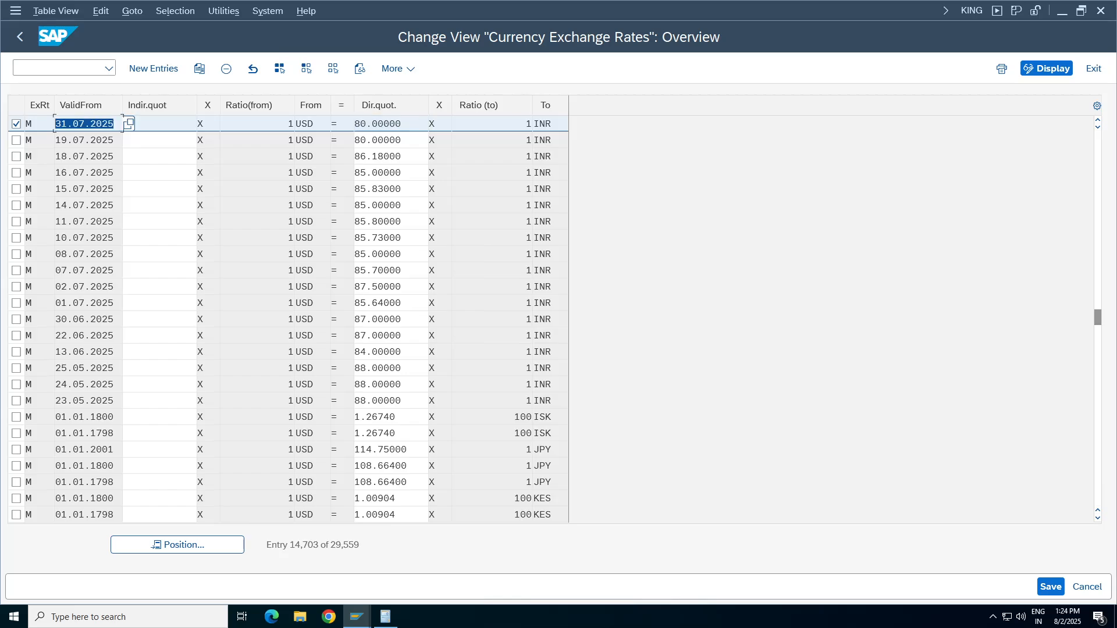
click(88, 124)
drag(114, 140, 8, 173)
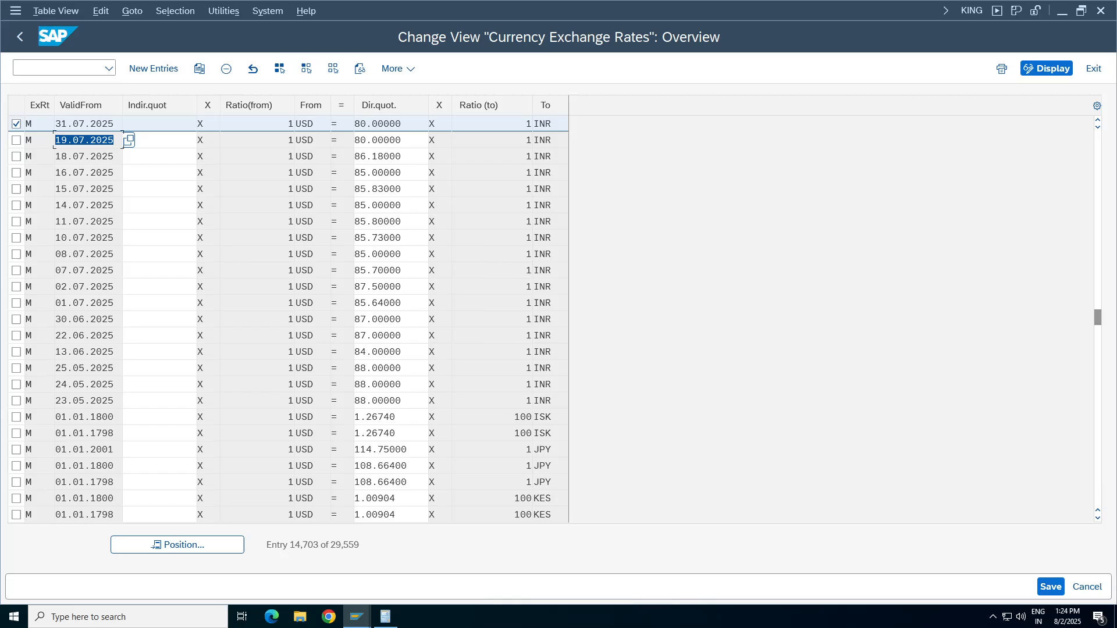
click(396, 140)
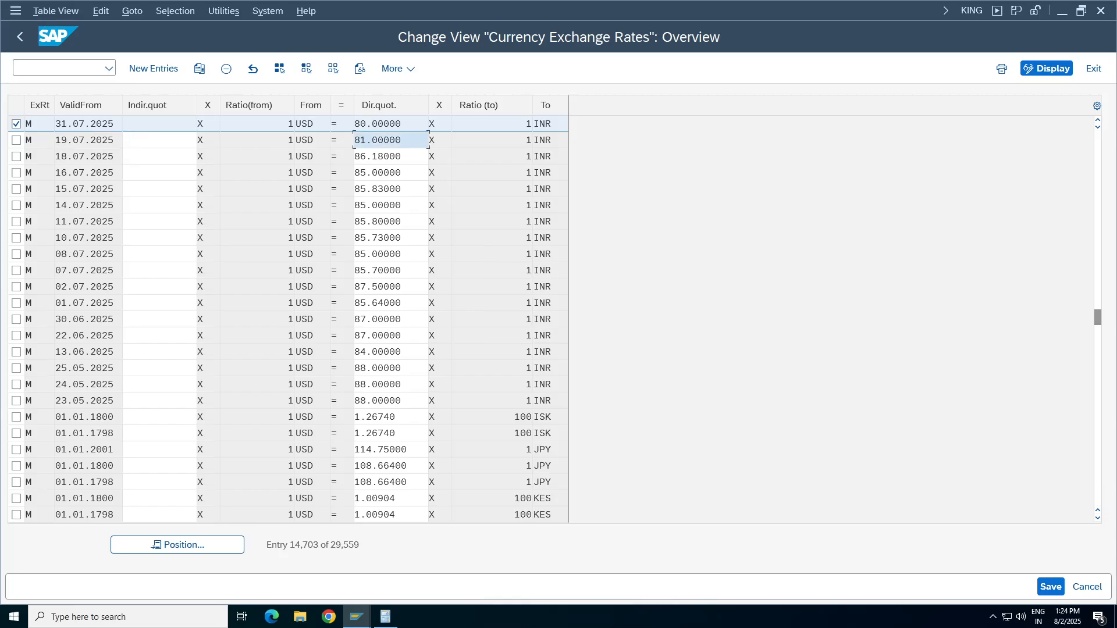
key(ctrl+s)
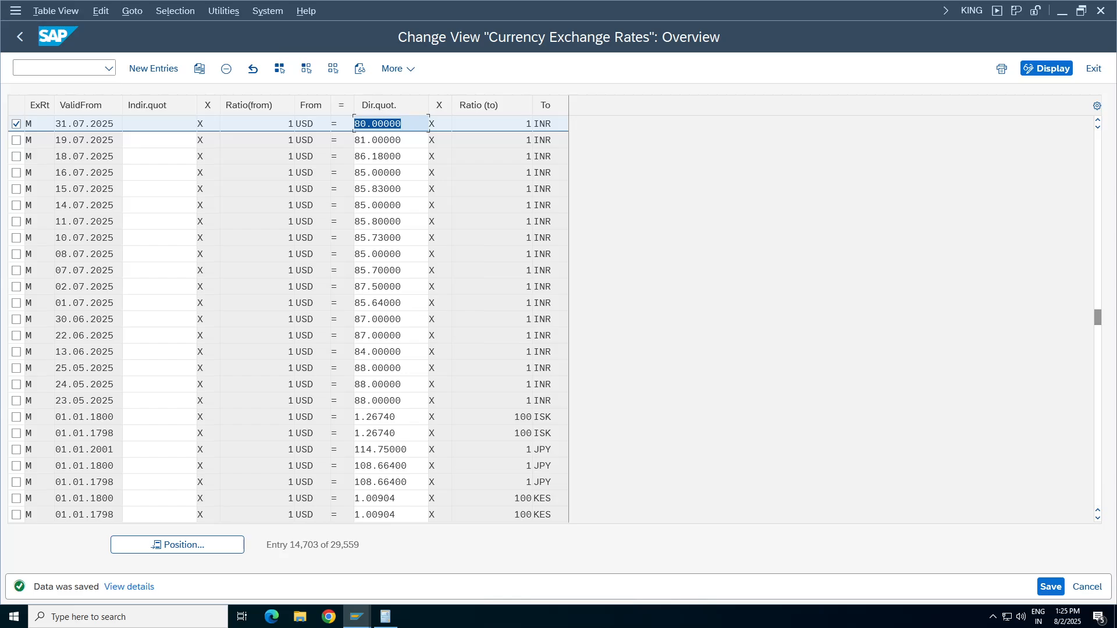
- Compare the validity dates and direct quotations of the 31.07.2025 and 19.07.2025 USD to INR exchange rate entries
drag(404, 140, 355, 141)
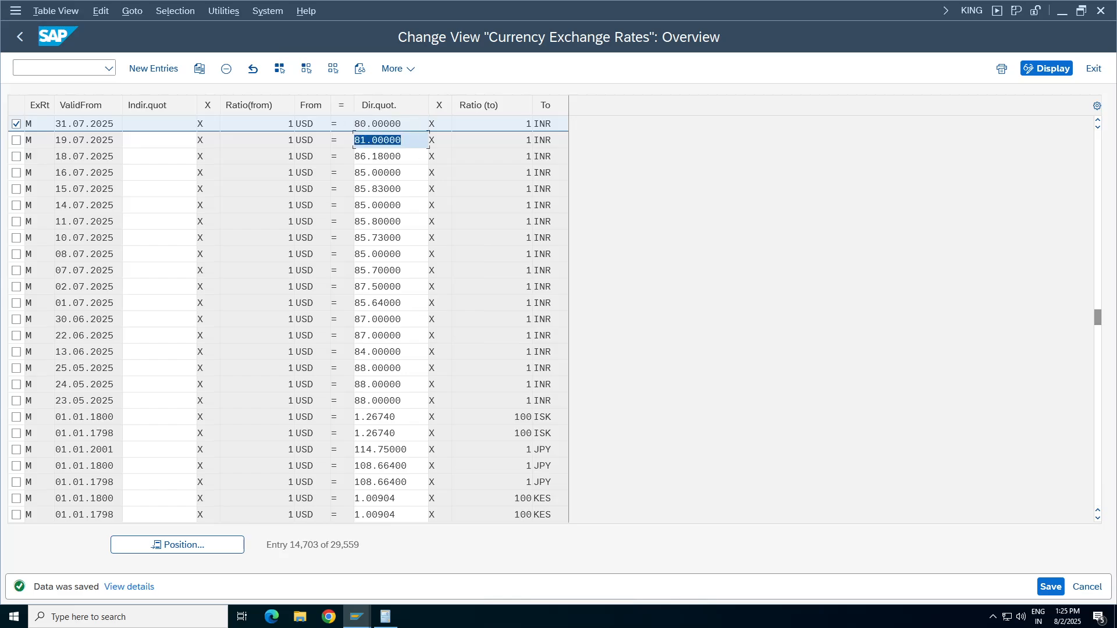
click(93, 140)
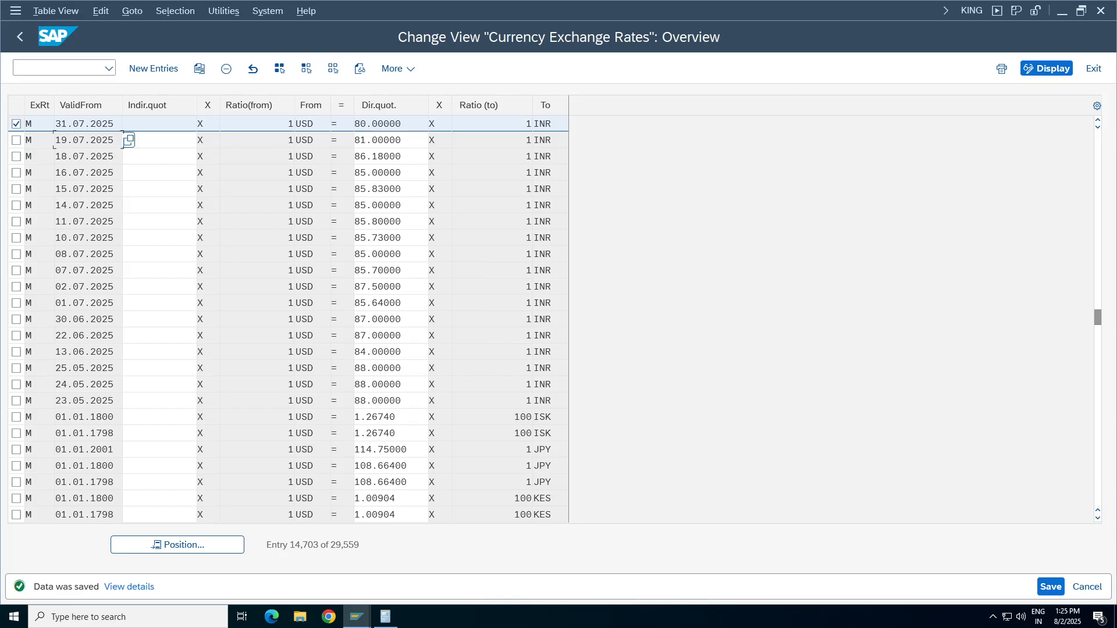
key(Up)
click(16, 139)
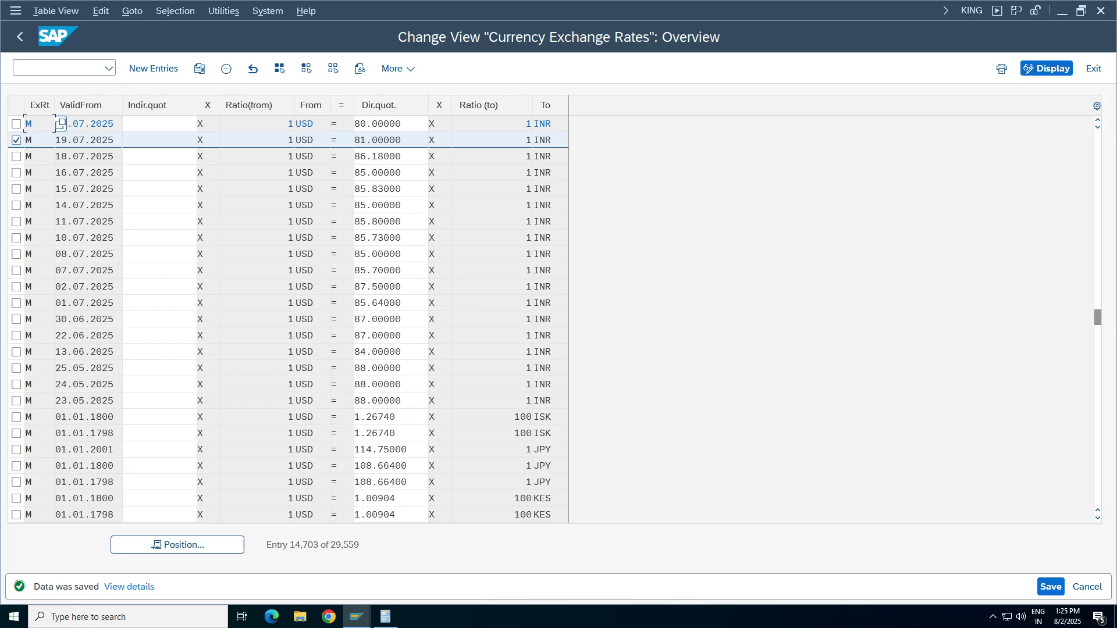
mouse_move(361, 617)
click(16, 140)
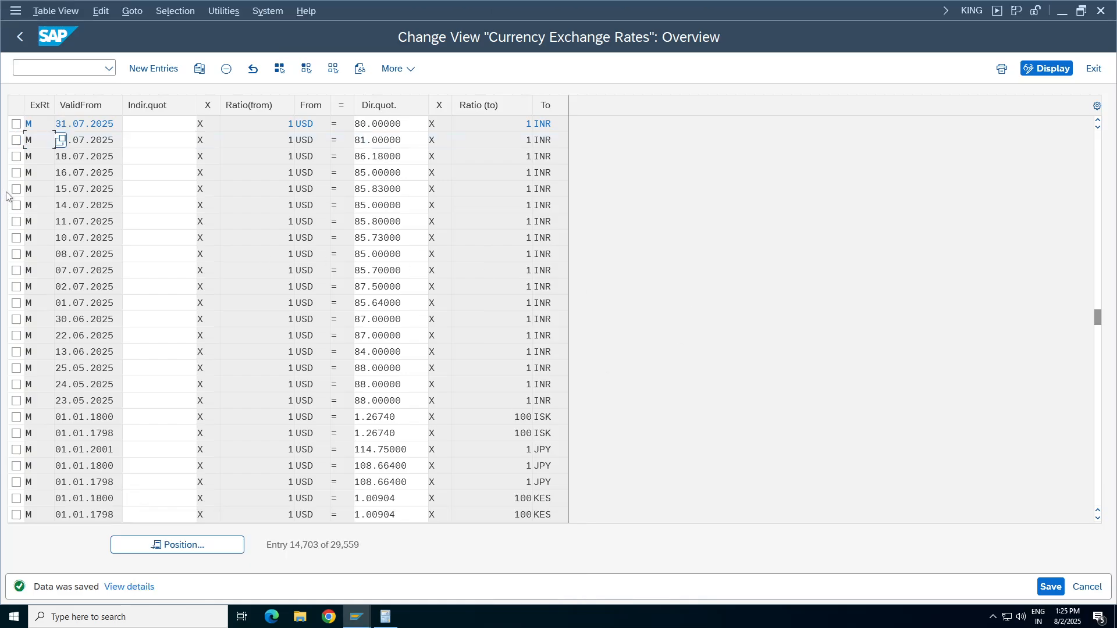
click(85, 140)
drag(56, 124, 116, 123)
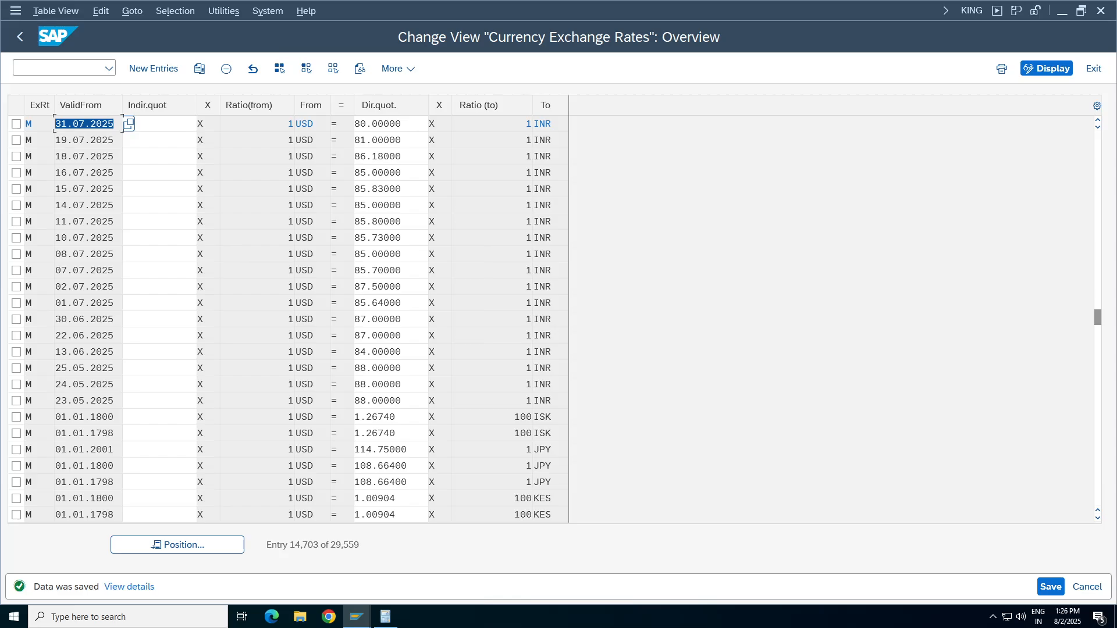
- Select the USD to INR exchange rate entries valid from 19.07.2025 and 02.07.2025
click(16, 140)
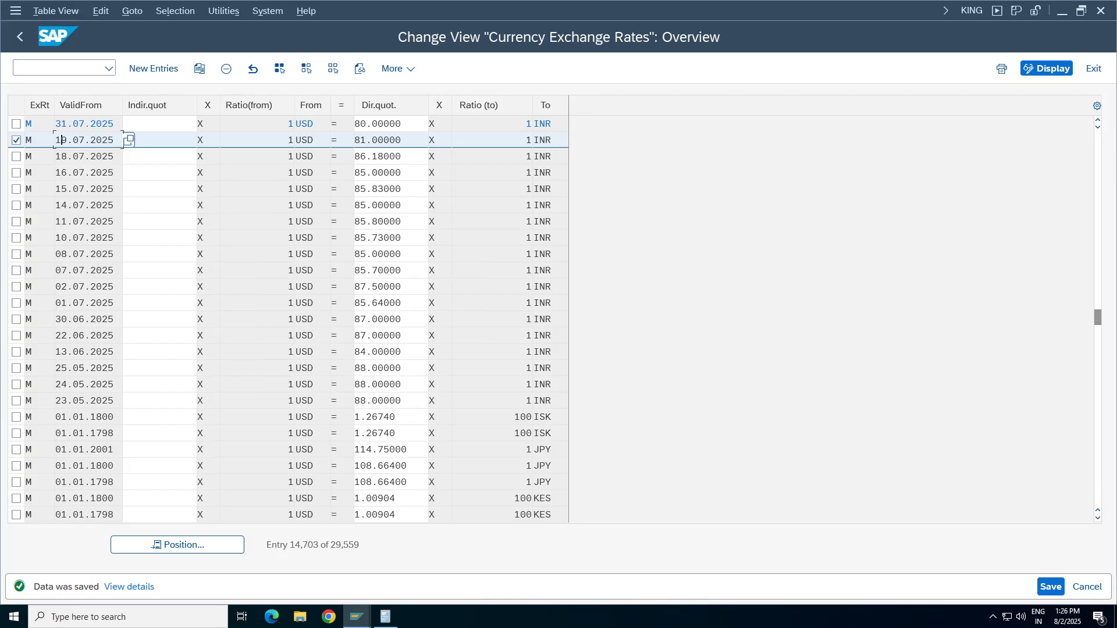
click(16, 286)
click(42, 285)
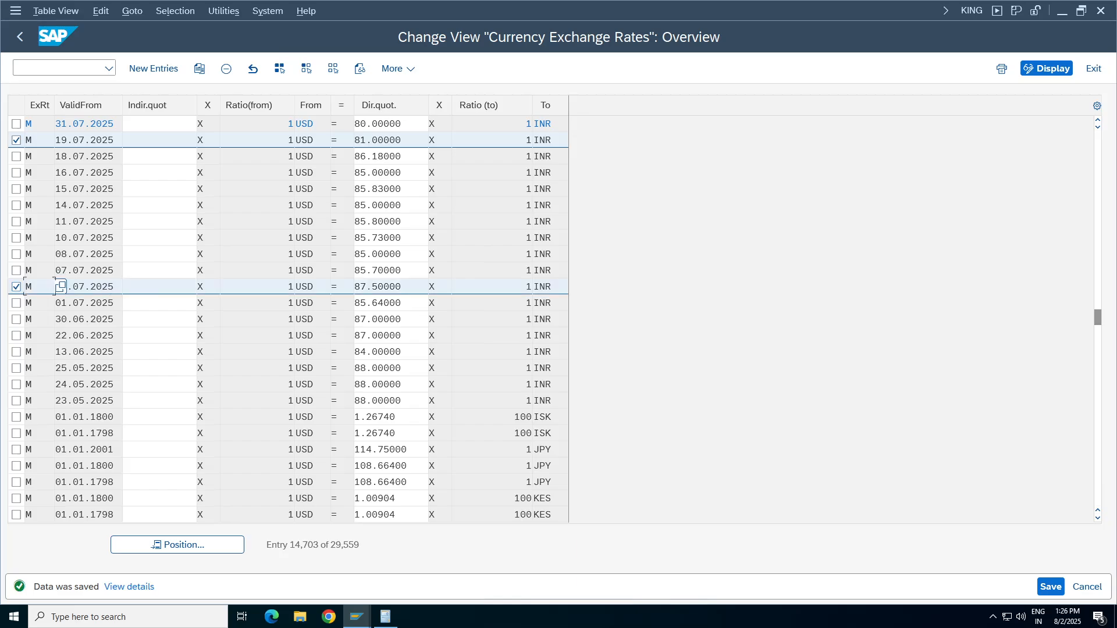
- Check the direct quotations of the USD to INR exchange rate entries valid from 02.07.2025, 08.07.2025 and 10.07.2025
key(Tab)
key(Tab)
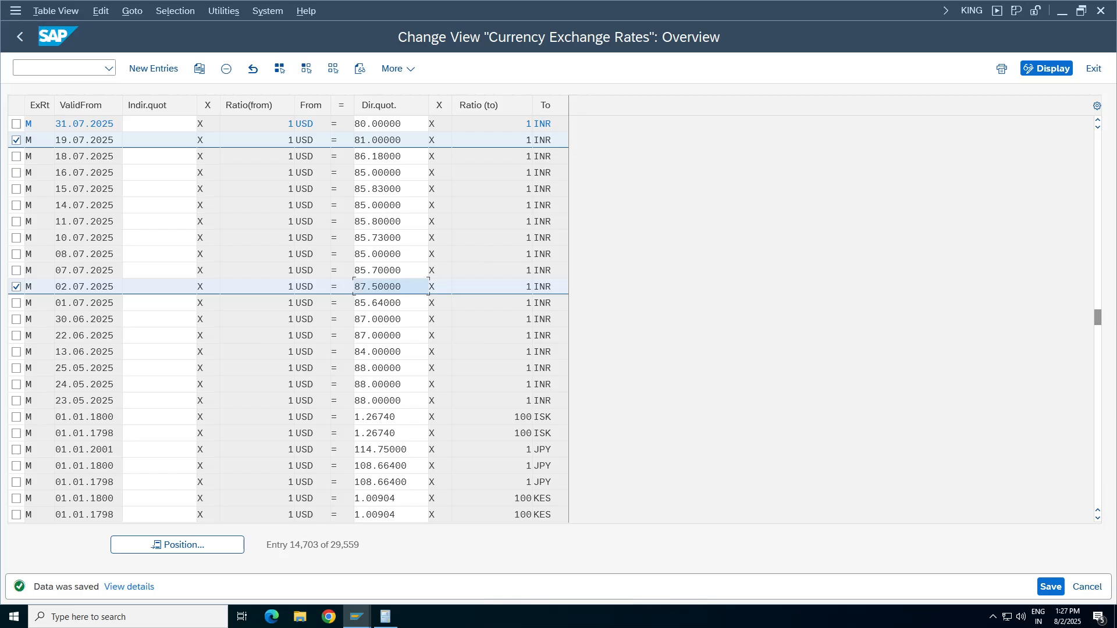
drag(55, 271, 107, 254)
click(362, 255)
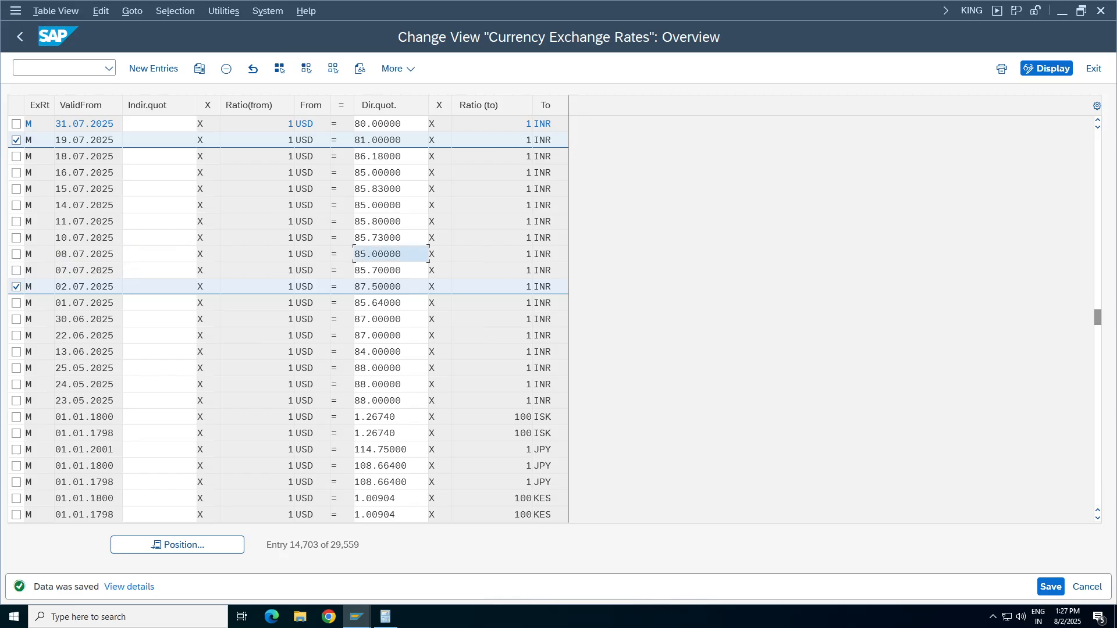
click(91, 238)
click(376, 238)
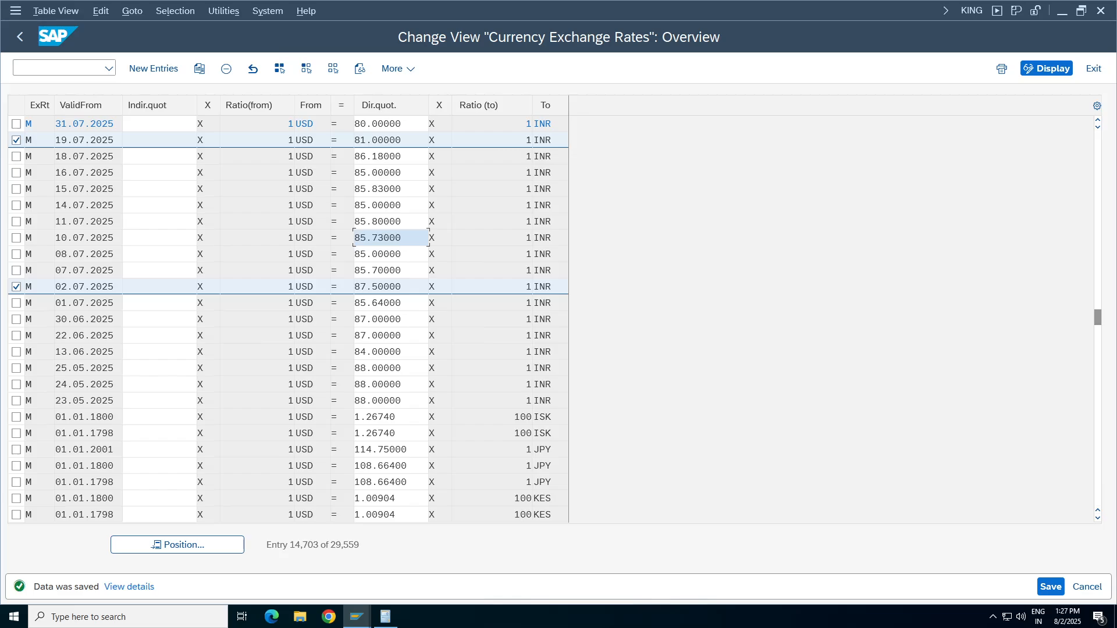
- Mark the 08.07.2025 USD to INR entry to check its direct quotation, and clear all row selections
click(17, 254)
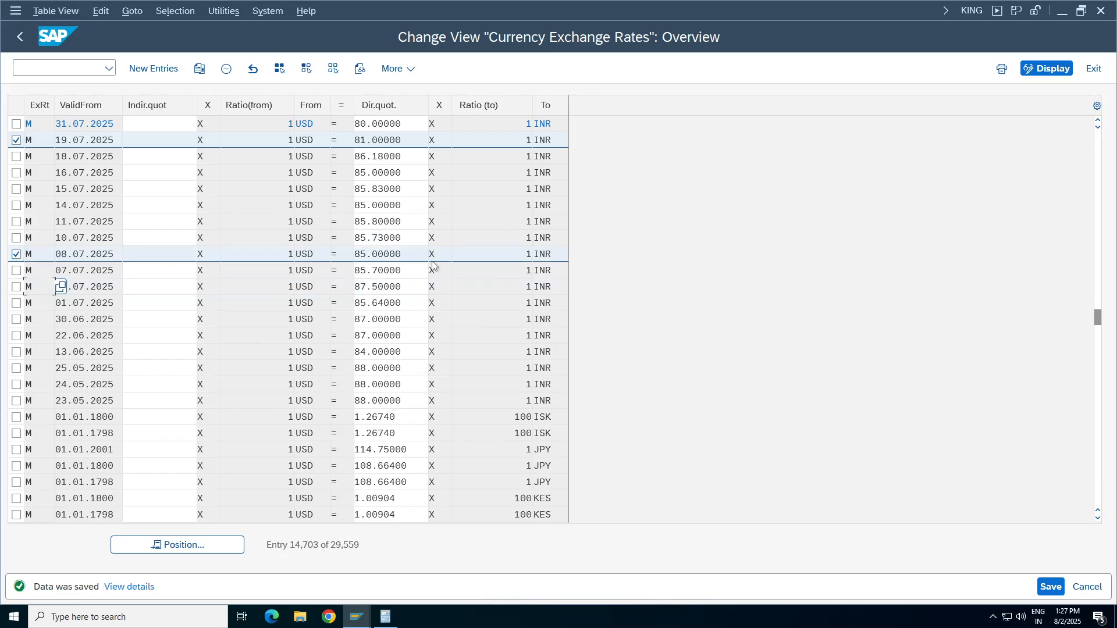
click(390, 254)
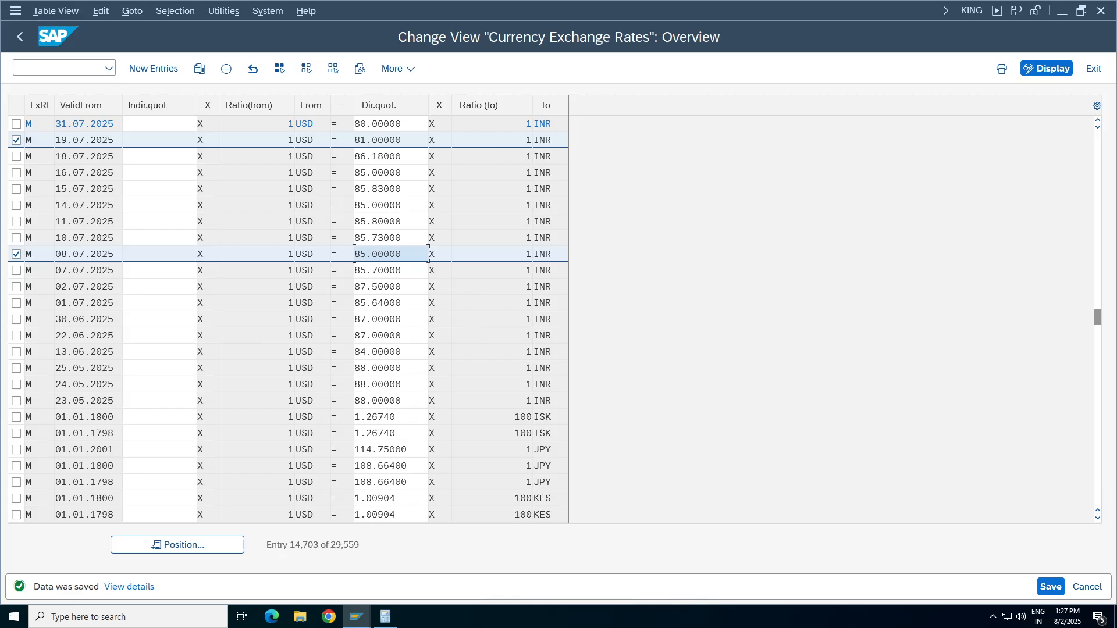
click(16, 140)
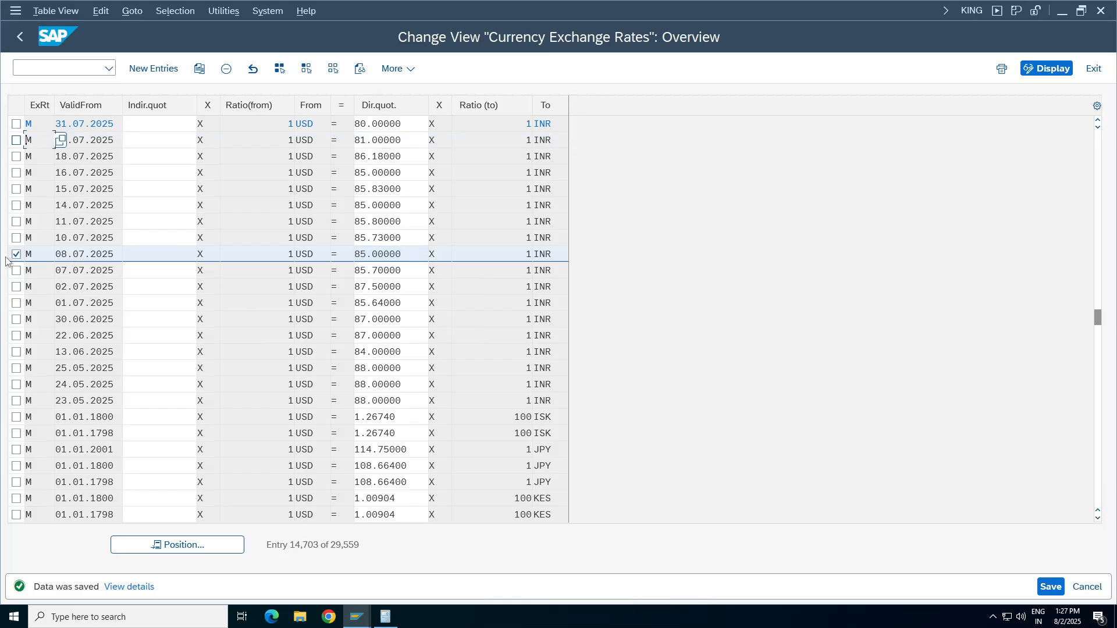
click(17, 255)
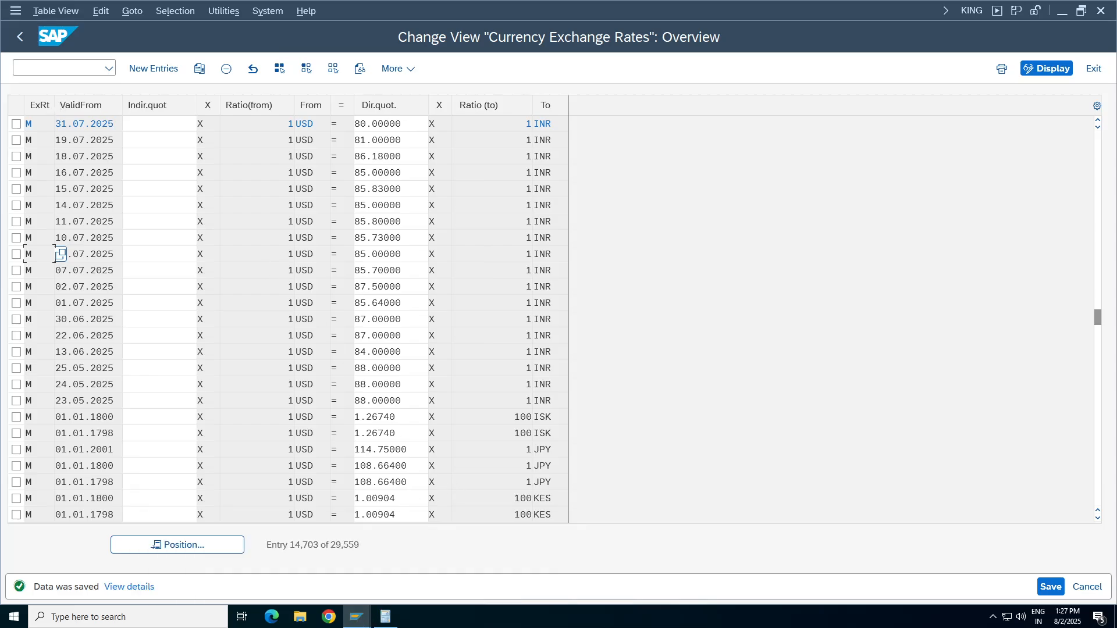
- Switch to the document display session, start a new G/L account posting and set both document date and posting date to 31.07.2025
click(357, 617)
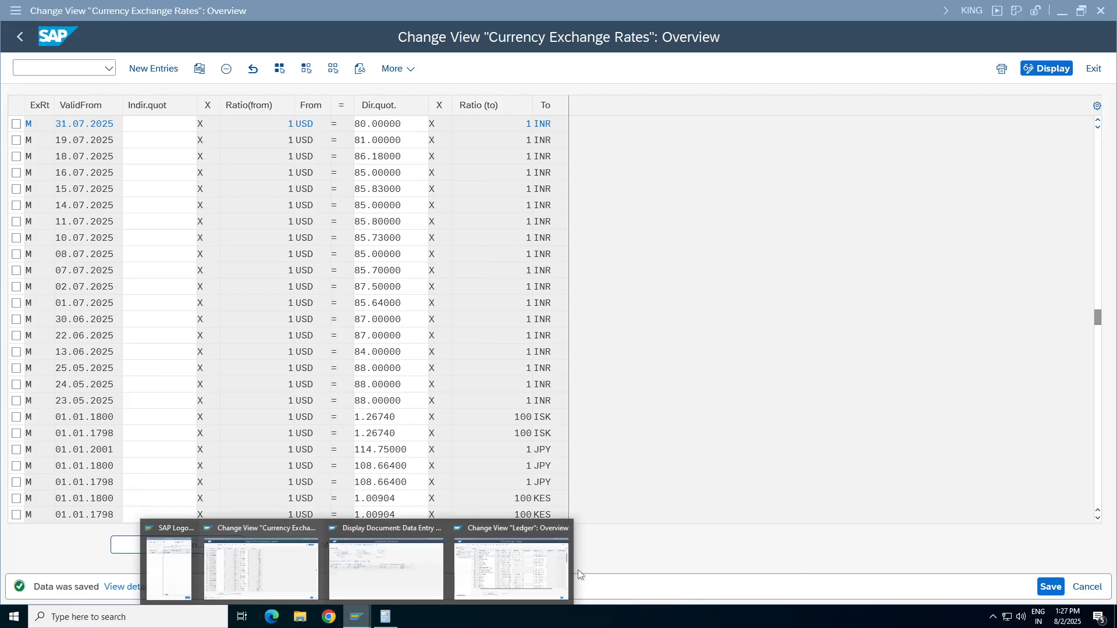
click(385, 573)
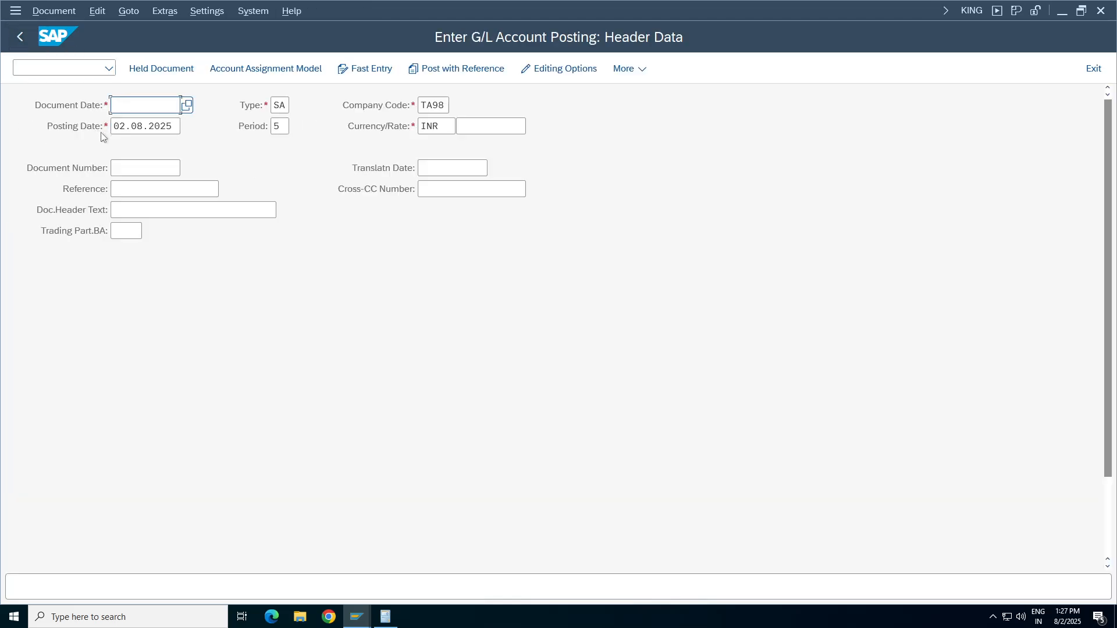
click(38, 67)
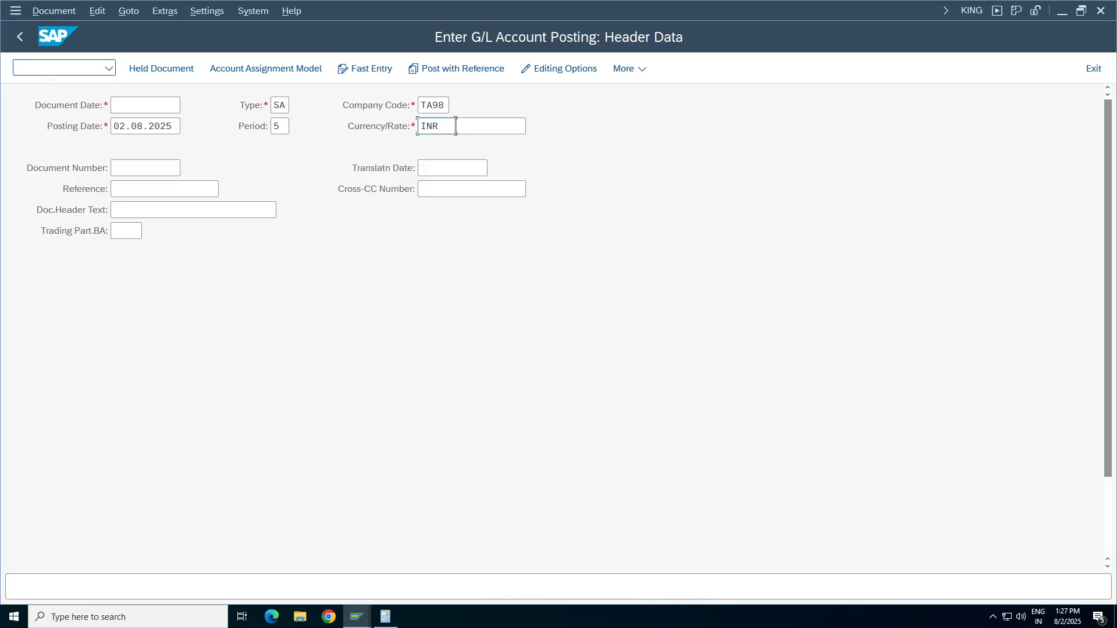
click(142, 105)
click(140, 129)
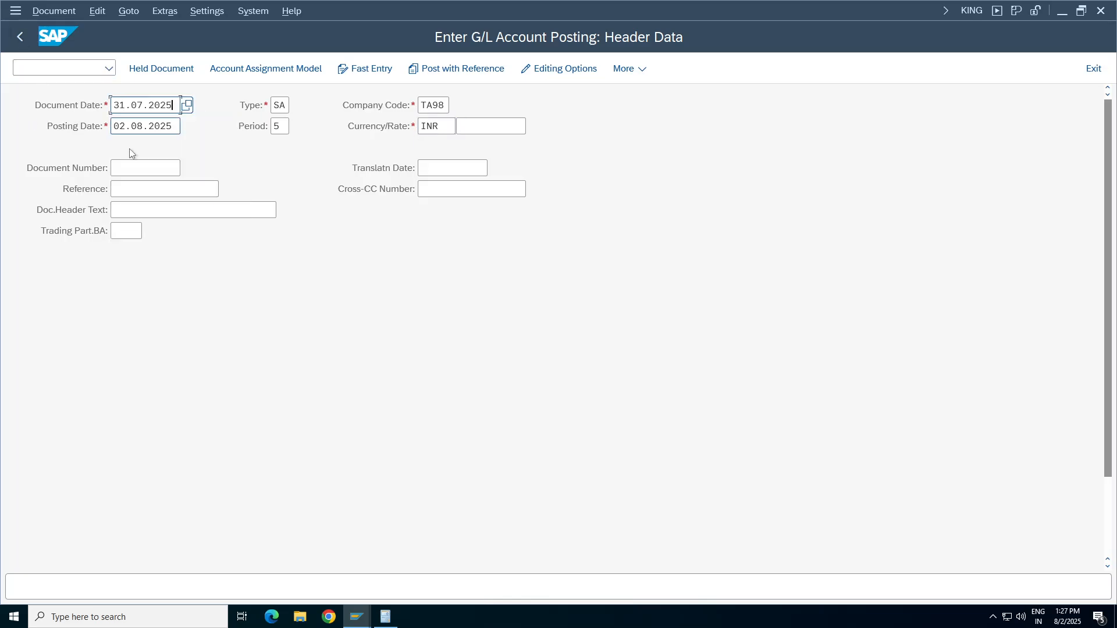
key(Tab)
key(Delete)
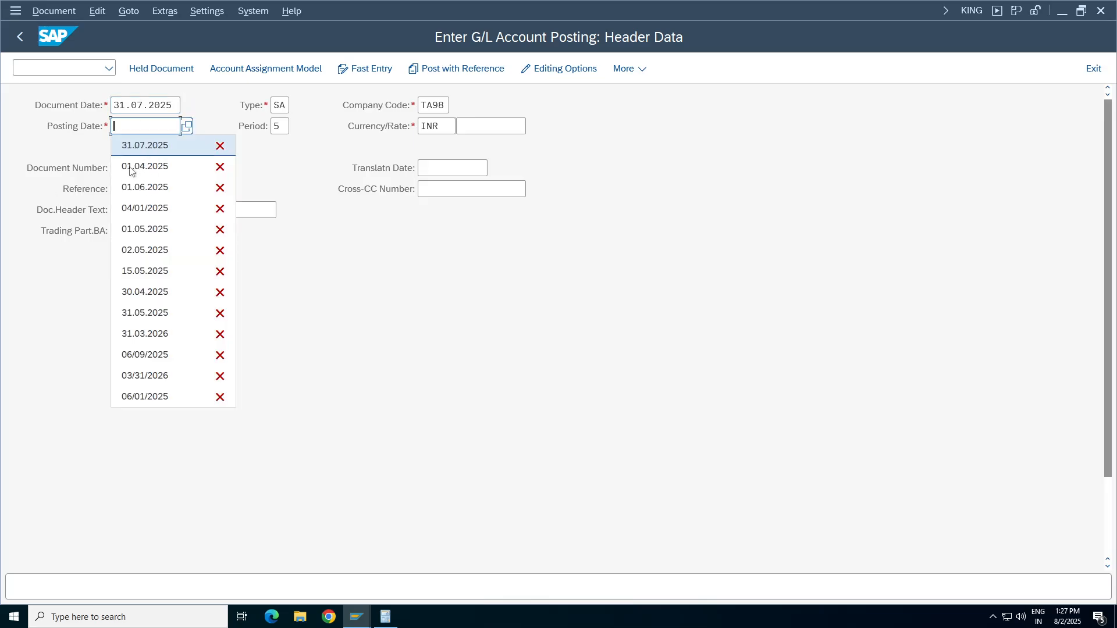
click(165, 146)
- Enter FC TEST as both the reference and the document header text of the posting
key(Tab)
key(Tab)
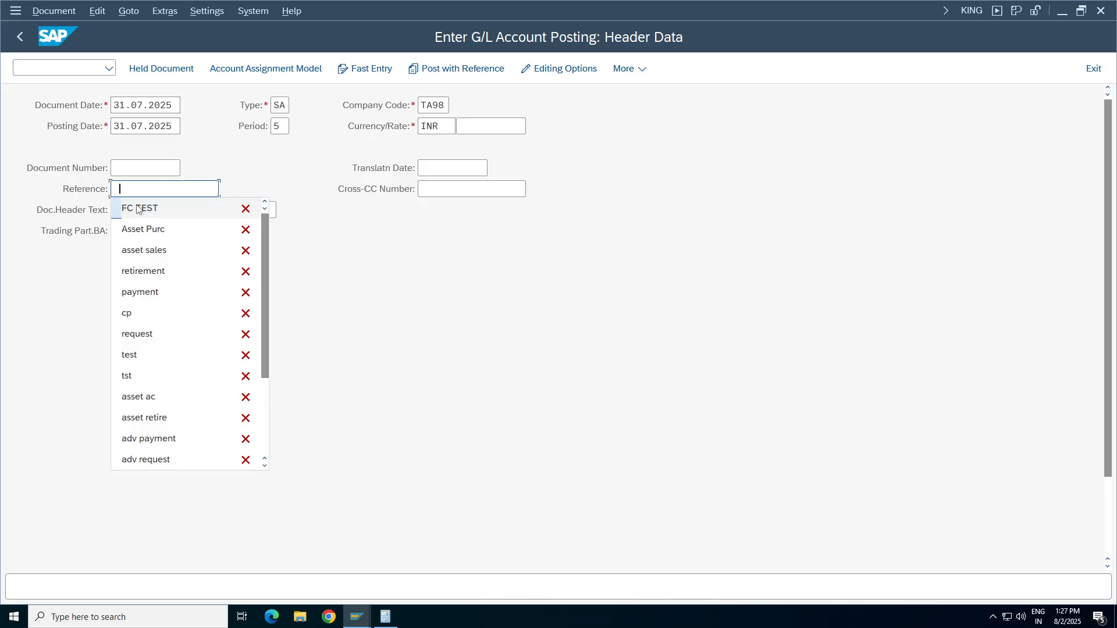
click(138, 205)
key(Tab)
click(133, 169)
click(135, 210)
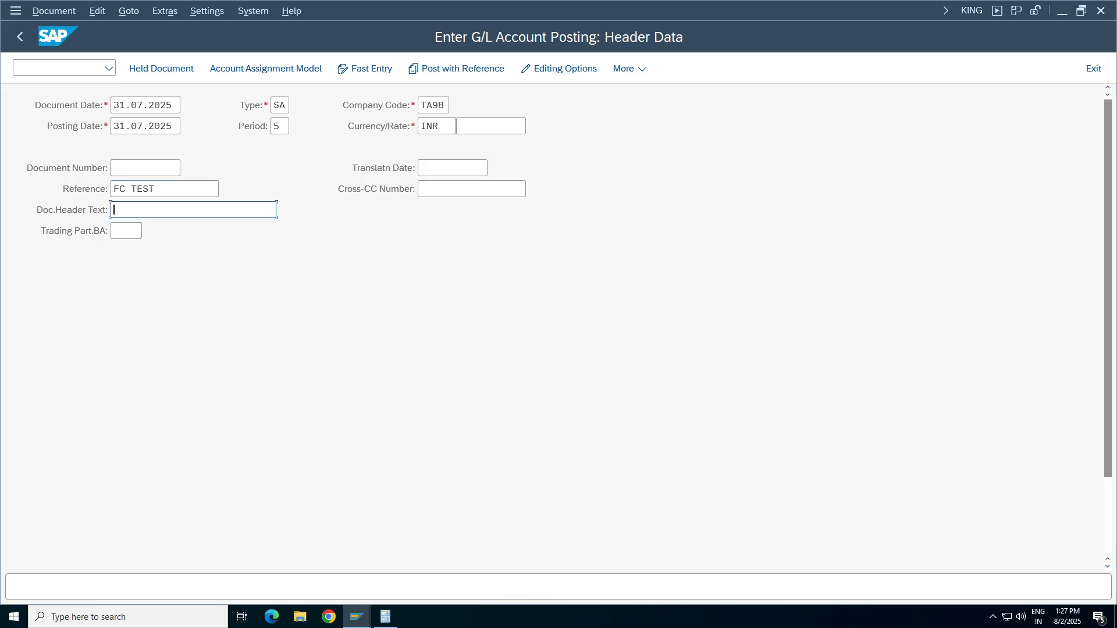
click(134, 230)
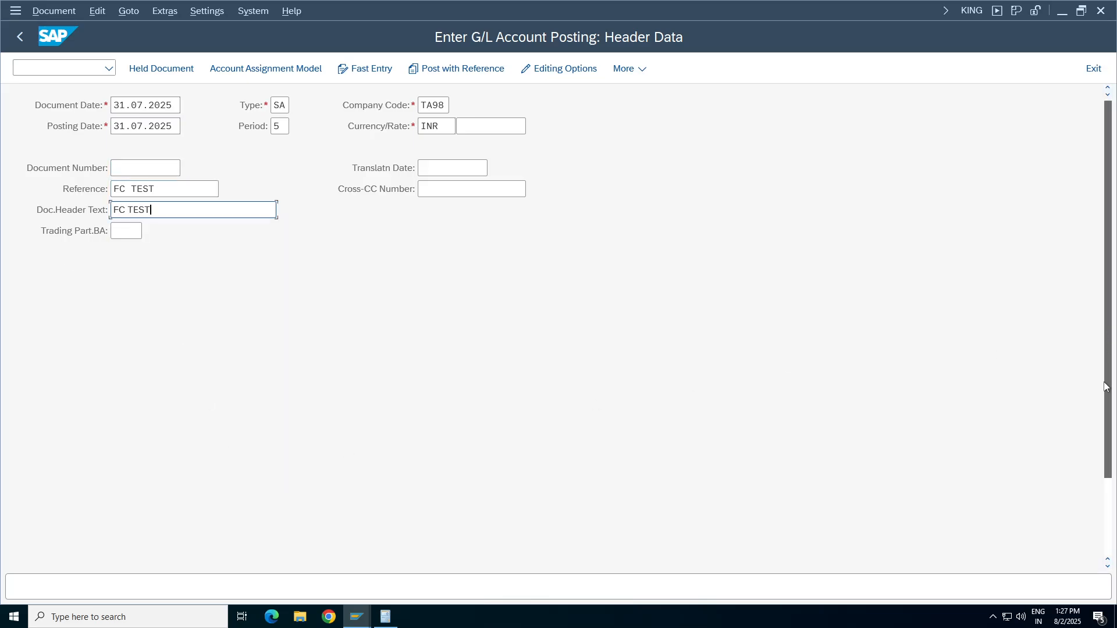
- Enter account 3000 with posting key 40 as the first line item and accept the period adjustment
scroll(174, 454, down, 2)
click(183, 550)
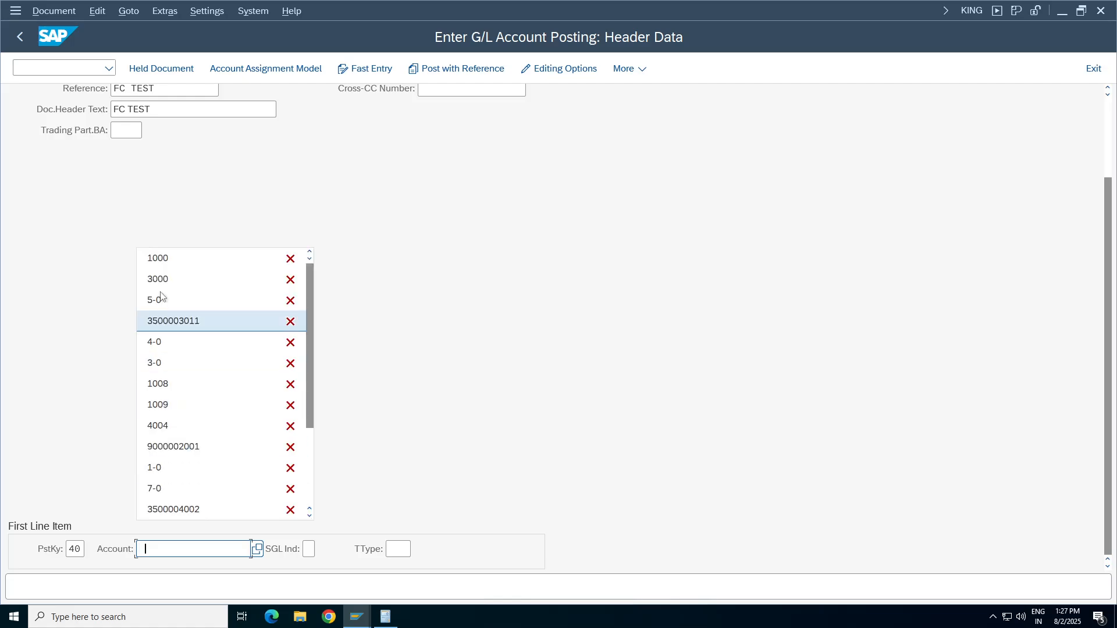
click(162, 284)
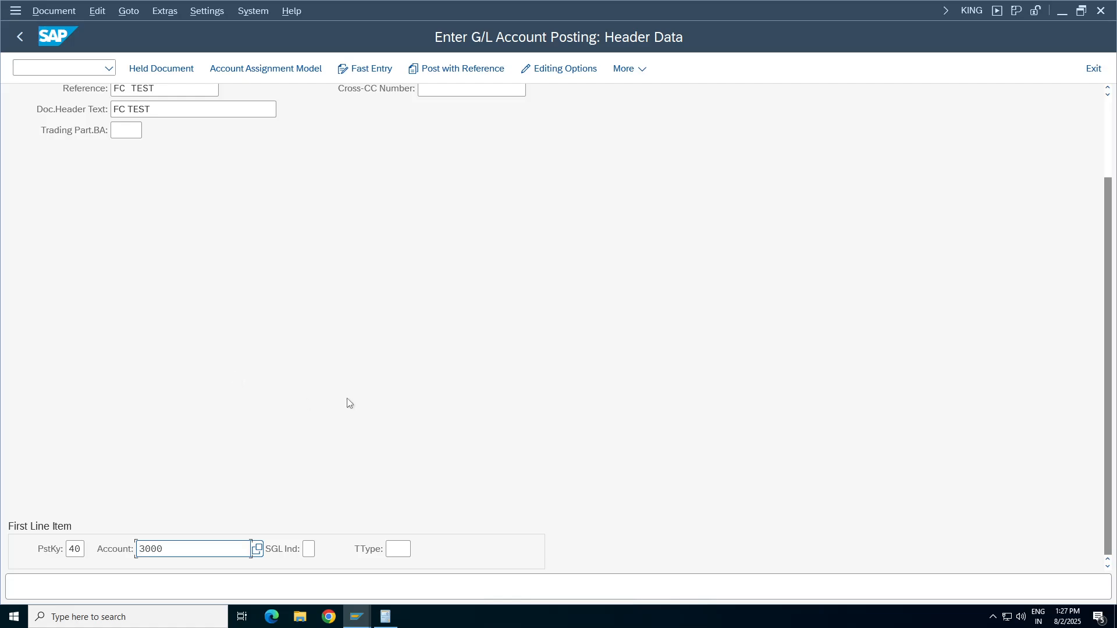
key(Return)
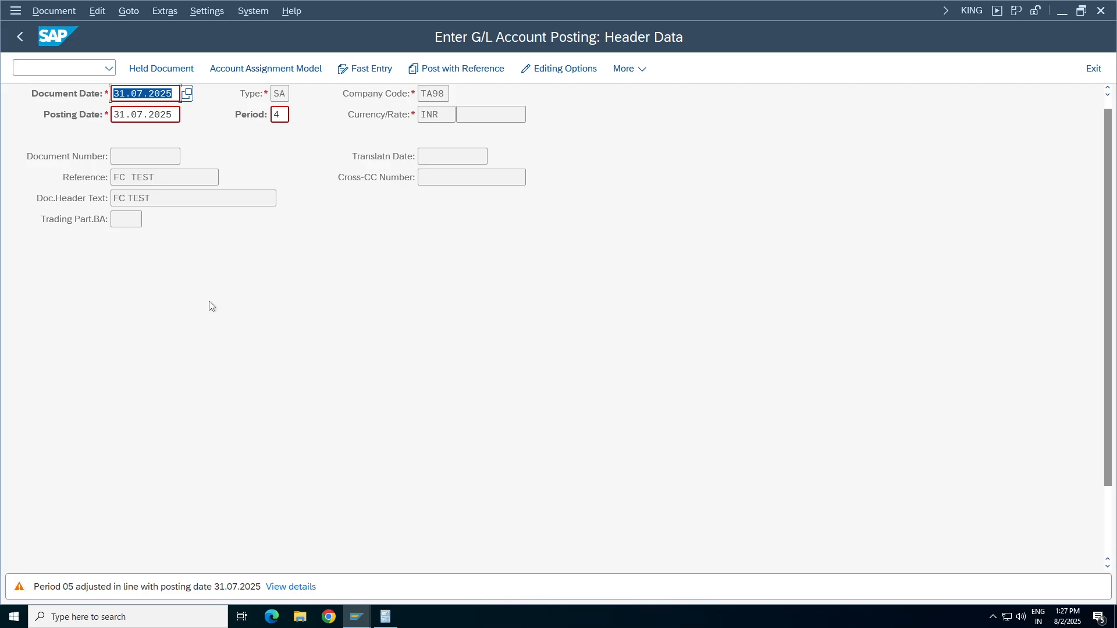
key(Return)
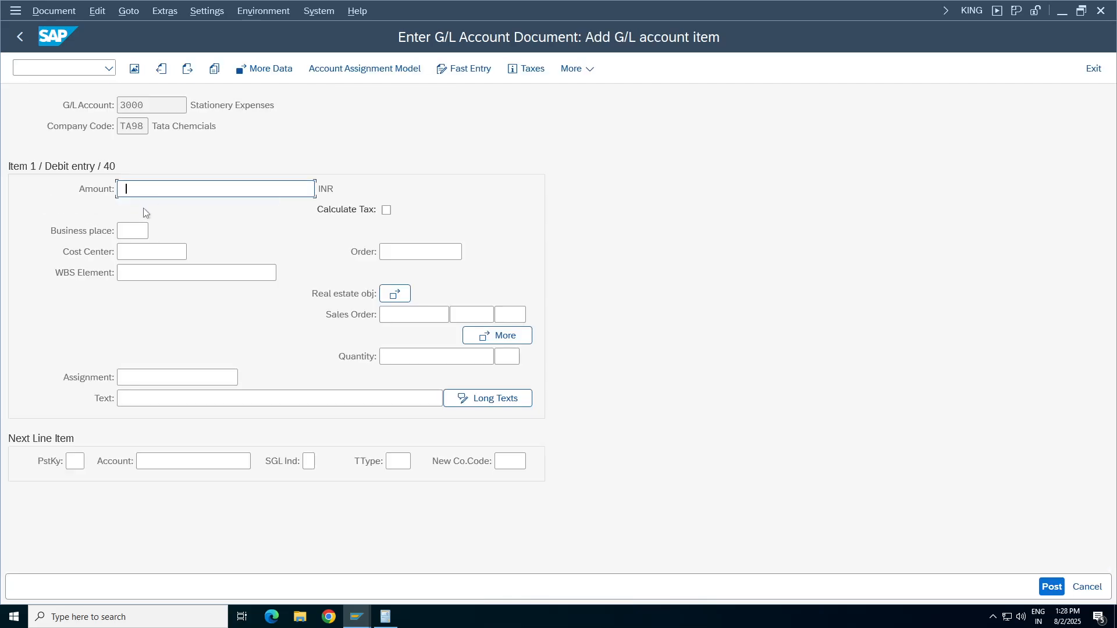
- Fill the debit item with amount 100 INR, cost center 100100 and text "stationery exp"
key(BackSpace)
text(100)
click(146, 251)
text(100100)
click(155, 398)
key(space)
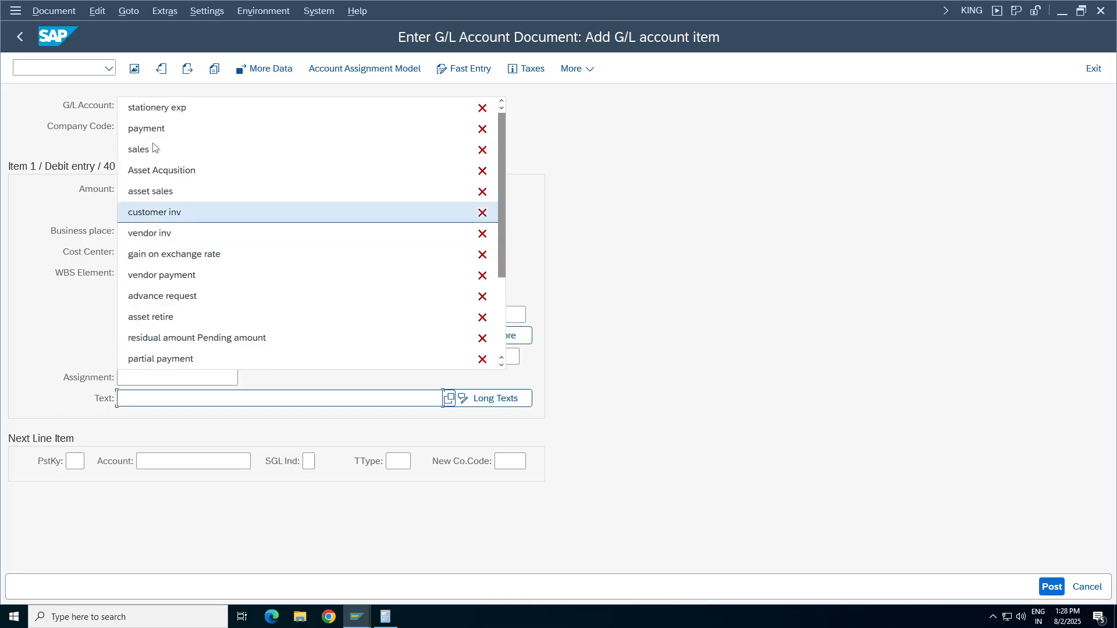
click(140, 109)
- Add the next line item with posting key 50 and account 1000
click(75, 460)
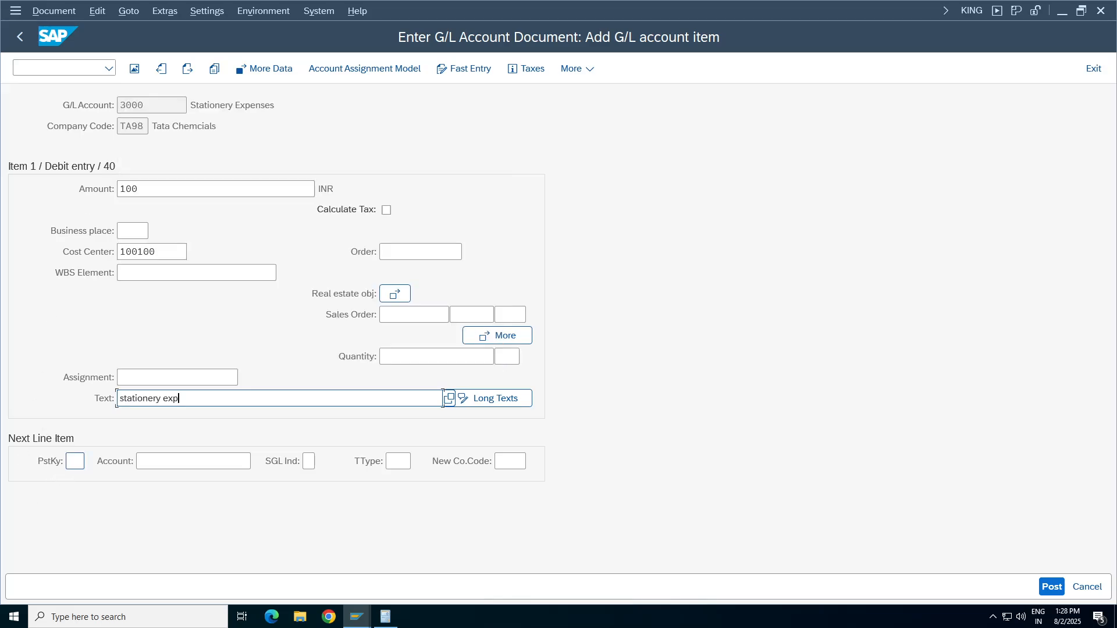
click(72, 500)
click(250, 461)
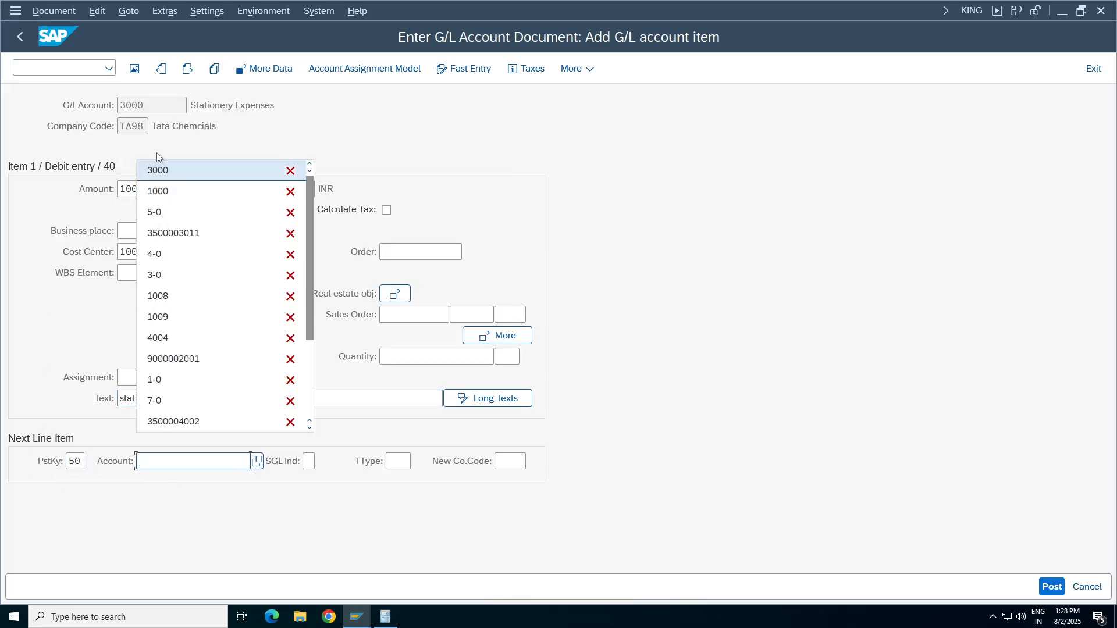
click(152, 189)
key(Return)
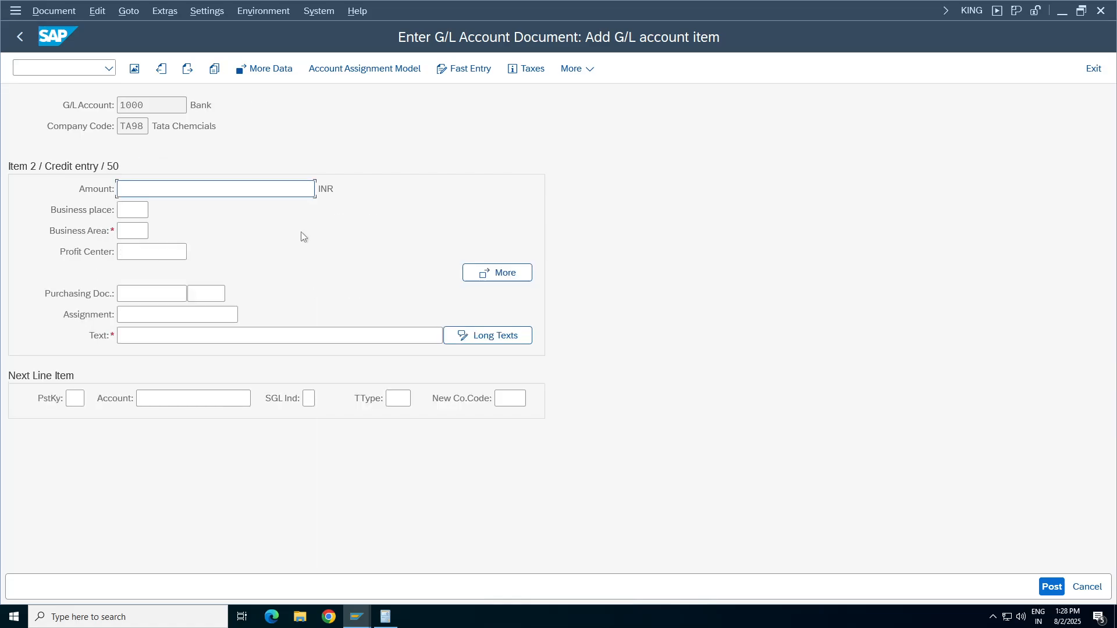
- Fill the bank credit item with amount 100 INR, business area TCHY and text "stationery exp"
click(249, 190)
click(157, 211)
key(Tab)
click(136, 251)
click(145, 336)
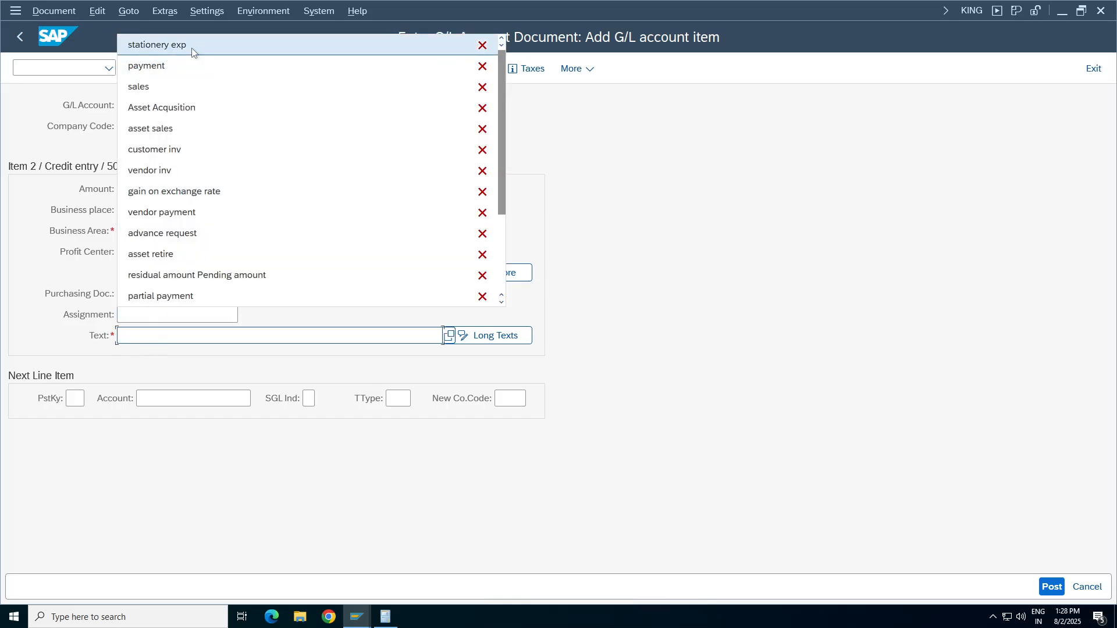
click(175, 46)
- Simulate the G/L account document and post it
click(54, 10)
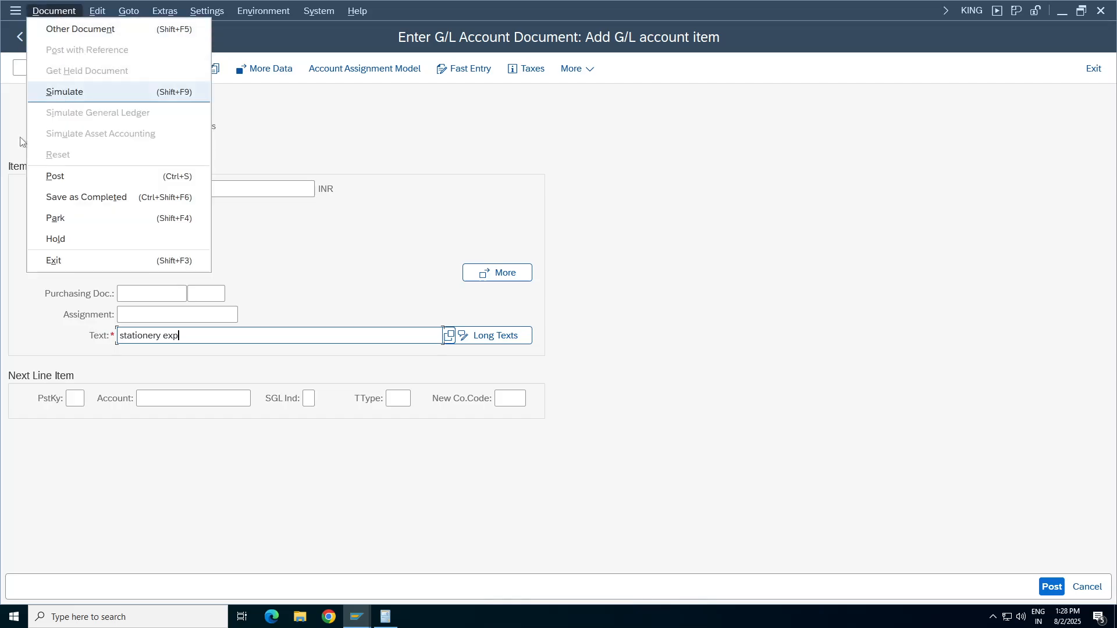
click(67, 95)
click(1053, 586)
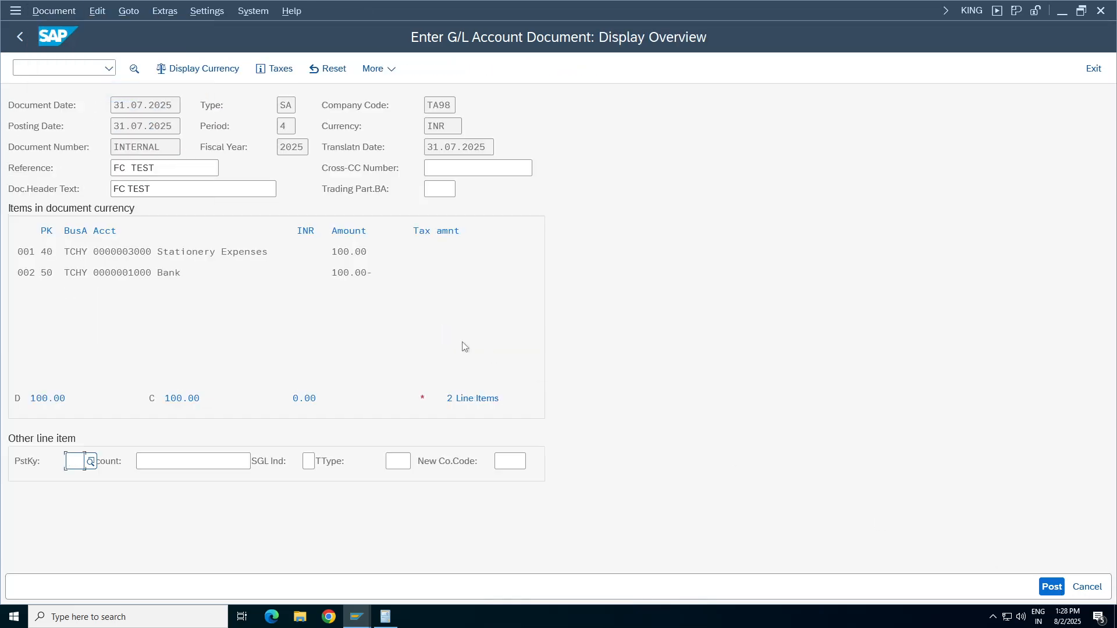
- Display the newly posted document and check its document currency
click(54, 10)
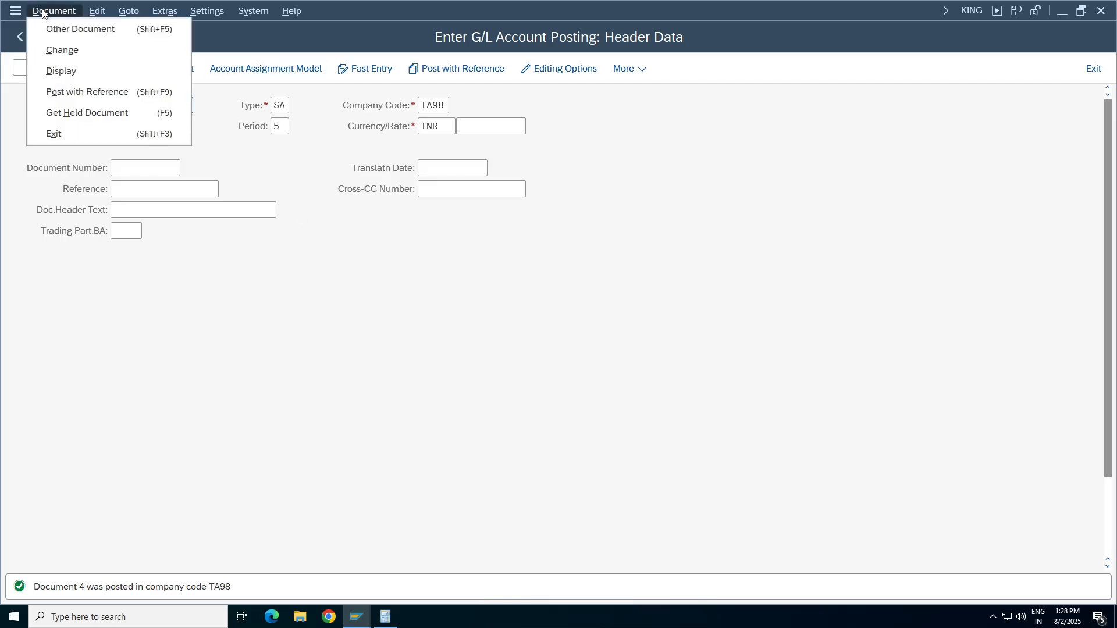
click(53, 70)
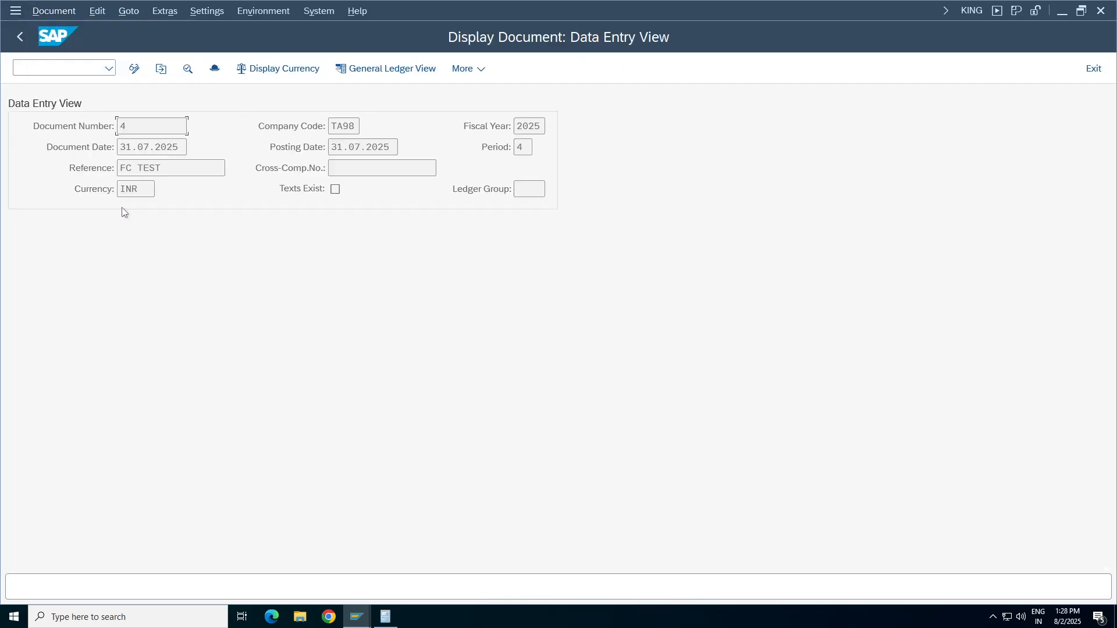
drag(144, 189, 55, 186)
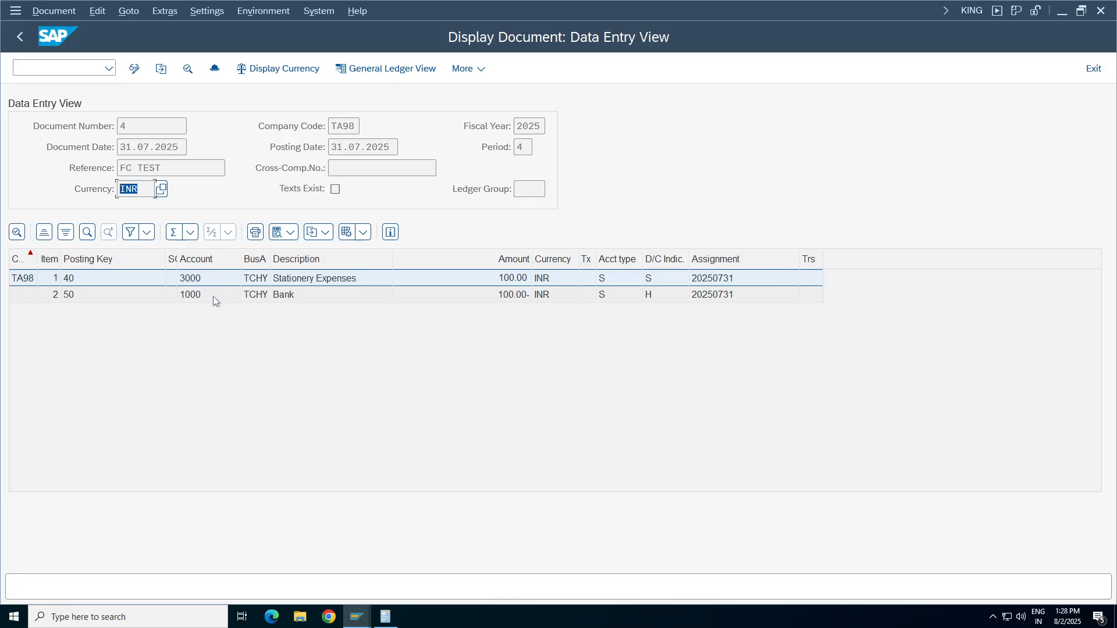
- Show the new document's line items in group currency and check the converted bank item amount
click(263, 70)
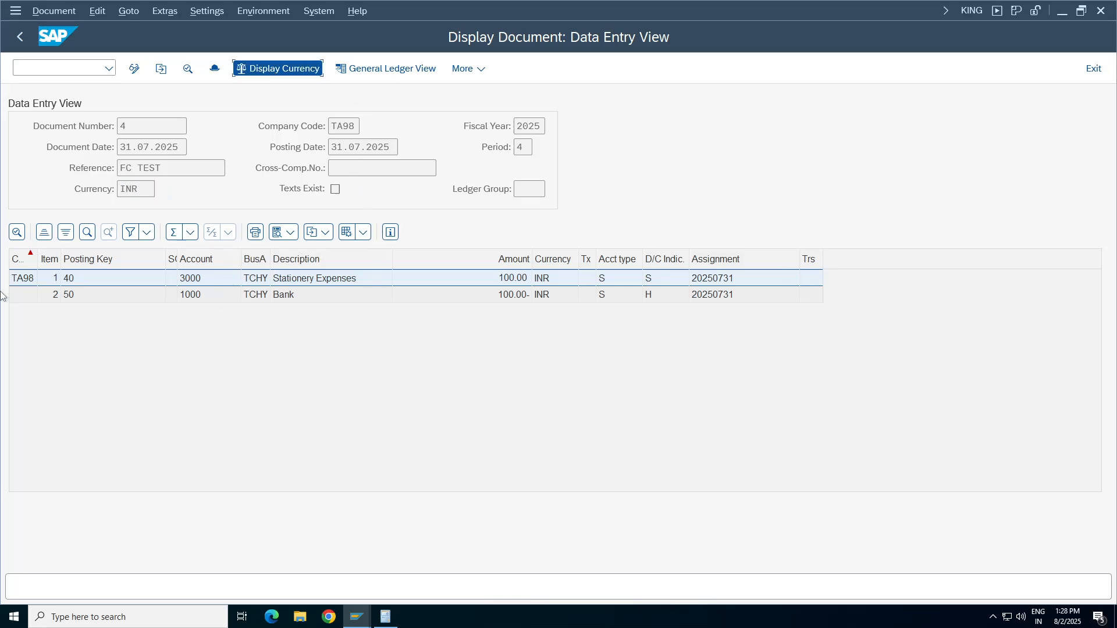
click(291, 337)
click(387, 396)
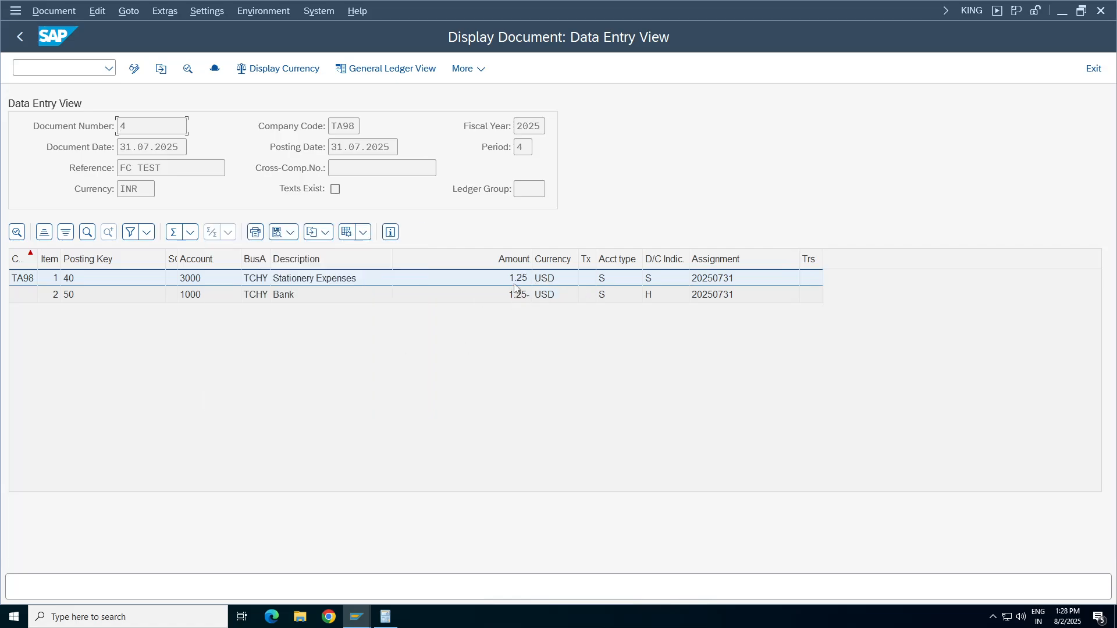
click(454, 296)
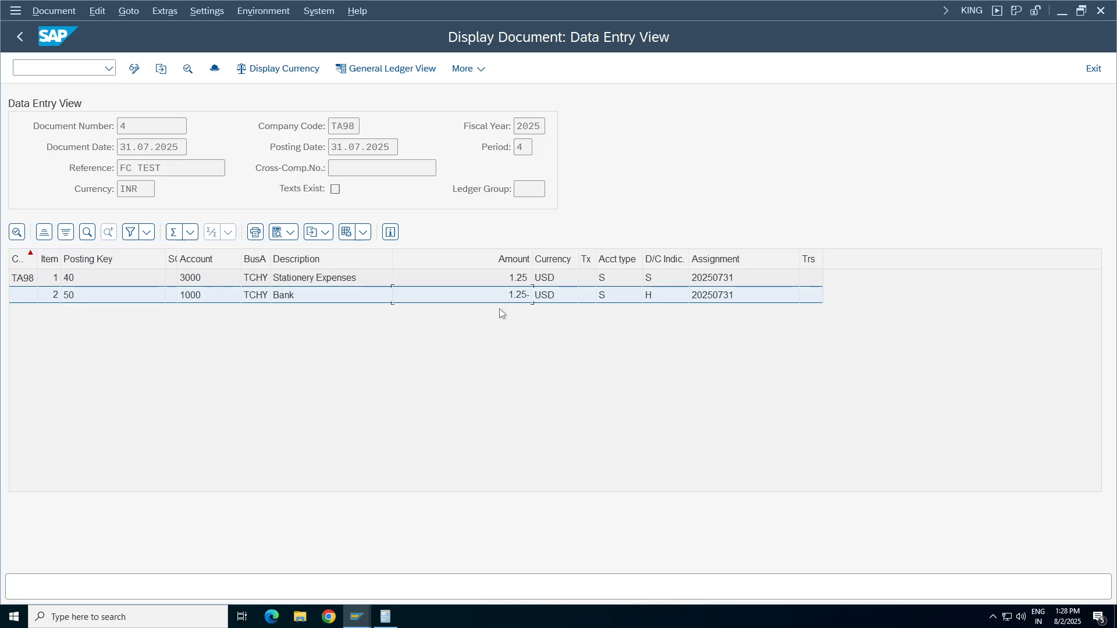
- Review the document header details, close them and return to the Currency Exchange Rates session
click(220, 71)
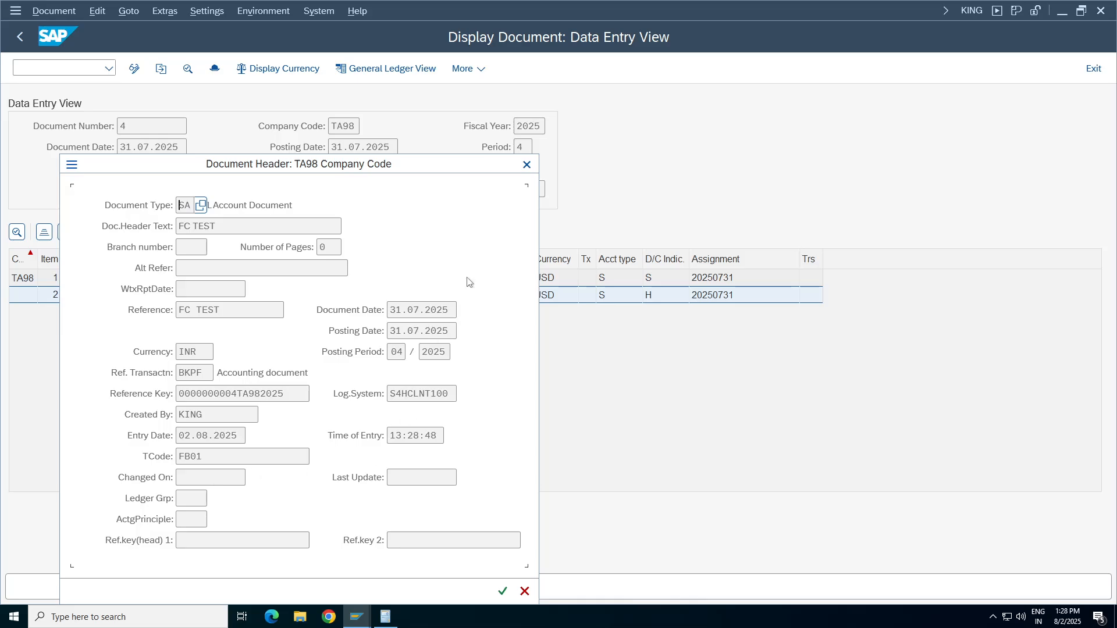
click(527, 164)
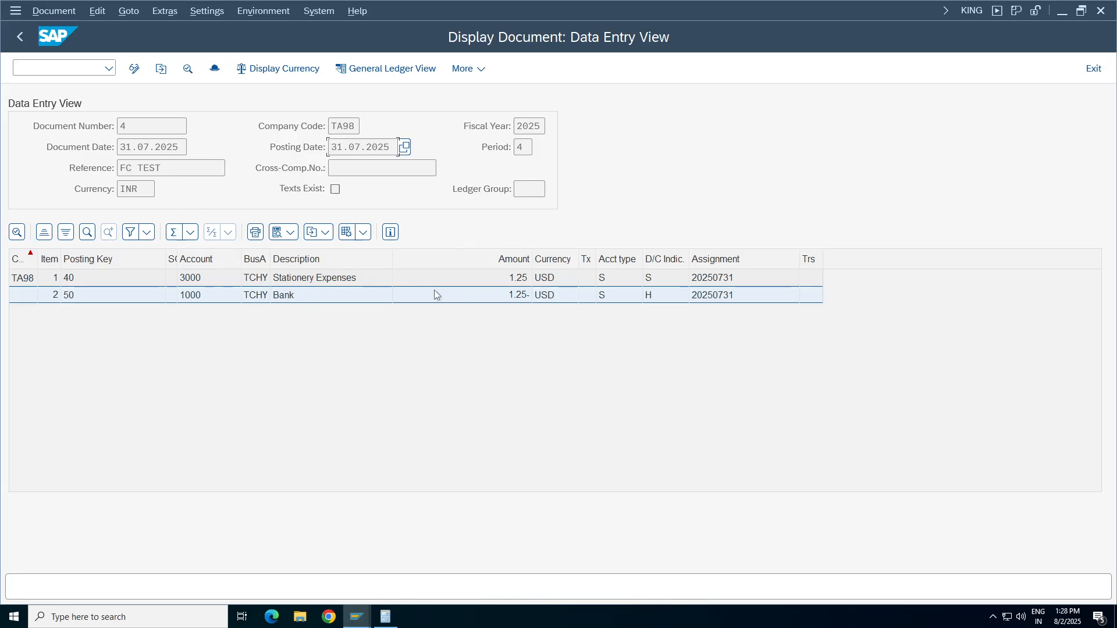
click(357, 616)
click(264, 568)
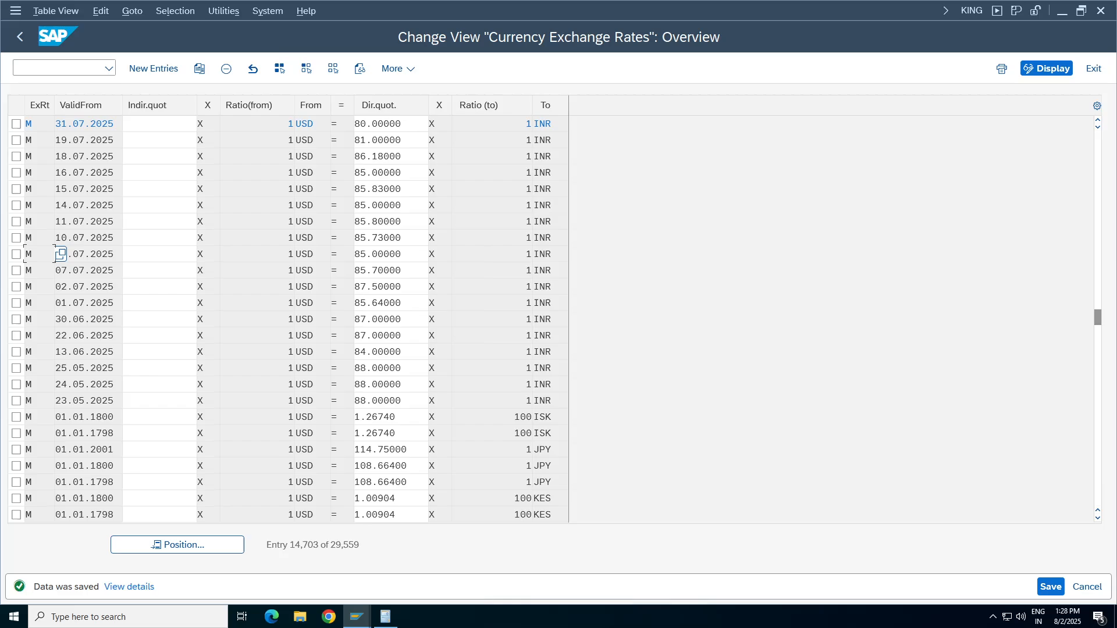
- Position the exchange rates table at rate type M, from currency INR to currency USD
click(184, 550)
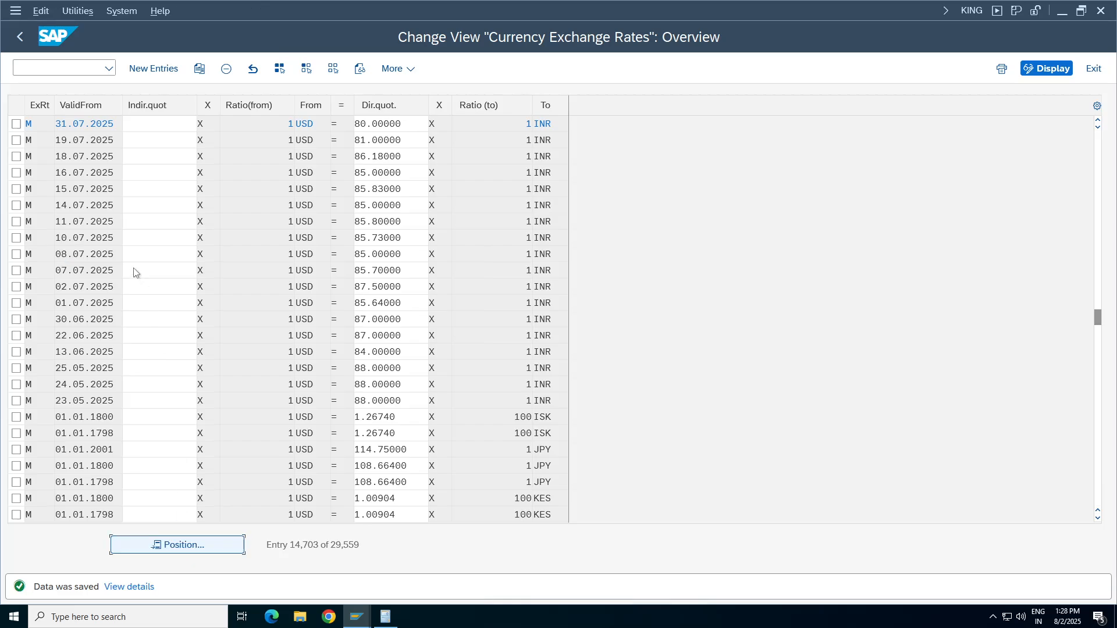
click(201, 235)
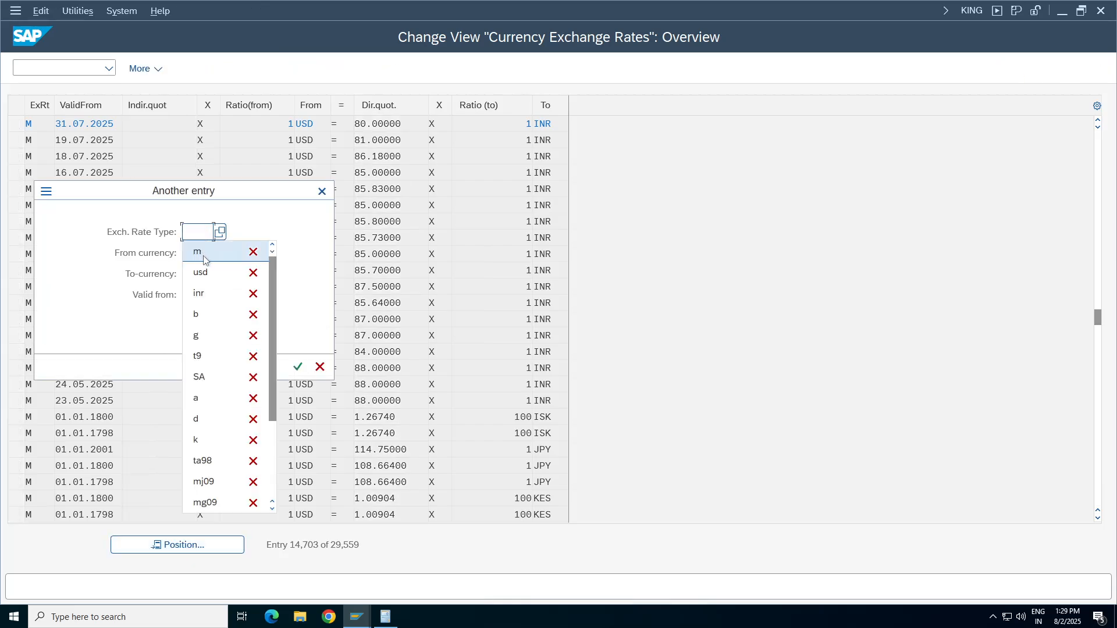
click(200, 252)
click(210, 253)
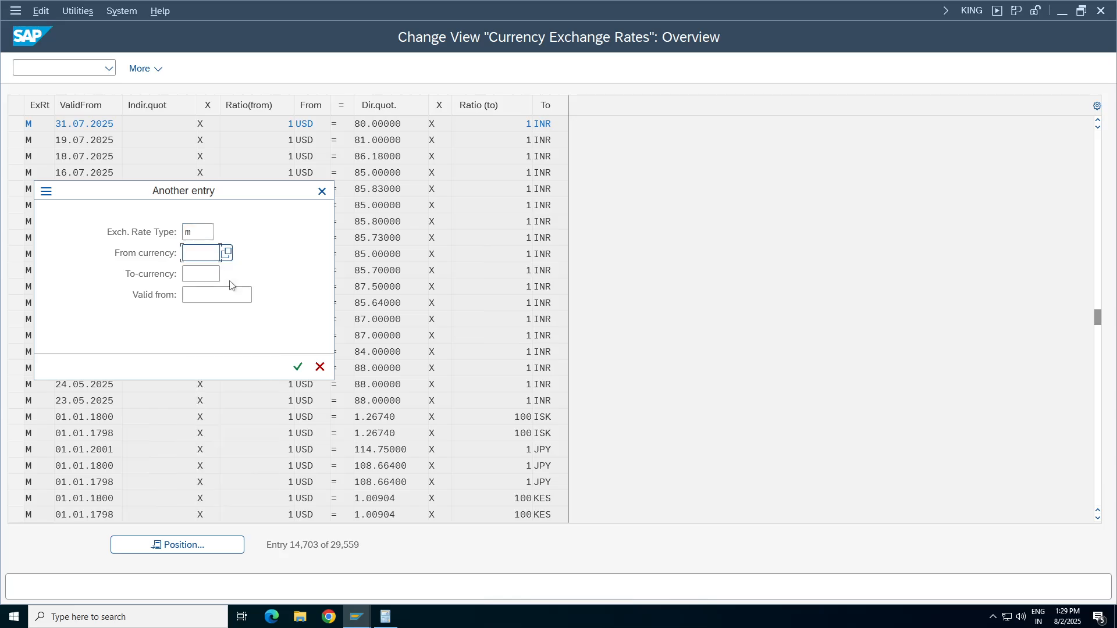
text(inr)
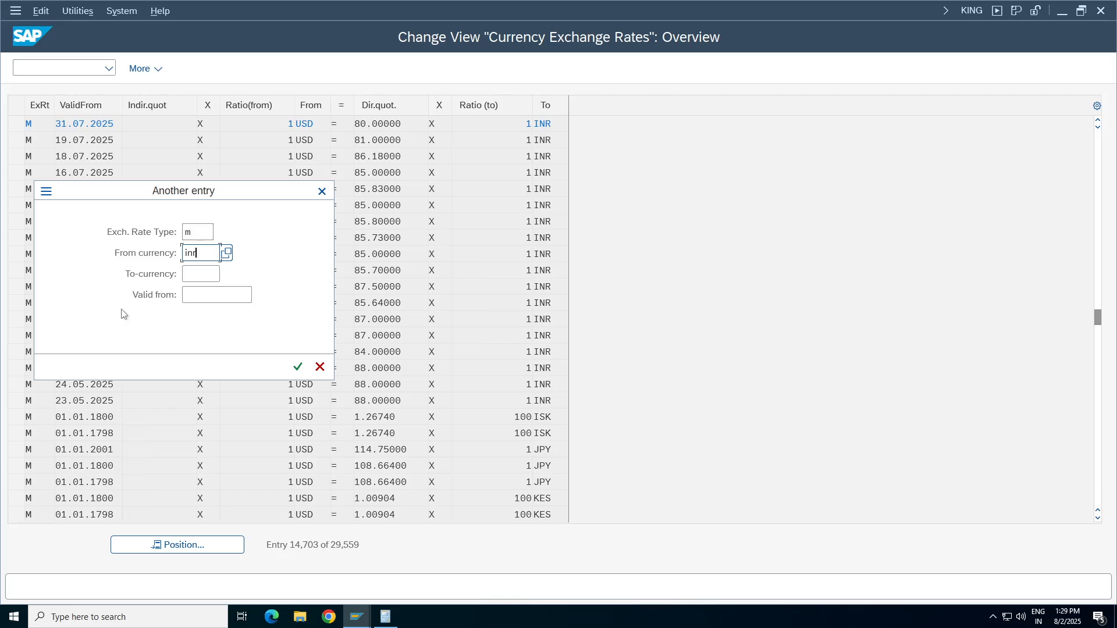
key(Tab)
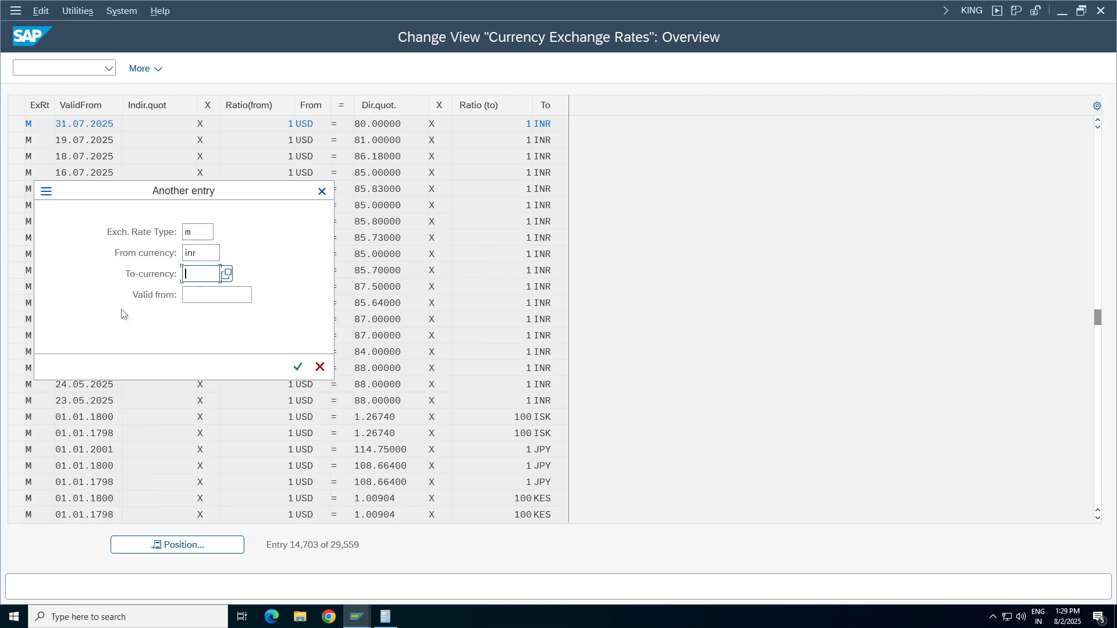
text(usd)
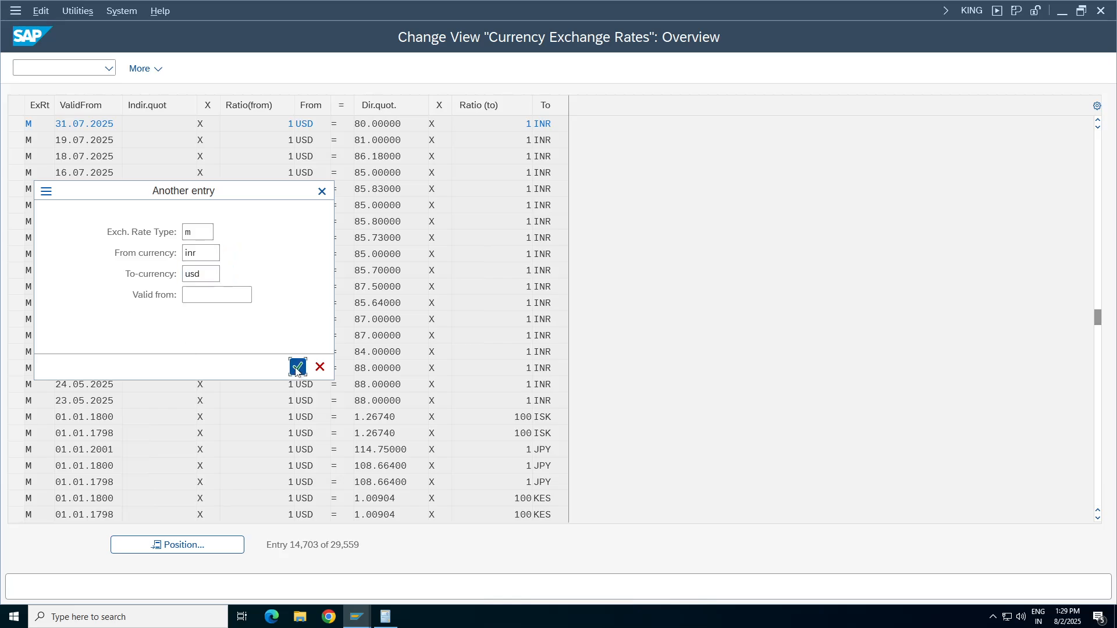
click(298, 367)
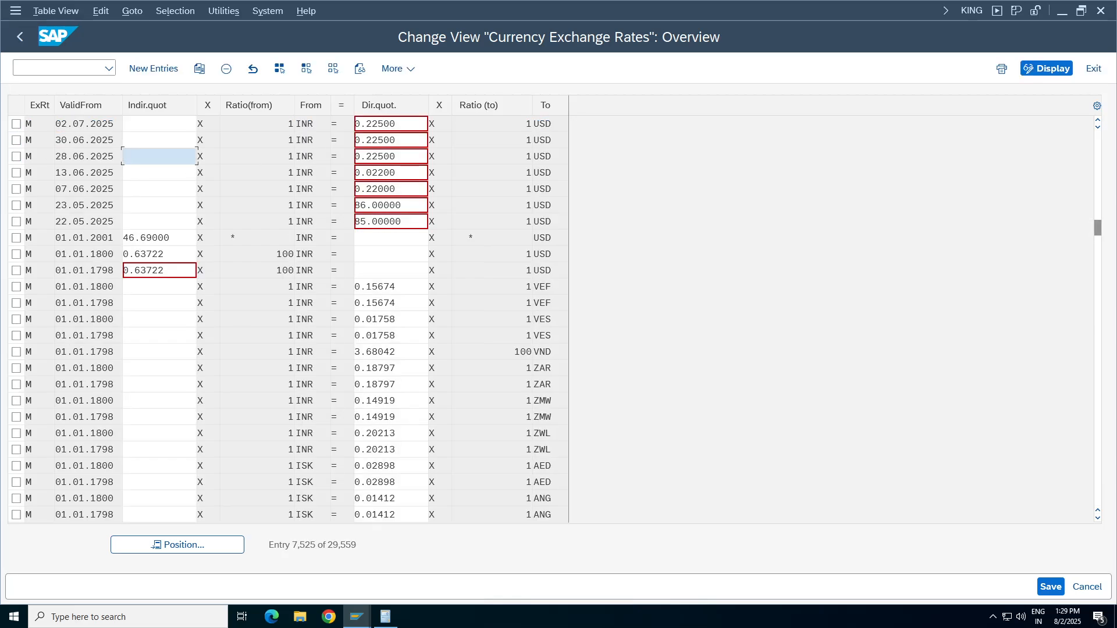
- Review the displayed INR document's amounts and the Ledger configuration session, and return to the Currency Exchange Rates session
click(357, 617)
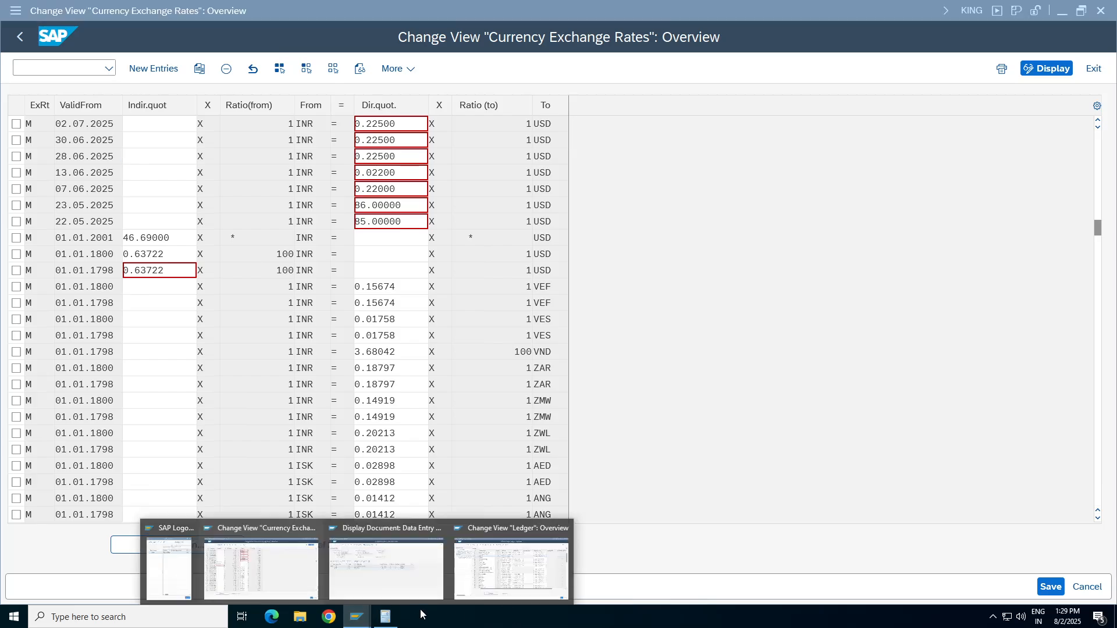
click(411, 544)
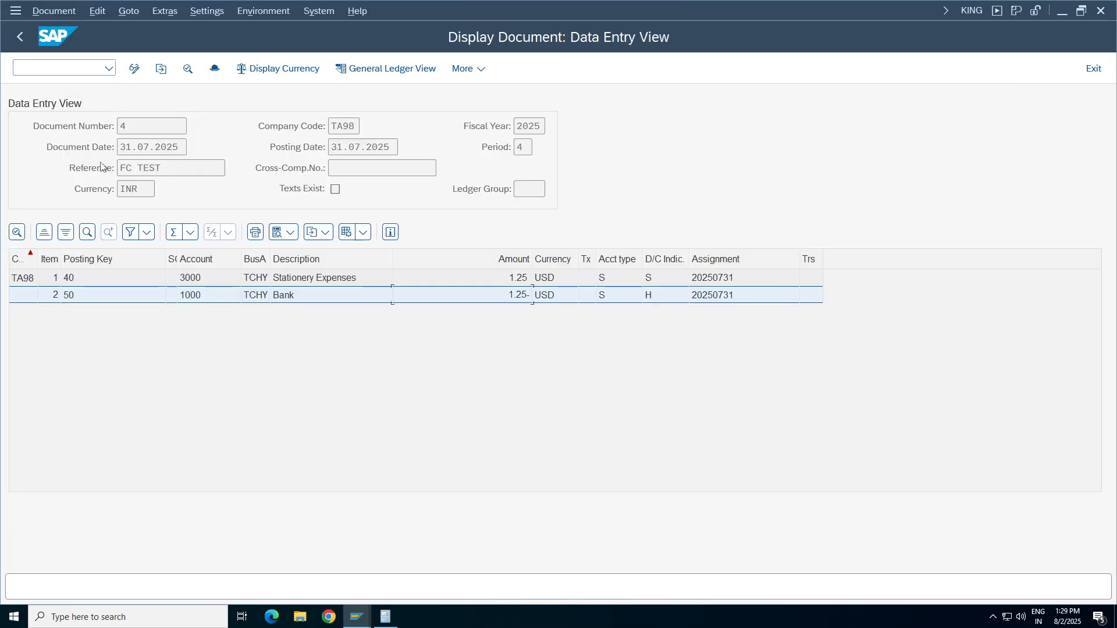
click(357, 617)
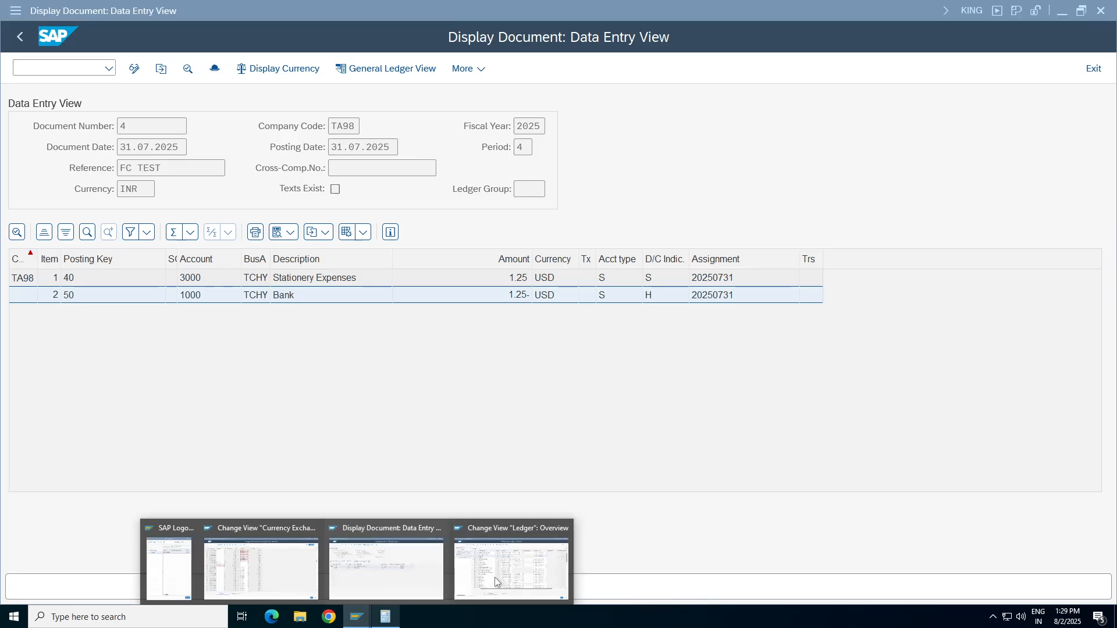
click(512, 558)
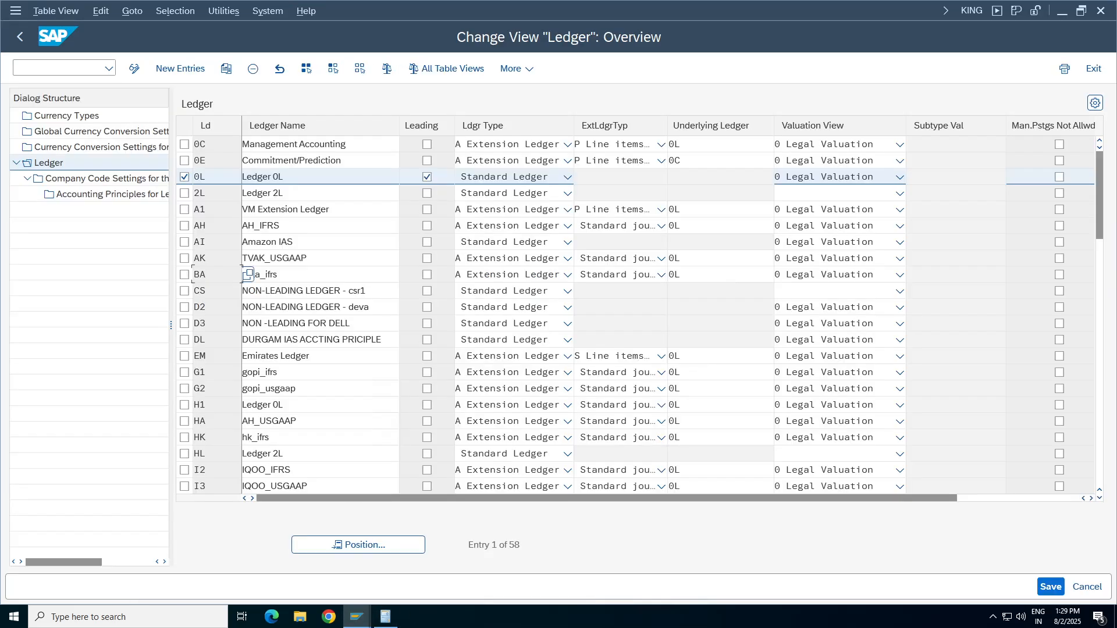
click(357, 617)
click(264, 576)
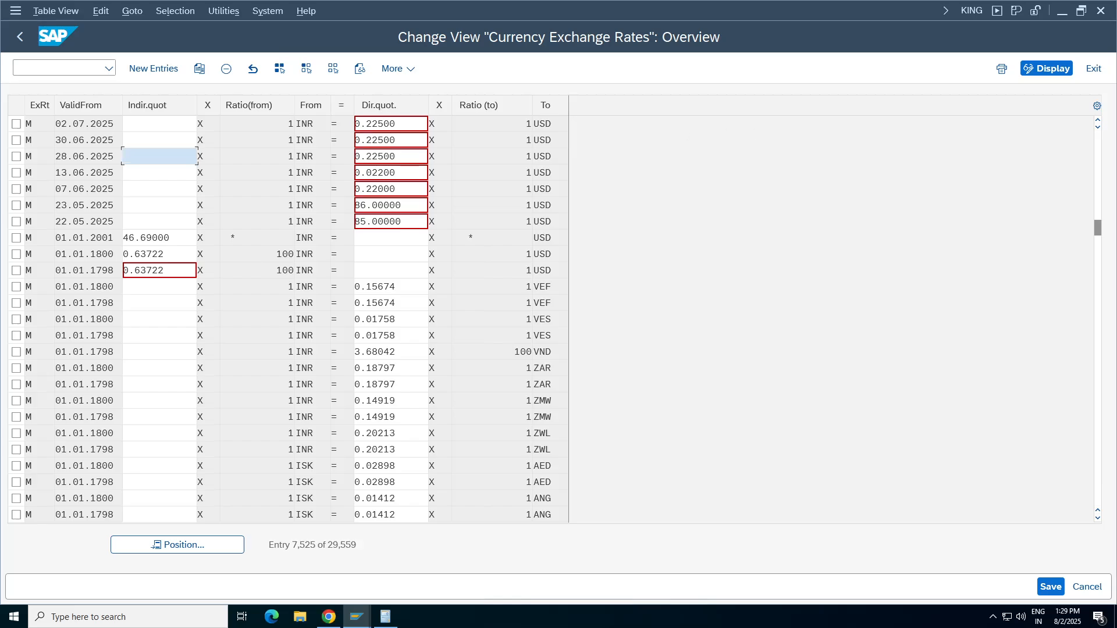
- Select the type M INR to USD entry dated 02.07.2025 and highlight its direct quotation
click(1098, 124)
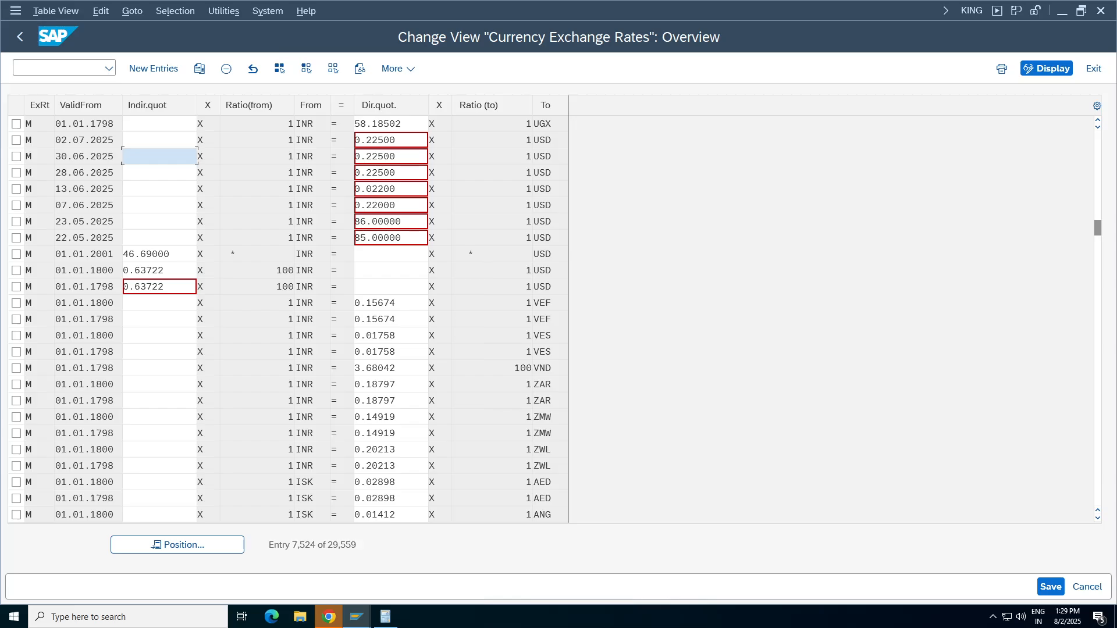
click(15, 142)
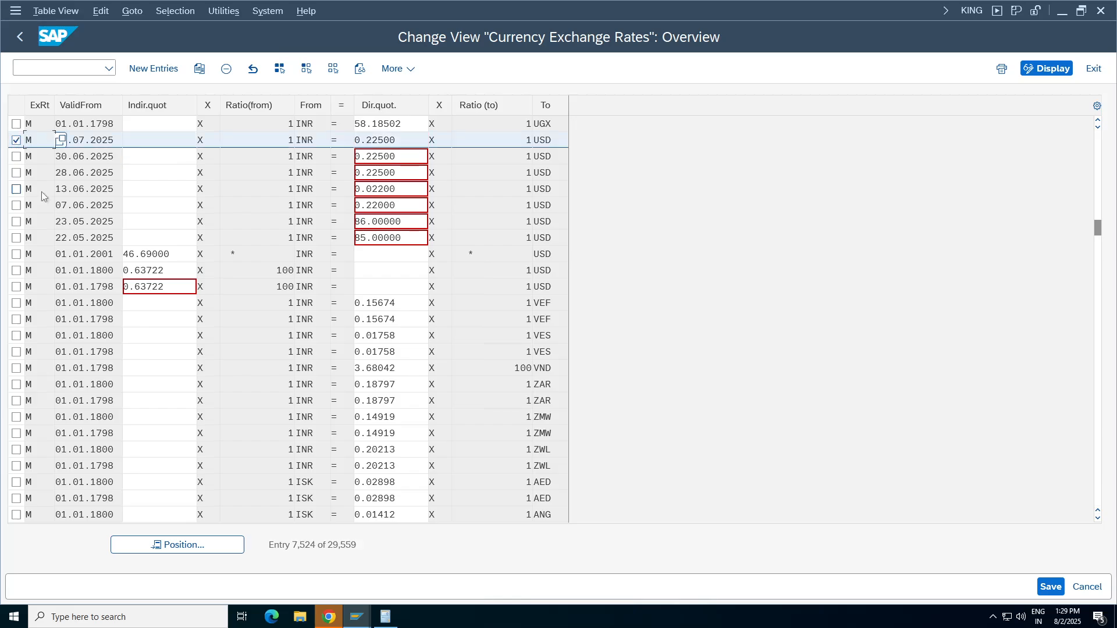
double_click(376, 140)
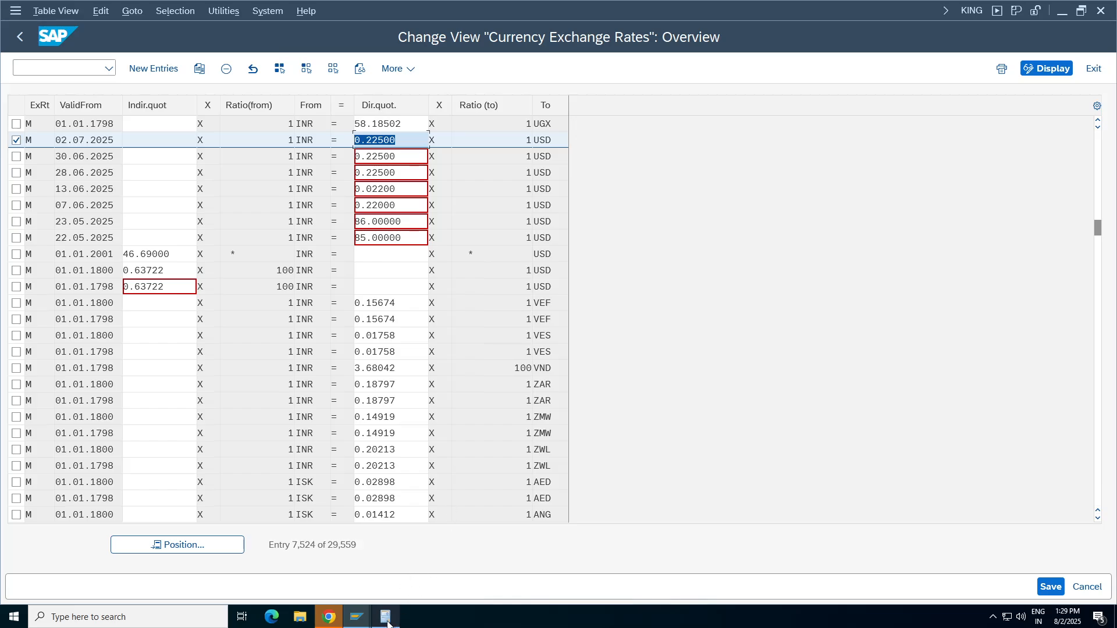
- Switch to Calculator and multiply 100 by the 0.22500 rate
click(356, 618)
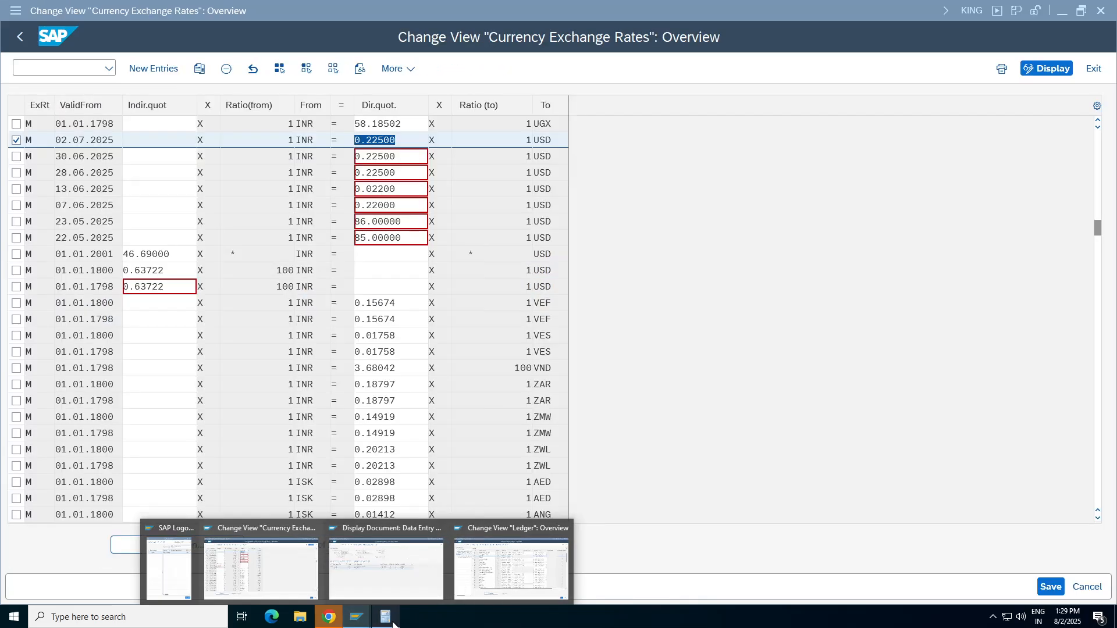
click(385, 617)
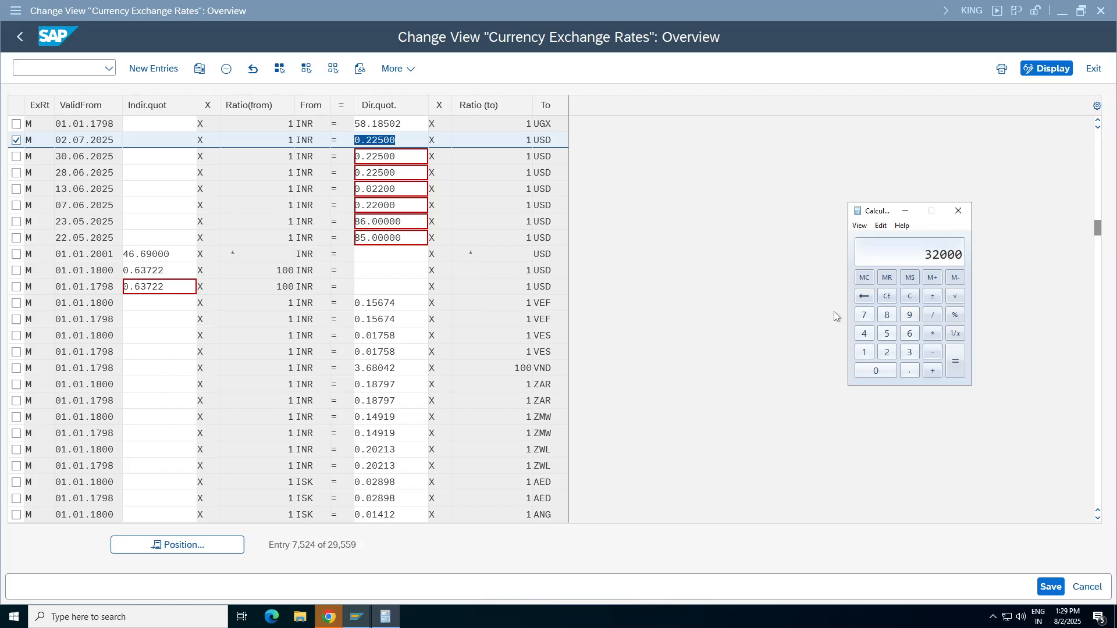
click(908, 297)
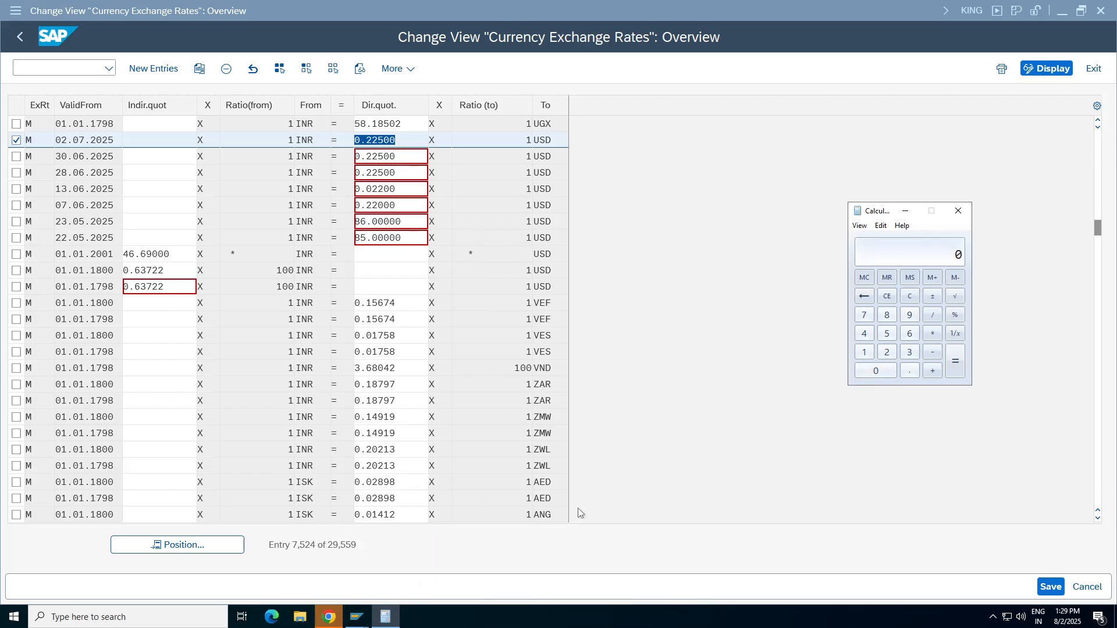
click(863, 353)
click(879, 370)
click(878, 369)
click(933, 333)
click(909, 371)
click(886, 352)
click(886, 352)
click(887, 334)
click(876, 371)
click(876, 370)
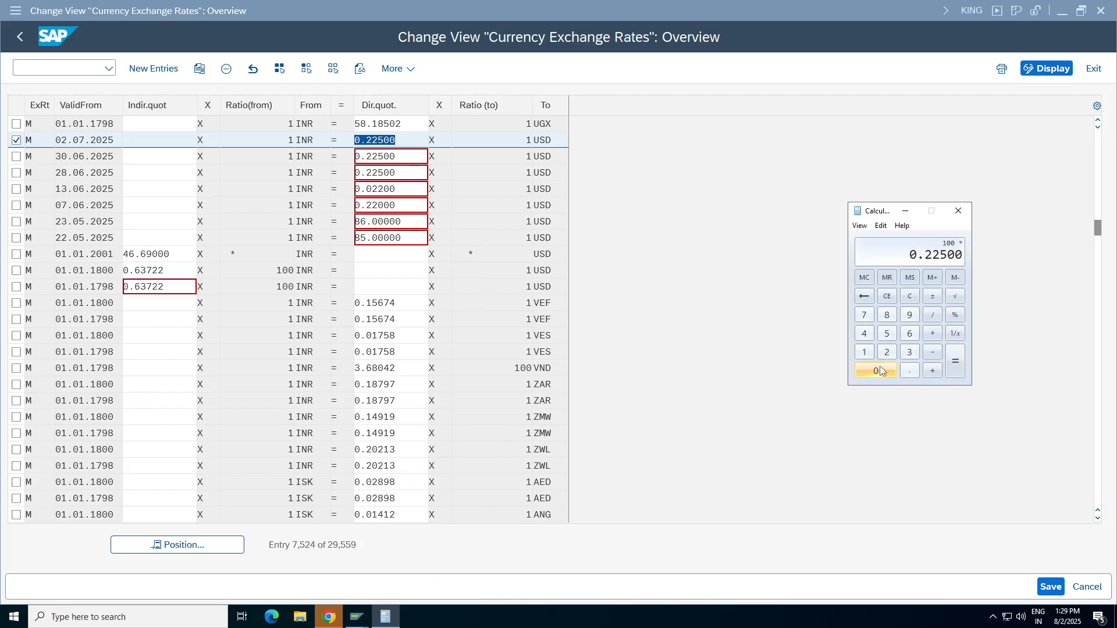
click(954, 364)
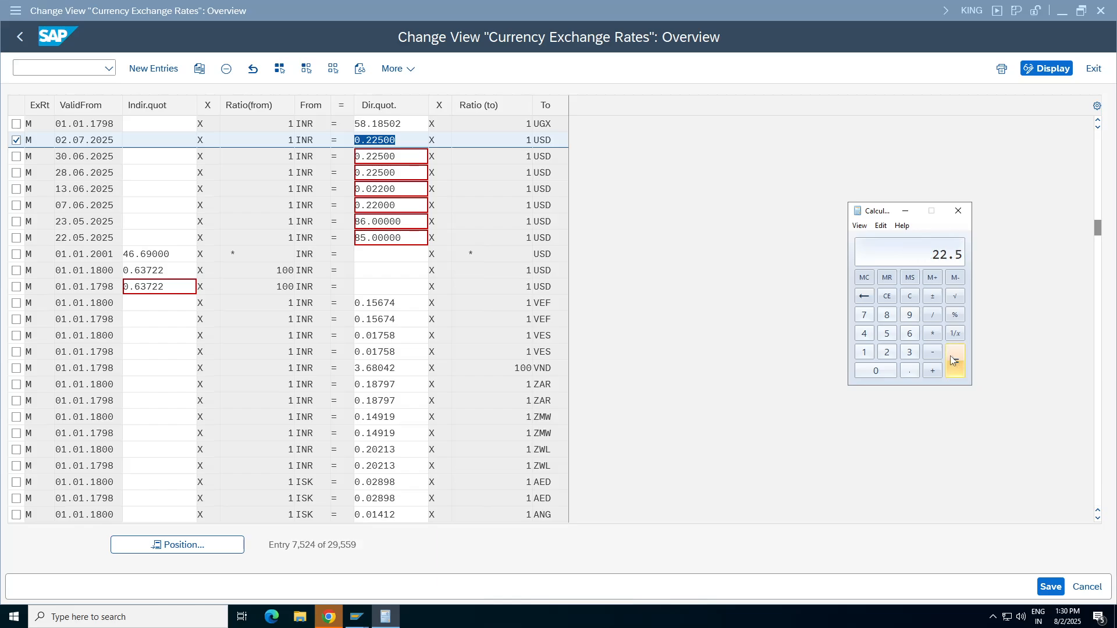
- Compare the calculated amount with the displayed document and the INR to USD rate, and clear Calculator
click(356, 617)
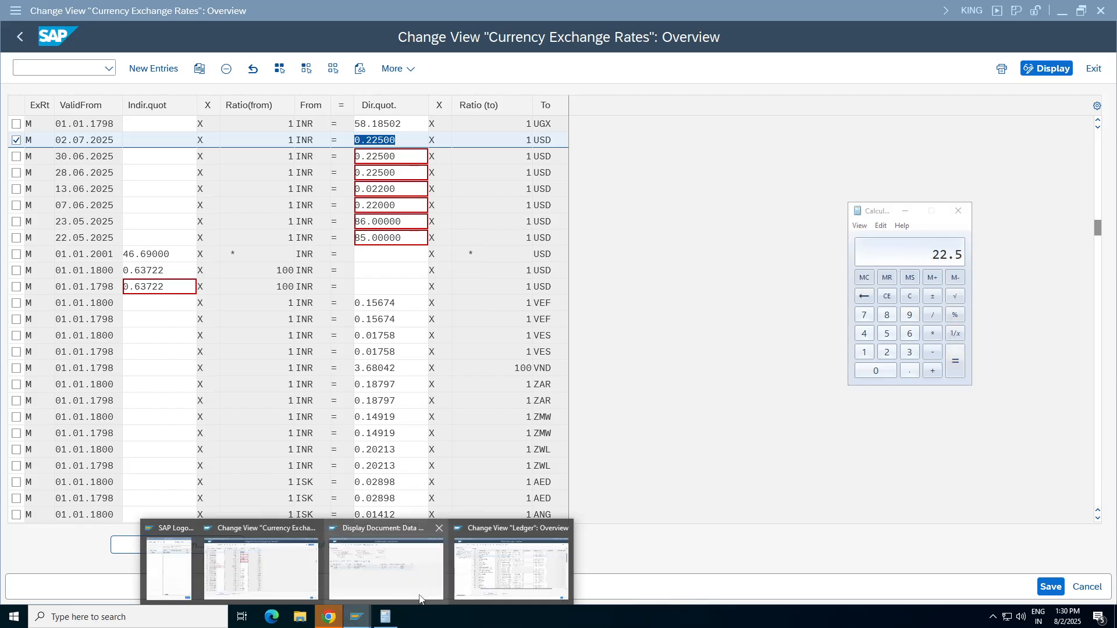
click(387, 579)
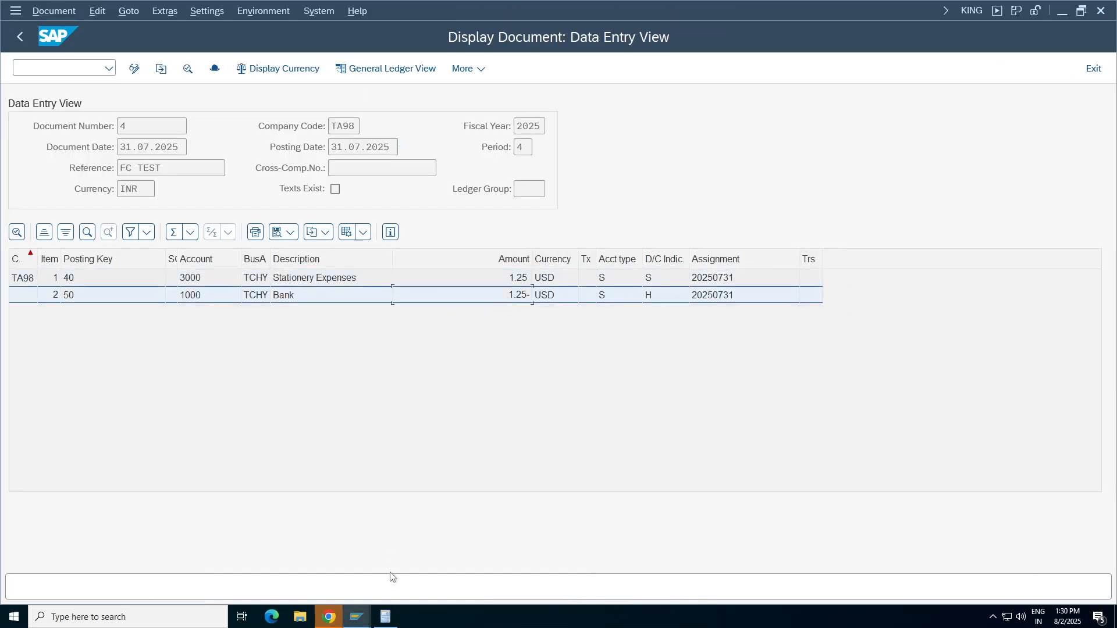
click(385, 617)
click(356, 618)
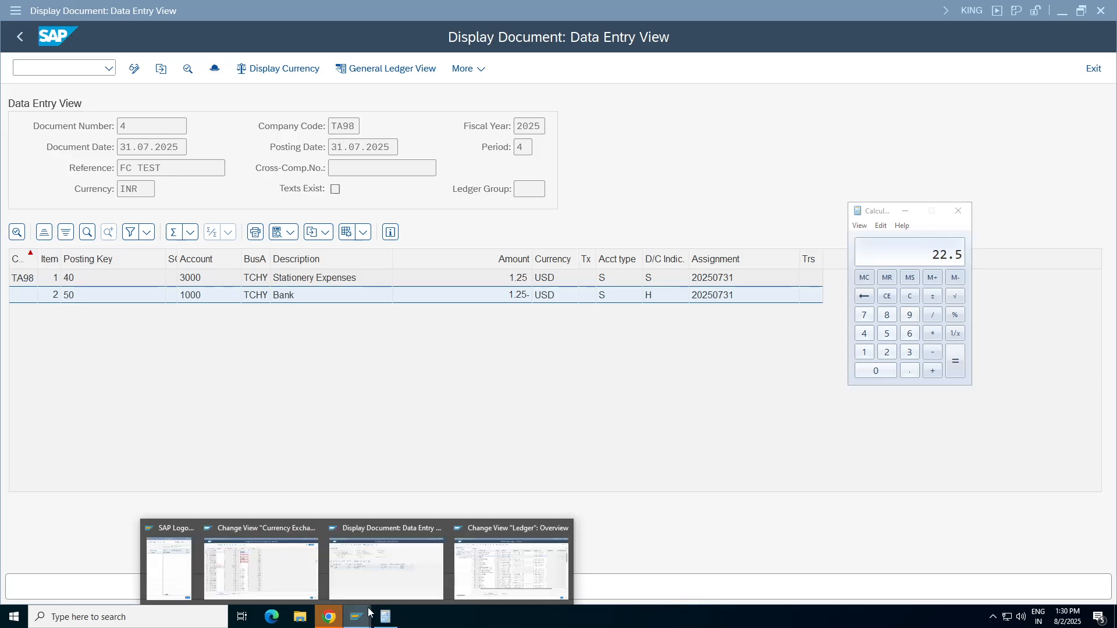
click(287, 577)
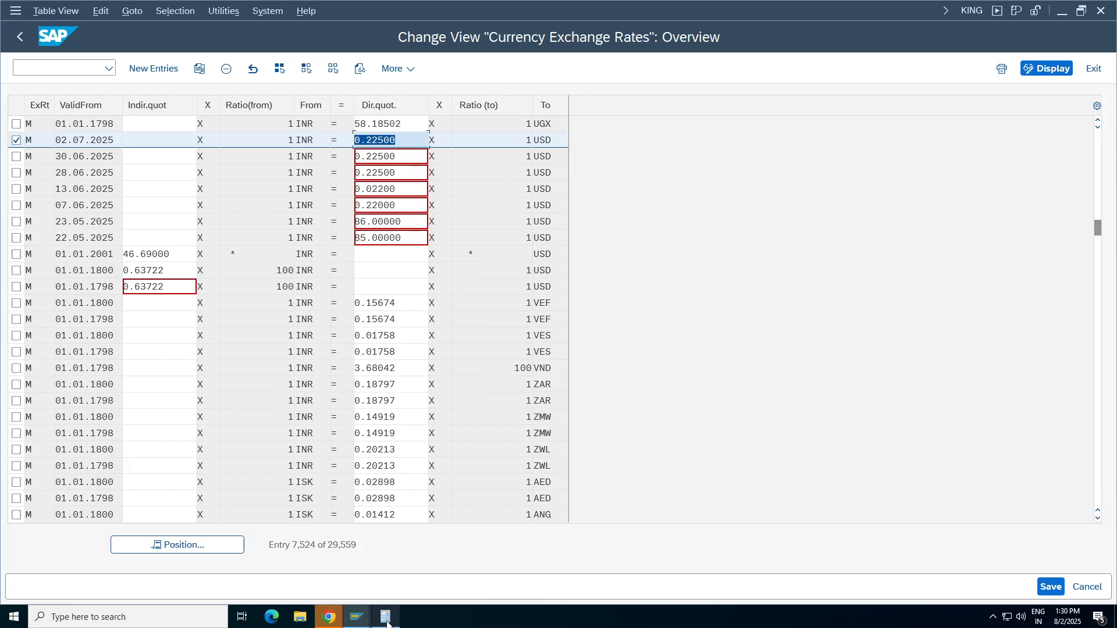
mouse_move(388, 624)
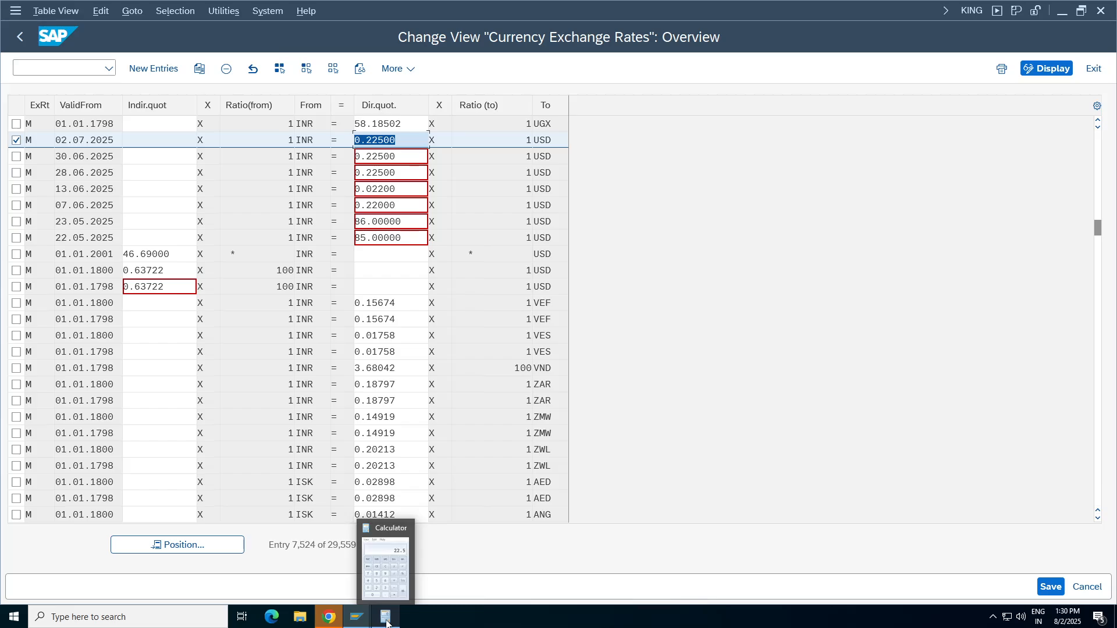
click(387, 621)
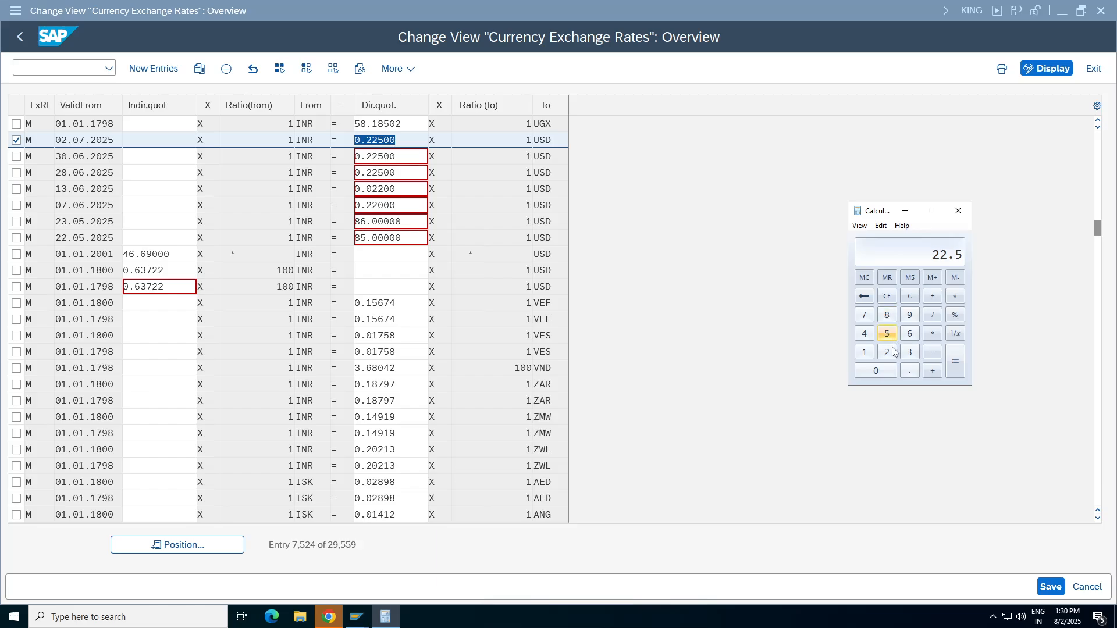
click(911, 297)
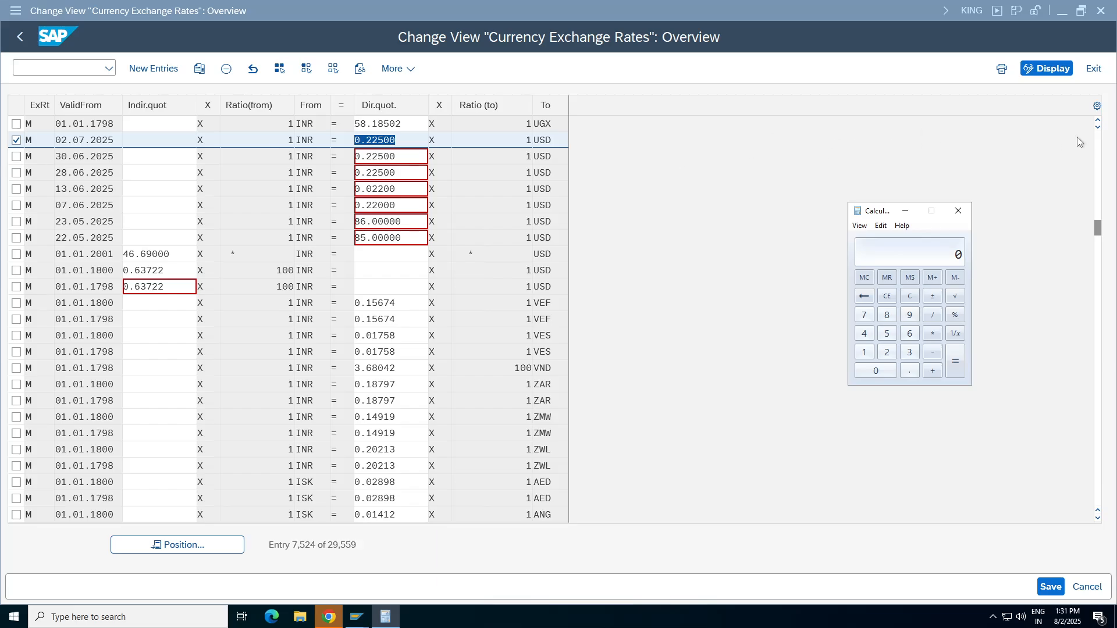
- Find the type M INR to USD entries in the exchange rates table again
click(1100, 224)
drag(1100, 224, 1098, 171)
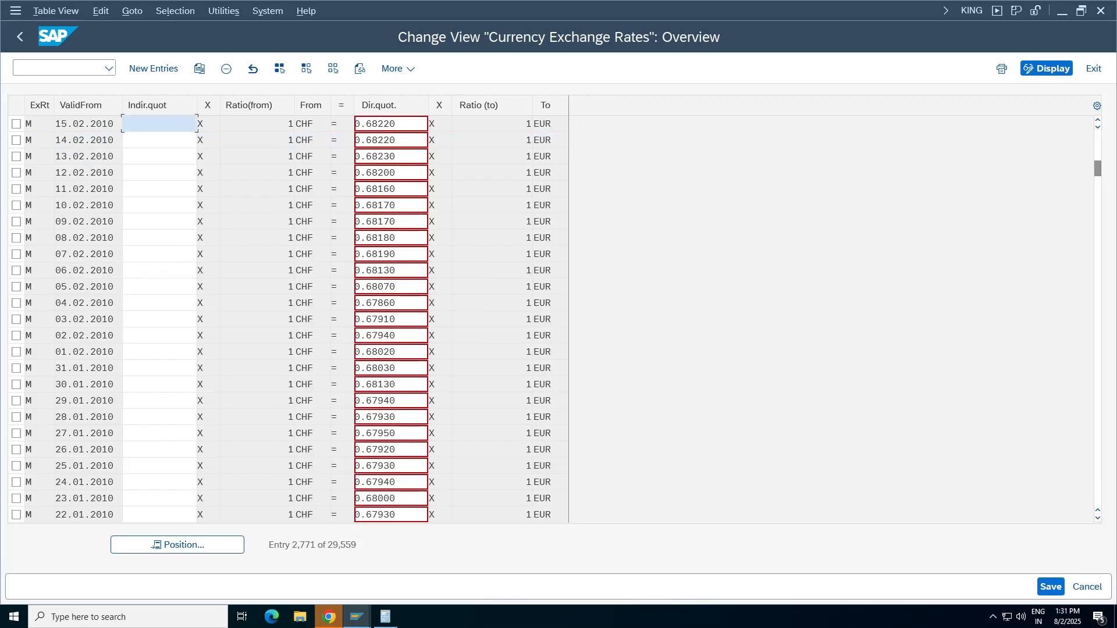
click(178, 544)
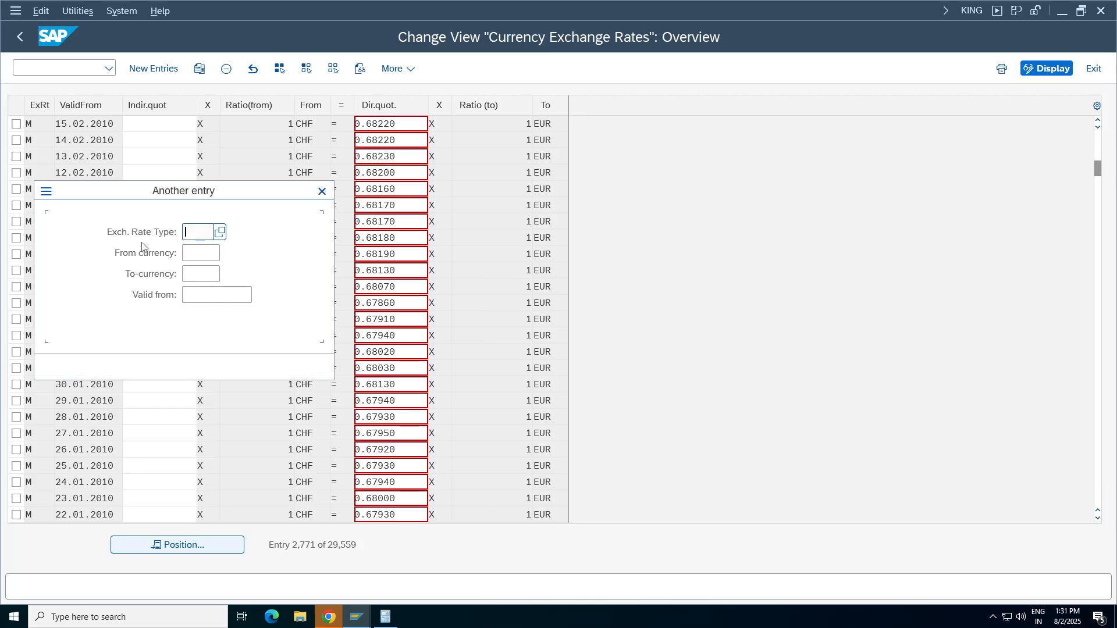
key(BackSpace)
click(200, 258)
click(201, 258)
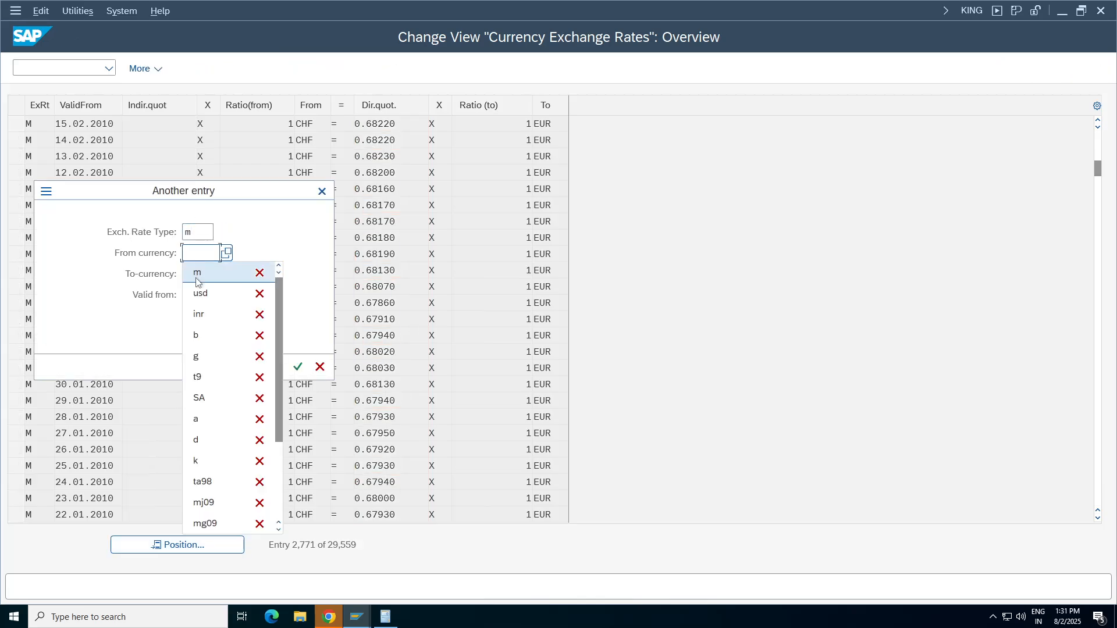
click(204, 314)
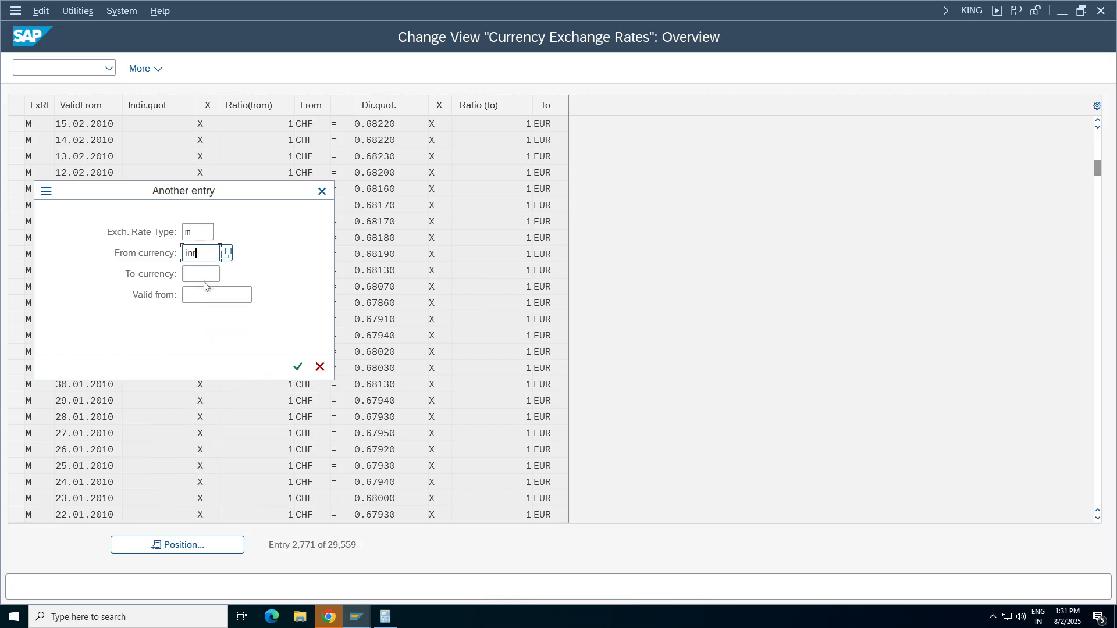
click(206, 277)
click(201, 314)
key(Return)
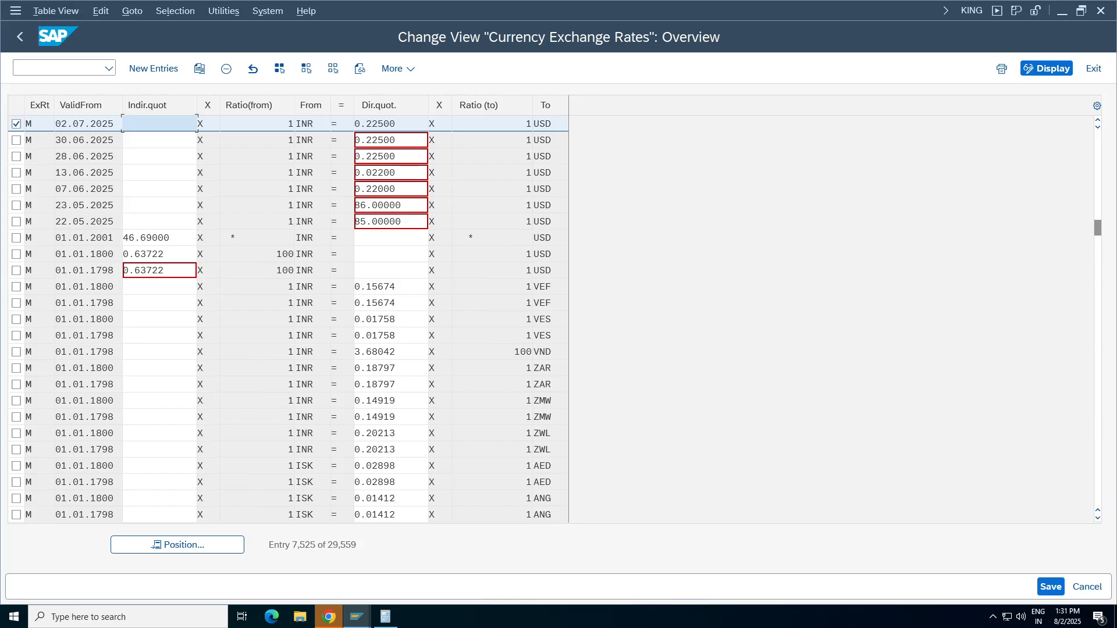
- Set the direct quotation of the type M INR to USD entry dated 02.07.2025 to 0.42500 and save
click(391, 124)
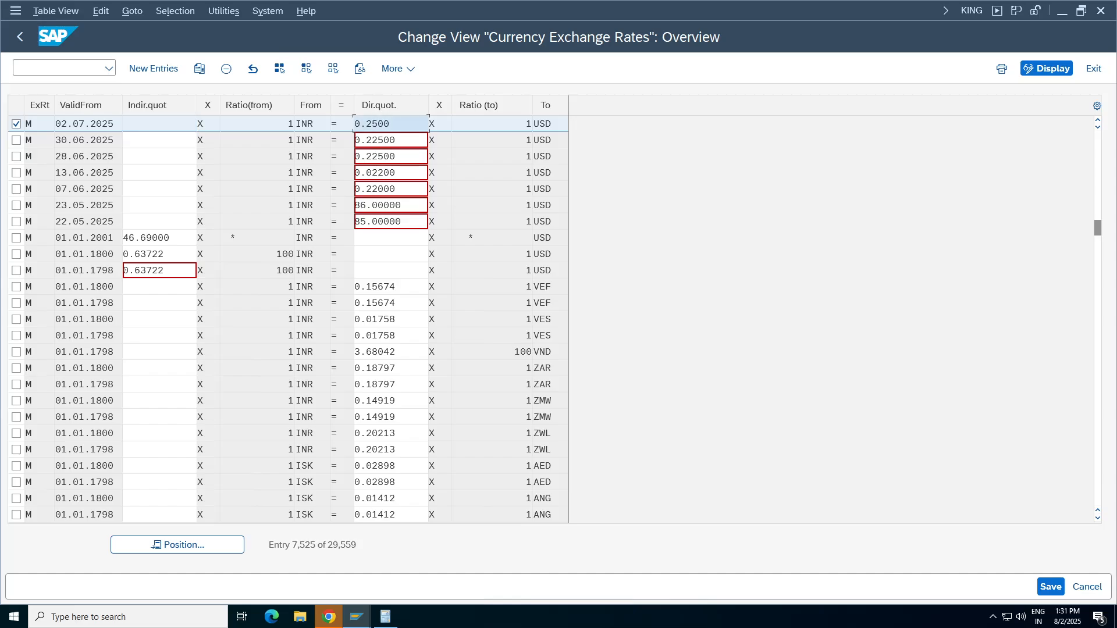
text(4)
click(1054, 588)
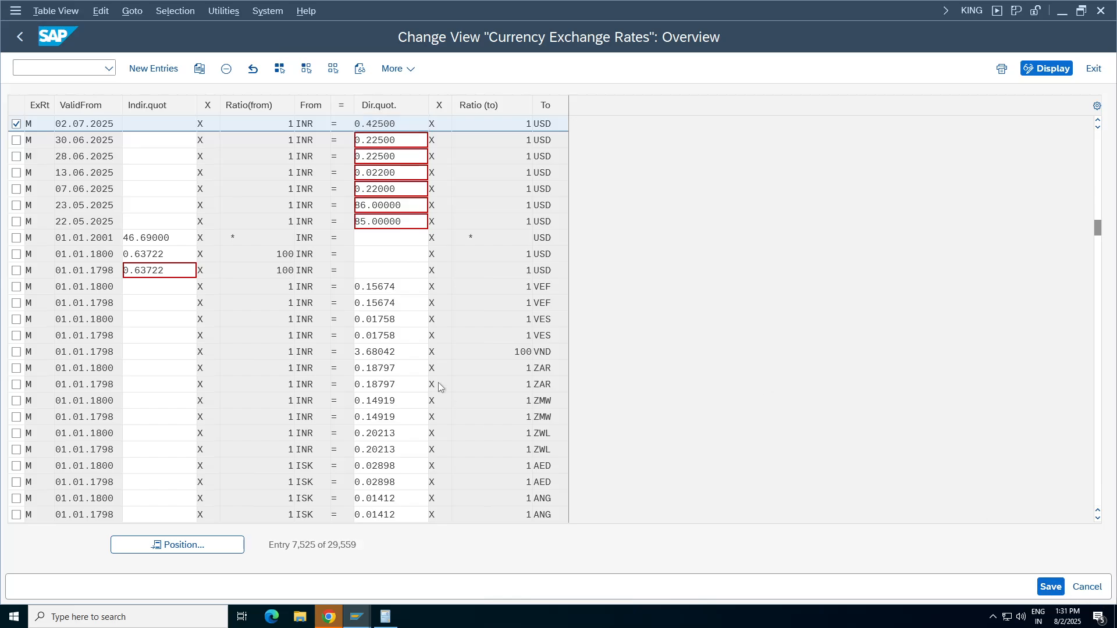
- Look at the posted INR document for TA98 again and return to the currency exchange rates table
click(357, 617)
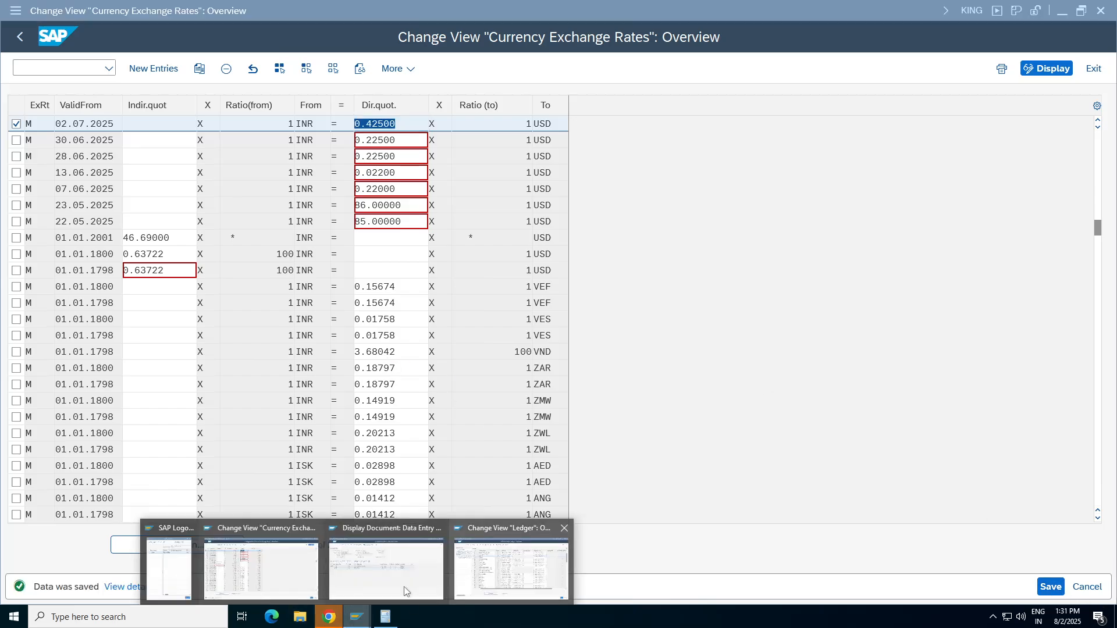
click(356, 581)
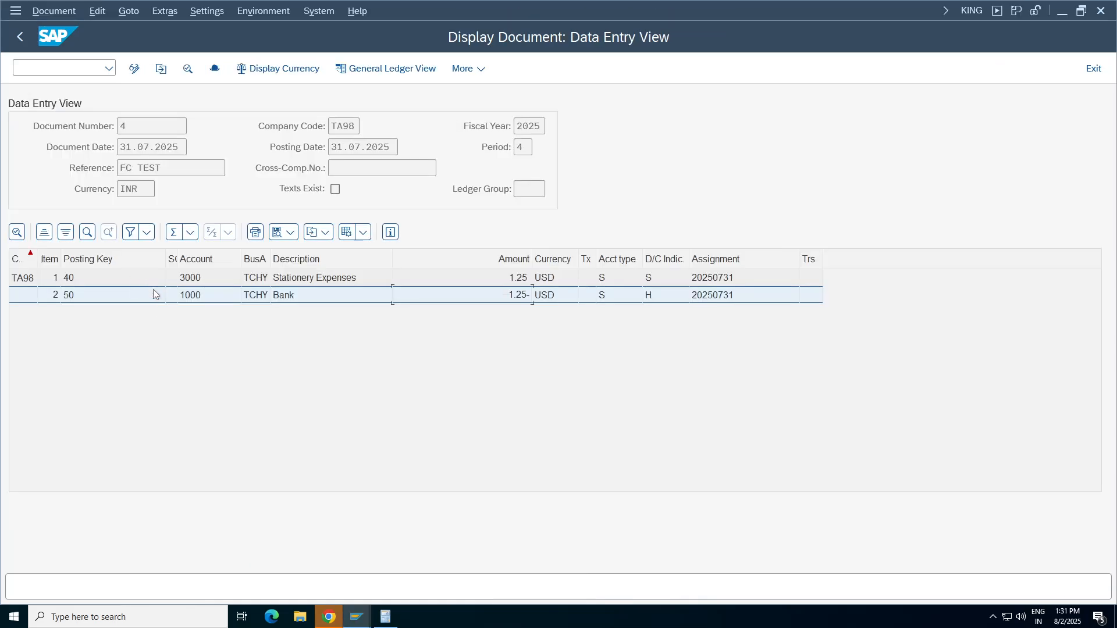
click(363, 623)
click(315, 580)
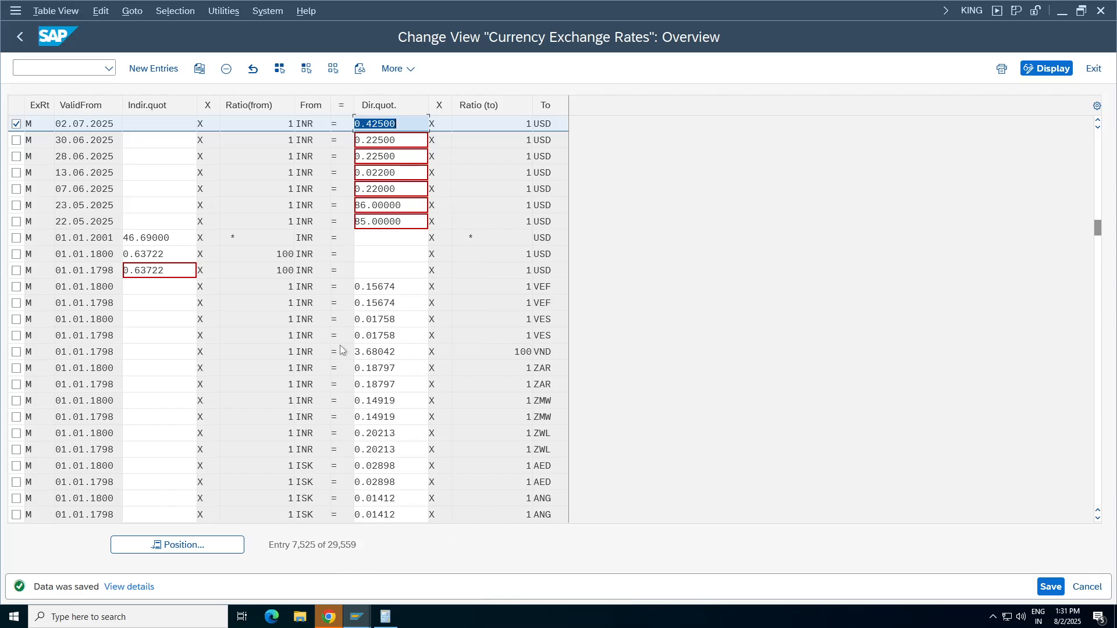
- Enter 0.0034 as the direct quotation of the type M INR to USD entry dated 02.07.2025
click(384, 124)
key(BackSpace)
key(BackSpace)
key(BackSpace)
key(BackSpace)
key(BackSpace)
key(BackSpace)
key(BackSpace)
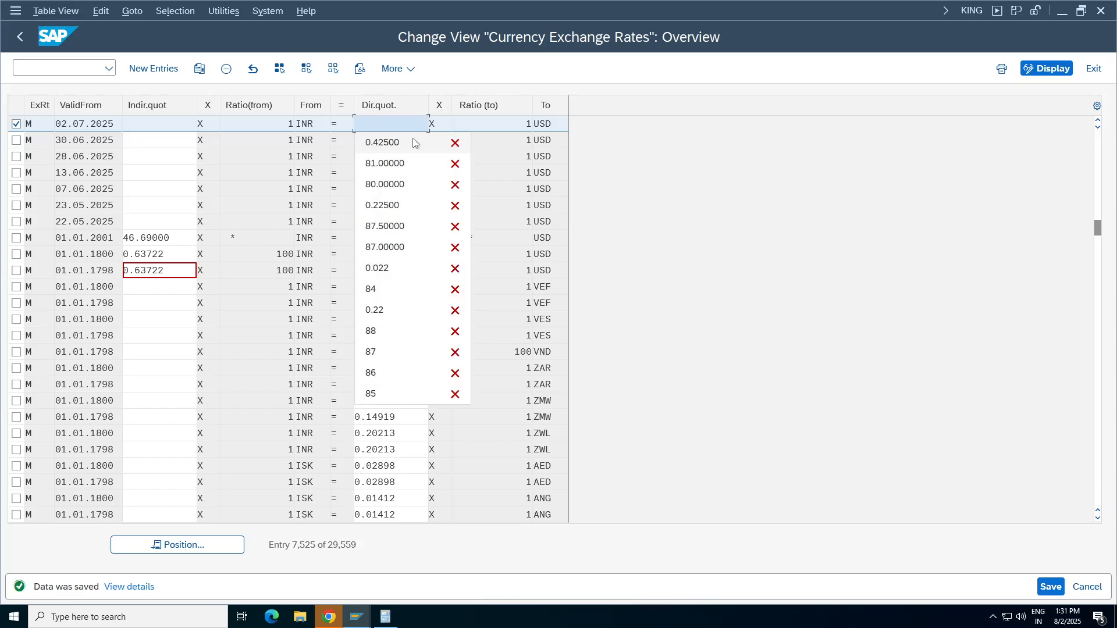
text(0)
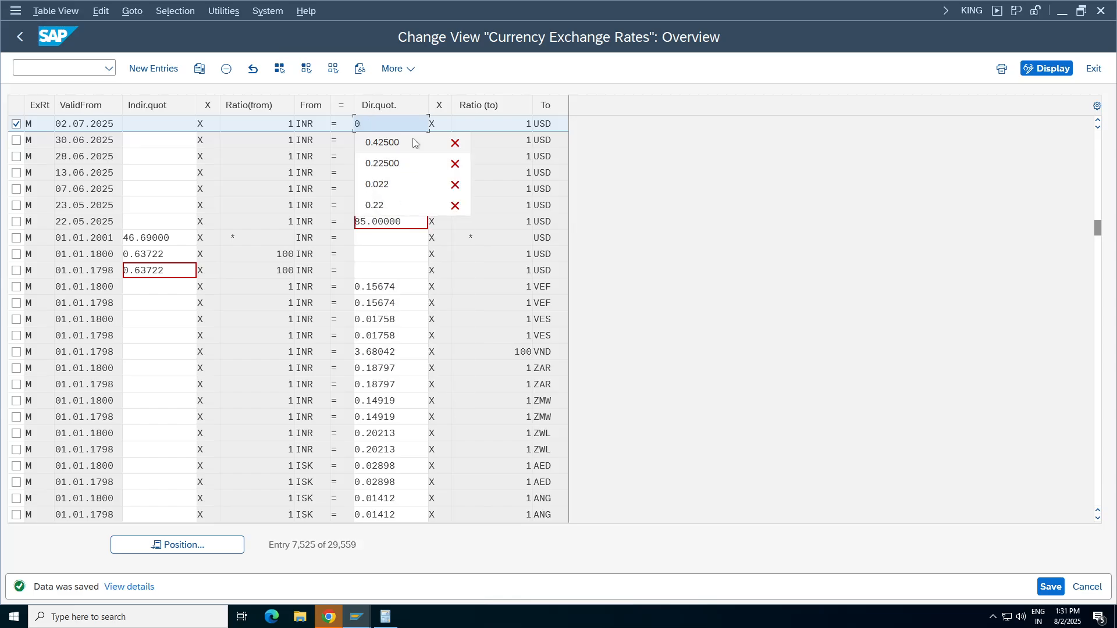
text(.00)
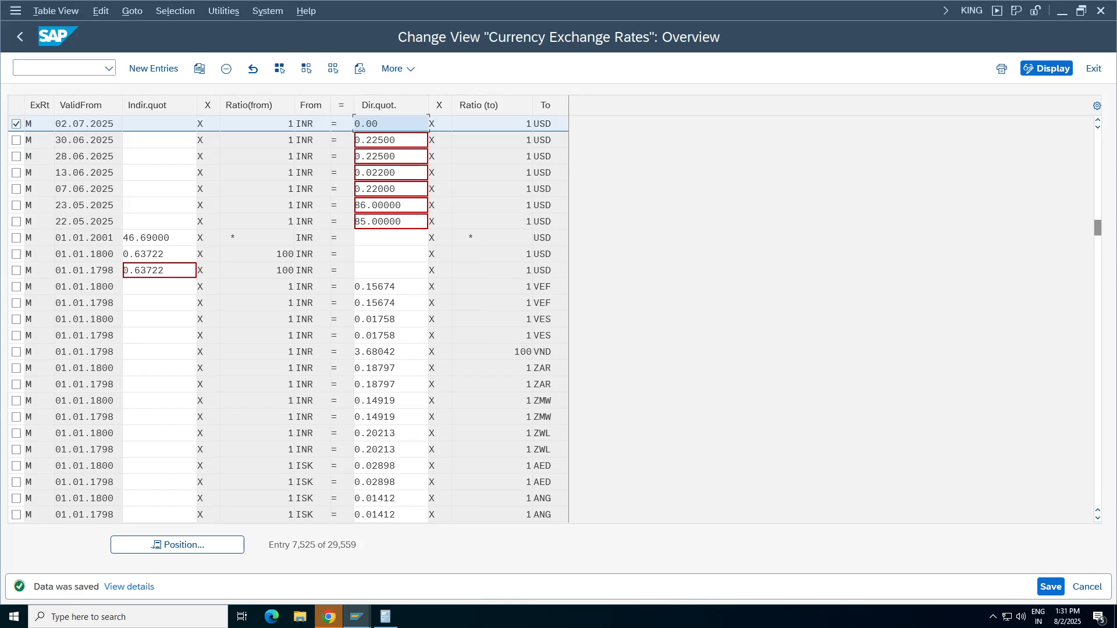
text(34)
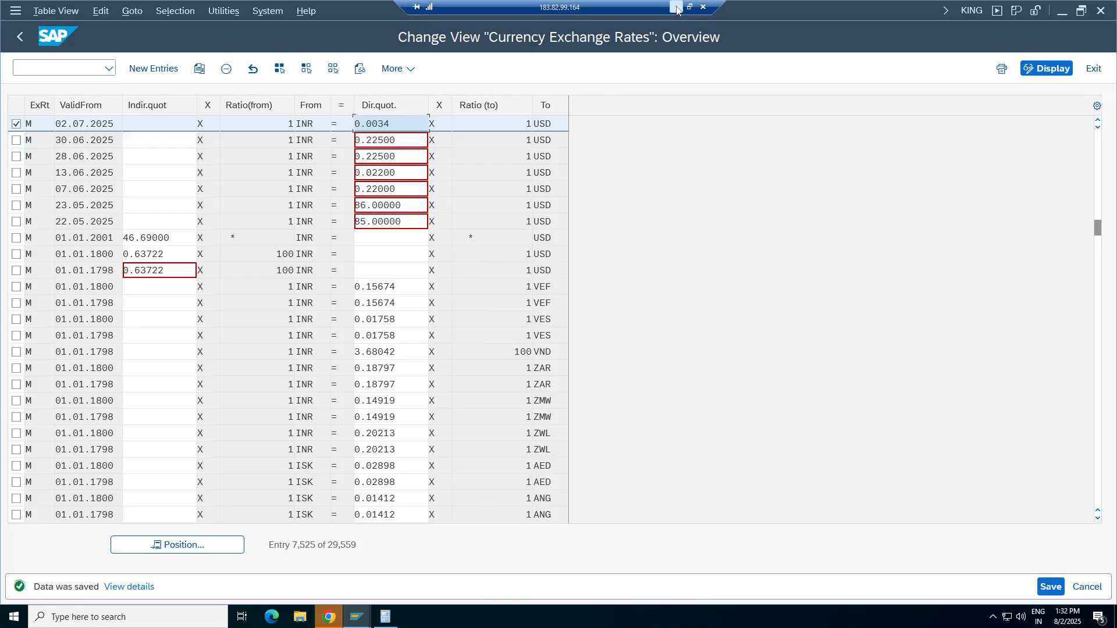
- Switch to Chrome and search Google in a new tab for the exchange rate of one INR to USD
click(676, 6)
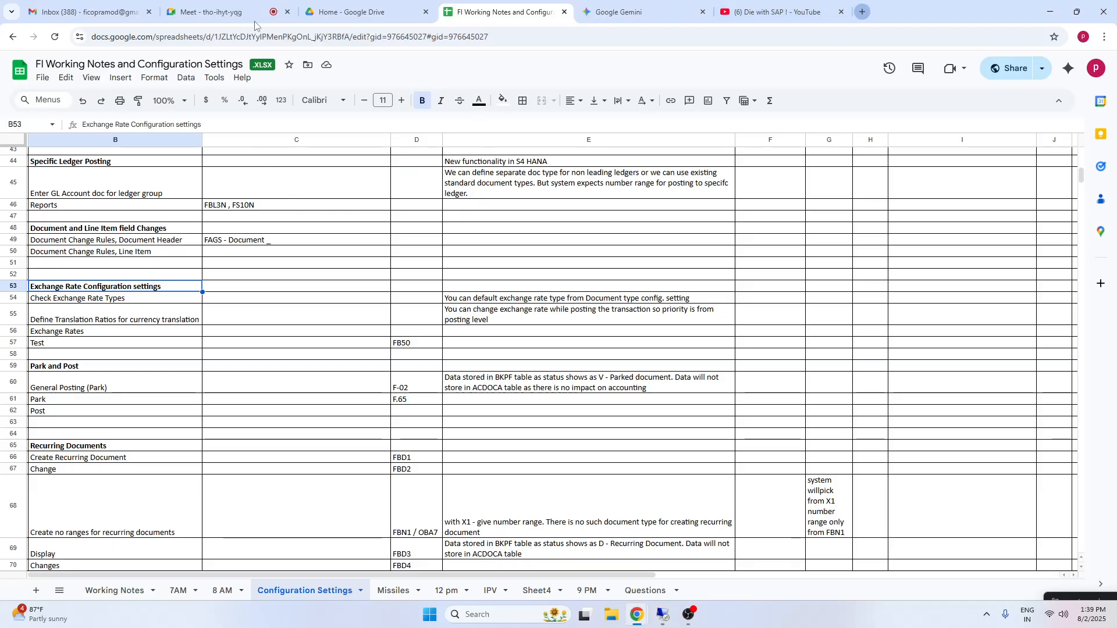
click(862, 13)
click(150, 37)
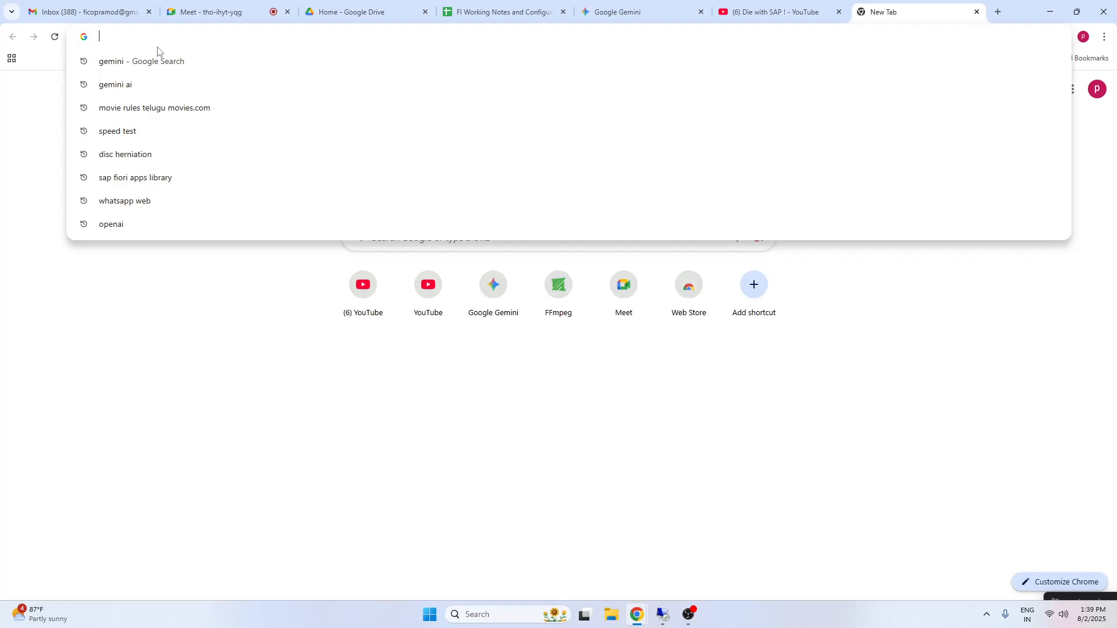
text(one i)
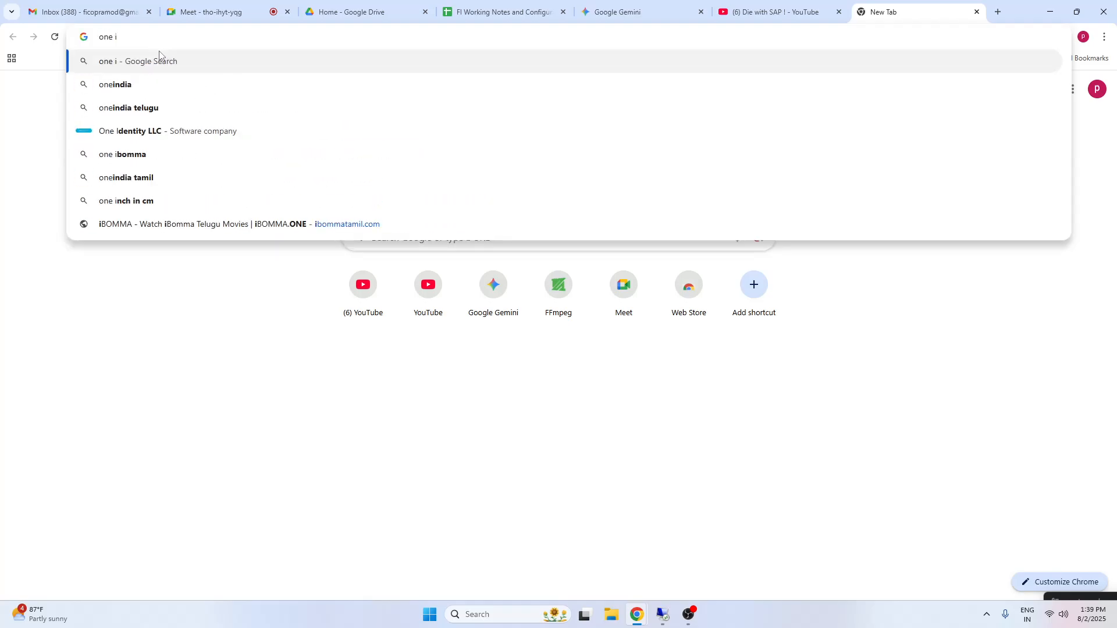
key(BackSpace)
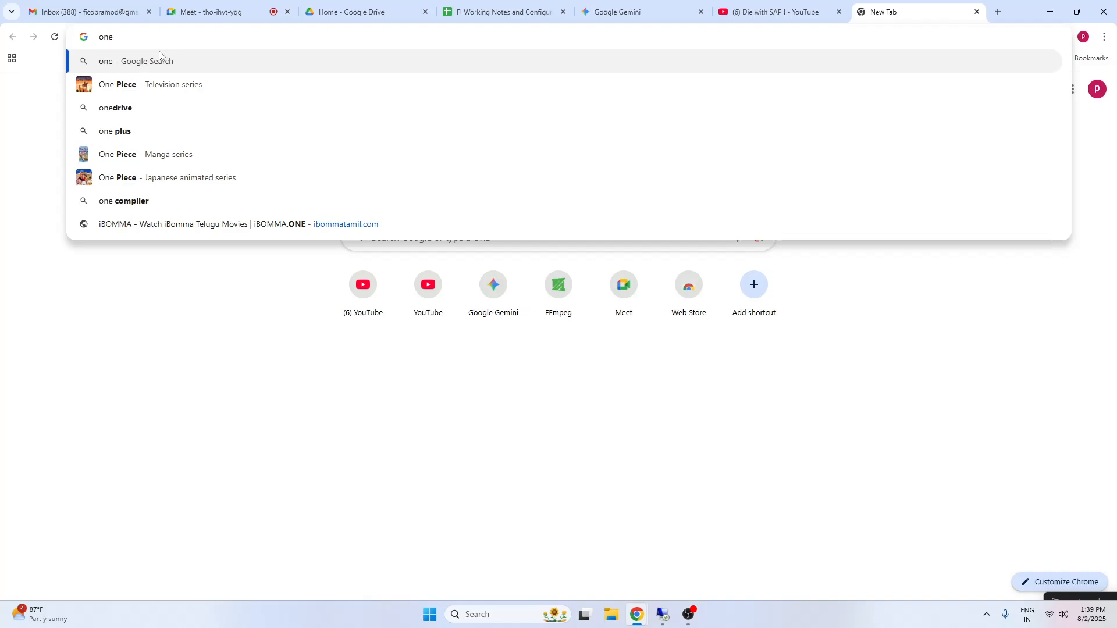
text(inr to ud)
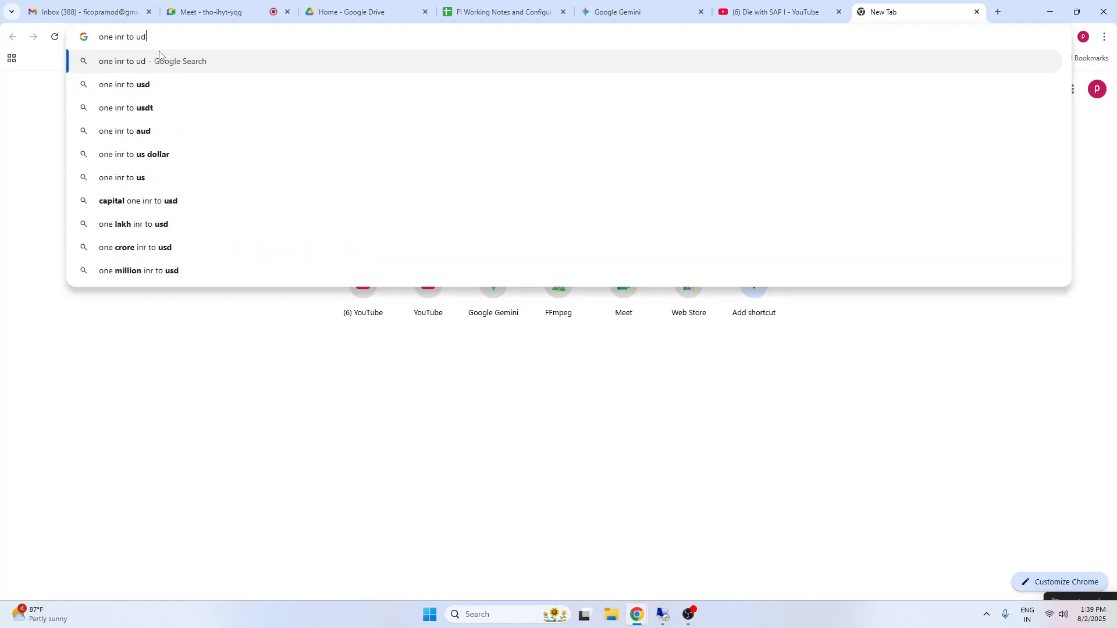
key(BackSpace)
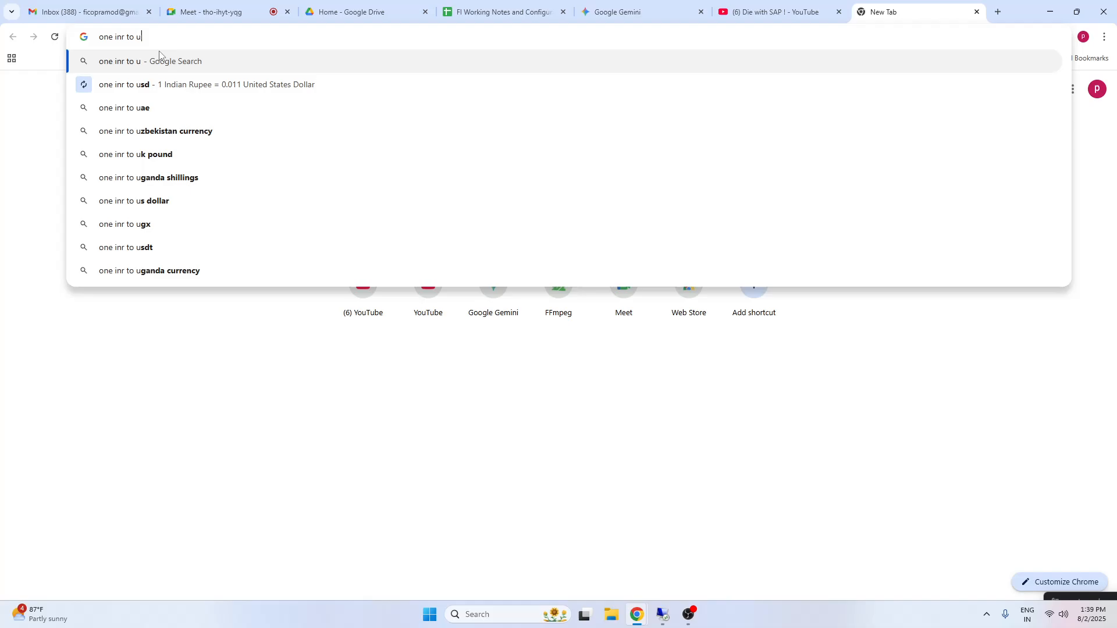
text(sd ex)
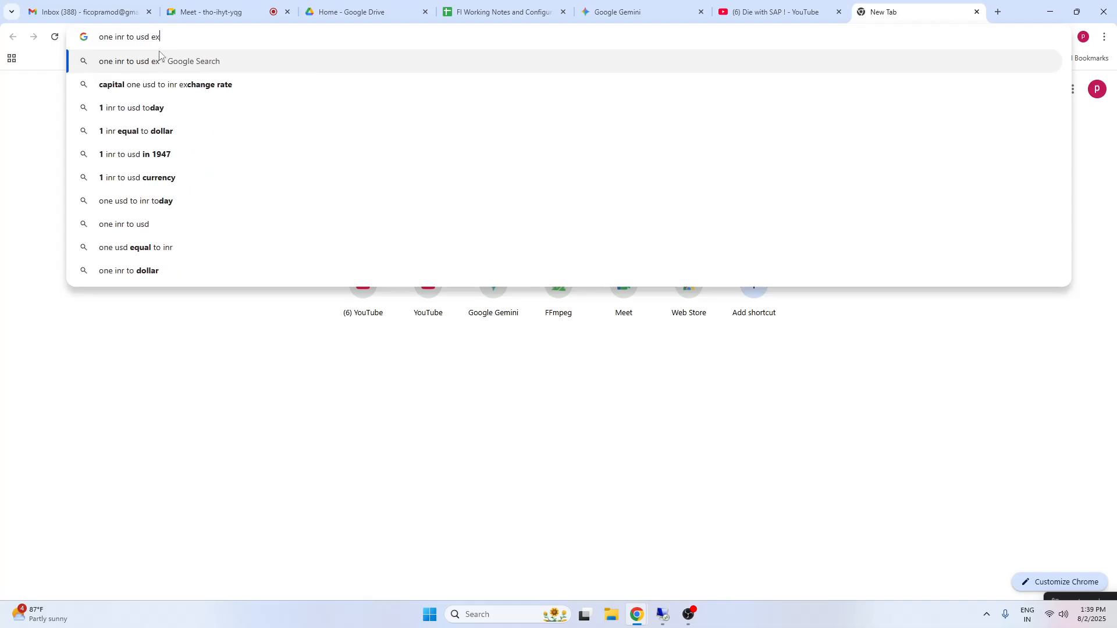
text(chnge rate)
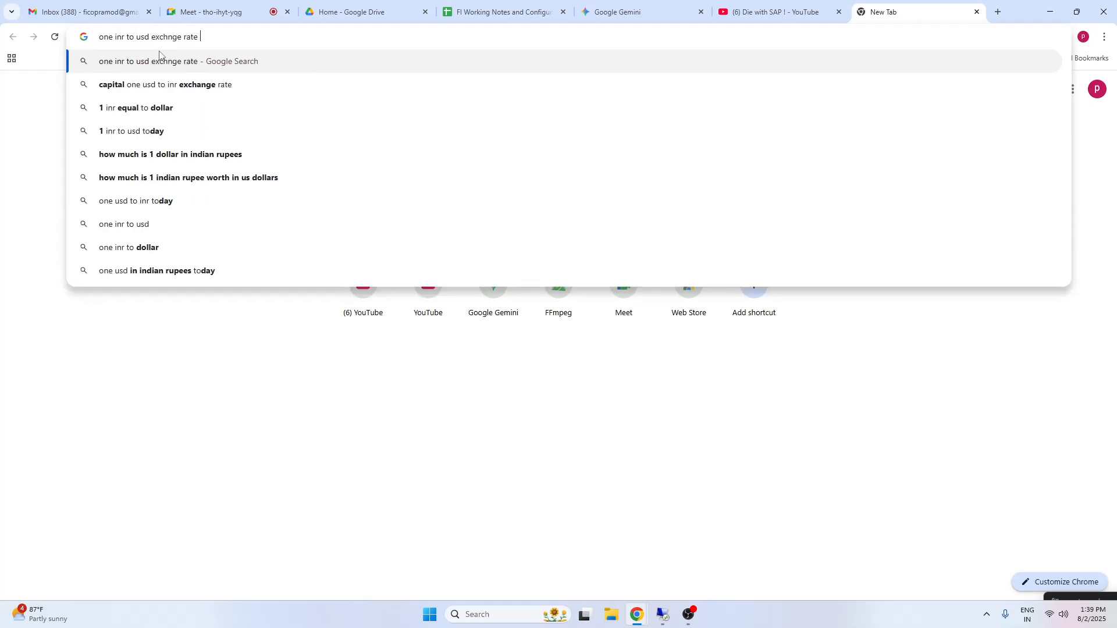
key(Return)
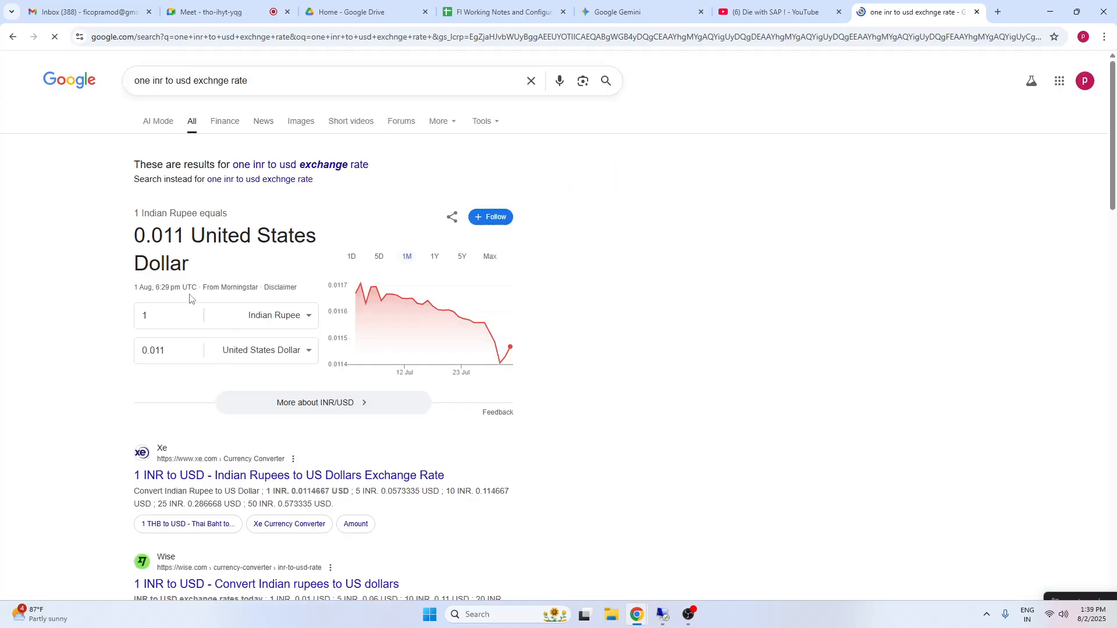
- Switch back to SAP, set the direct quotation of the 02.07.2025 INR to USD entry to 0.0011 and save
mouse_move(679, 611)
click(663, 614)
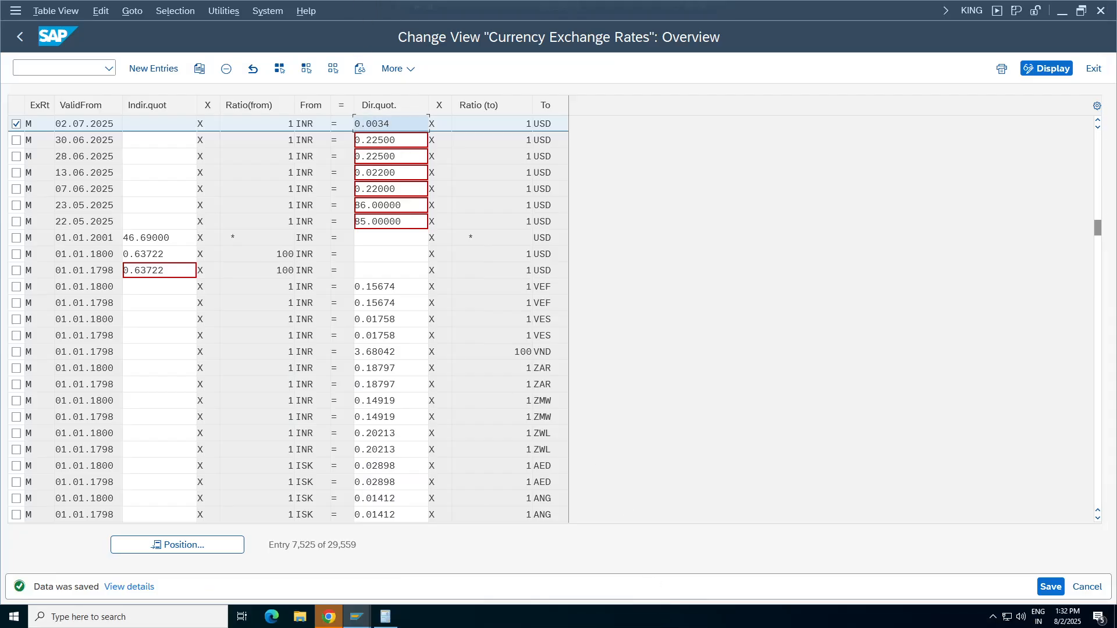
key(BackSpace)
key(BackSpace)
key(BackSpace)
text(011)
click(1050, 586)
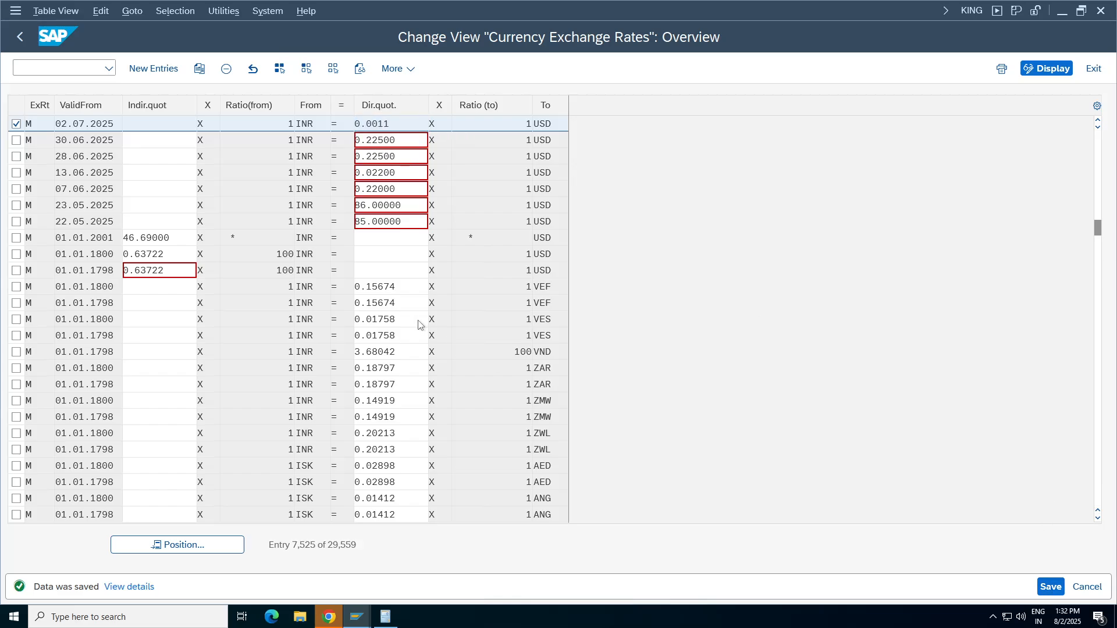
- Try to save the 02.07.2025 INR to USD direct quotation as 0.001176, and as 0,001176 with a decimal comma
click(410, 124)
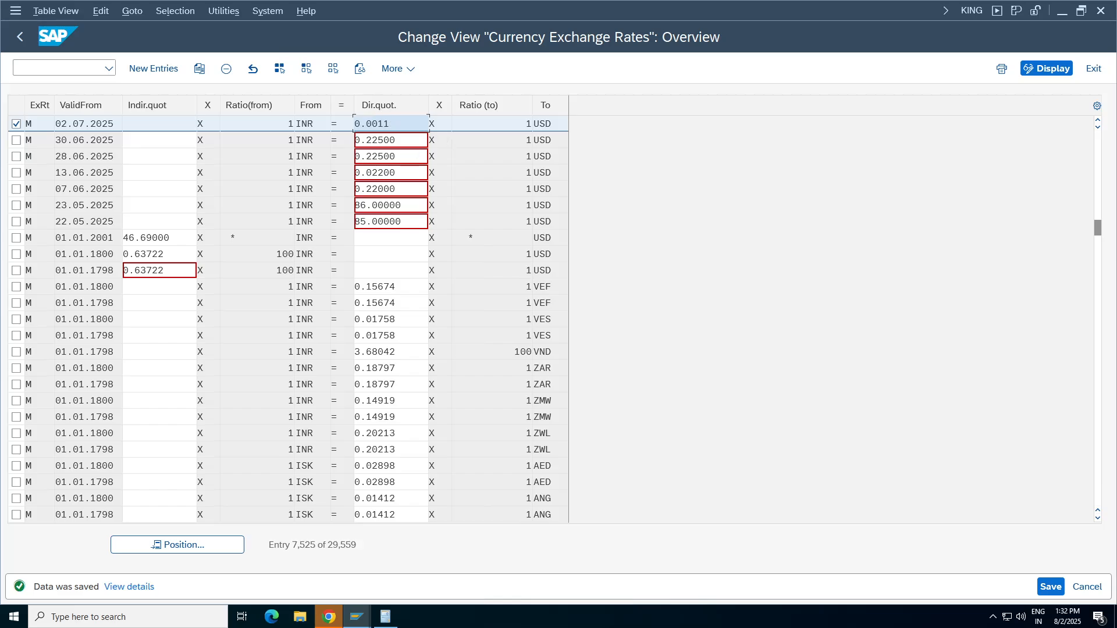
click(1050, 586)
key(shift+Tab)
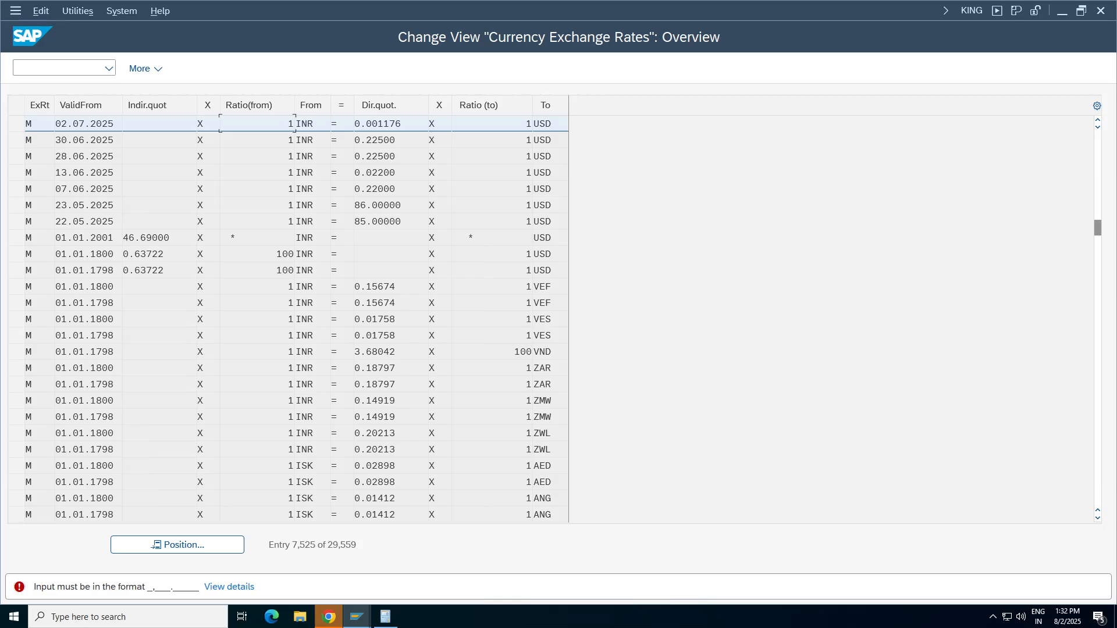
key(Tab)
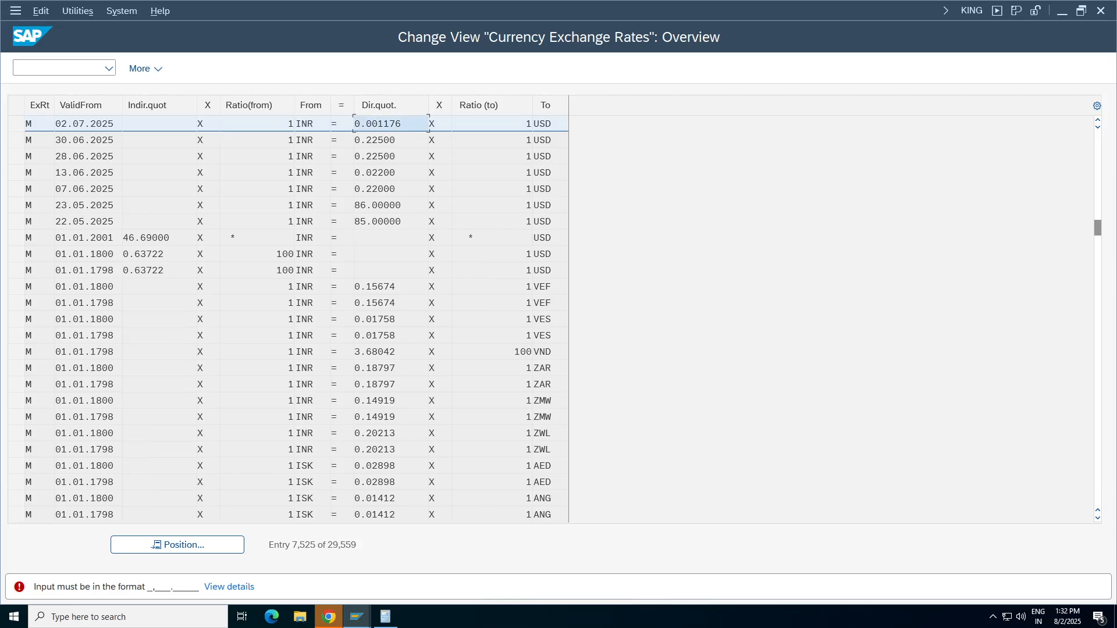
key(Return)
click(366, 124)
key(BackSpace)
text(,)
key(Return)
key(BackSpace)
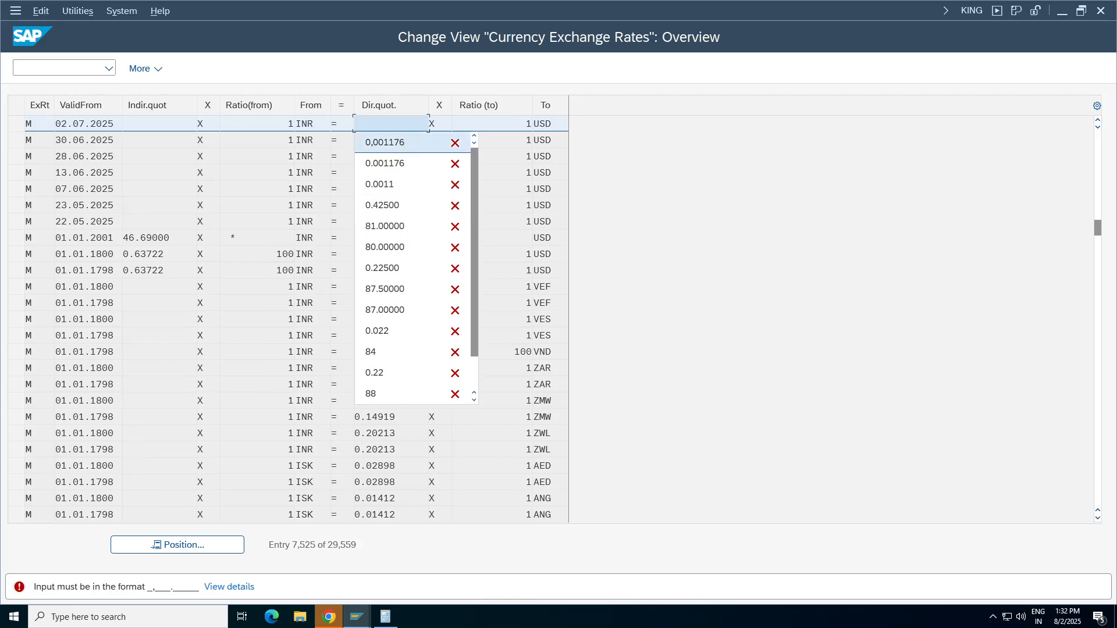
- Enter 0.0011 again as the direct quotation of the 02.07.2025 INR to USD entry and save the table
click(401, 124)
text(0)
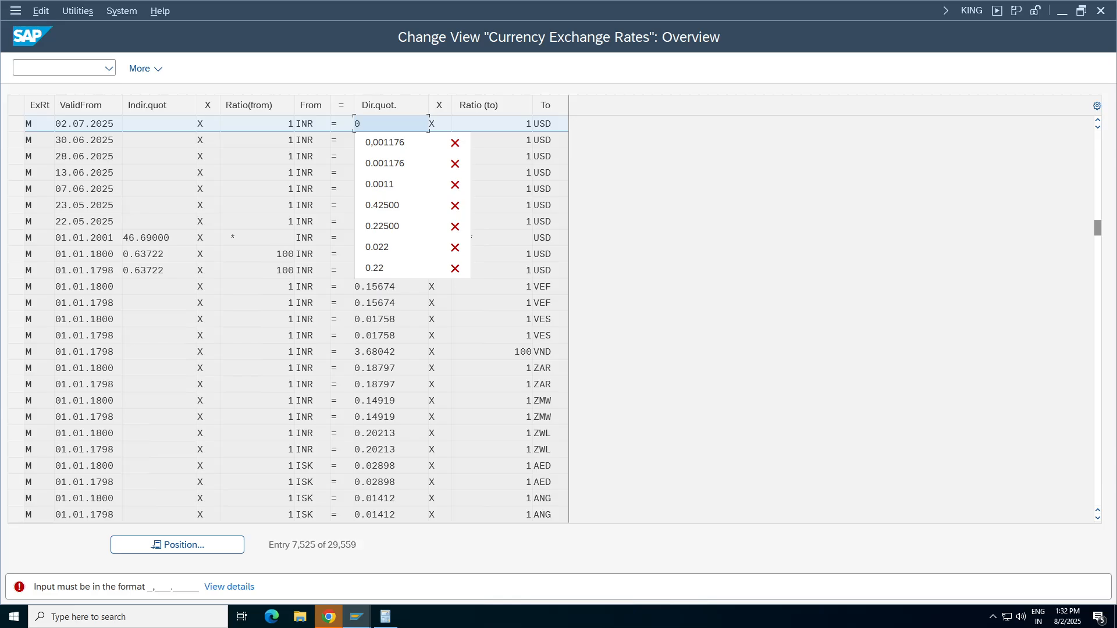
text(.0011)
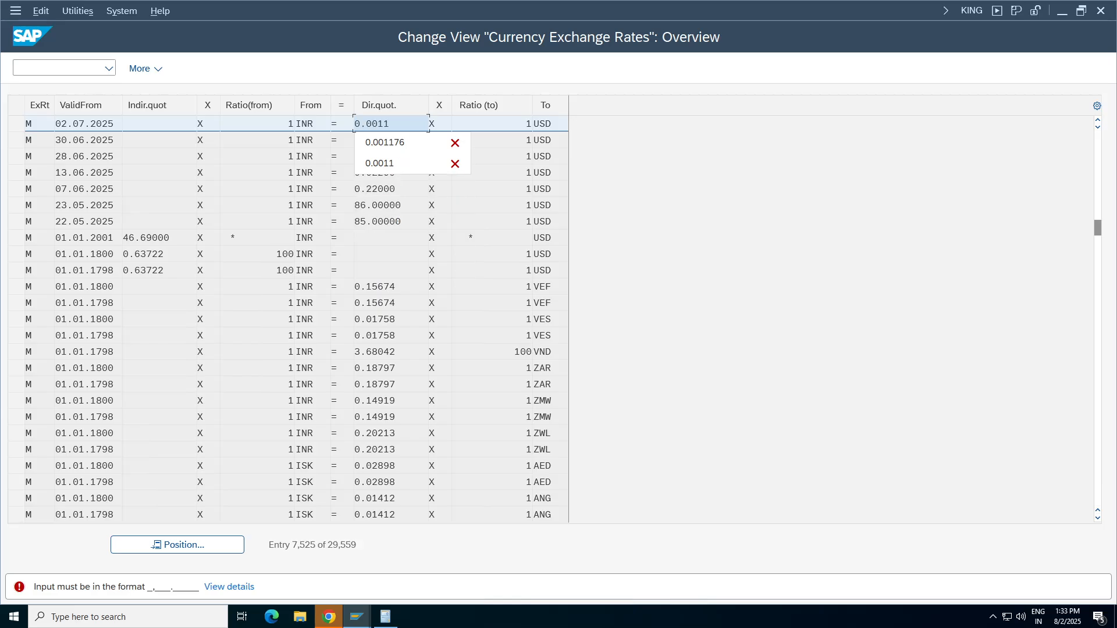
key(Return)
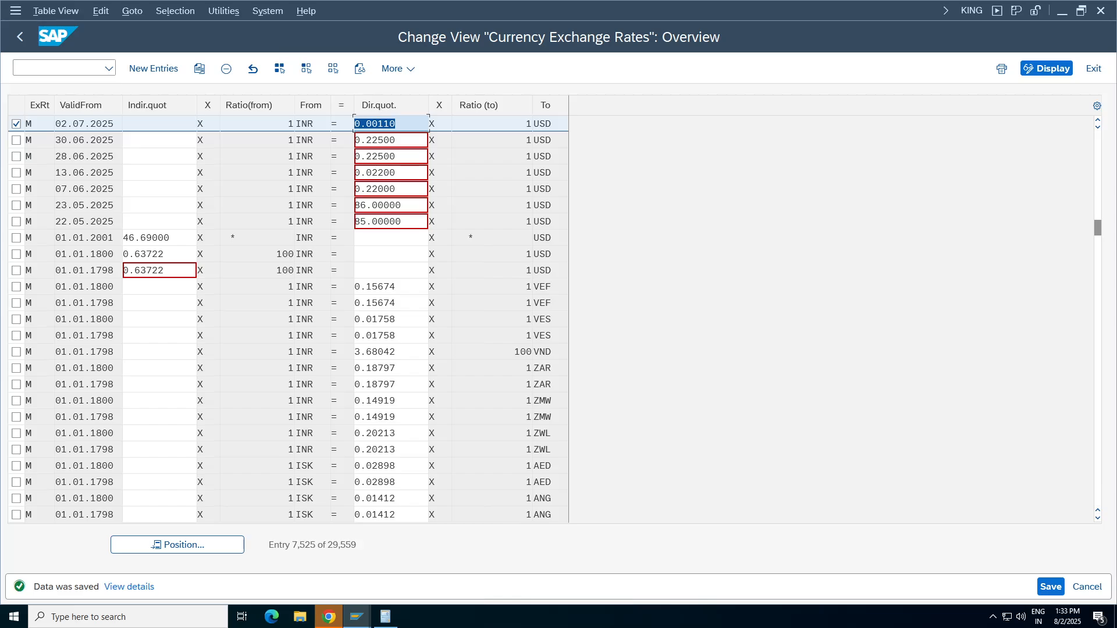
click(1054, 587)
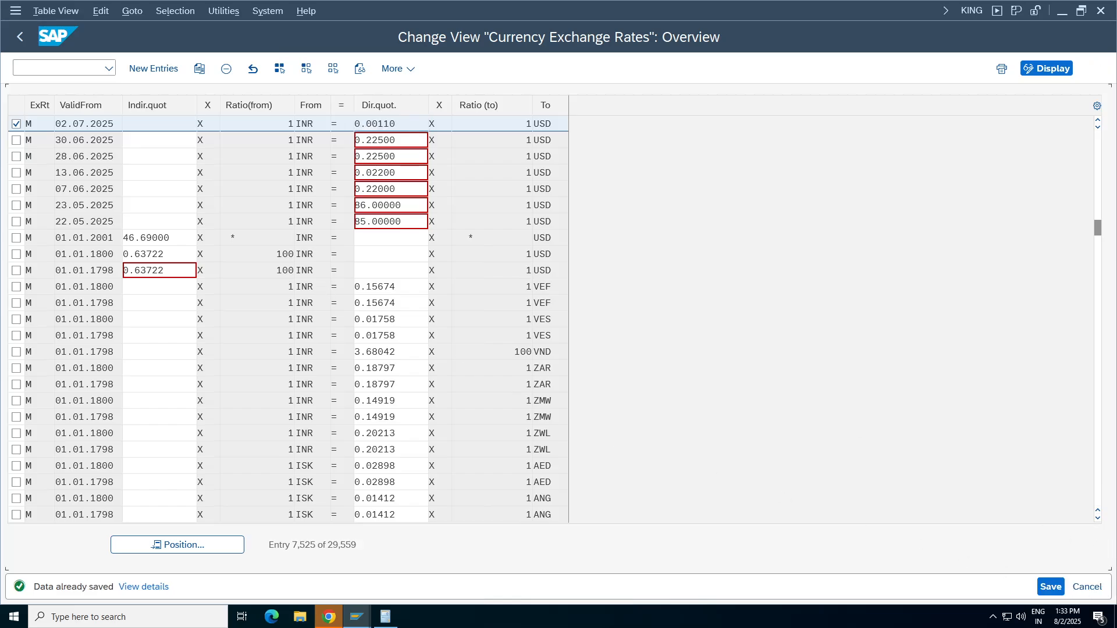
- Start transaction F-02 for a G/L account posting in a new session from the document display
click(357, 617)
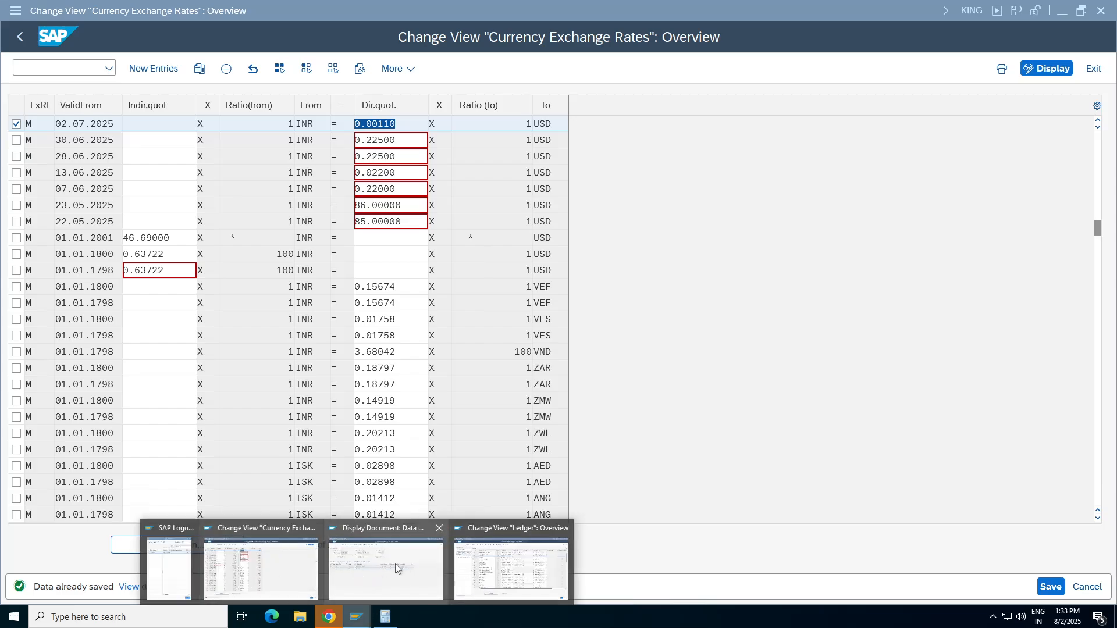
click(396, 563)
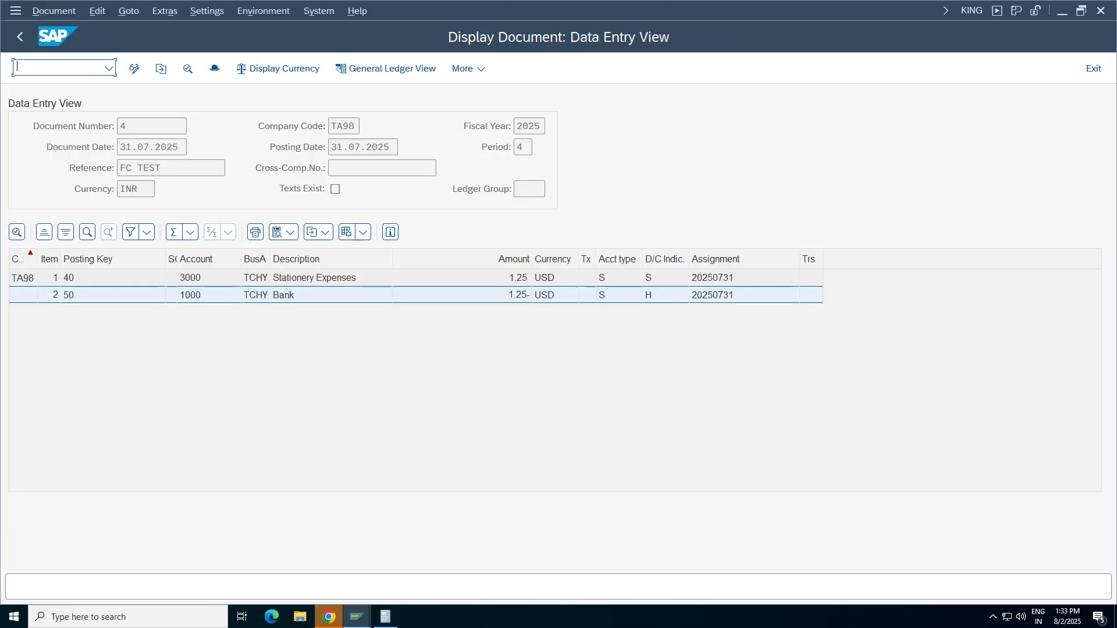
text(/of-02)
key(Return)
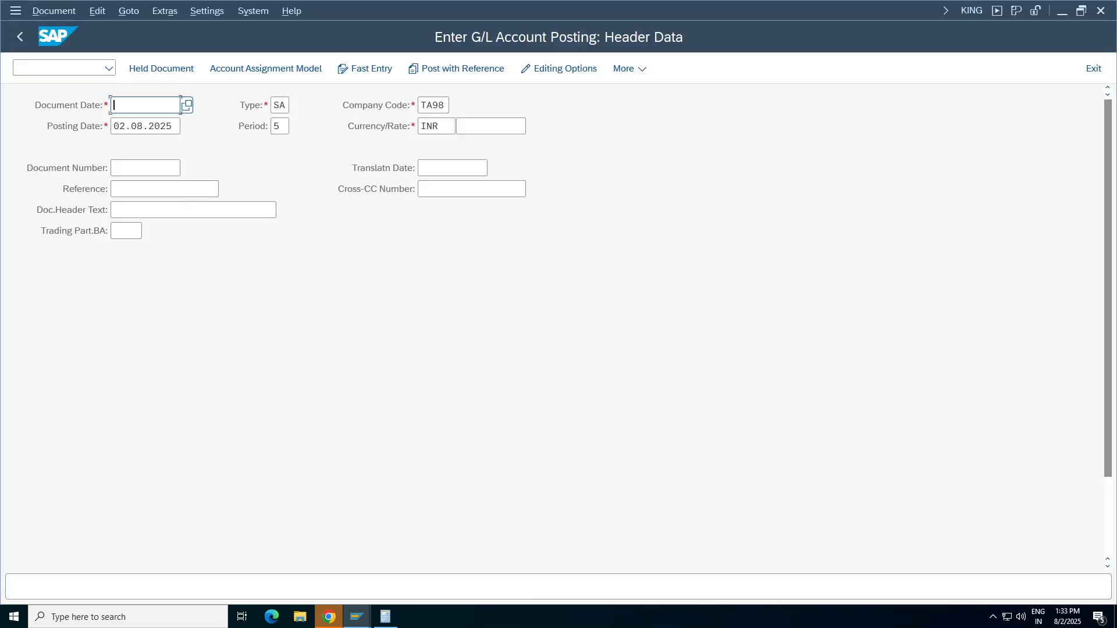
- Set the document and posting dates to 31.07.2025 and enter FC TEST as the reference and document header text
click(135, 106)
click(132, 124)
double_click(133, 126)
key(BackSpace)
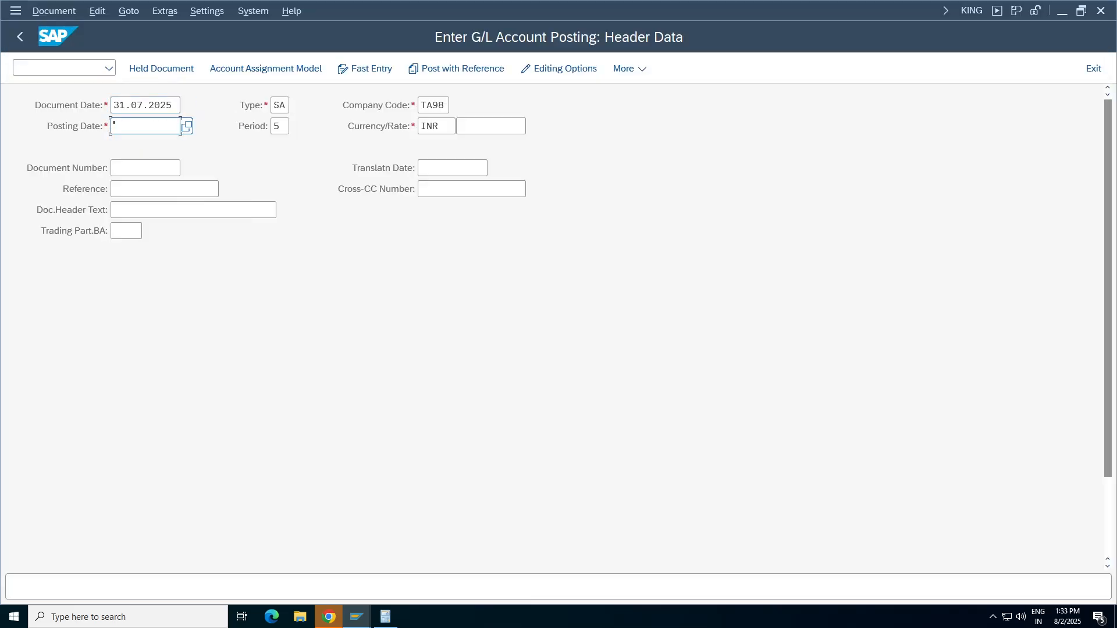
click(133, 146)
click(151, 188)
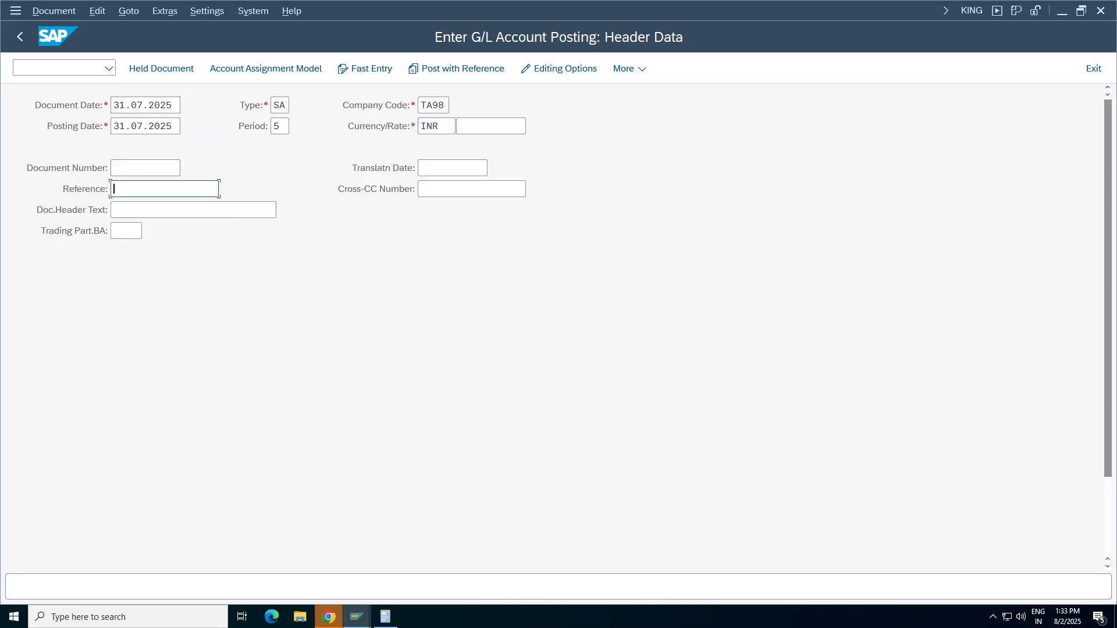
click(129, 208)
click(130, 210)
click(128, 228)
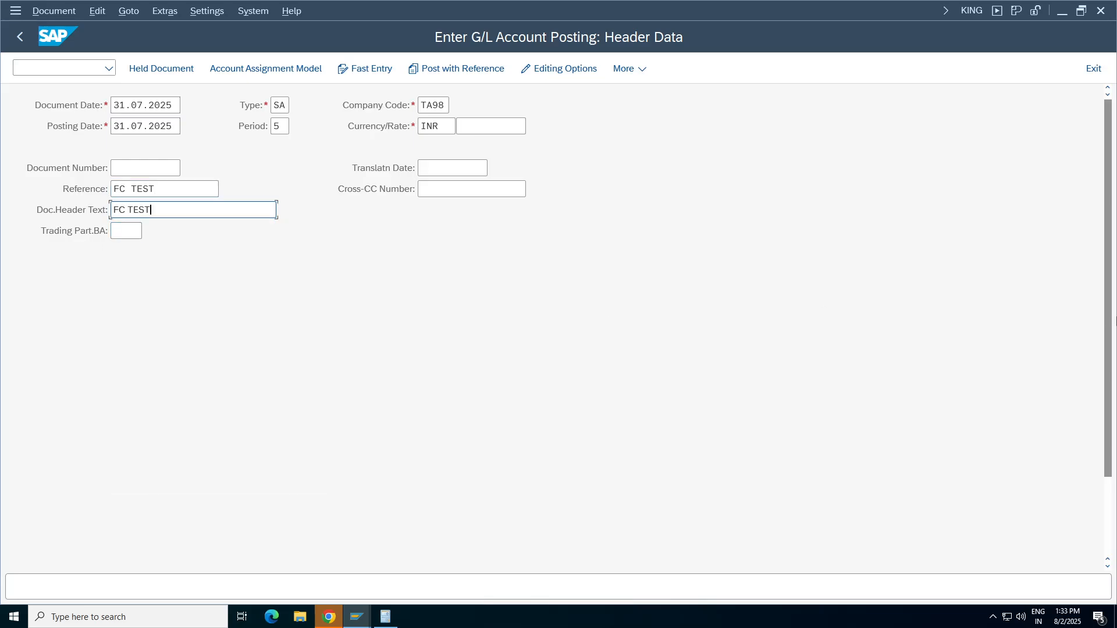
- Enter account 3000 for the first line item with posting key 40
scroll(1108, 317, down, 2)
click(145, 549)
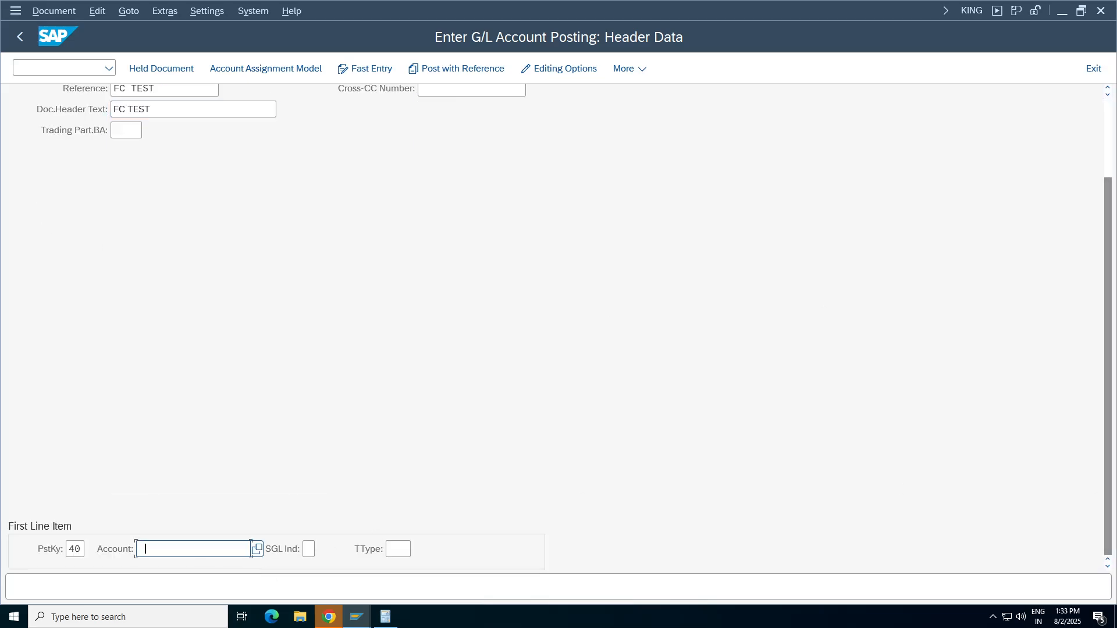
click(145, 548)
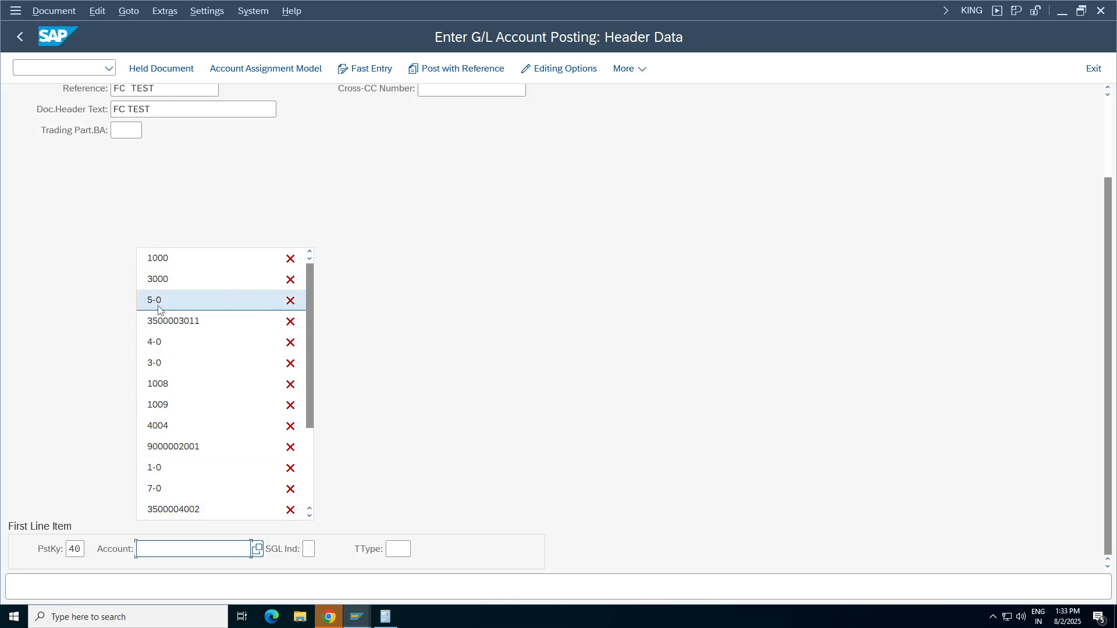
click(165, 279)
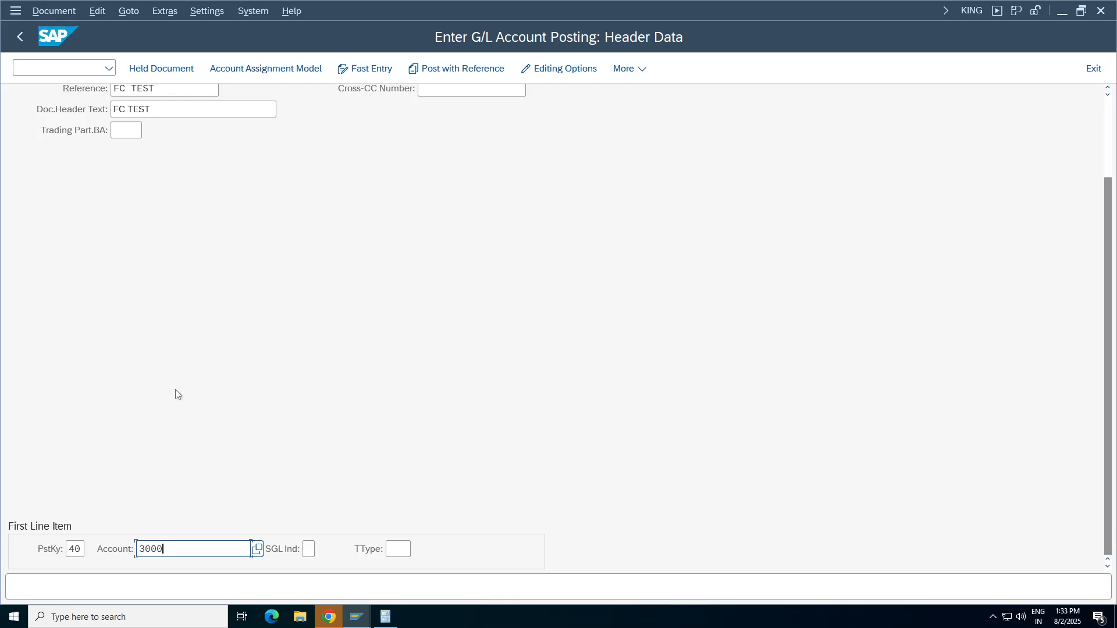
- Continue to the debit line item for account 3000 and enter 1 INR as its amount
key(Return)
key(Return)
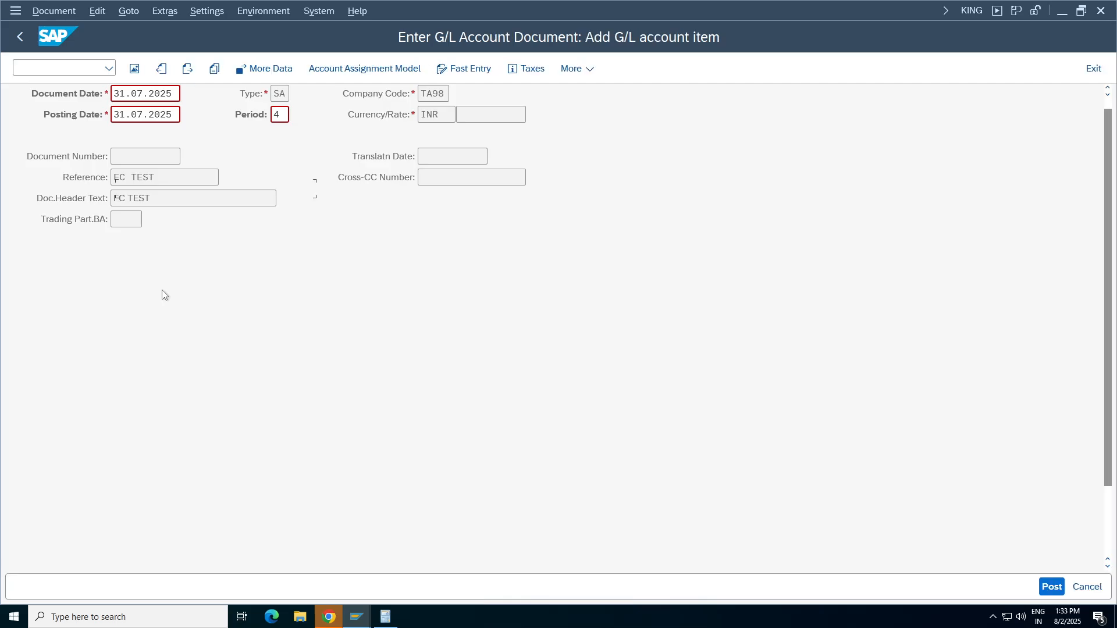
text(100)
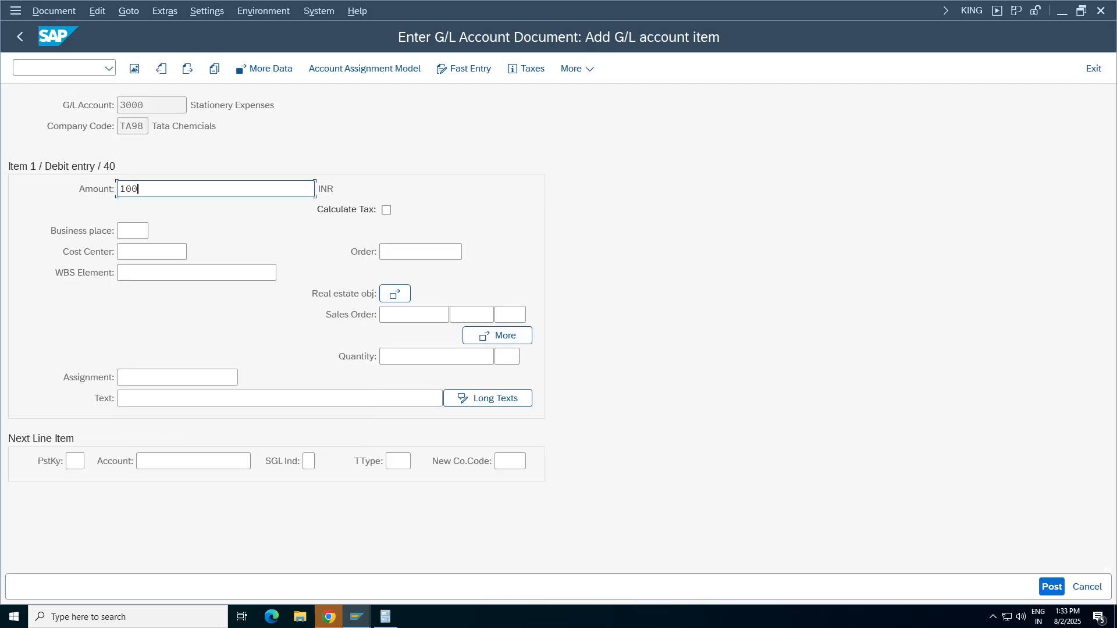
key(BackSpace)
key(BackSpace)
key(BackSpace)
text(1)
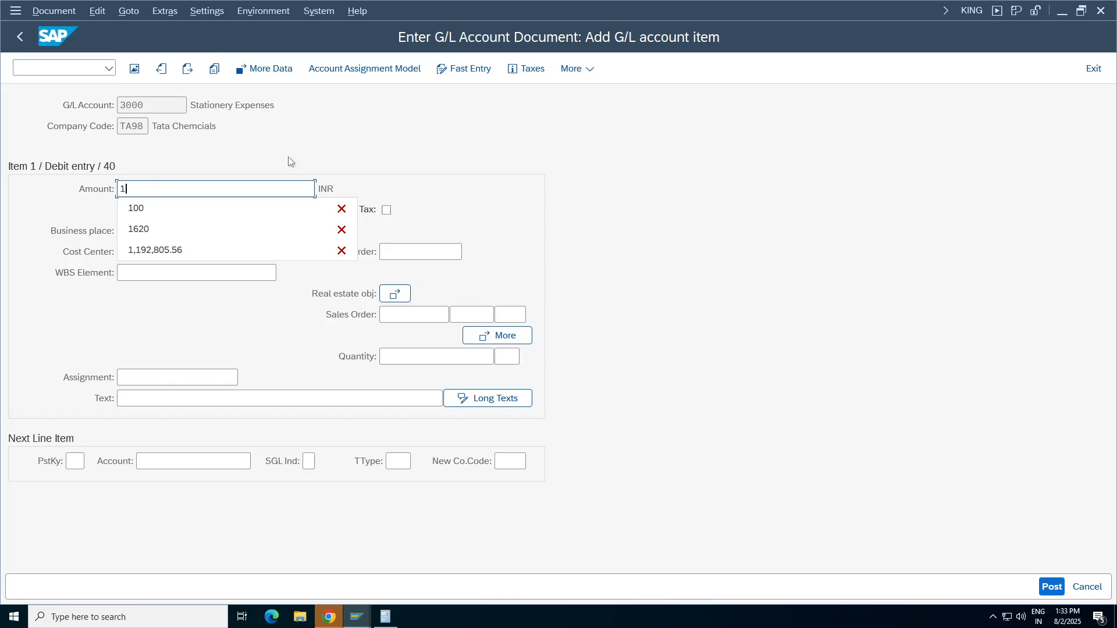
- Assign cost center 100100 to the debit line item and enter "stationery exp" as its text
click(184, 271)
click(135, 253)
click(137, 271)
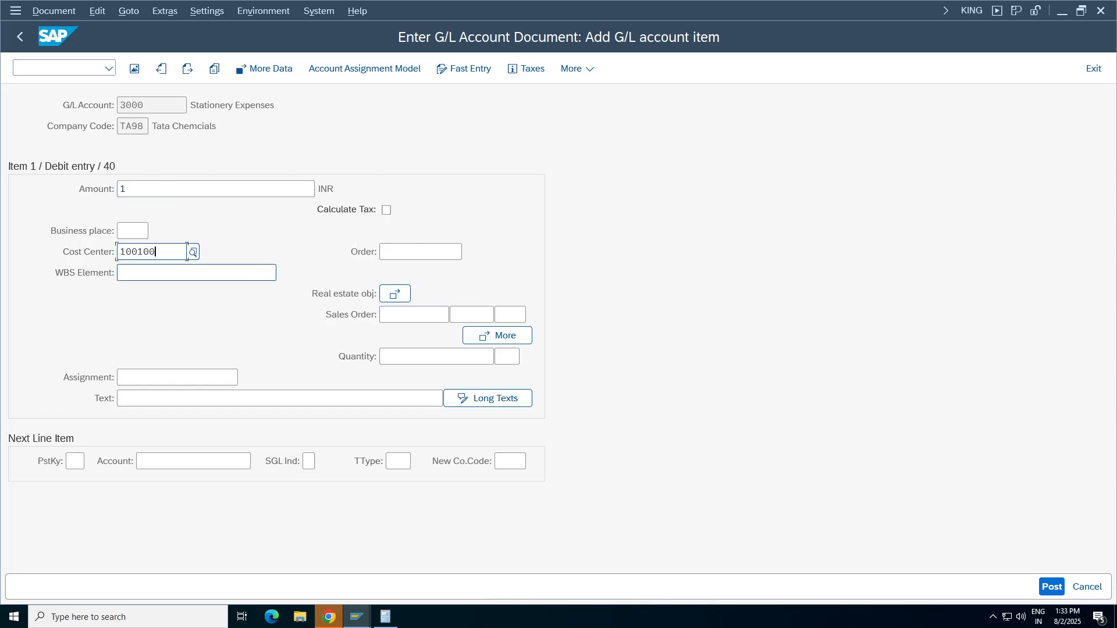
key(Tab)
click(149, 400)
click(134, 107)
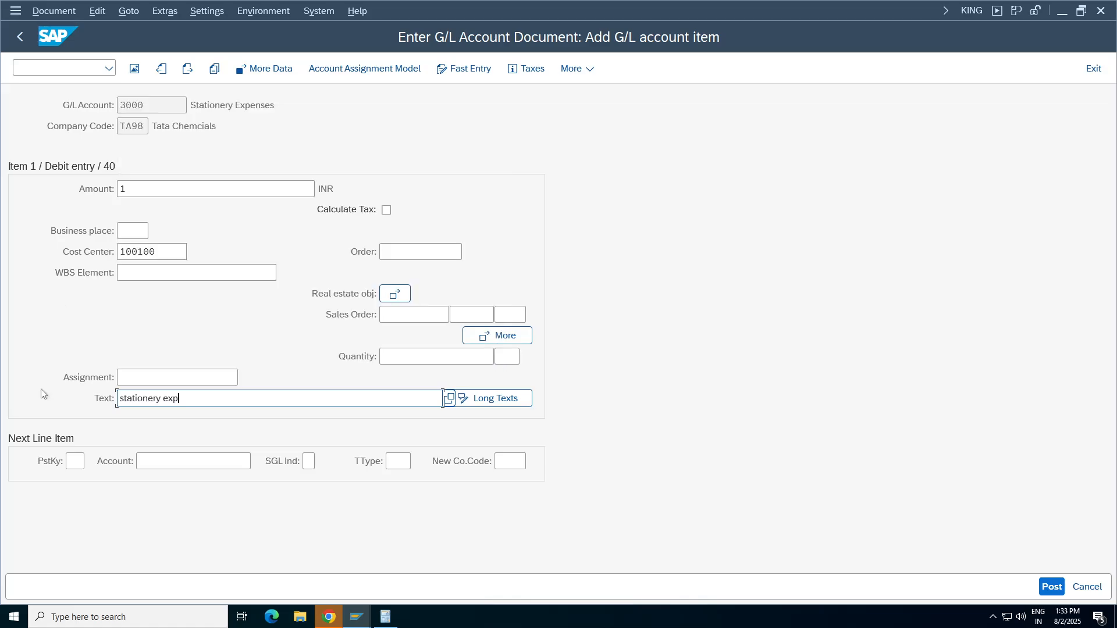
- Add a credit line item with posting key 50 for bank account 1000
click(74, 460)
click(88, 502)
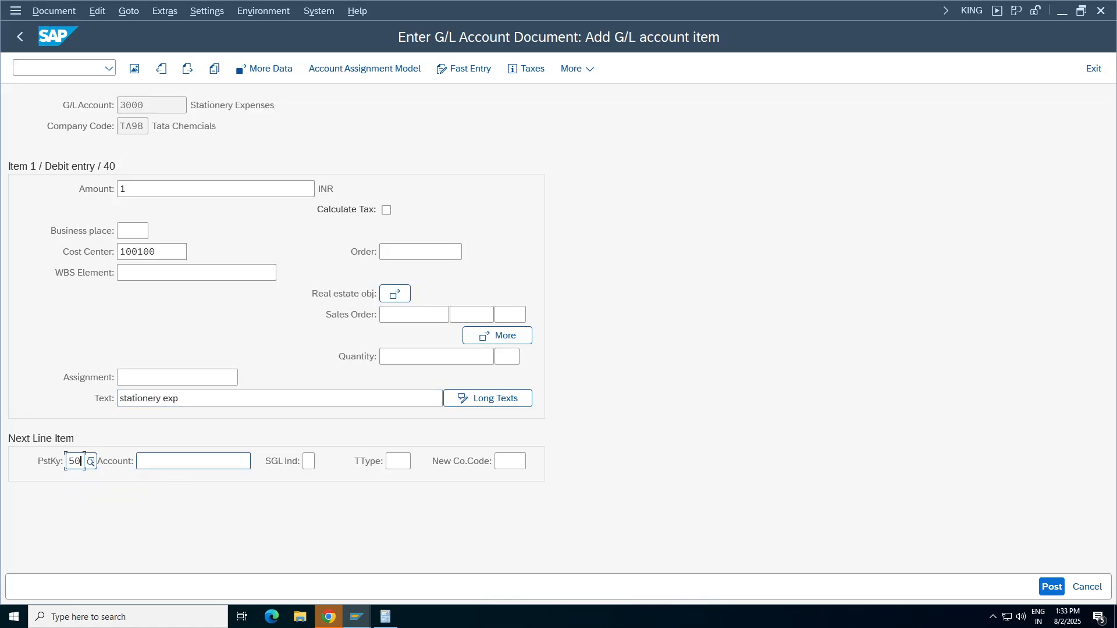
click(181, 462)
click(169, 192)
key(Return)
- Enter amount 1, business area TCHY and the text "stationery exp" for the bank credit item
click(151, 192)
click(142, 210)
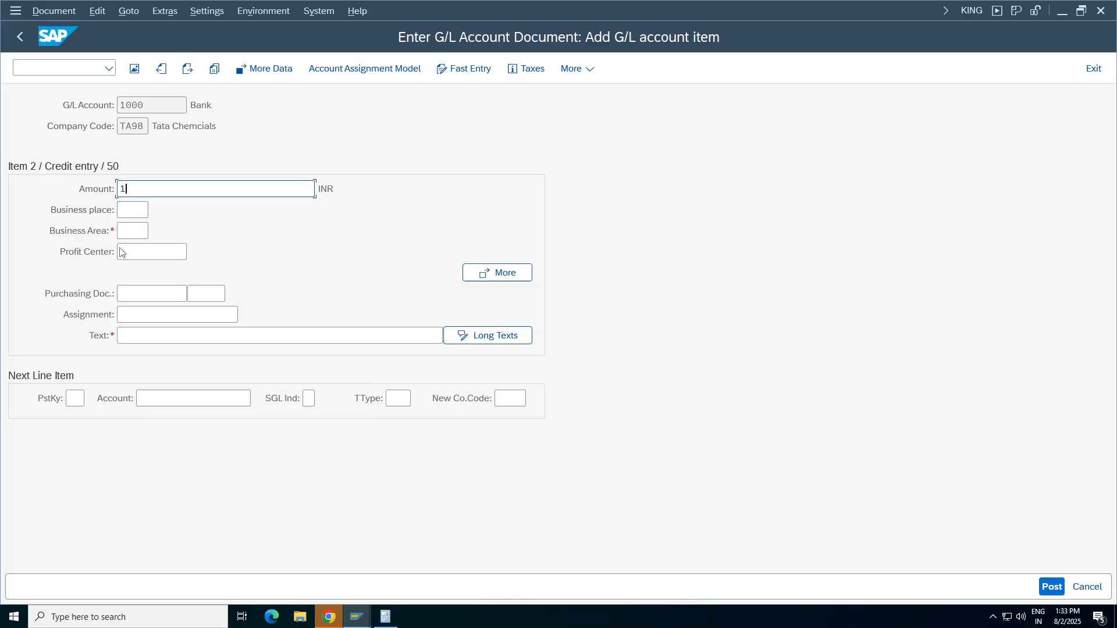
click(132, 232)
click(132, 251)
click(135, 335)
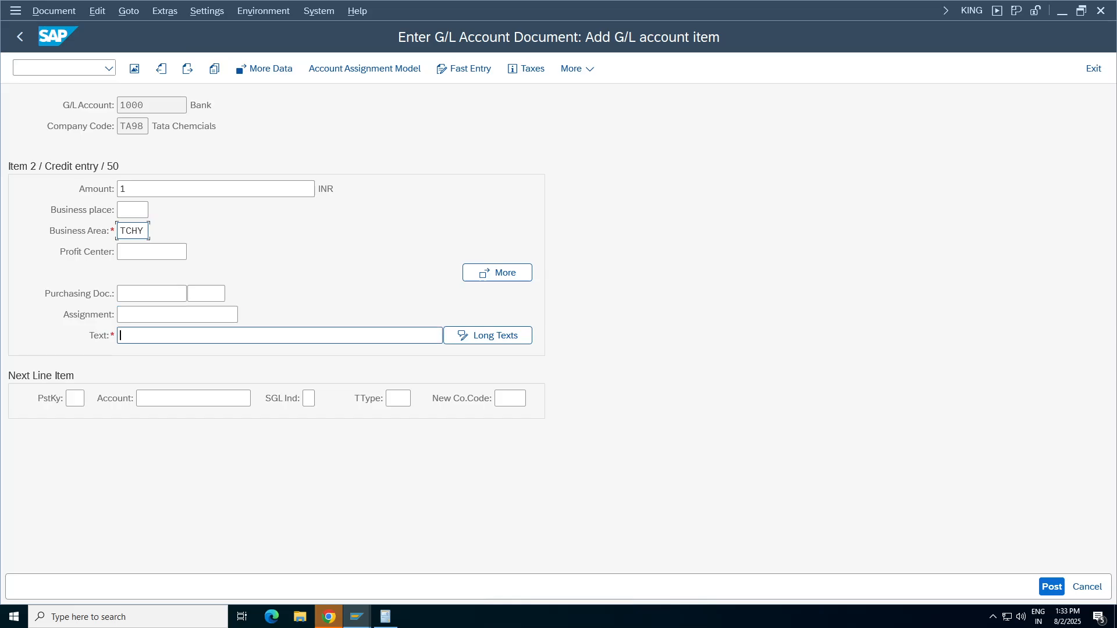
click(145, 43)
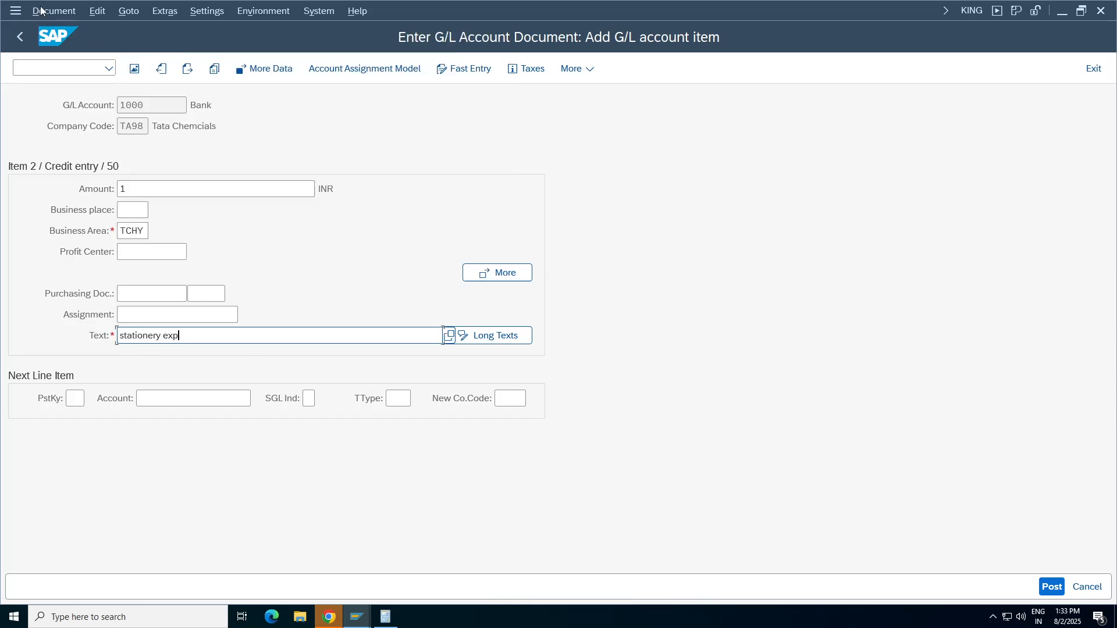
- Simulate the G/L account document and post it
click(43, 11)
click(65, 92)
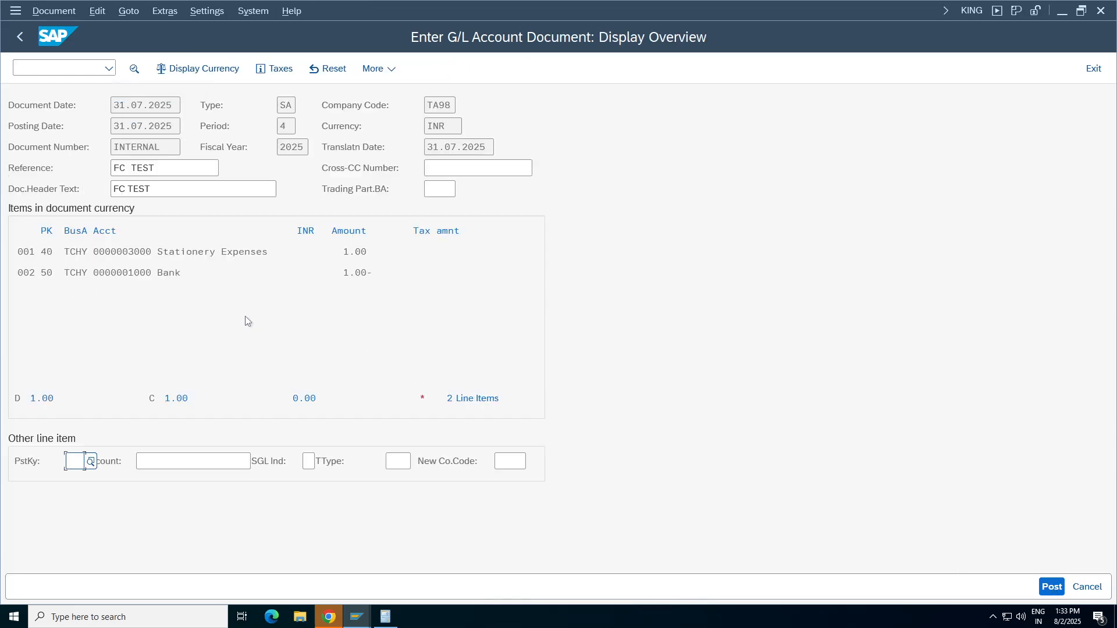
key(ctrl+s)
- Display the document just posted and show its line item amounts in group currency
click(33, 15)
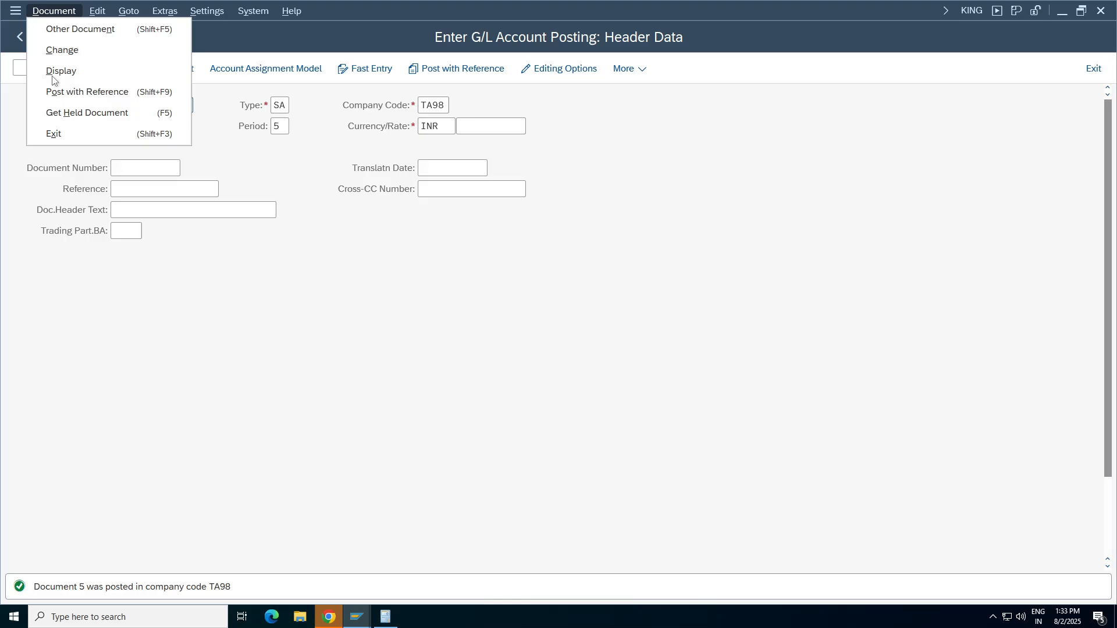
click(59, 72)
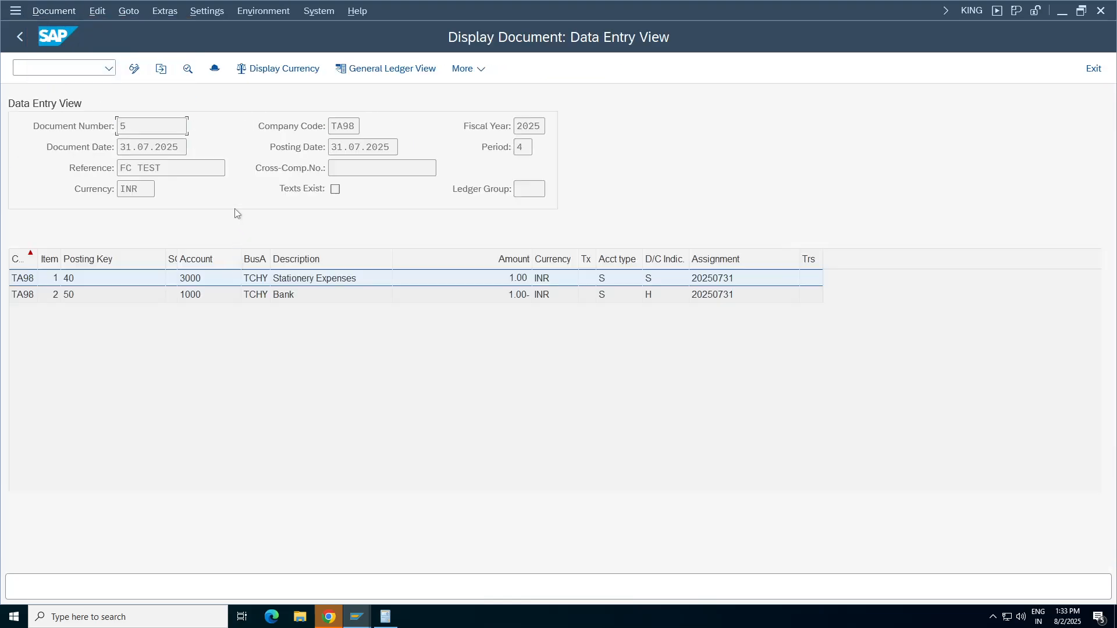
click(278, 68)
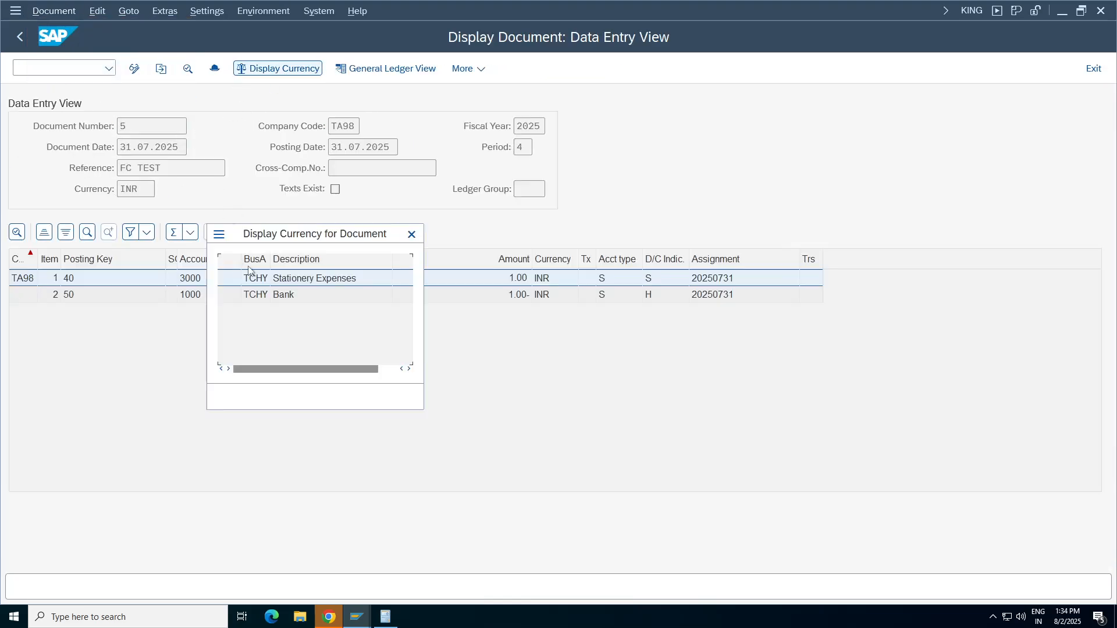
click(273, 339)
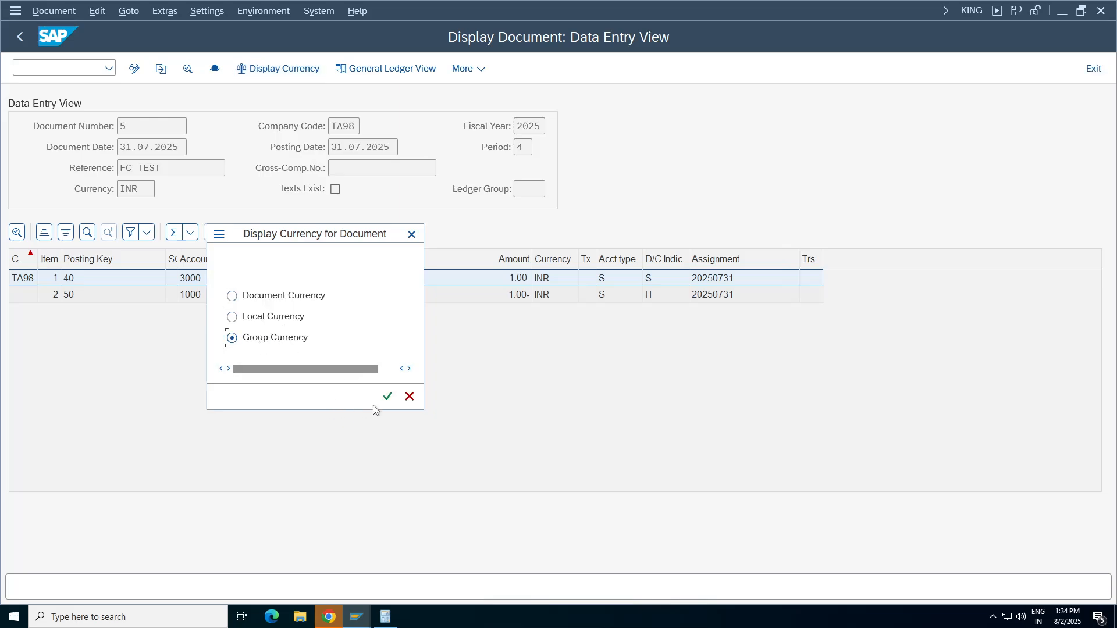
click(388, 396)
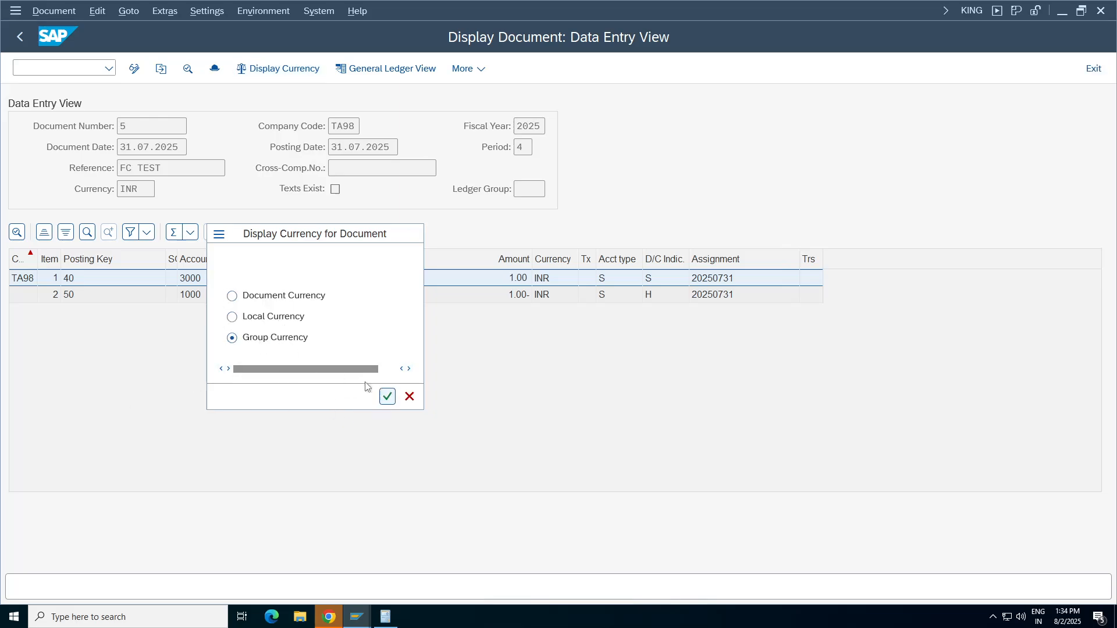
click(517, 296)
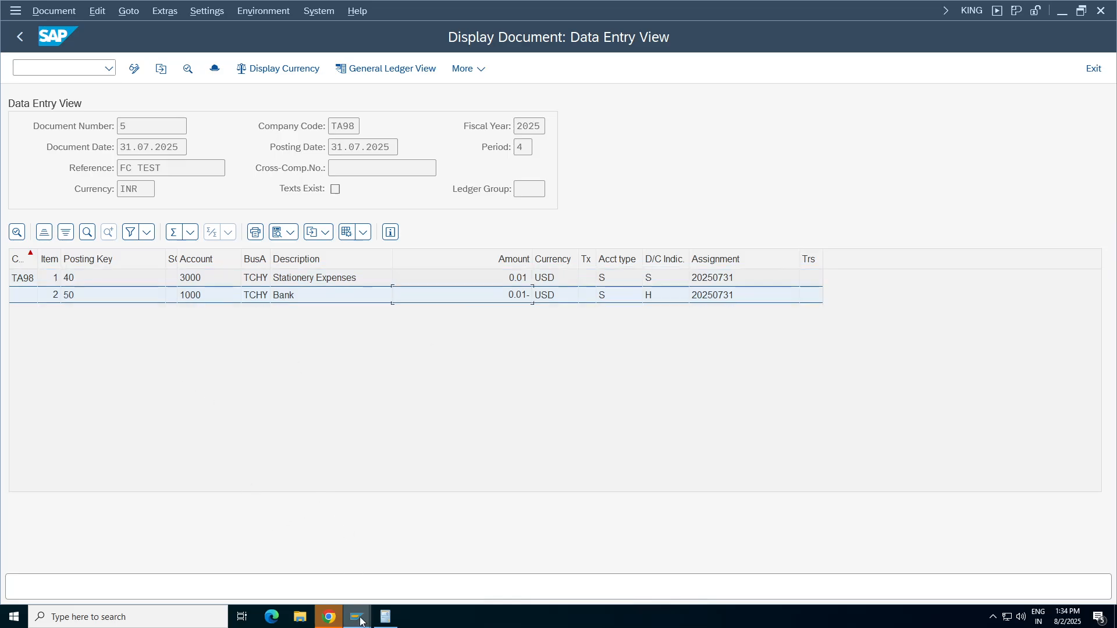
- Switch to the exchange rates session and examine the direct quotation of the 02.07.2025 INR to USD entry
mouse_move(361, 621)
click(317, 567)
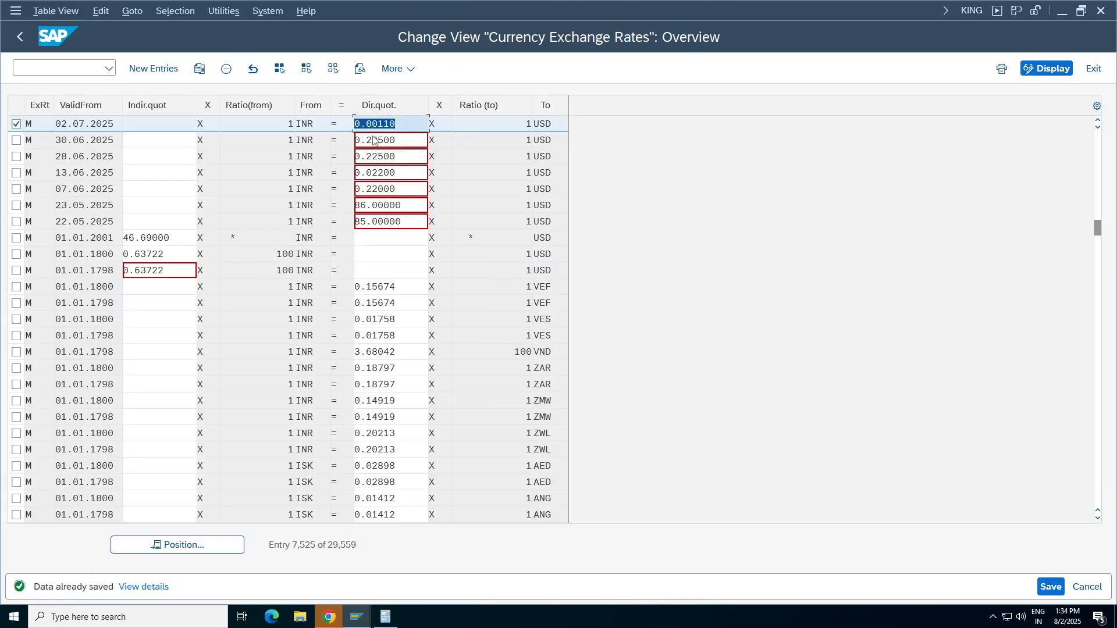
click(366, 123)
click(356, 617)
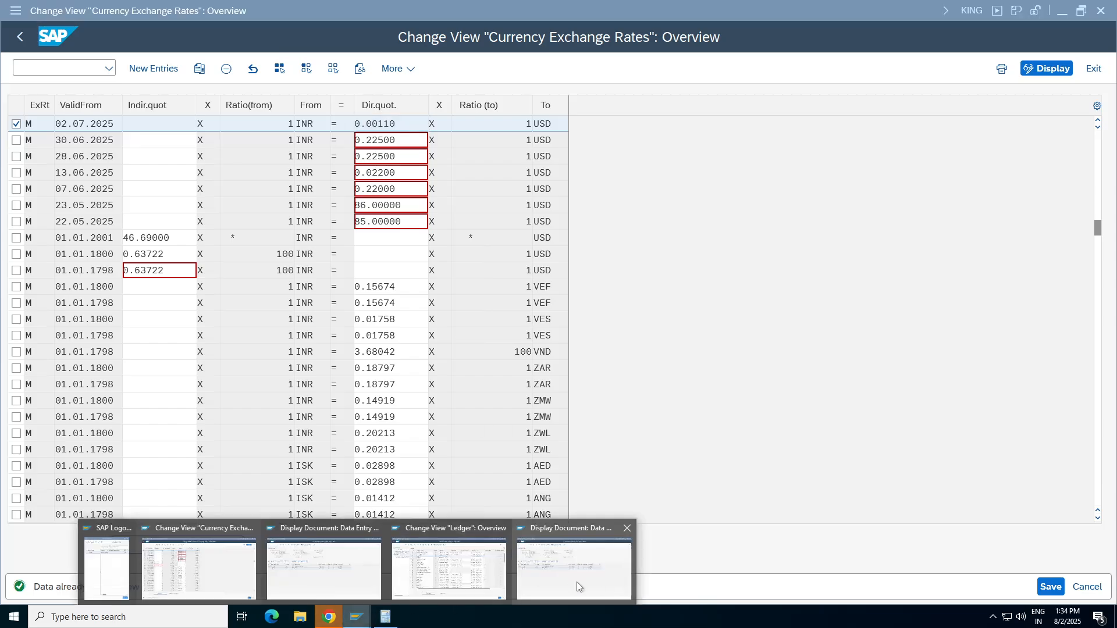
click(187, 562)
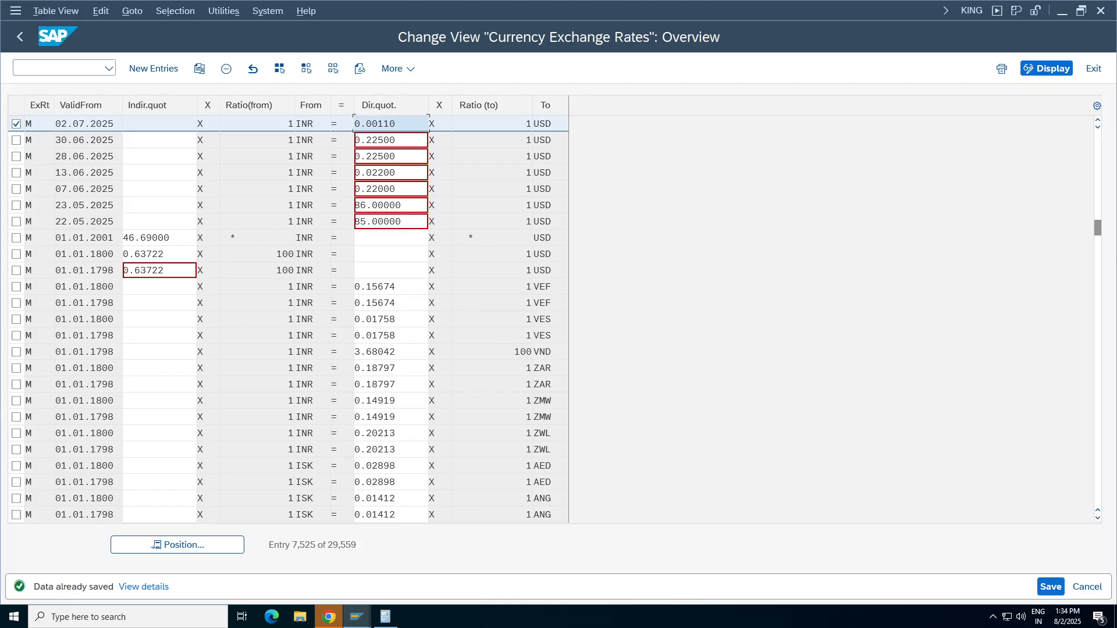
- Leave the exchange rates table, start transaction FINSC_LEDGER in a new session and accept the consistency check messages
click(20, 36)
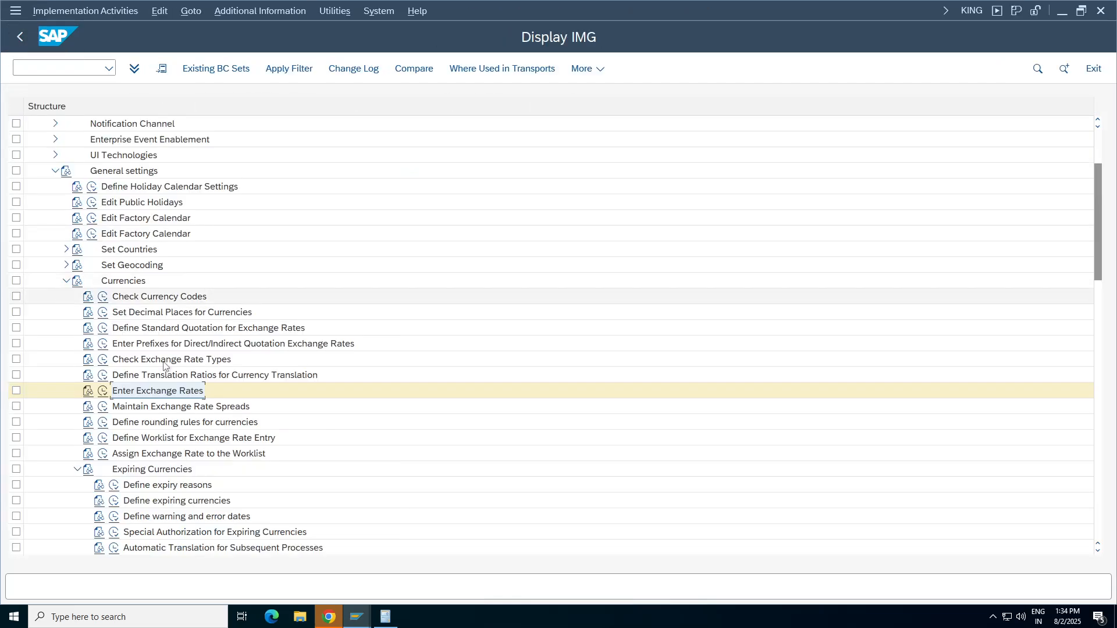
click(148, 377)
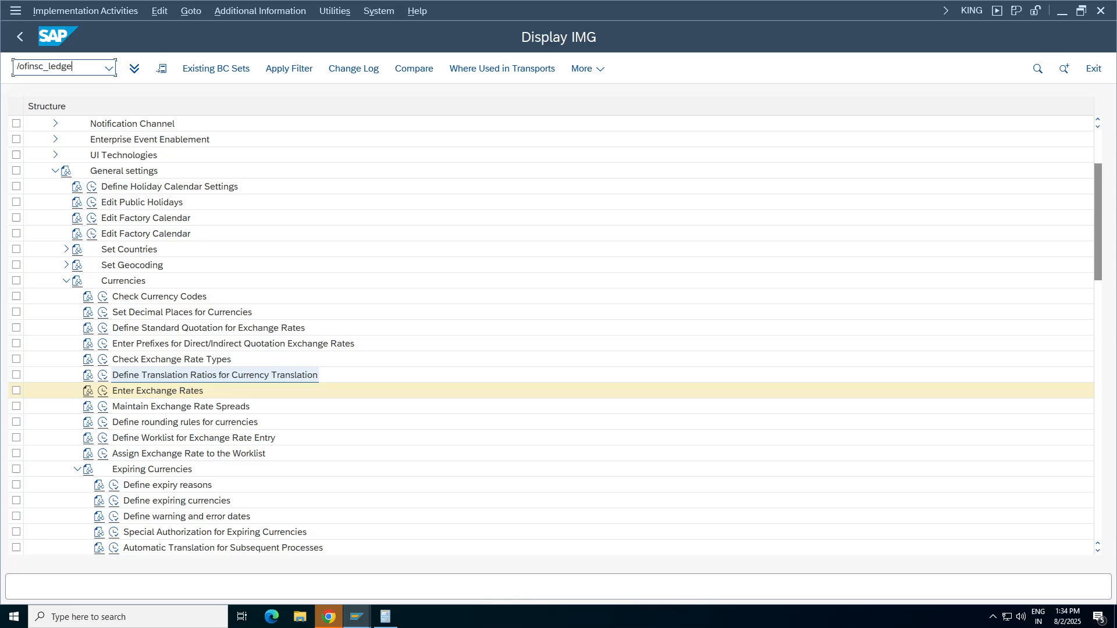
key(Return)
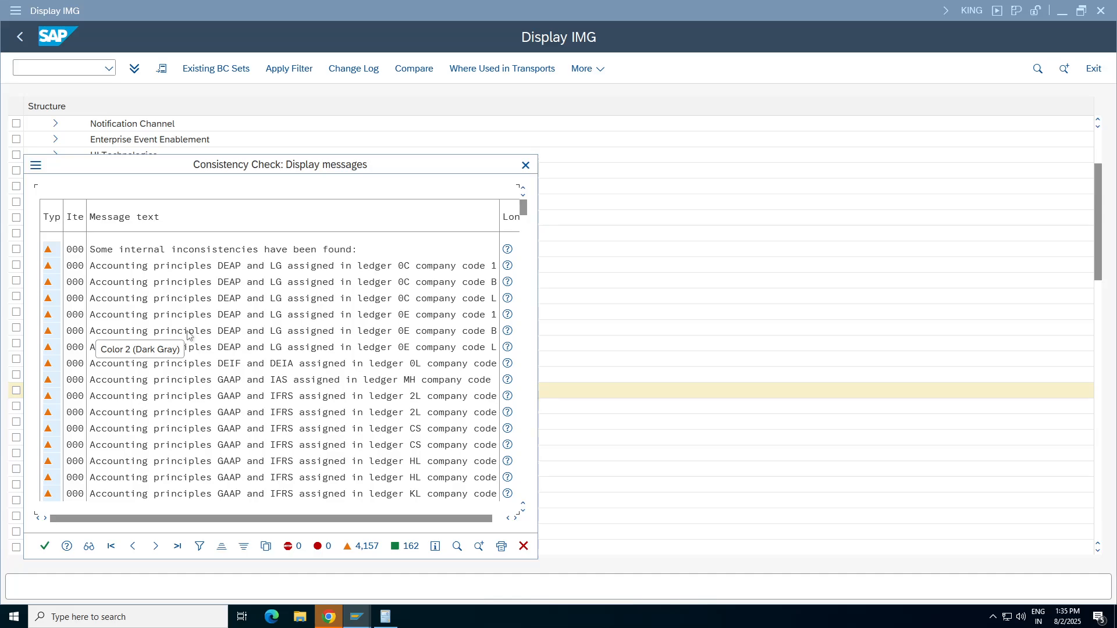
click(45, 546)
- Return to the IMG session, reopen the Enter Exchange Rates table and call up the dialog for positioning to an entry
mouse_move(358, 616)
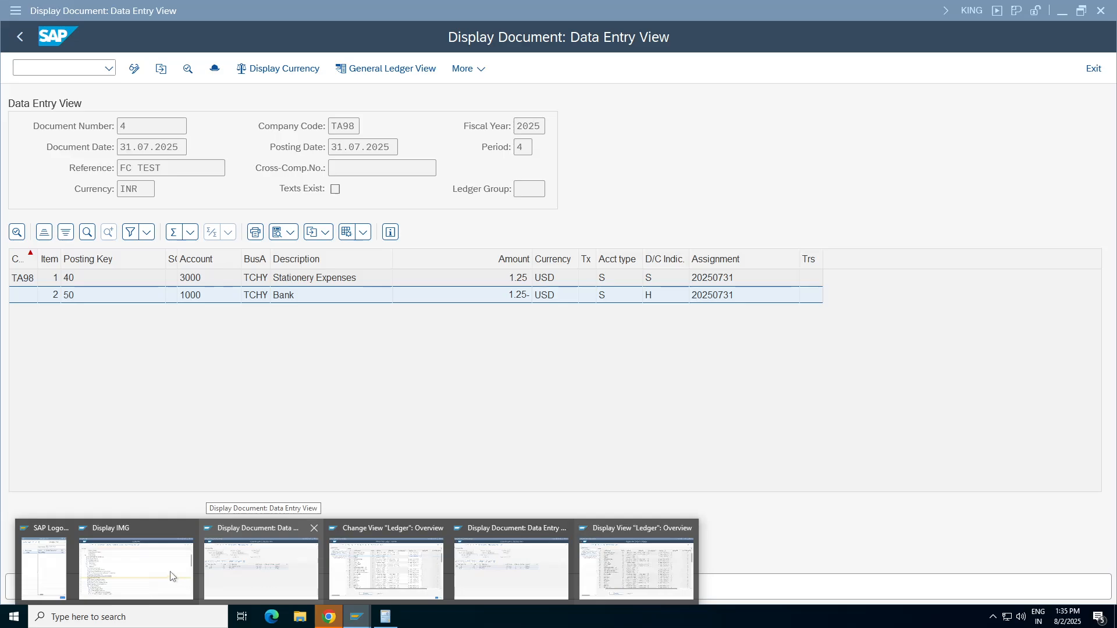
click(174, 579)
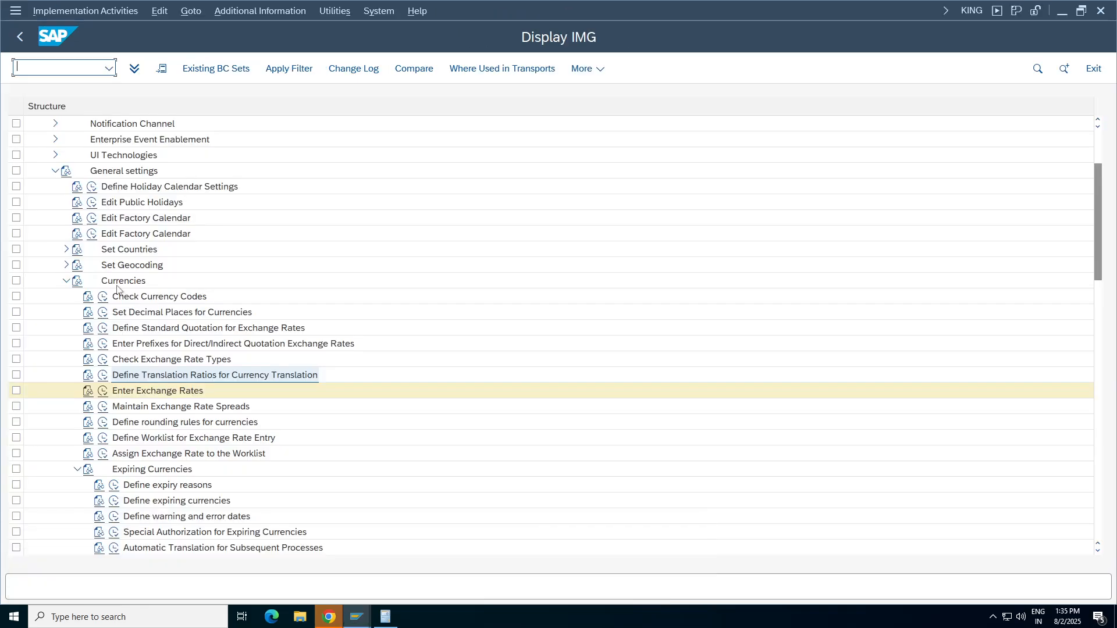
click(101, 361)
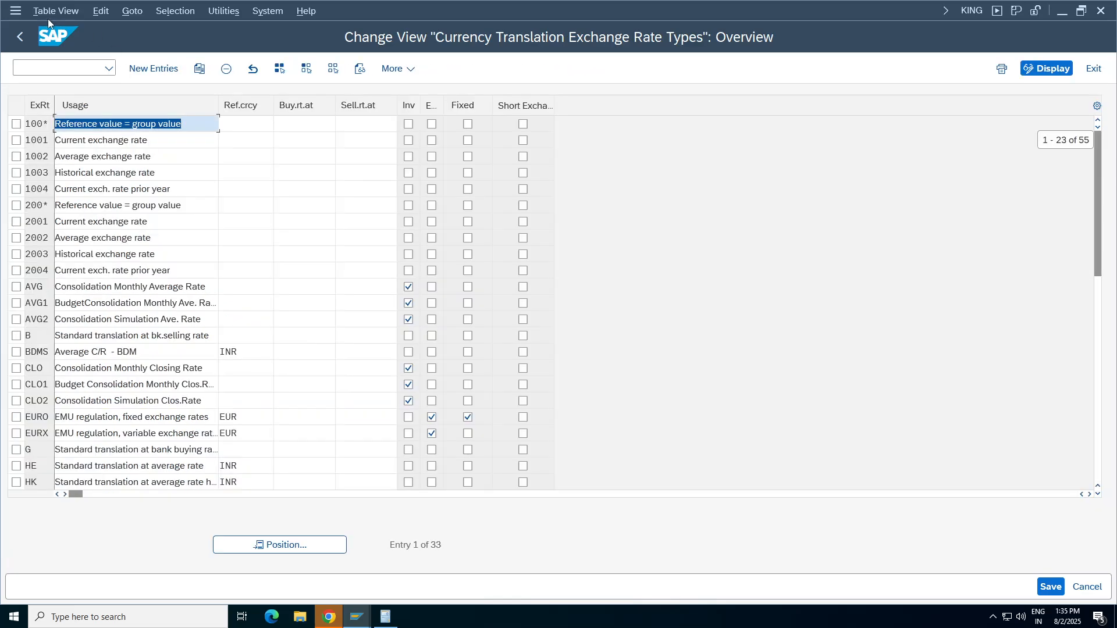
click(19, 36)
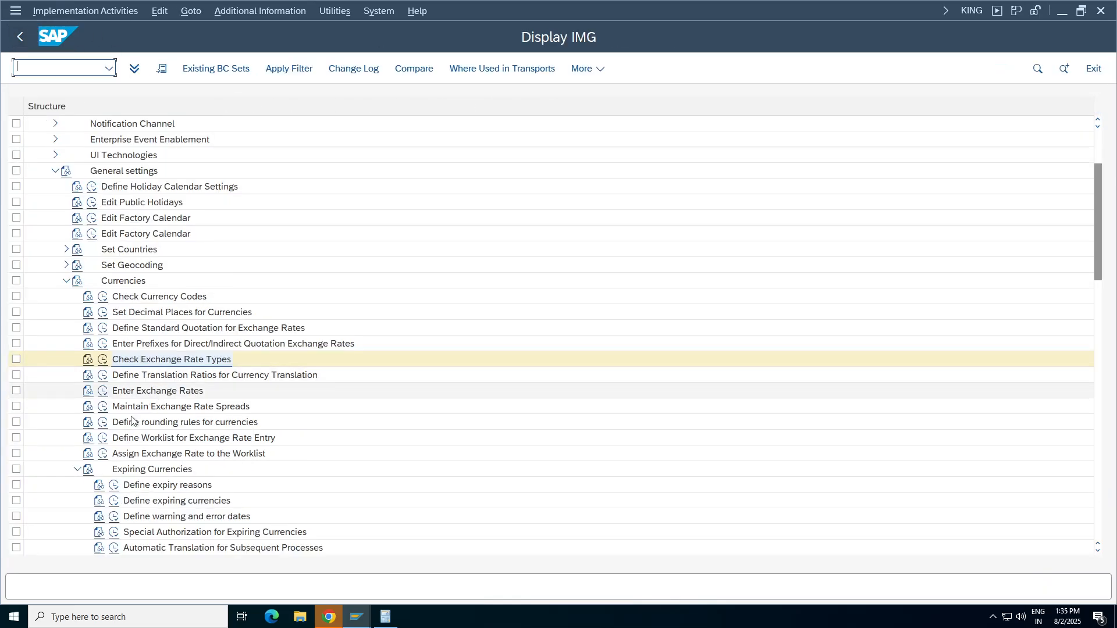
click(103, 390)
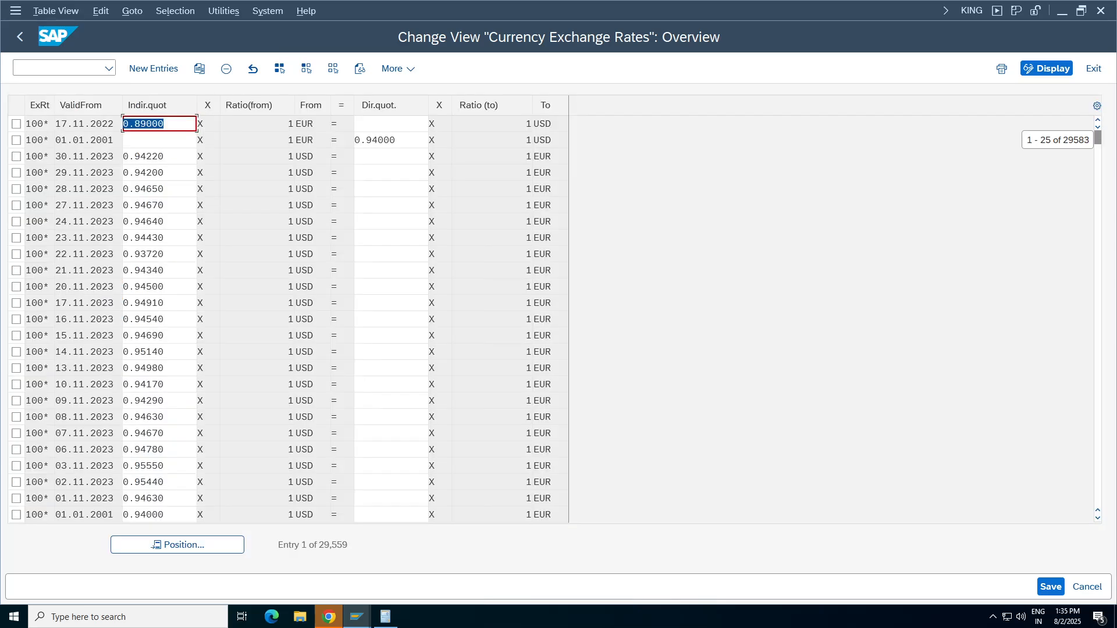
click(198, 547)
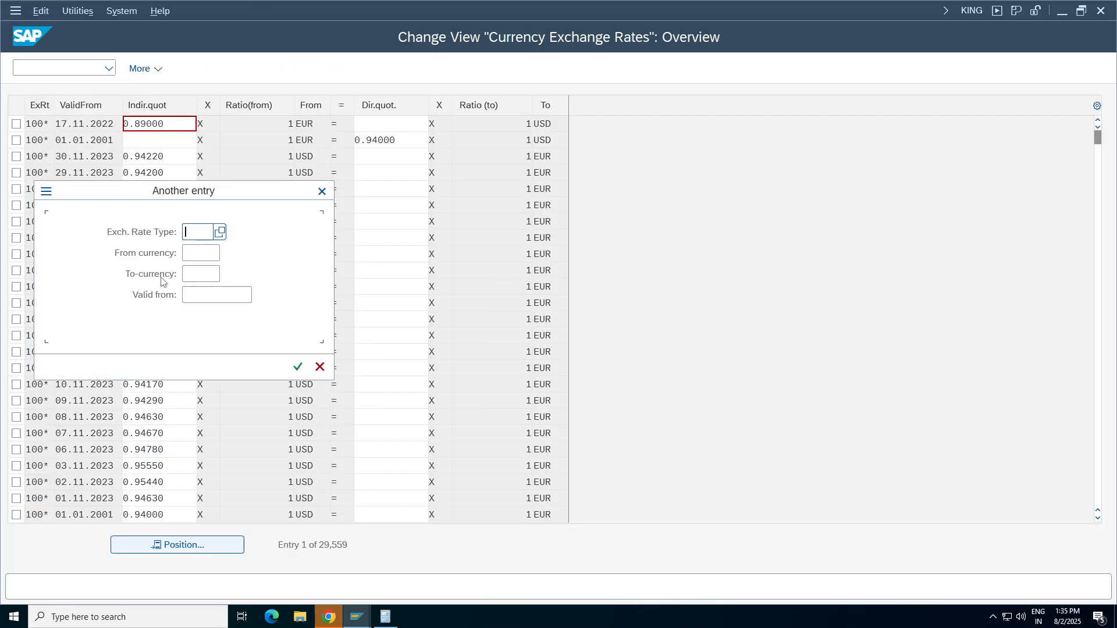
- Position the exchange rate list at rate type M, from currency INR to currency USD
text(m)
key(Tab)
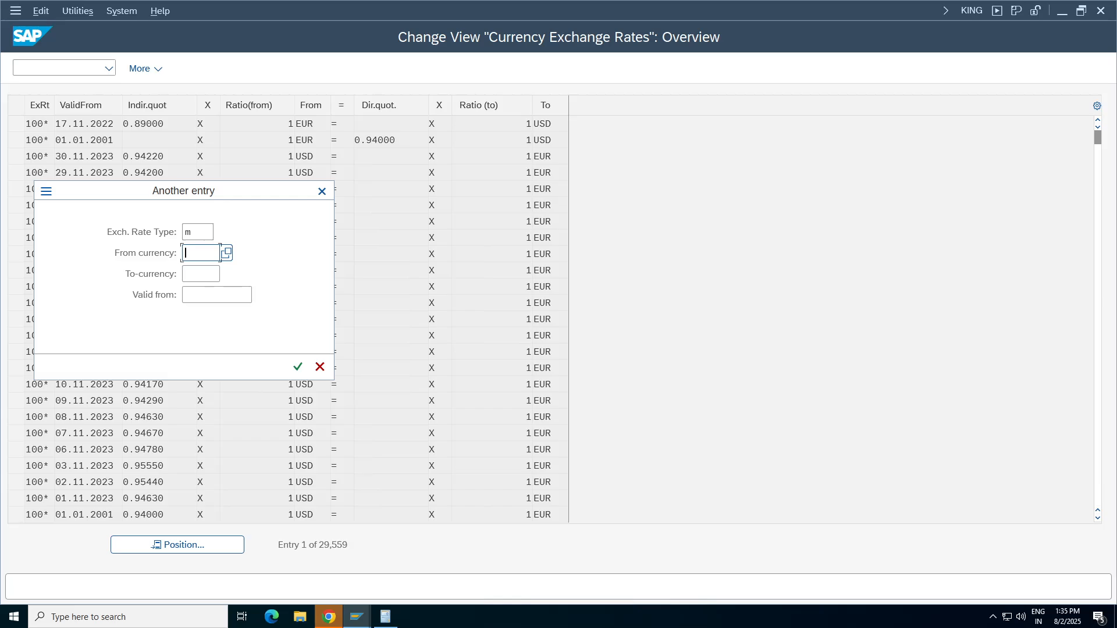
text(inr)
key(Tab)
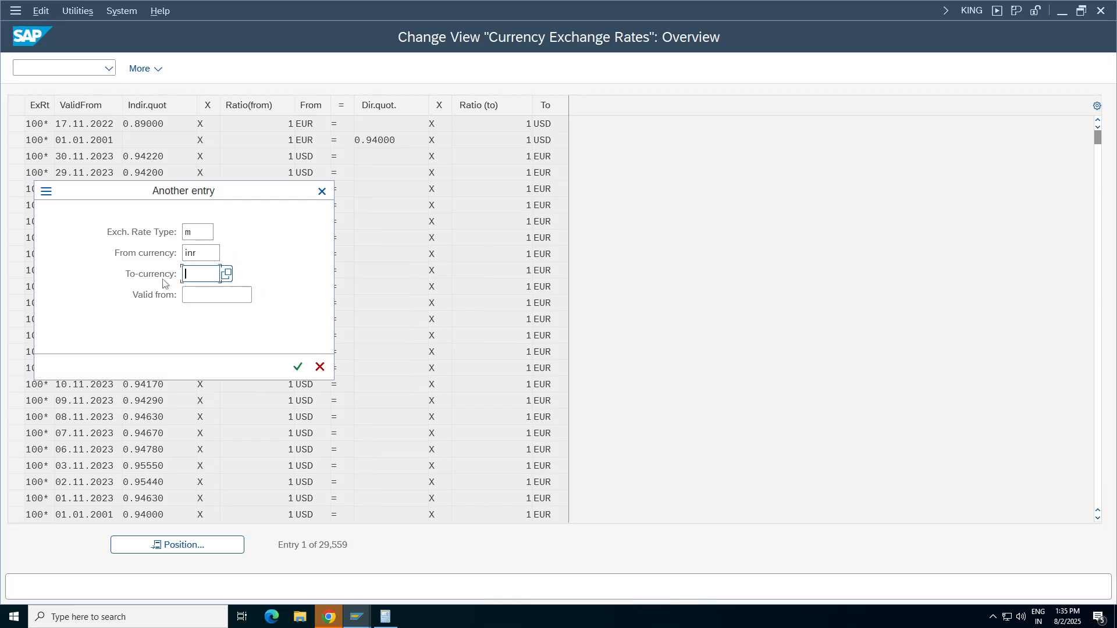
text(usd)
key(Return)
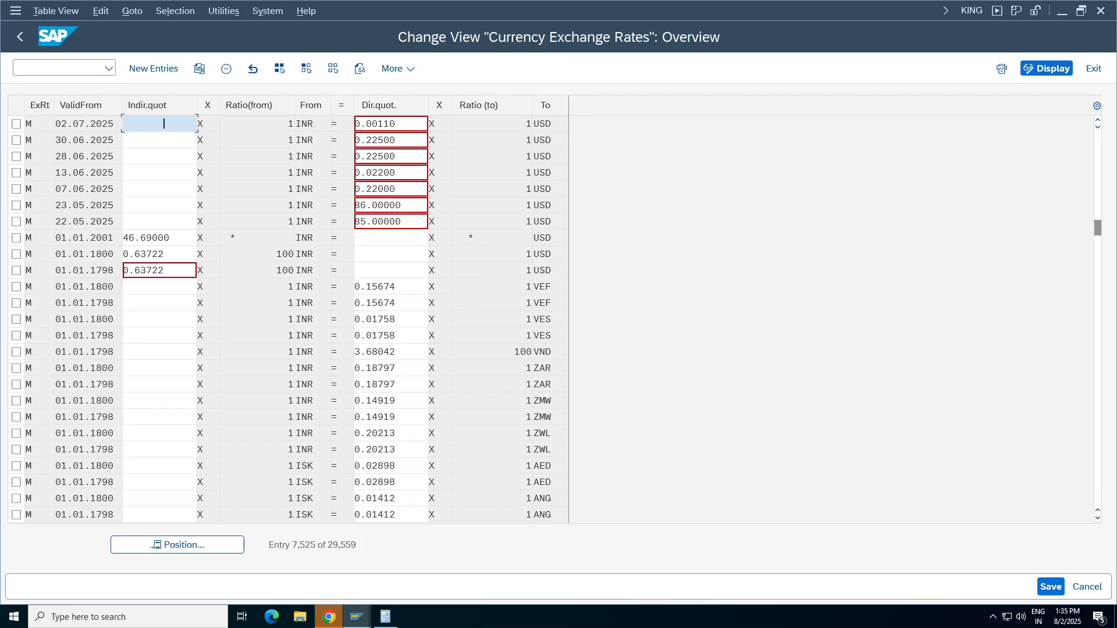
- Reposition the exchange rate list at type M, INR to USD, valid from 31.07.2025
click(177, 547)
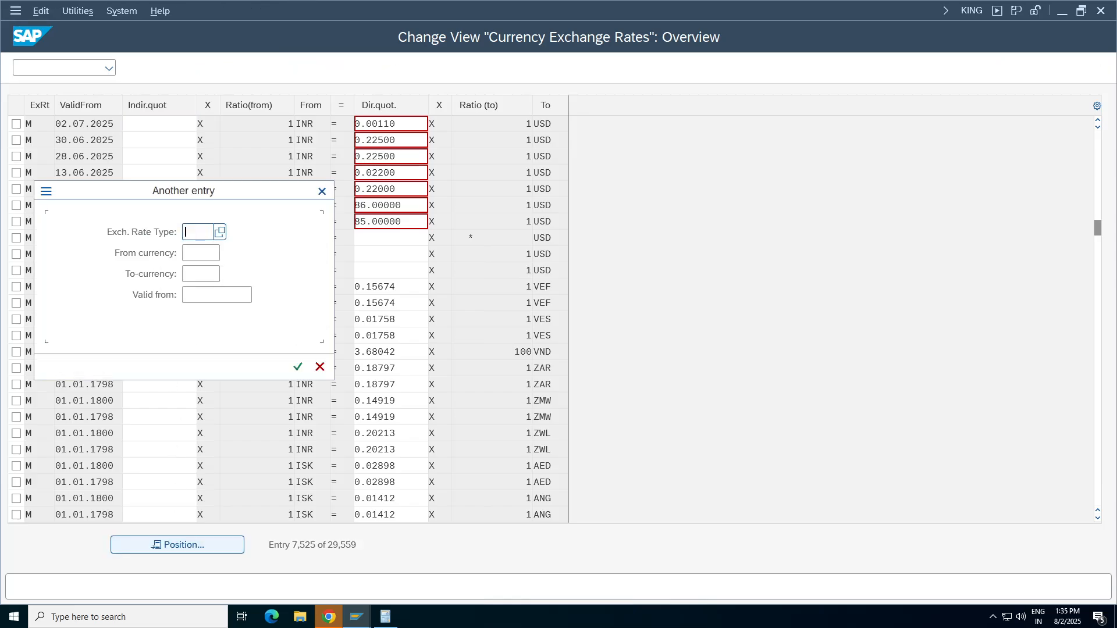
click(202, 255)
click(197, 256)
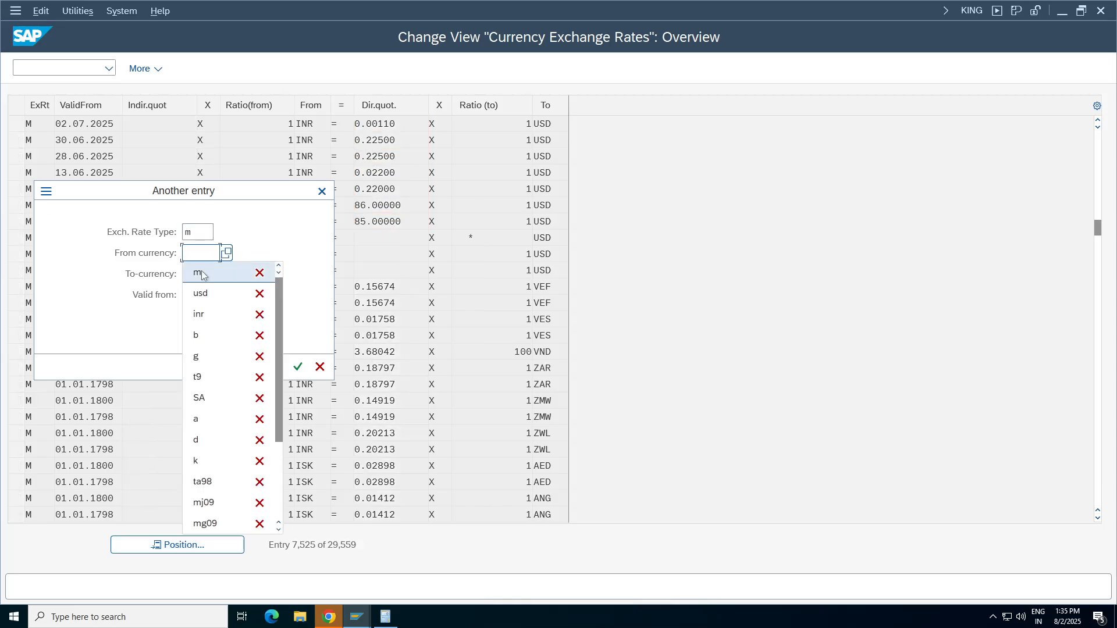
click(200, 314)
click(219, 274)
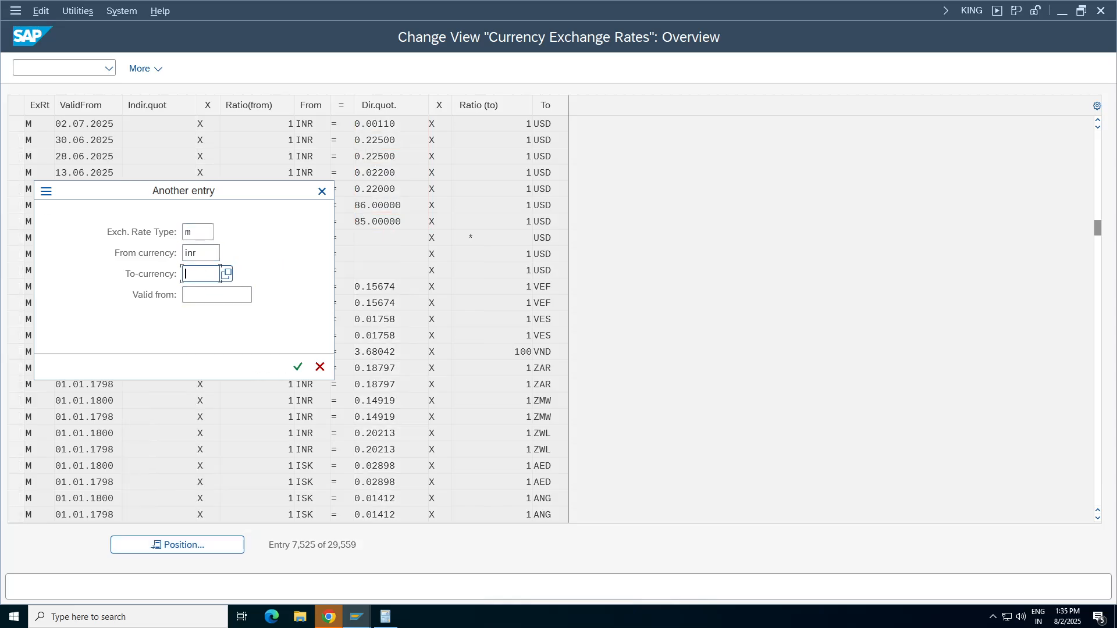
click(200, 314)
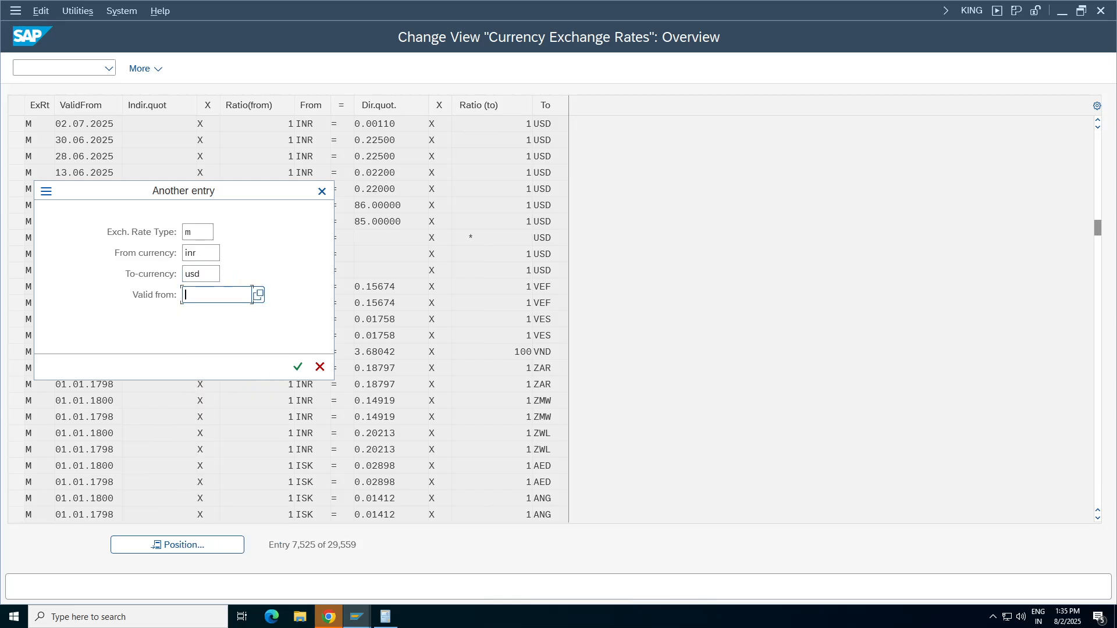
text(31.07.2025)
key(Return)
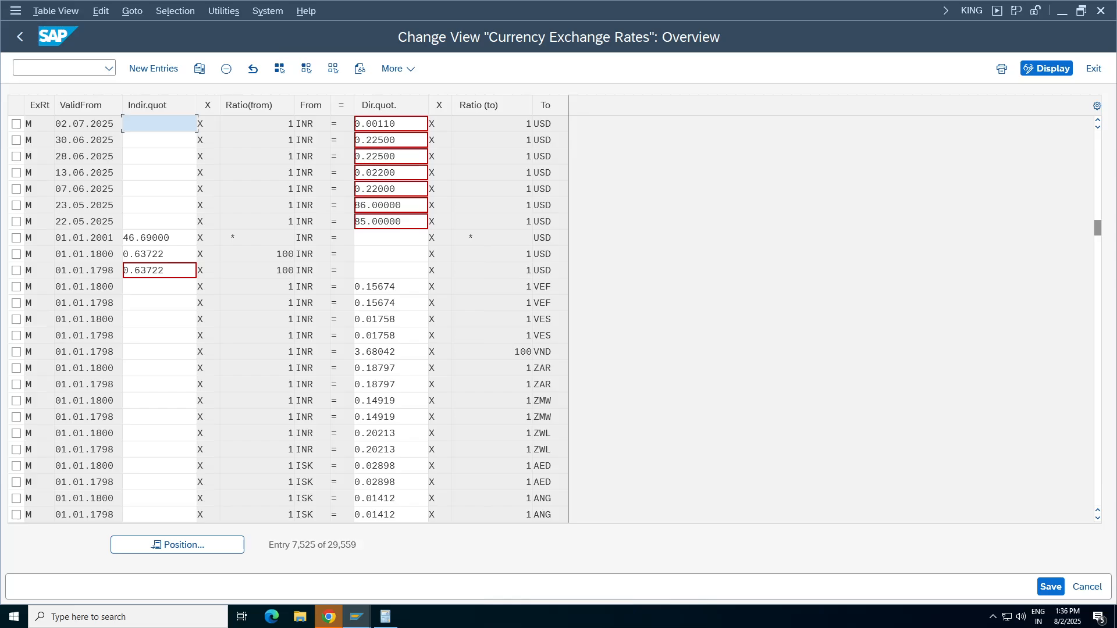
- Switch to the Display View "Ledger" session and open the Global Currency Conversion Settings
click(395, 618)
mouse_move(397, 618)
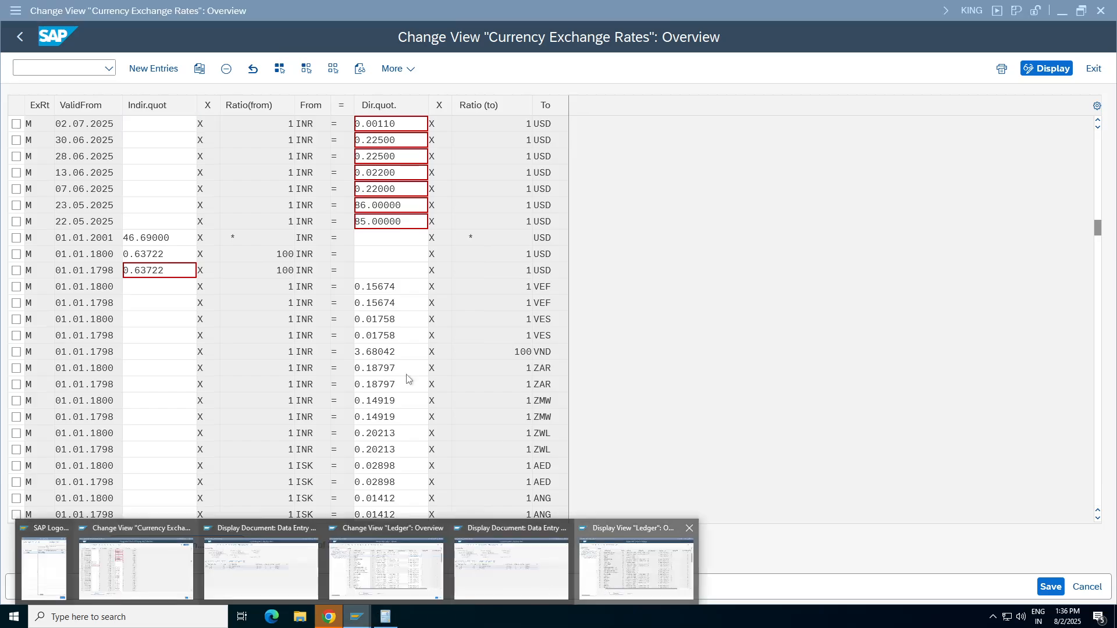
click(627, 570)
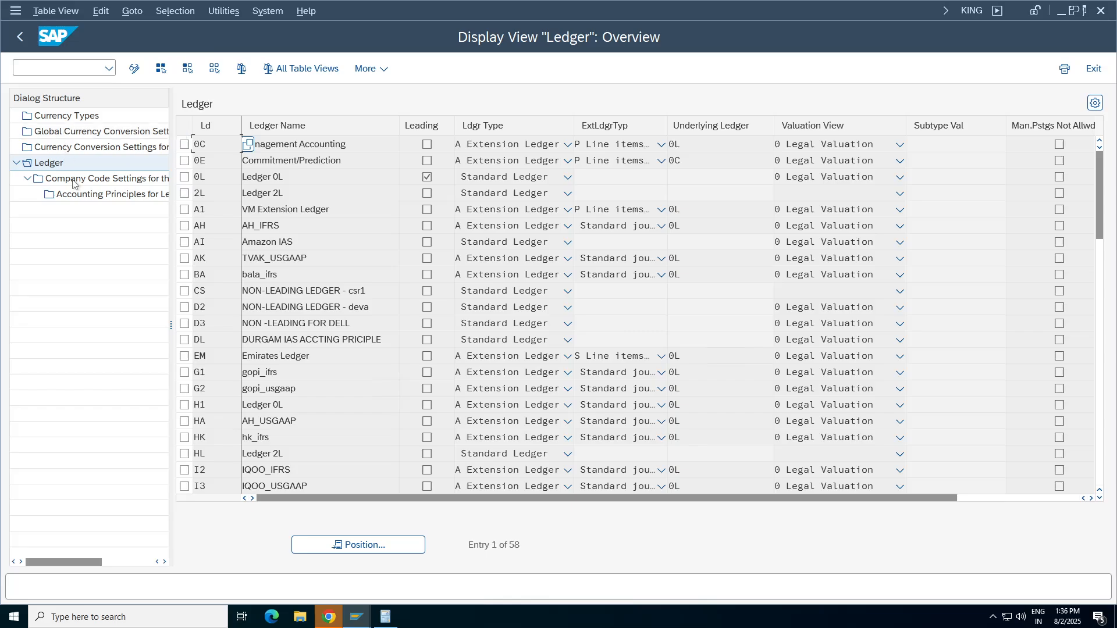
click(68, 133)
double_click(68, 134)
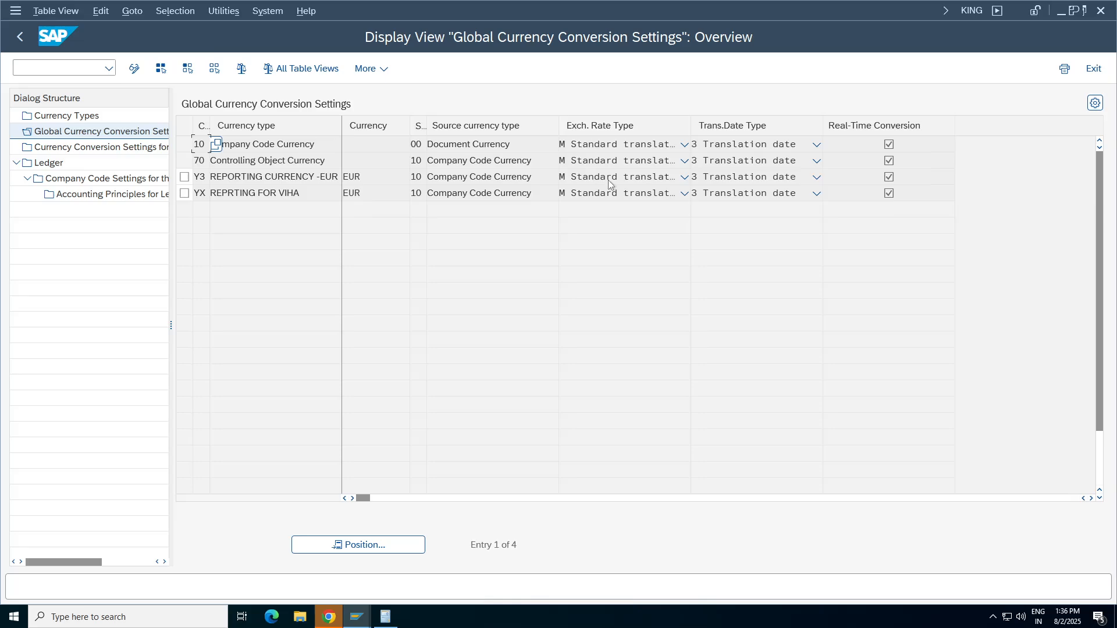
- Return to the Ledger overview and look through its columns up to the accounting principle of the ledger
click(27, 163)
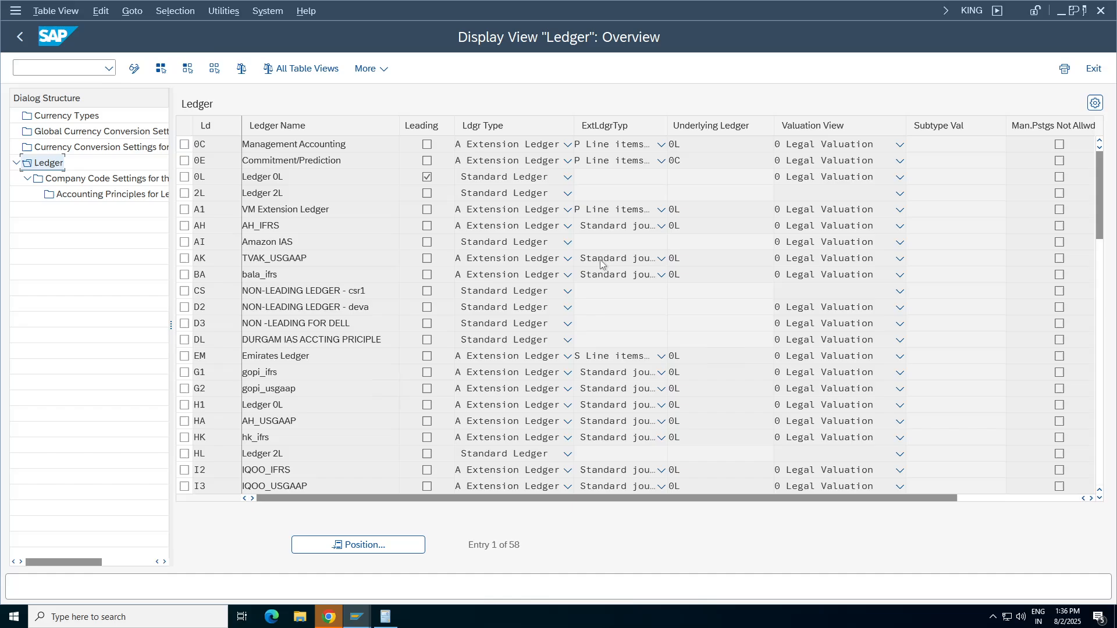
drag(761, 499, 917, 503)
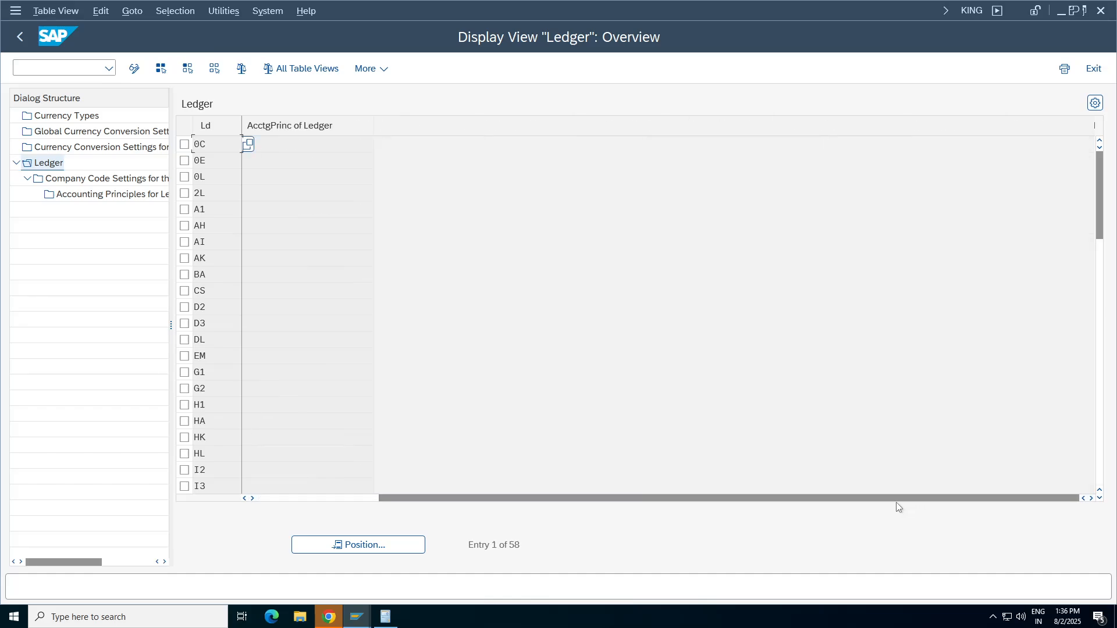
drag(728, 501, 606, 500)
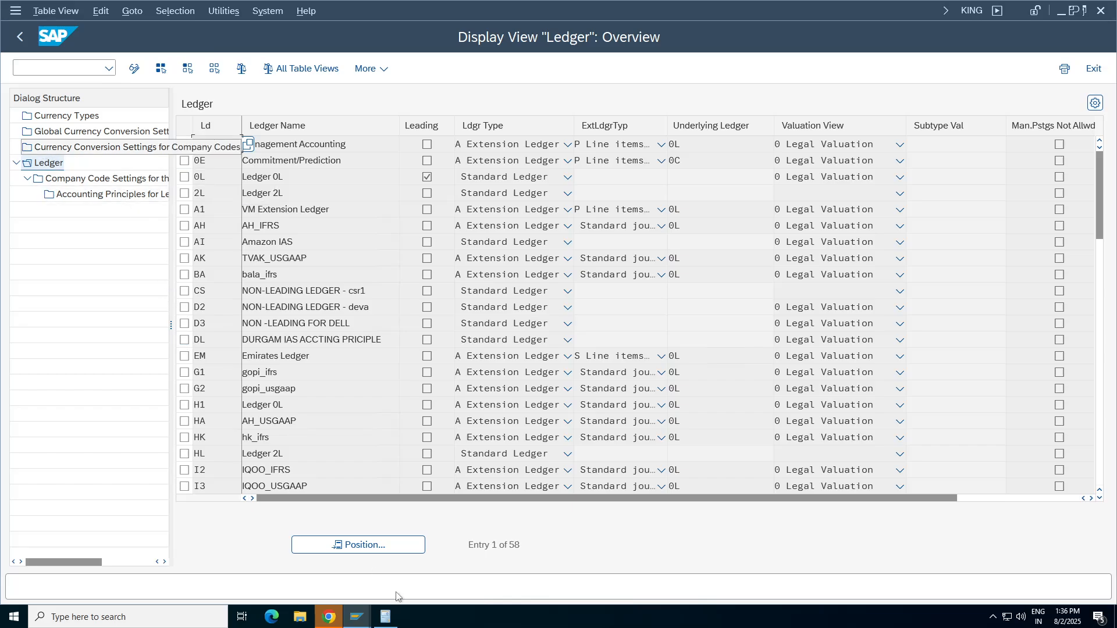
- Switch to the Display Document session, review the header of the FC TEST document, and close it
click(371, 623)
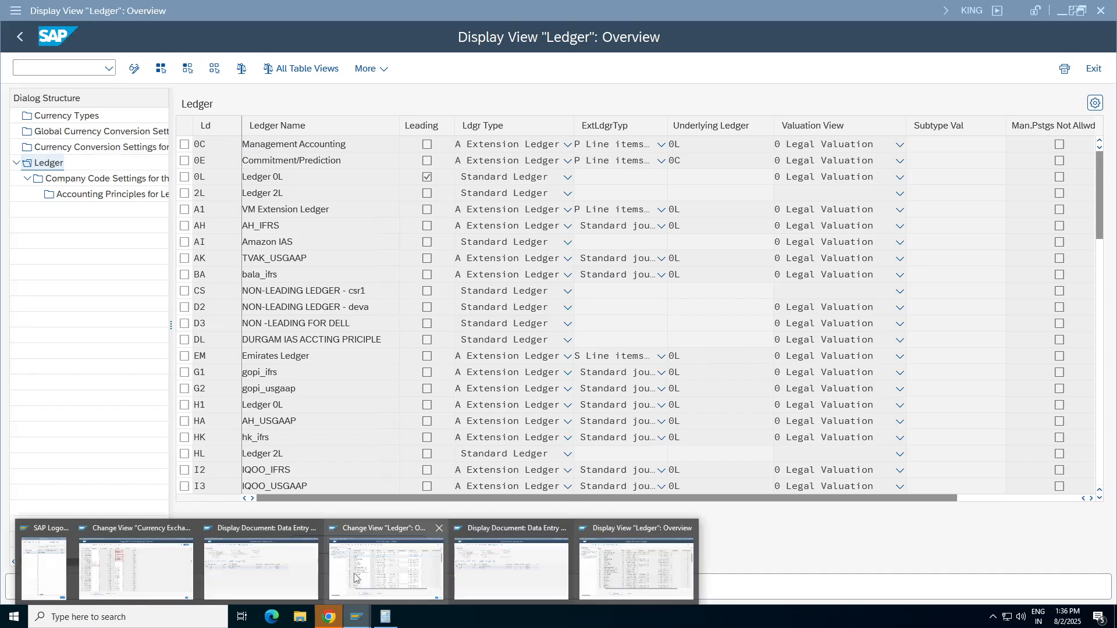
mouse_move(404, 581)
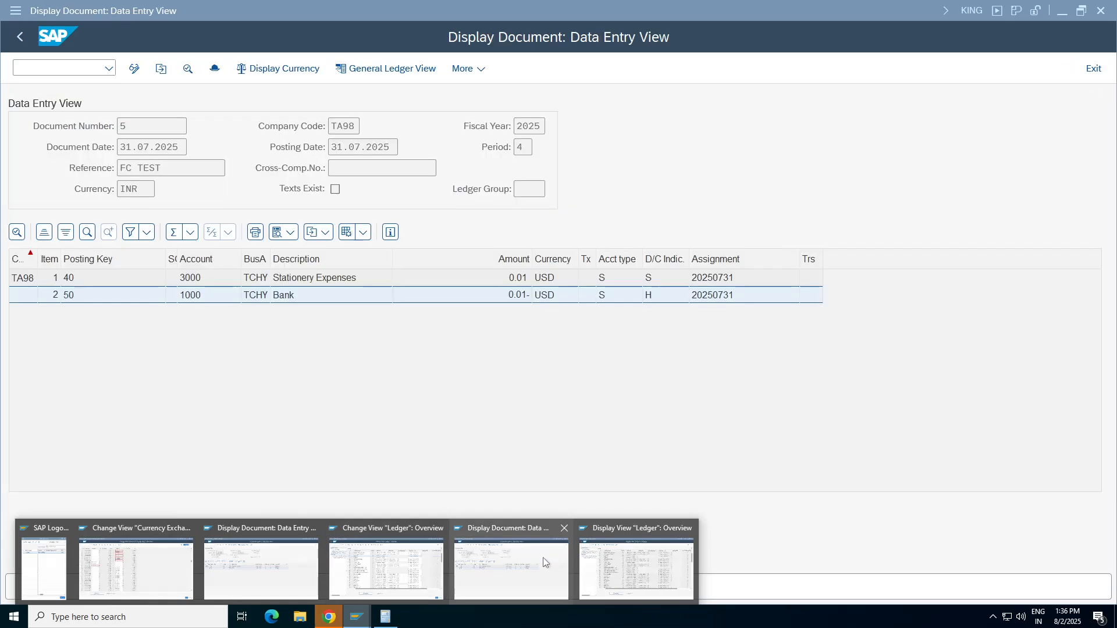
click(543, 557)
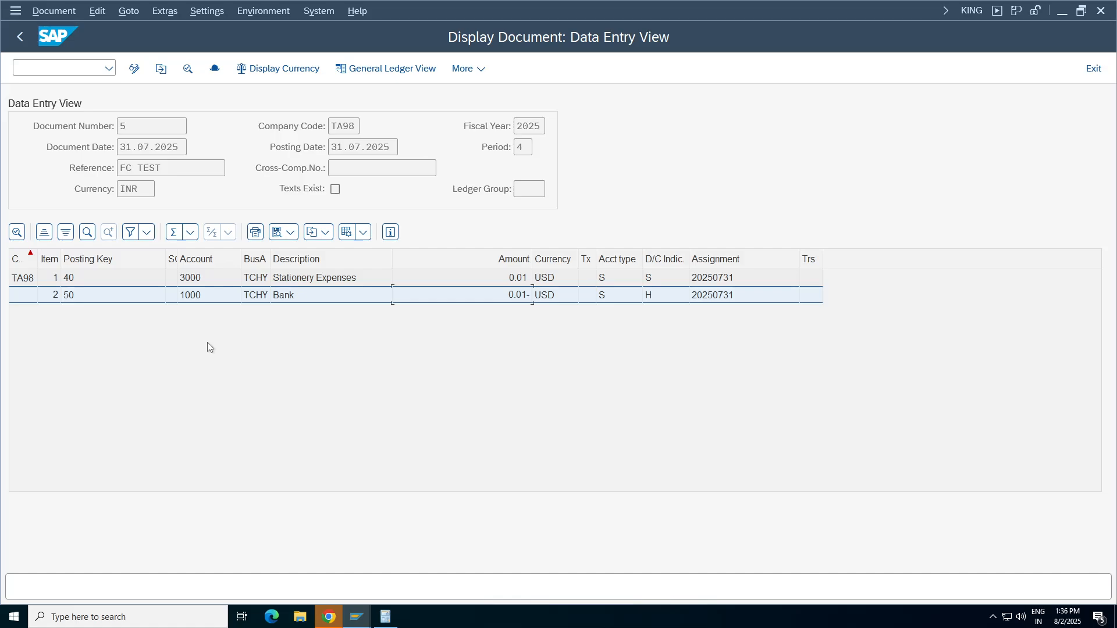
click(215, 69)
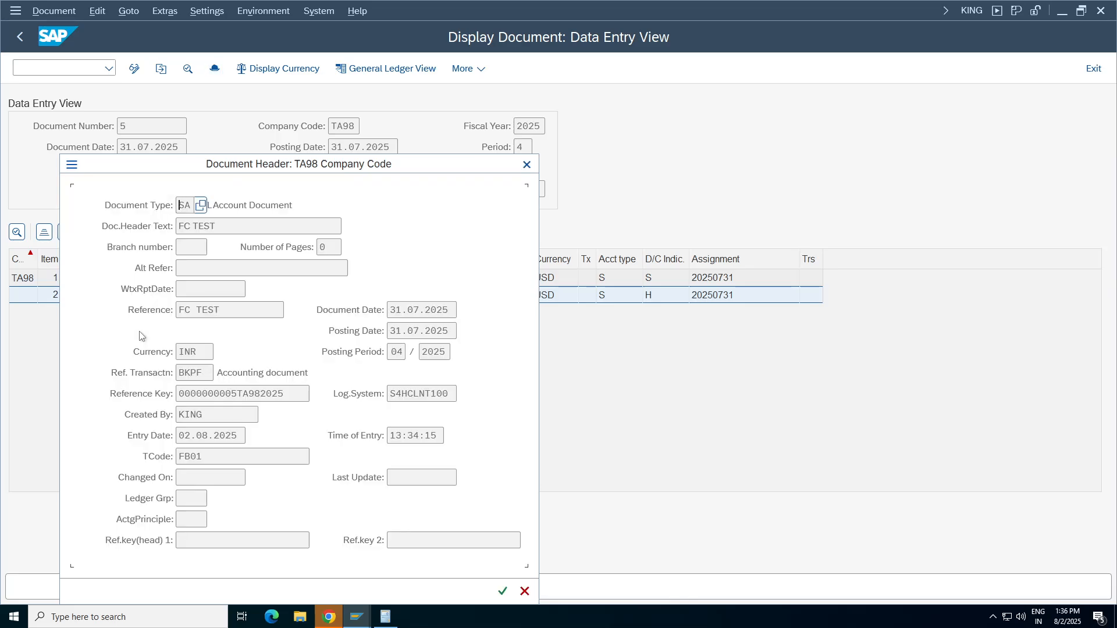
click(527, 165)
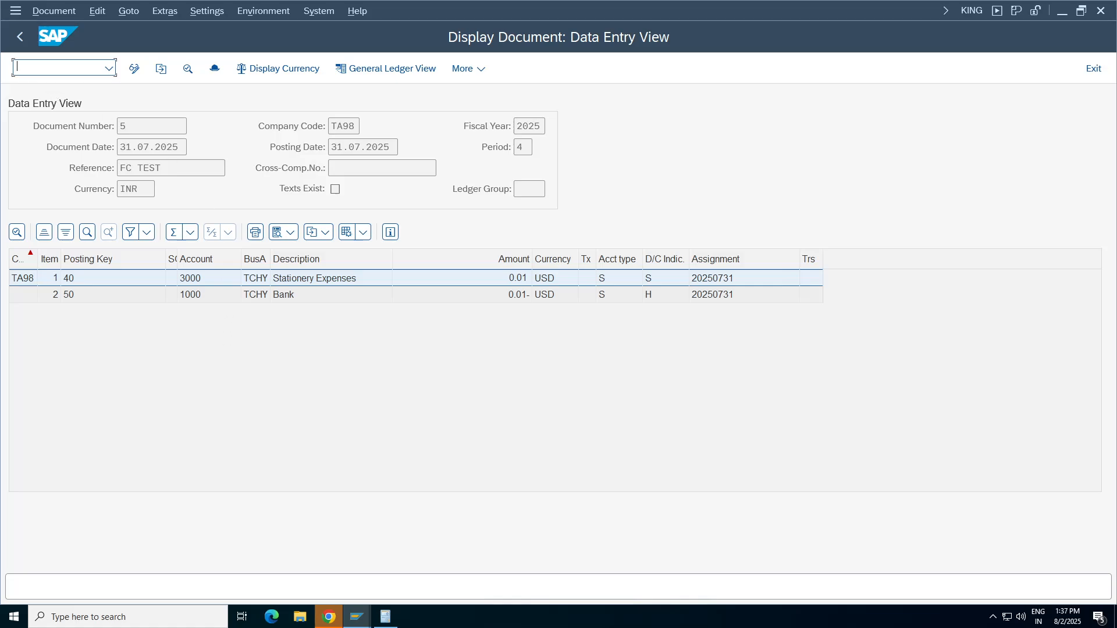
- Open transaction SE16N in a new session and load the table BKPF
text(/ose16n)
key(Return)
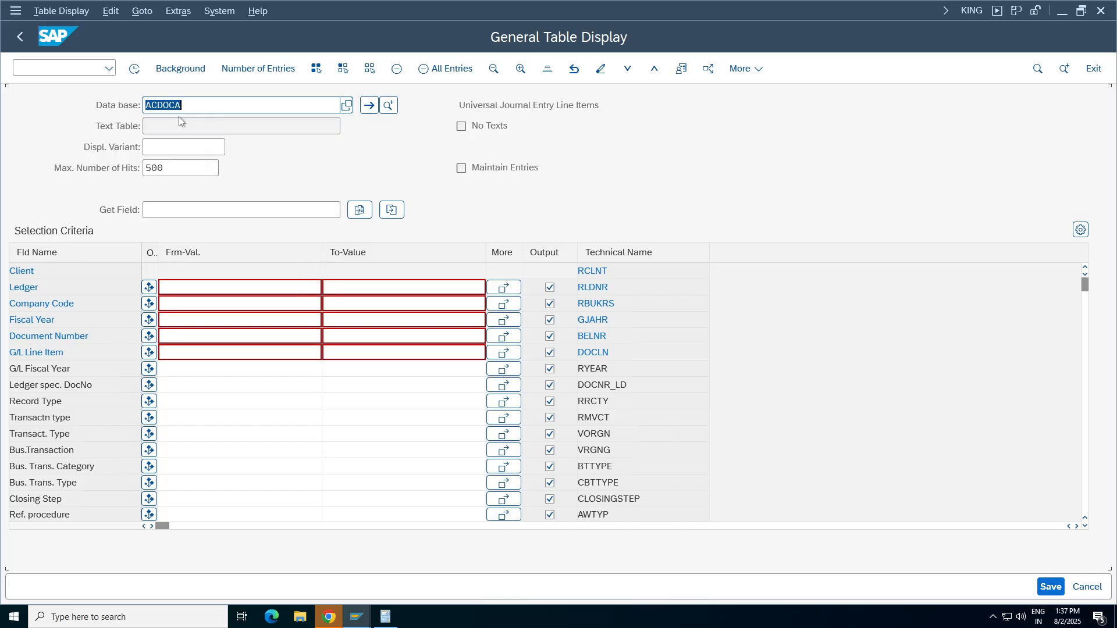
text(bkpf)
key(Return)
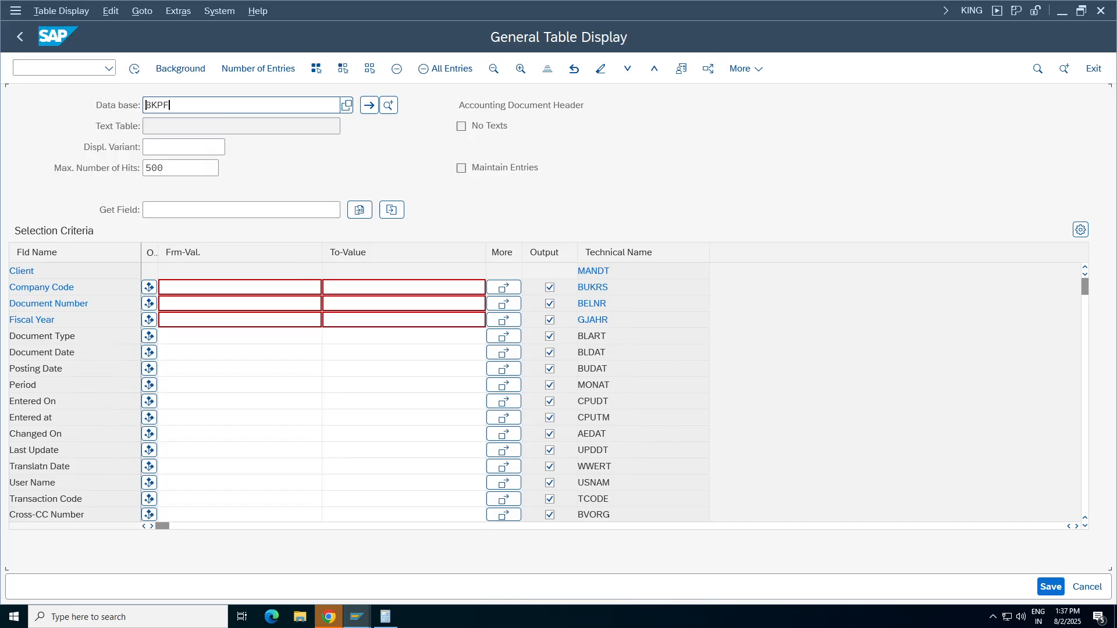
- Display the BKPF entries for company code TA98 and document number 5
double_click(183, 288)
click(184, 308)
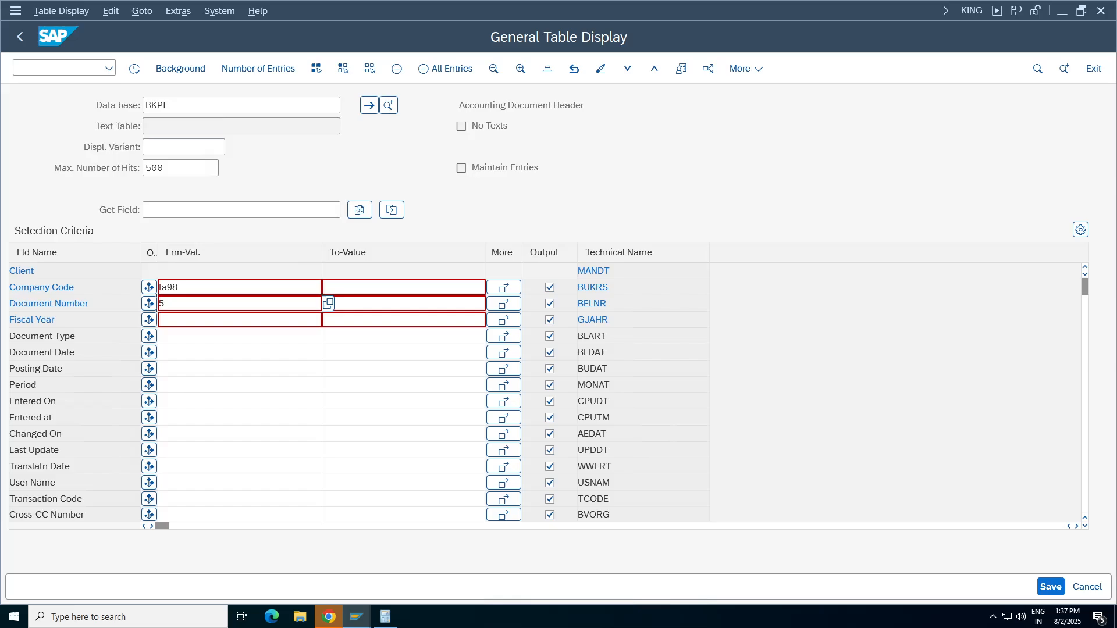
key(F8)
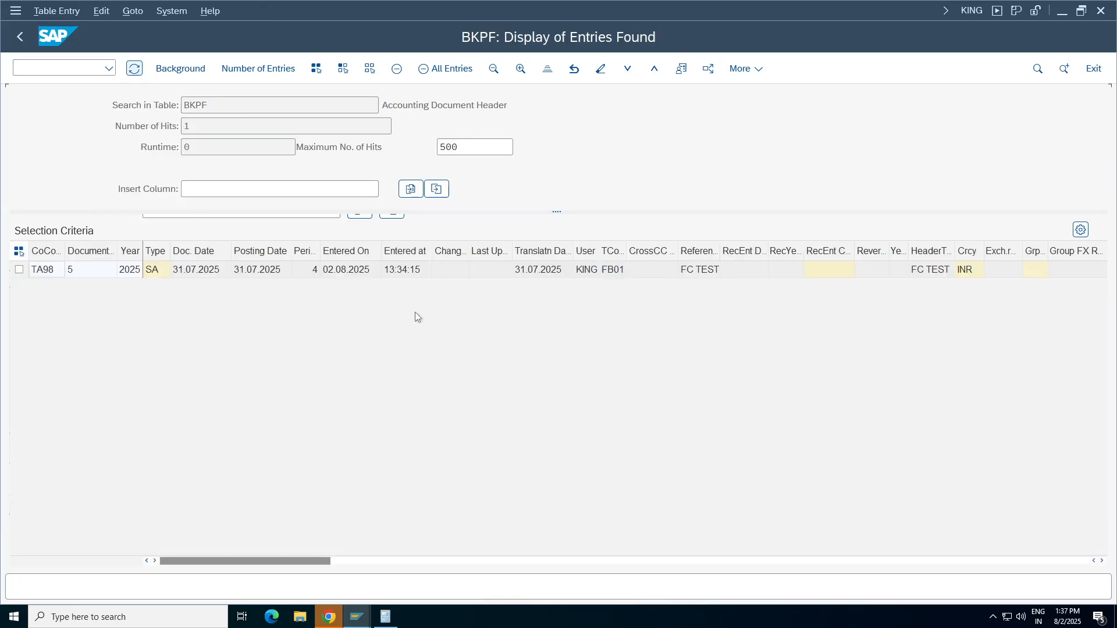
- Examine the document's header fields in the BKPF entry, from the translation date through to FX Rate 2
click(508, 271)
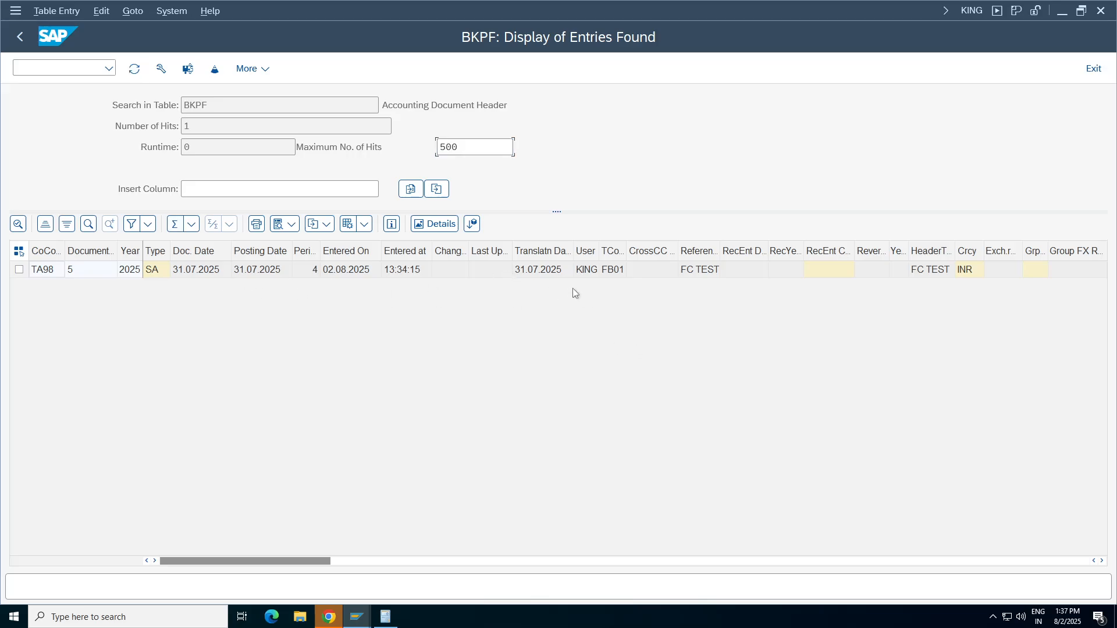
click(585, 279)
key(Right)
key(Right)
key(Right)
key(Right)
key(Right)
key(Right)
key(Right)
key(Right)
key(Right)
key(Right)
key(Right)
key(Right)
key(Right)
key(Right)
key(Right)
key(Right)
key(Right)
key(Right)
key(Right)
key(Right)
key(Right)
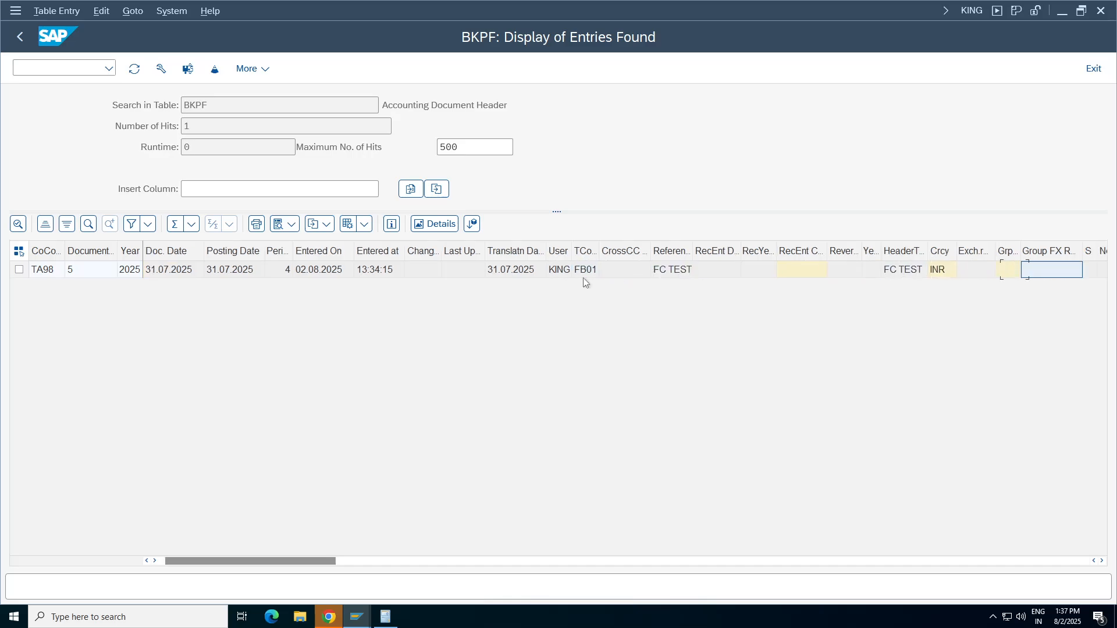
key(Right)
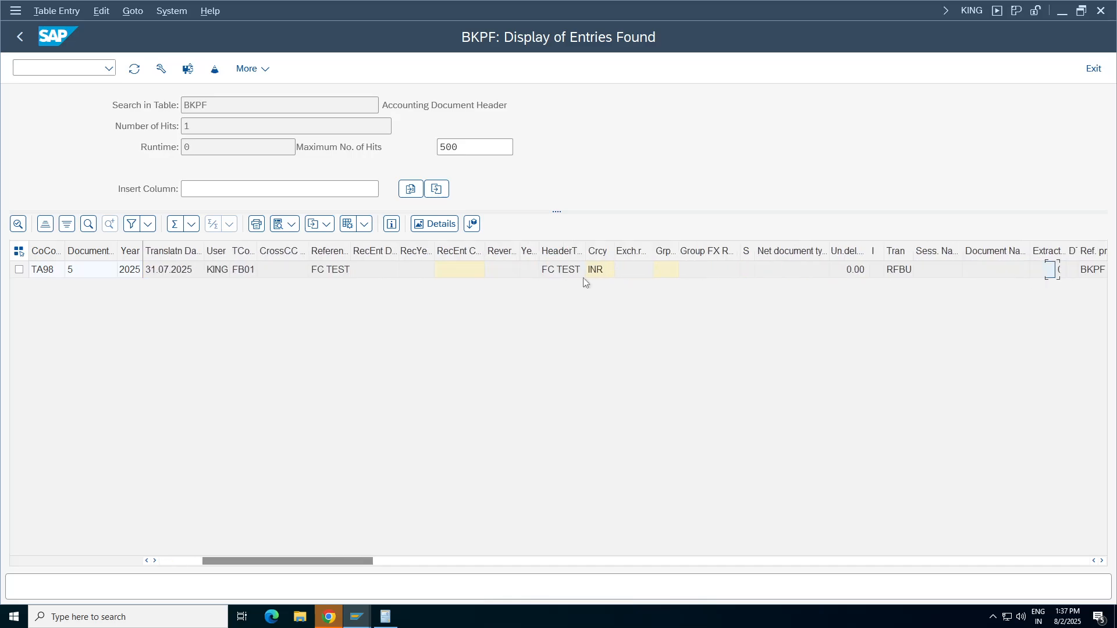
key(Right)
key(Right)
key(Right)
key(Right)
key(Right)
key(Right)
key(Right)
key(Right)
key(Right)
key(Right)
key(Right)
key(Right)
key(Right)
key(Right)
key(Right)
key(Right)
key(Right)
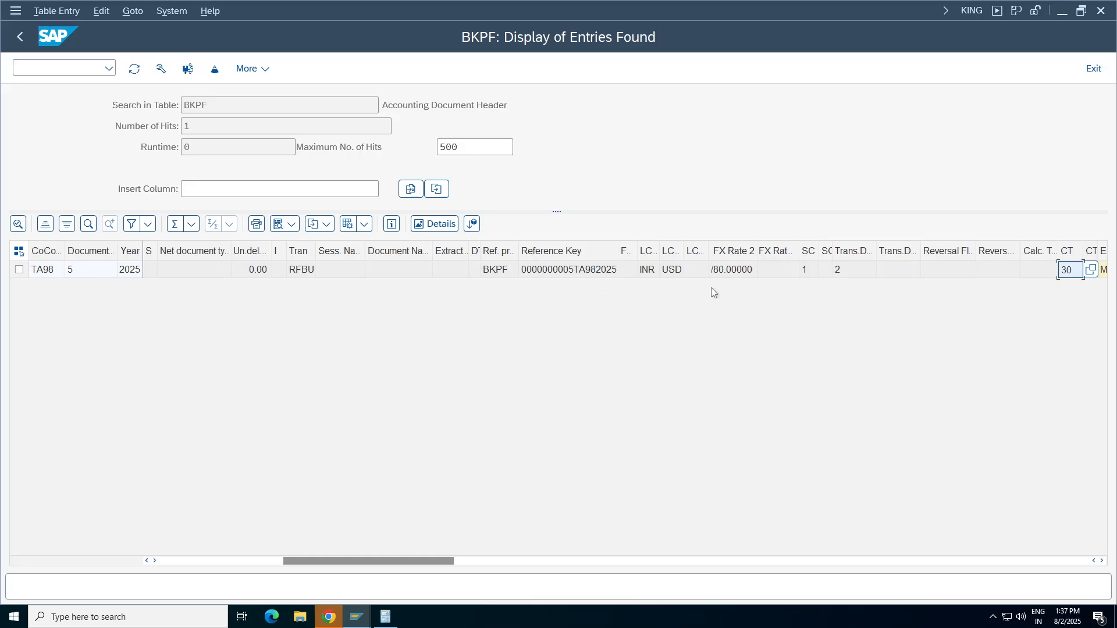
click(721, 271)
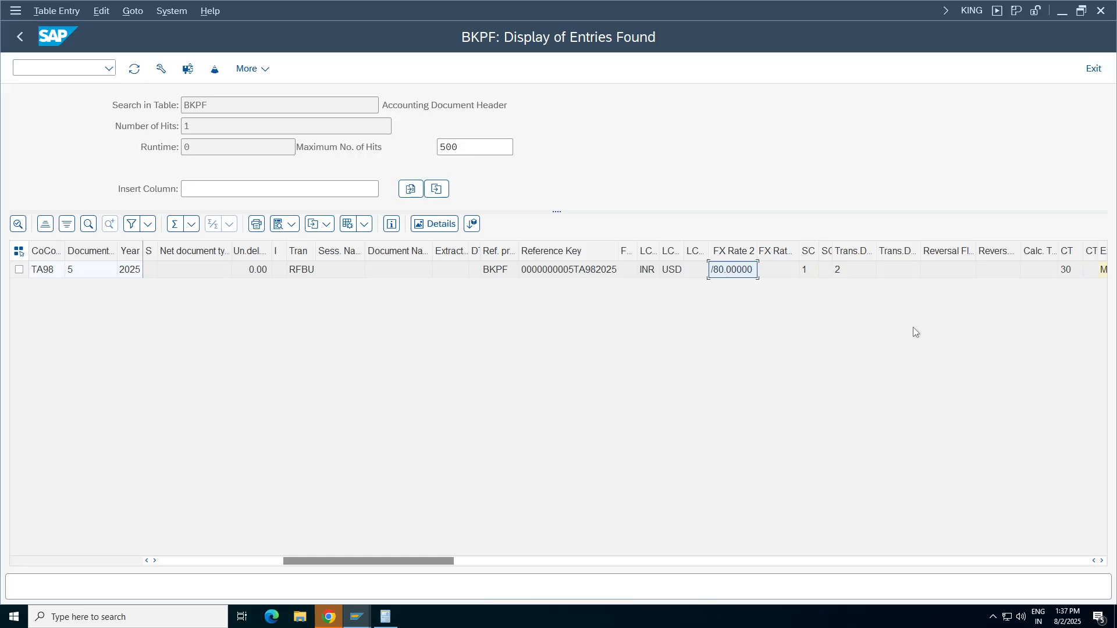
- Examine the remaining header fields of the BKPF entry, from the reversal flag past the exchange rate types to the document type columns near the end
click(942, 270)
key(Right)
key(Right)
key(Right)
key(Right)
key(Right)
key(Right)
key(Right)
key(Right)
key(Right)
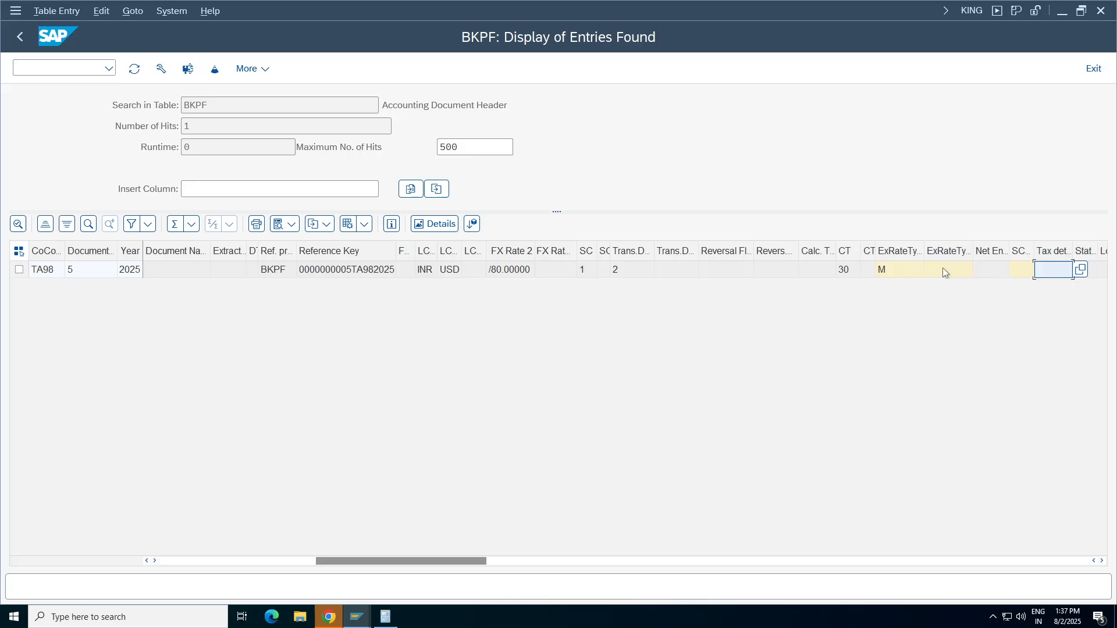
key(Right)
key(Right)
key(Right)
key(Right)
key(Right)
key(Right)
key(Right)
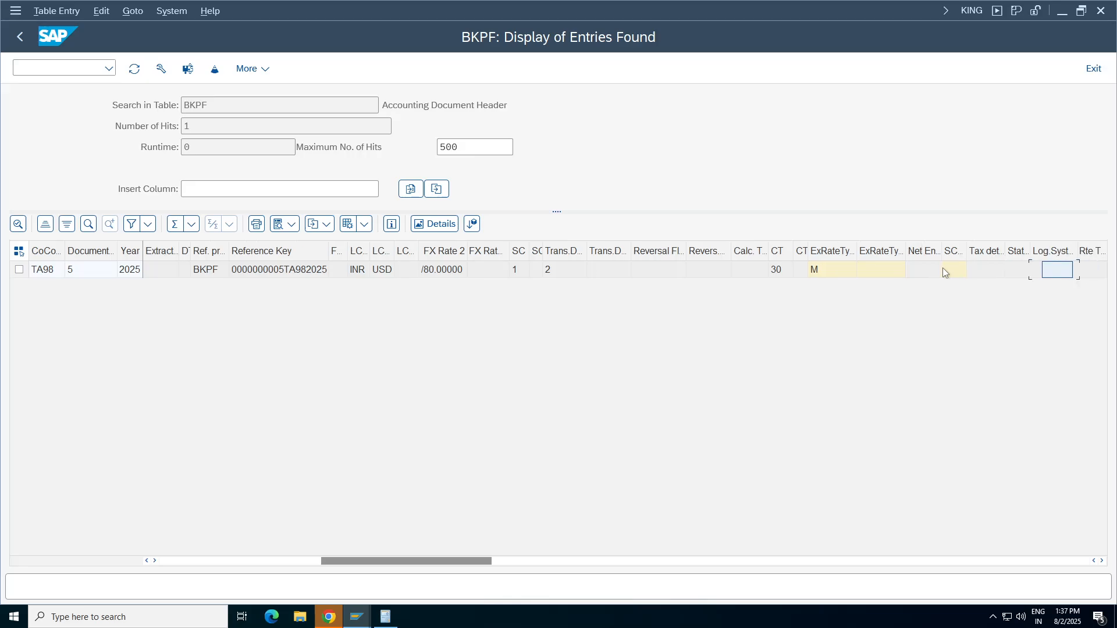
key(Right)
key(Right)
key(Right)
key(Right)
key(Right)
key(Right)
key(Right)
key(Right)
key(Right)
key(Right)
key(Right)
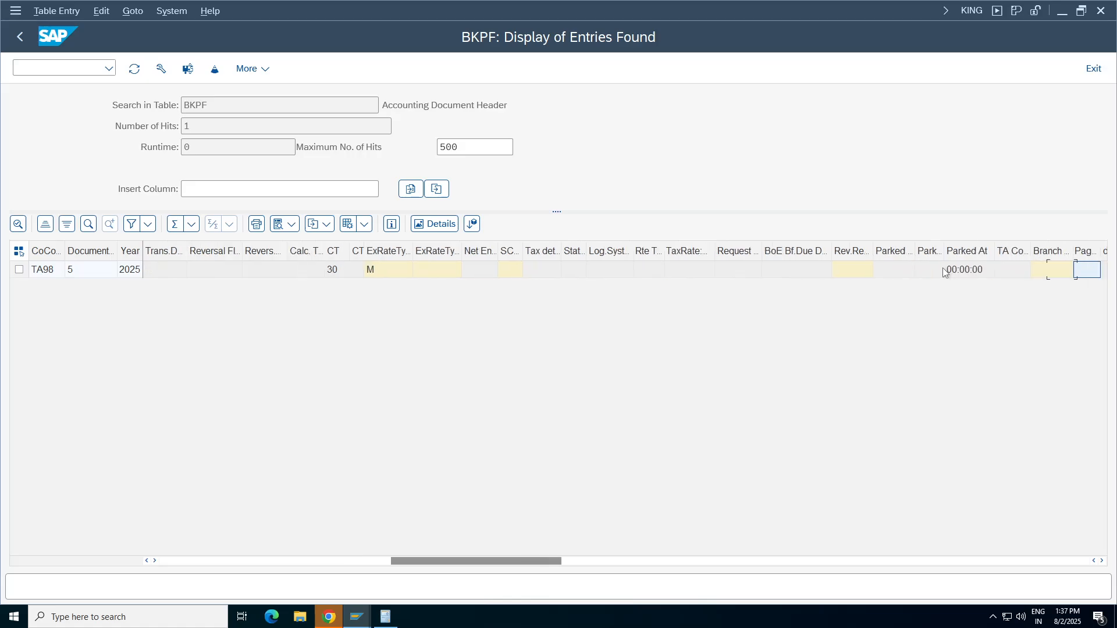
key(Right)
key(Right)
key(Right)
key(Right)
key(Right)
key(Right)
key(Right)
key(Right)
key(Right)
key(Right)
key(Right)
key(Right)
key(Right)
key(Right)
key(Right)
key(Right)
key(Right)
key(Right)
key(Right)
key(Right)
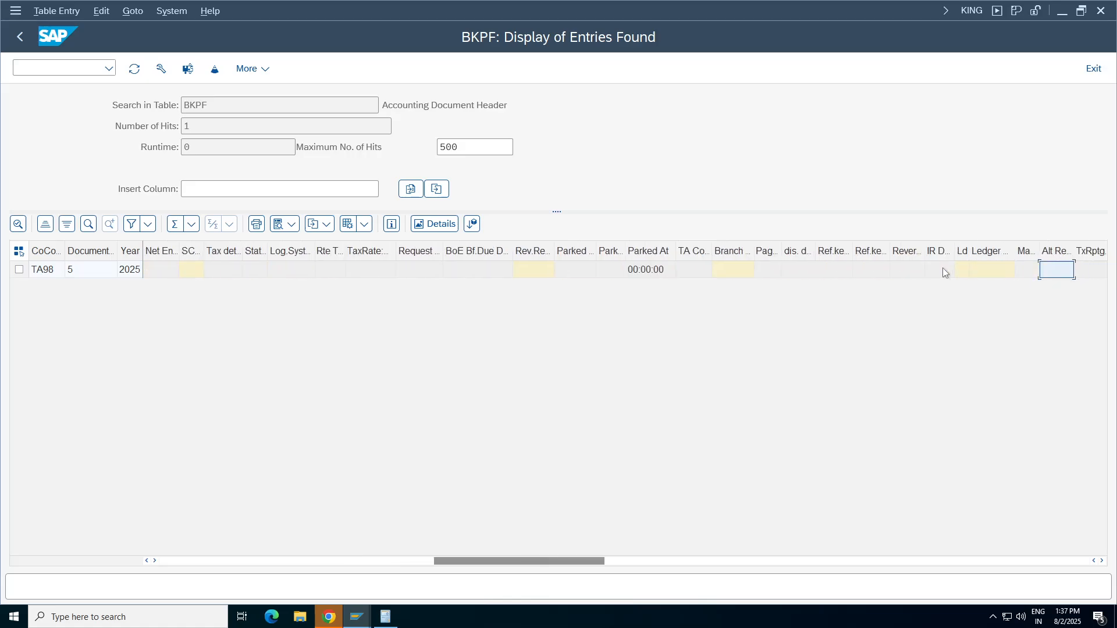
key(Right)
key(Right)
key(Right)
key(Right)
key(Right)
key(Right)
key(Right)
key(Right)
key(Right)
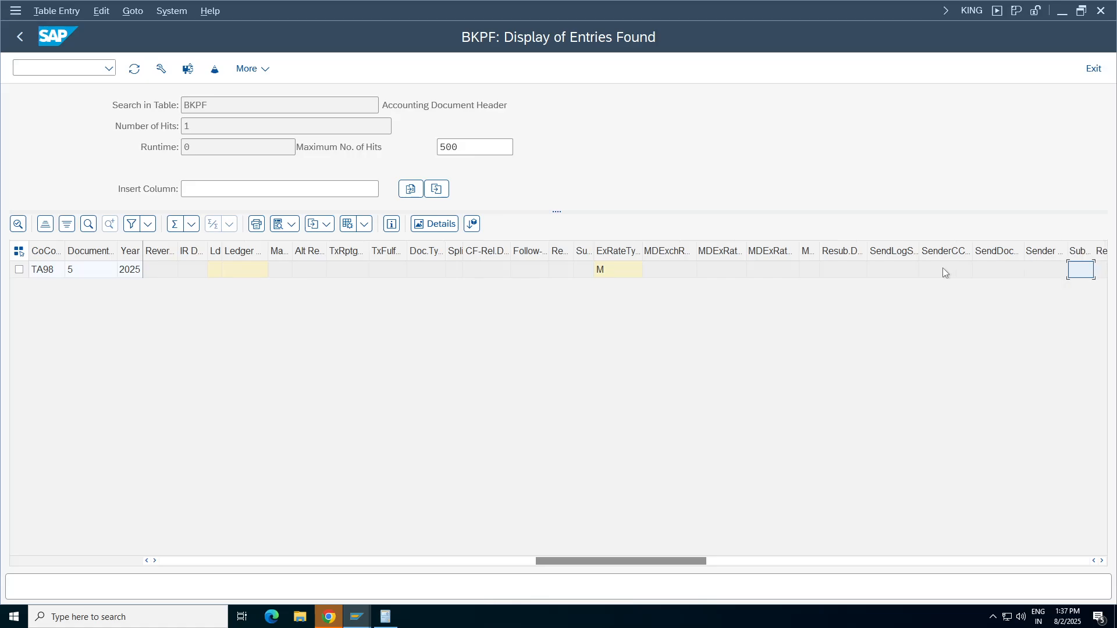
key(Right)
key(Right)
key(Right)
key(Right)
key(Right)
key(Right)
key(Right)
key(Right)
key(Right)
key(Right)
key(Right)
key(Right)
key(Right)
key(Right)
key(Right)
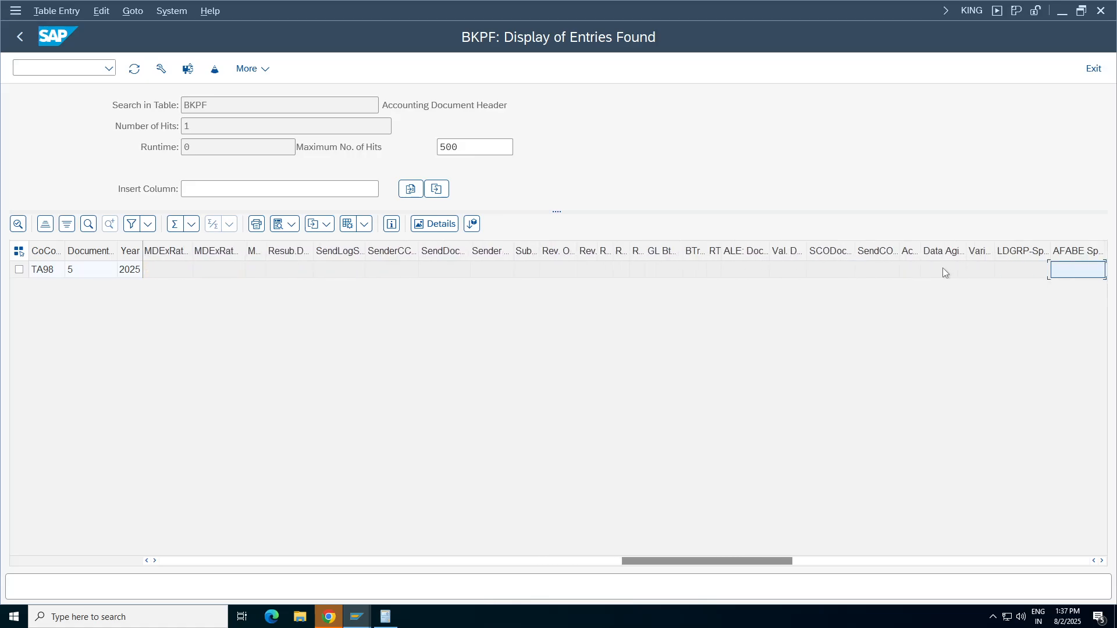
key(Right)
key(Right)
key(Right)
key(Right)
key(Right)
key(Right)
key(Right)
key(Right)
key(Right)
key(Right)
key(Right)
key(Right)
key(Right)
key(Right)
key(Right)
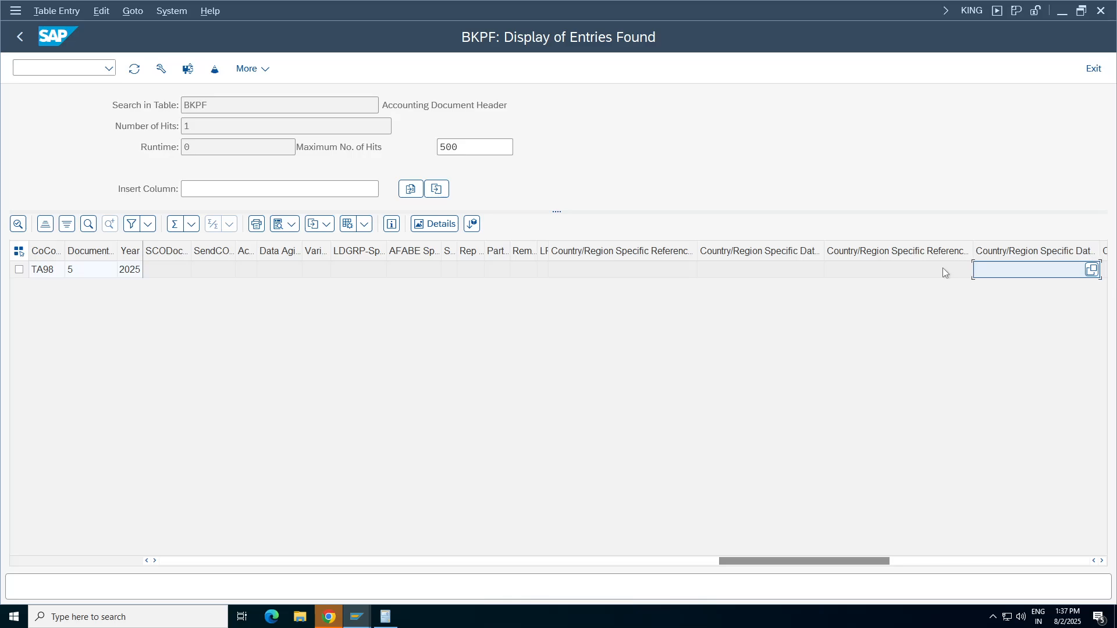
key(Right)
key(Right)
key(Right)
key(Right)
key(Right)
key(Right)
key(Right)
key(Right)
key(Right)
key(Right)
key(Right)
key(Right)
key(Right)
key(Right)
key(Right)
key(Right)
key(Right)
key(Right)
key(Right)
key(Right)
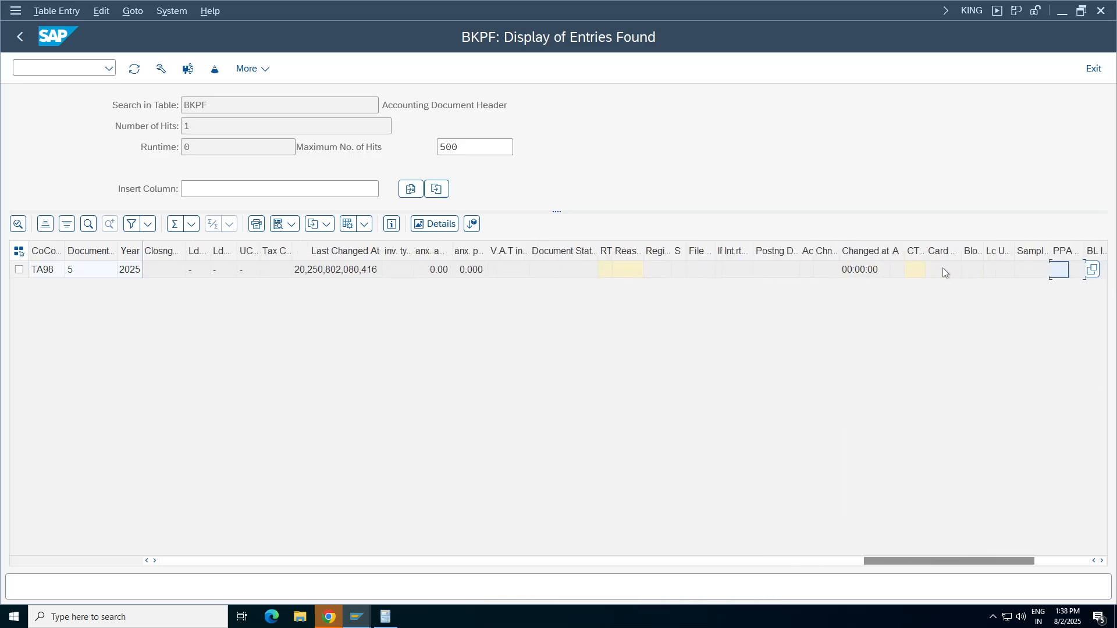
key(Right)
key(Right)
key(Right)
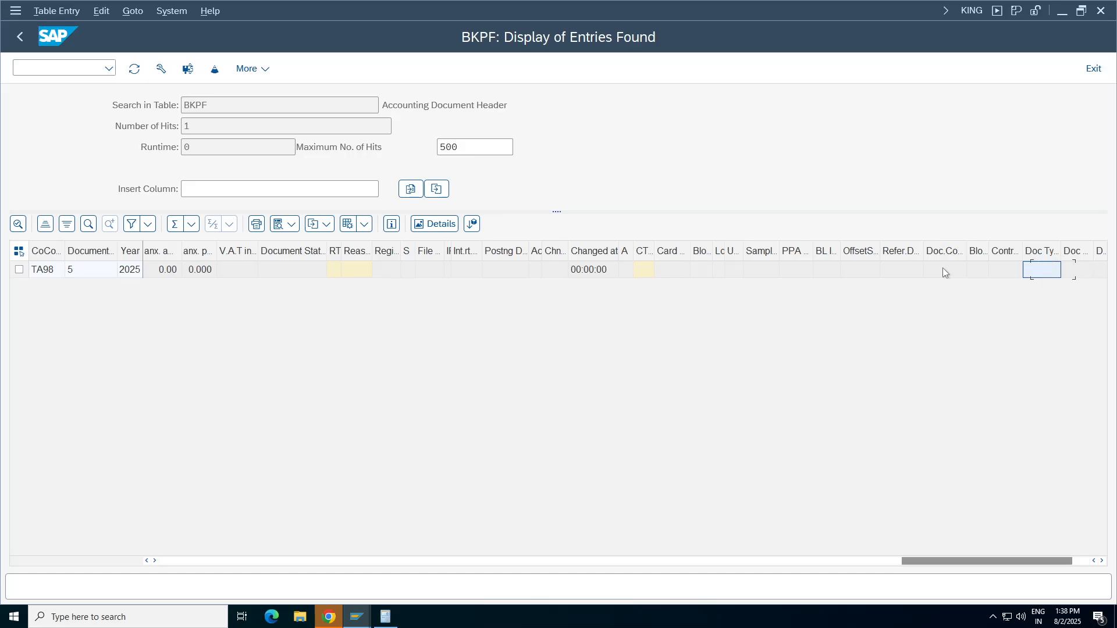
- Examine the BKPF entry's header fields back from the document type columns past the exchange rate types to the local currencies and FX Rate 2
key(Left)
key(Left)
key(Left)
key(Left)
key(Left)
key(Left)
key(Left)
key(Left)
key(Left)
key(Left)
key(Left)
key(Left)
key(Left)
key(Left)
key(Left)
key(Left)
key(Left)
key(Left)
key(Left)
key(Left)
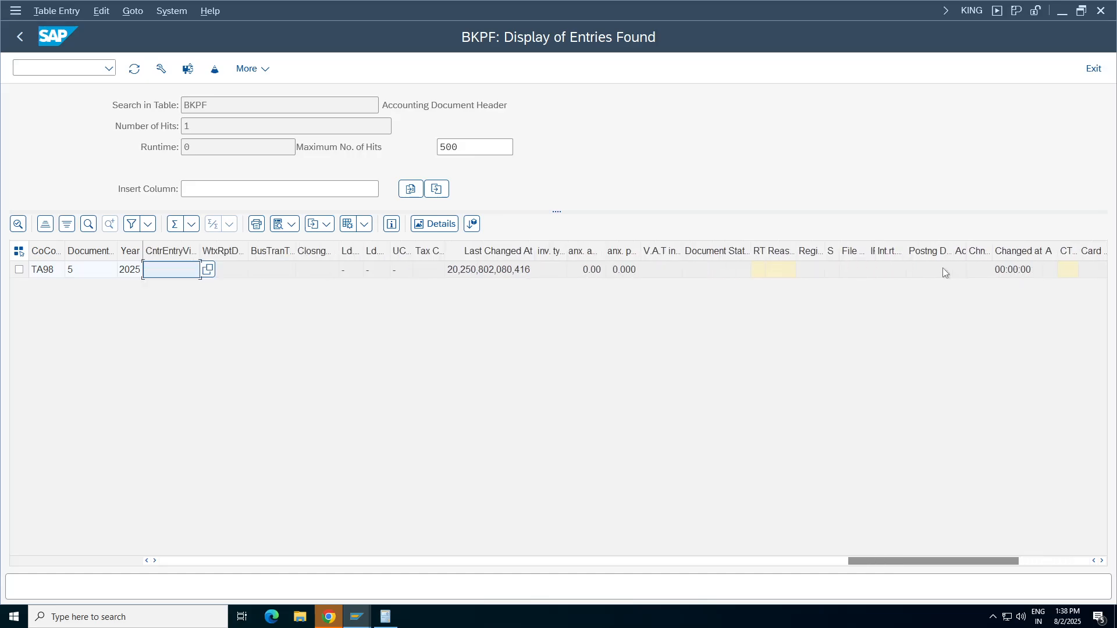
key(Left)
key(Left)
key(Left)
key(Left)
key(Left)
key(Left)
key(Left)
key(Left)
key(Left)
key(Left)
key(Left)
key(Left)
key(Left)
key(Left)
key(Left)
key(Left)
key(Left)
key(Left)
key(Left)
key(Left)
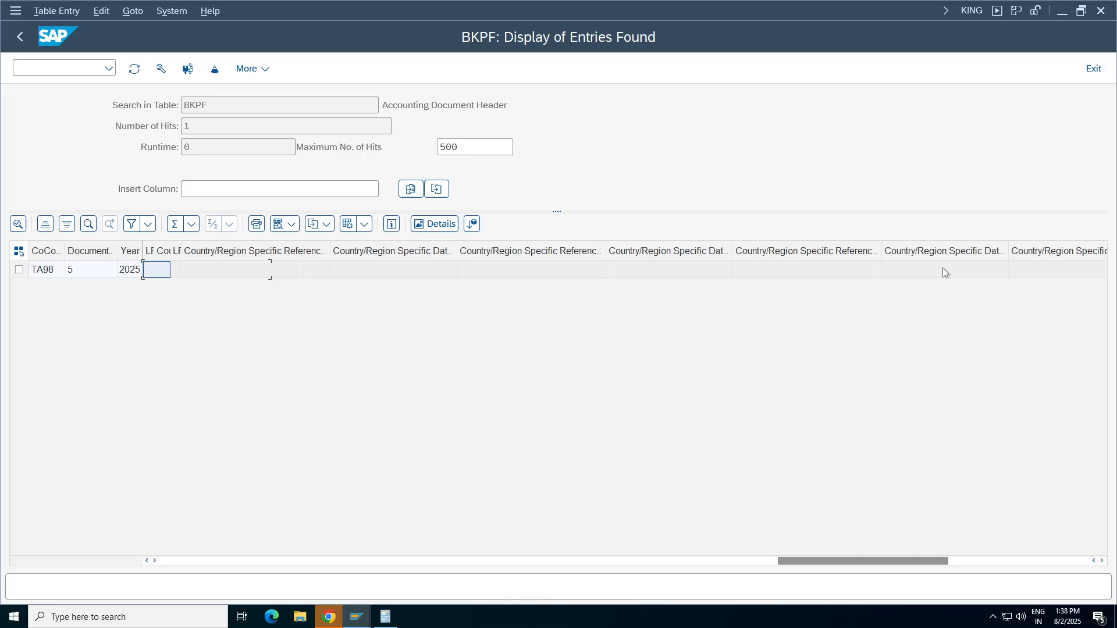
key(Left)
key(Left)
key(Left)
key(Left)
key(Left)
key(Left)
key(Left)
key(Left)
key(Left)
key(Left)
key(Left)
key(Left)
key(Left)
key(Left)
key(Left)
key(Left)
key(Left)
key(Left)
key(Left)
key(Left)
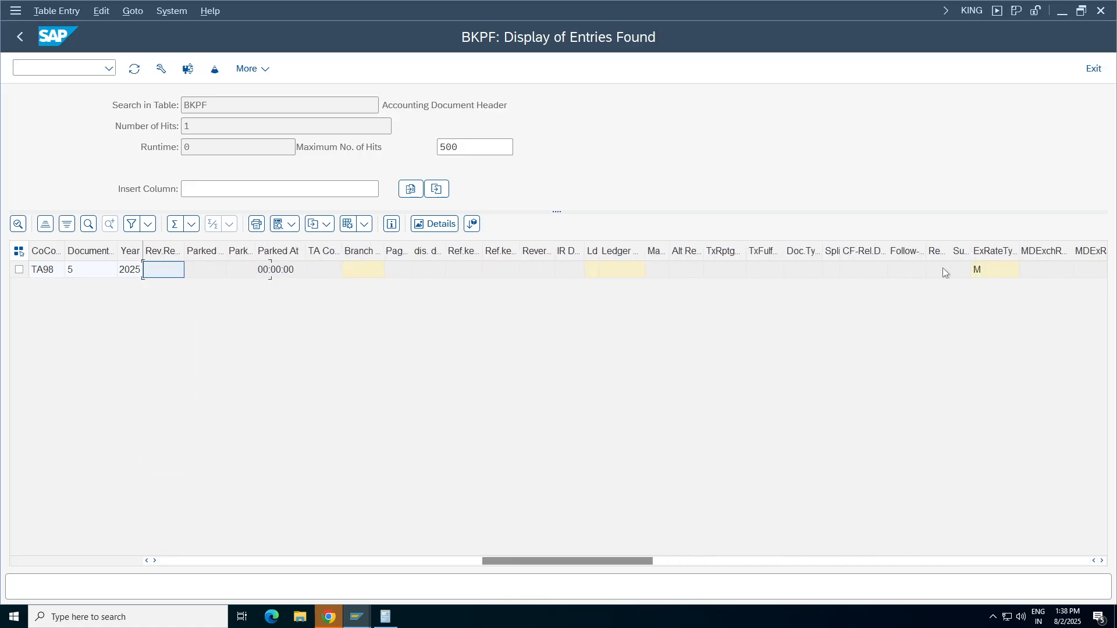
key(Left)
key(Left)
key(Left)
key(Left)
key(Left)
key(Left)
key(Left)
key(Left)
key(Left)
key(Left)
key(Left)
key(Left)
key(Left)
key(Left)
key(Left)
key(Left)
key(Left)
key(Left)
key(Left)
key(Left)
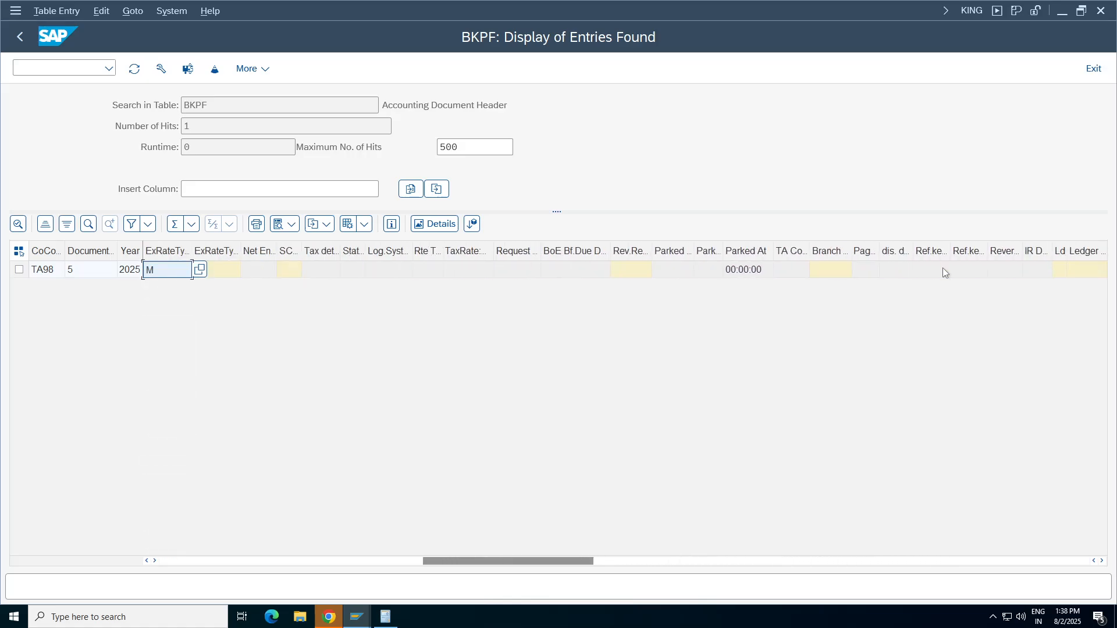
key(Left)
key(Left)
key(Left)
key(Left)
key(Left)
key(Left)
key(Left)
key(Left)
key(Left)
key(Left)
key(Left)
key(Left)
key(Left)
key(Left)
key(Left)
key(Left)
key(Left)
key(Left)
key(Left)
key(Left)
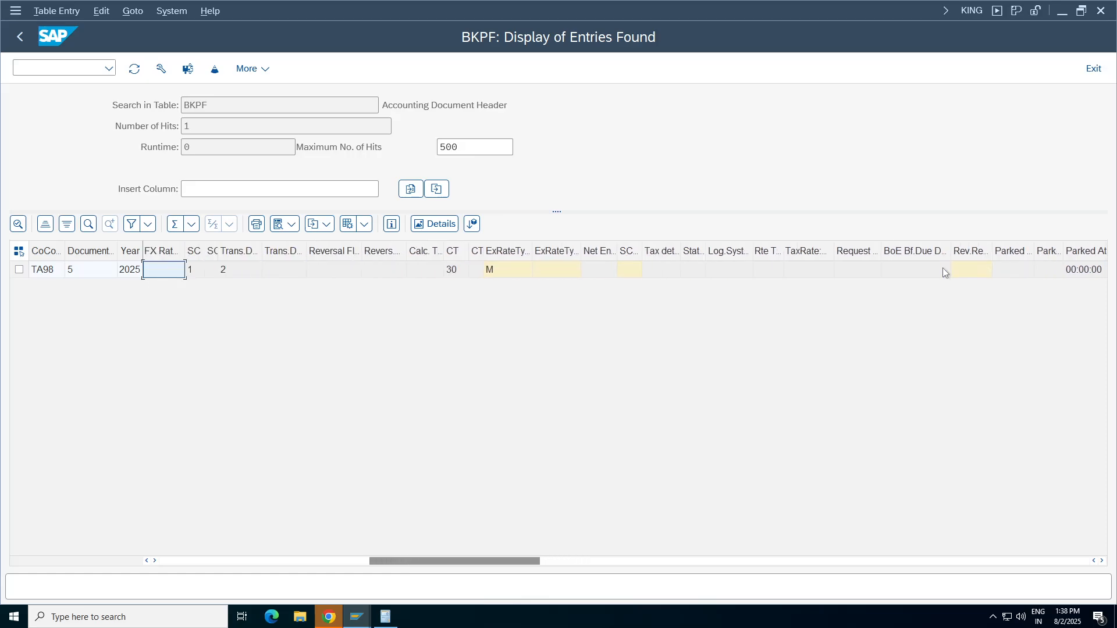
key(Left)
key(Left)
key(Left)
key(Left)
key(Left)
key(Left)
key(Left)
key(Left)
key(Left)
key(Left)
key(Left)
key(Left)
key(Left)
key(Left)
key(Left)
key(Left)
key(Left)
key(Left)
key(Left)
key(Left)
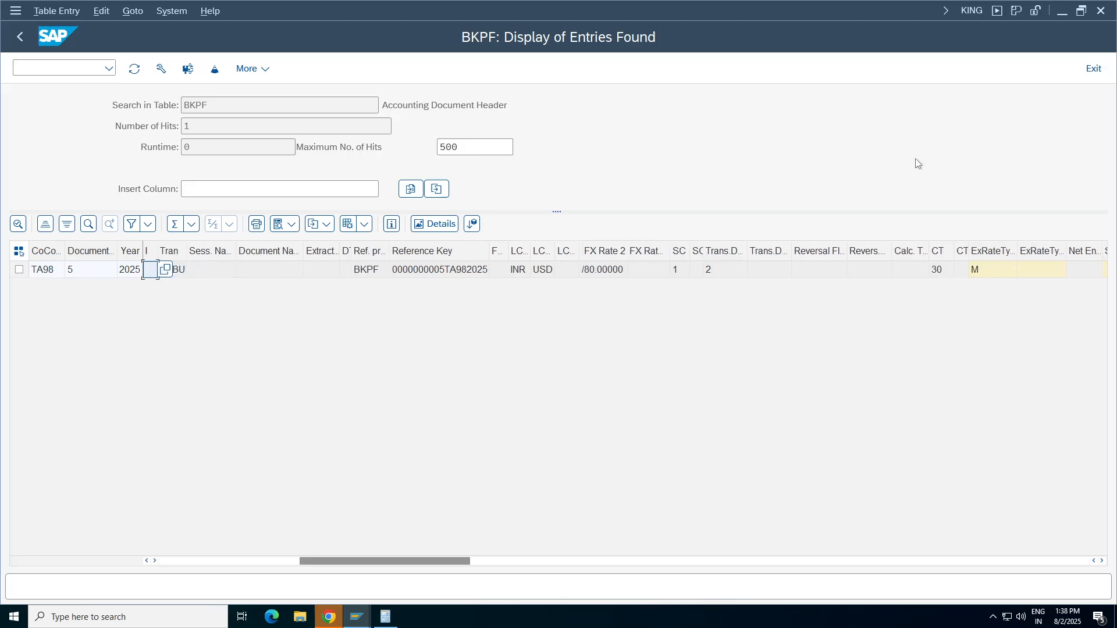
click(605, 271)
- Try to display the BKPF entries for company code TA98 and document number 6
click(19, 37)
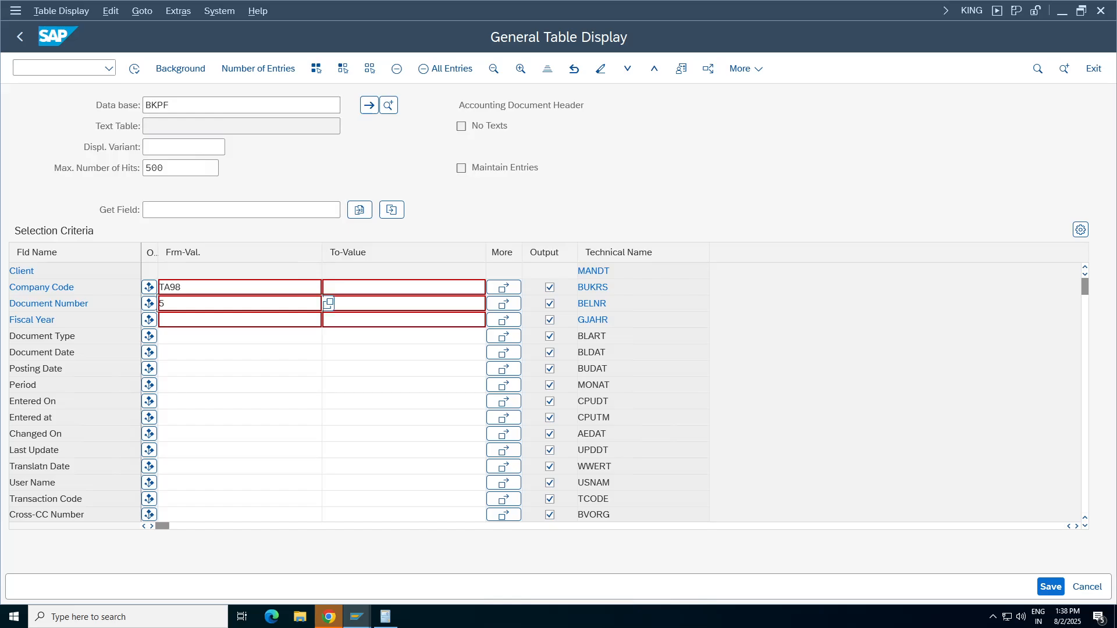
key(F8)
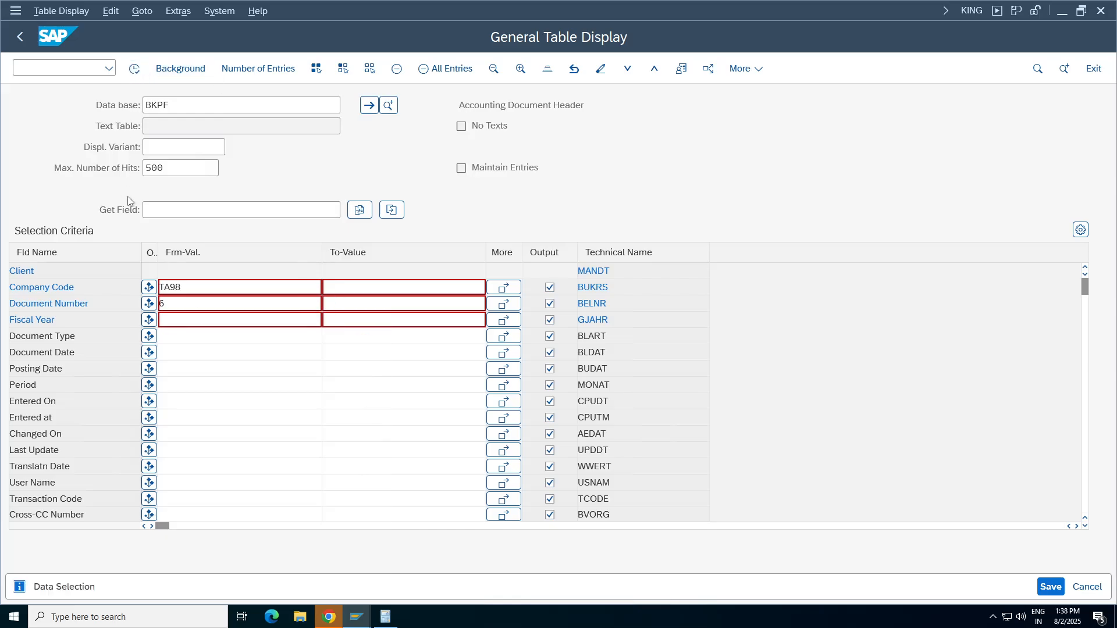
key(Return)
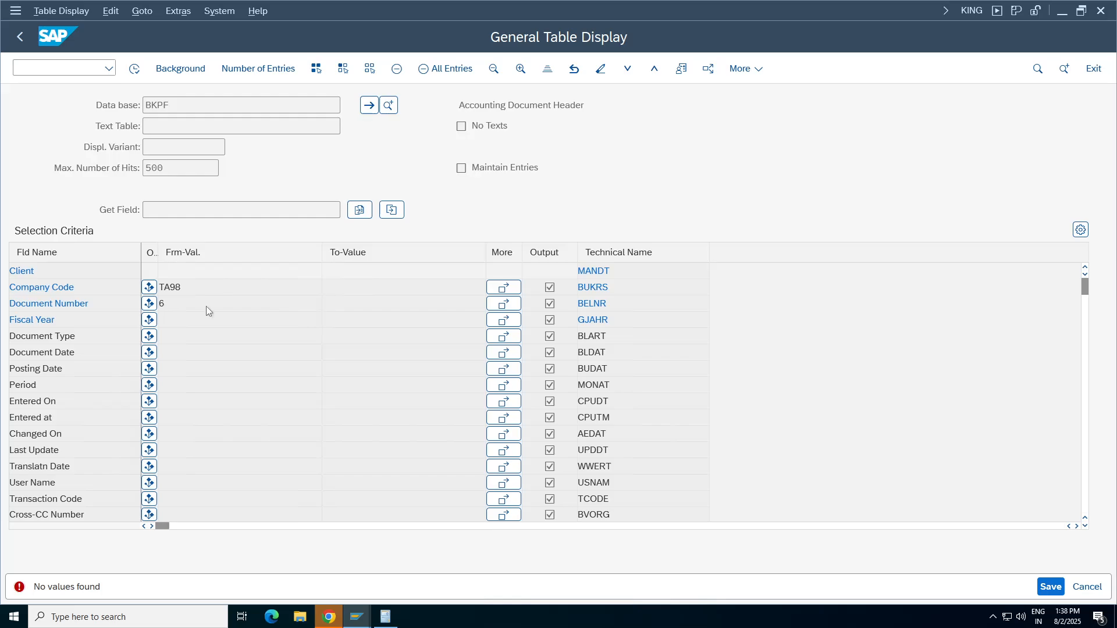
- Display the BKPF entry for document number 5 again and check its translation date
text(5)
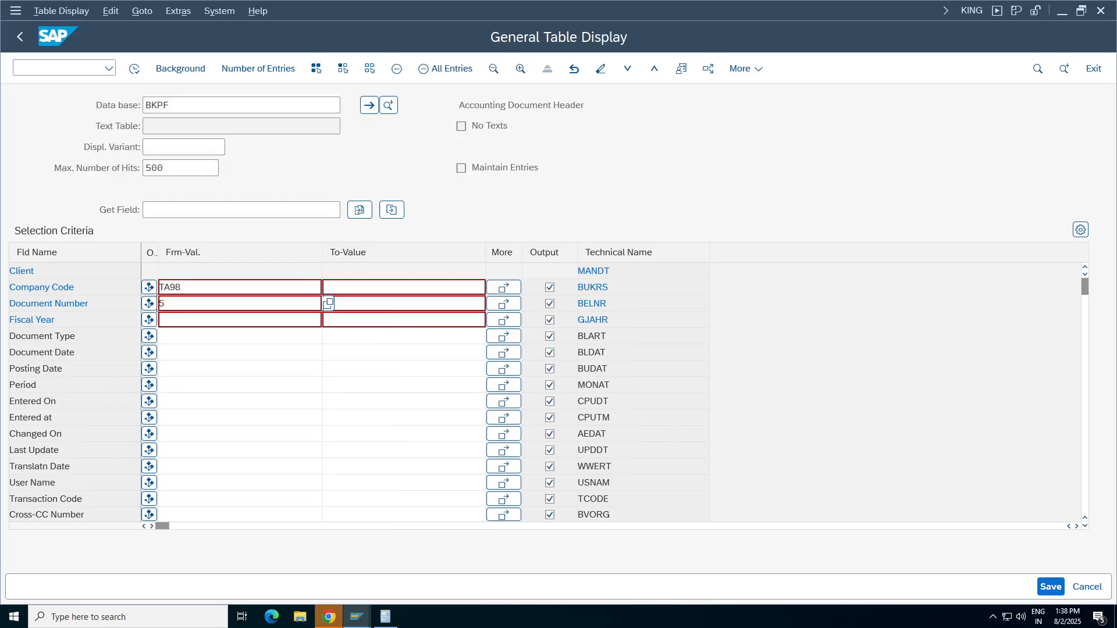
click(134, 68)
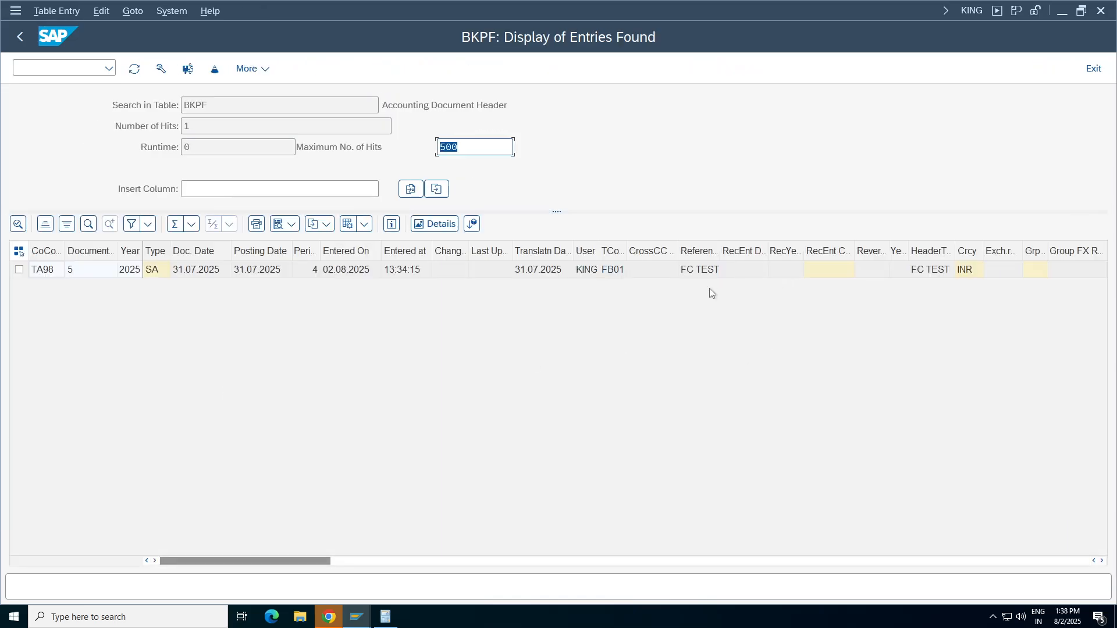
click(542, 273)
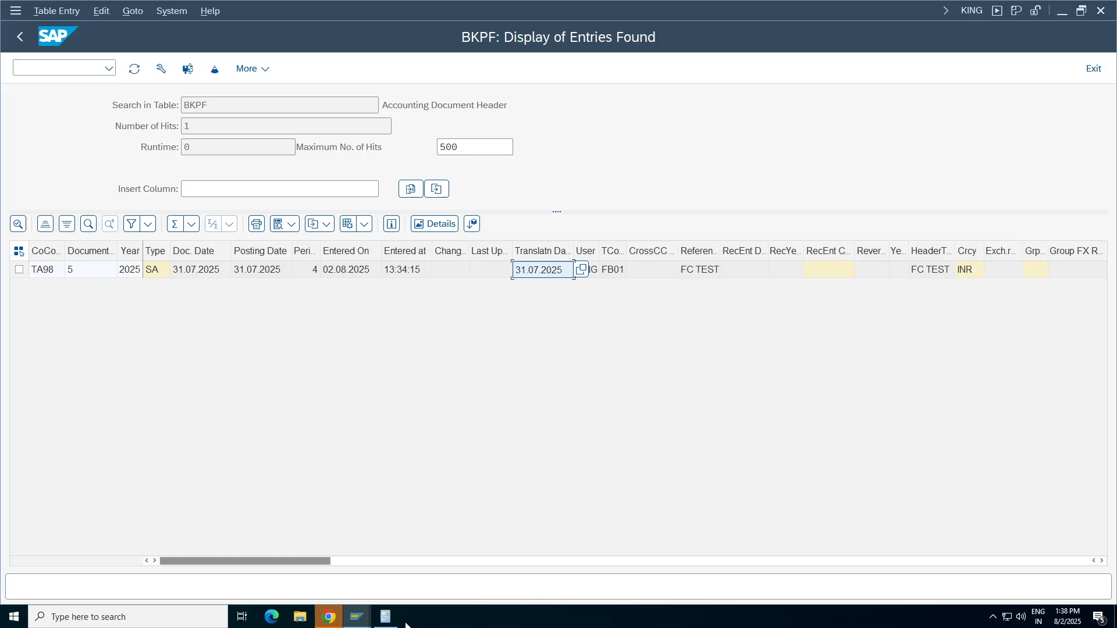
- Switch to the calculator, divide 1 by 80 and move its window clear of the currency columns
click(385, 617)
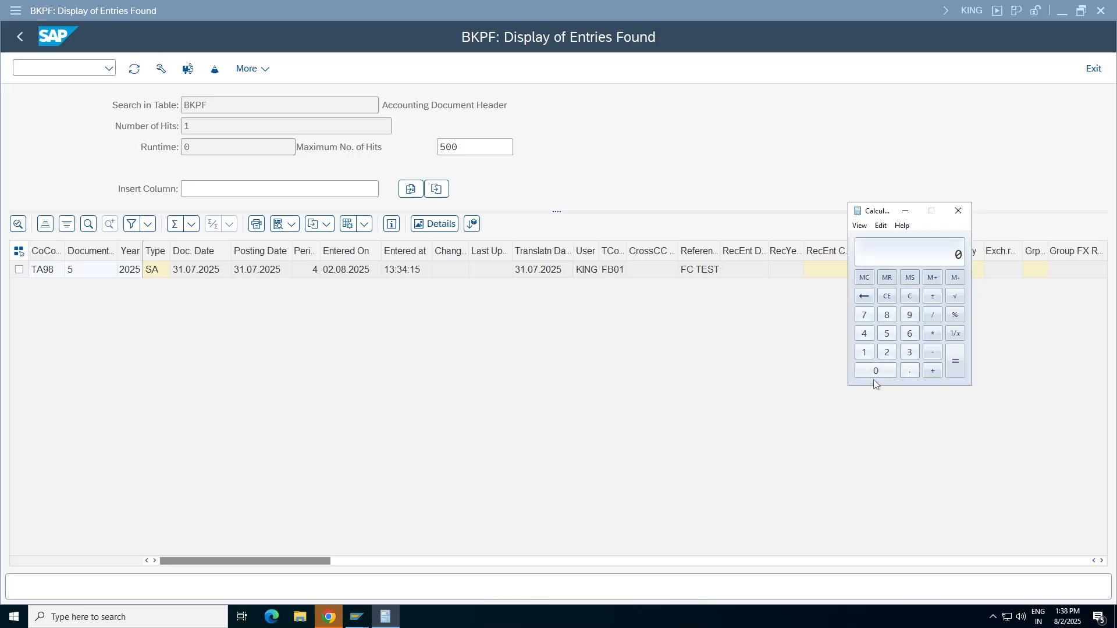
click(864, 353)
click(933, 313)
click(884, 372)
click(954, 361)
drag(877, 209, 717, 168)
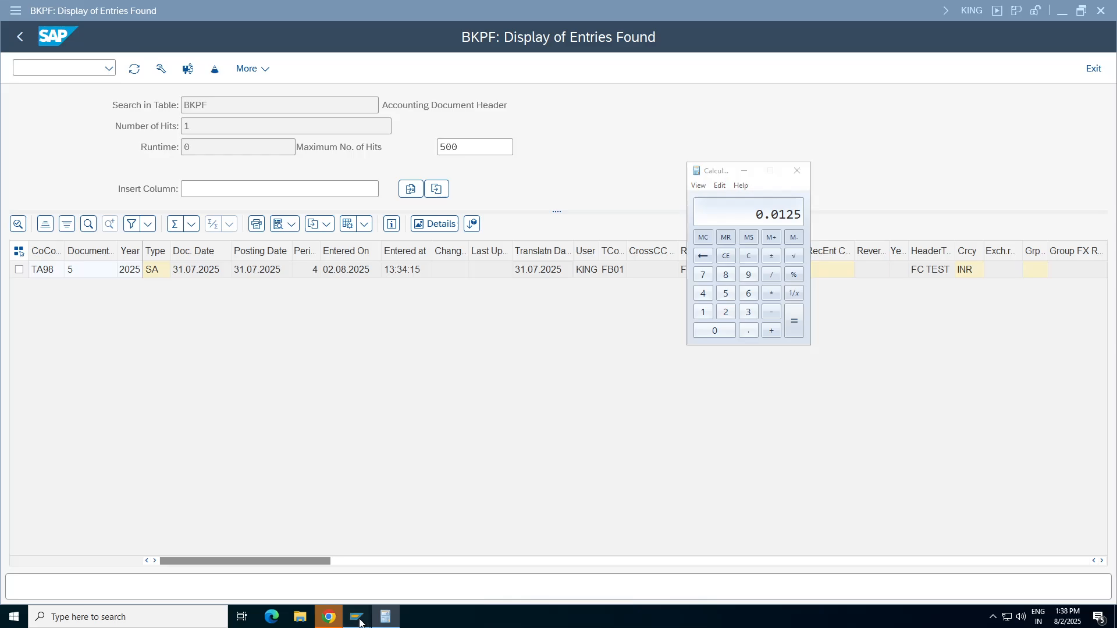
- Switch to the SAP session showing document 4 and view its line items in group currency
mouse_move(357, 617)
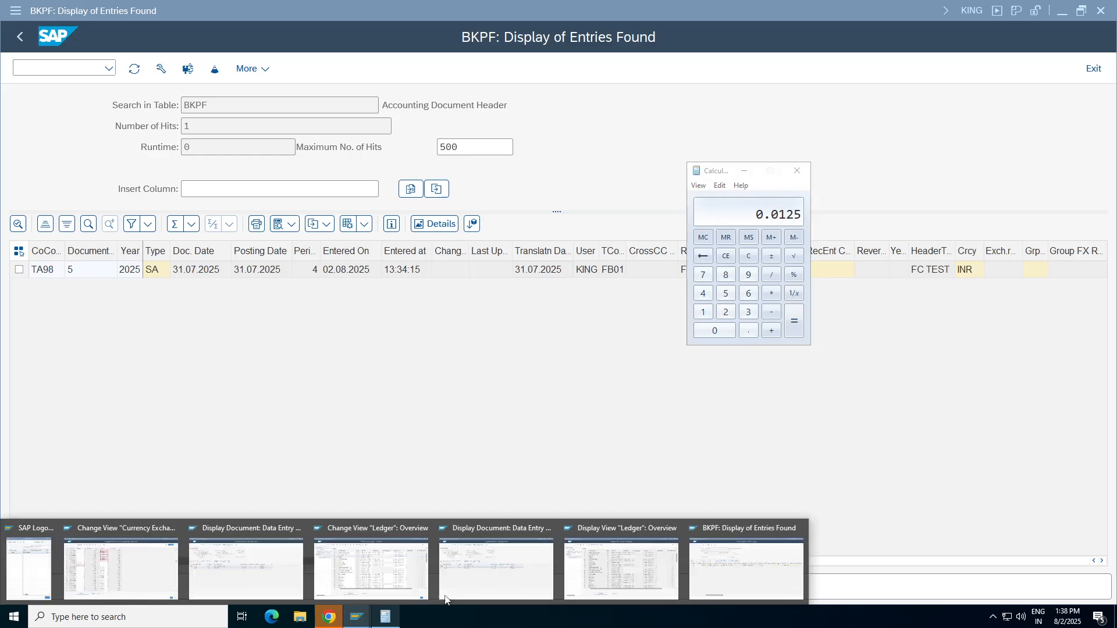
click(252, 584)
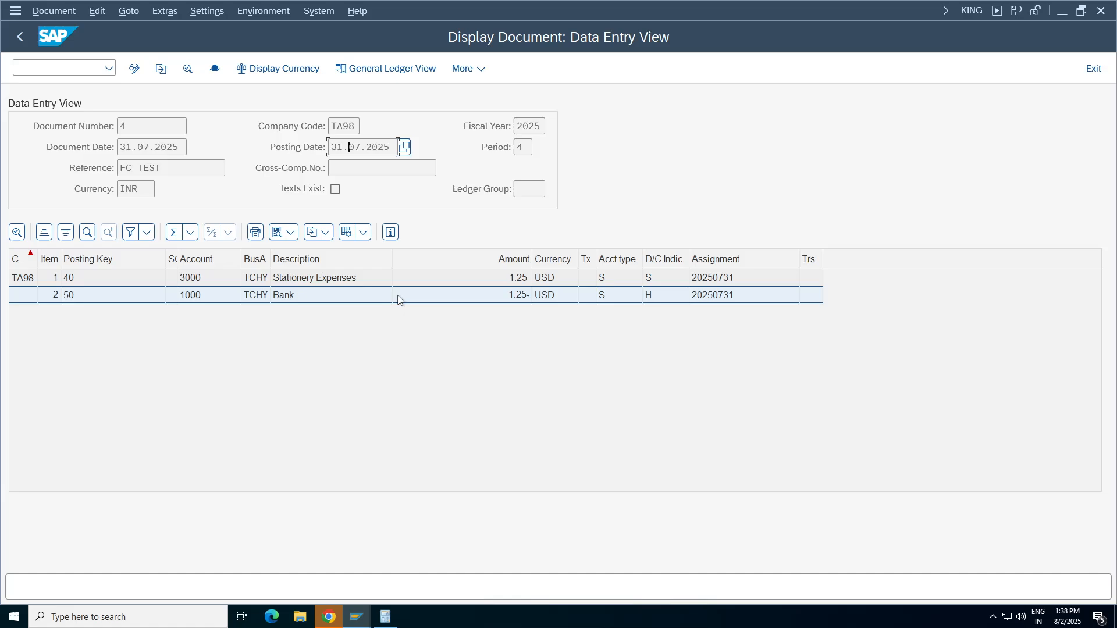
click(278, 69)
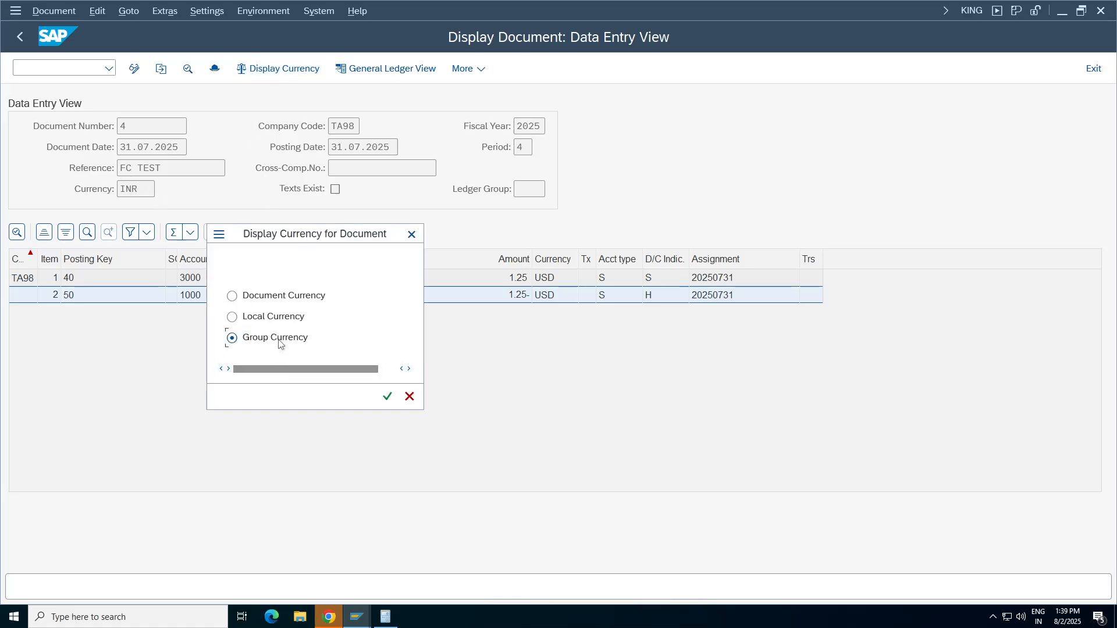
click(386, 396)
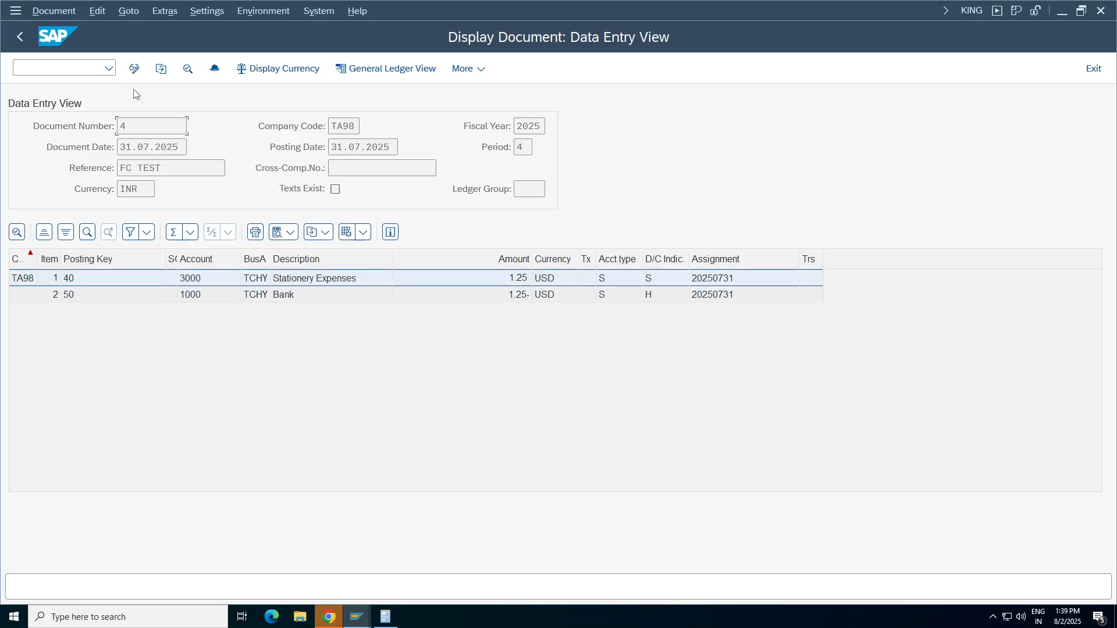
- Leave document 4 and display document 5 of company code TA98 from the document display's initial screen in a new session
click(22, 38)
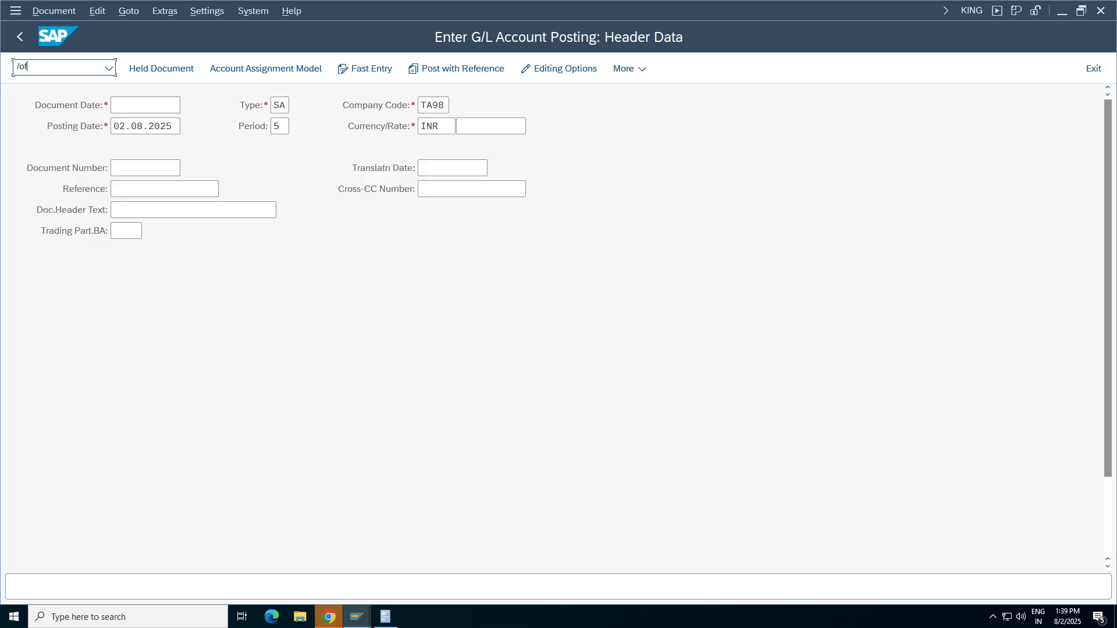
key(Return)
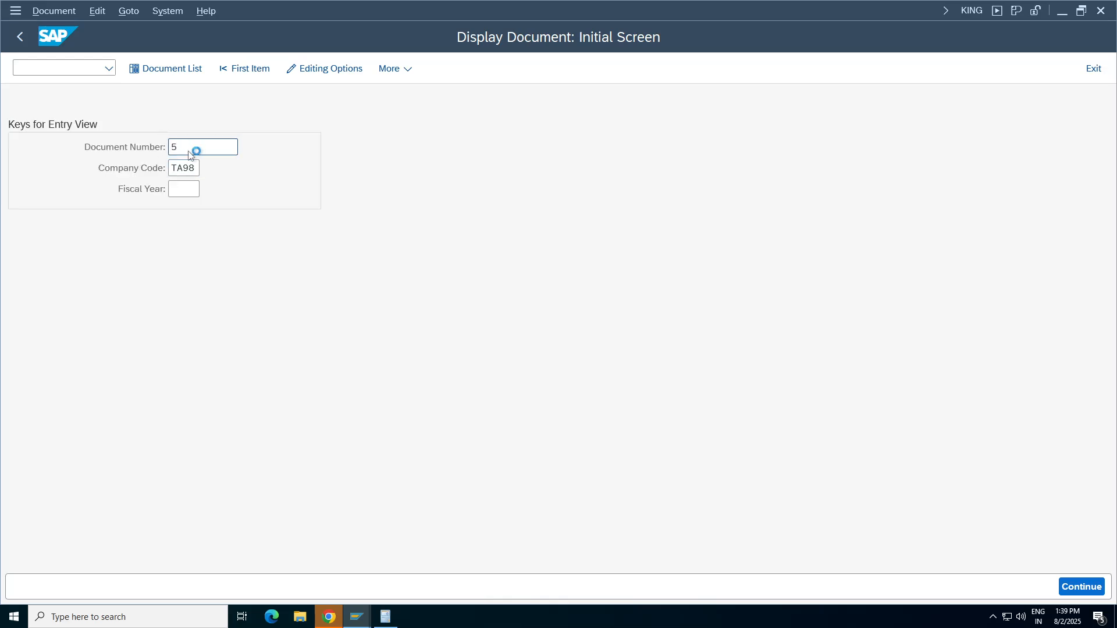
key(Return)
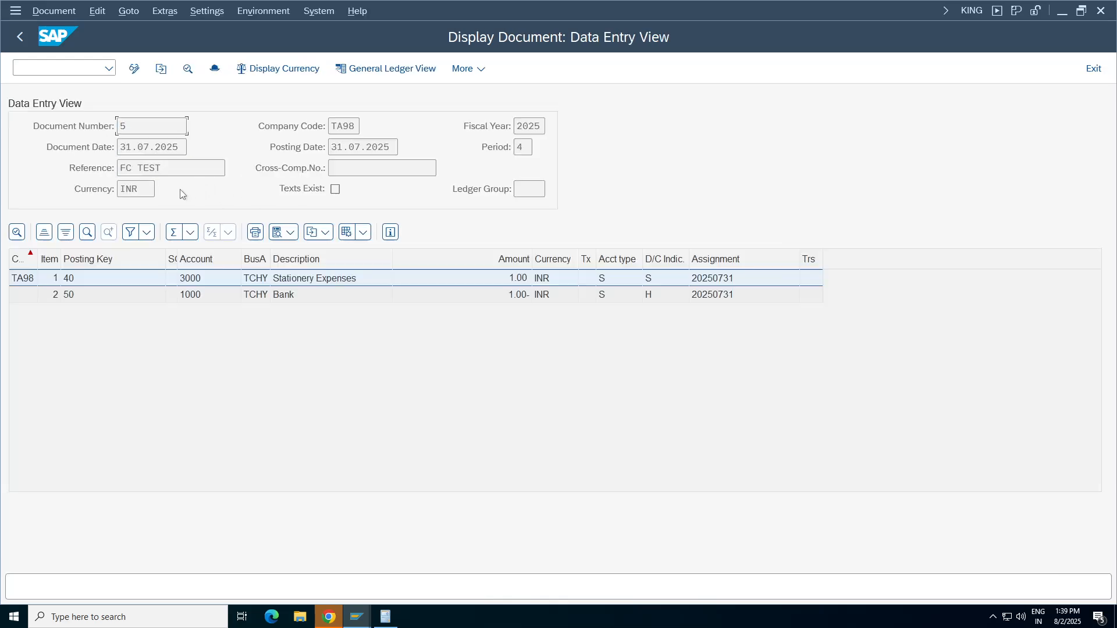
- View document 5's line items in group currency
click(489, 295)
click(264, 70)
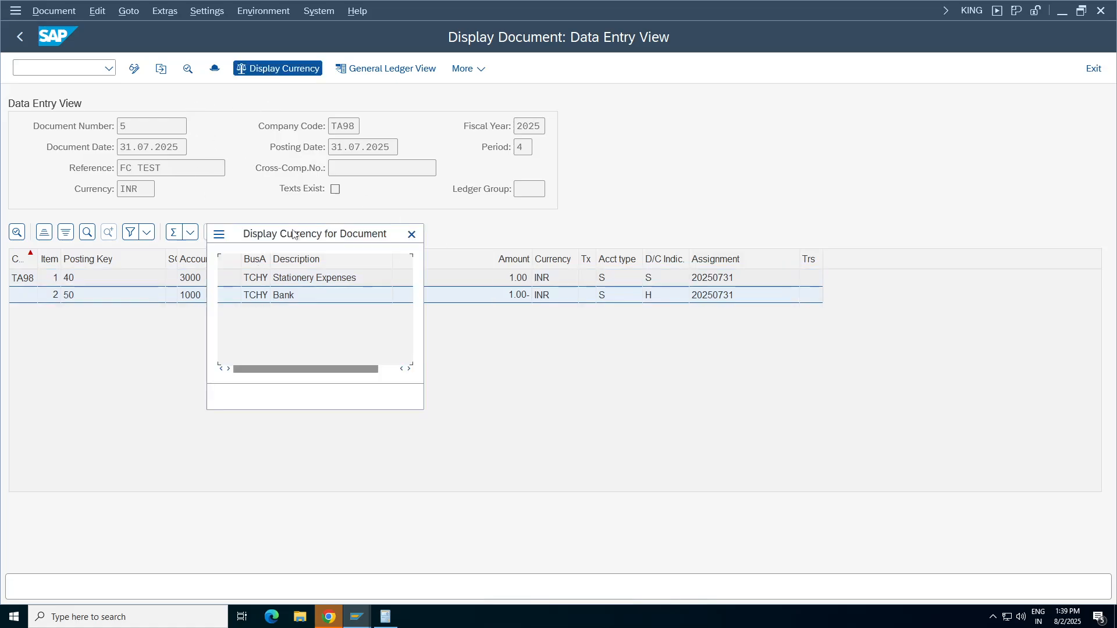
click(301, 339)
click(388, 397)
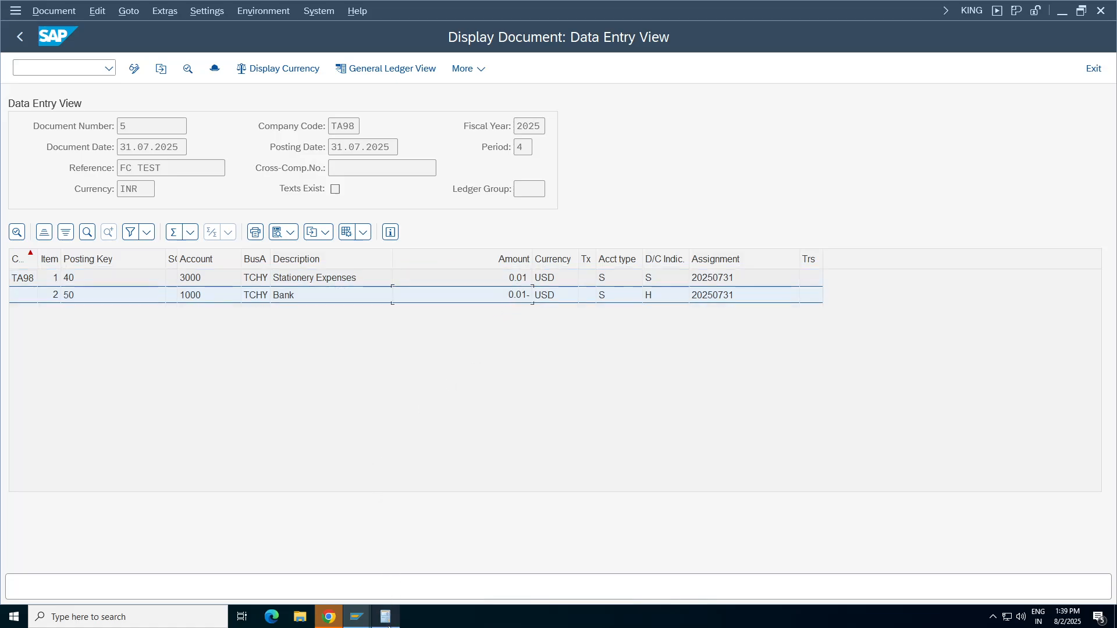
- Switch to the calculator, move it off the line items, clear it and enter 1 divided by 80 again
click(385, 617)
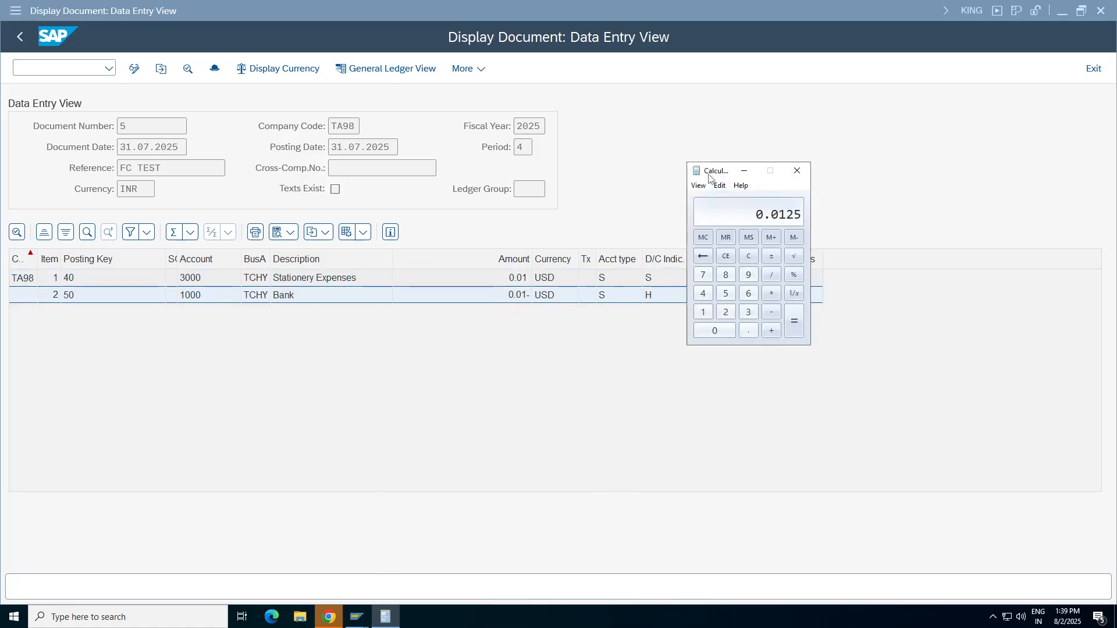
drag(710, 174, 777, 164)
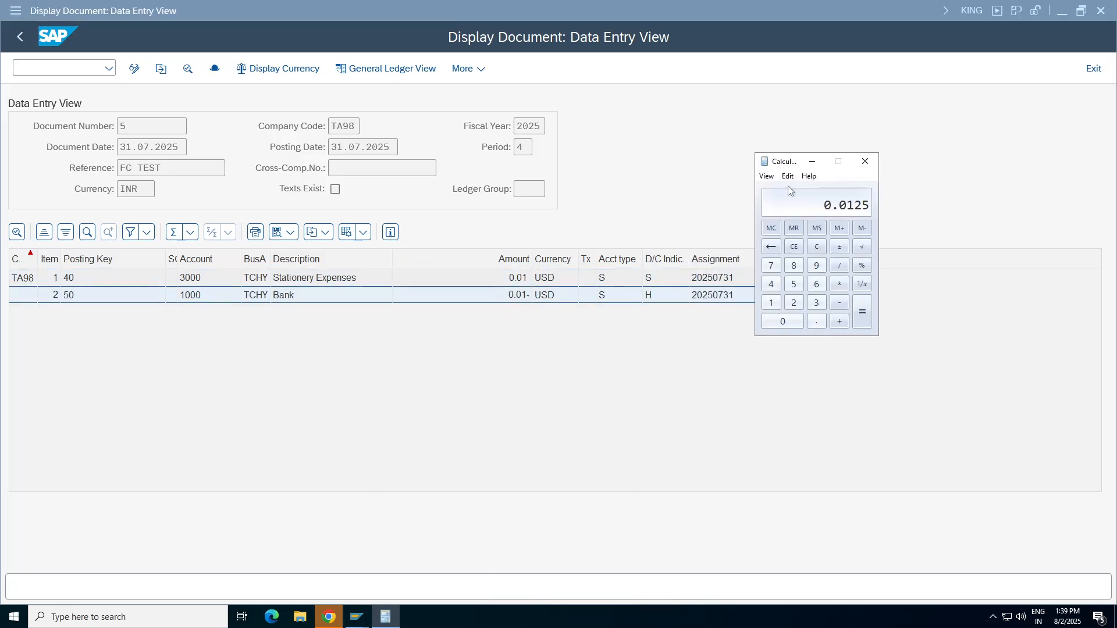
click(816, 249)
click(771, 302)
key(slash)
click(793, 265)
click(794, 321)
- Switch to the SAP exchange rates session, return to the IMG and review the Check Exchange Rate Types activity
click(357, 616)
click(130, 567)
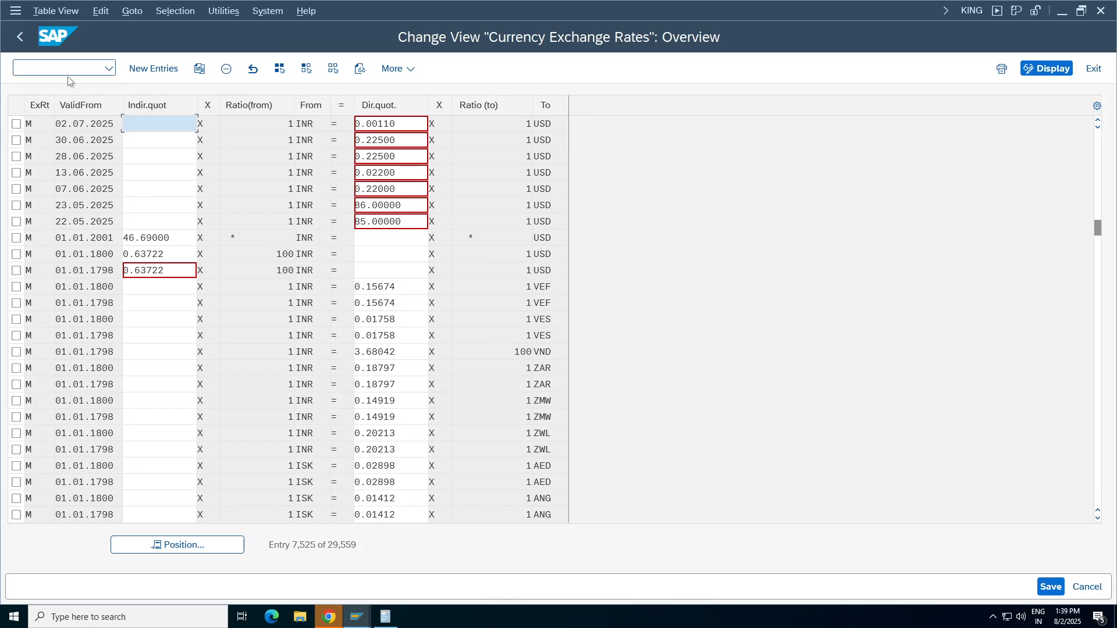
click(20, 36)
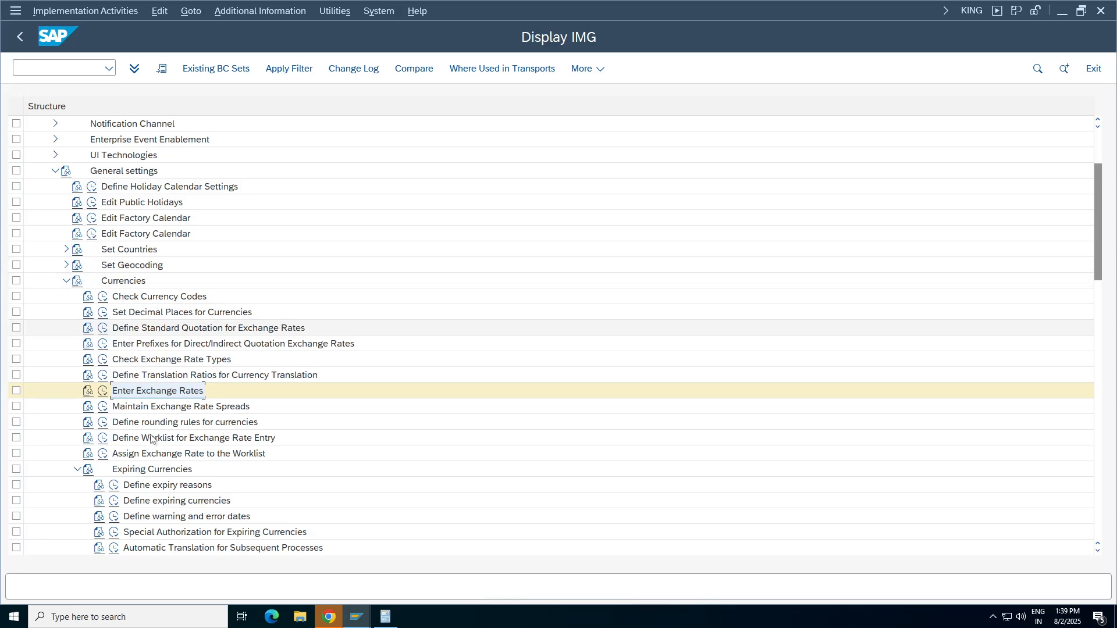
click(102, 362)
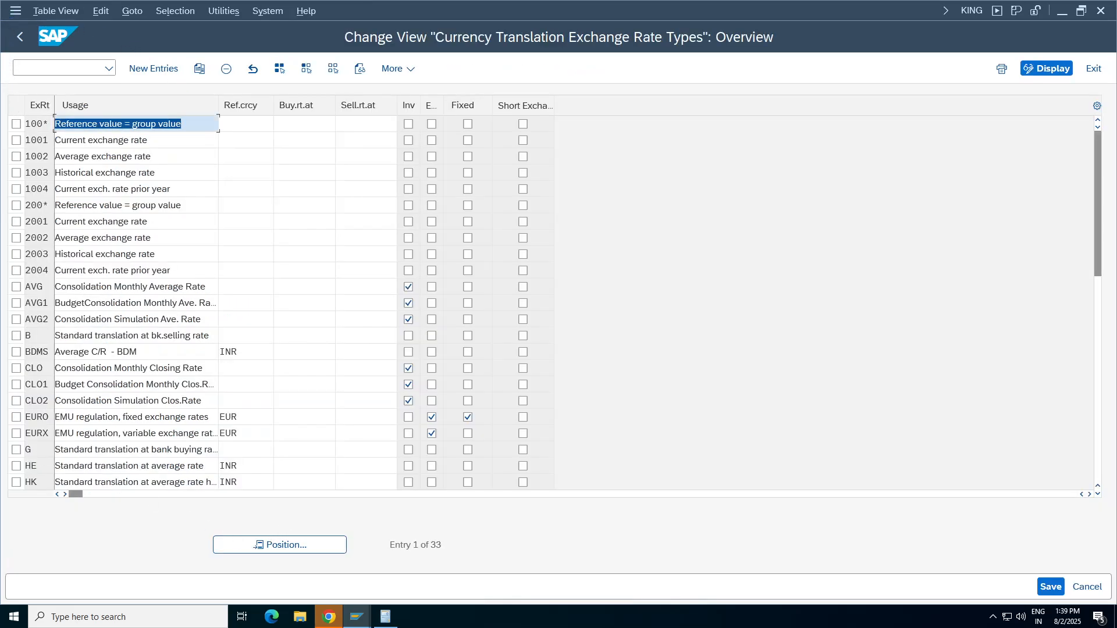
click(18, 38)
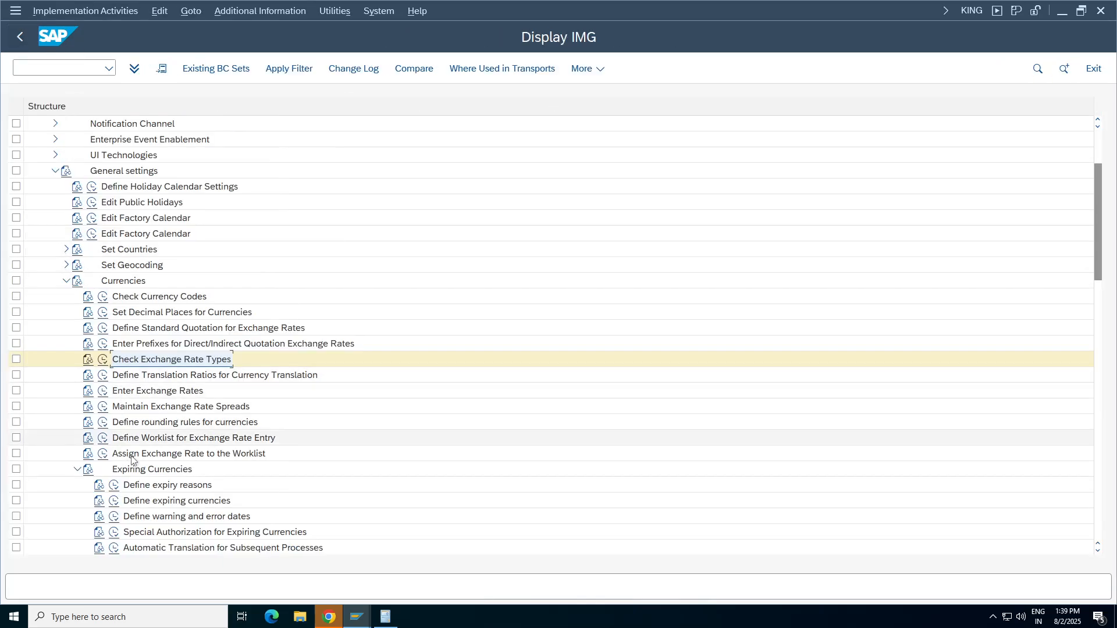
- Open Define Translation Ratios for Currency Translation, accept the warning, position the list at rate type M from INR to USD, review it and return to the IMG
click(103, 374)
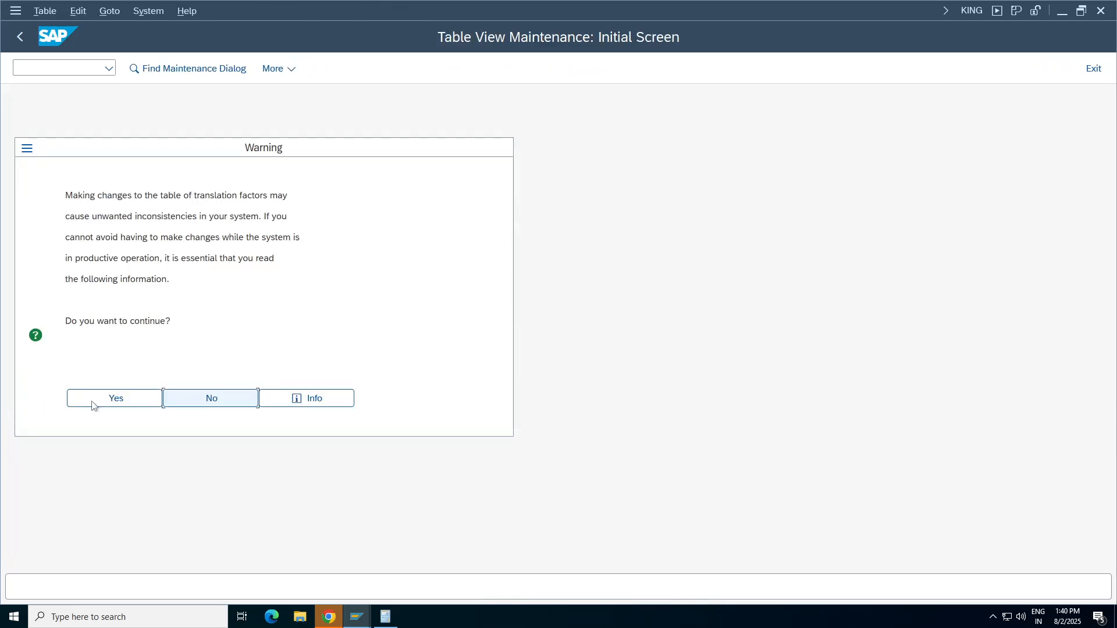
click(127, 399)
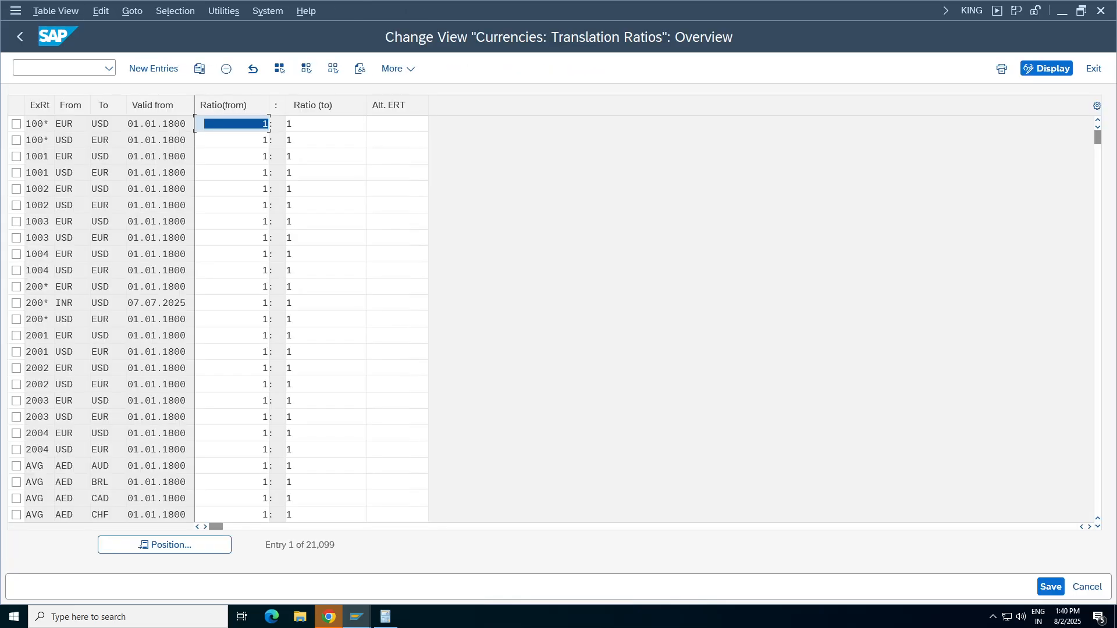
click(178, 546)
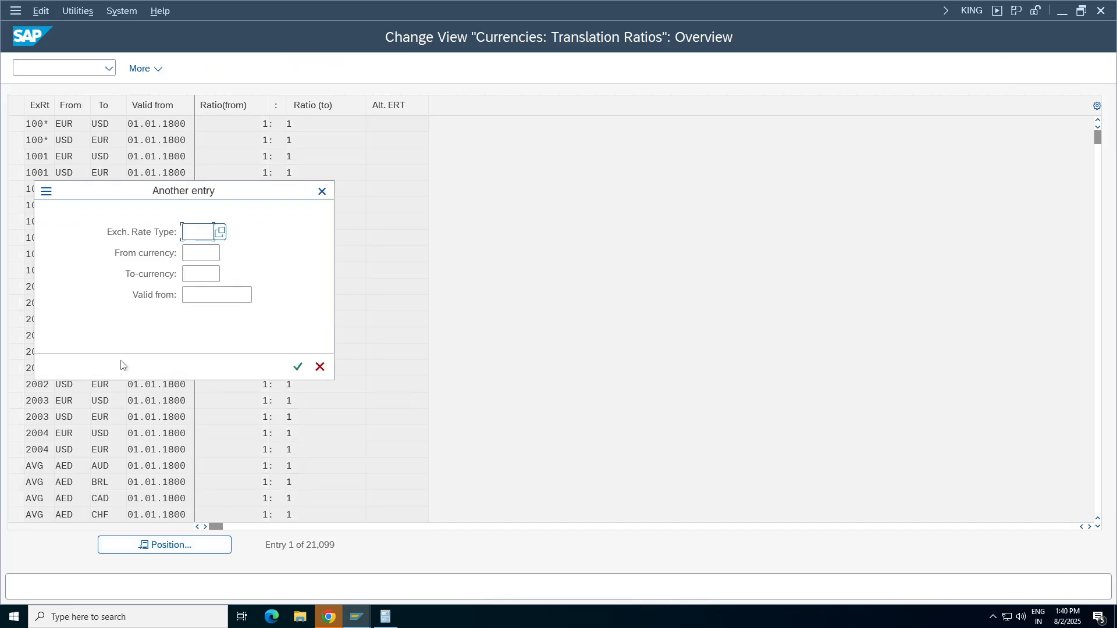
text(m)
key(Tab)
text(inr)
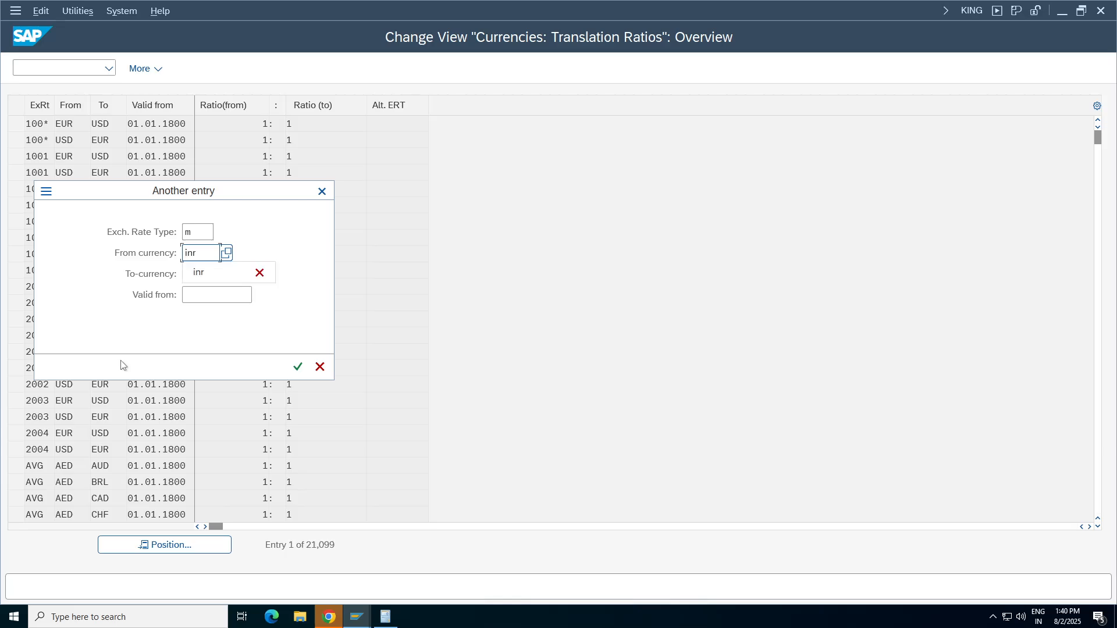
key(Tab)
text(usd)
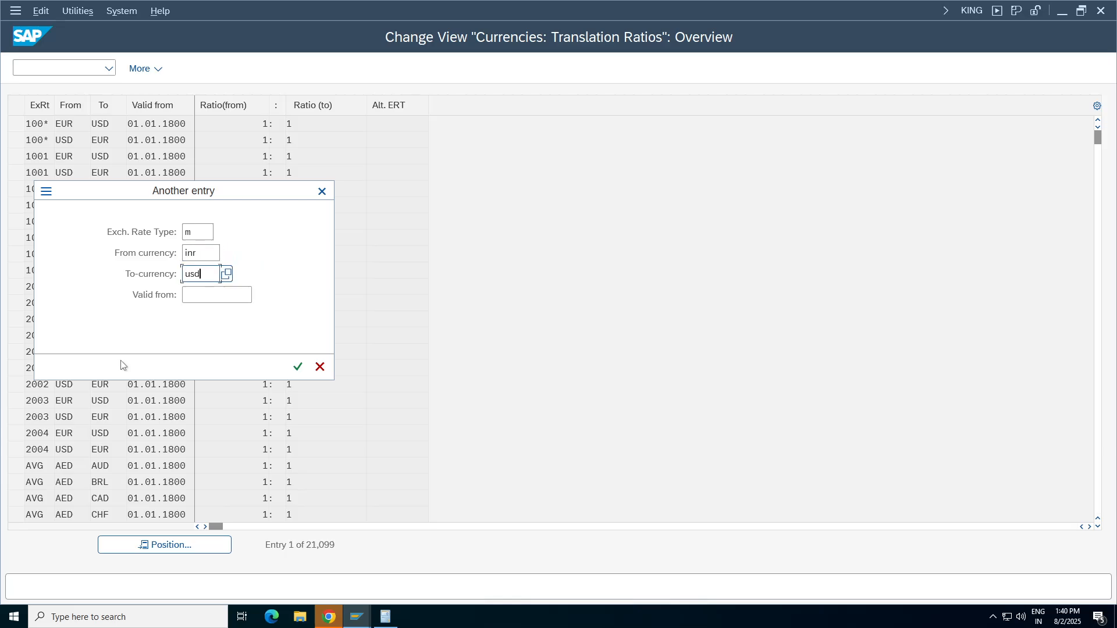
key(Return)
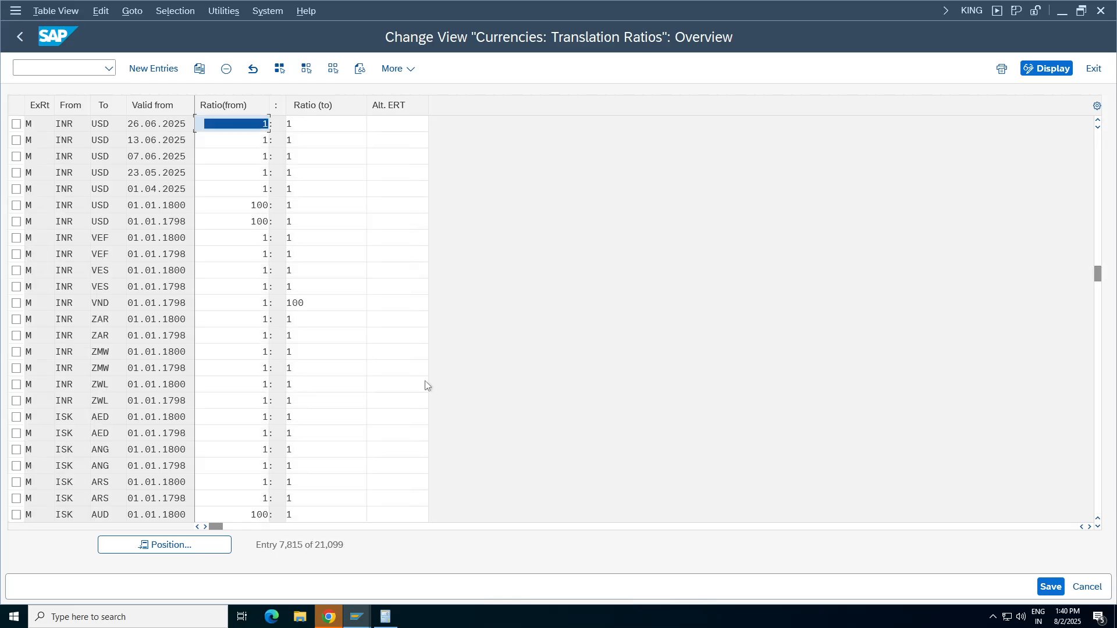
drag(1097, 274, 1087, 411)
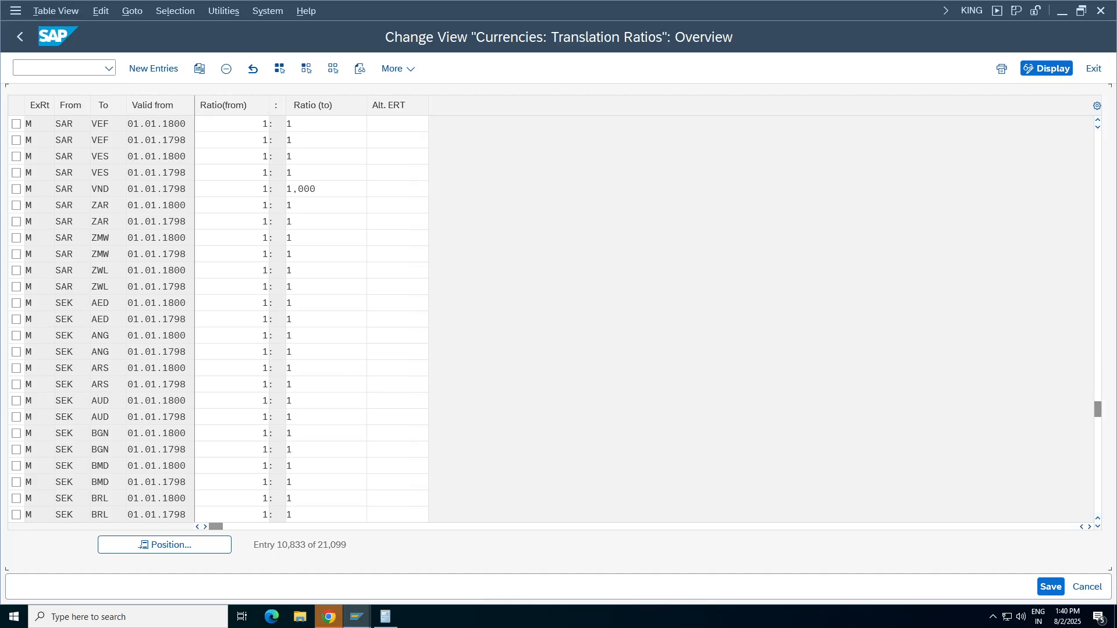
click(19, 37)
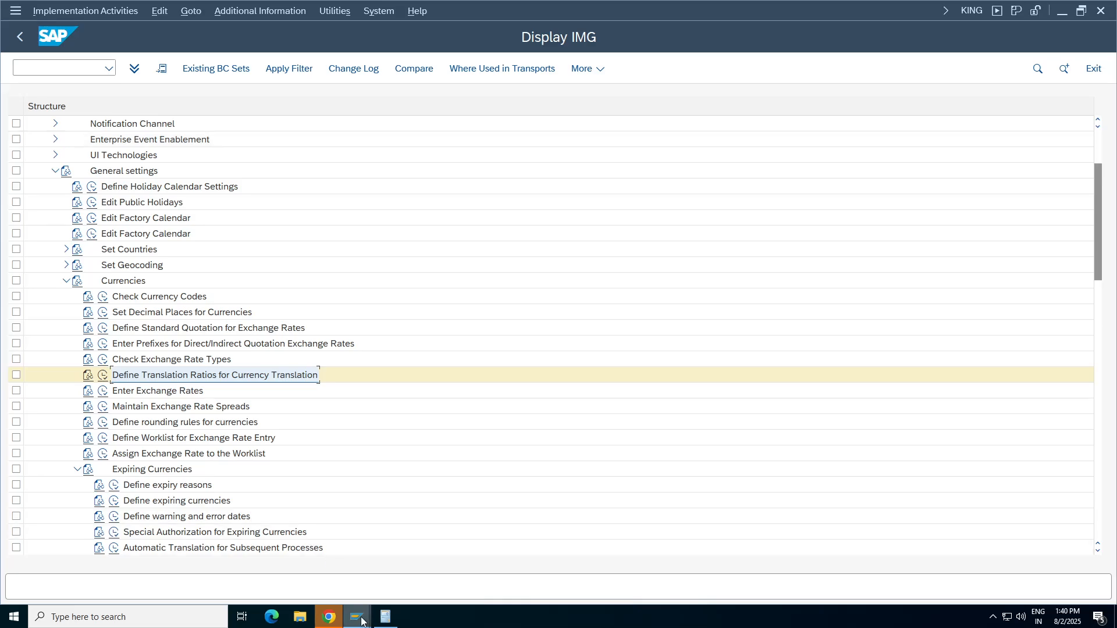
- Switch past the document 5 display to the BKPF table entries session and examine document 5's local currency, FX rate and exchange rate type fields
click(362, 621)
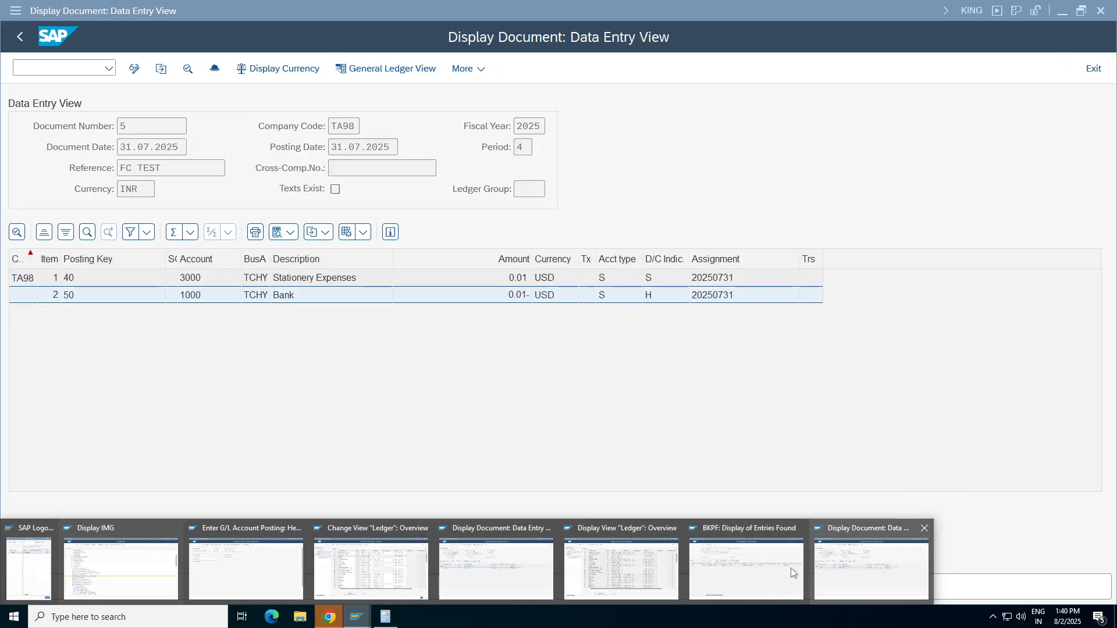
click(890, 569)
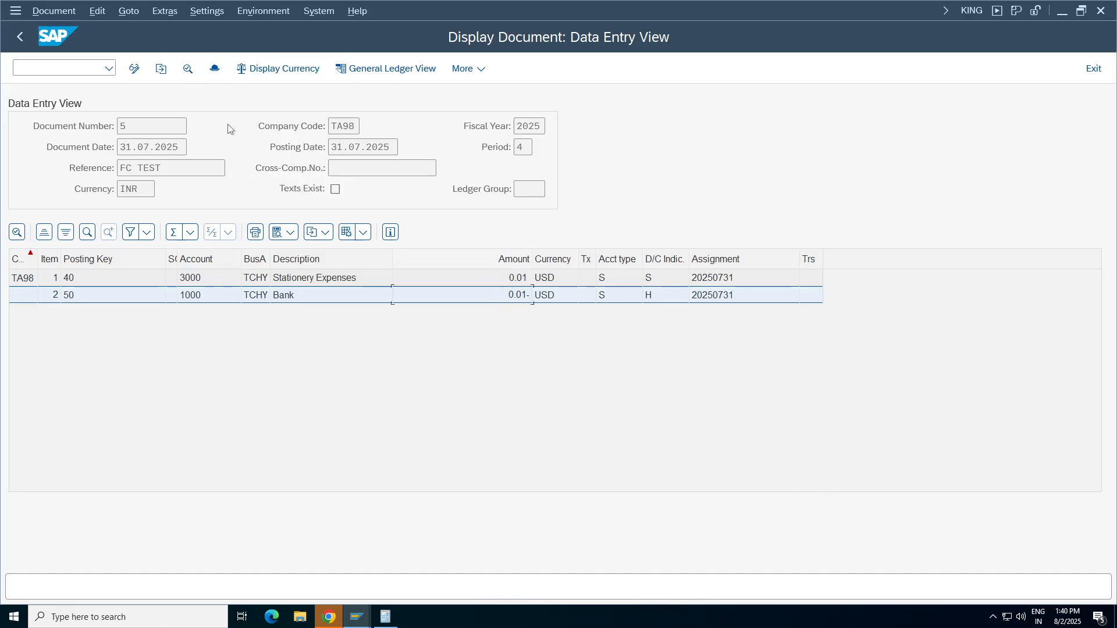
click(357, 616)
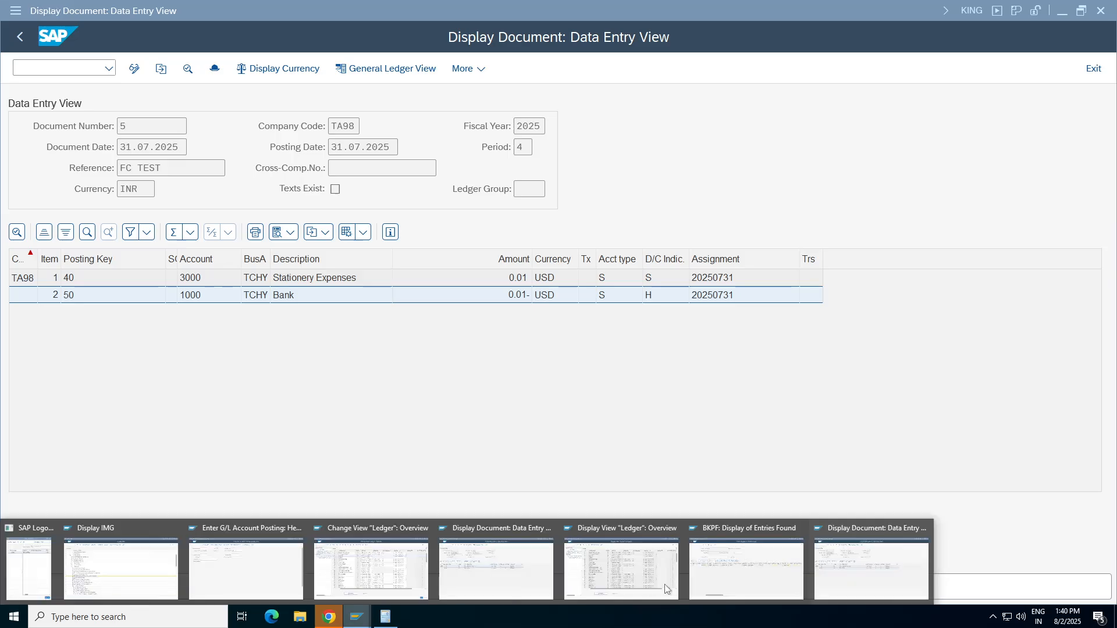
click(723, 574)
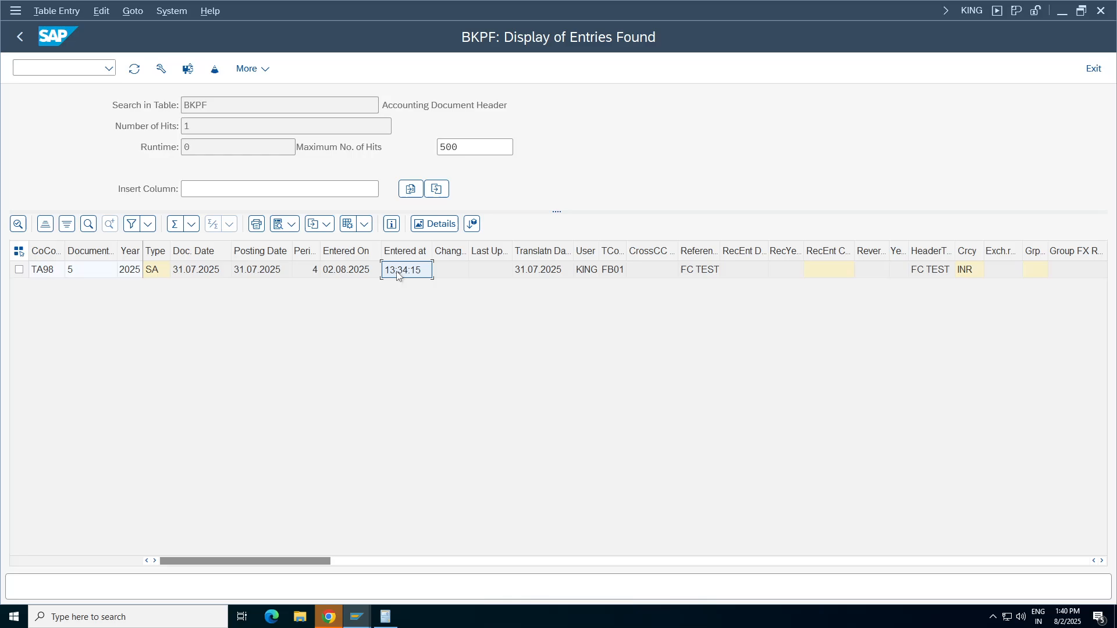
key(Right)
key(Right)
key(Right)
key(Right)
key(Right)
key(Right)
key(Right)
key(Right)
key(Right)
key(Right)
key(Right)
key(Right)
key(Right)
key(Right)
key(Right)
key(Right)
key(Right)
key(Right)
key(Right)
key(Right)
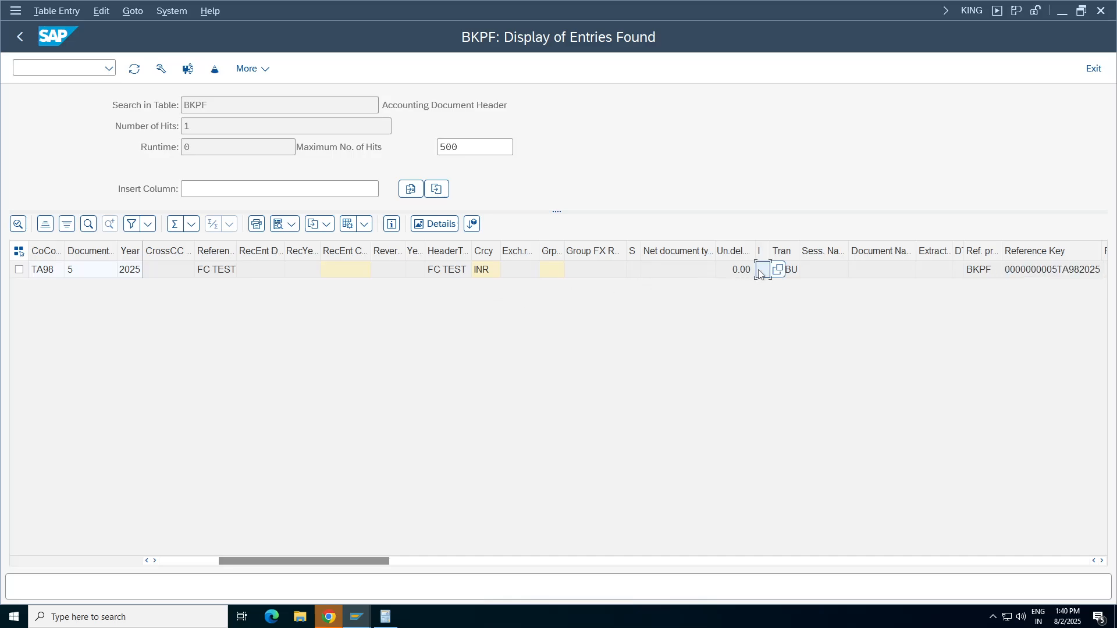
key(Right)
key(Right)
key(Right)
key(Right)
key(Right)
key(Right)
key(Right)
key(Right)
key(Right)
key(Right)
key(Right)
key(Right)
key(Right)
key(Right)
key(Right)
key(Right)
key(Right)
key(Right)
key(Right)
key(Right)
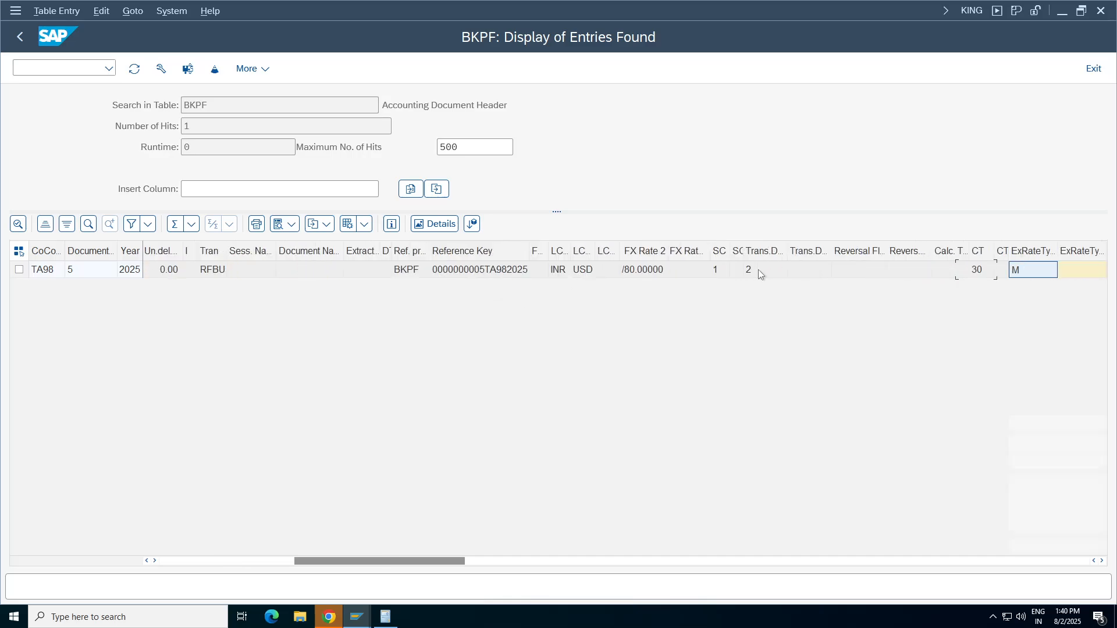
key(Right)
key(Right)
key(Right)
key(Right)
key(Right)
key(Right)
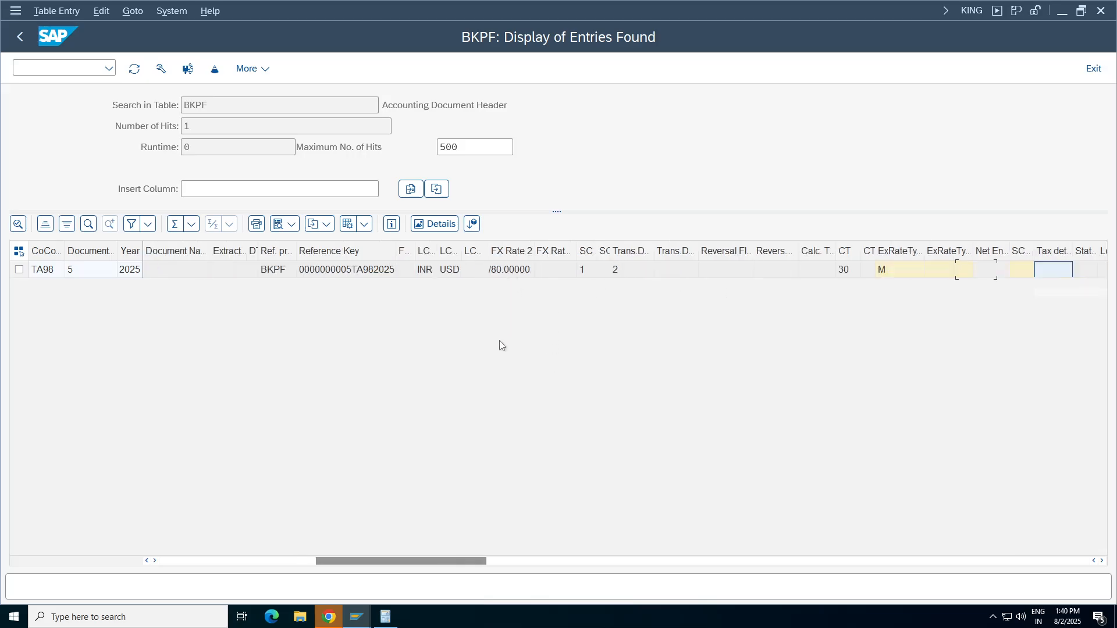
key(Right)
key(Left)
key(Left)
key(Left)
key(Left)
key(Left)
key(Left)
key(Left)
key(Left)
key(Left)
key(Left)
key(Left)
key(Left)
key(Left)
key(Left)
key(Left)
key(Left)
- Close the calculator, check the INR and USD local currency fields of the BKPF entry and return to the table selection screen
key(alt+Tab)
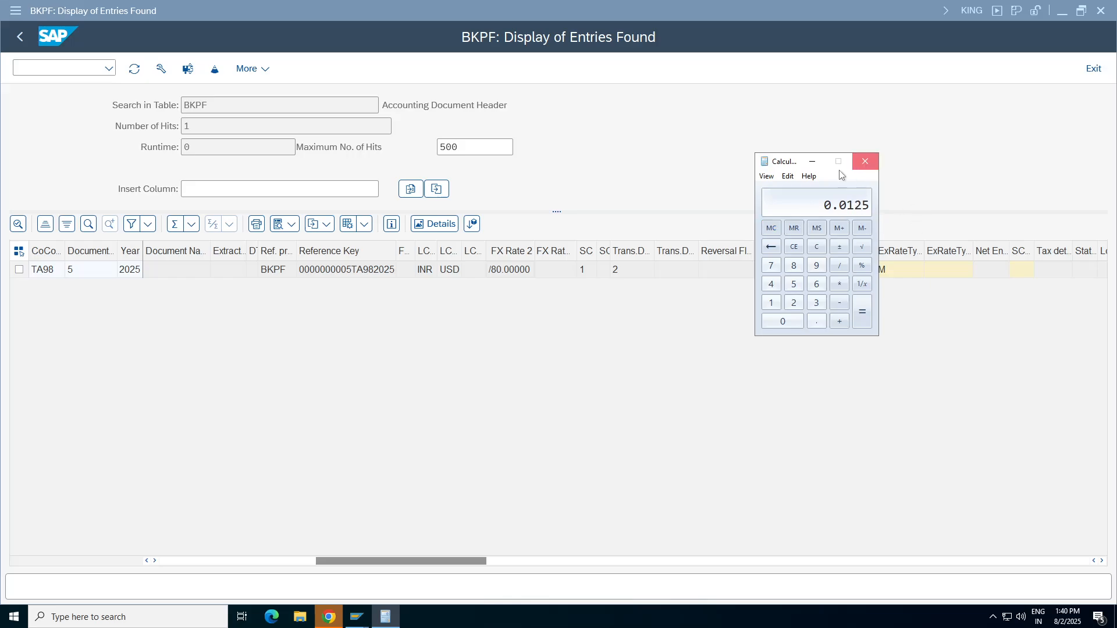
key(alt+F4)
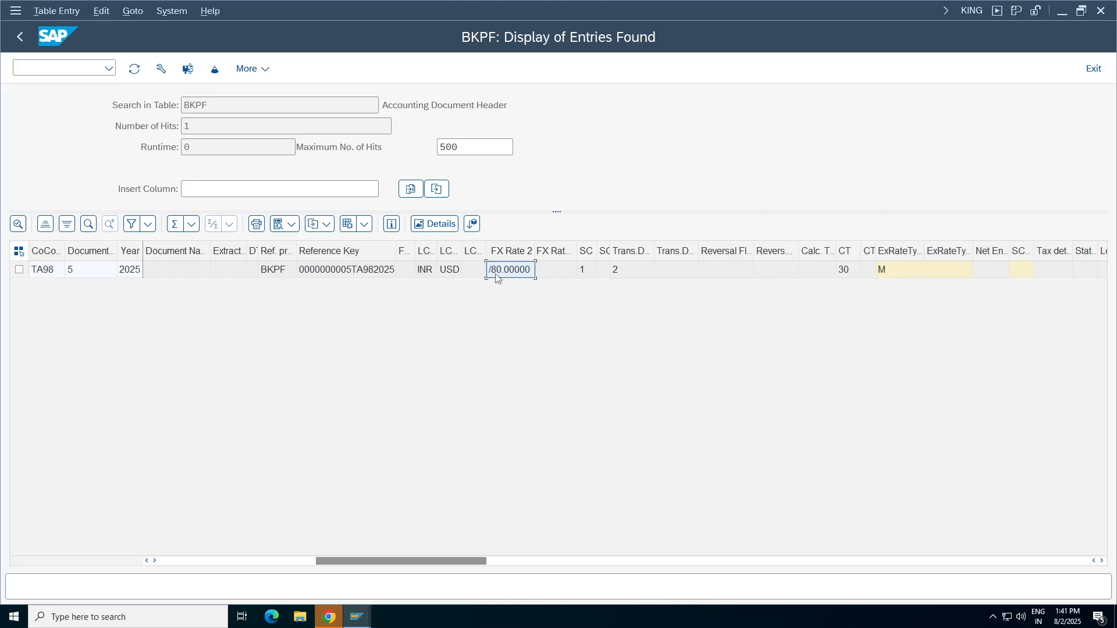
click(428, 274)
click(456, 276)
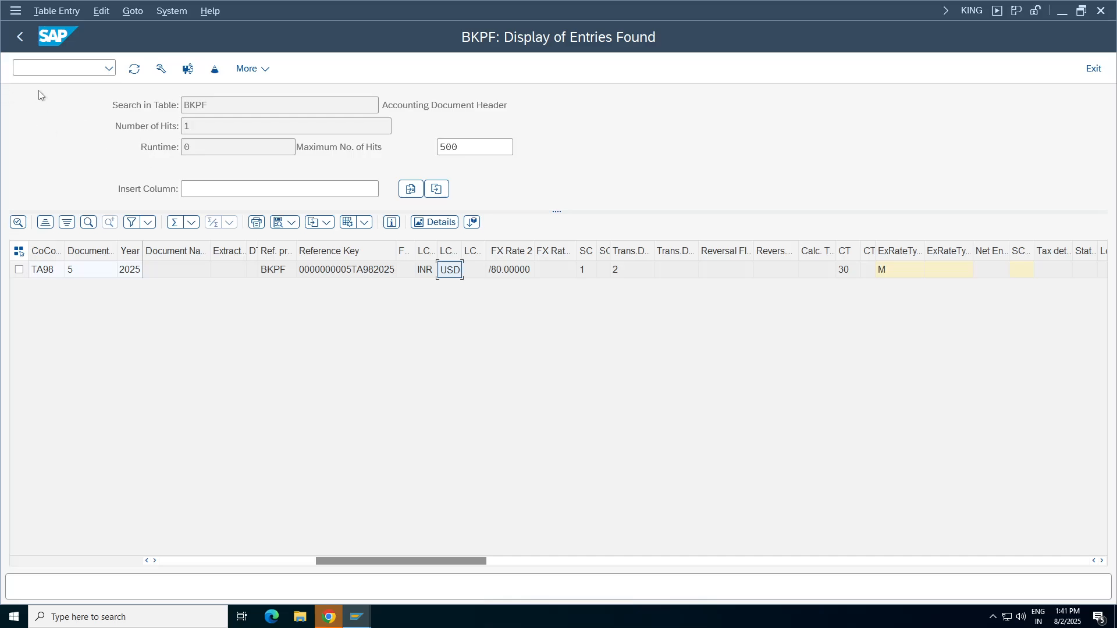
click(20, 39)
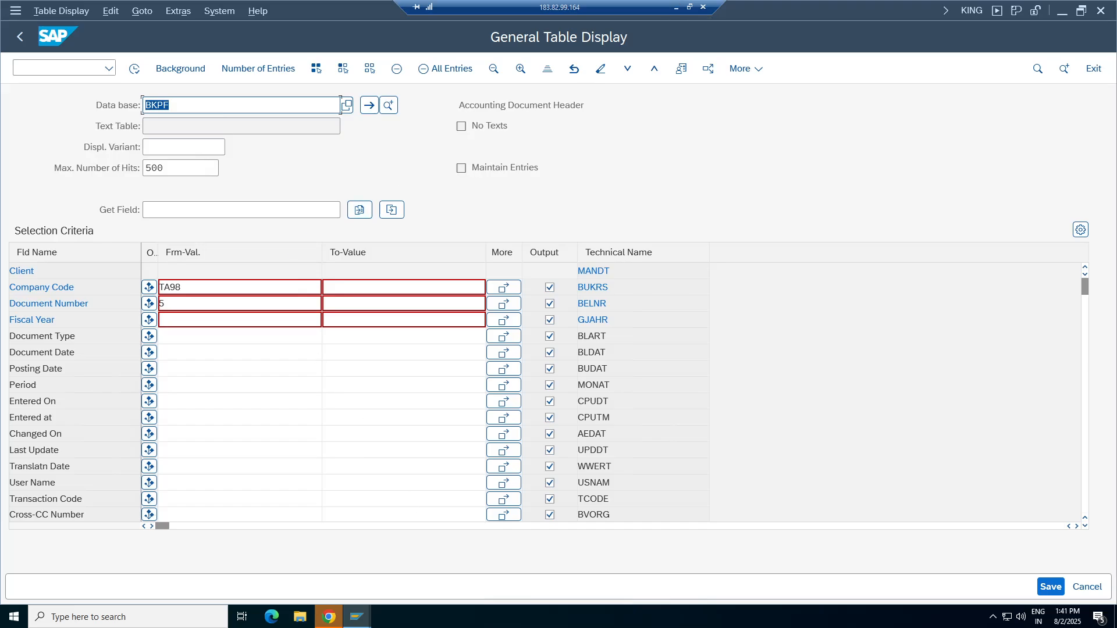
- Minimize the remote desktop, switch to the FI Working Notes spreadsheet in the browser and review the Exchange Rate Configuration settings and Check Exchange Rate Types rows
click(679, 8)
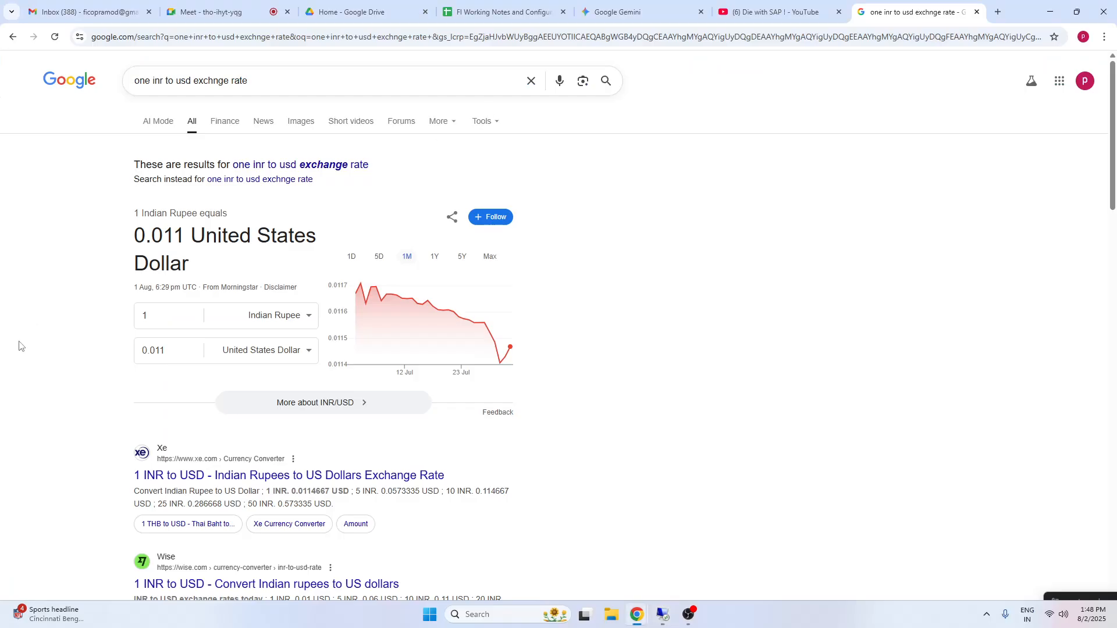
click(522, 9)
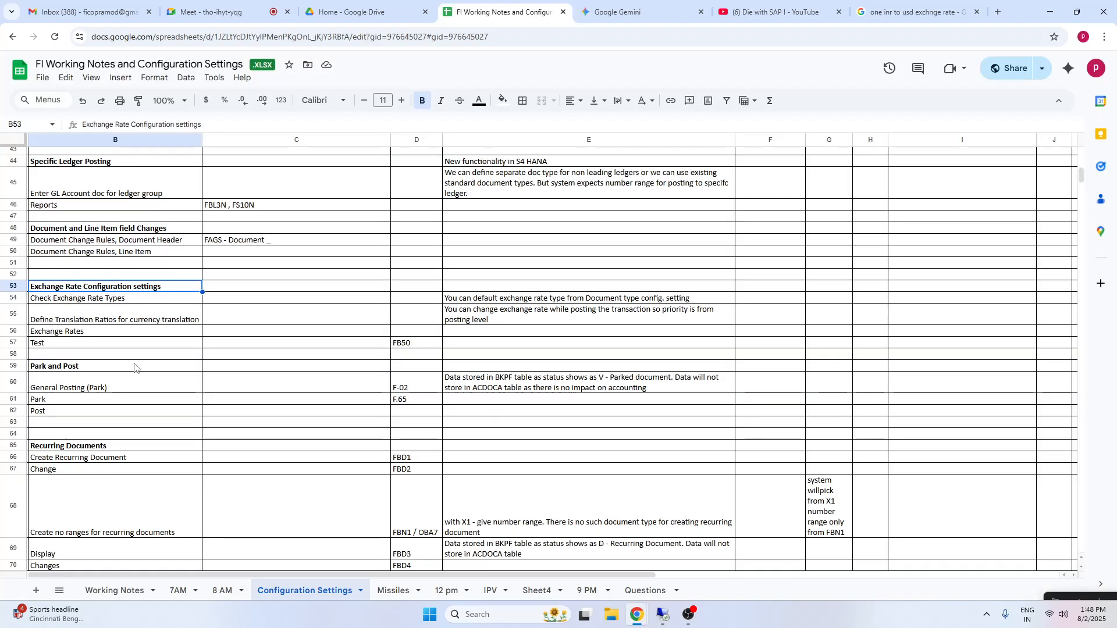
click(71, 321)
drag(59, 285, 506, 289)
drag(85, 299, 599, 300)
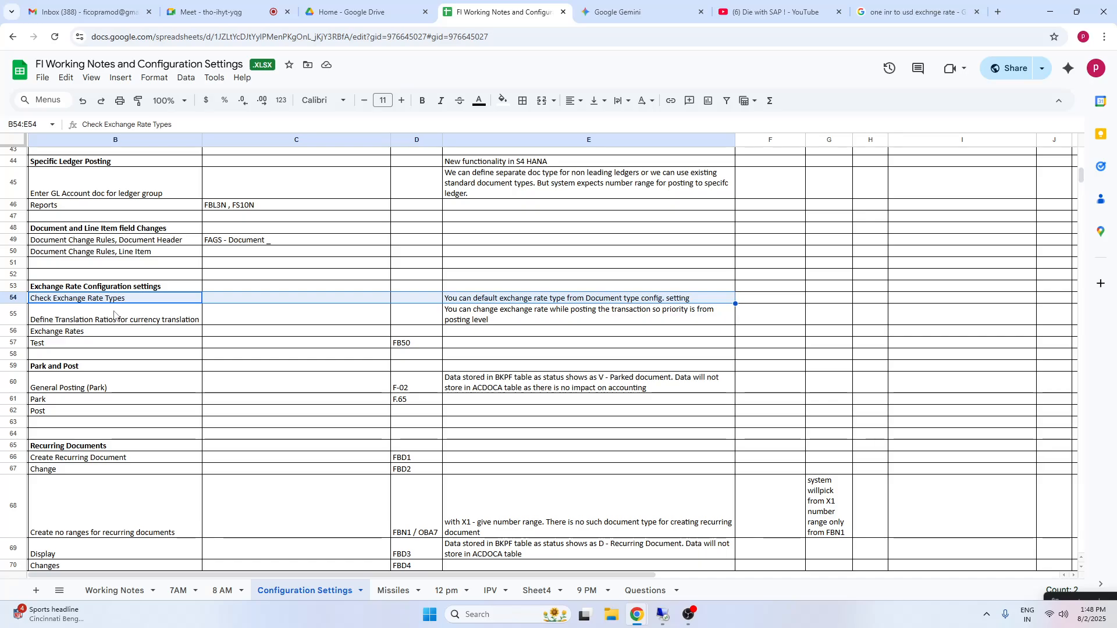
- Enter the exchange rate types G B M in cell F54 of the Check Exchange Rate Types row
click(767, 300)
text(G B M)
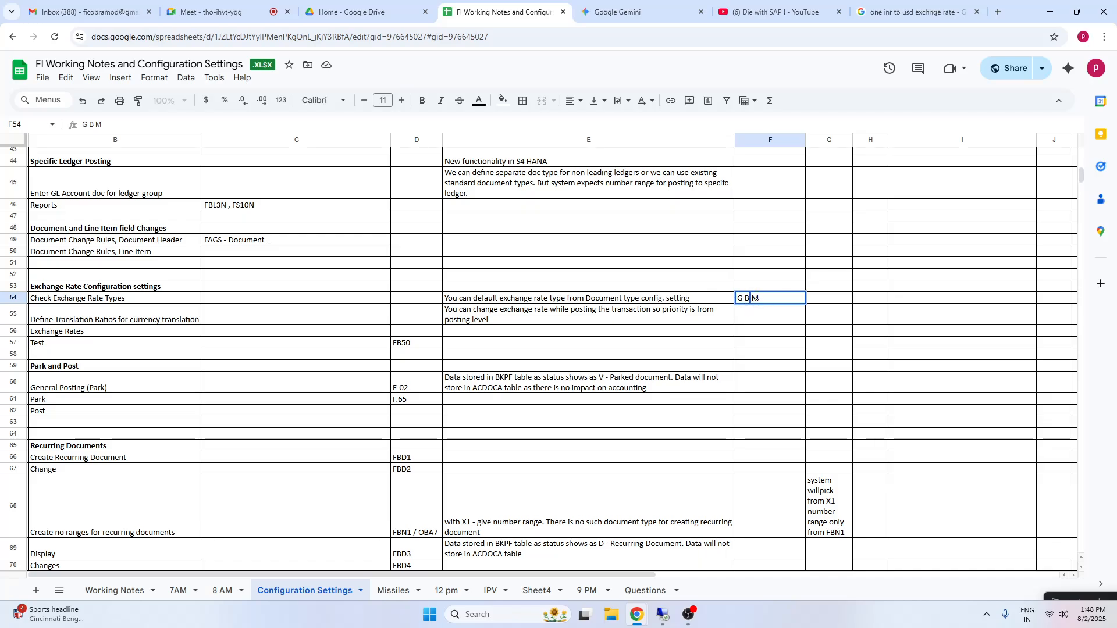
drag(756, 296, 732, 300)
click(767, 303)
drag(755, 297, 749, 297)
- Review the translation ratios, Exchange Rates and Test rows, including the Test row's transaction code
click(91, 322)
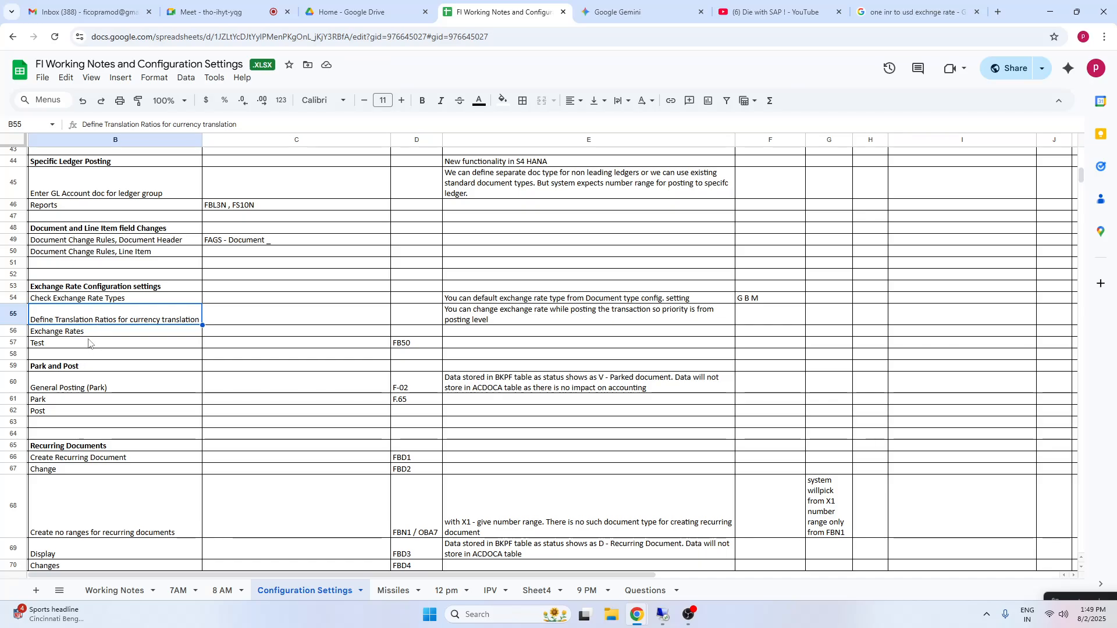
click(88, 332)
drag(168, 333, 418, 349)
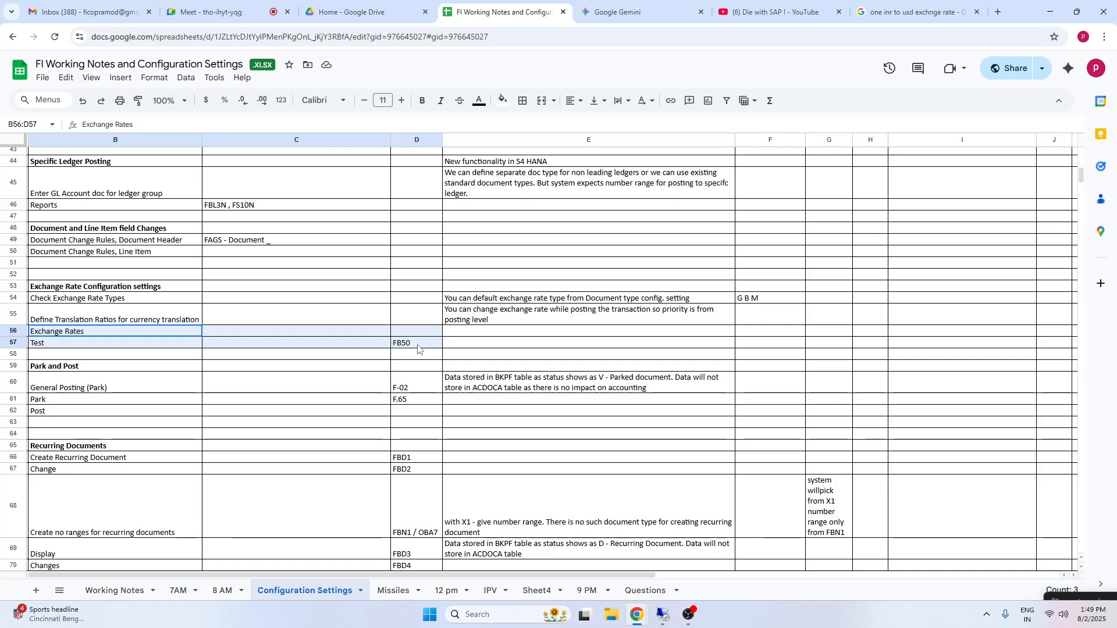
click(131, 396)
click(124, 344)
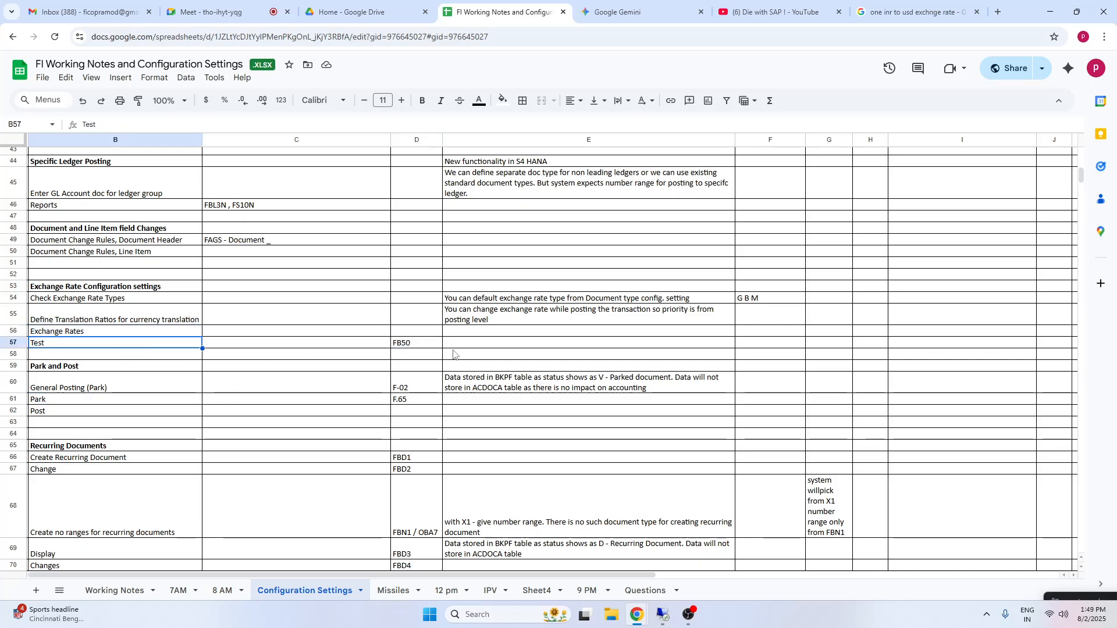
click(406, 342)
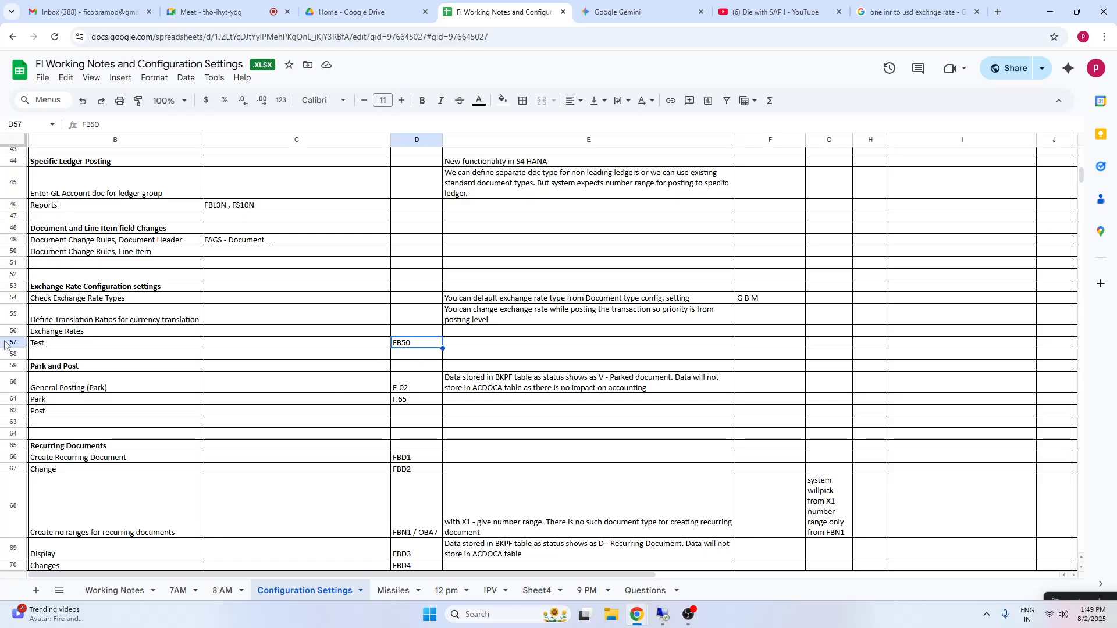
- Change the Test row's transaction code in cell D57 to F-02
click(98, 347)
click(415, 348)
key(Delete)
text(F-0)
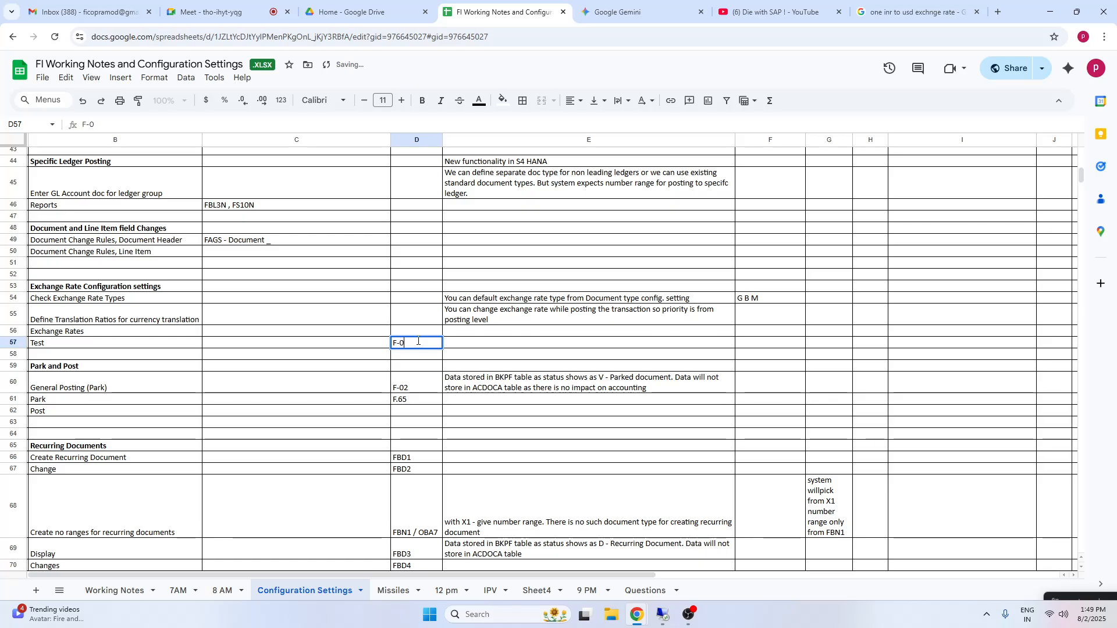
text(2)
click(471, 347)
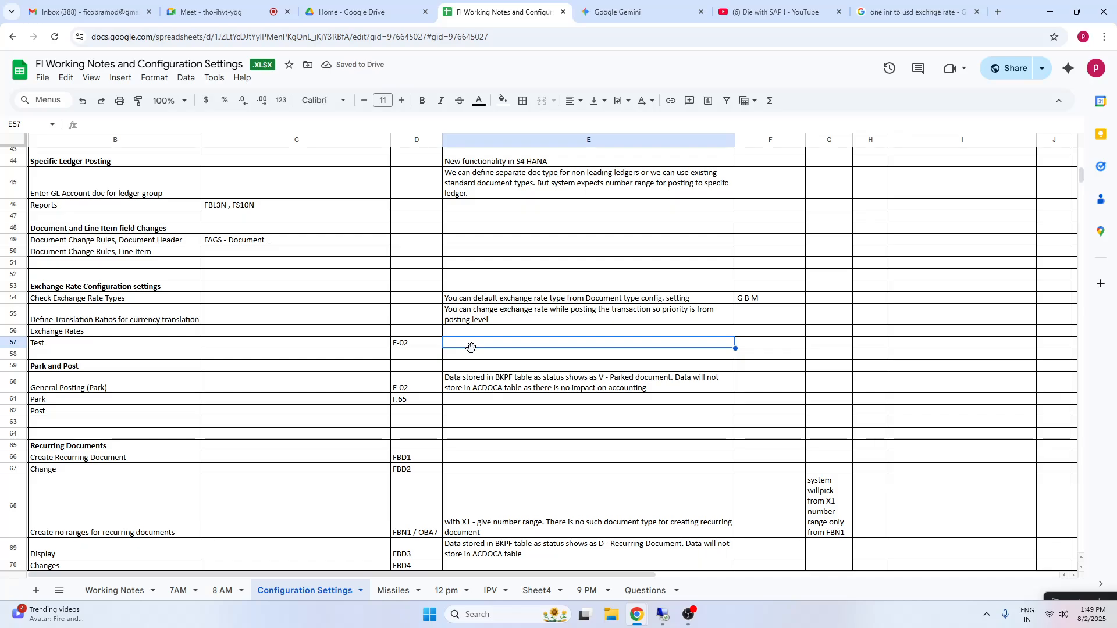
- Go over the exchange rate notes from translation ratios to the F-02 test, highlighting the whole block B54:F57
click(93, 321)
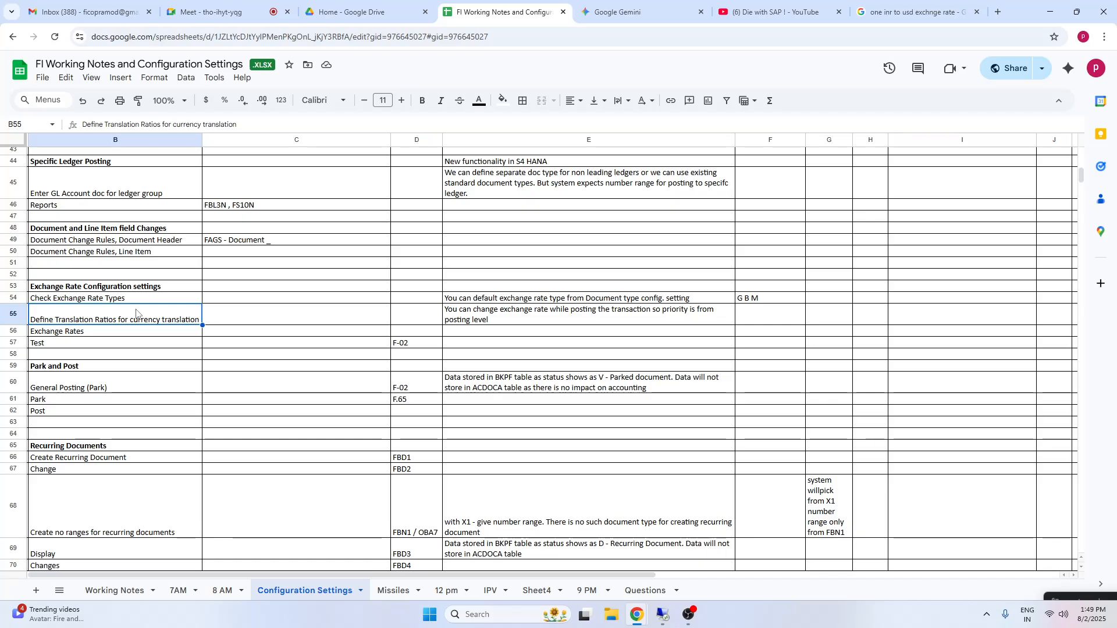
click(74, 335)
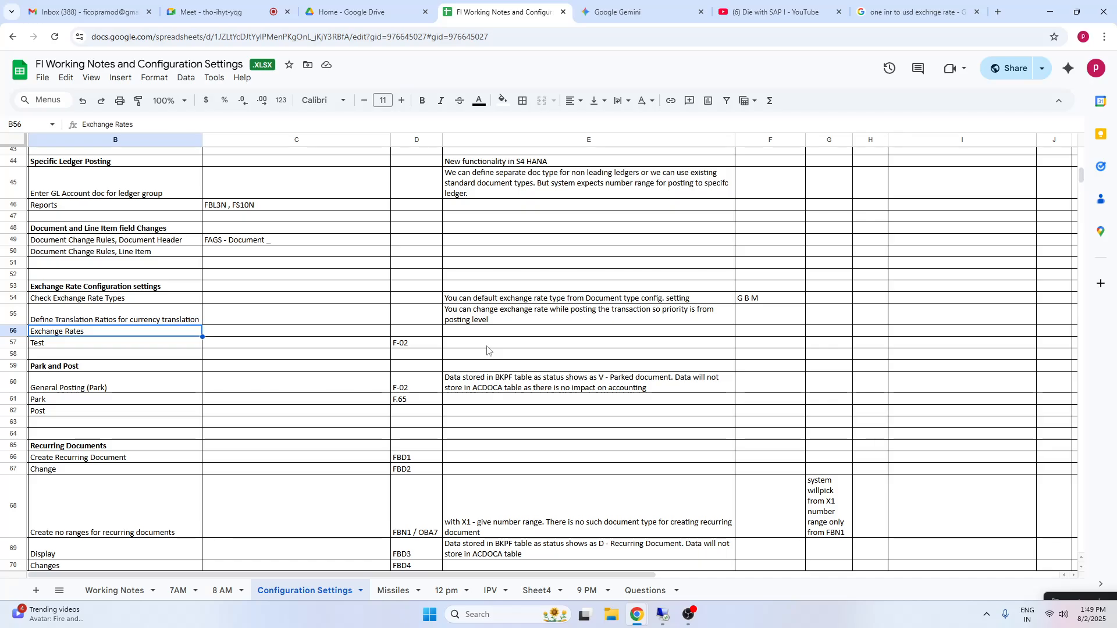
click(130, 344)
click(465, 344)
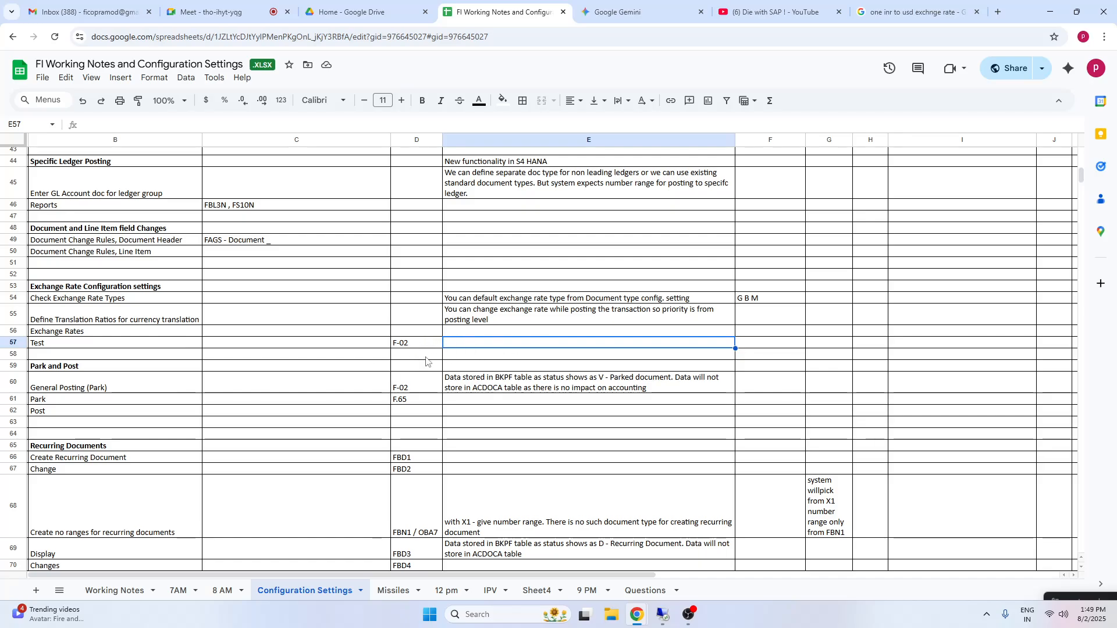
click(406, 342)
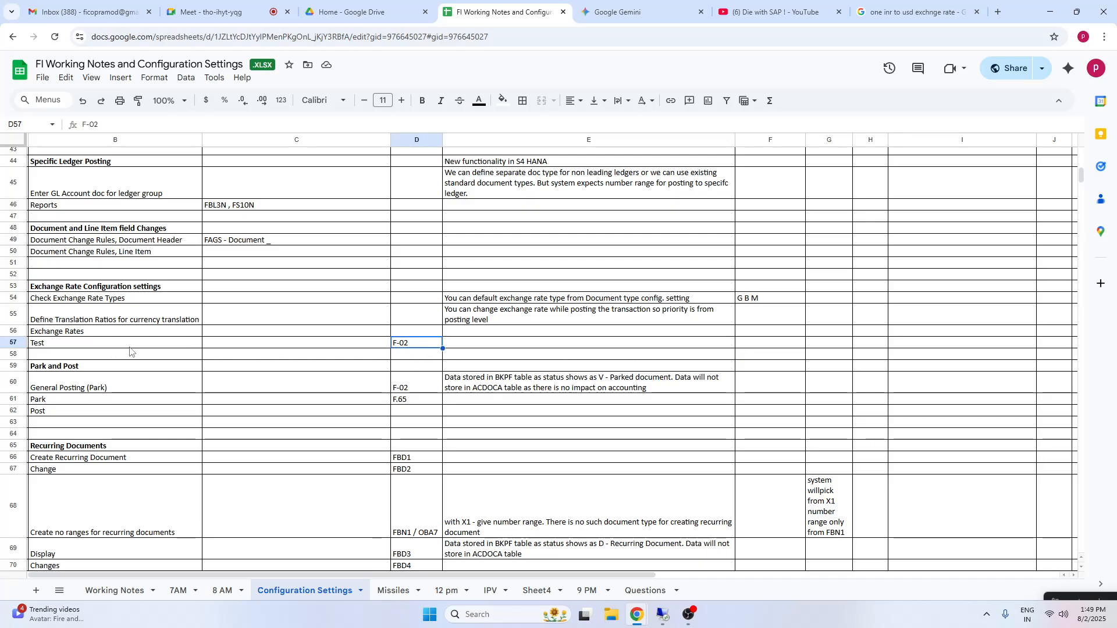
click(129, 345)
click(485, 346)
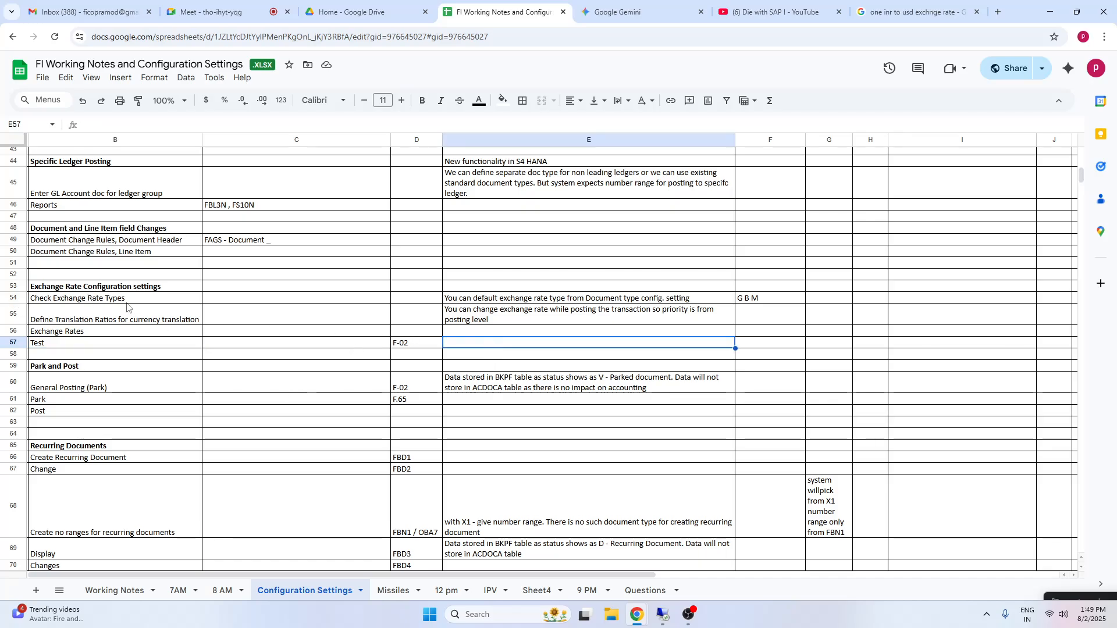
drag(127, 307, 782, 348)
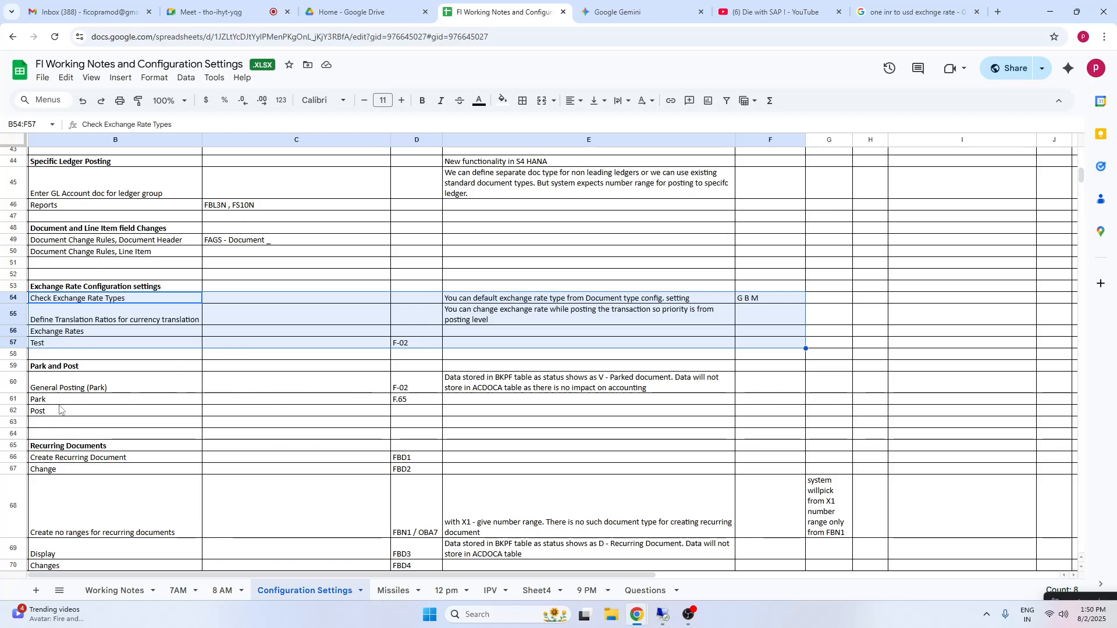
- Review the Park and Post notes in B59:E62, from the section heading to the Post row
drag(76, 367, 709, 414)
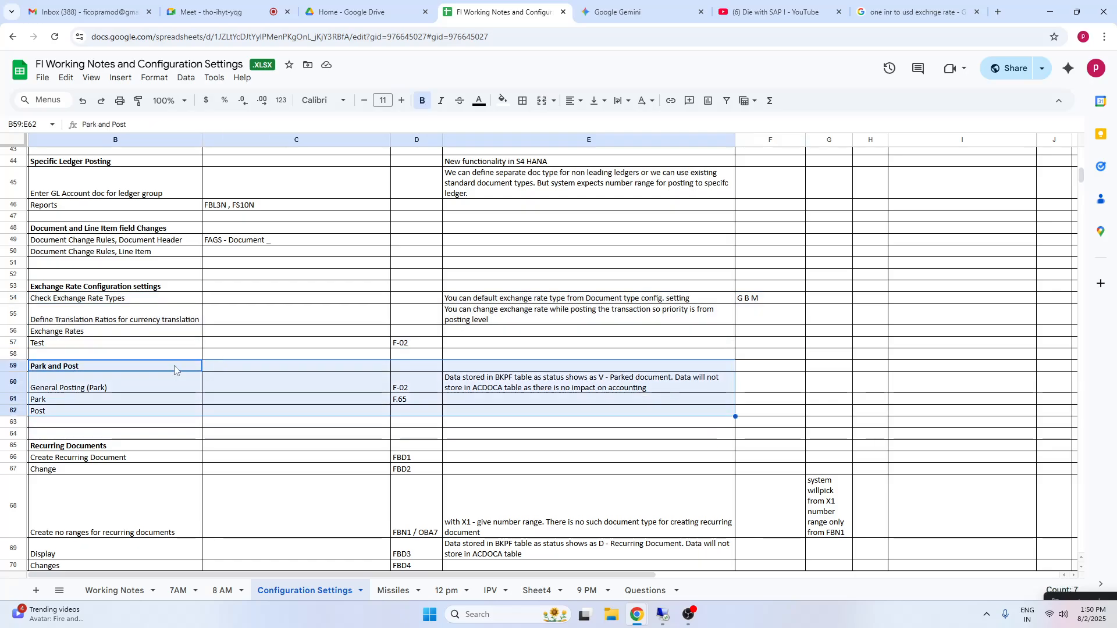
click(58, 370)
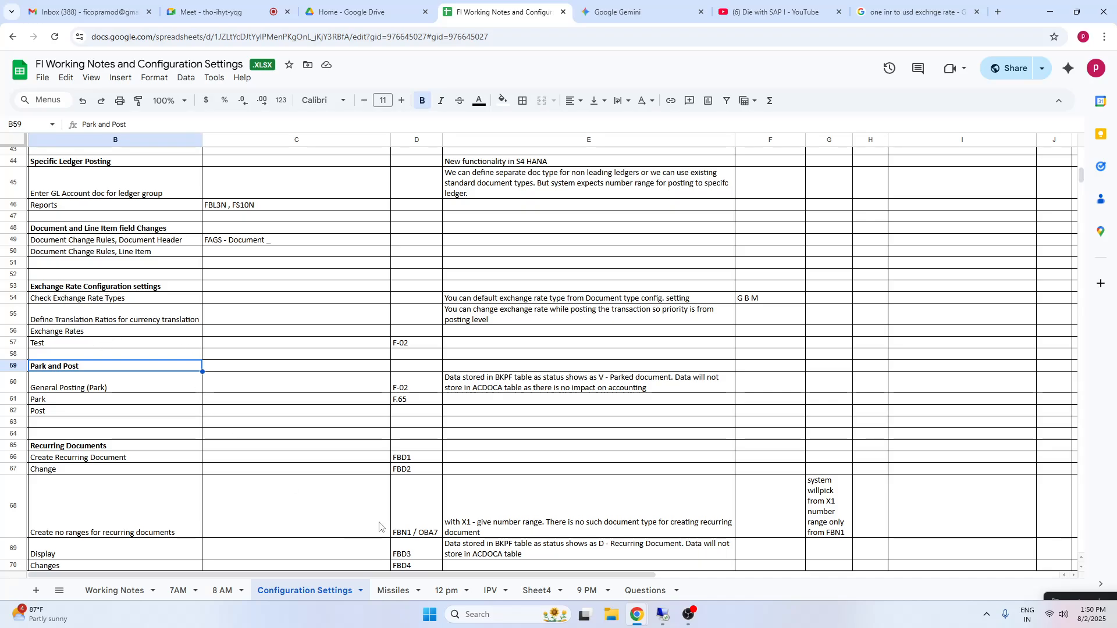
- Switch to the SAP session and start transaction FB50 from the General Table Display screen
click(670, 614)
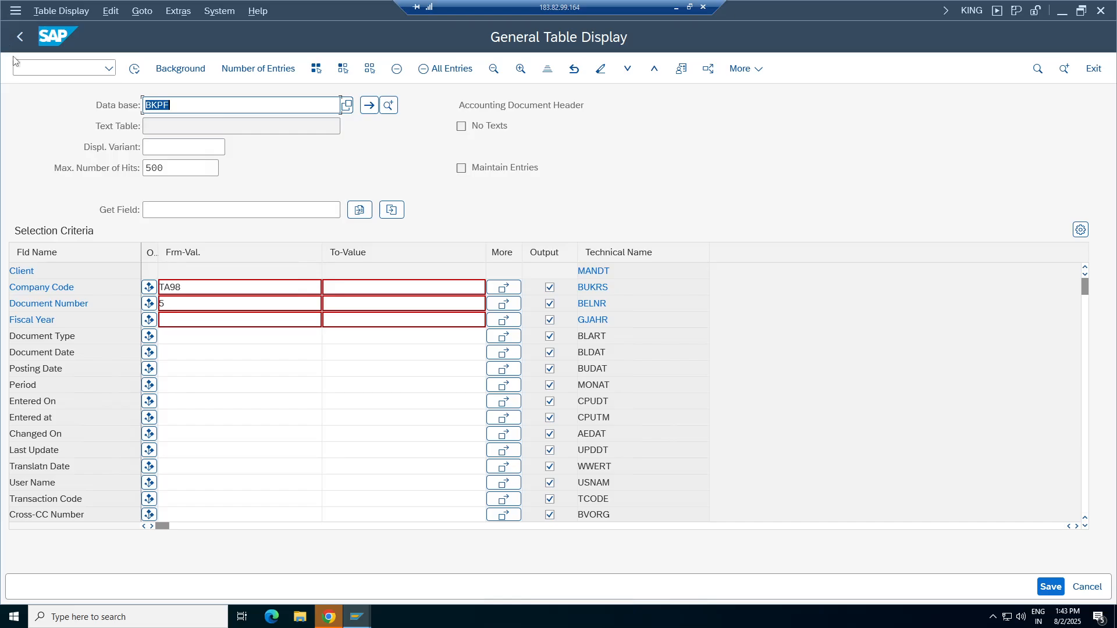
click(46, 69)
text(/ofb50)
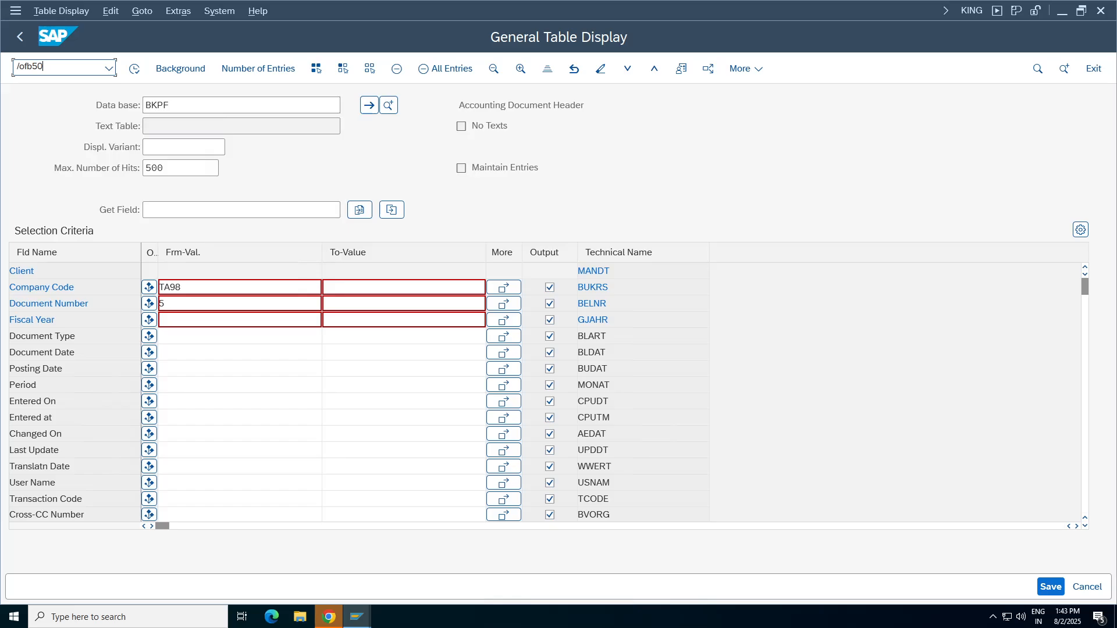
key(Return)
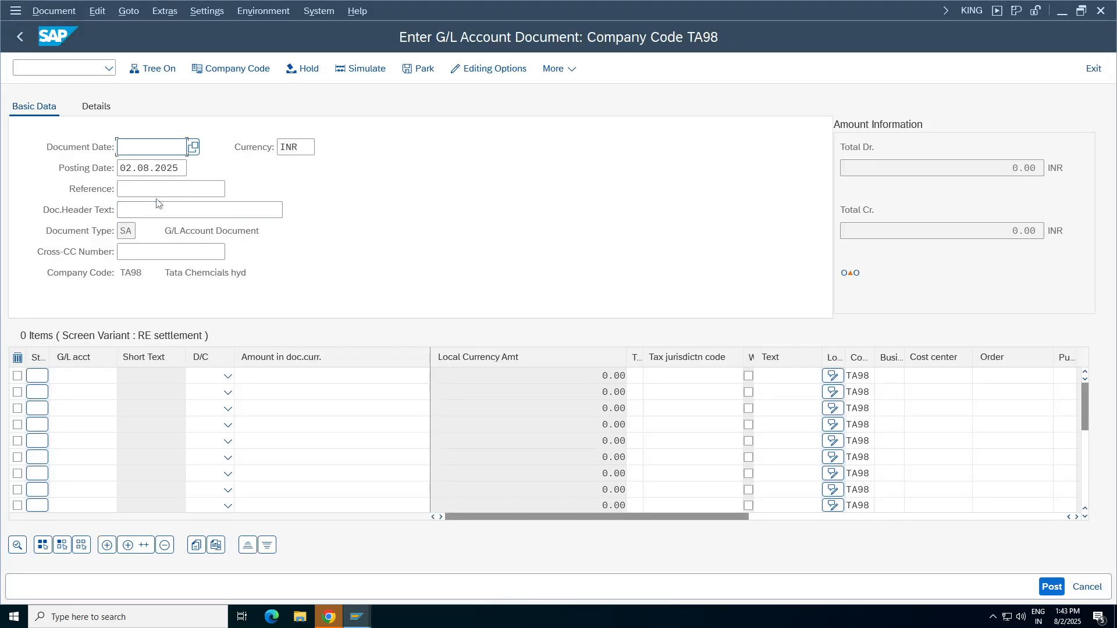
- Fill in the G/L document header with document date 02.08.2025, reference TEST066TE and header text st06
click(144, 147)
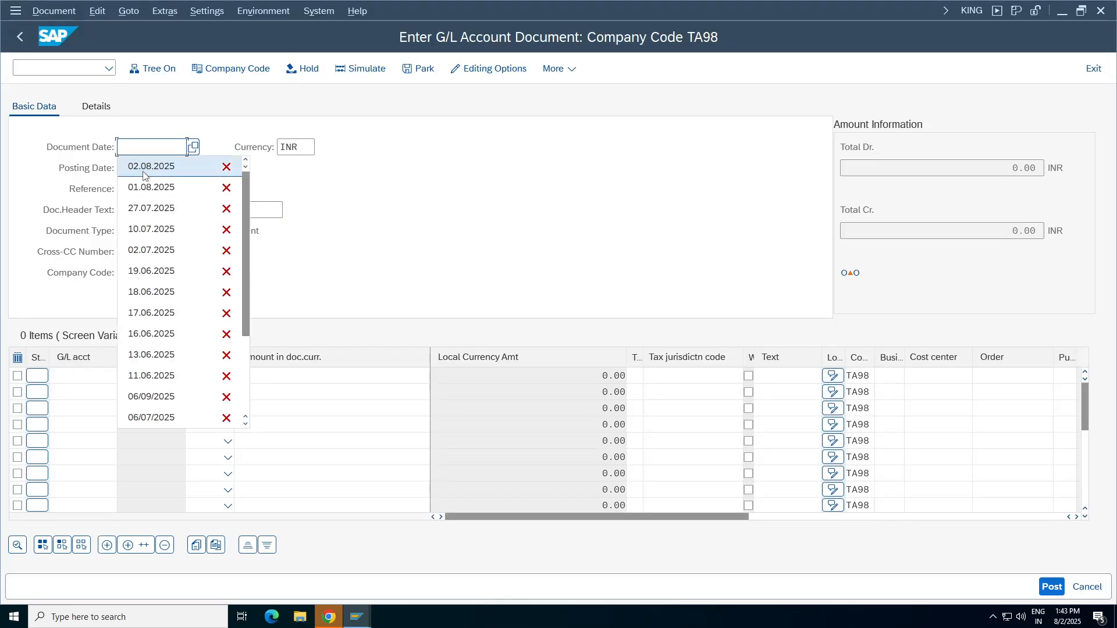
click(146, 168)
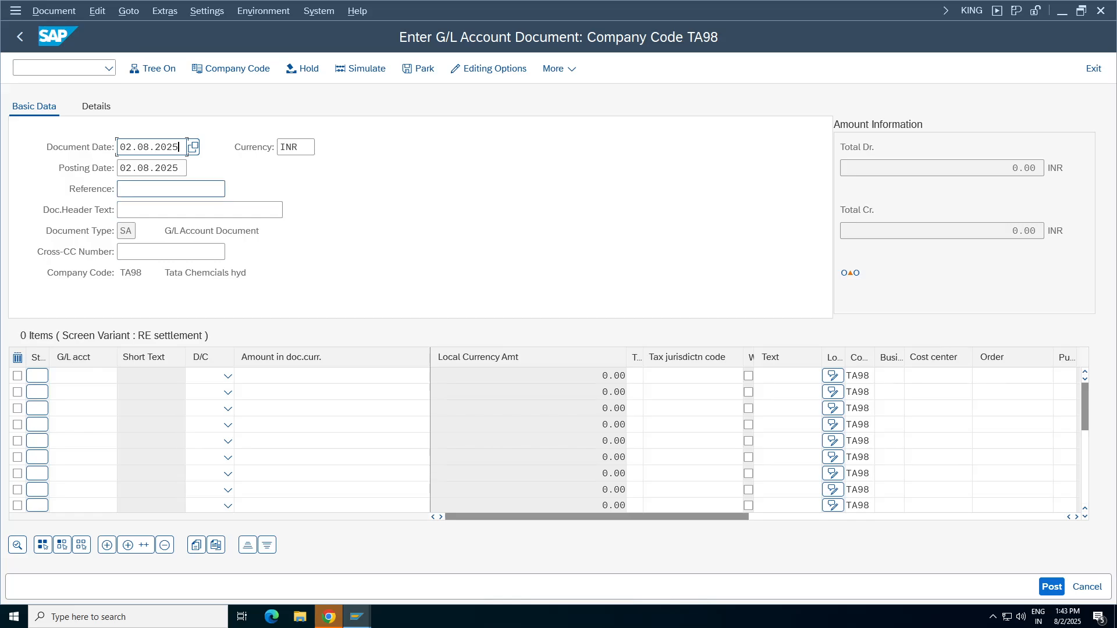
click(169, 190)
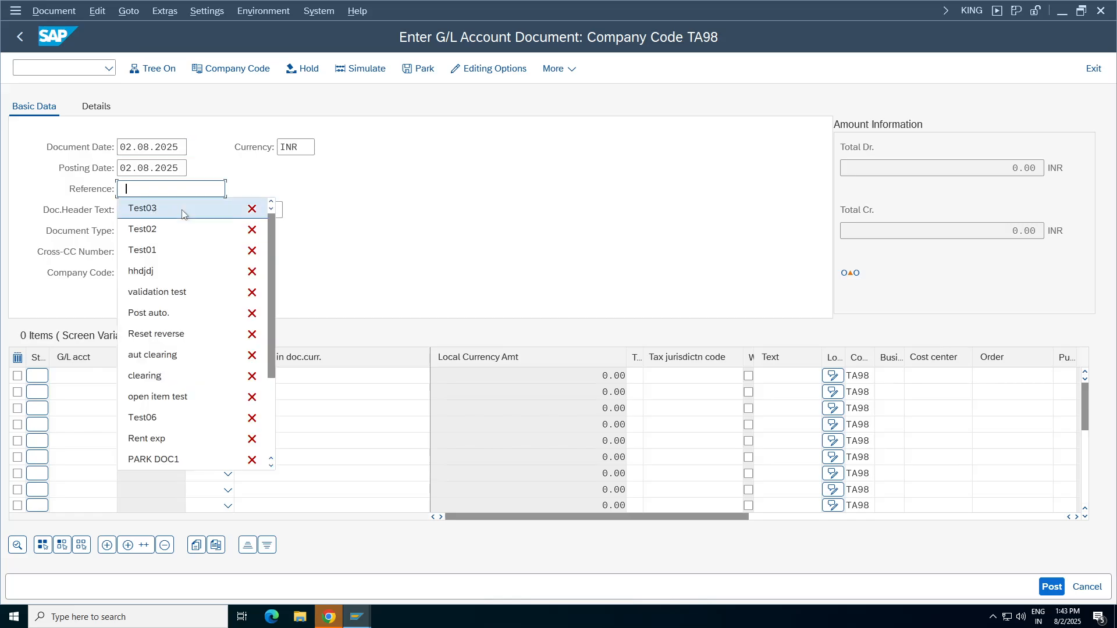
click(182, 208)
key(BackSpace)
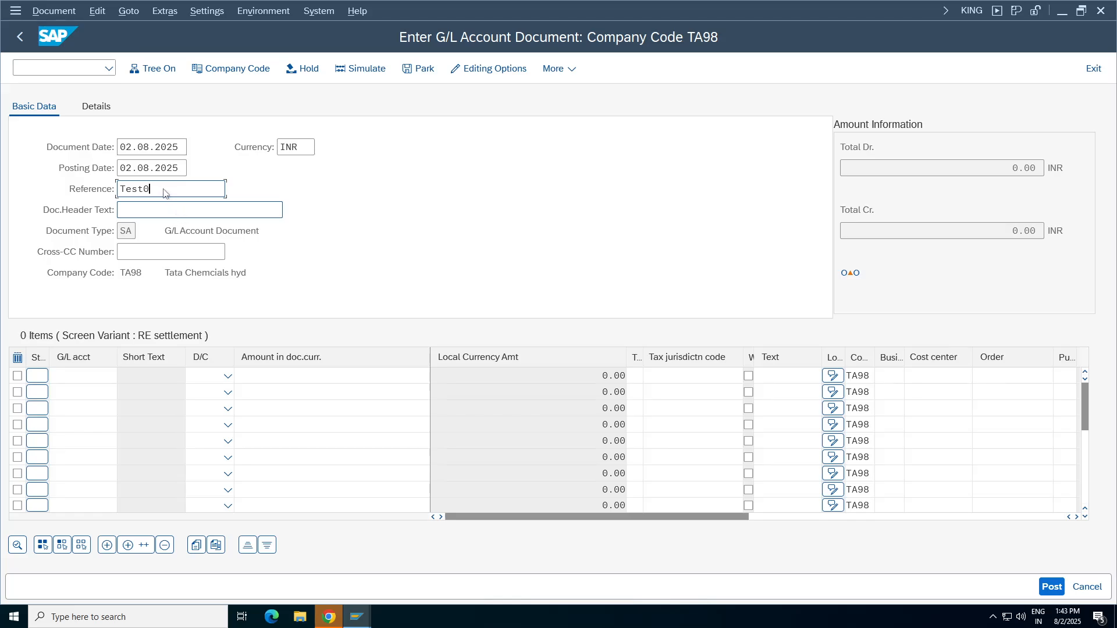
text(66Te)
key(Tab)
text(st)
click(96, 107)
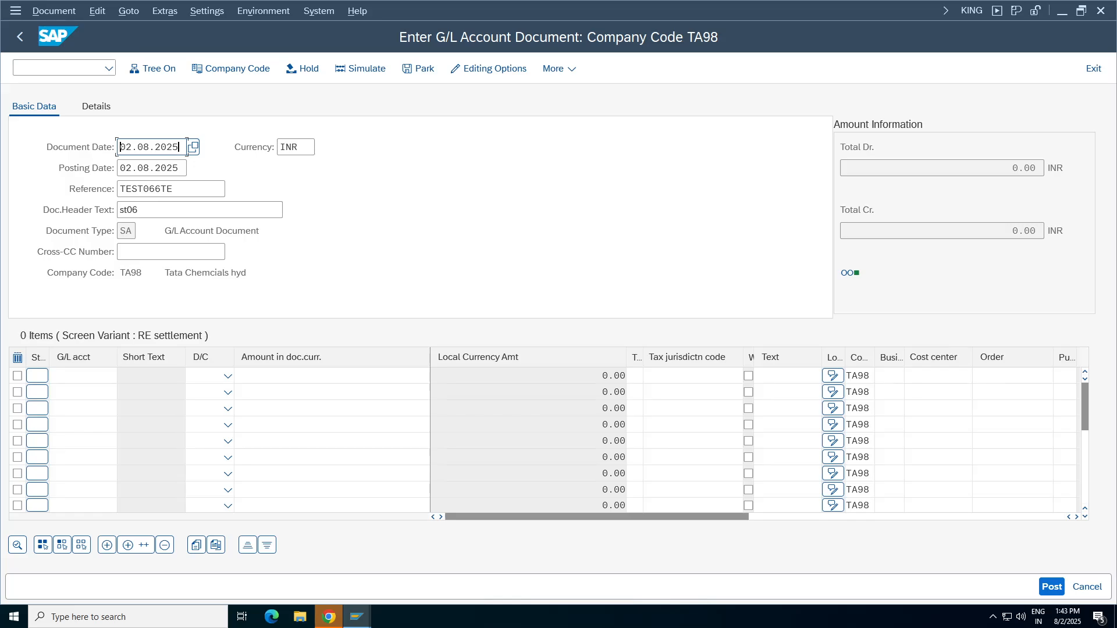
- Set the document currency to USD, and exit the G/L document entry without keeping the data
click(298, 147)
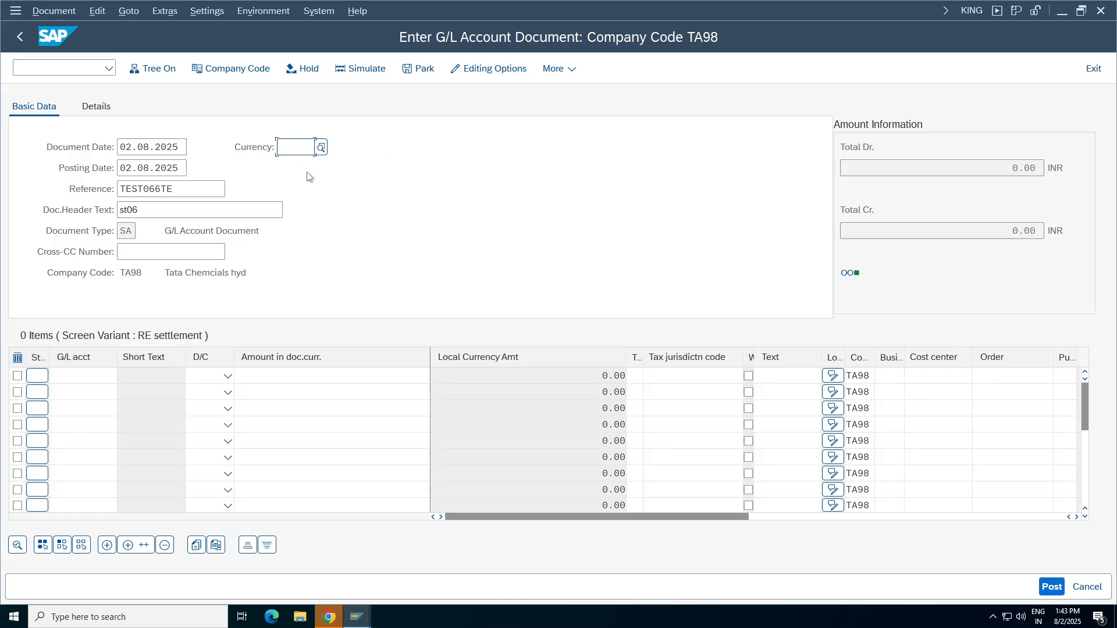
text(usd)
click(20, 36)
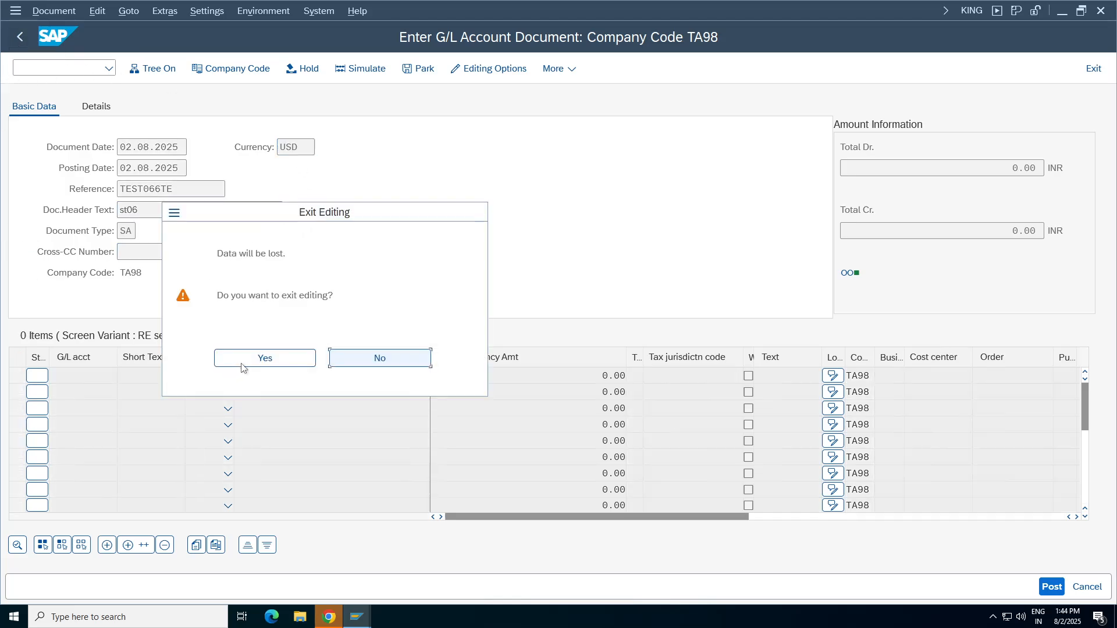
click(262, 363)
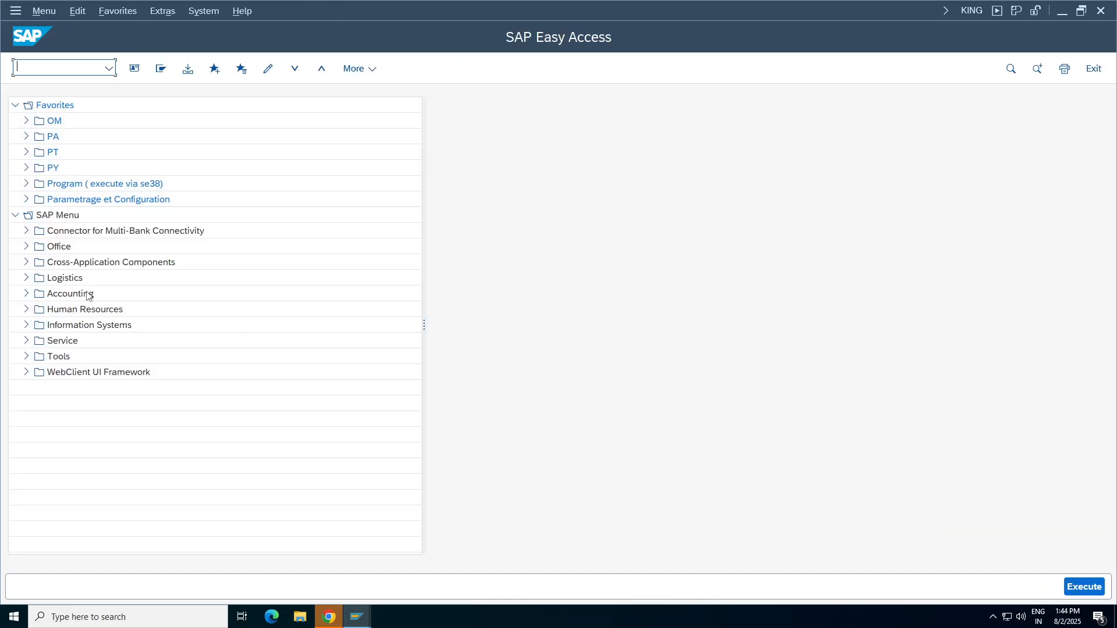
- Expand Accounting, Financial Accounting, General Ledger and Document Entry in the SAP Easy Access tree, and select FB50
click(26, 294)
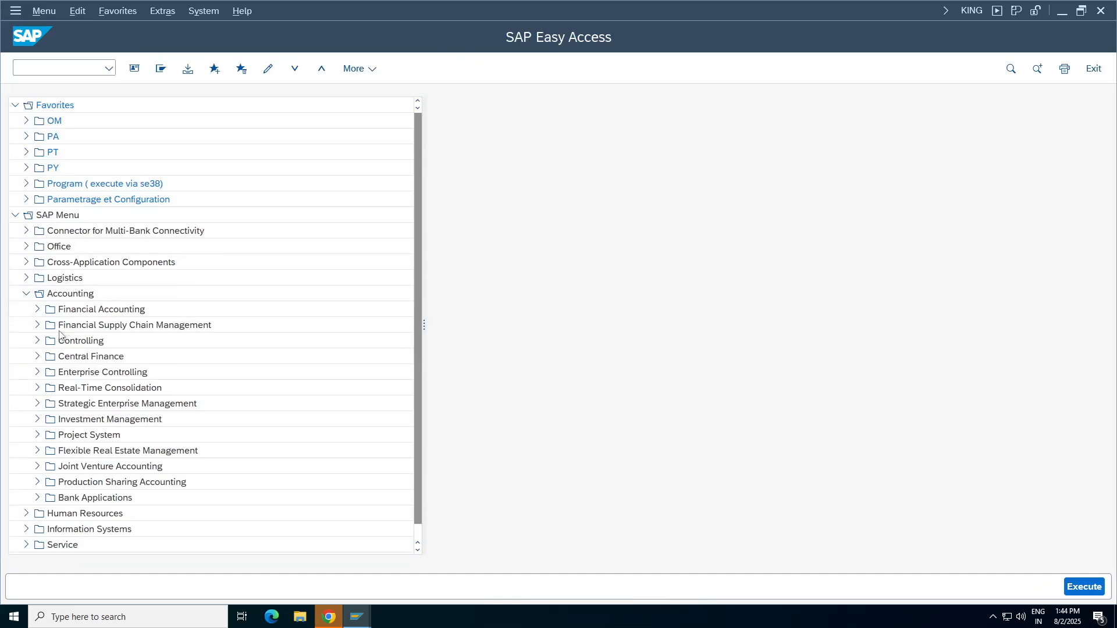
click(37, 309)
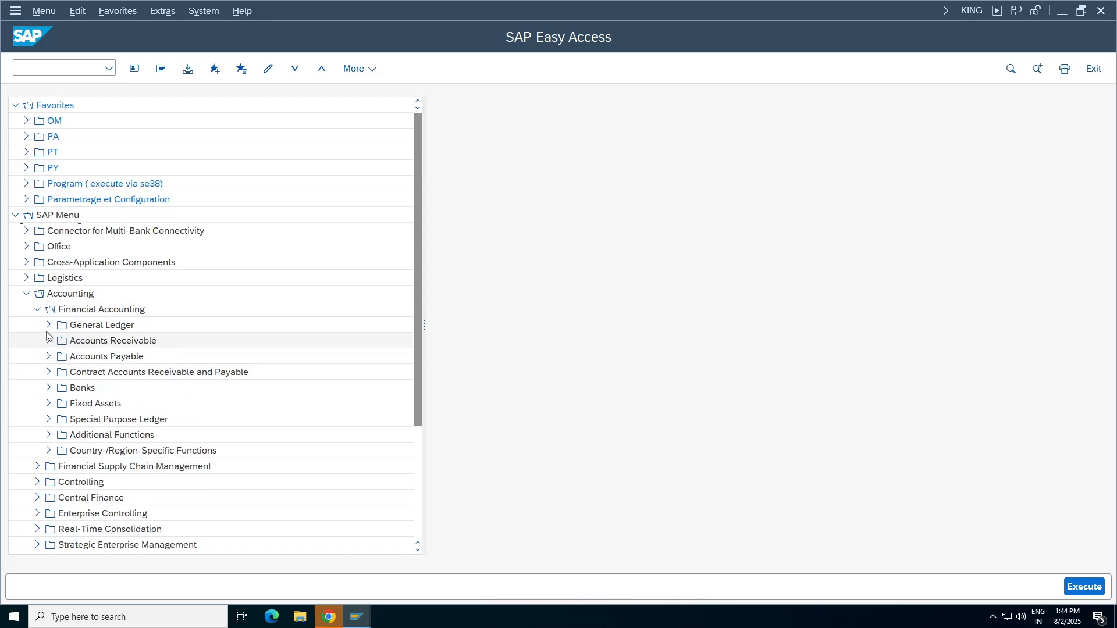
click(49, 325)
click(52, 345)
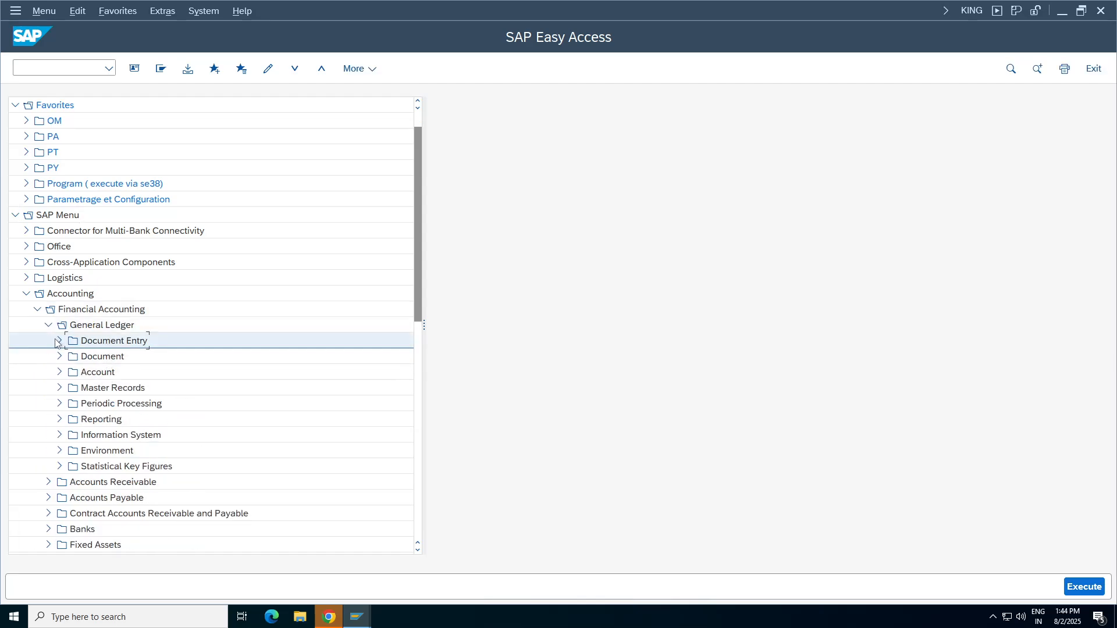
click(59, 340)
click(162, 326)
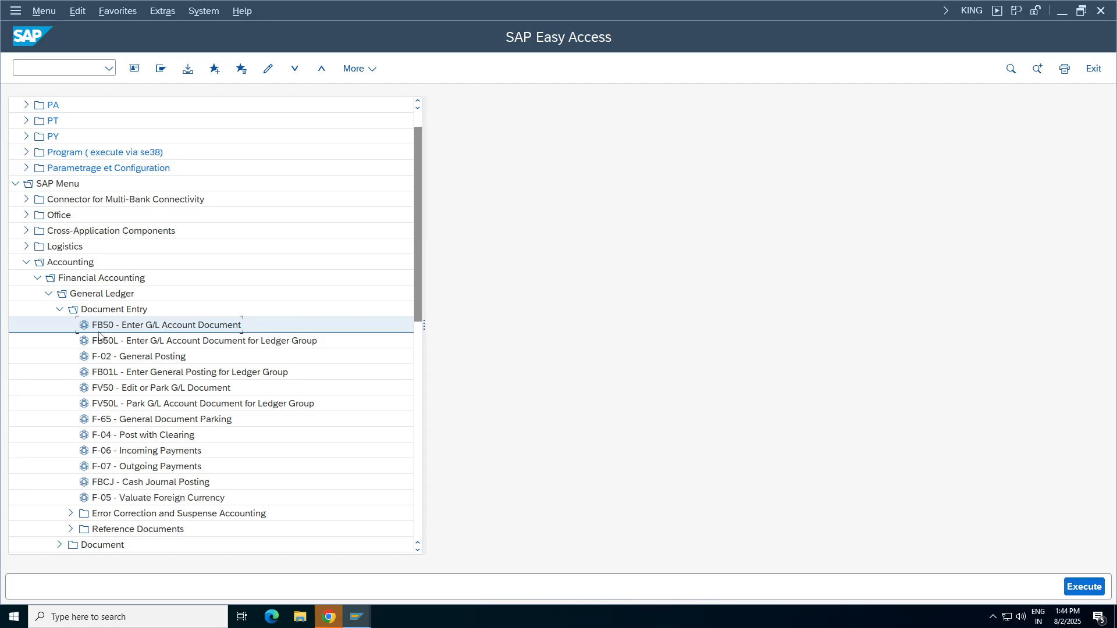
- Compare the general ledger entry transactions FB50, F-02, FB50L and FB01L listed under Document Entry
click(128, 356)
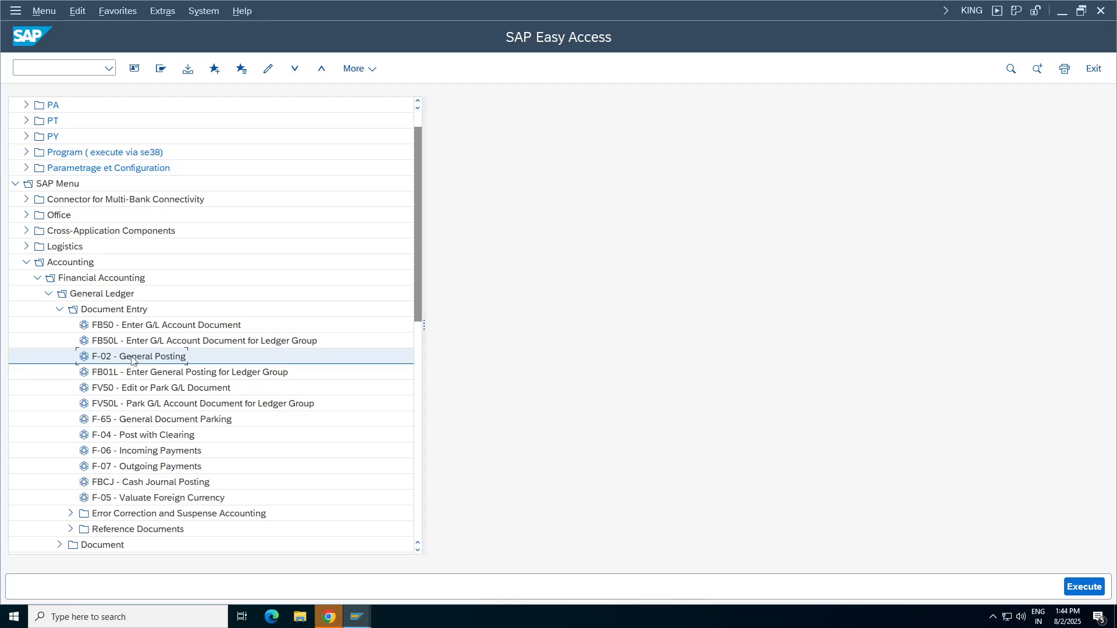
click(121, 329)
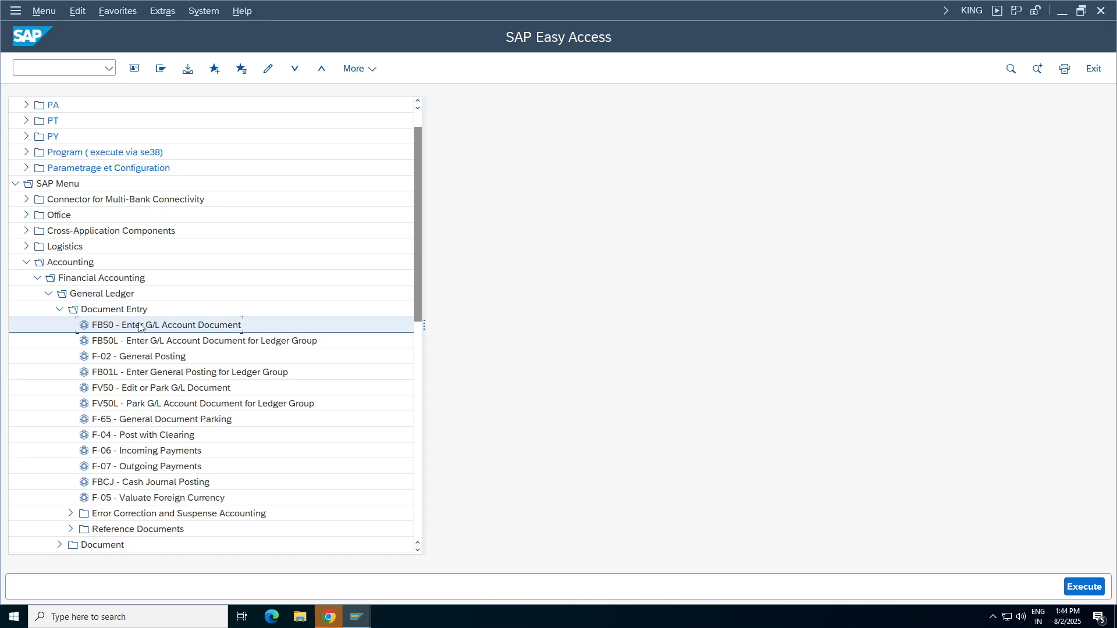
click(139, 357)
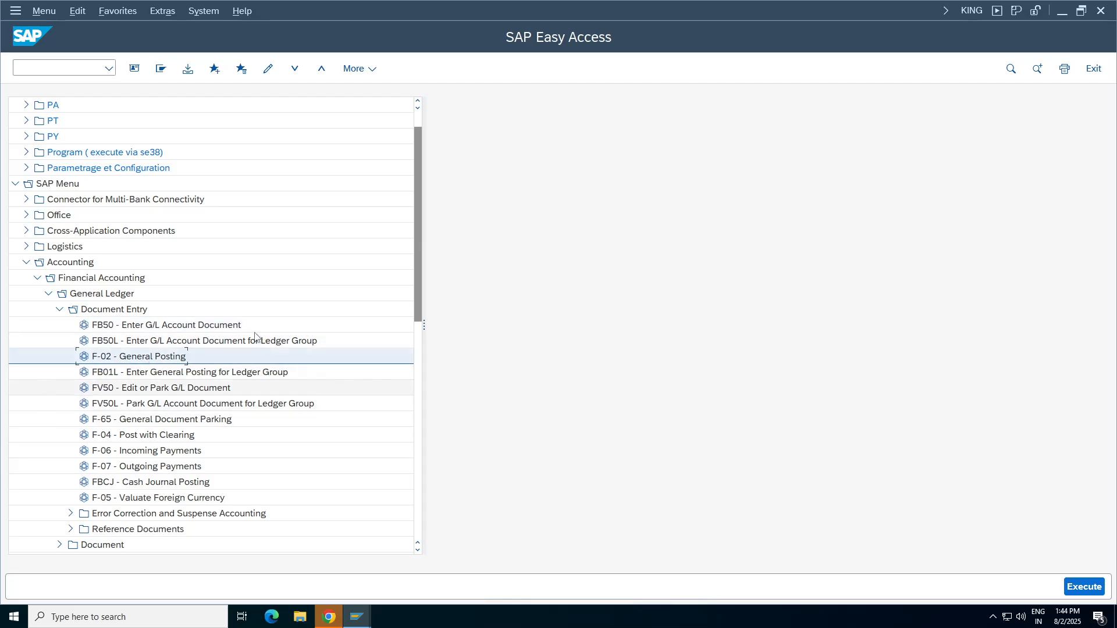
click(204, 341)
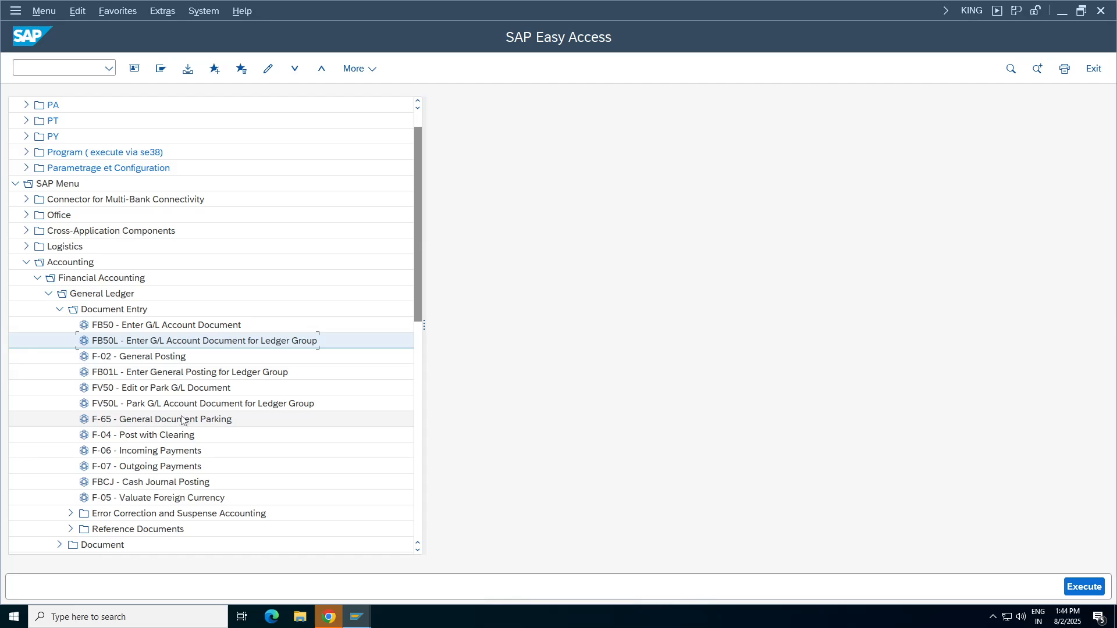
click(139, 357)
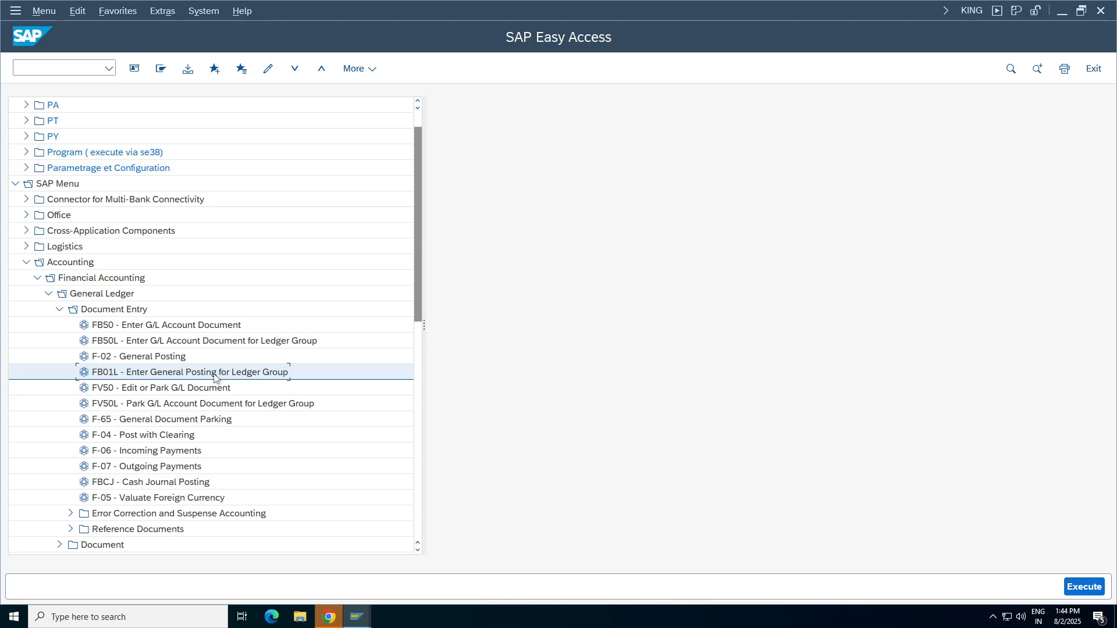
click(143, 373)
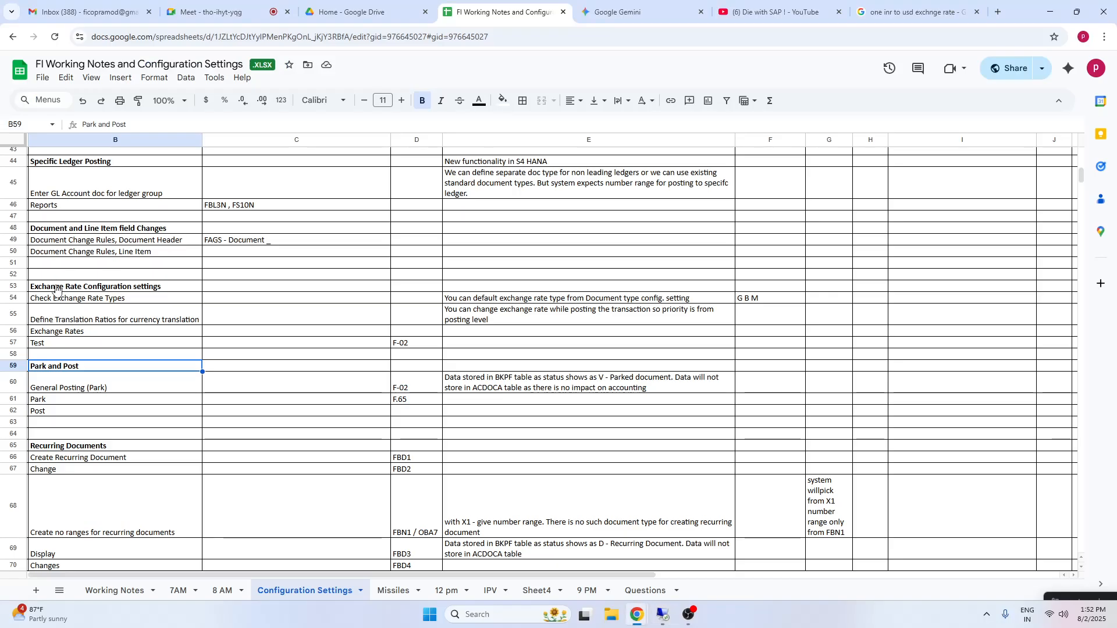
- Switch to the working notes spreadsheet and go over the Park and Post rows, highlighting the block B59:E62
click(93, 412)
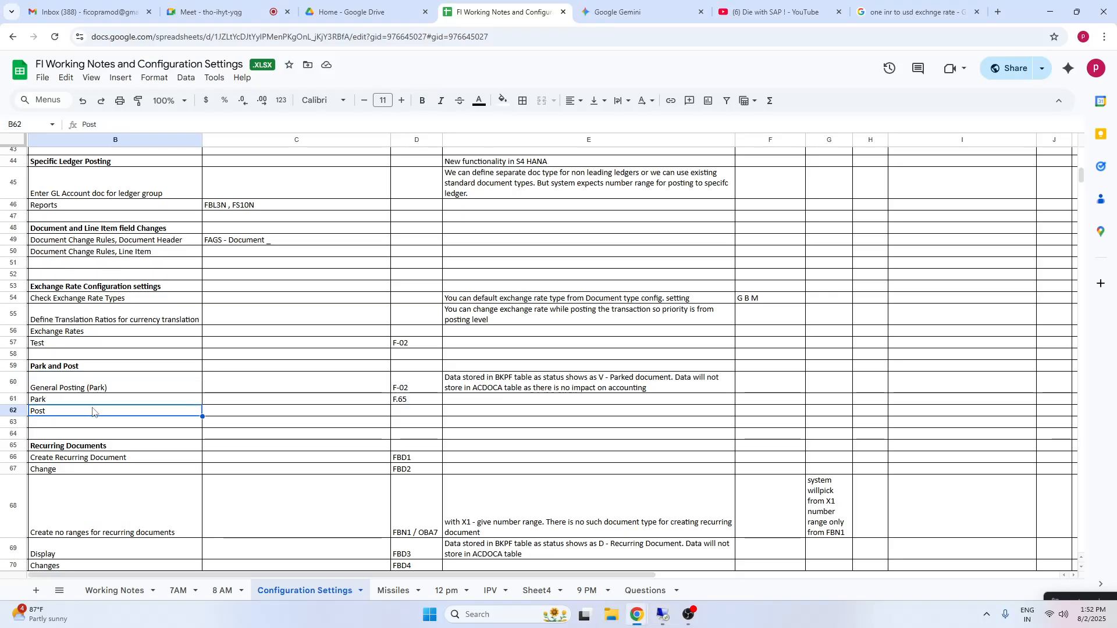
key(Left)
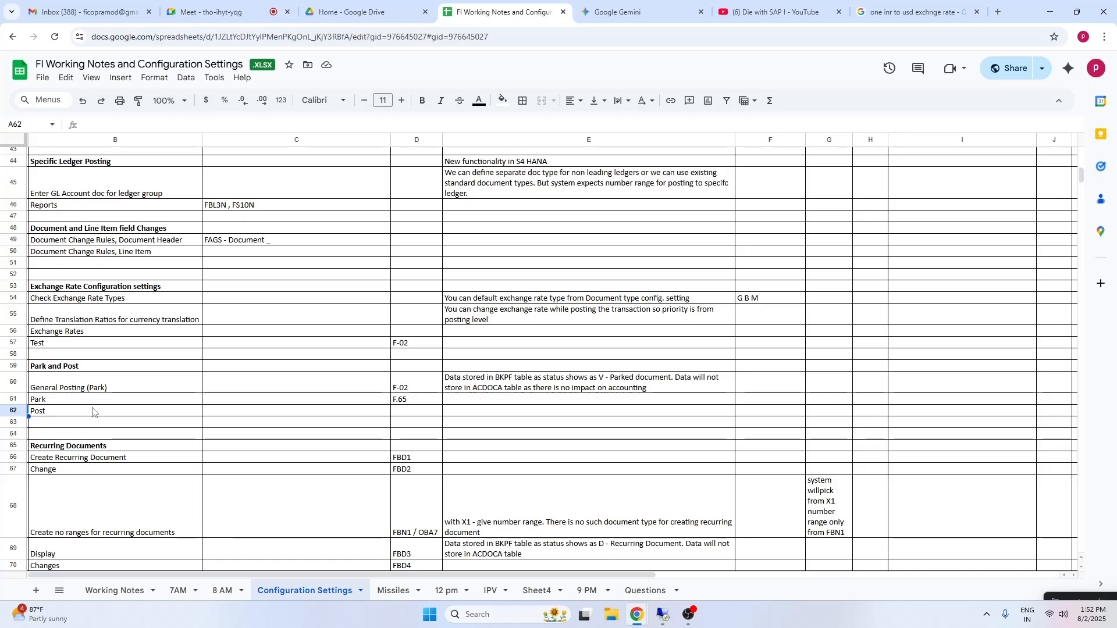
click(63, 427)
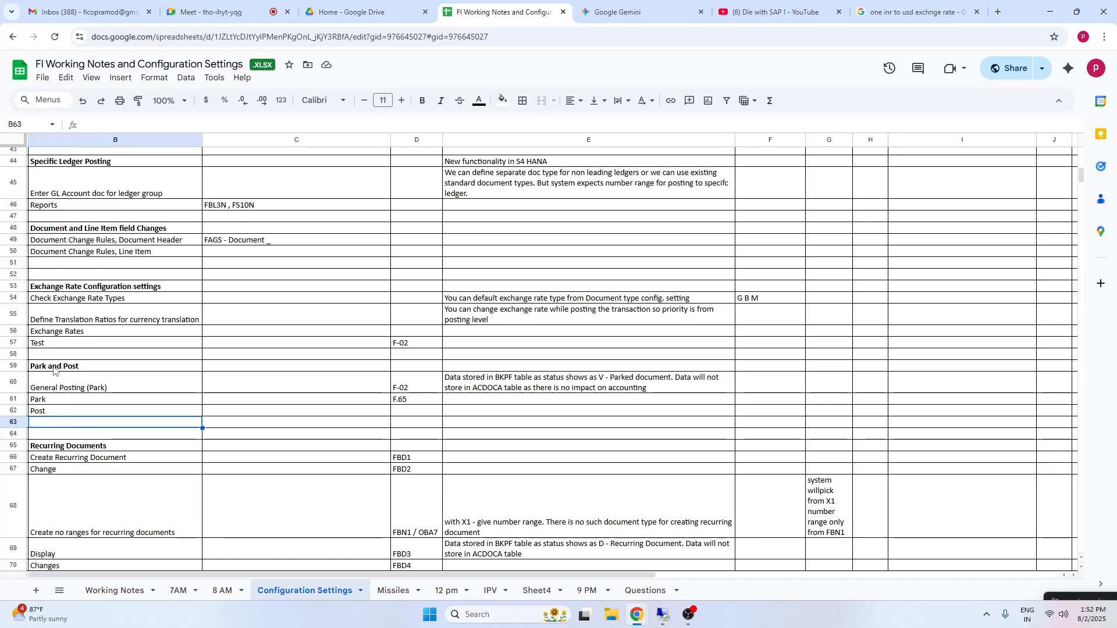
drag(54, 371, 449, 417)
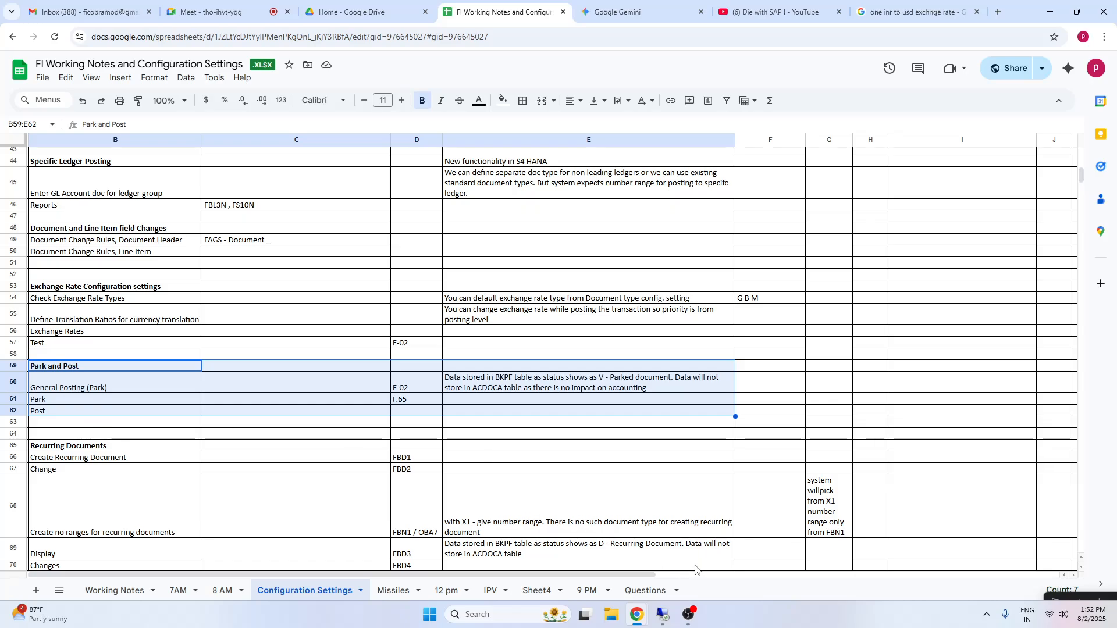
- Return to SAP and go through the Document Entry transactions again, from FB50 and FB50L to F-02 and FB01L
click(663, 614)
click(130, 326)
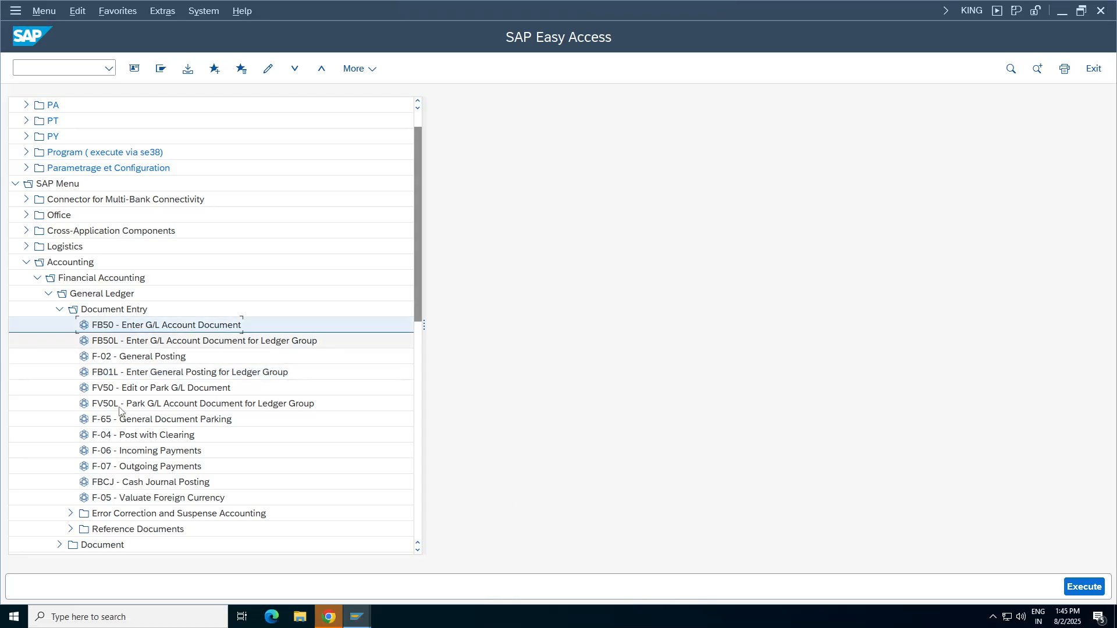
click(125, 340)
click(116, 361)
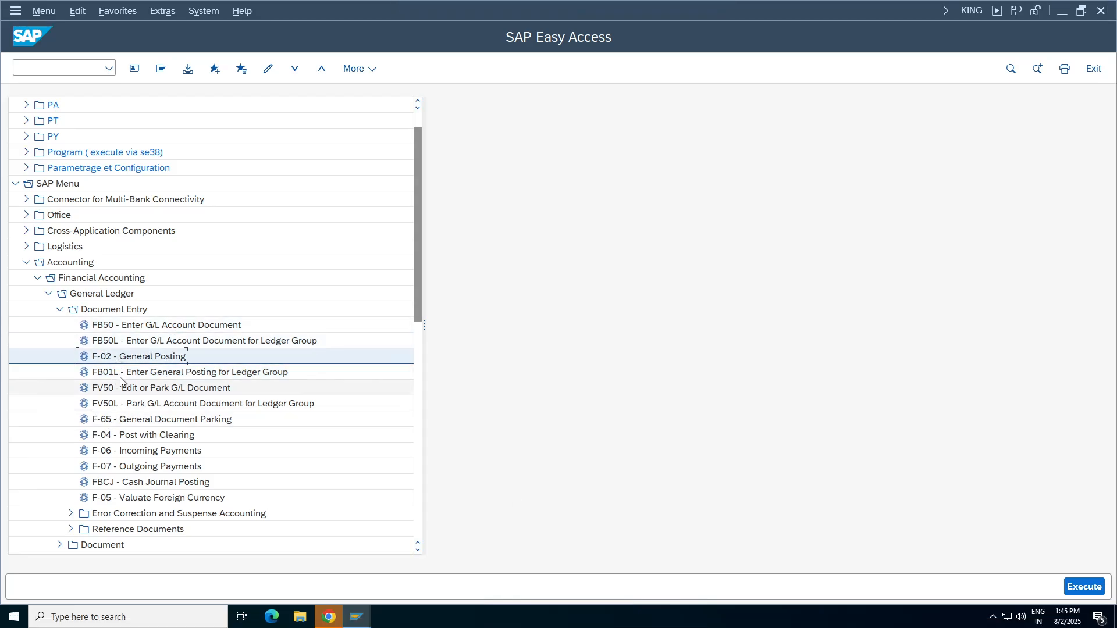
click(124, 376)
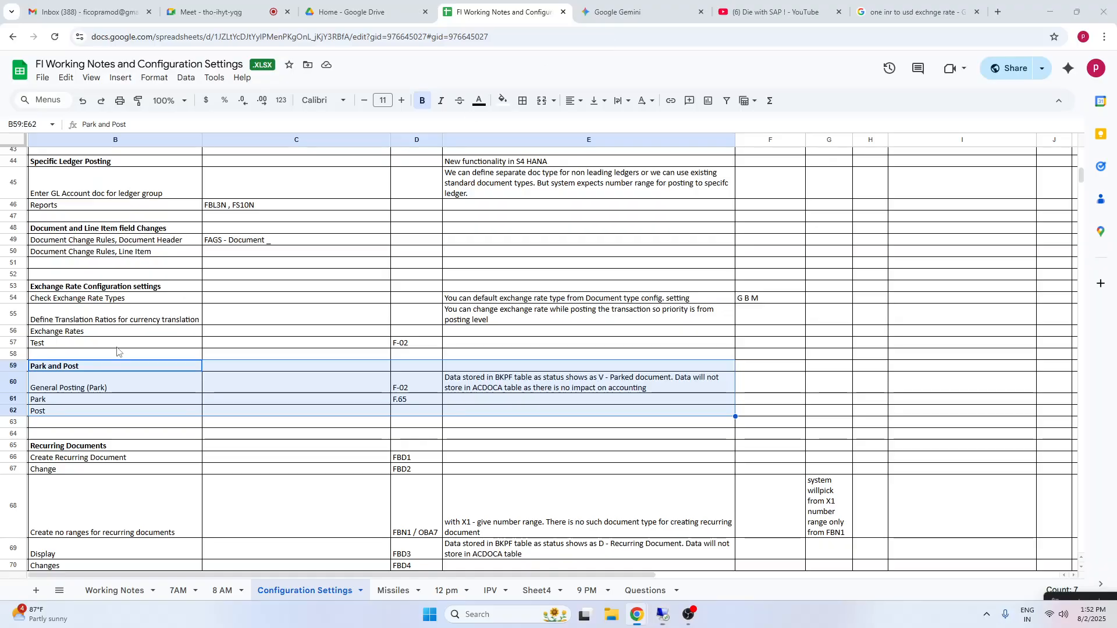
- Switch back to the notes spreadsheet and examine the General Posting (Park) row and its remark on parked document data
click(78, 421)
click(62, 384)
click(529, 386)
click(80, 385)
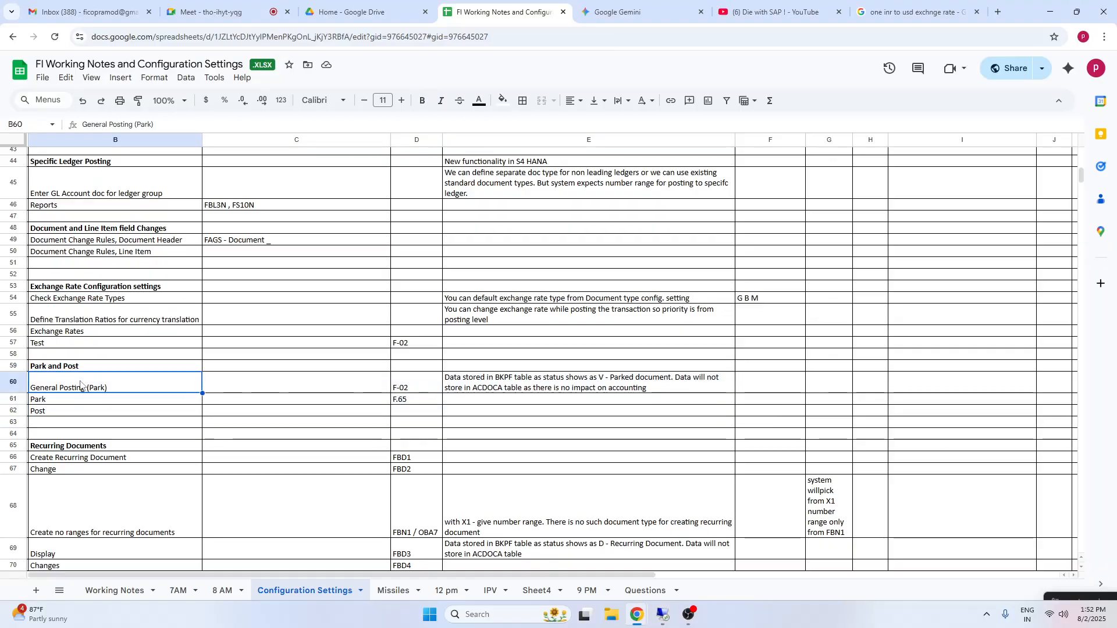
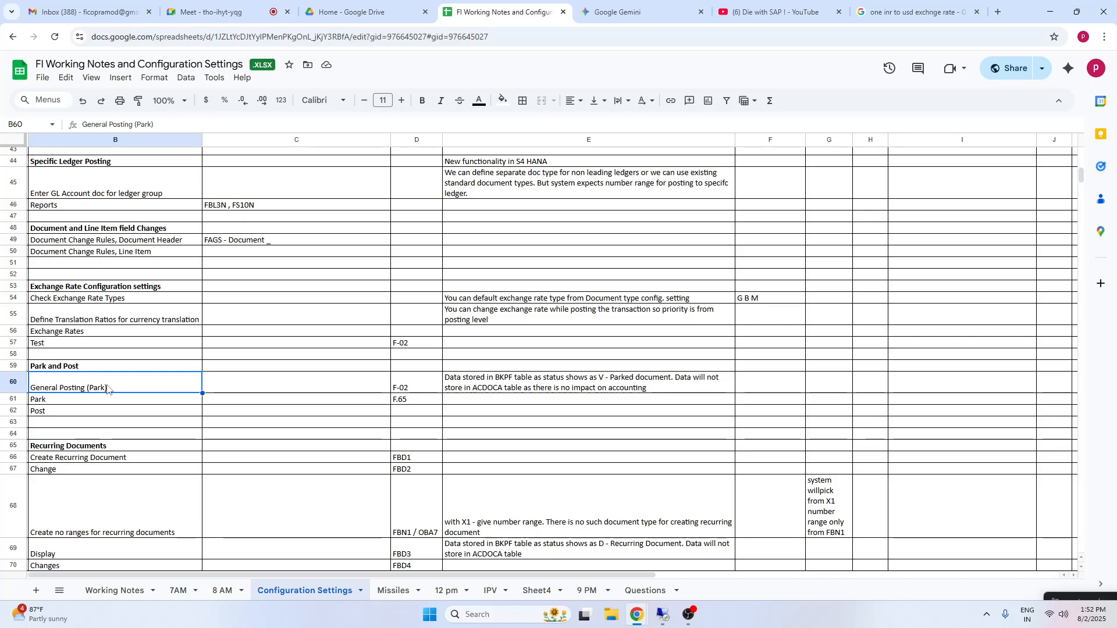
- Add the remark "Parking document means where you dont have sufficient information." beside the General Posting (Park) description in F60
click(771, 388)
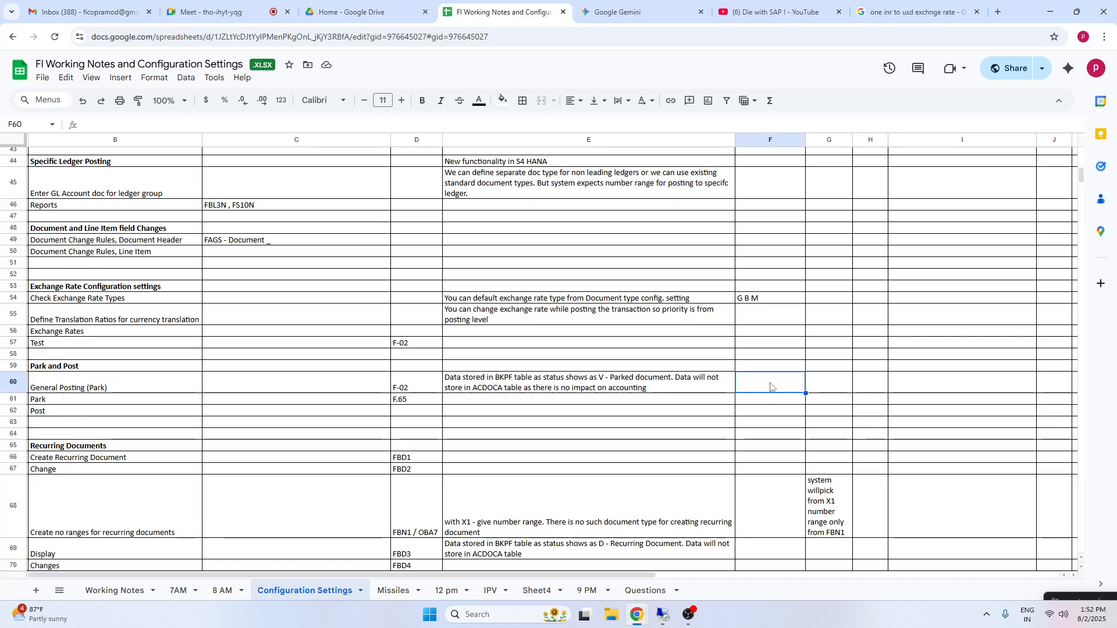
text(Parking )
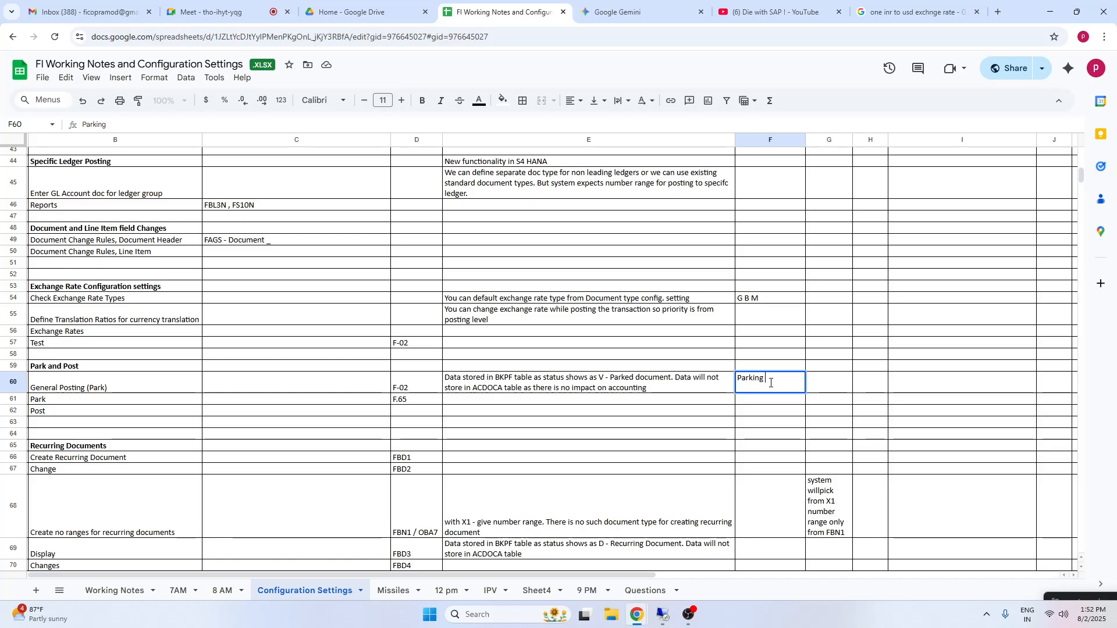
text(documents m)
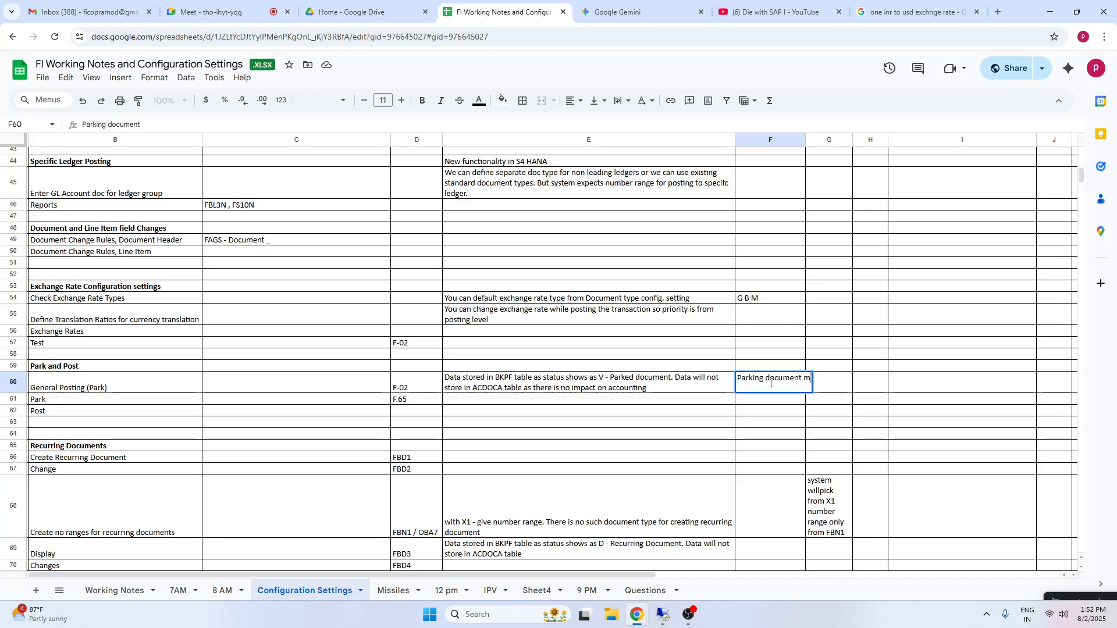
text(eans whehere)
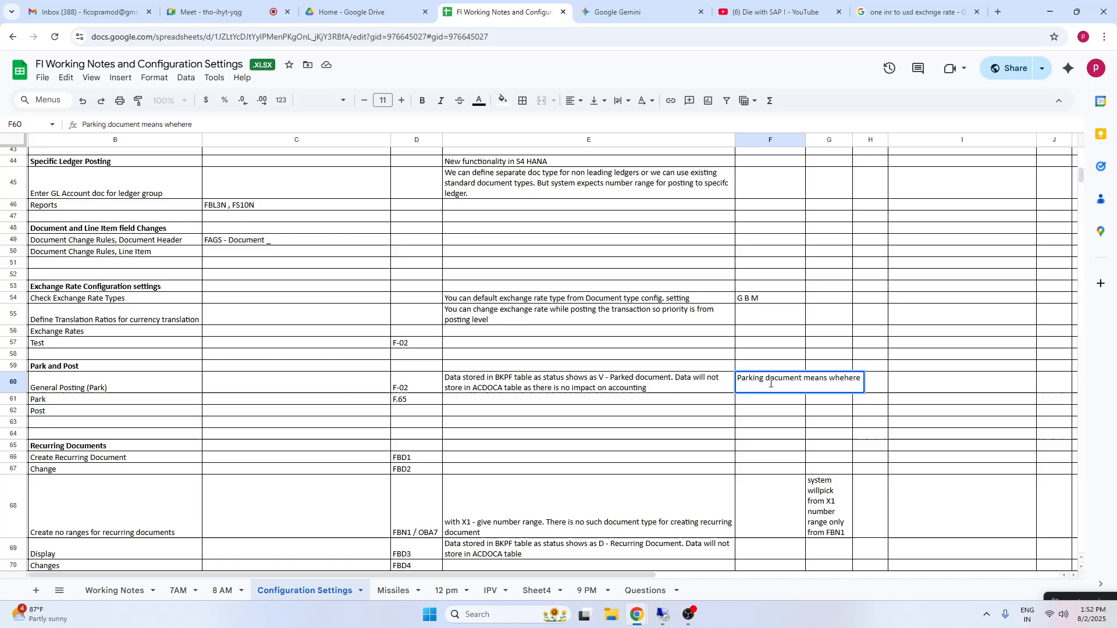
key(BackSpace)
key(BackSpace)
key(BackSpace)
key(BackSpace)
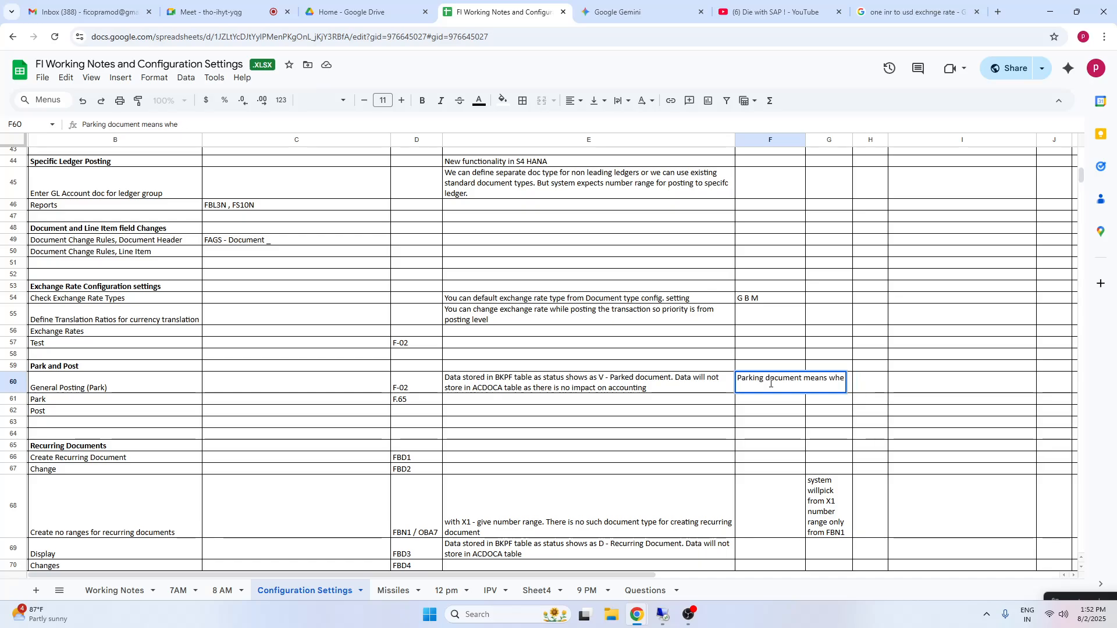
text(re you dont have su)
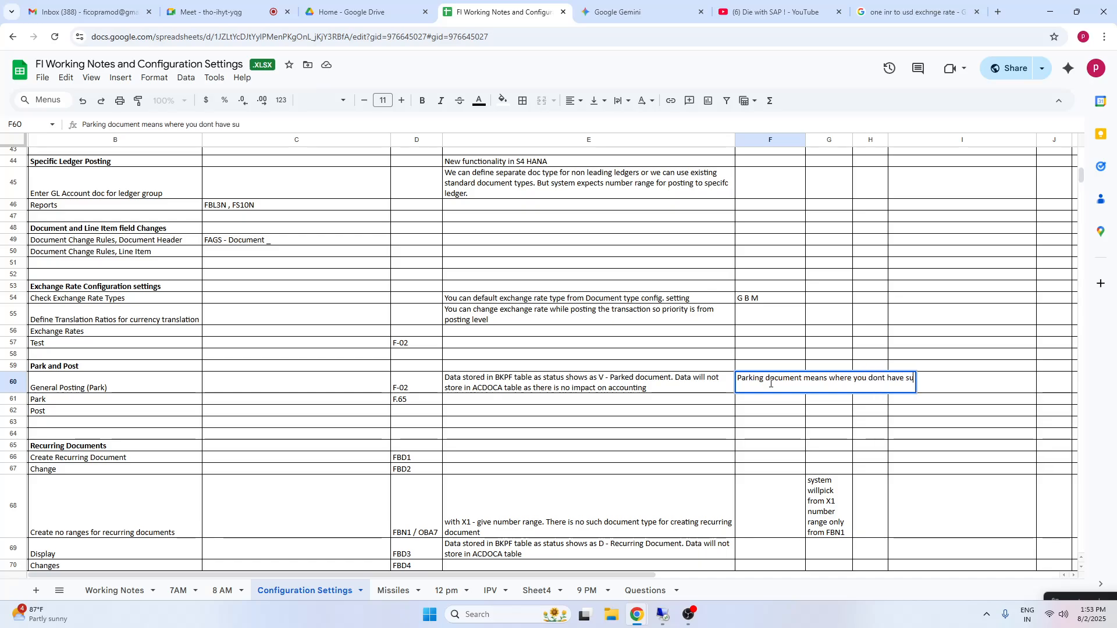
text(fficient)
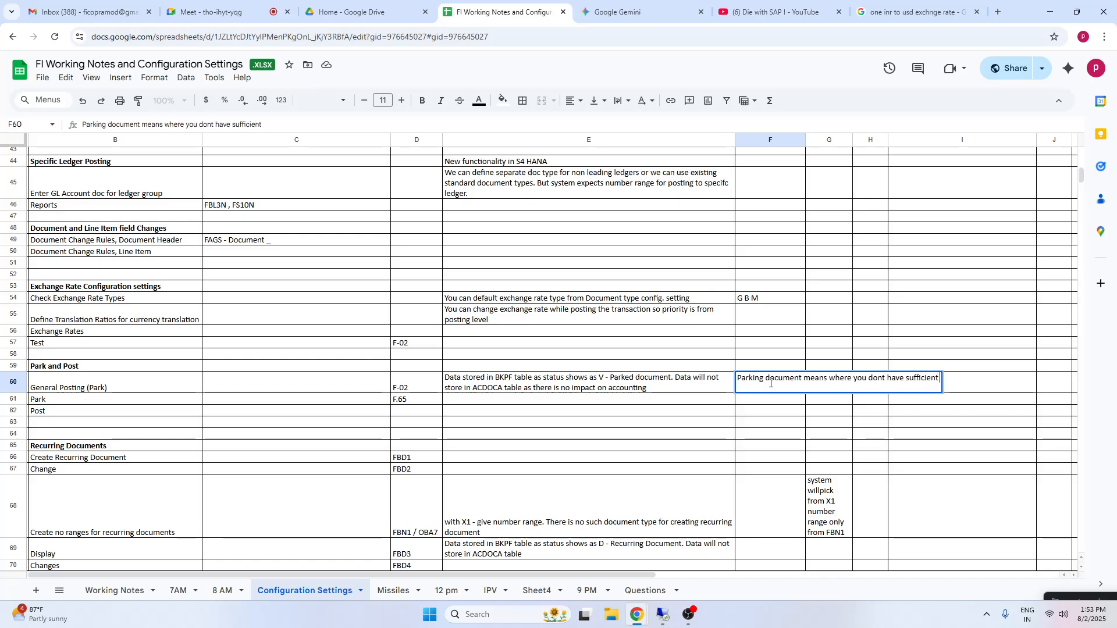
text( information.)
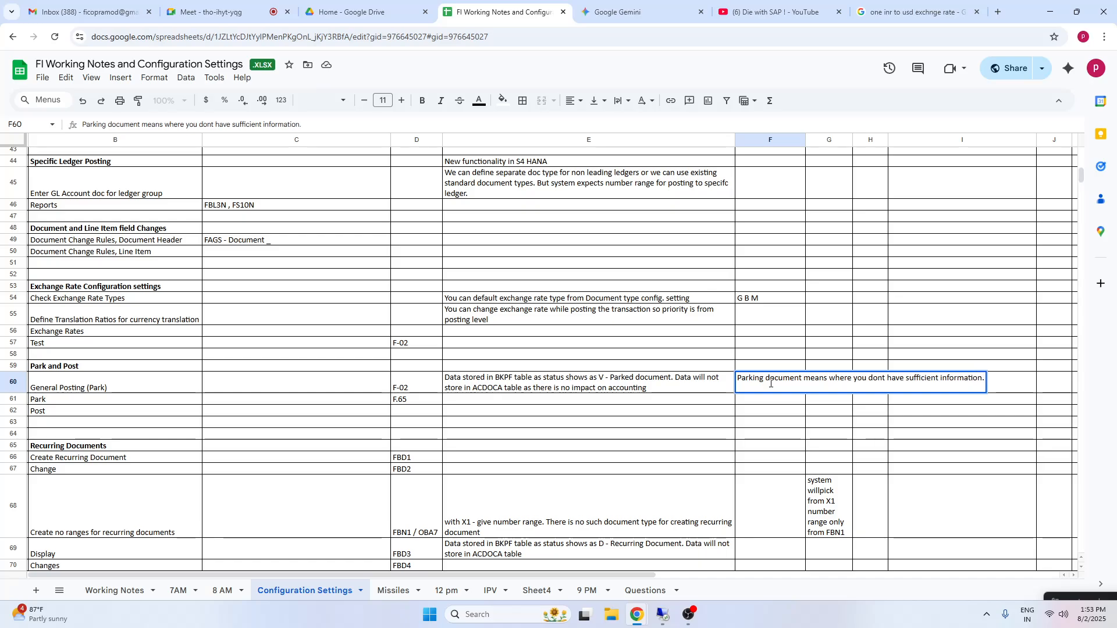
click(838, 433)
click(751, 403)
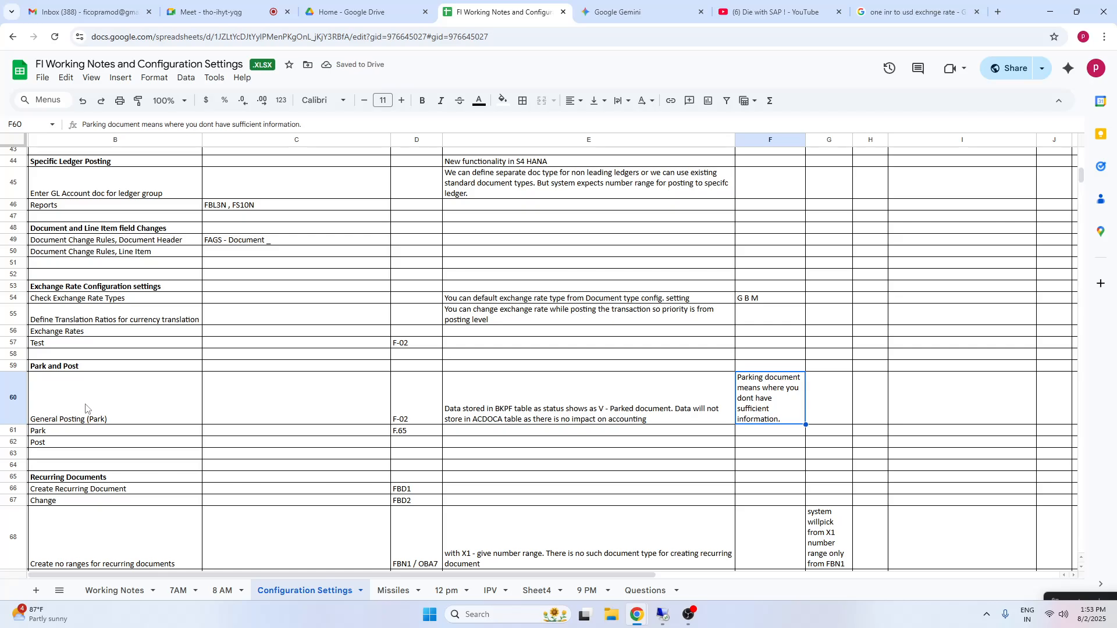
- Switch to SAP and open transaction FV50, Edit or Park G/L Document
click(663, 614)
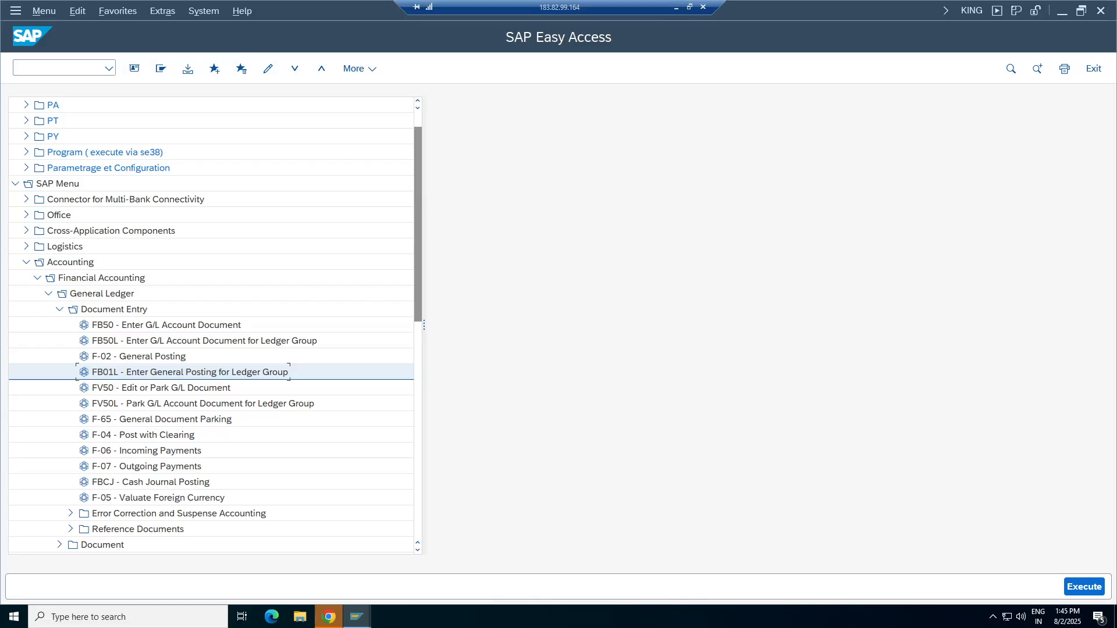
click(150, 389)
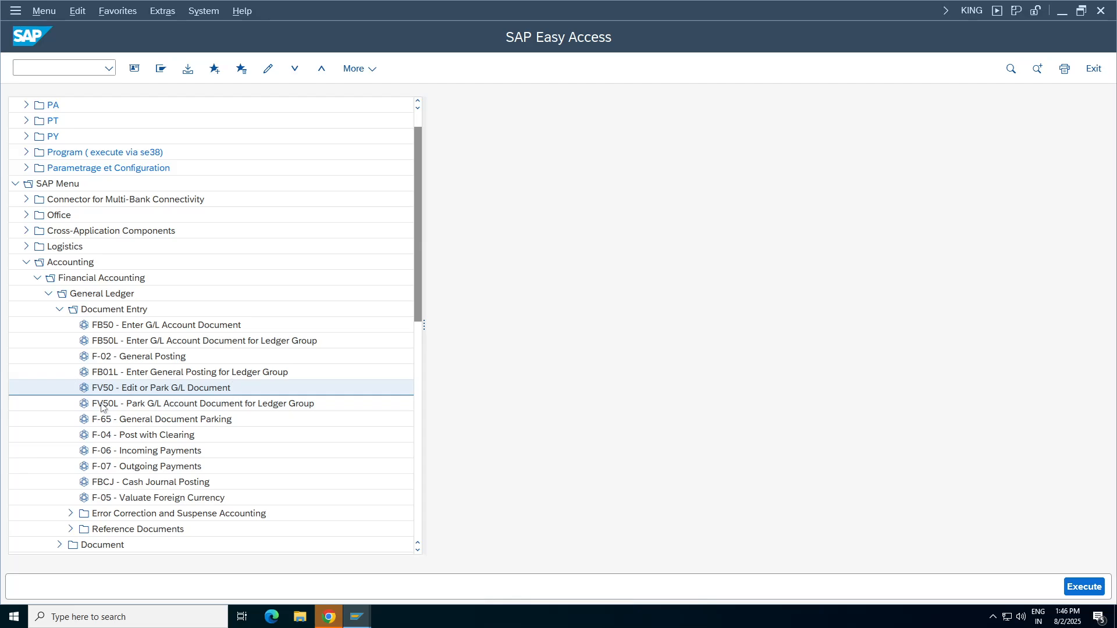
key(Return)
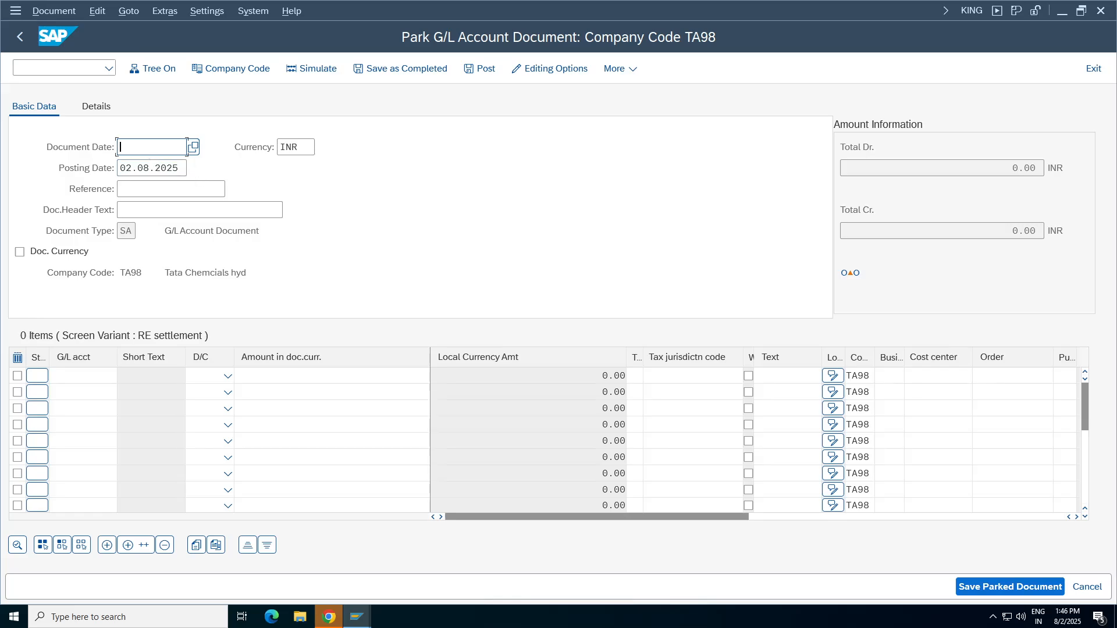
- Fill in the parked document's header with document date 02.08.2025, reference "park" and header text "park"
key(Down)
click(152, 169)
key(Tab)
key(Tab)
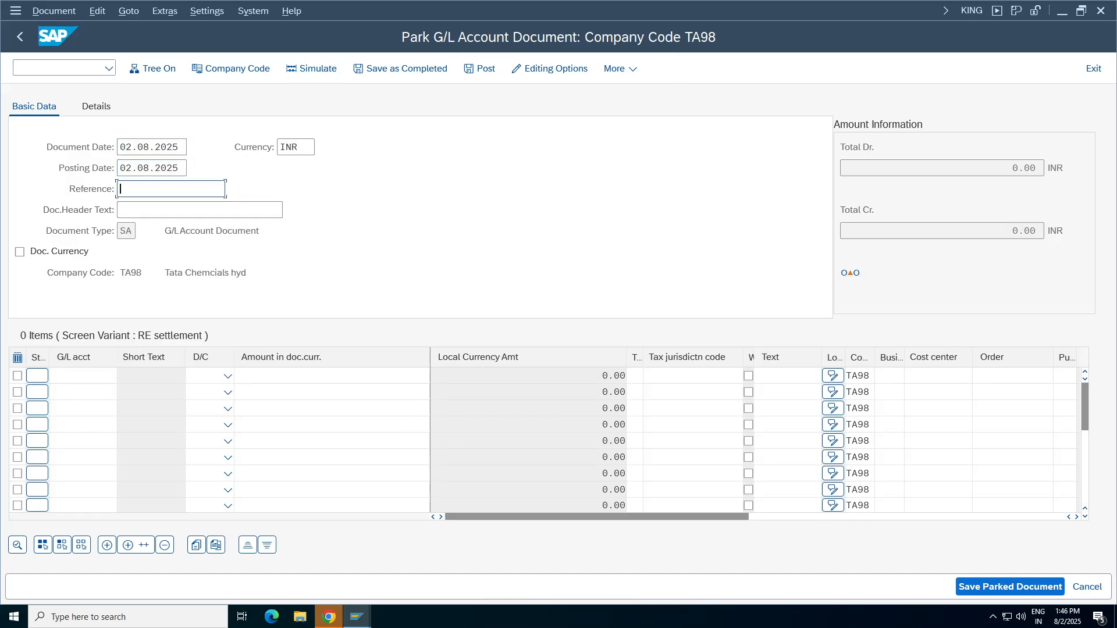
text(park)
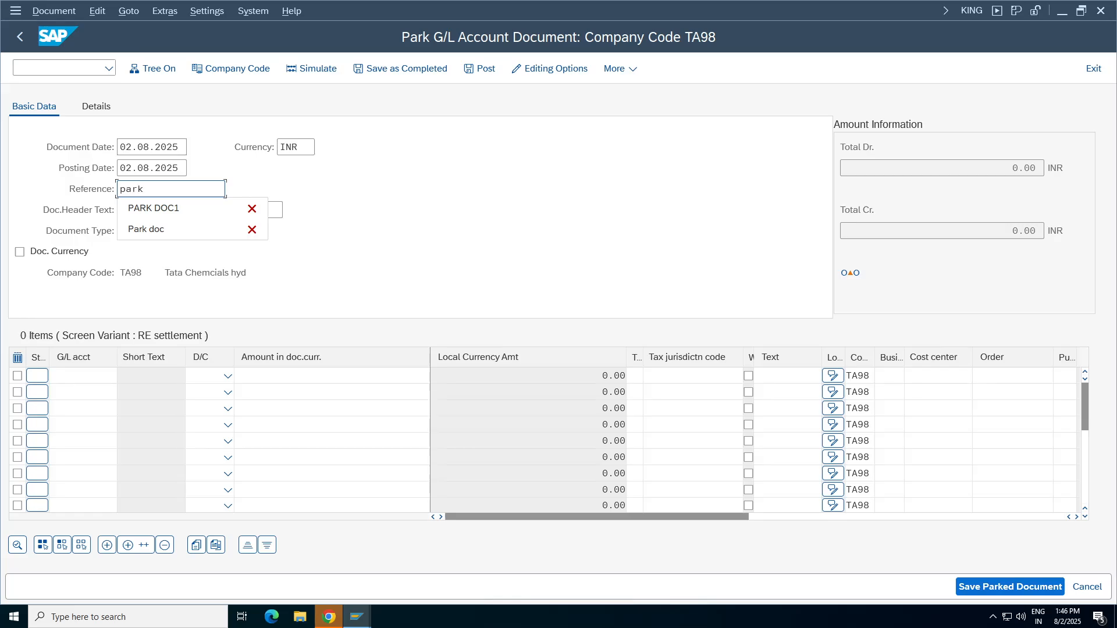
key(Tab)
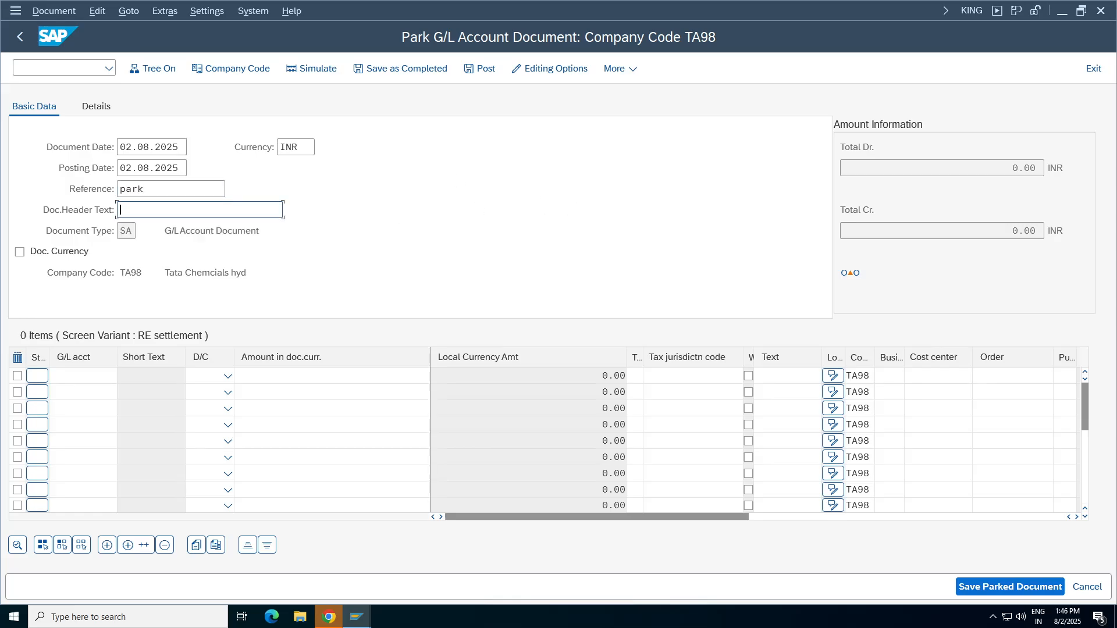
text(park)
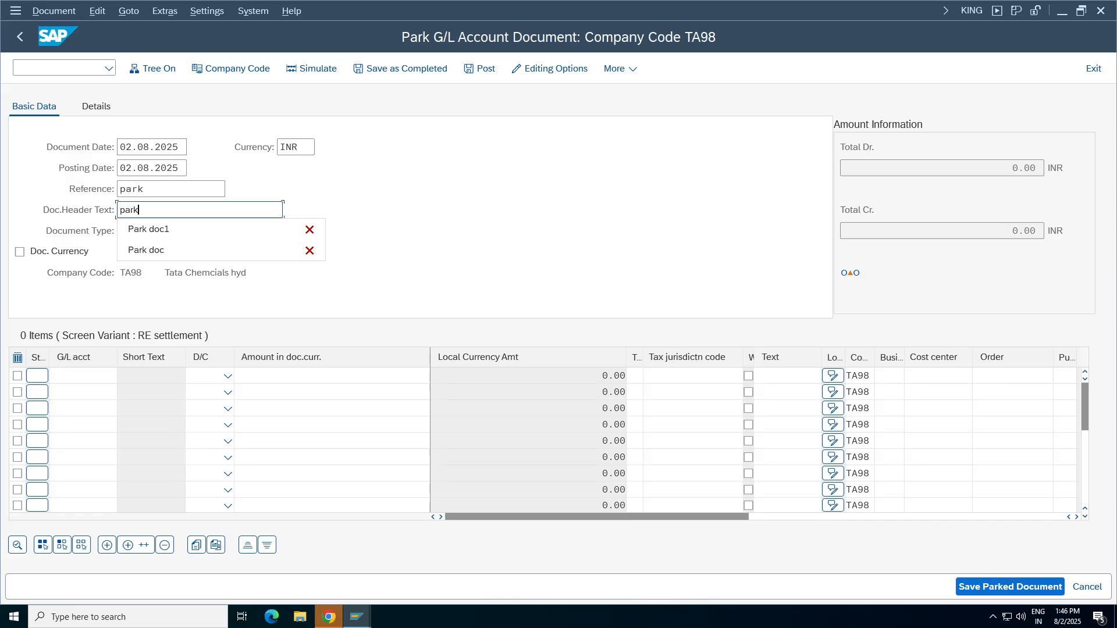
click(585, 184)
- Enter two line items, G/L account 3000 as debit and G/L account 1000 as credit
click(55, 375)
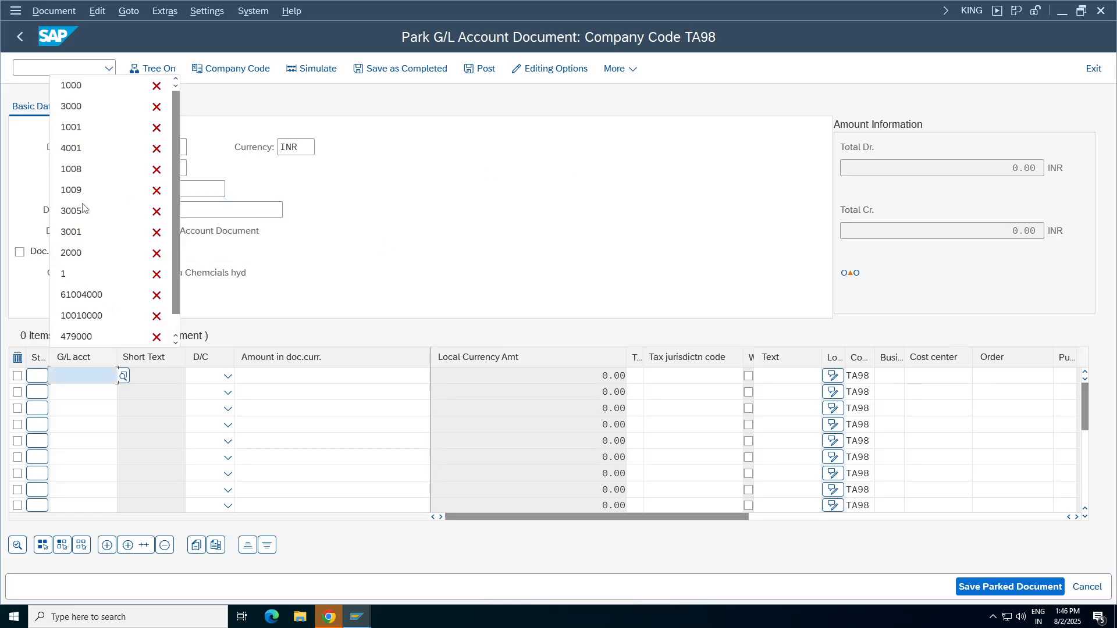
click(65, 100)
click(64, 391)
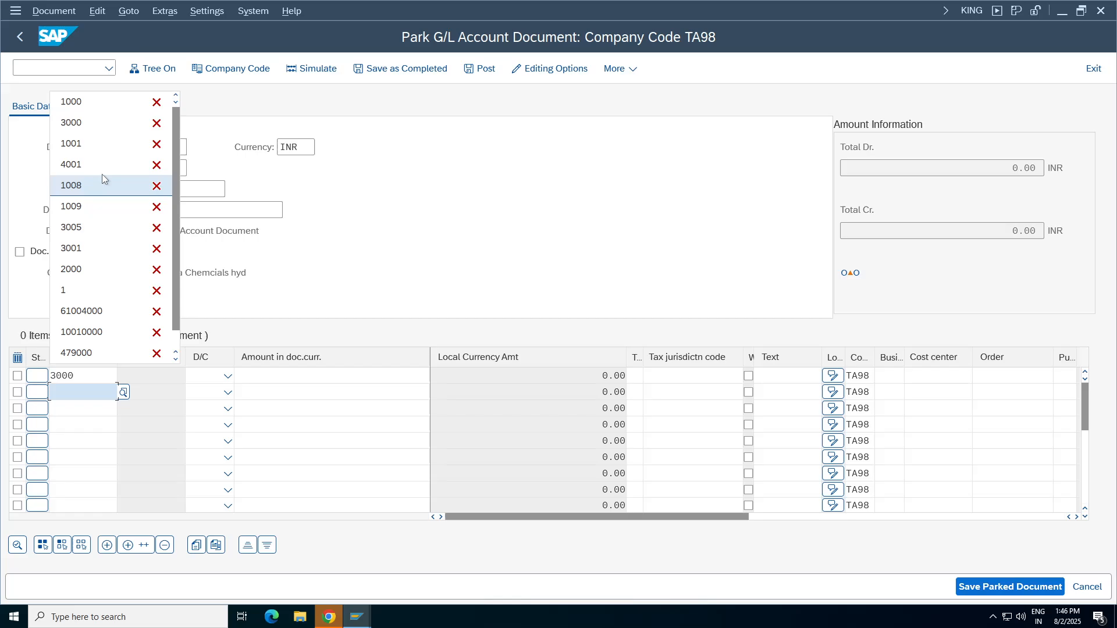
click(68, 100)
click(228, 376)
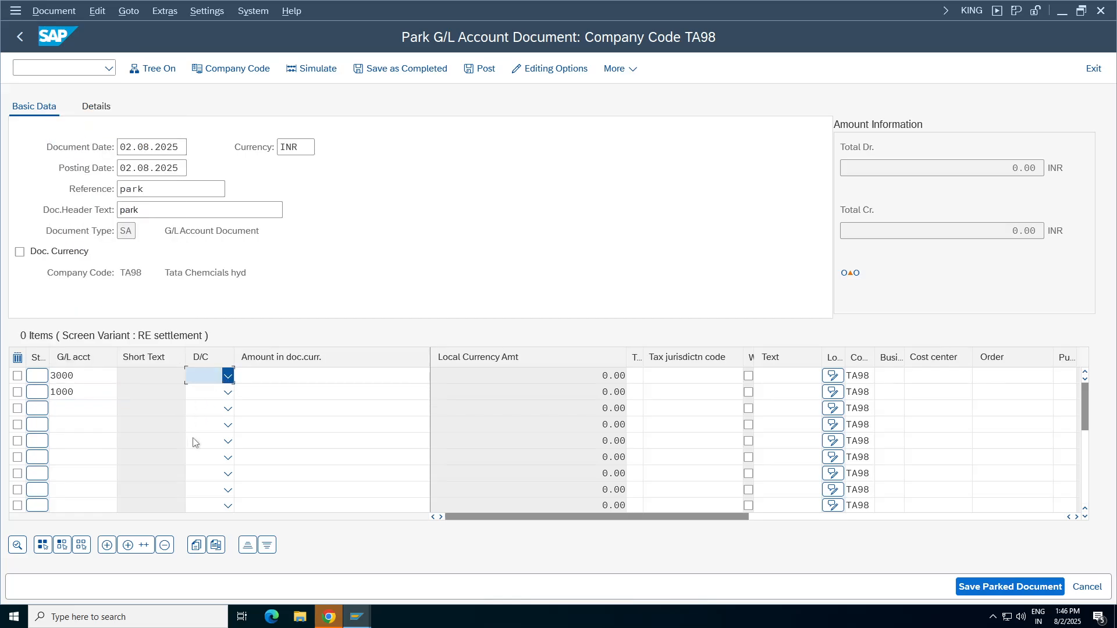
click(200, 432)
click(226, 394)
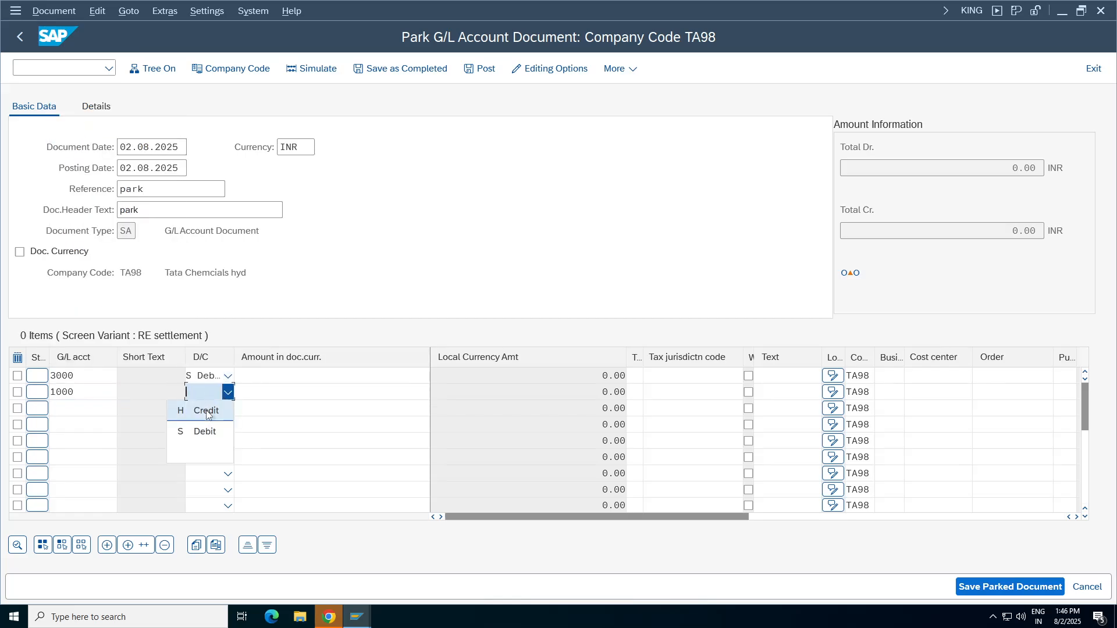
click(199, 409)
- Set the amount of both the debit and the credit line to 600 and validate the entries
click(349, 375)
text(600)
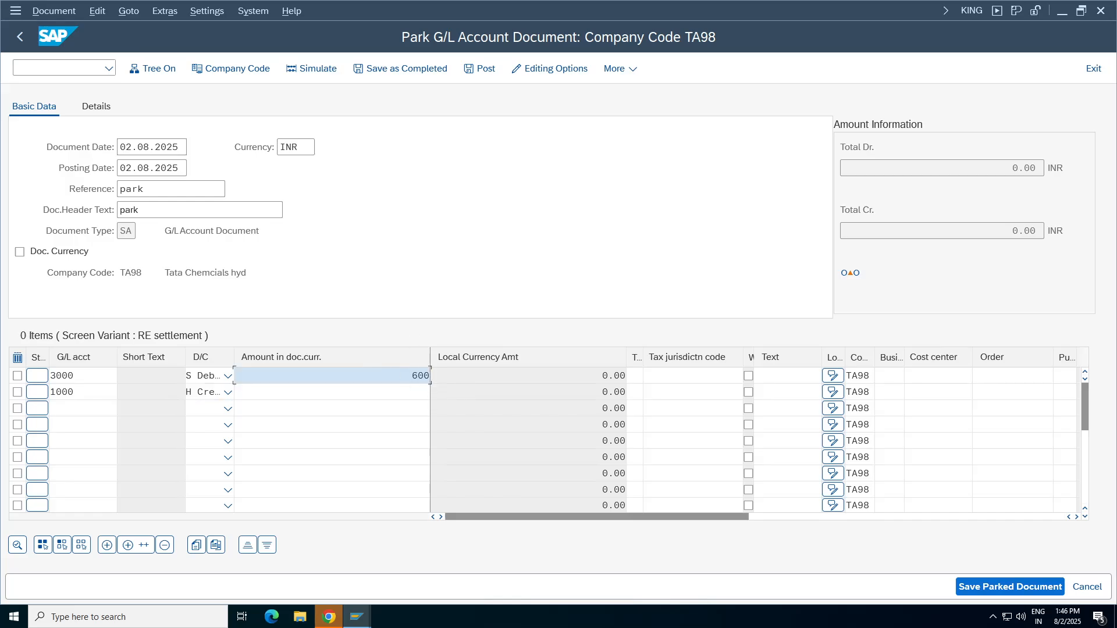
click(405, 391)
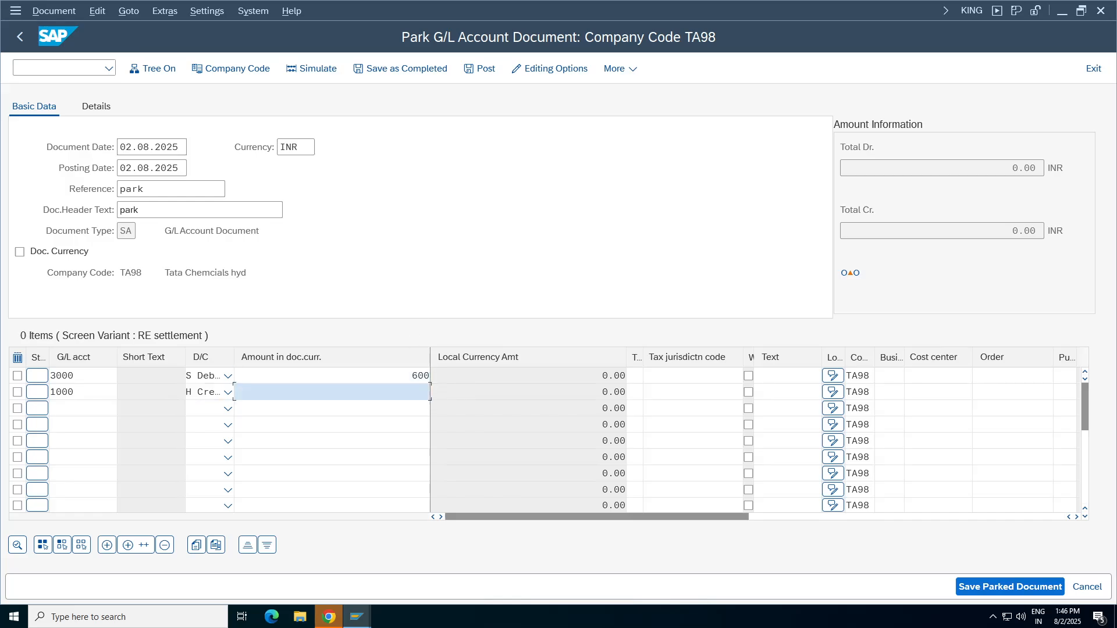
text(600)
key(Return)
click(819, 375)
key(Return)
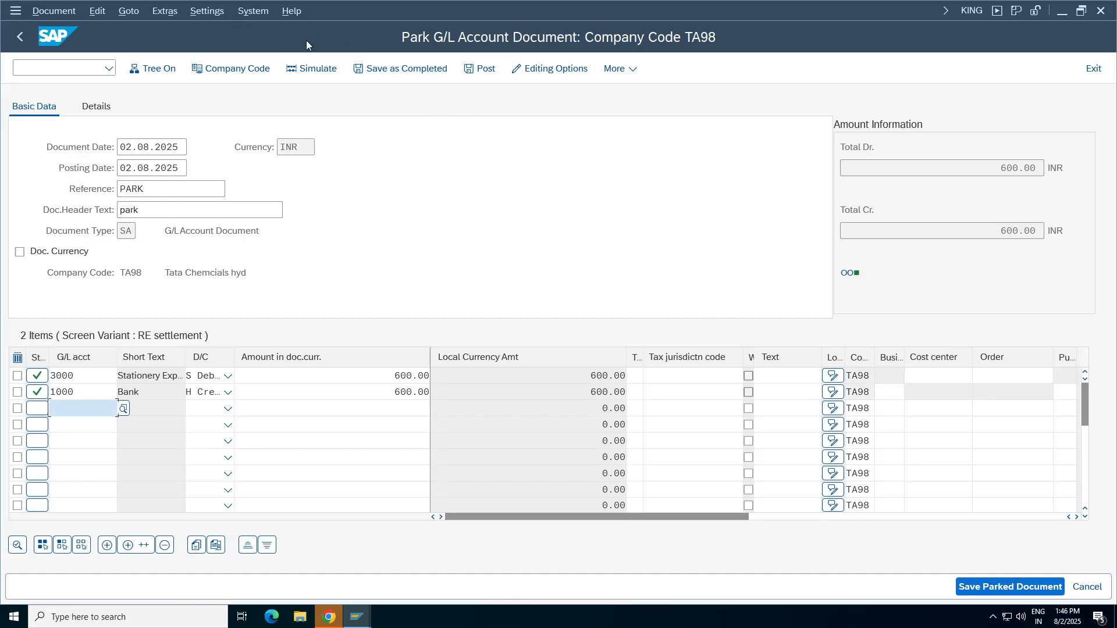
- Simulate the document and assign cost center 100100 to the account 3000 line
click(318, 73)
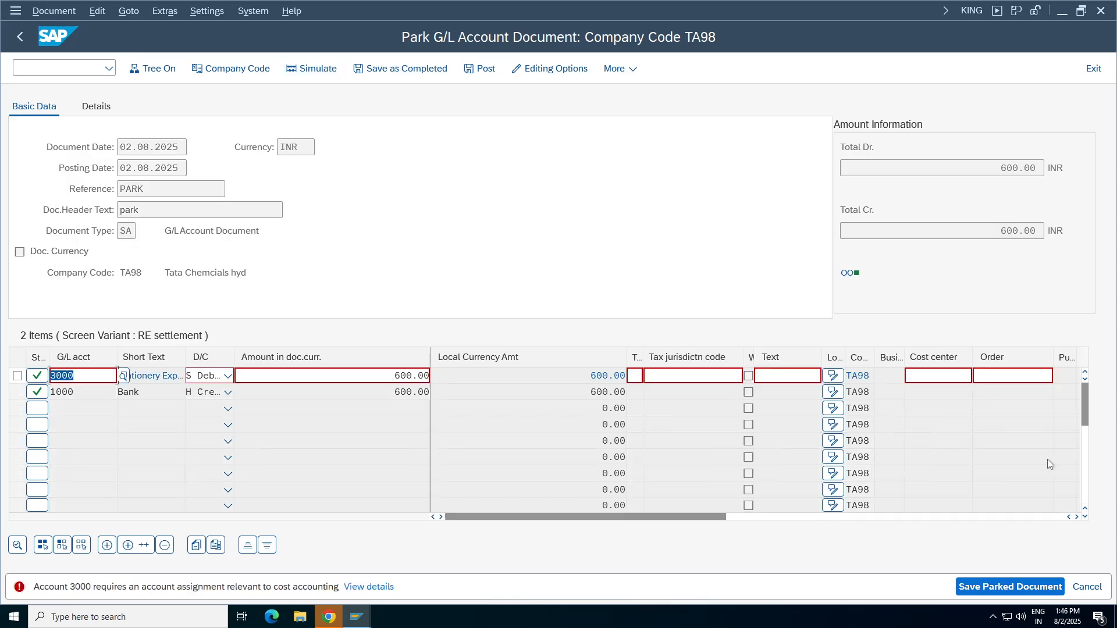
click(930, 374)
text(100100)
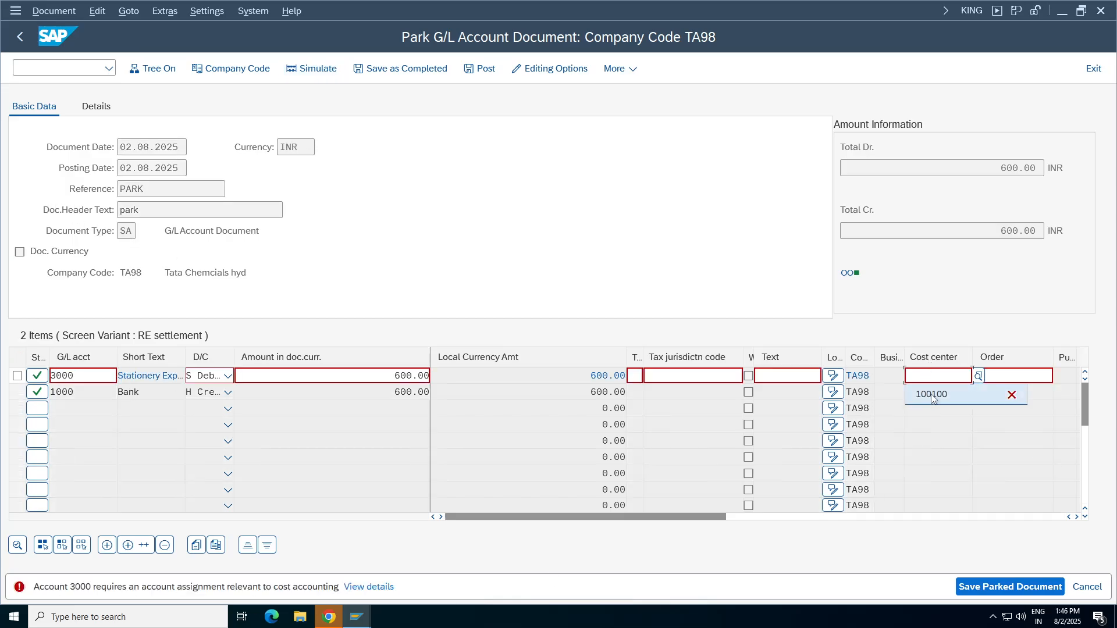
key(Return)
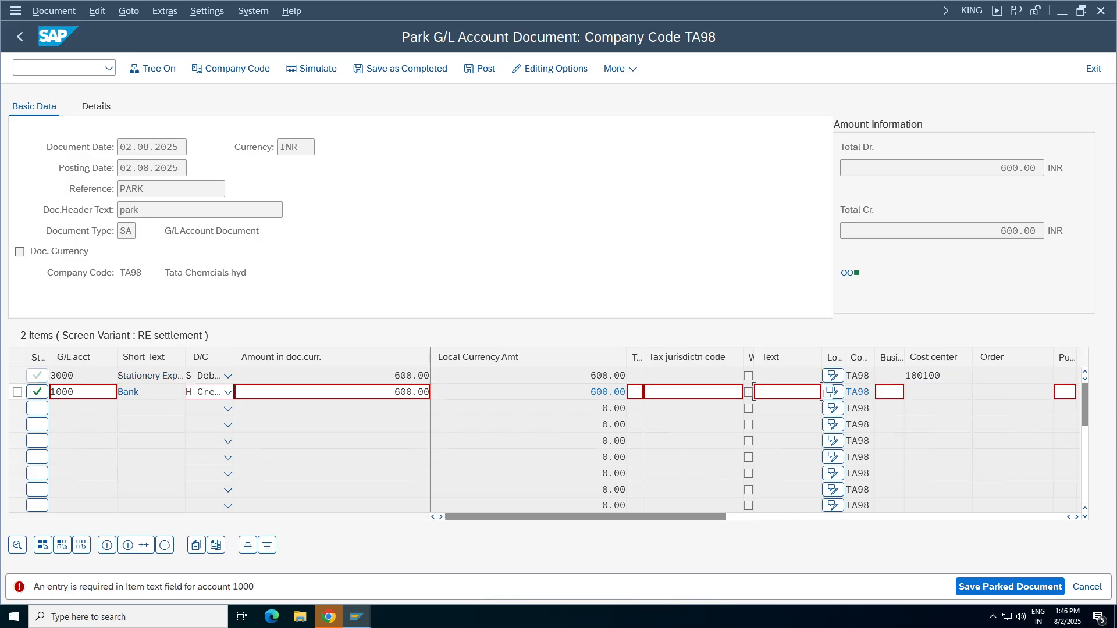
- Complete the account 1000 line with item text STATIONERY EXP and business area TCHY to finish the simulation
click(780, 392)
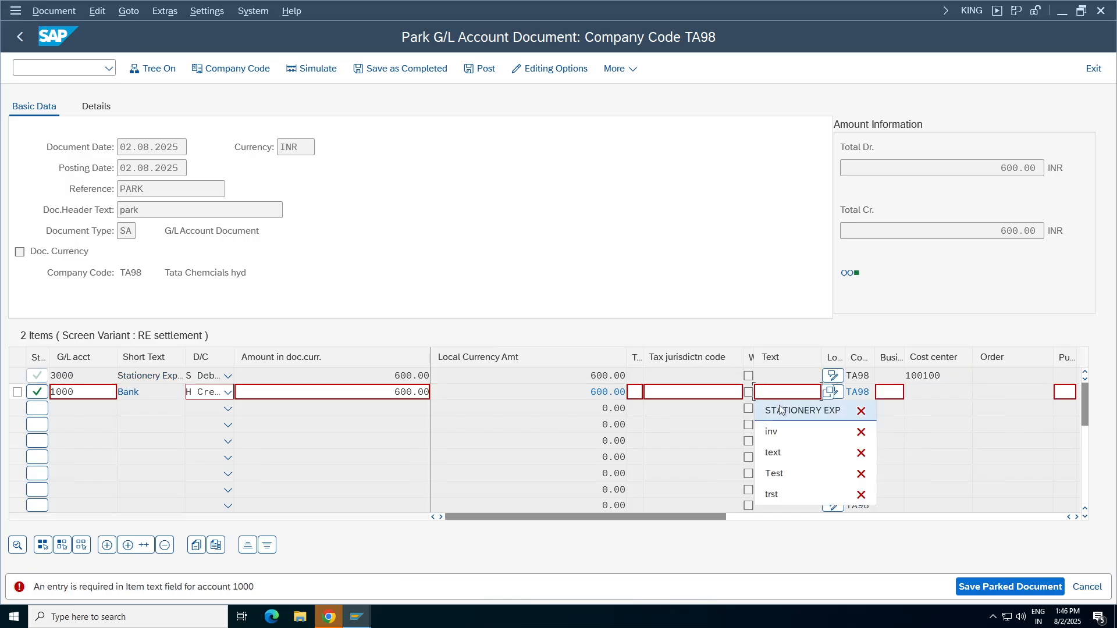
click(779, 409)
key(Return)
click(903, 393)
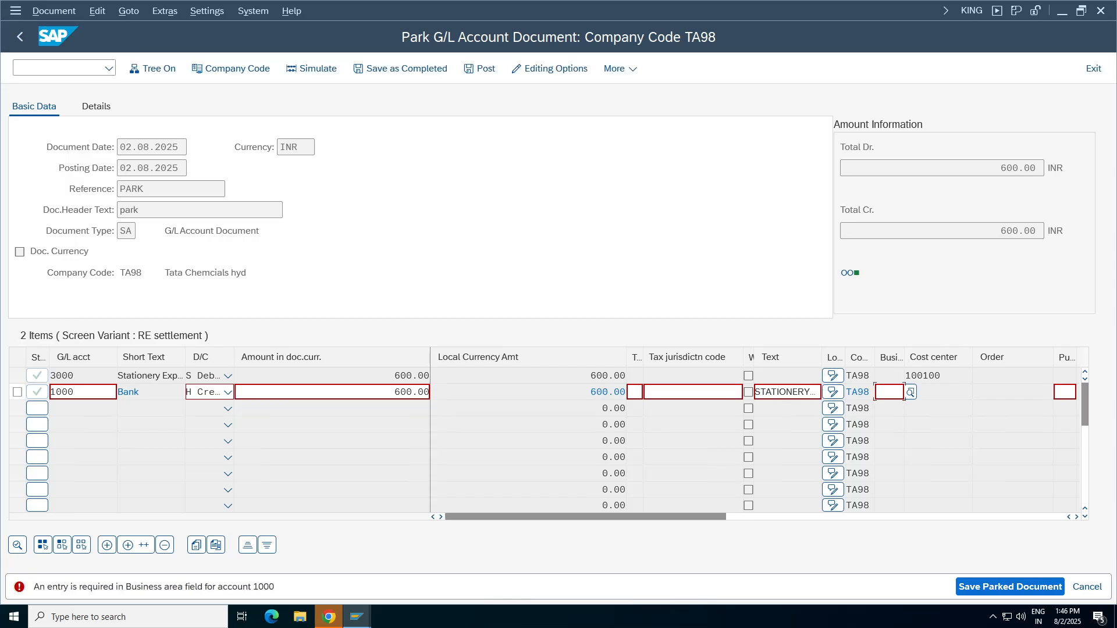
text(TCHY)
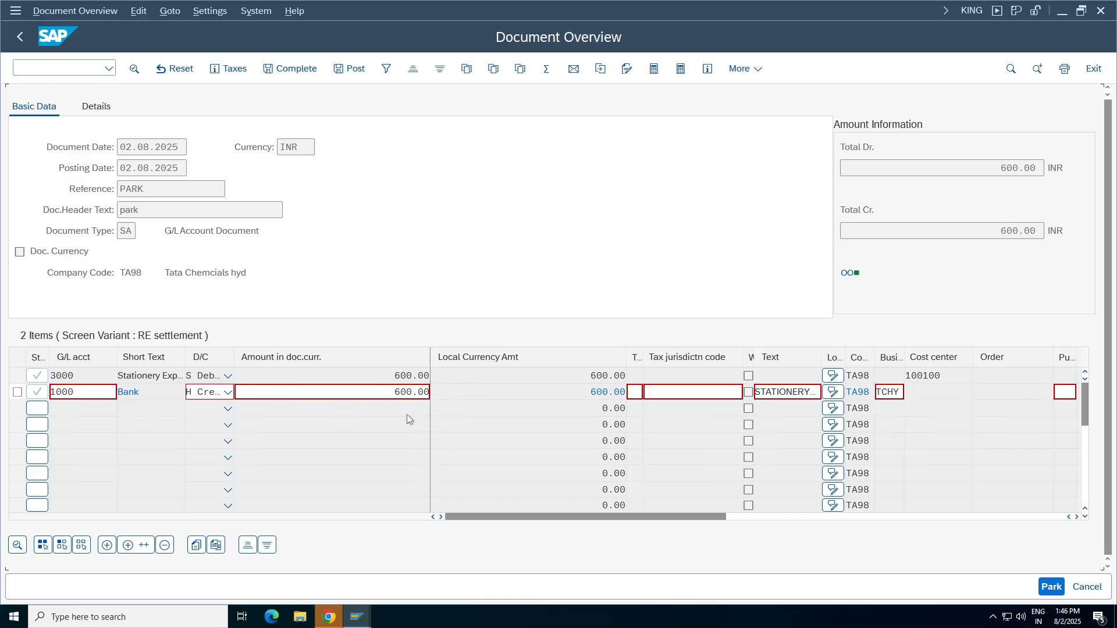
- Park the simulated document, display it and check its document number and reference
click(1052, 586)
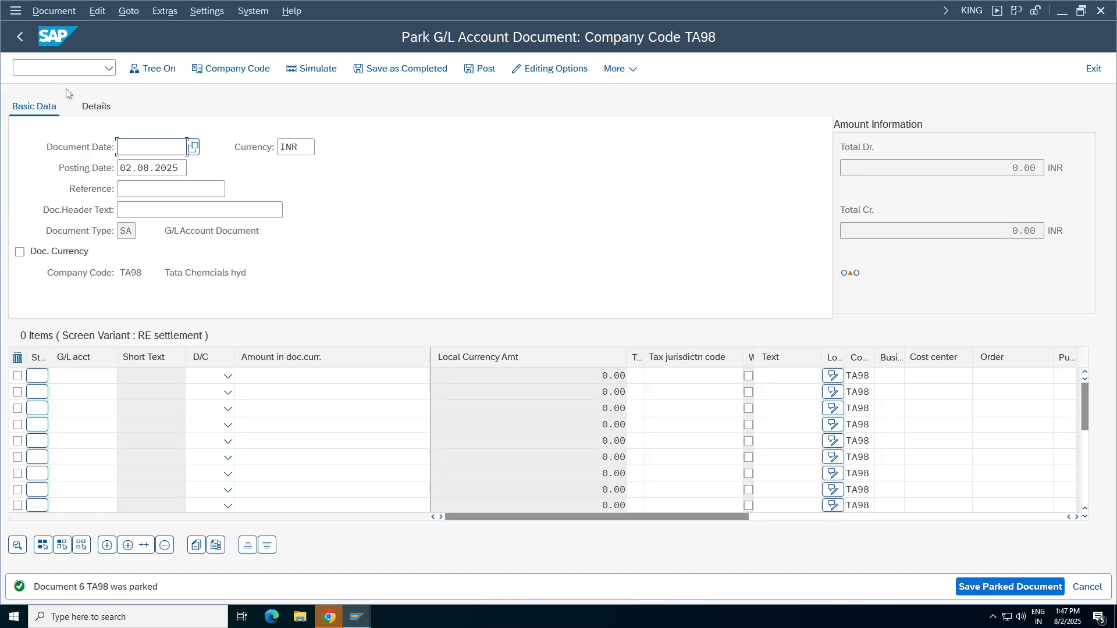
click(60, 12)
click(60, 51)
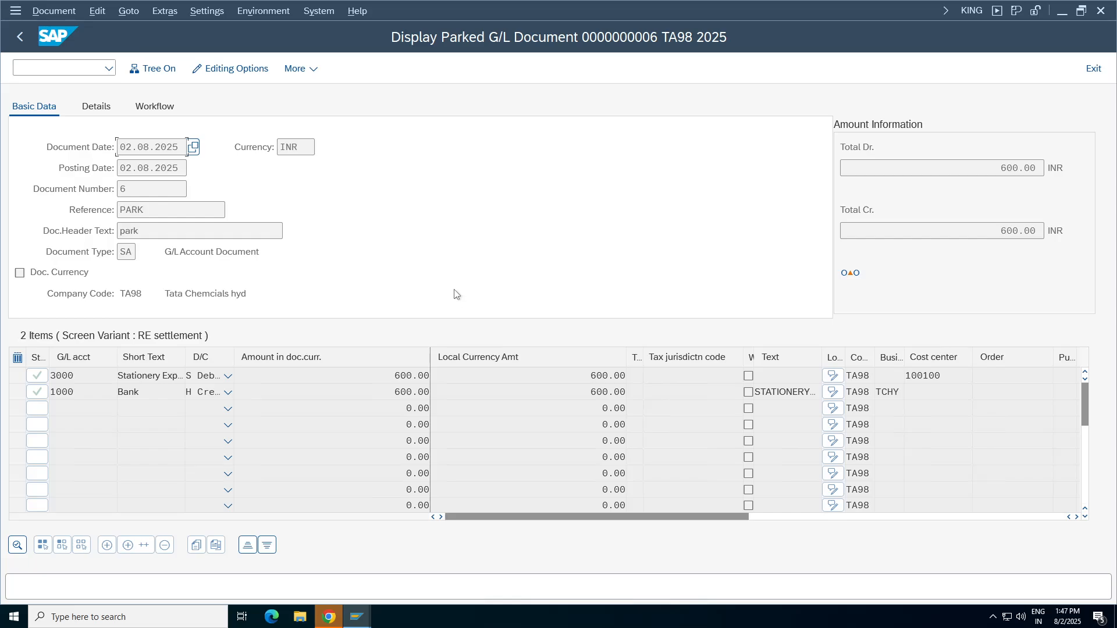
click(125, 189)
click(143, 209)
- Open General Table Display in a new session and query table BKPF for company code TA98 and document number 6
click(61, 68)
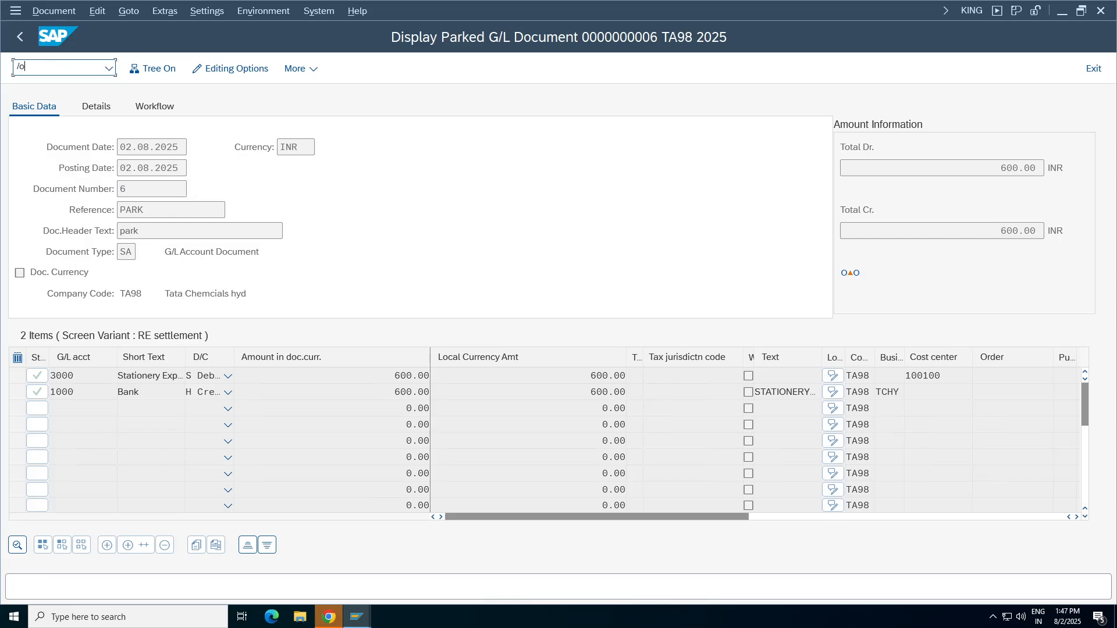
key(Return)
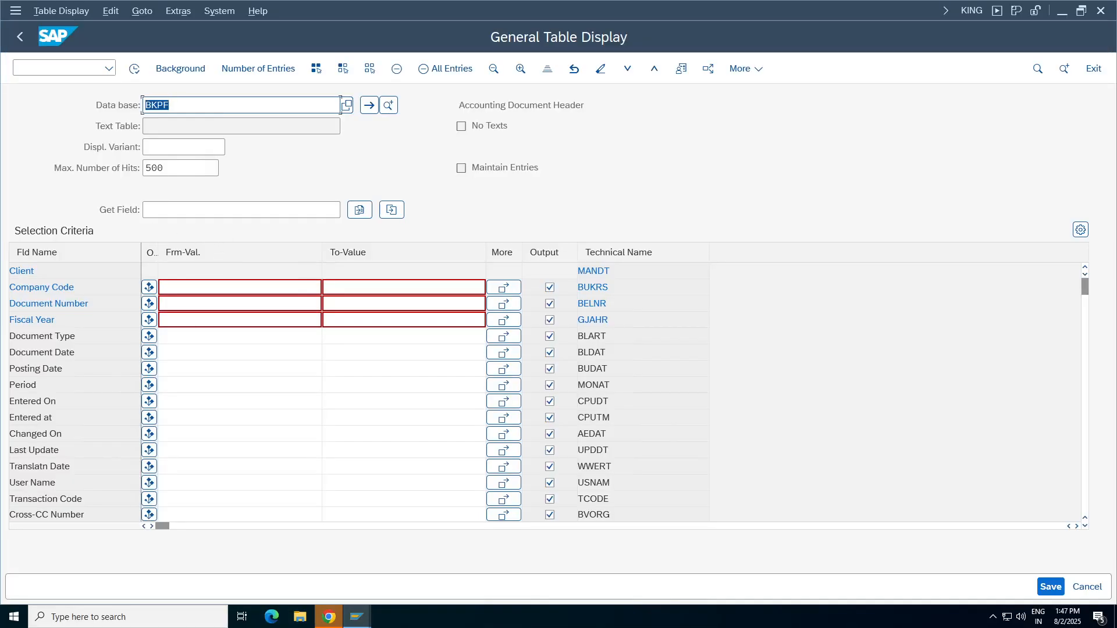
click(169, 305)
click(194, 346)
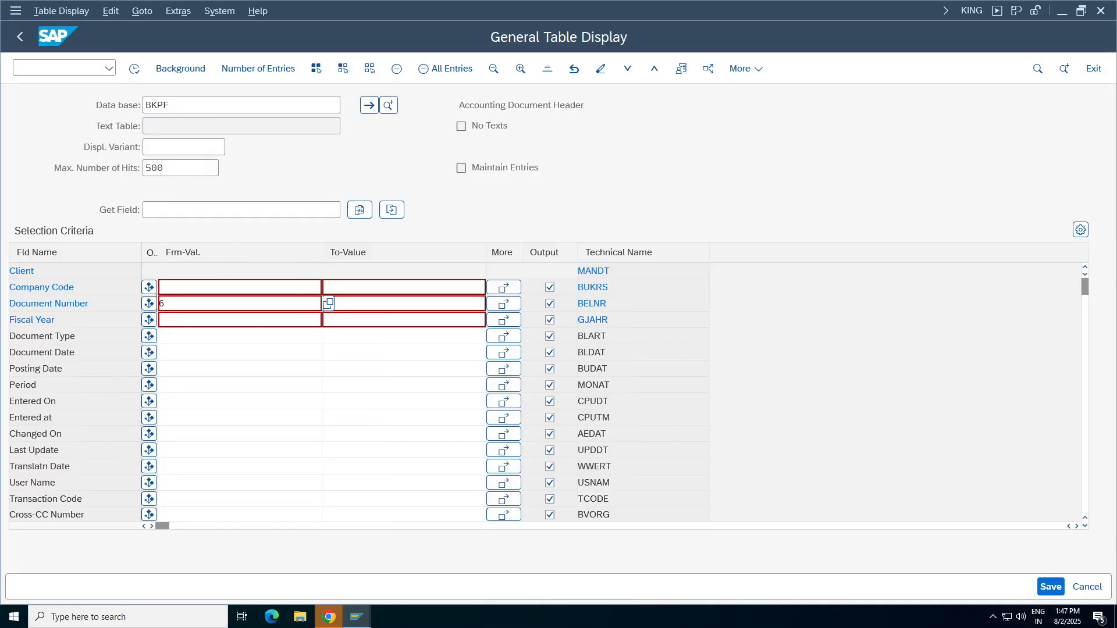
click(179, 289)
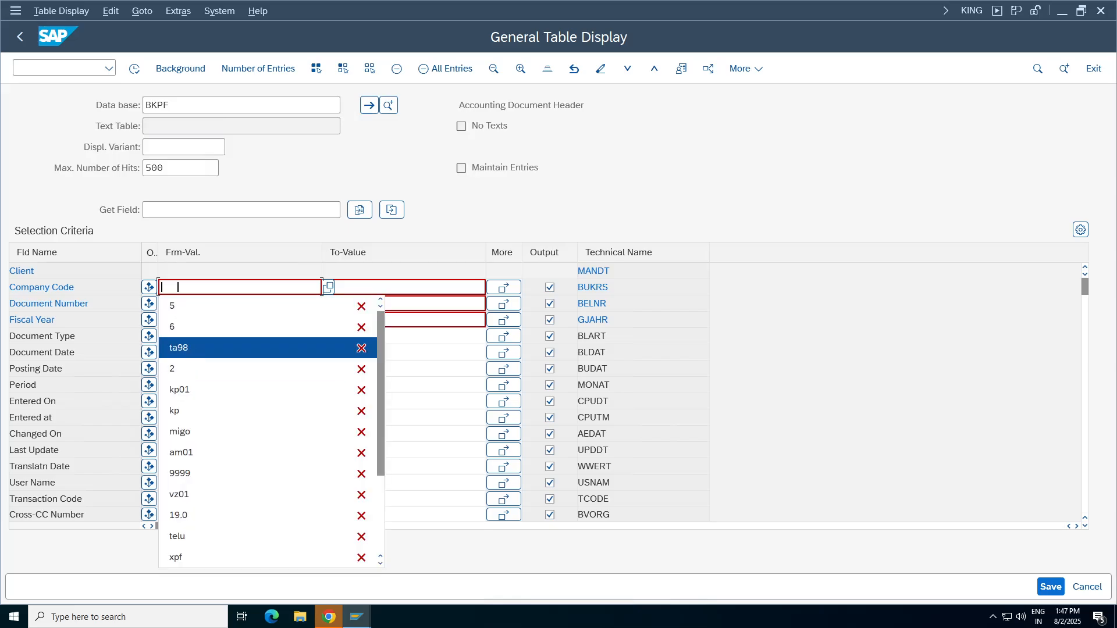
click(194, 349)
click(138, 70)
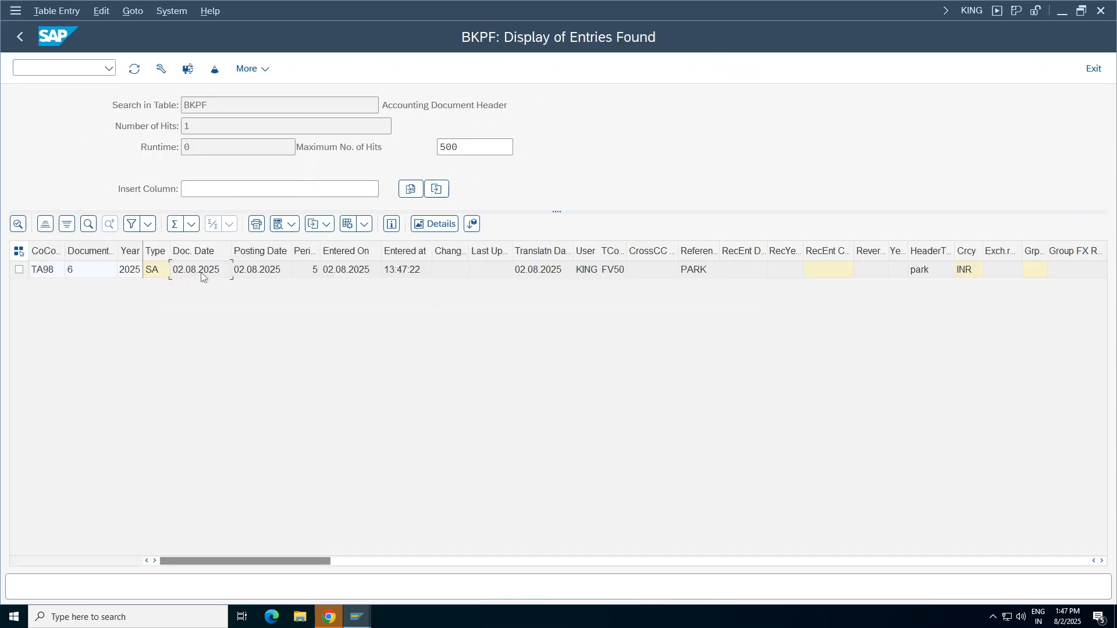
- Examine the BKPF entry's document date, entry time, reference, header text and transaction code
click(198, 269)
click(918, 274)
click(692, 271)
click(355, 272)
key(Left)
click(426, 274)
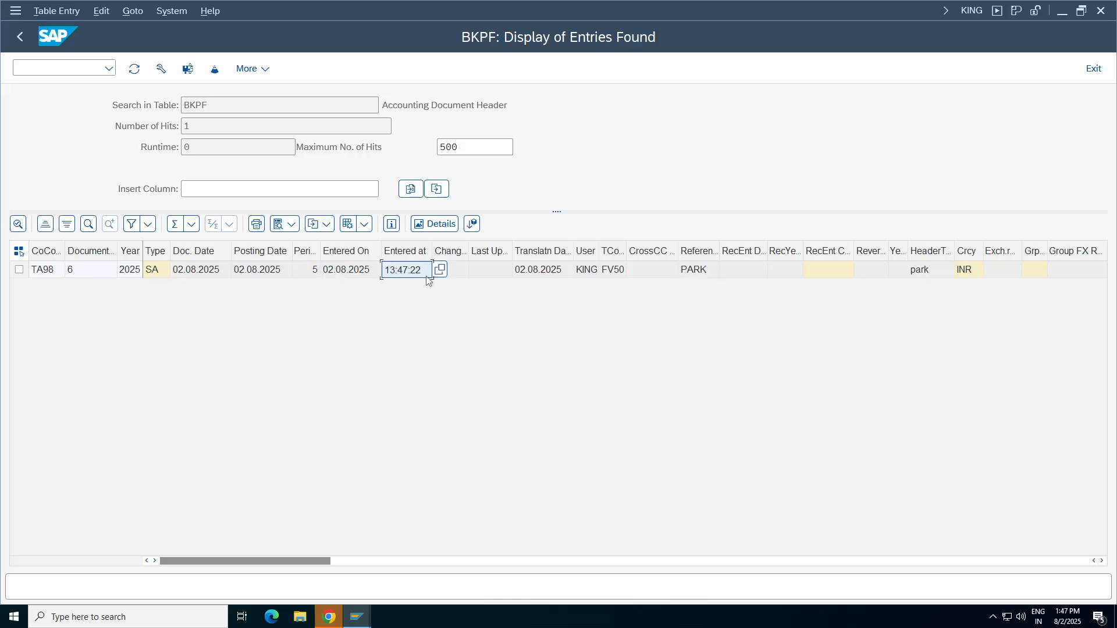
key(Right)
key(Right)
key(Right)
key(Right)
key(Right)
key(Right)
key(Right)
key(Right)
key(Right)
key(Right)
key(Right)
key(Right)
key(Right)
click(612, 272)
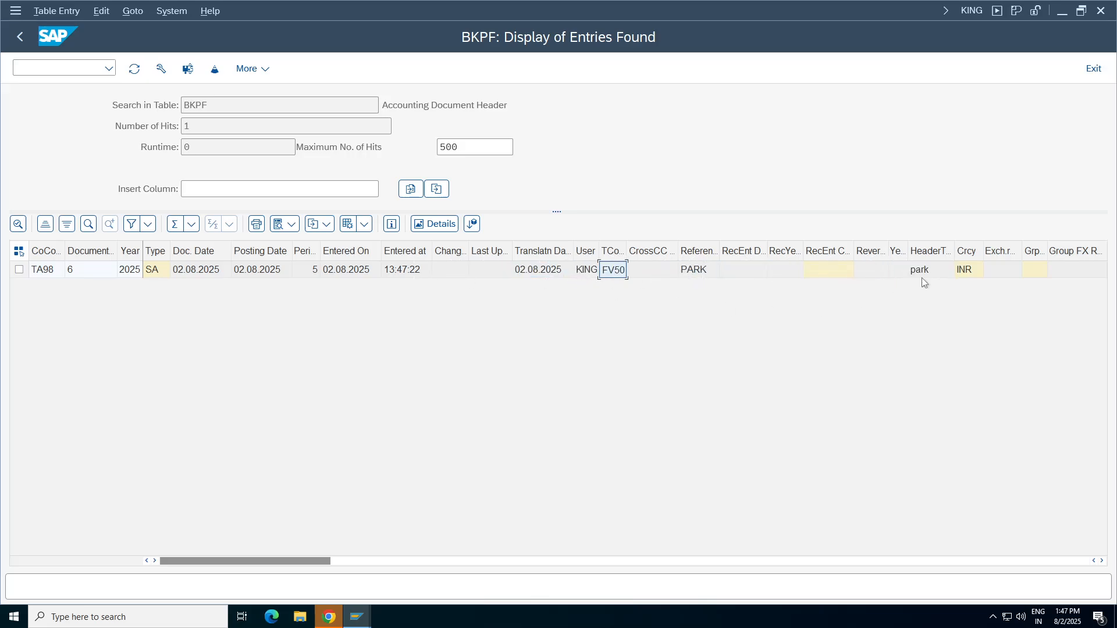
- Widen the Document Status column of the BKPF entry and look up the meaning of status V in the value list
click(968, 272)
key(Right)
key(Right)
key(Right)
key(Right)
key(Right)
key(Right)
key(Right)
key(Right)
key(Right)
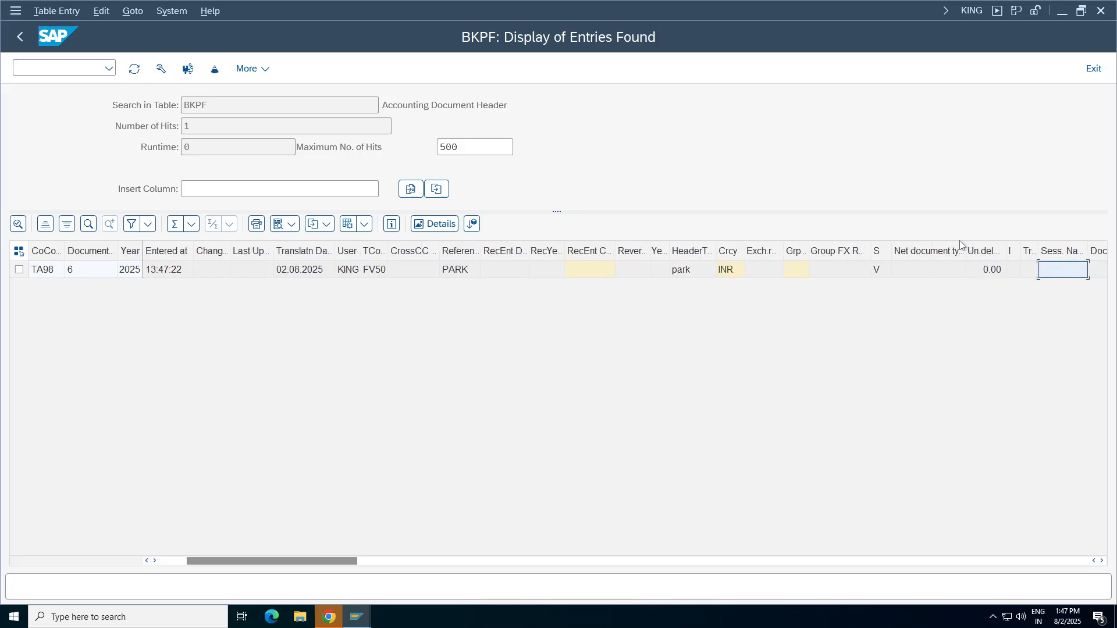
drag(892, 250, 1024, 250)
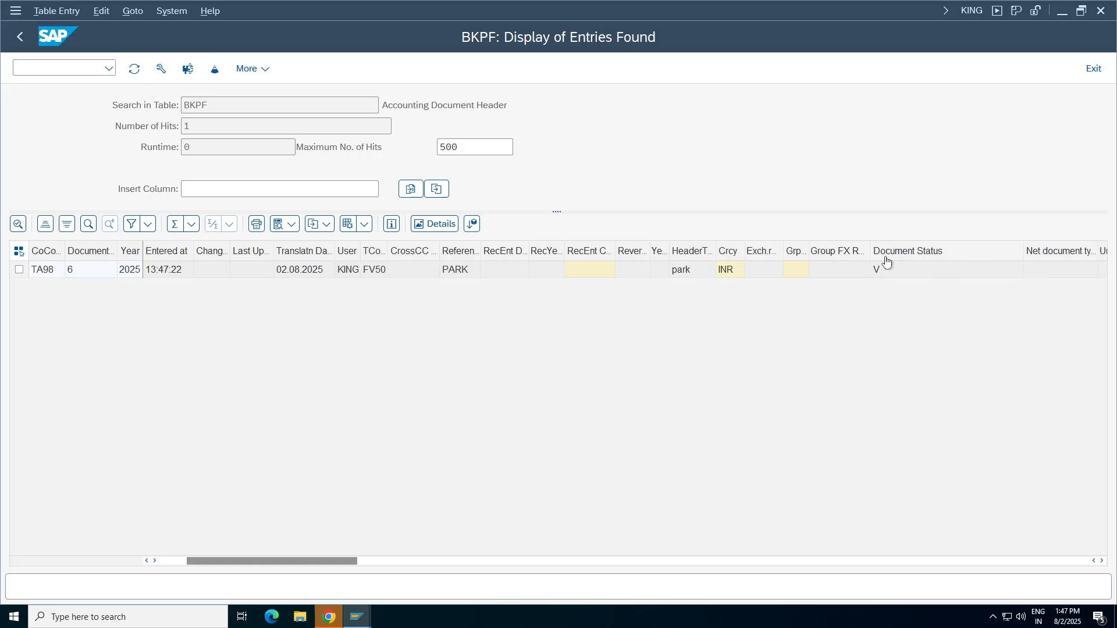
click(929, 276)
click(1037, 270)
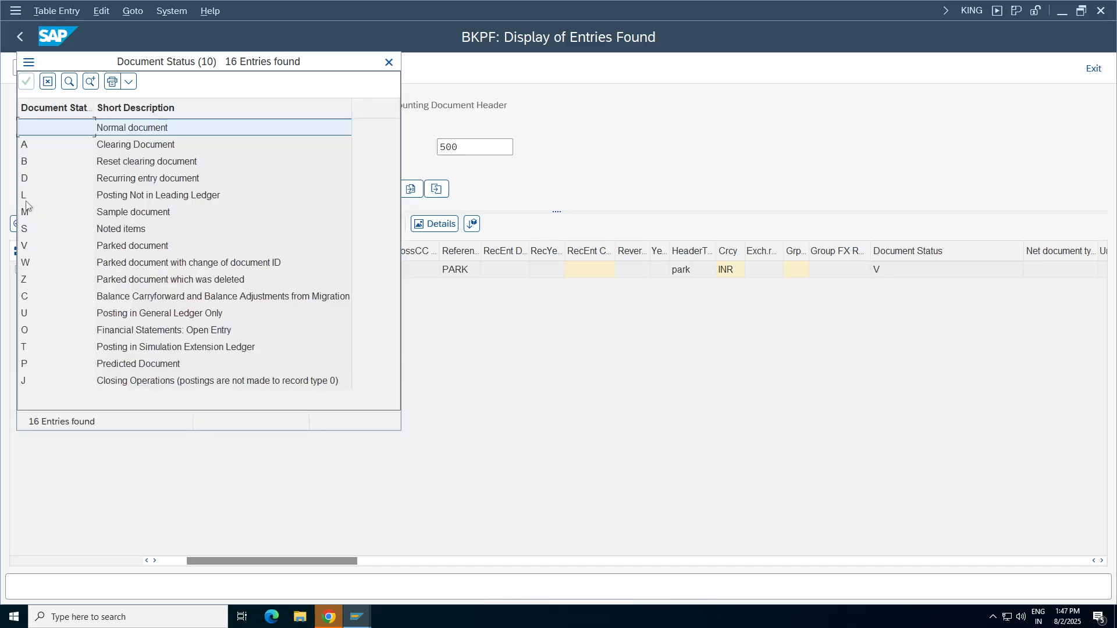
click(151, 253)
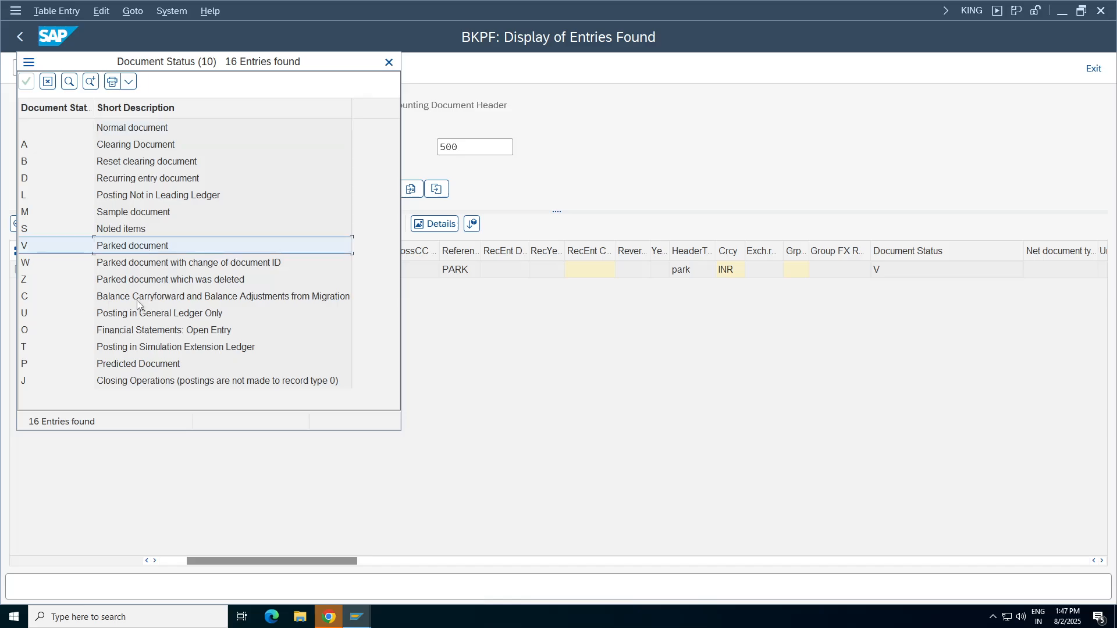
click(389, 62)
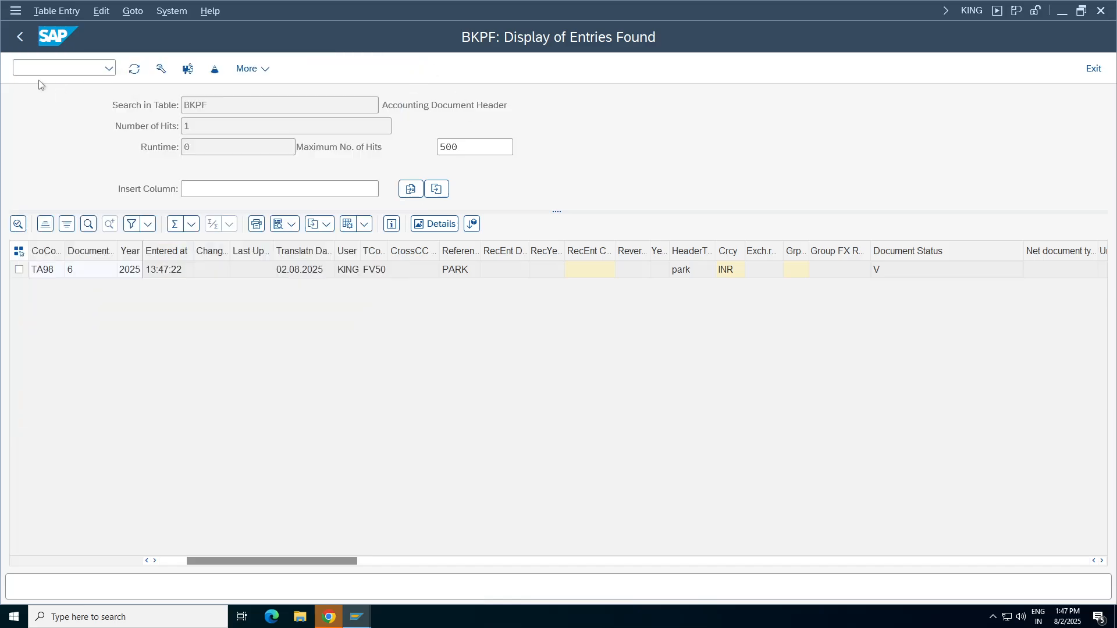
- Query table ACDOCA for company code TA98 and document number 6
click(21, 37)
text(acdoca)
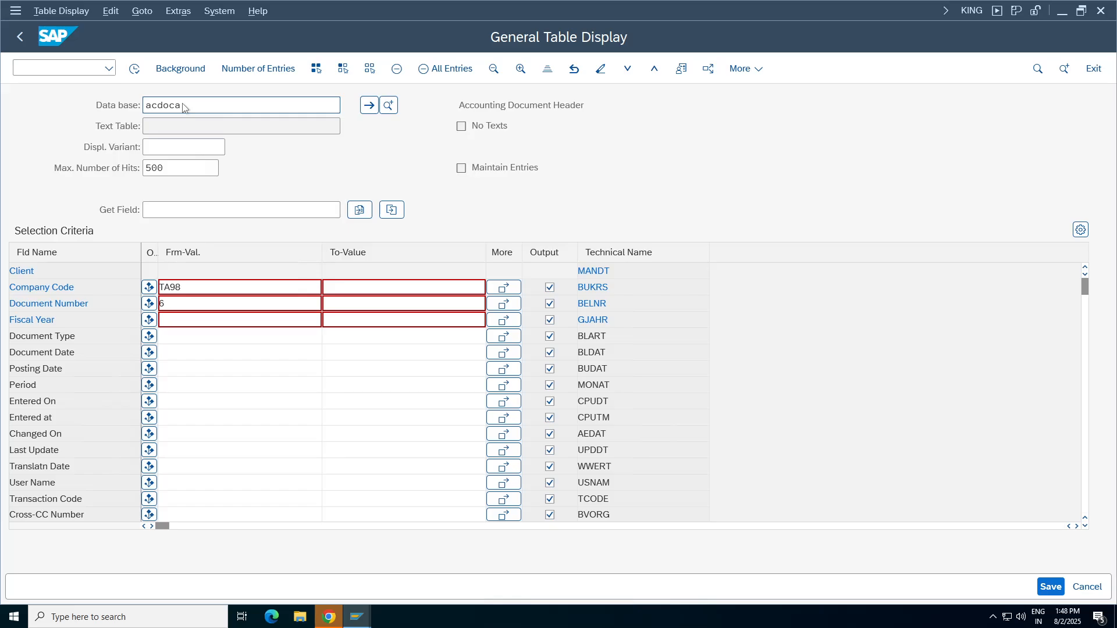
key(Return)
click(238, 336)
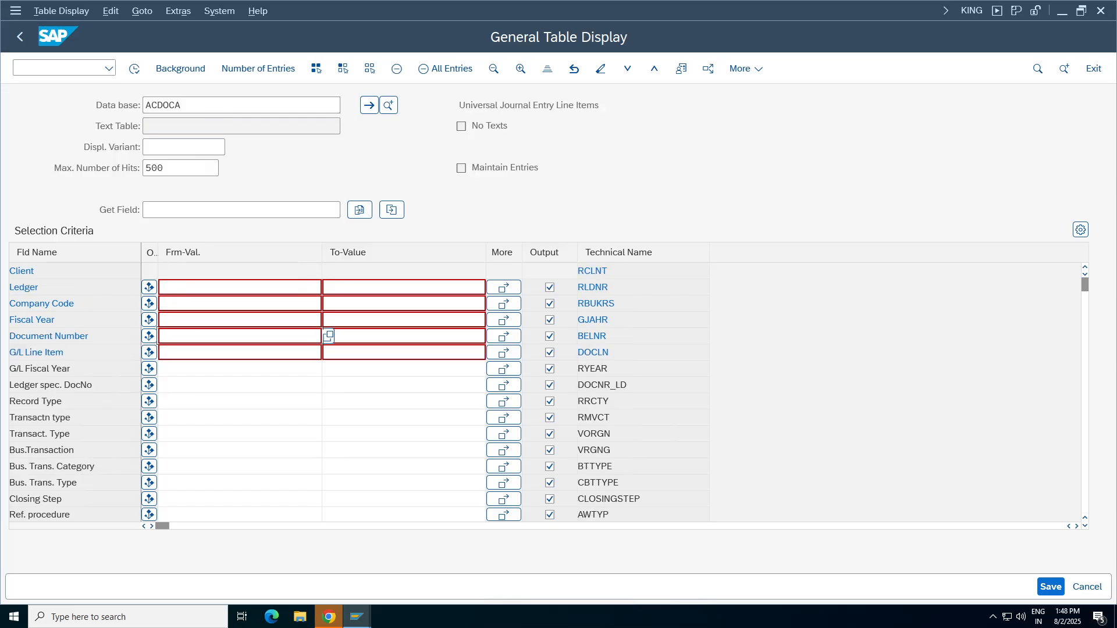
click(180, 304)
click(181, 303)
click(179, 344)
click(136, 70)
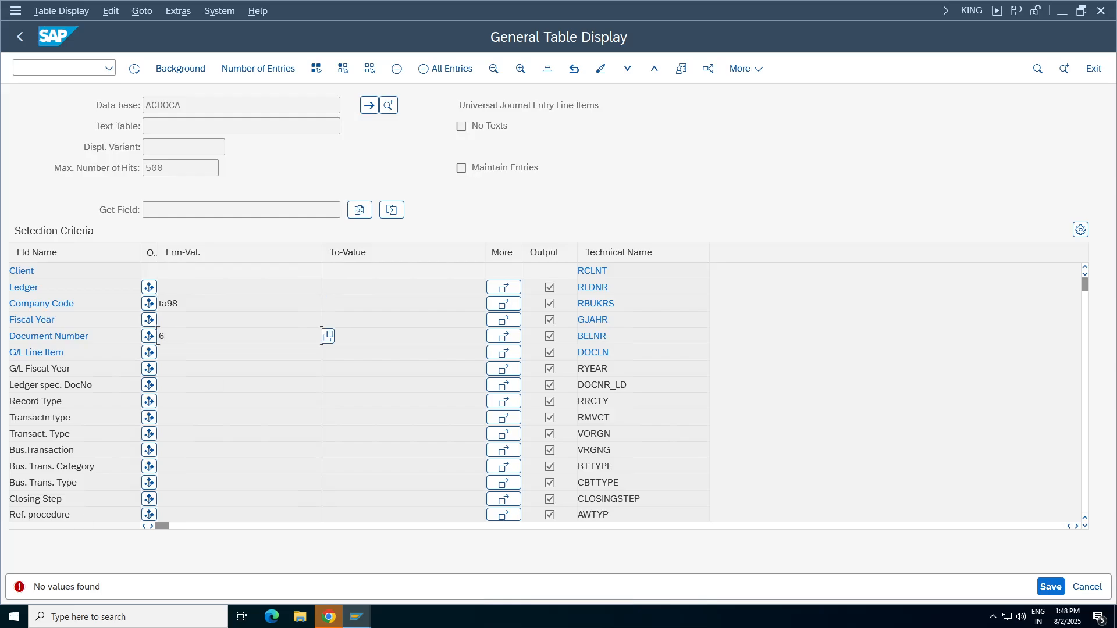
- Run FBL3N in a new session for G/L account 1000, company code TA98, showing all items of the parked type only
click(54, 70)
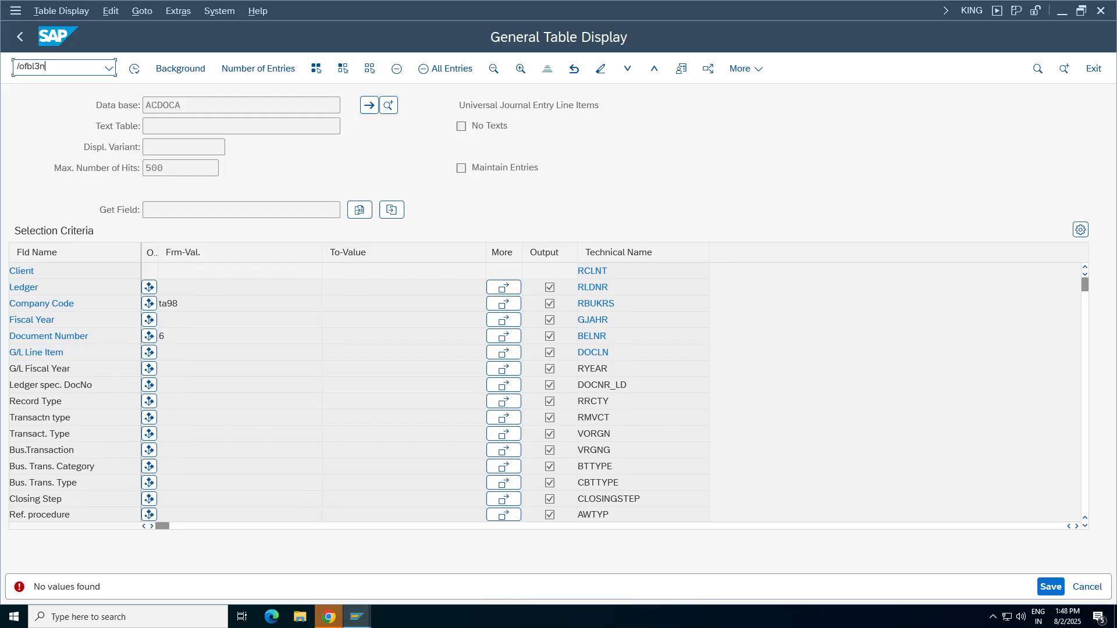
key(Return)
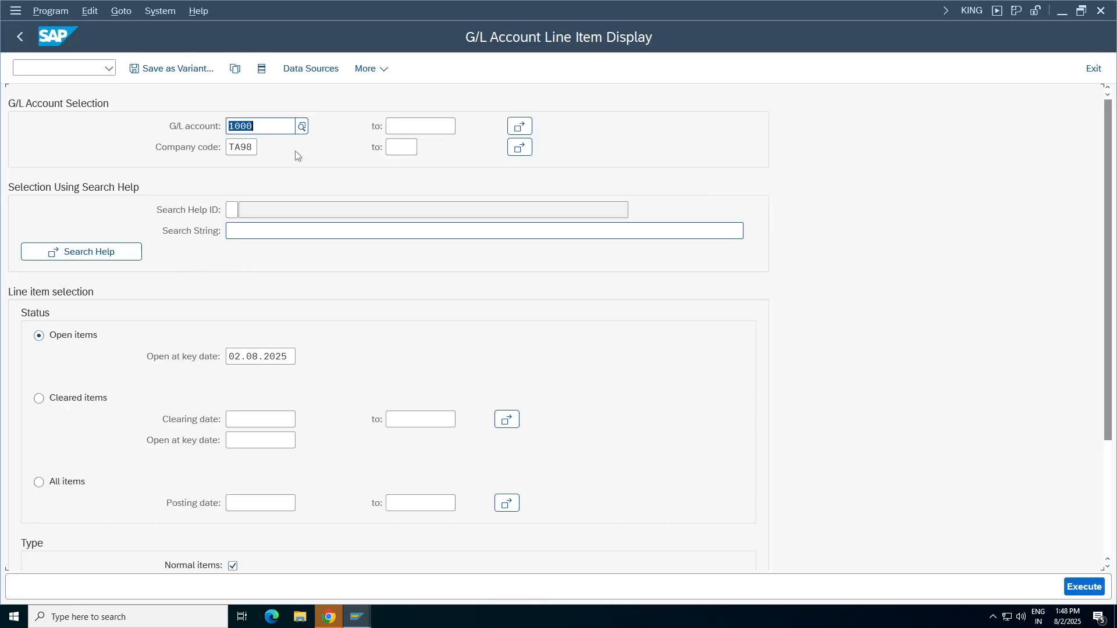
click(67, 481)
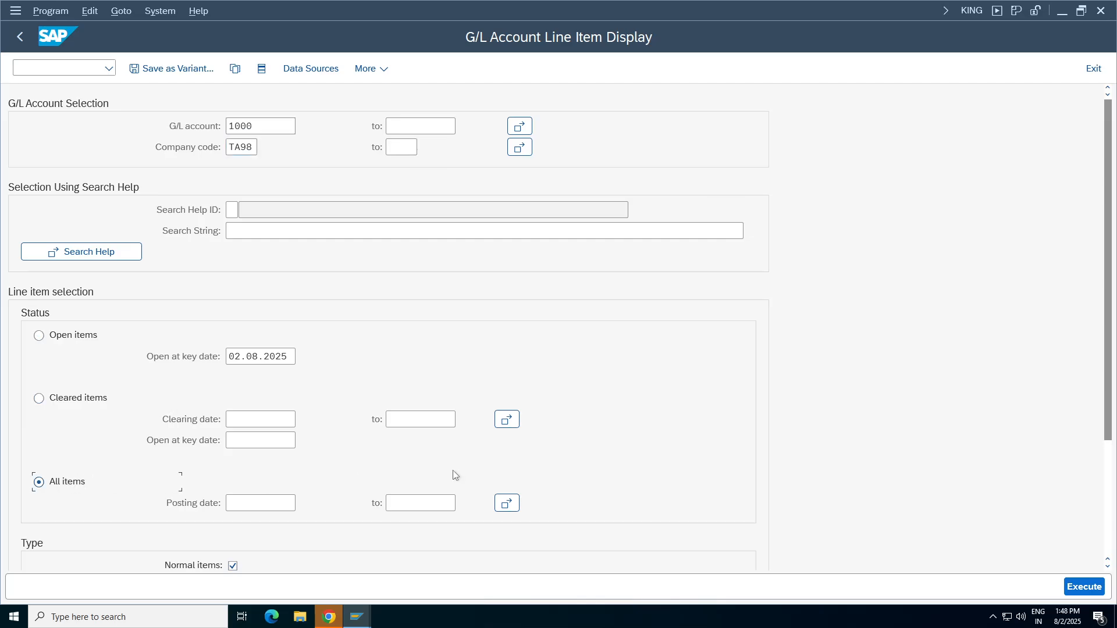
scroll(1108, 365, down, 5)
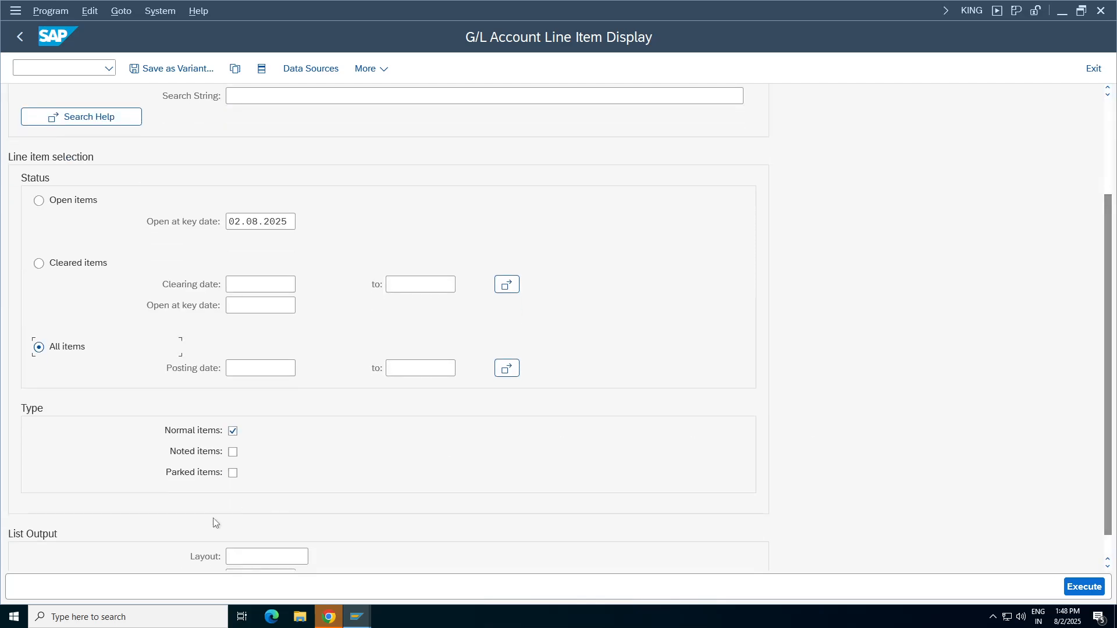
click(233, 432)
click(233, 474)
click(1083, 586)
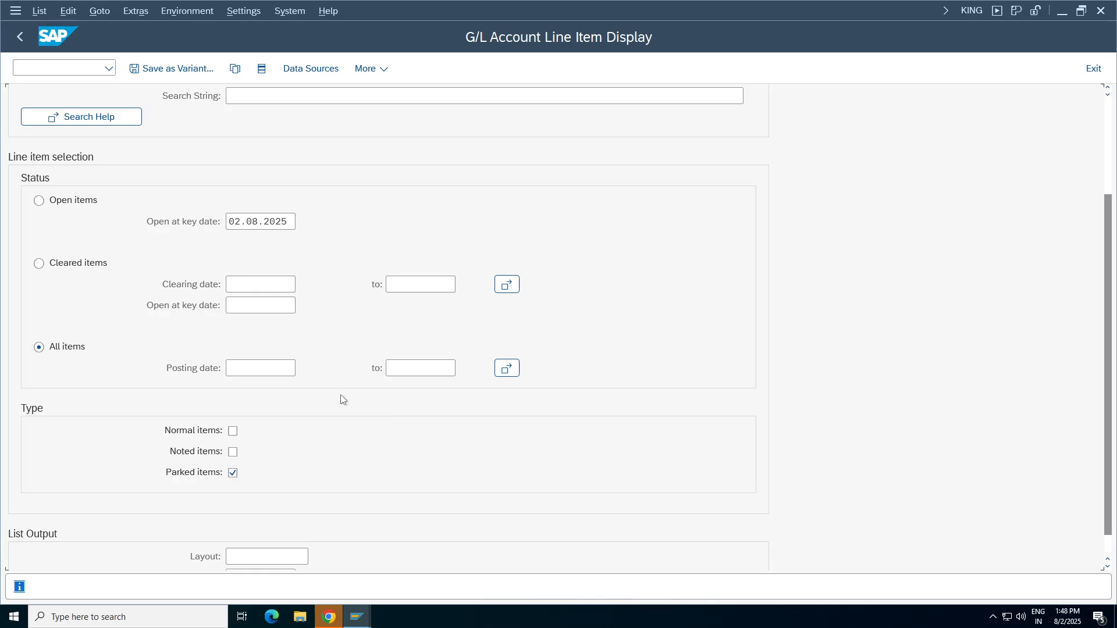
click(174, 214)
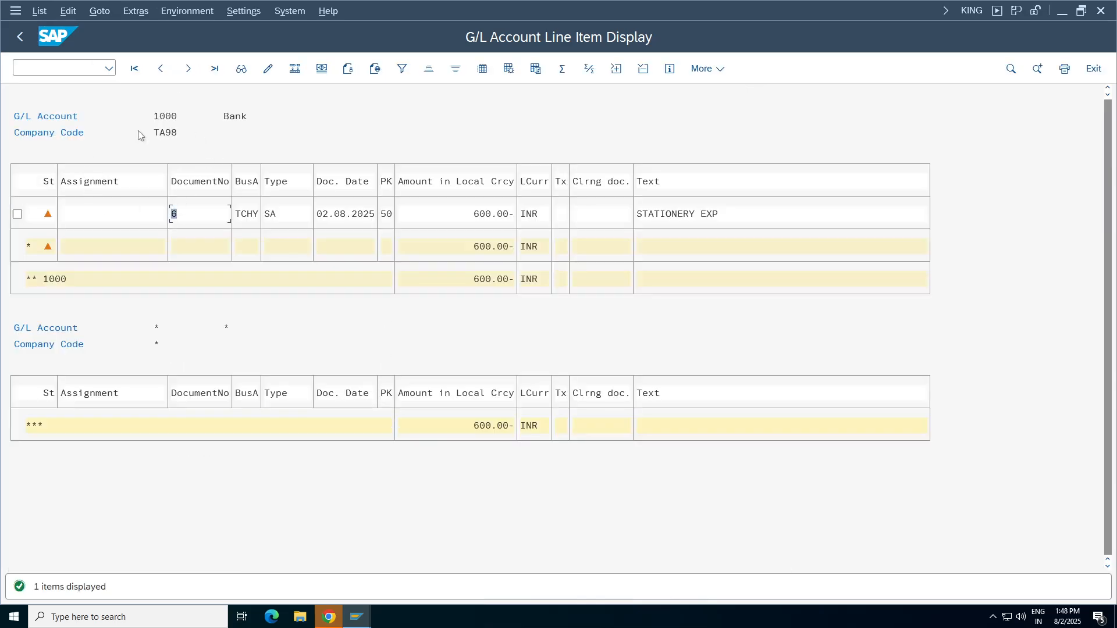
- Return to the line item selection to review the parked items option and run the list again
click(20, 36)
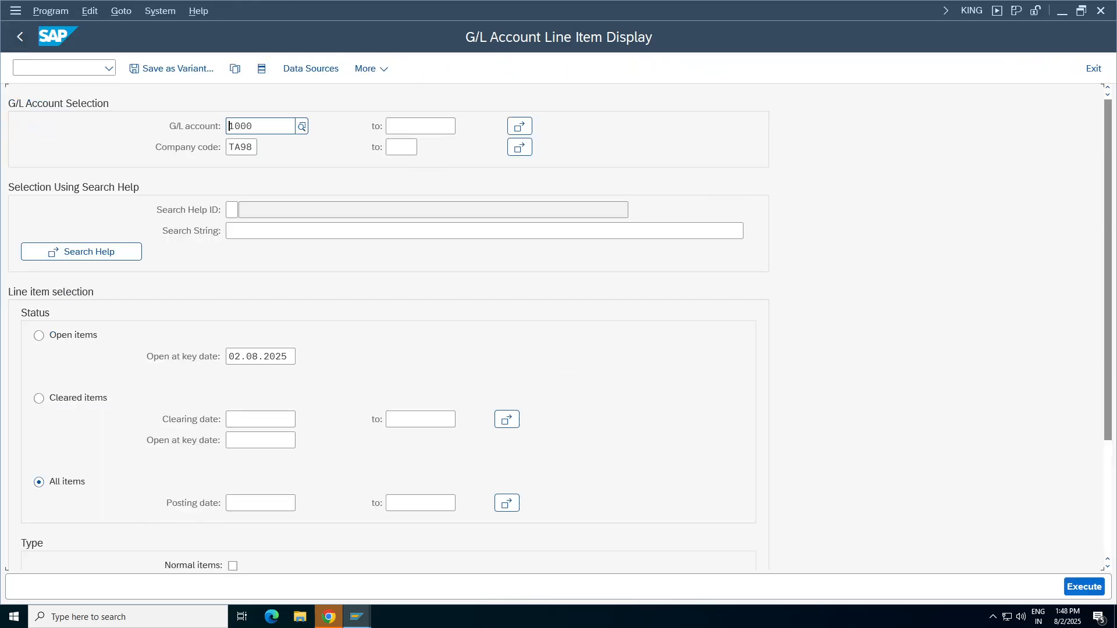
drag(1109, 342, 1108, 451)
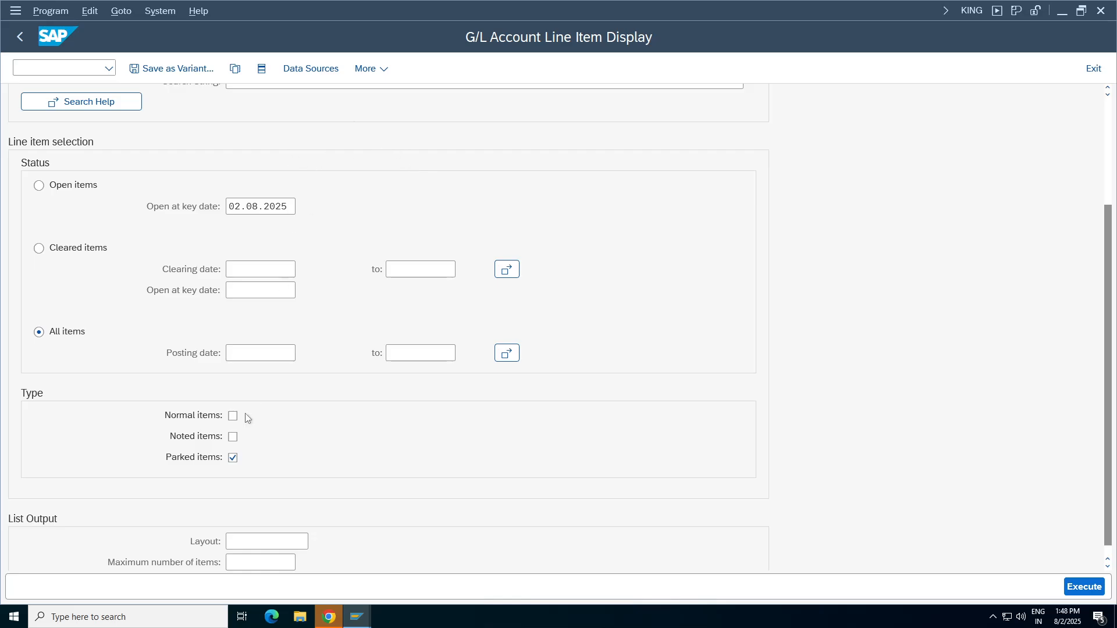
click(1084, 586)
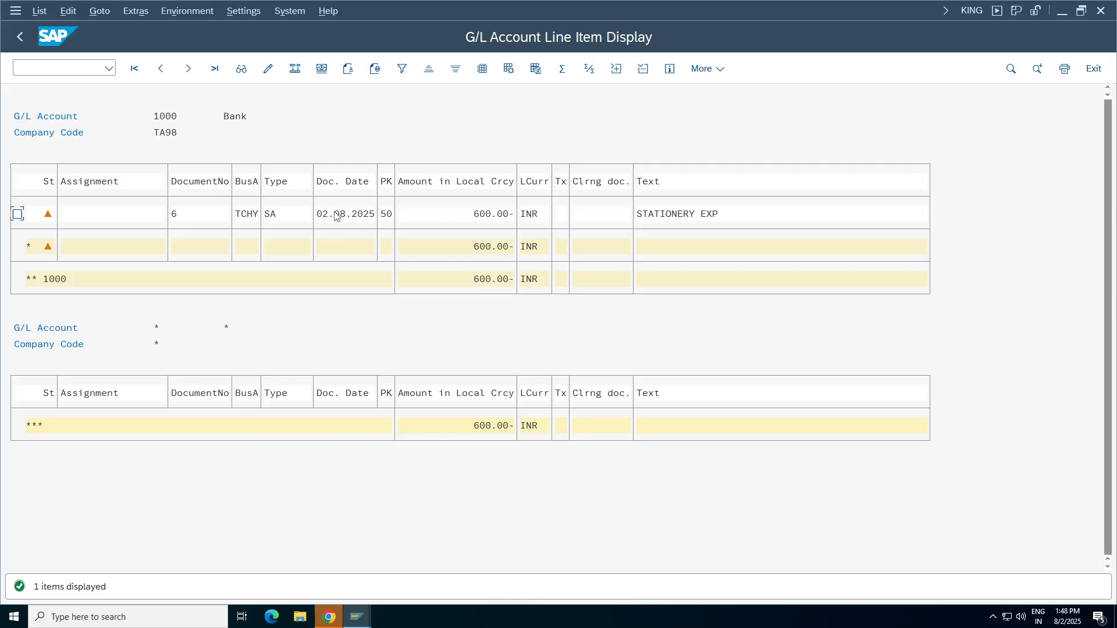
- Switch back to the parked G/L document session and leave document parking for the SAP Easy Access menu
click(356, 617)
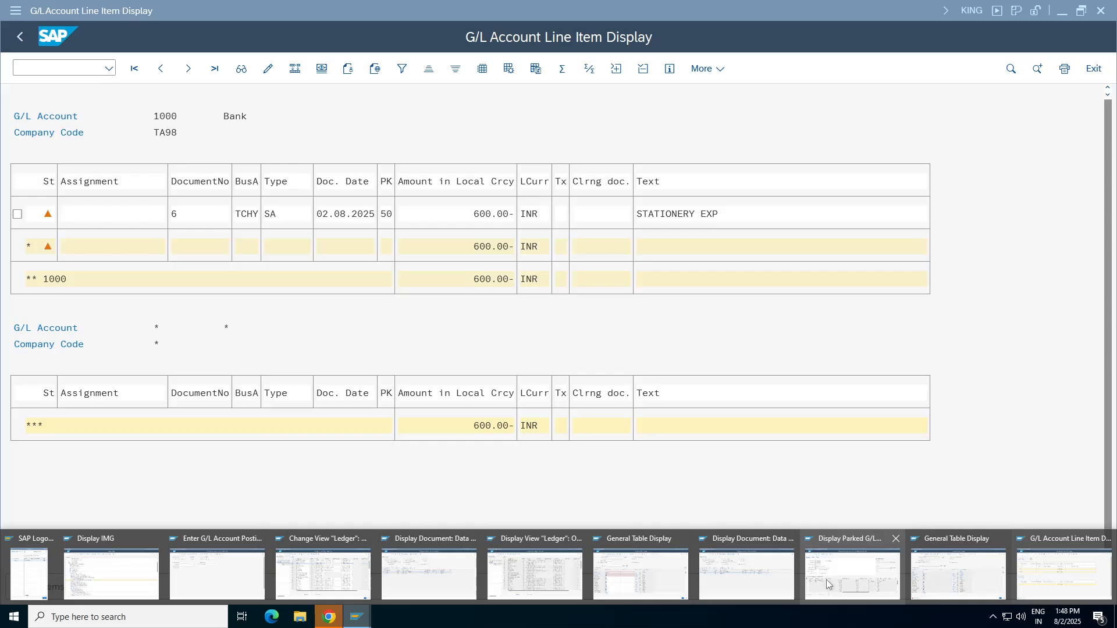
click(682, 540)
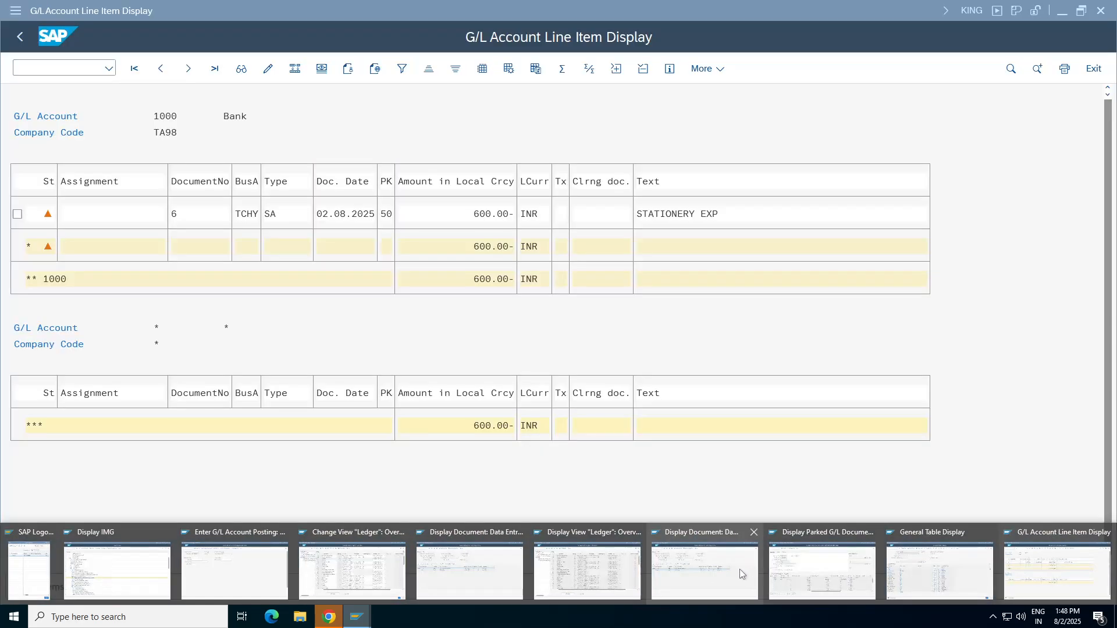
click(820, 580)
click(19, 37)
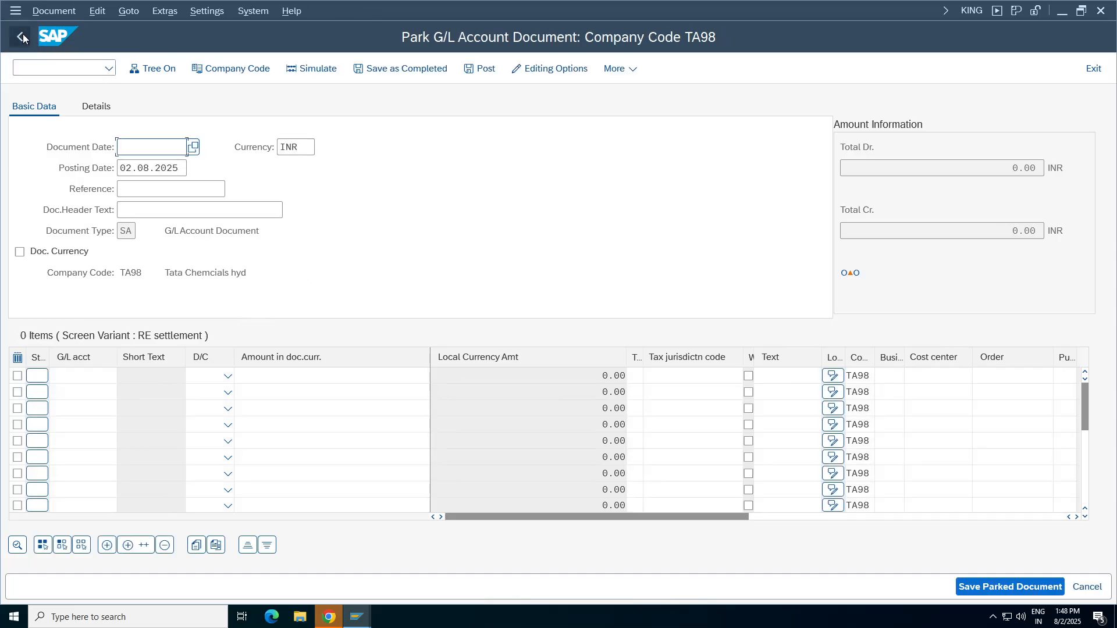
key(Return)
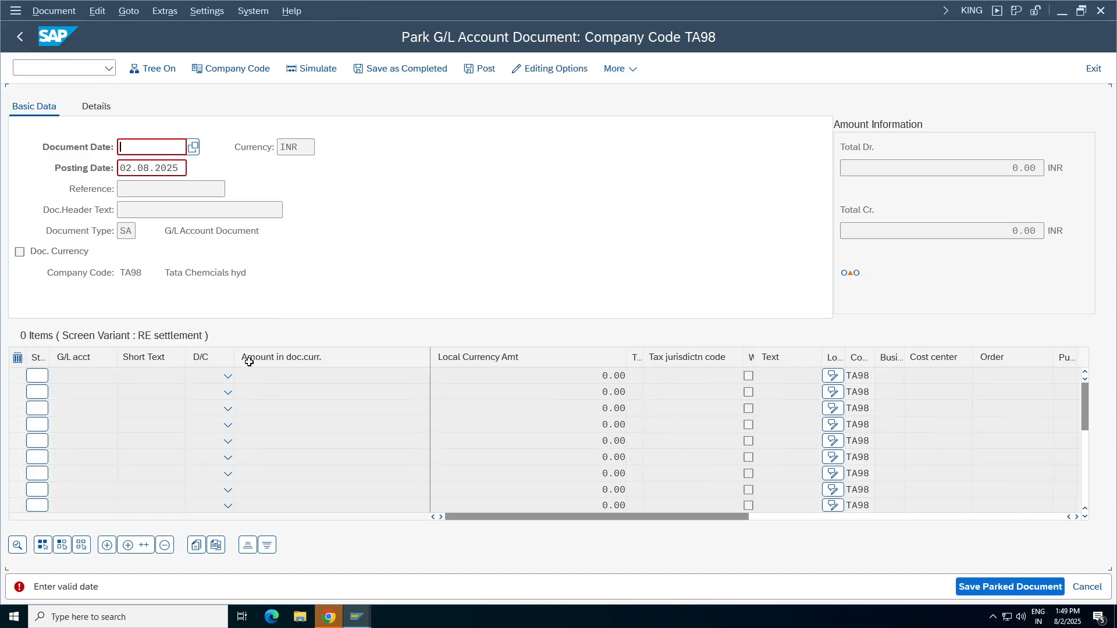
click(1094, 69)
click(265, 358)
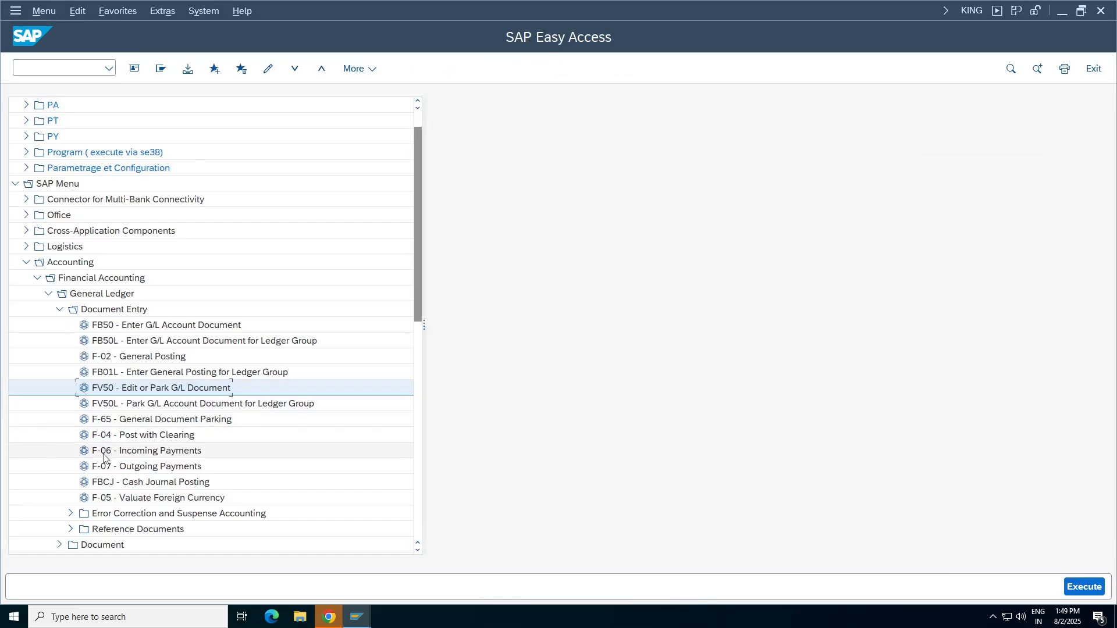
click(143, 530)
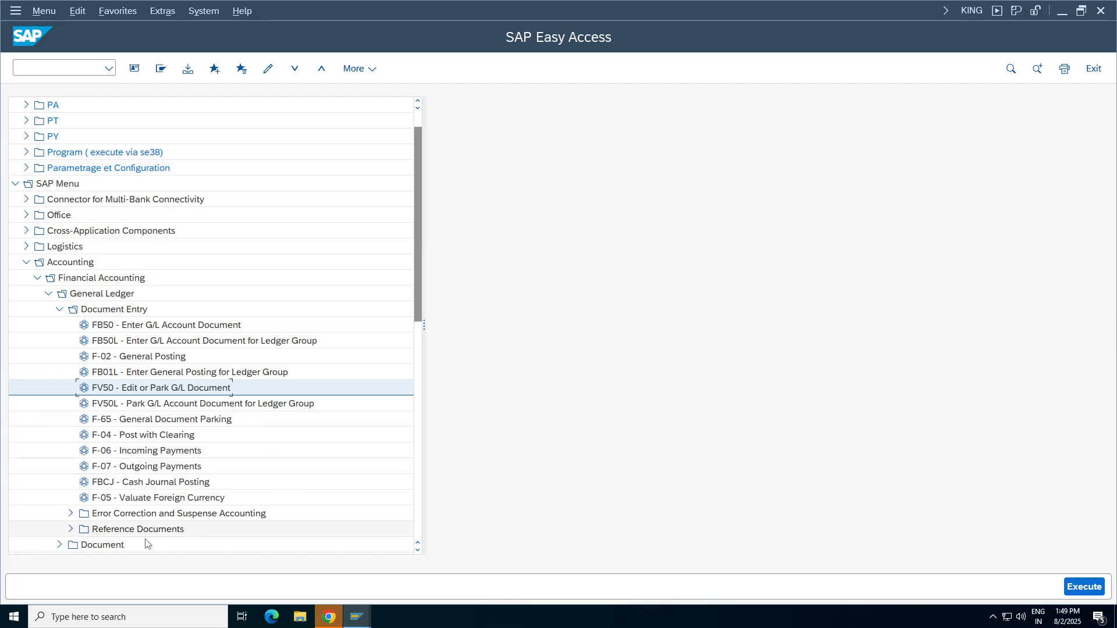
key(Up)
key(Up)
key(Up)
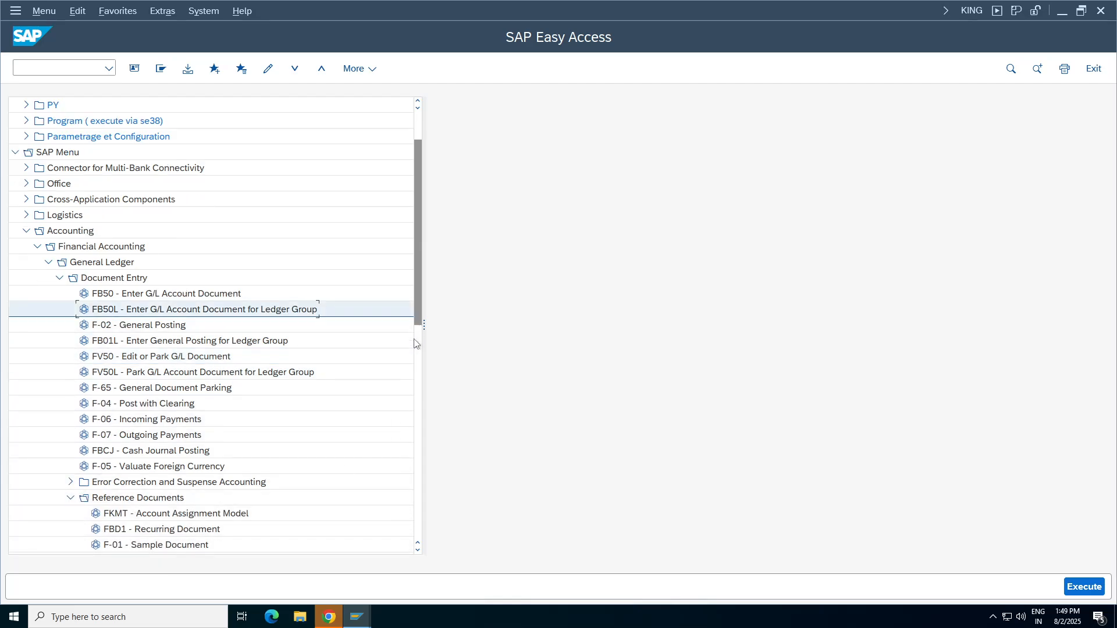
click(71, 498)
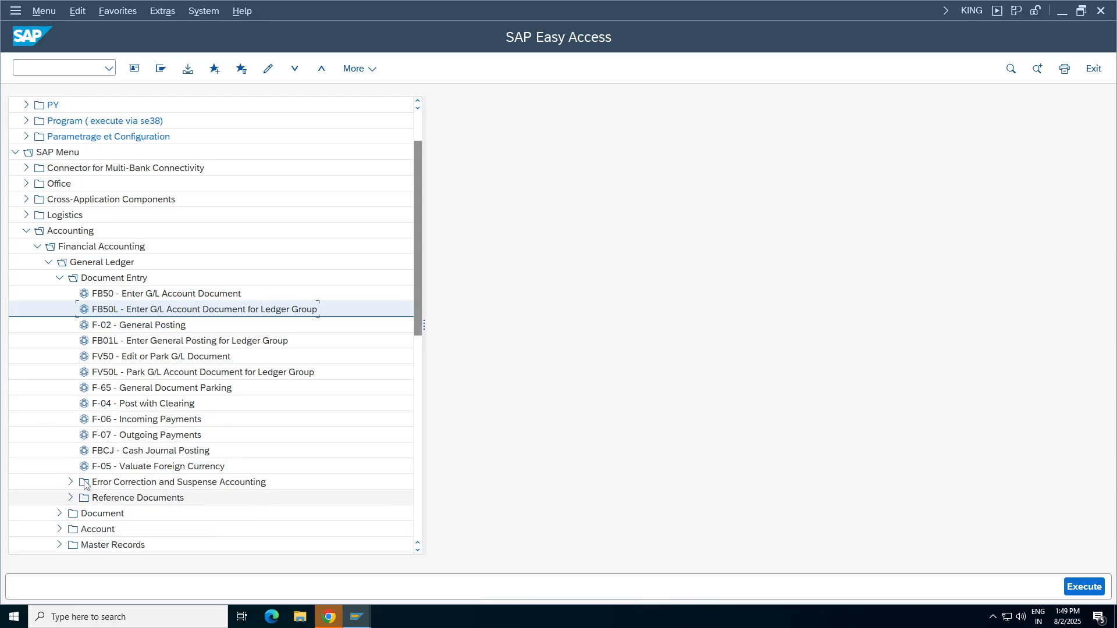
- Expand the Document folder under General Ledger in the SAP menu
drag(418, 301, 418, 334)
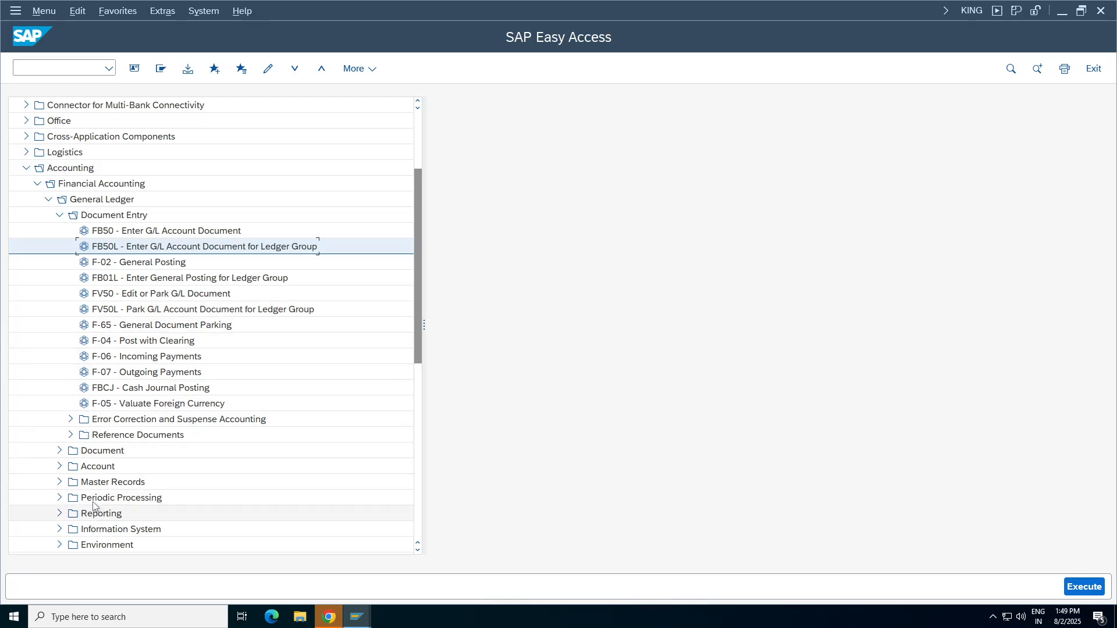
click(59, 450)
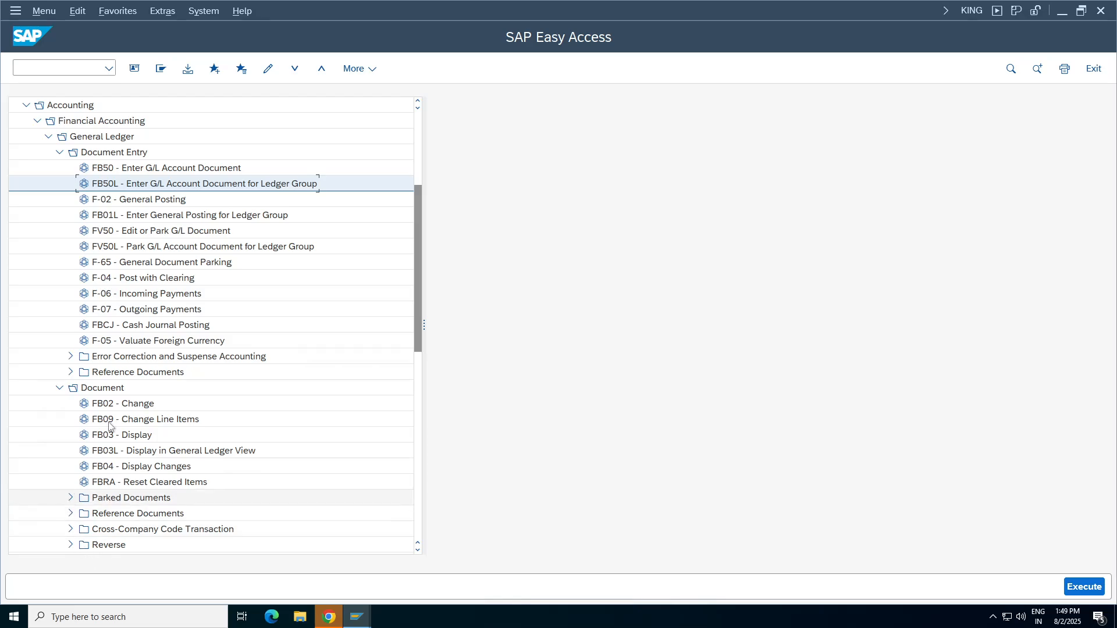
click(96, 388)
scroll(420, 298, up, 2)
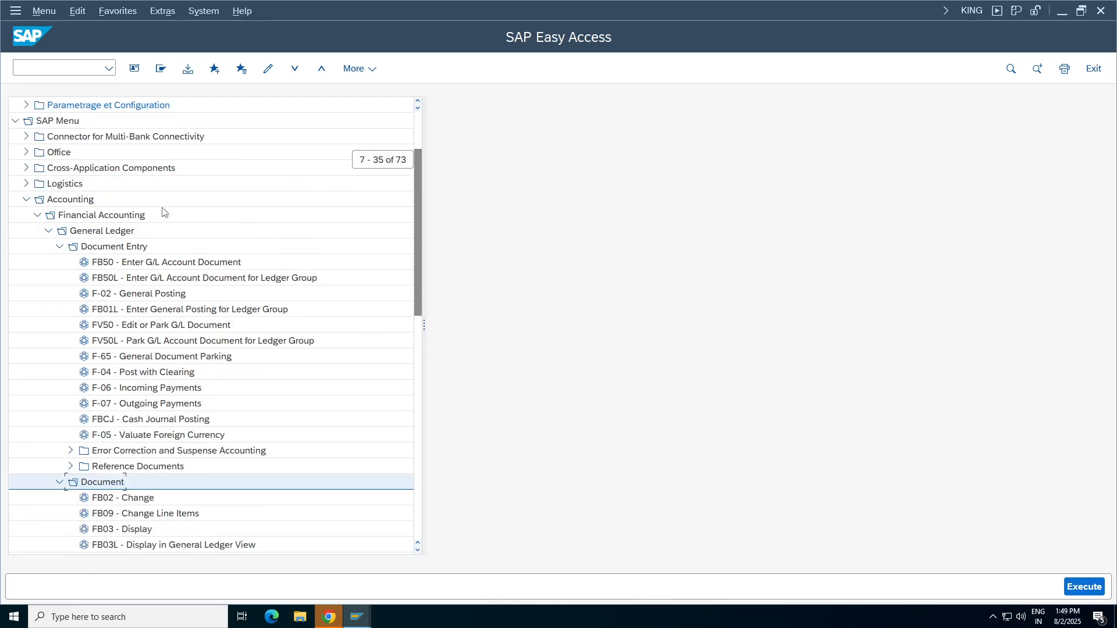
- Collapse the Document Entry folder and expand Parked Documents under the General Ledger Document folder
click(59, 247)
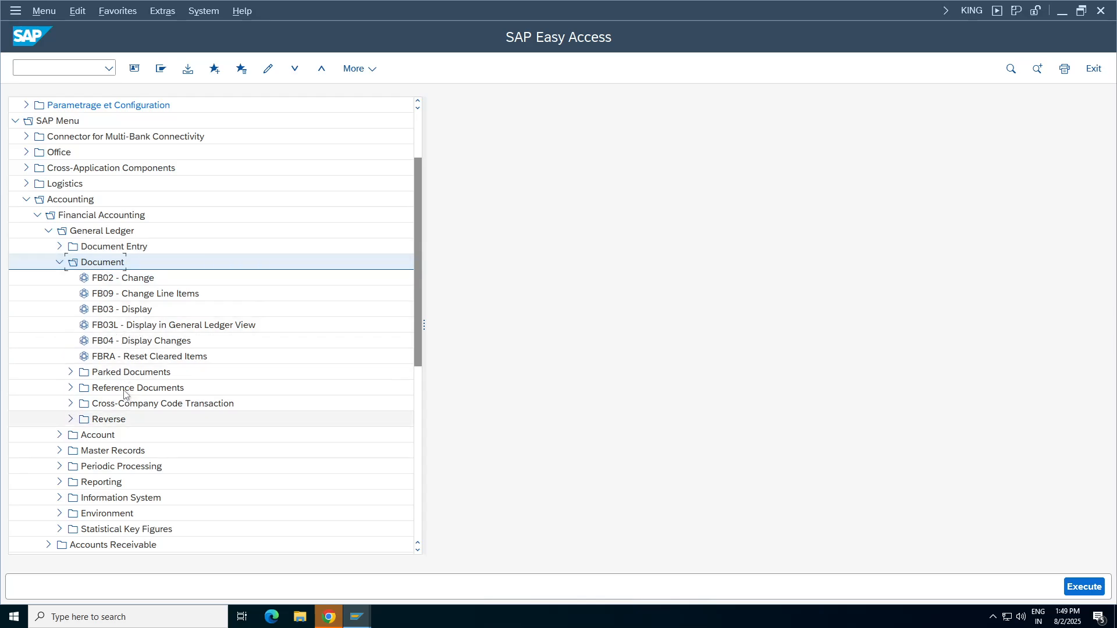
click(95, 377)
click(71, 372)
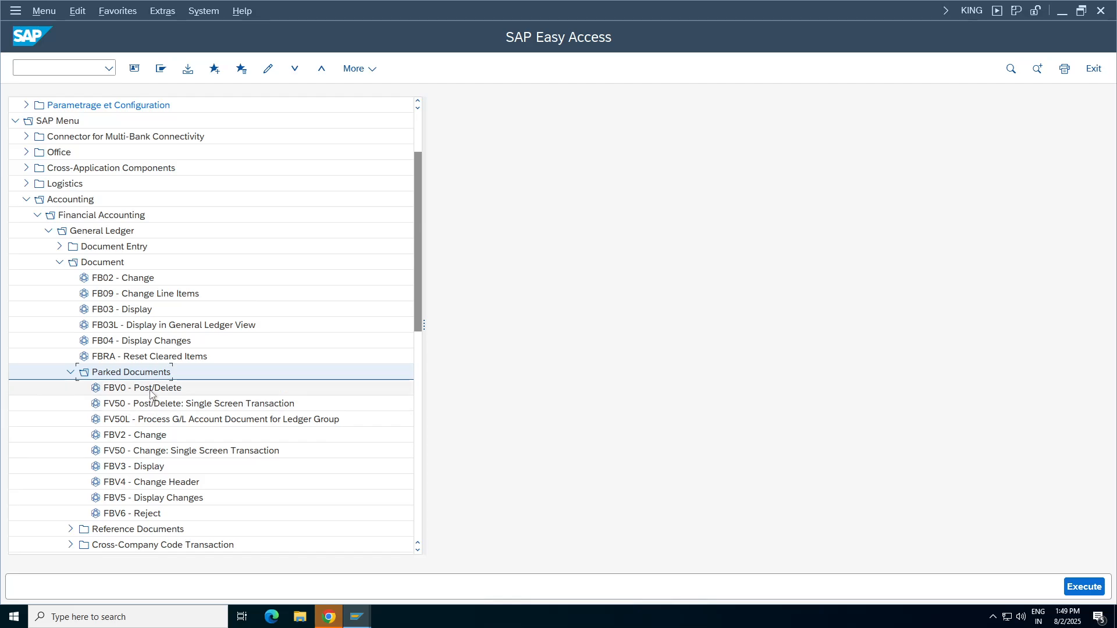
- Start FBV0 - Post/Delete and load parked document 6 of company code TA98
click(145, 392)
double_click(135, 388)
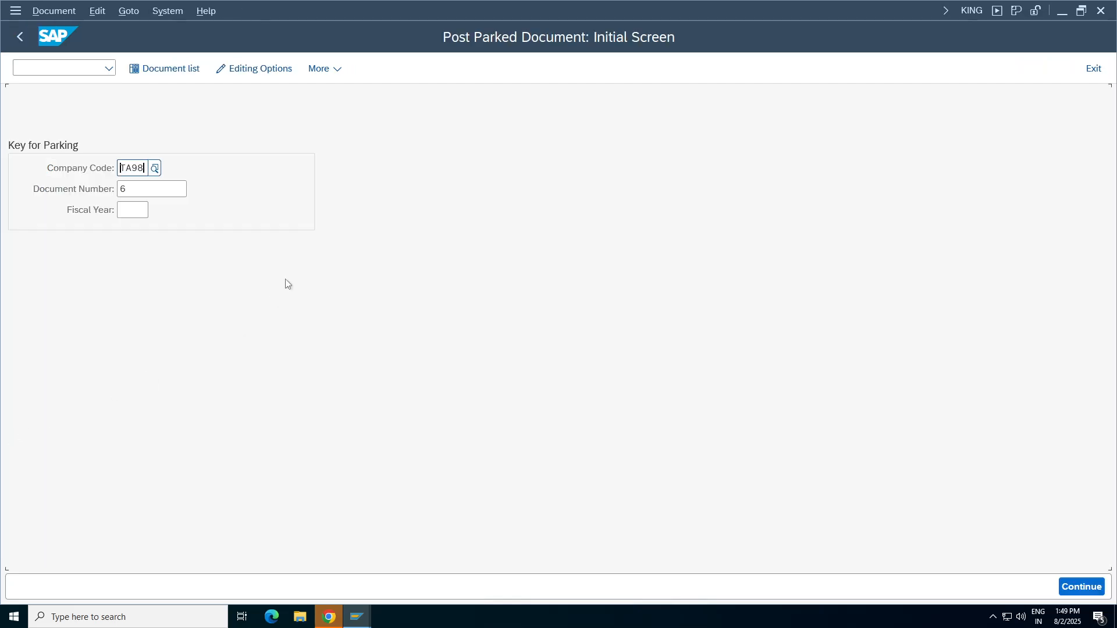
click(160, 195)
key(Return)
- Check the parked G/L document's amount and currency, post it, and close the information message
click(58, 12)
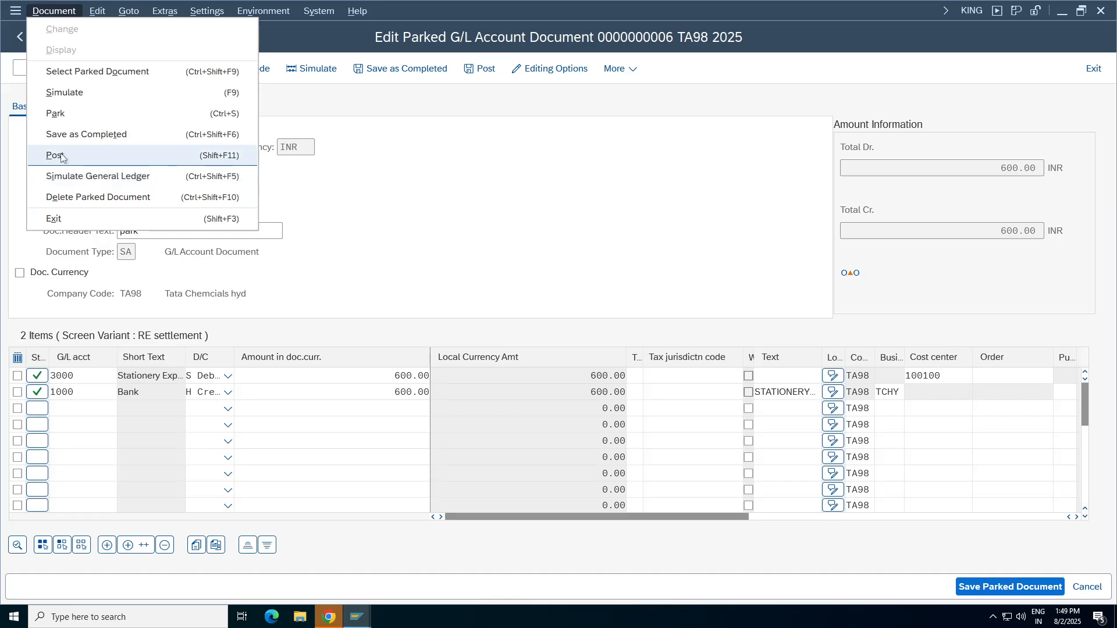
click(522, 206)
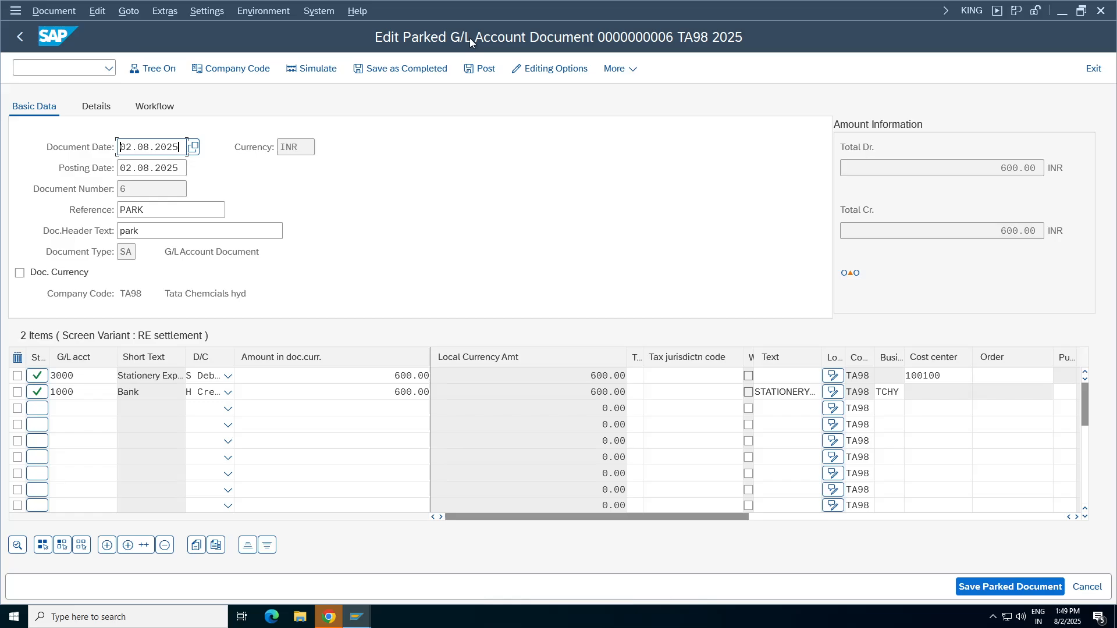
click(384, 392)
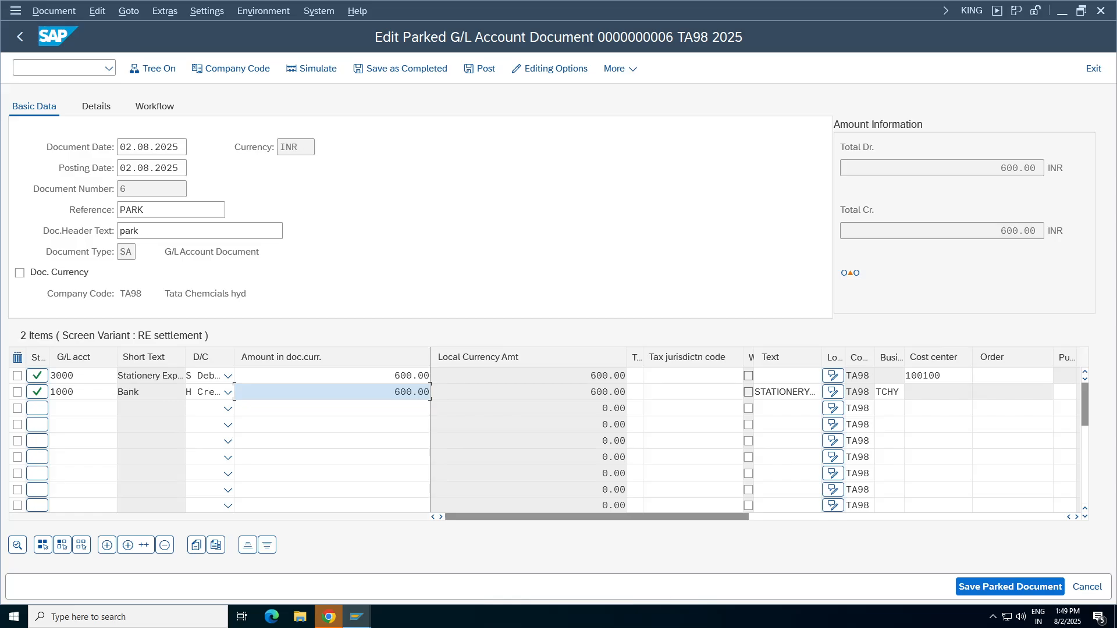
double_click(290, 148)
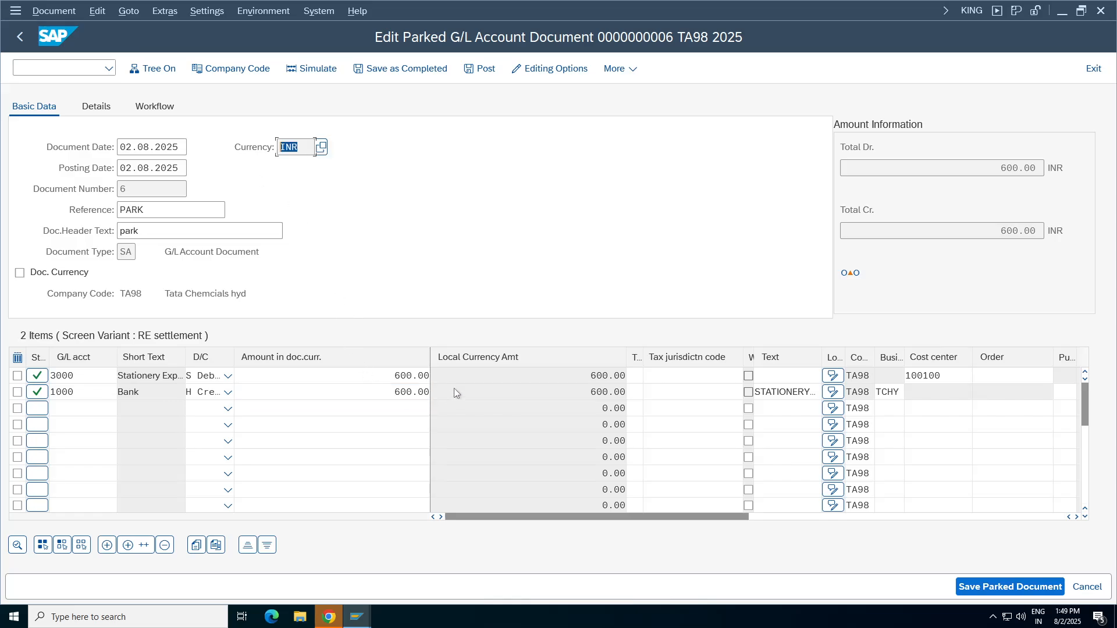
click(54, 12)
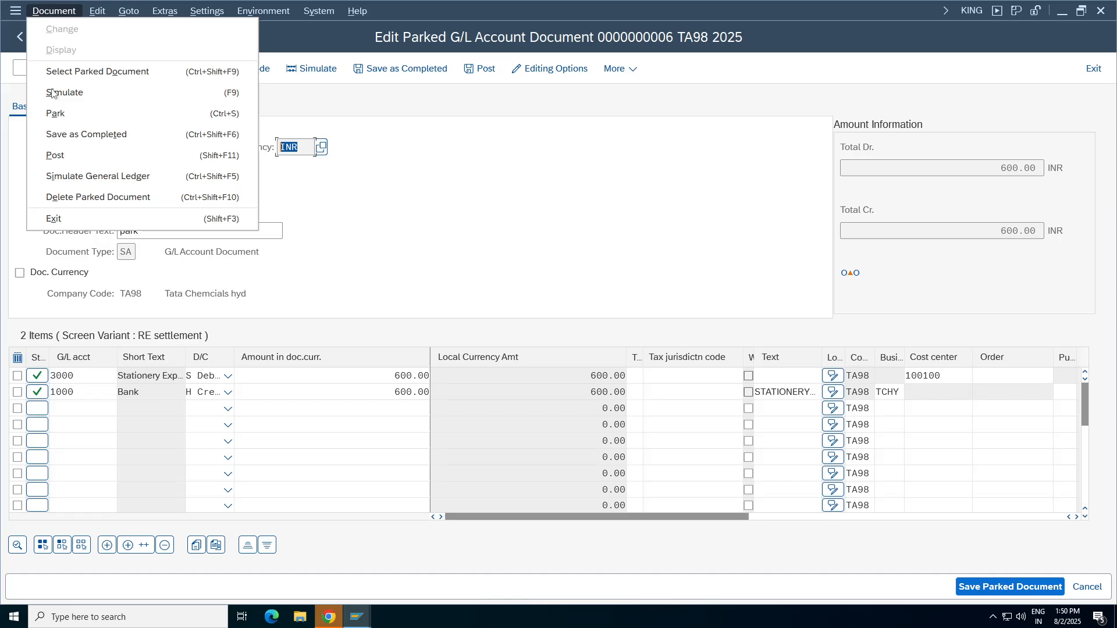
click(70, 158)
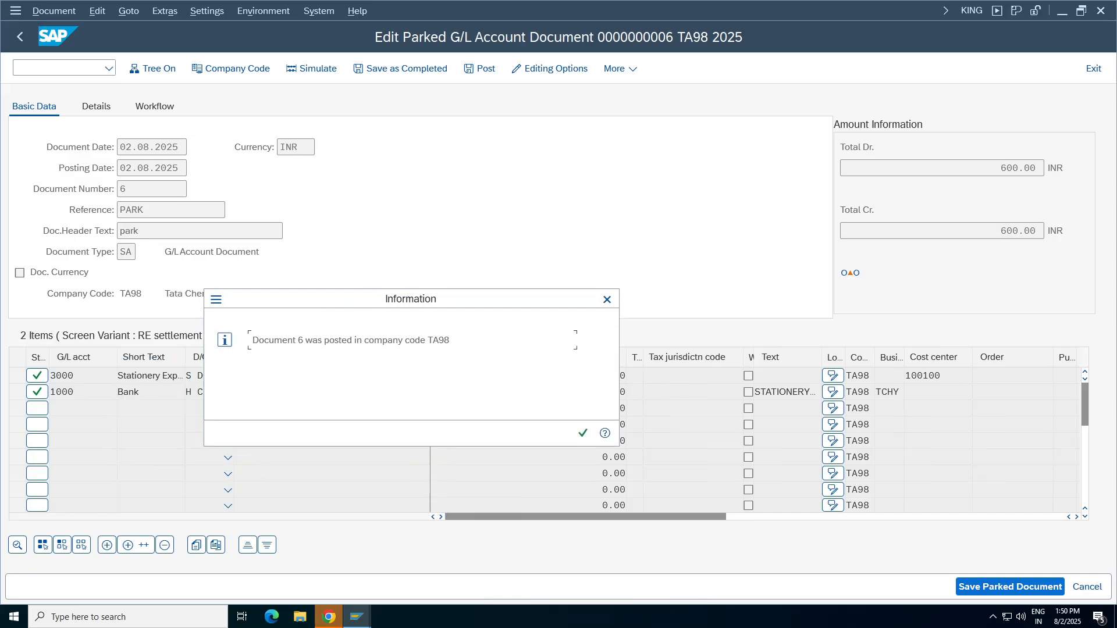
click(582, 434)
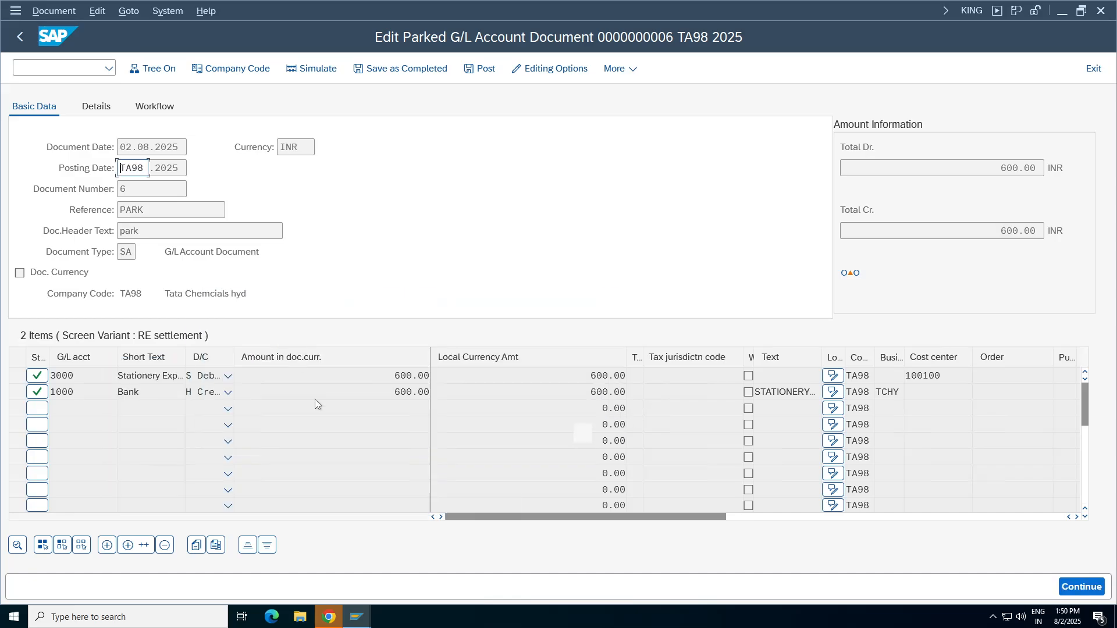
- Switch to the FBL3N session and rerun the parked items list for G/L account 1000 in company code TA98
mouse_move(356, 610)
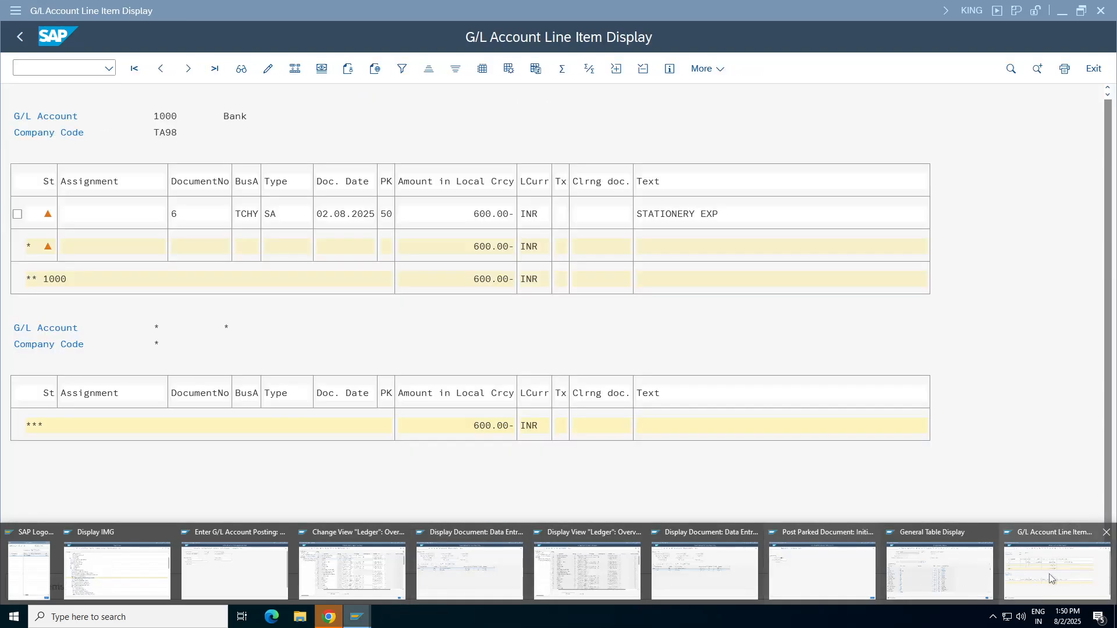
click(1024, 554)
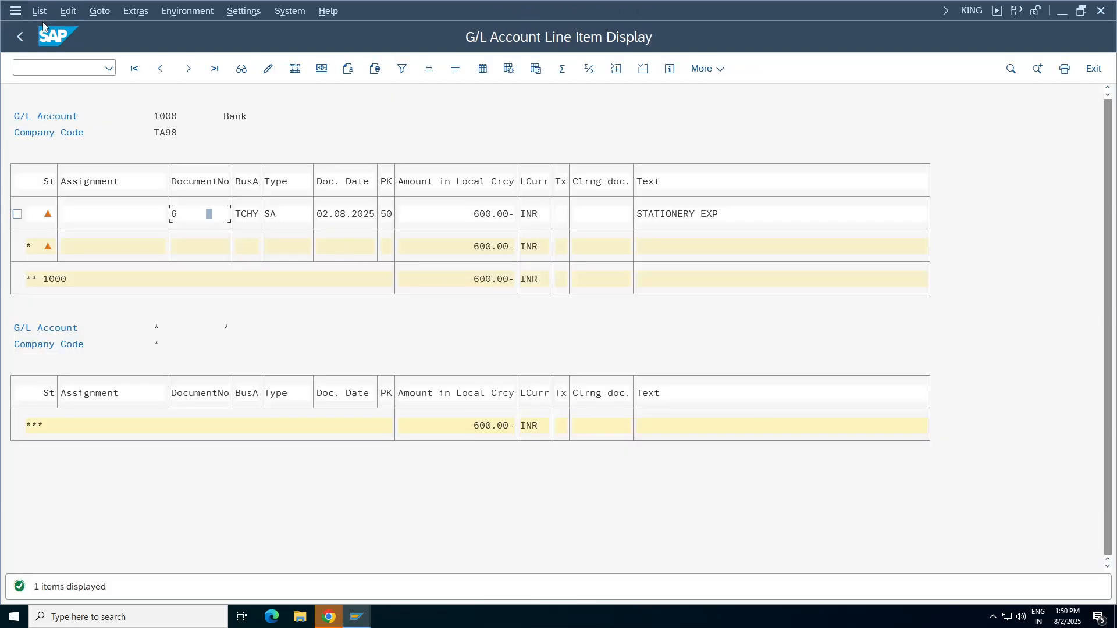
key(F3)
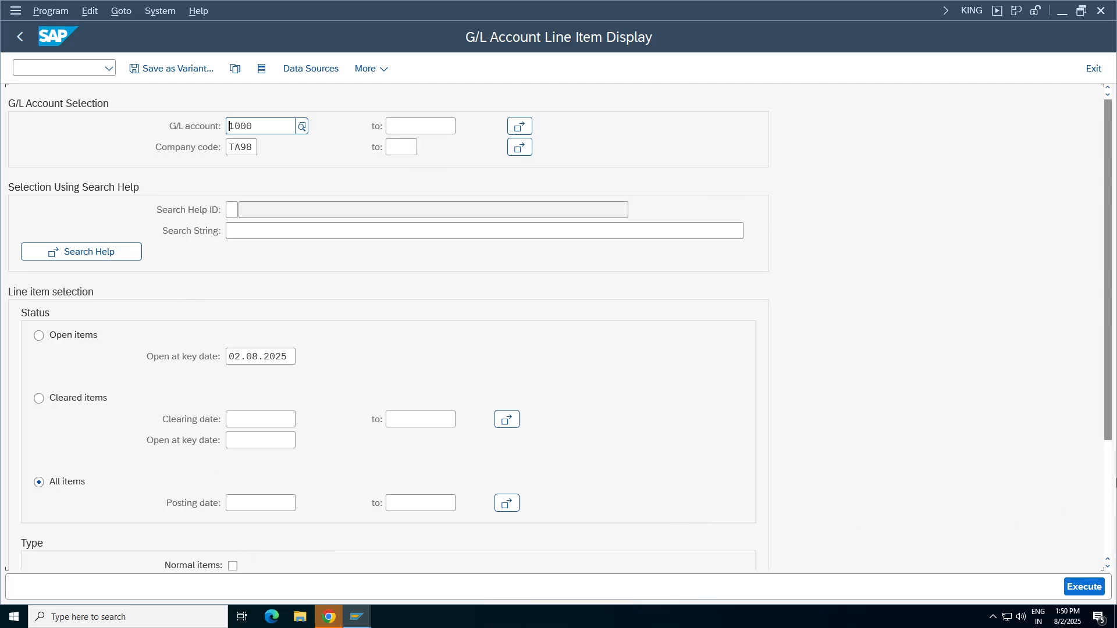
drag(1109, 425, 1108, 495)
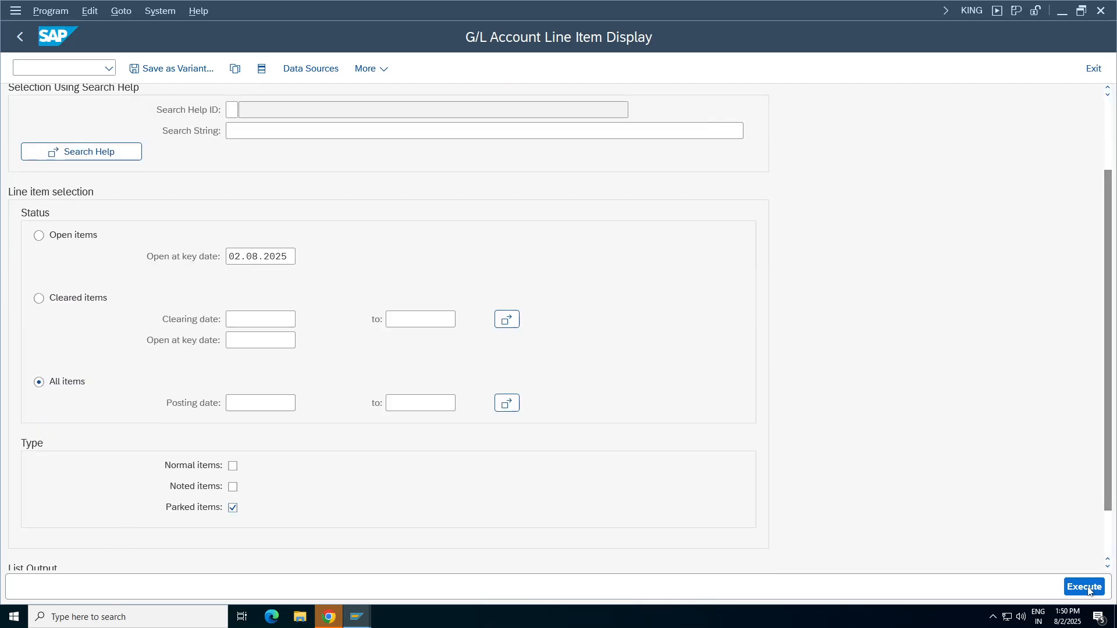
key(F8)
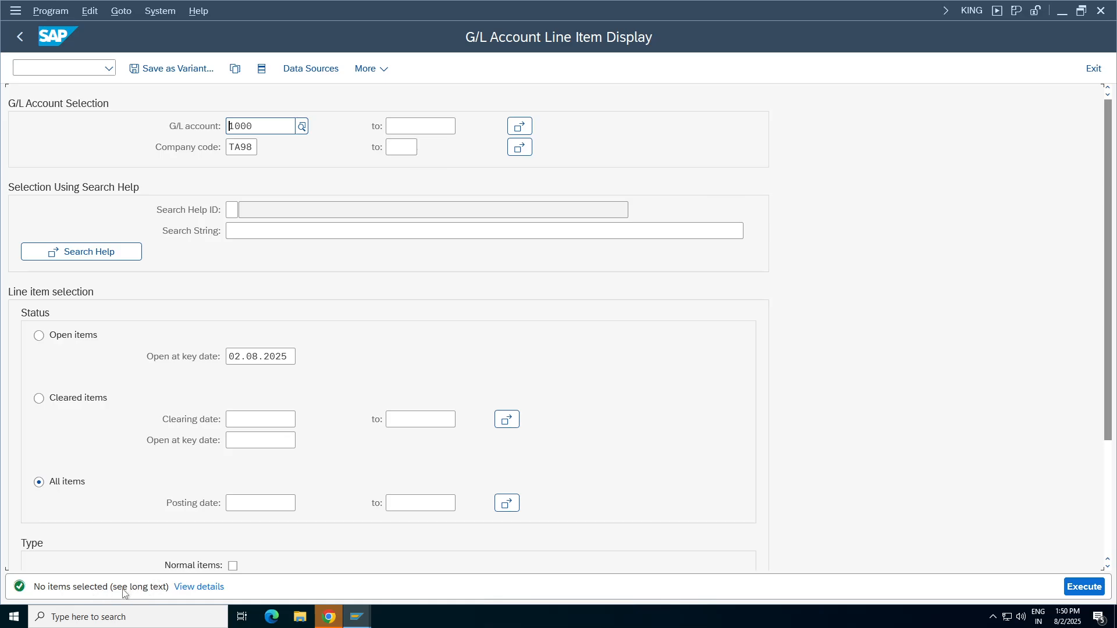
- Change the FBL3N item type from parked items to normal items and run the line item list
drag(1110, 444, 1110, 516)
click(233, 462)
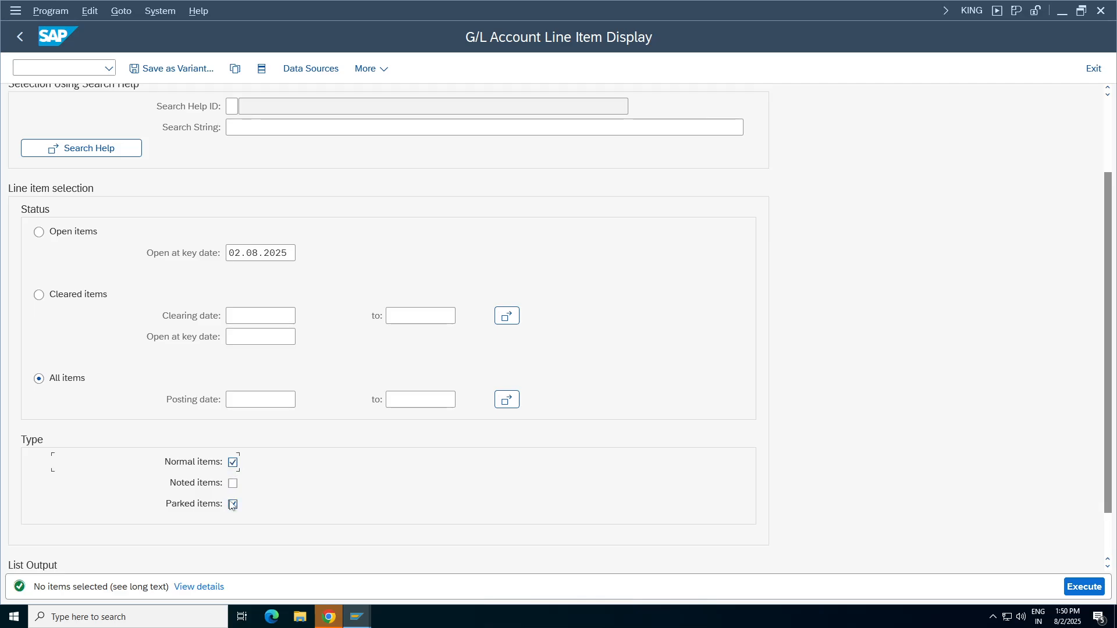
click(232, 504)
click(1069, 584)
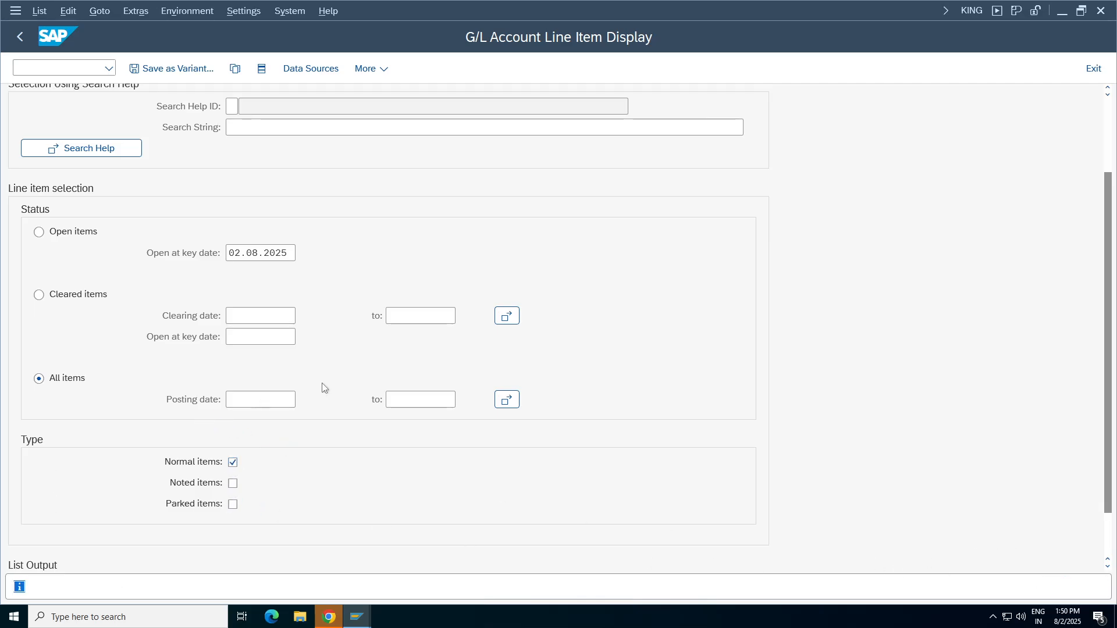
- Open the posted document from the line item list and examine its document header and data entry view
click(17, 295)
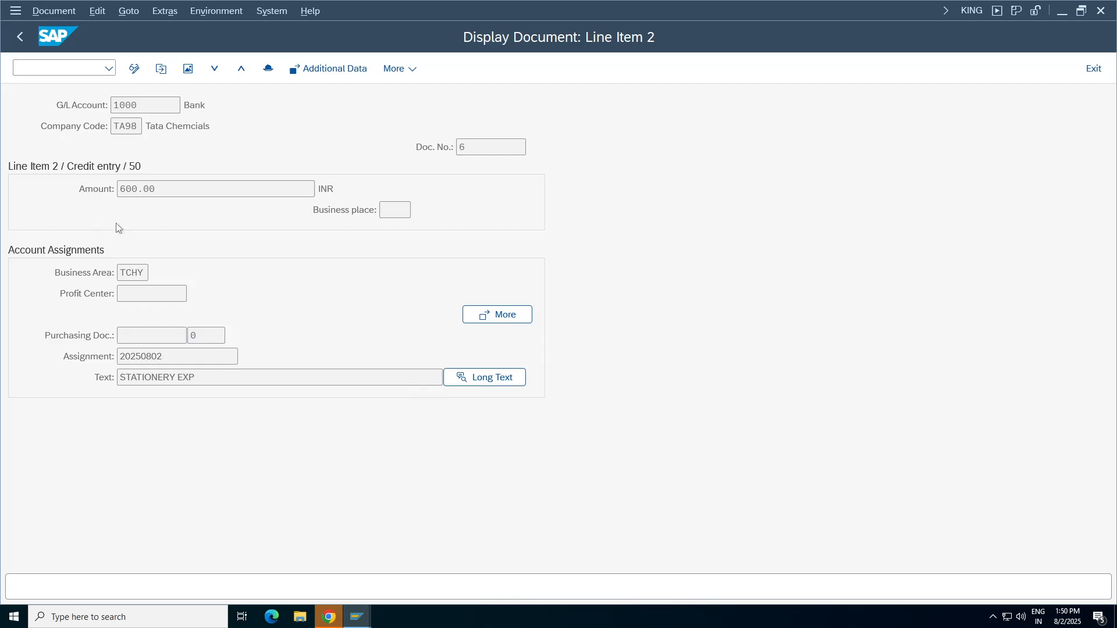
click(268, 68)
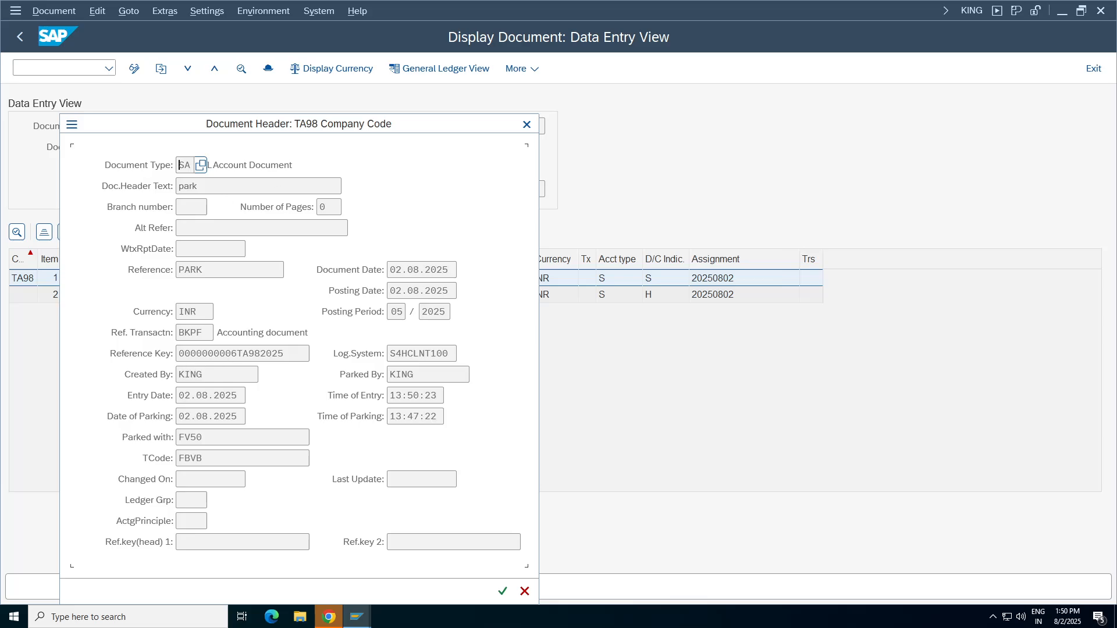
drag(230, 354, 243, 353)
click(526, 125)
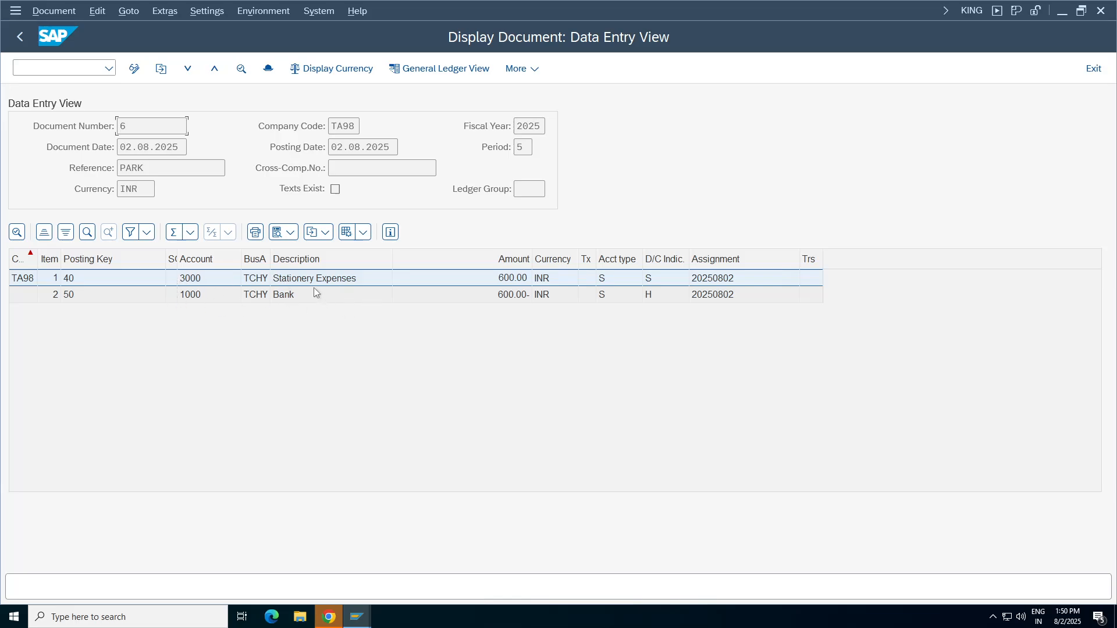
click(282, 280)
- Switch to the Google Sheets working notes and review the Park and Post section with its transaction codes
click(684, 7)
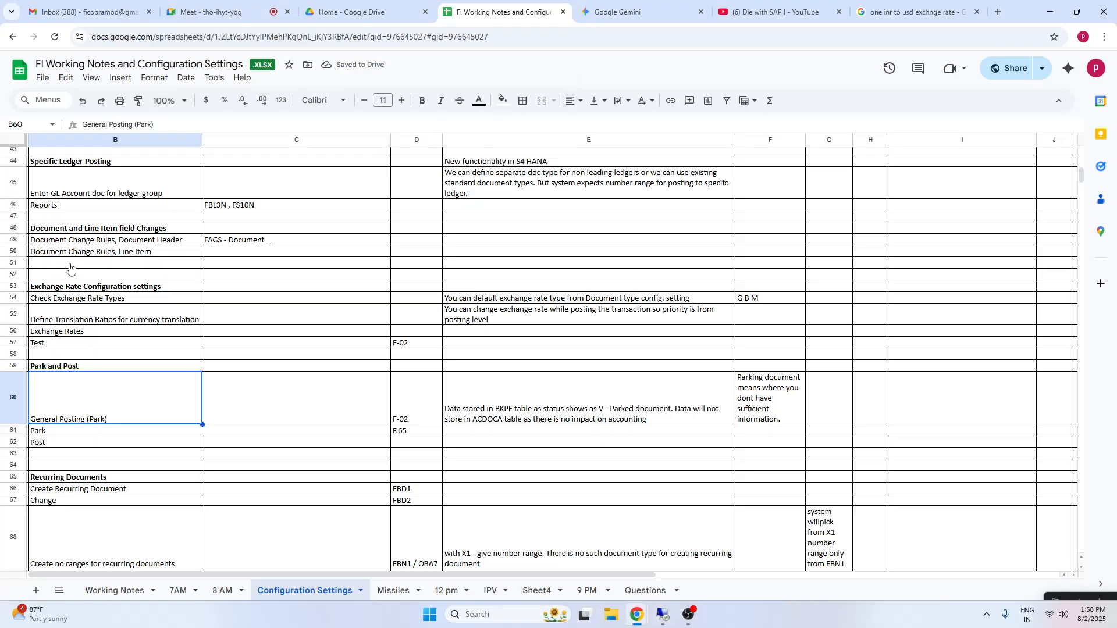
click(114, 454)
drag(68, 371, 792, 449)
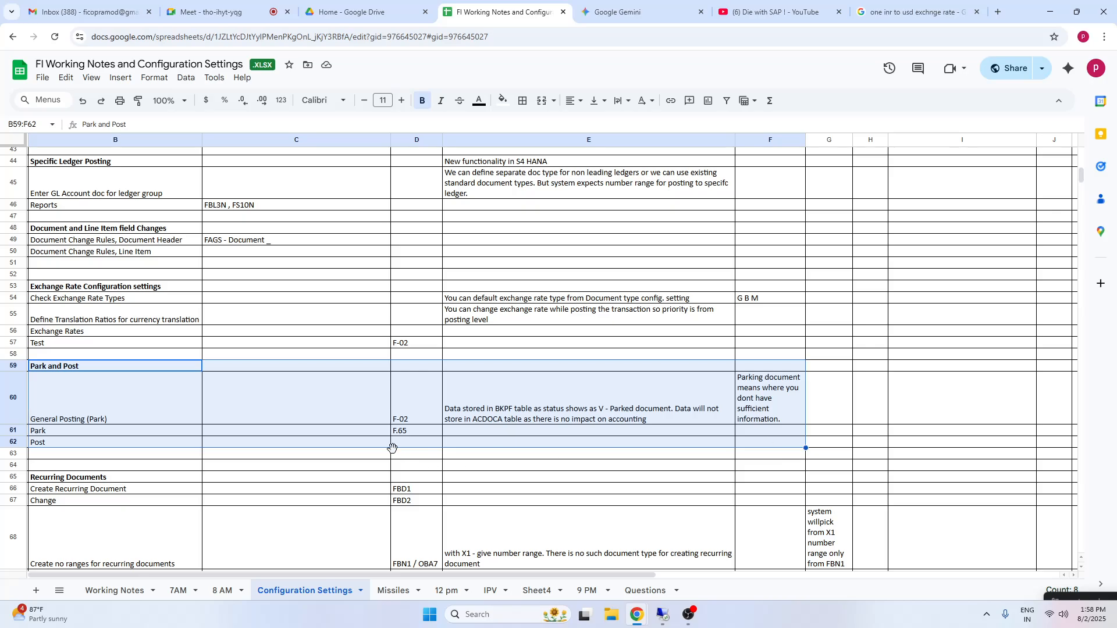
click(413, 407)
key(Down)
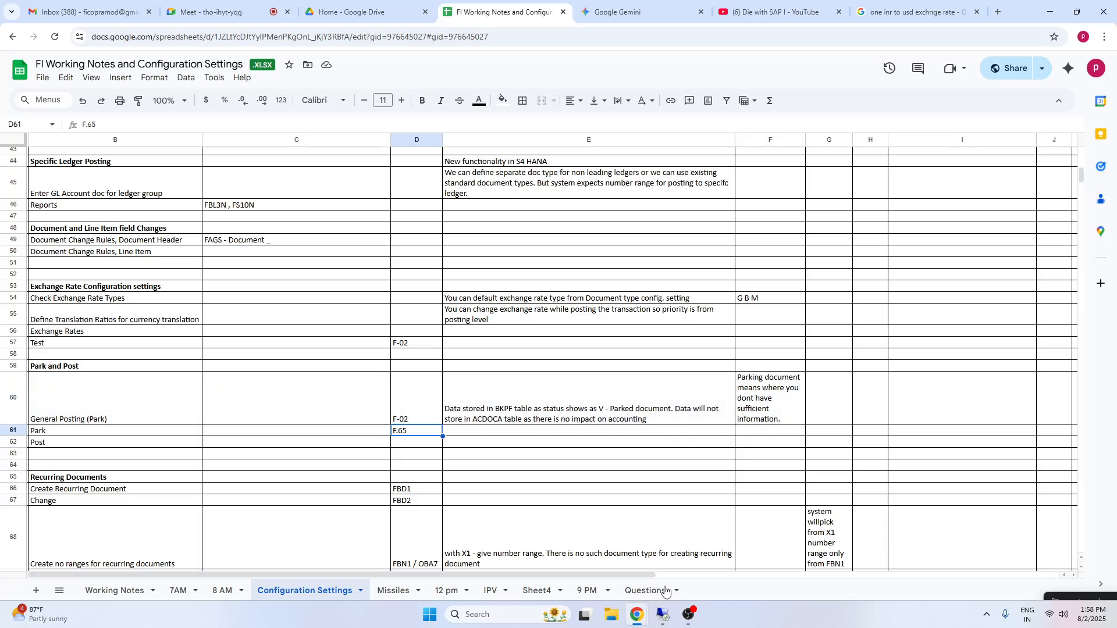
- Return to SAP, leave the displayed document, and exit the Post Parked Document session to the SAP Easy Access menu
click(668, 623)
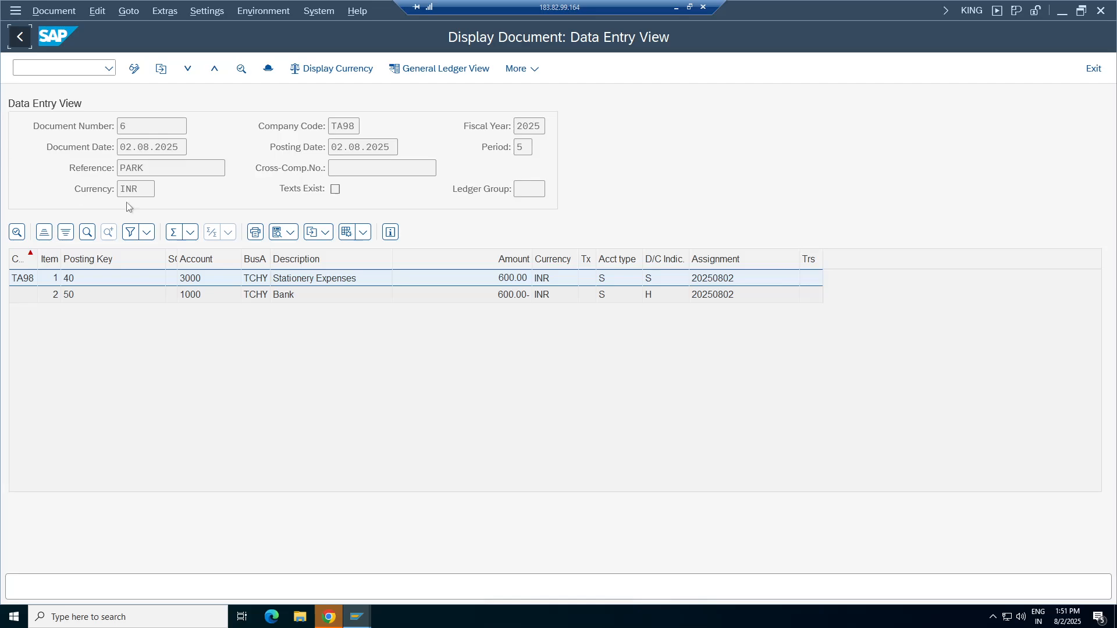
click(20, 42)
click(21, 38)
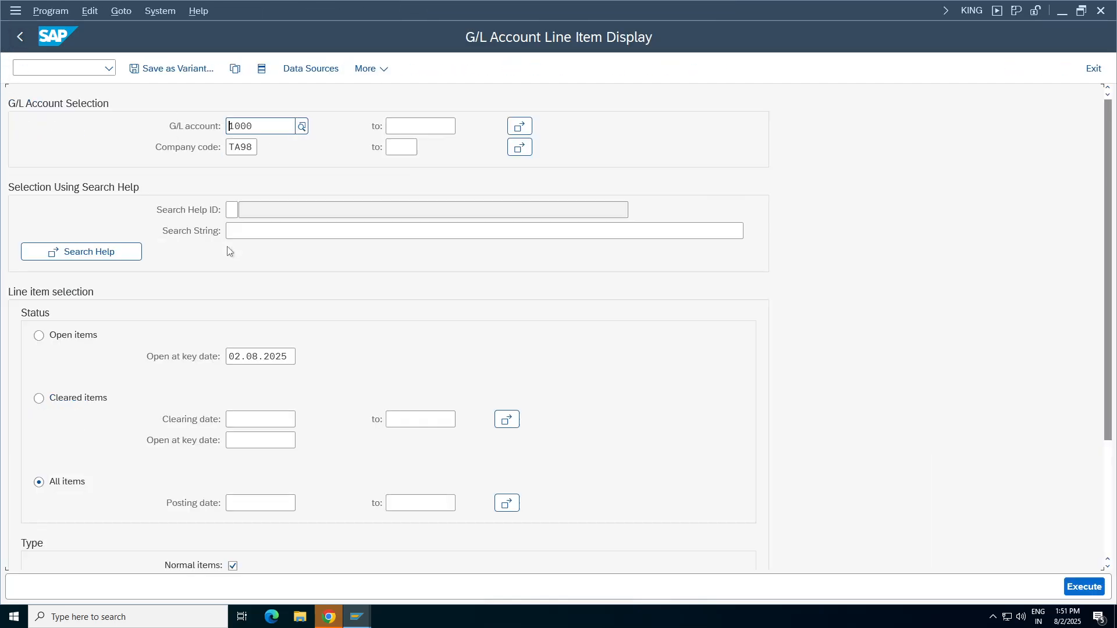
click(357, 617)
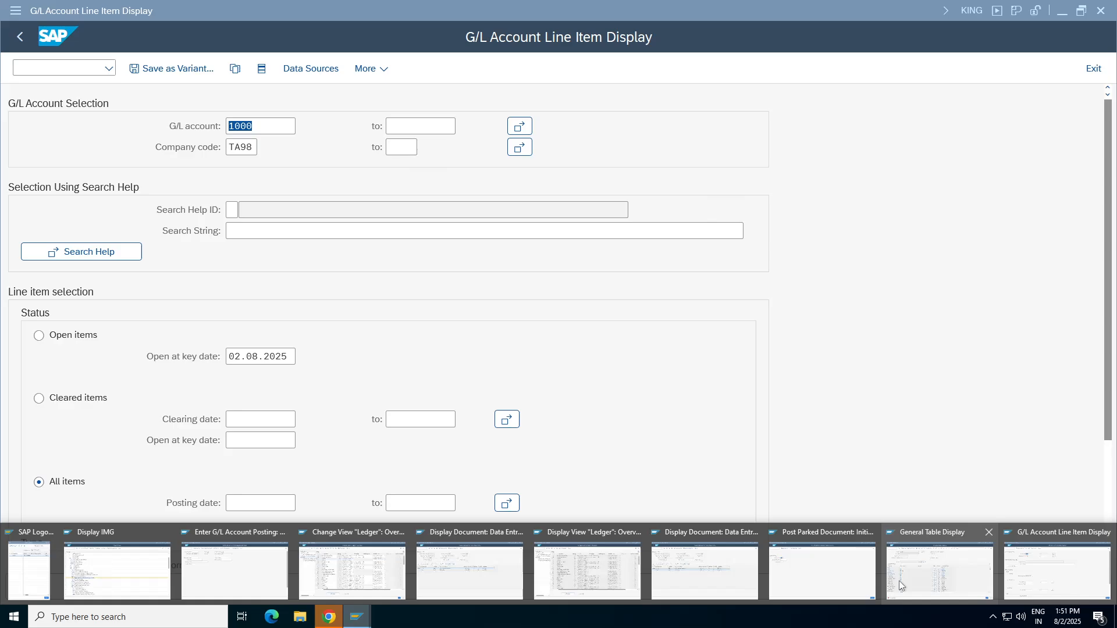
click(833, 597)
click(17, 39)
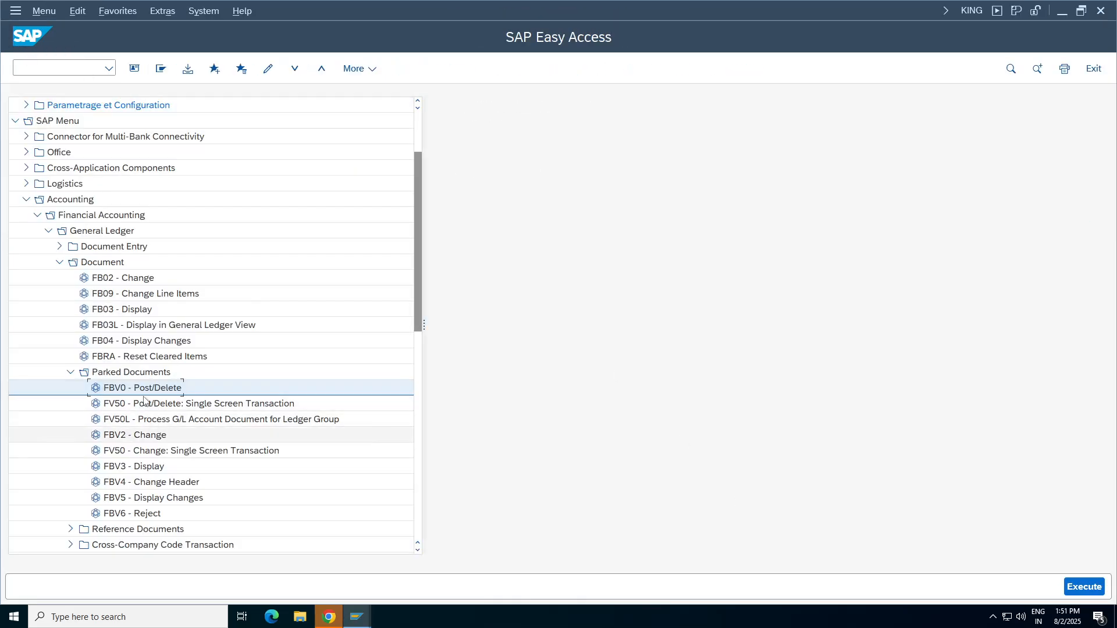
- Start FBV3 - Display from the Parked Documents folder and display document 6 of company code TA98
click(138, 438)
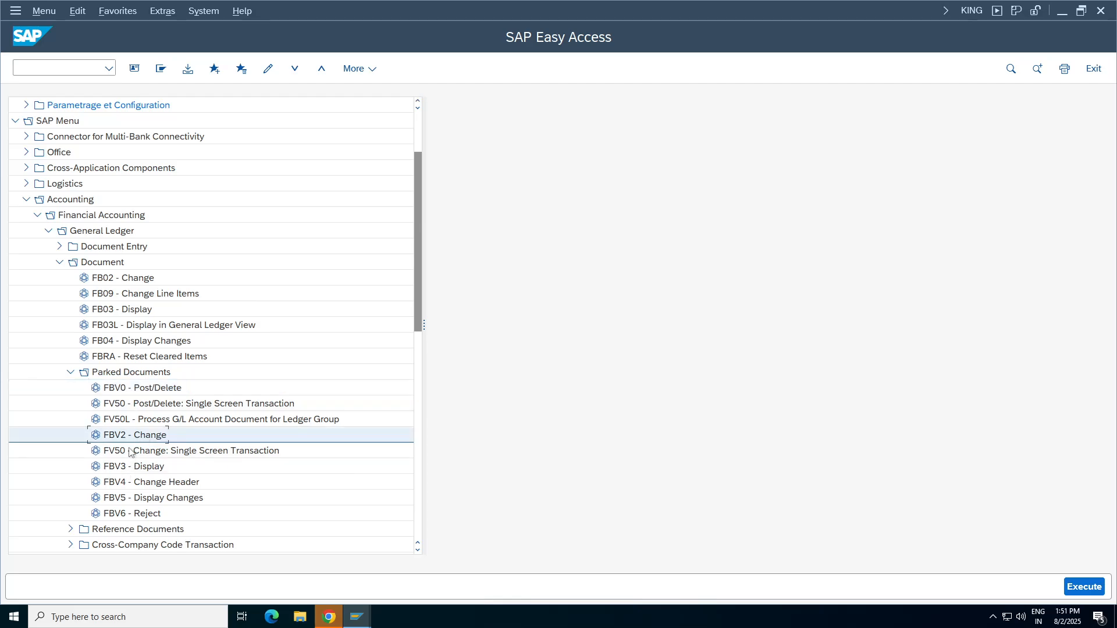
click(145, 469)
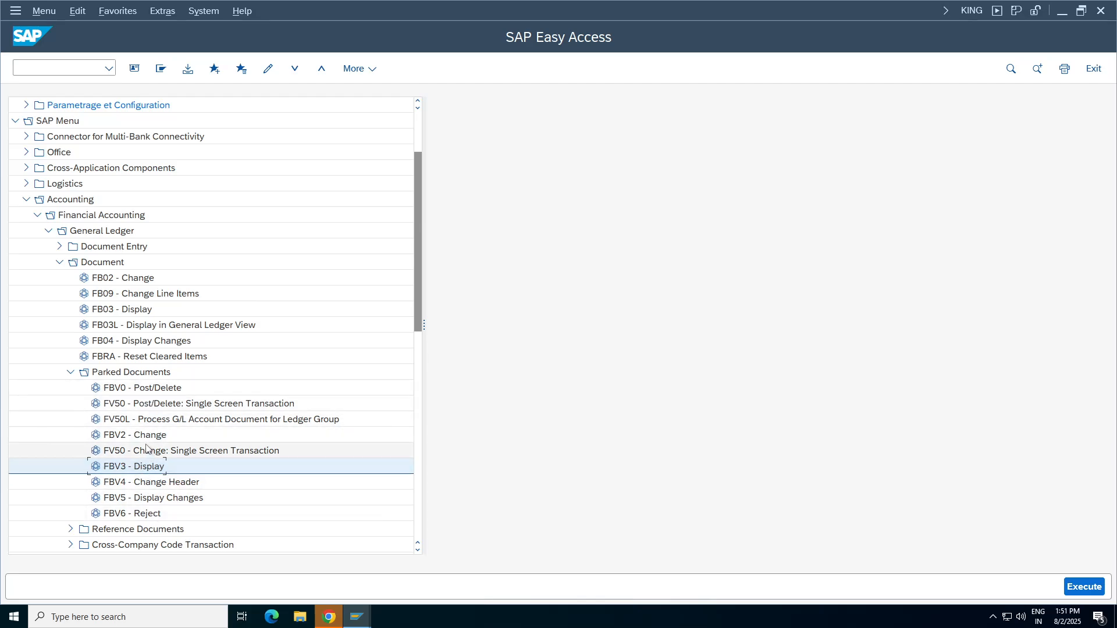
double_click(154, 472)
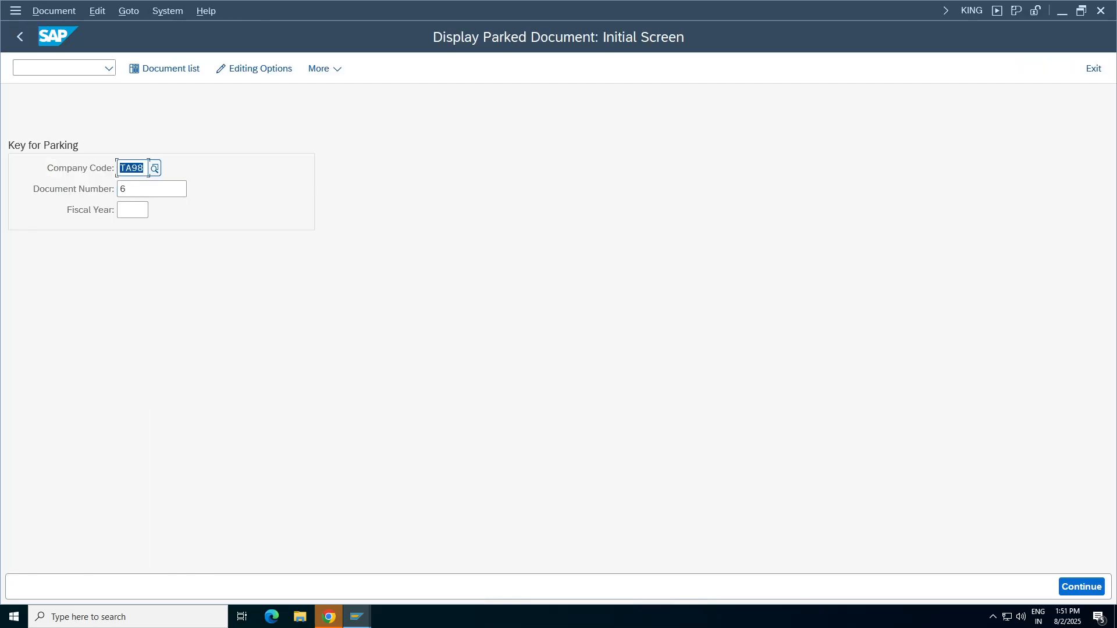
click(150, 189)
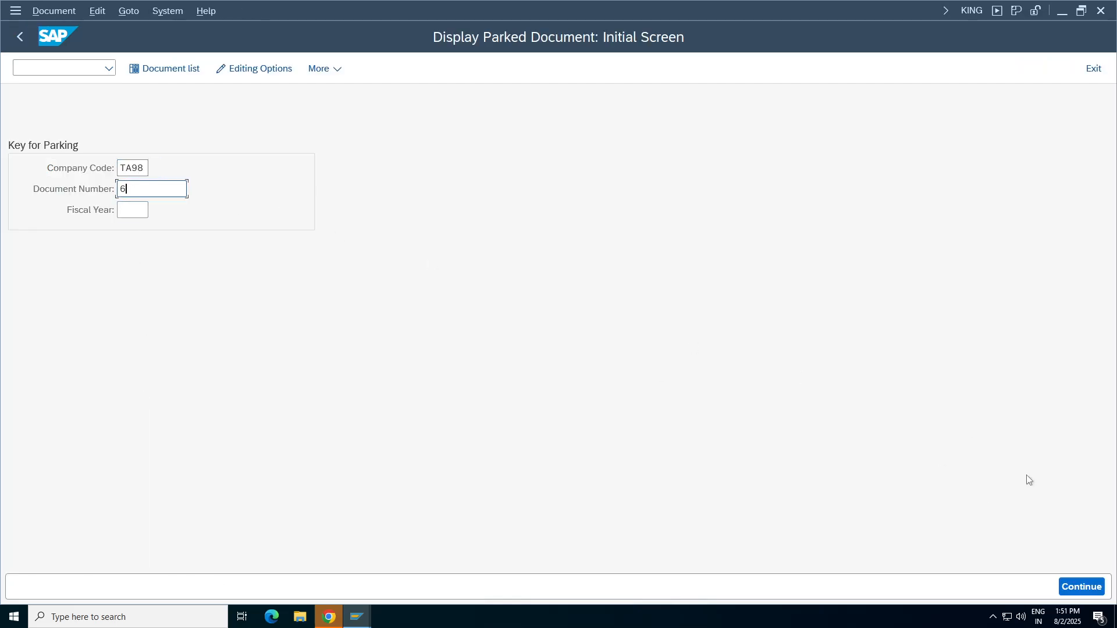
click(1080, 593)
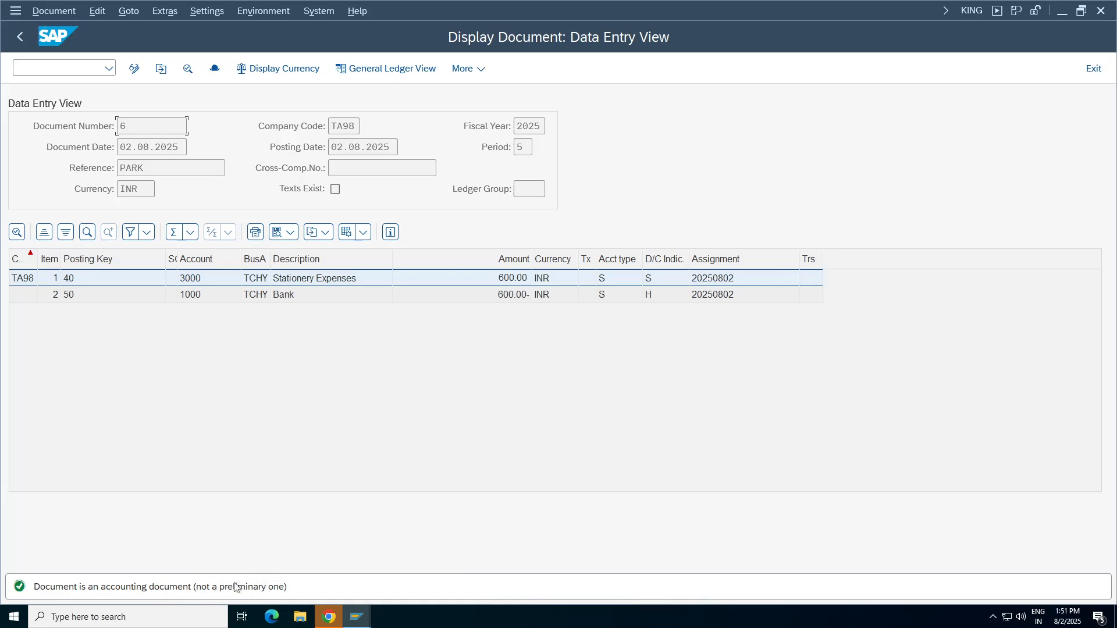
- Leave the parked document display for the SAP Easy Access menu and collapse the General Ledger Document folder
click(20, 36)
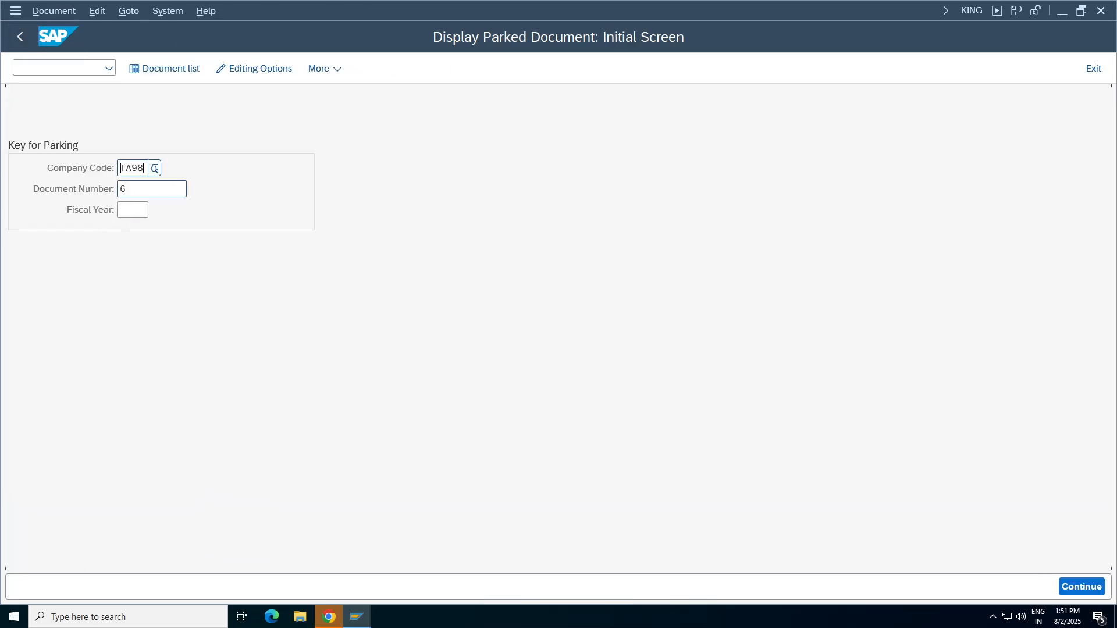
click(20, 36)
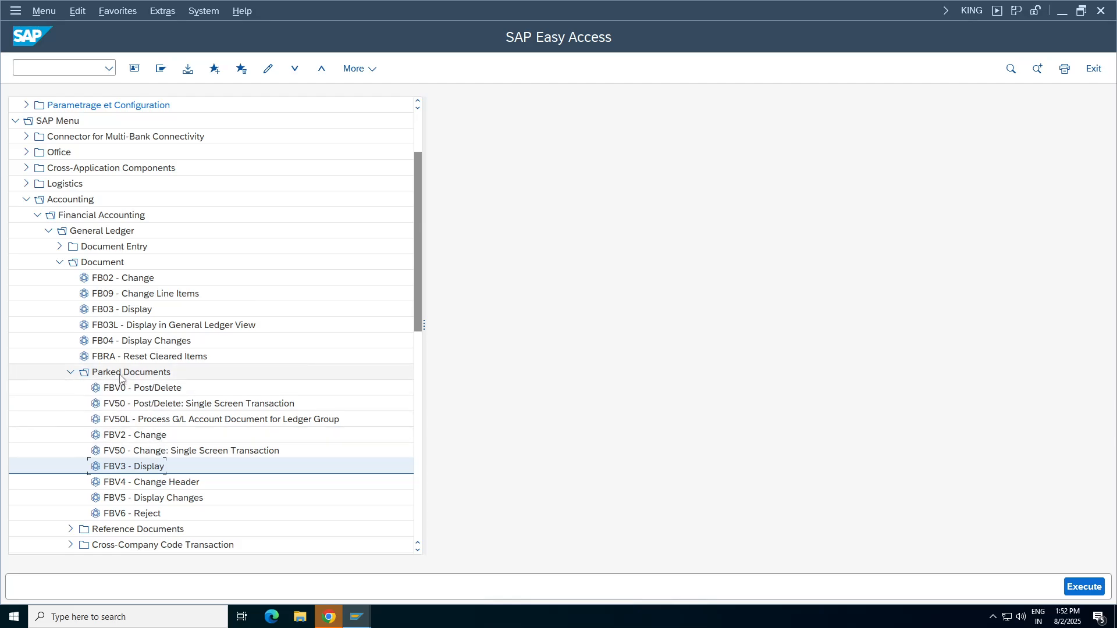
click(137, 372)
click(58, 262)
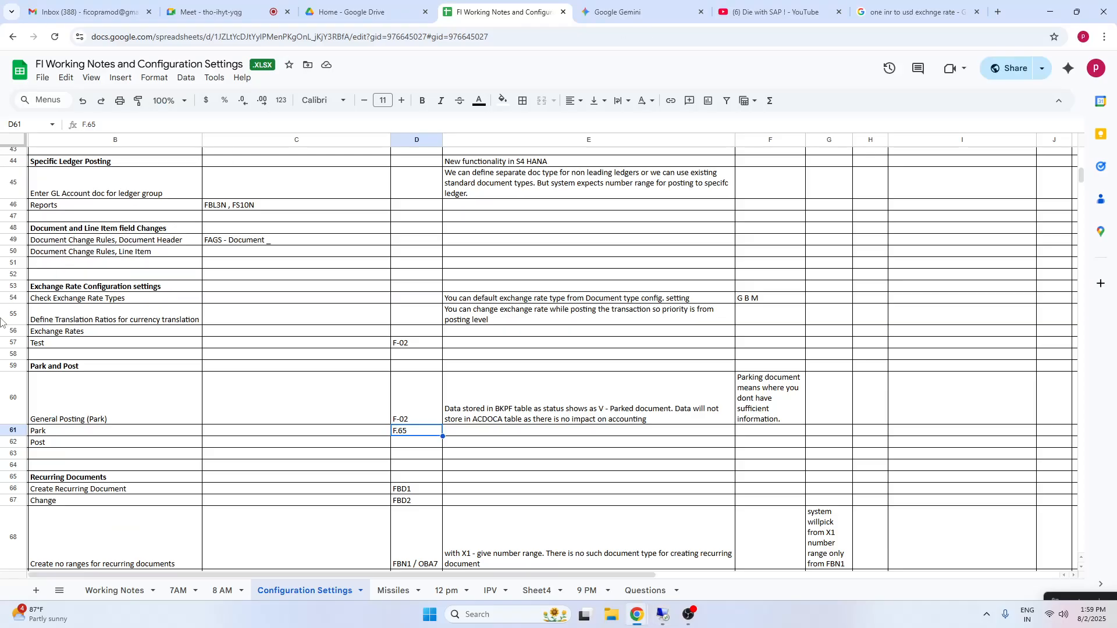
- Highlight the Park and Post section, rows 59 to 62, in the Configuration Settings sheet to review it
click(85, 453)
click(55, 366)
shift+click(927, 401)
shift+click(762, 437)
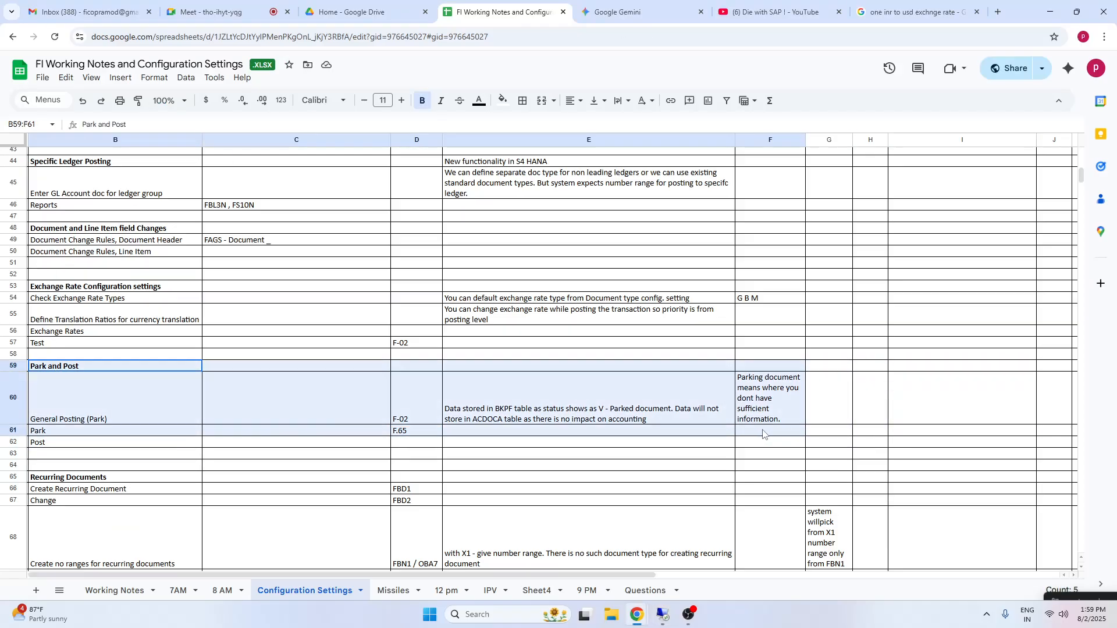
drag(762, 437, 763, 444)
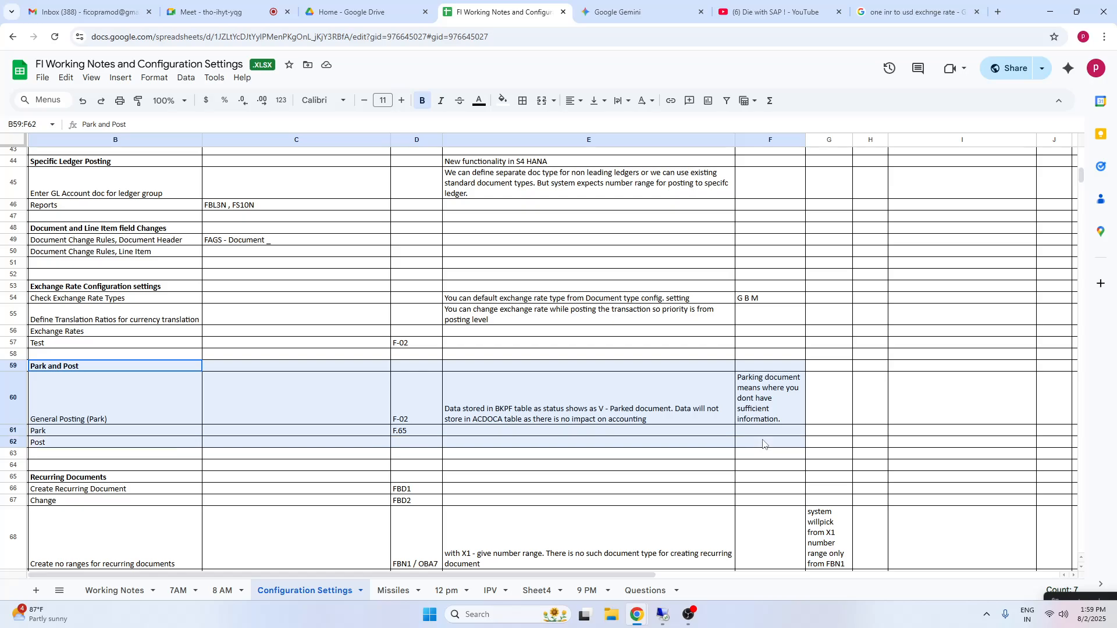
- Look through the notes from Recurring Documents down to the Validation and Substitution sections
click(50, 479)
click(61, 503)
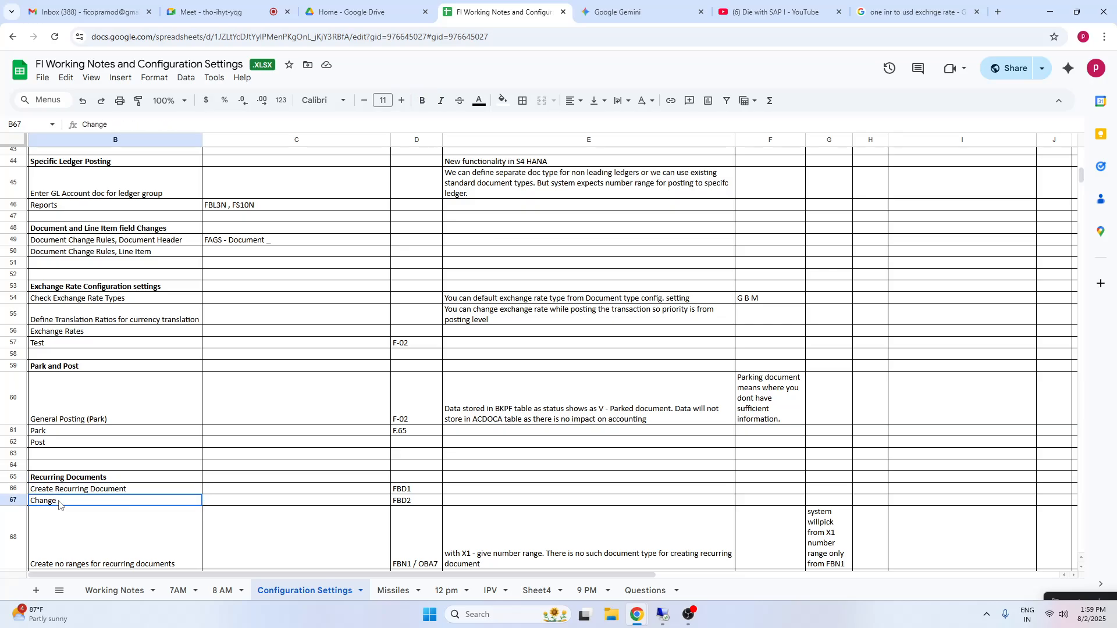
key(Down)
key(Down)
key(Down)
key(Down)
key(Down)
key(Down)
key(Down)
key(Down)
key(Down)
key(Down)
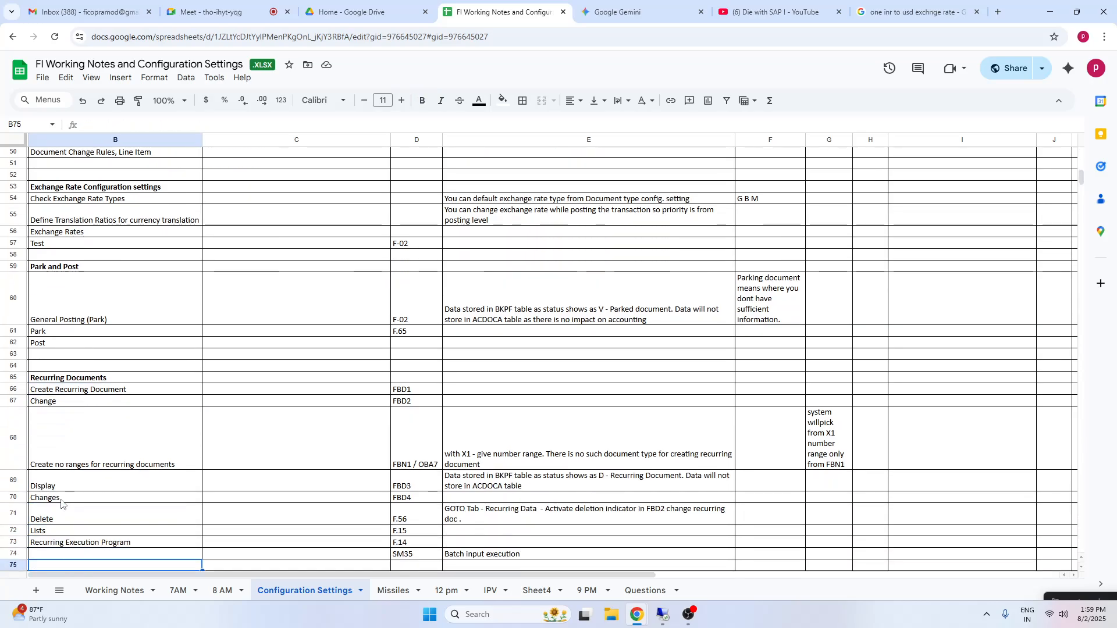
key(Down)
key(Down)
key(Down)
key(Down)
key(Down)
key(Down)
key(Down)
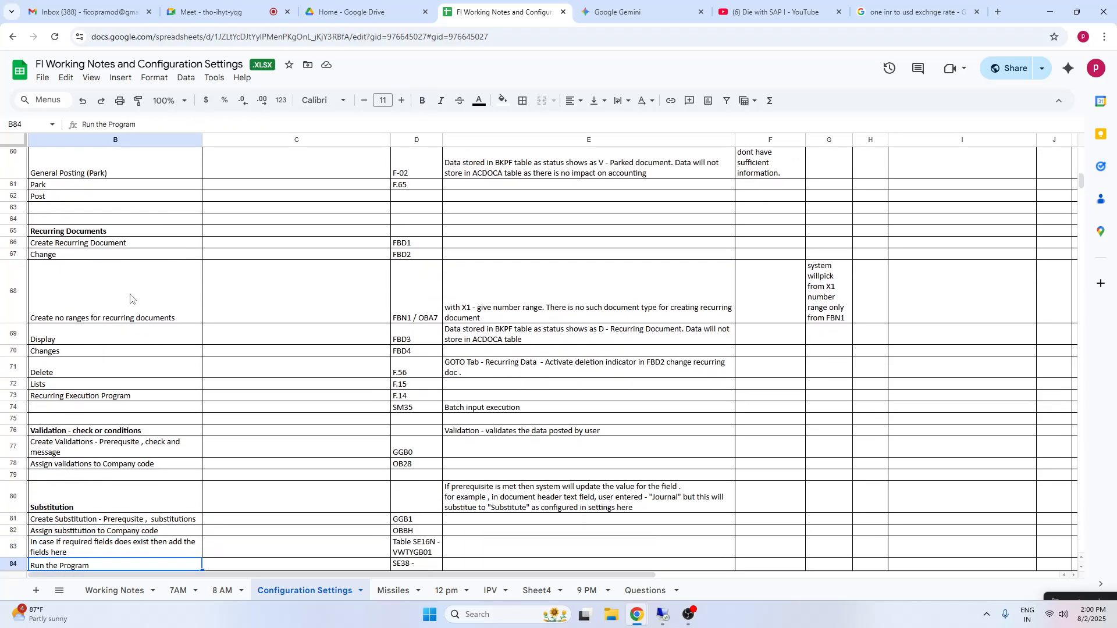
- Highlight the Recurring Documents section, rows 65 to 73, and check the transaction code for creating a recurring document
click(52, 233)
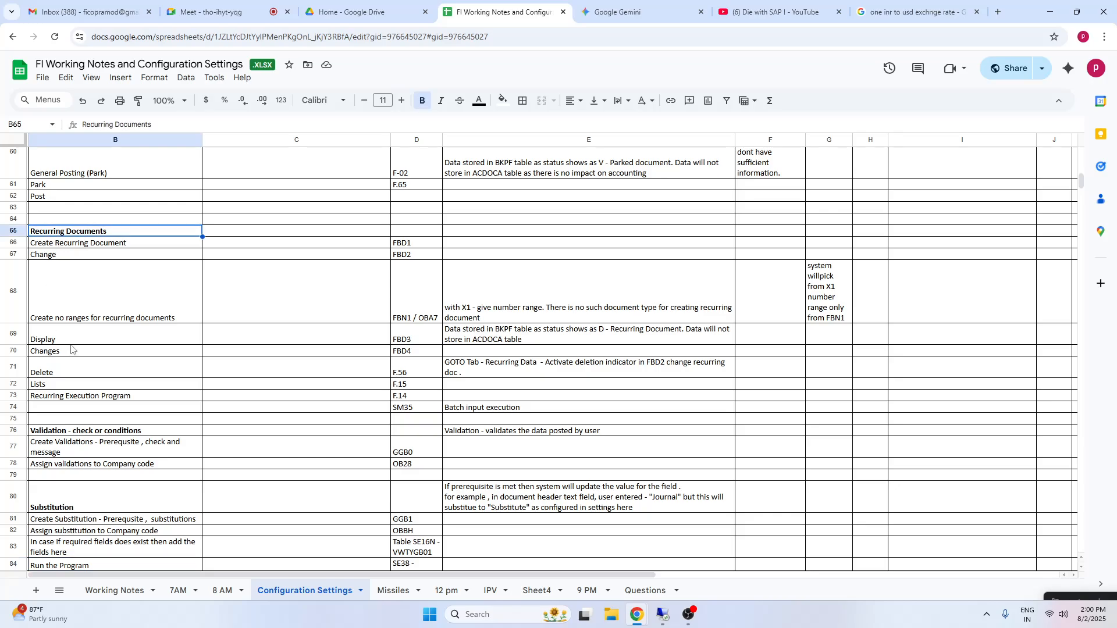
click(67, 314)
drag(80, 232, 837, 395)
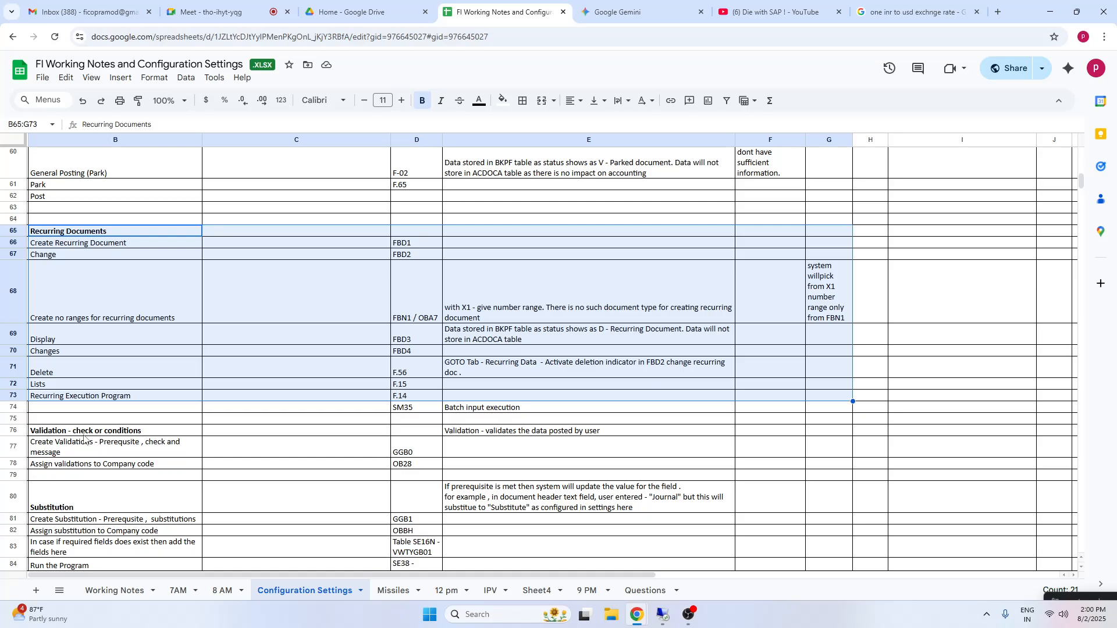
click(142, 331)
click(123, 219)
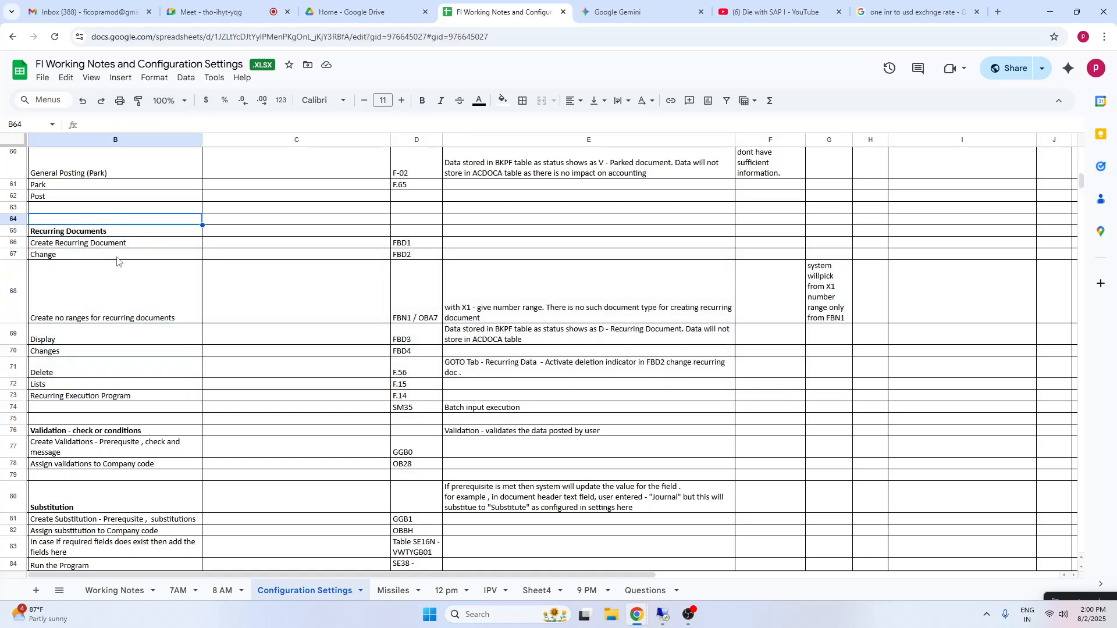
click(119, 232)
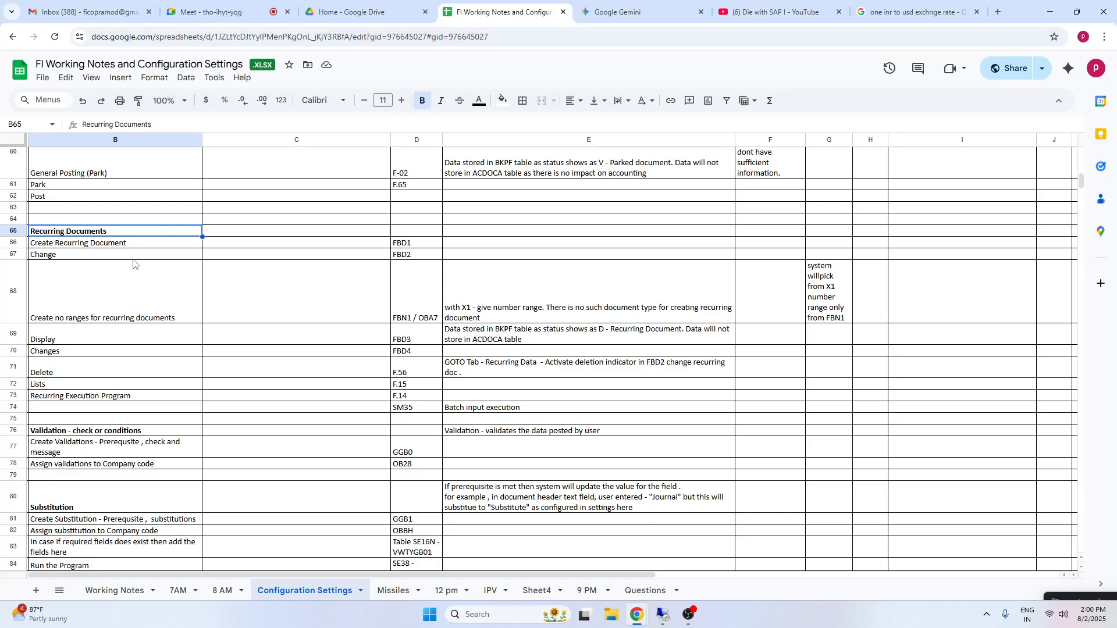
click(75, 309)
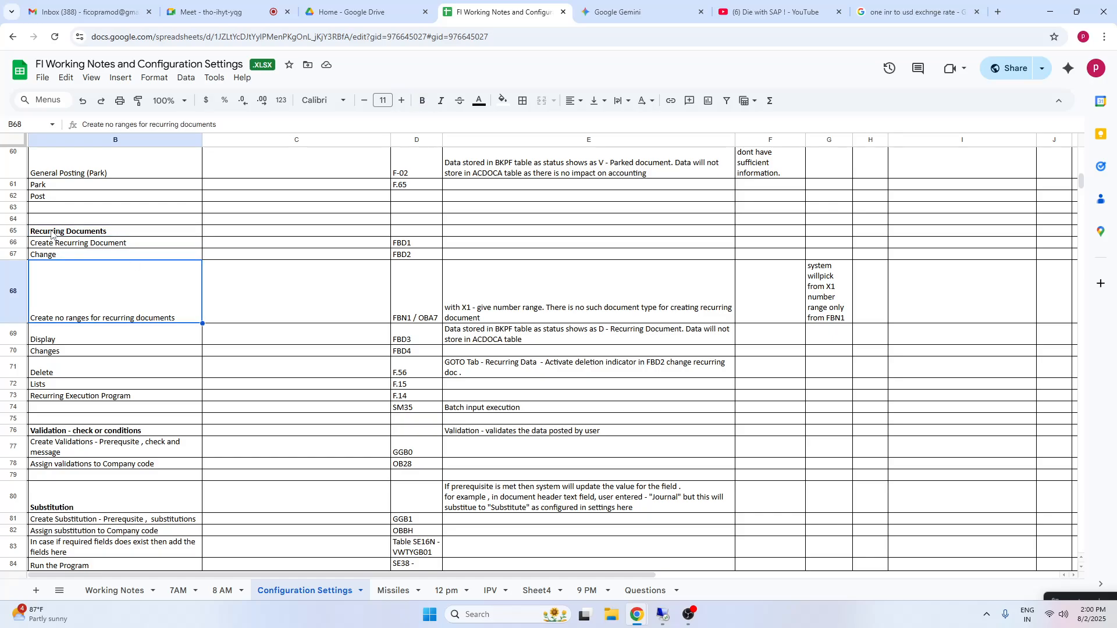
drag(53, 231, 837, 399)
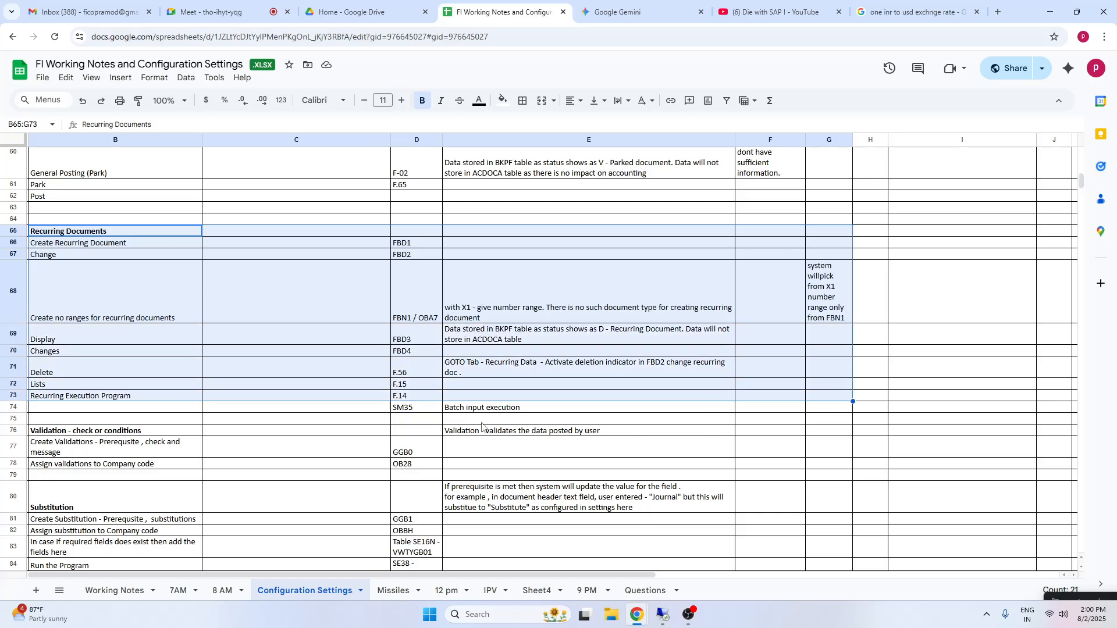
click(660, 616)
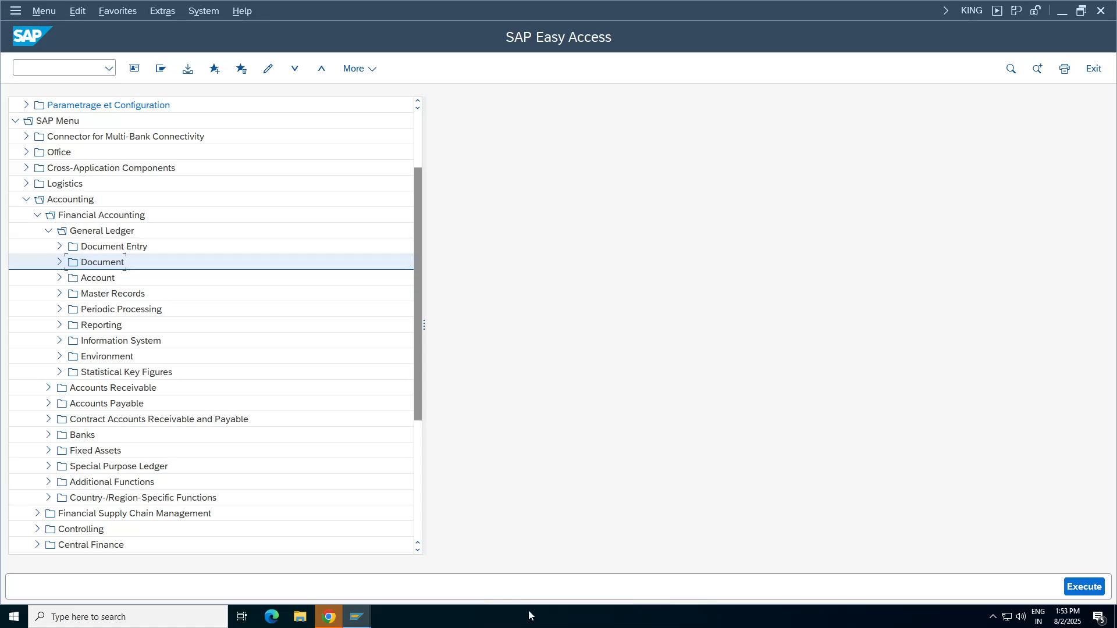
click(675, 7)
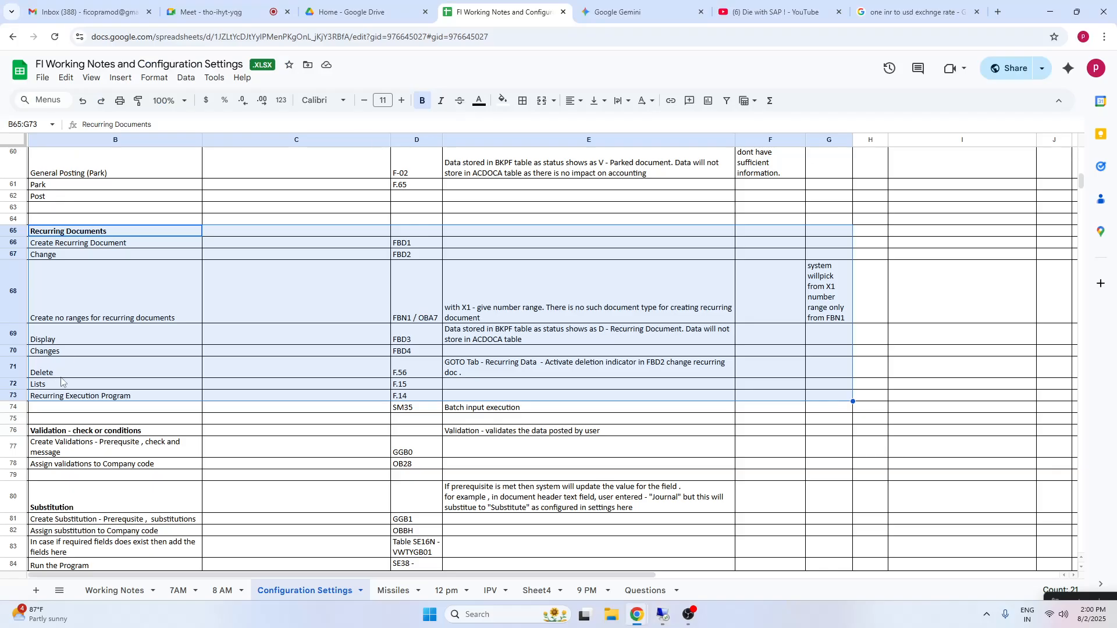
click(150, 247)
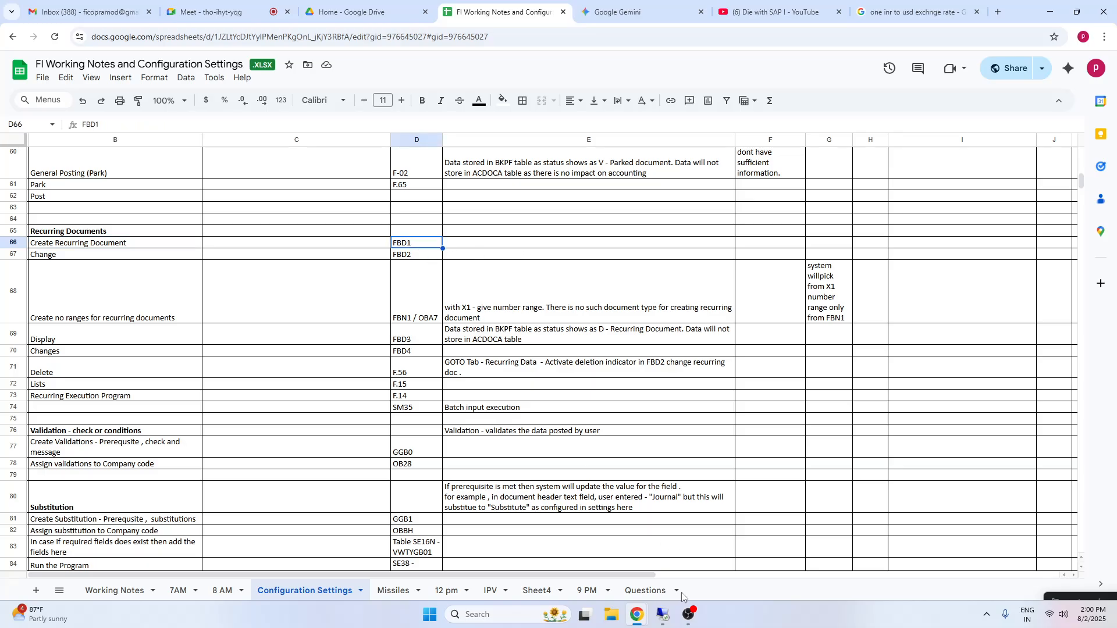
- Switch to SAP and start FBD1 - Recurring Document from the Reference Documents folder under General Ledger Document Entry
click(661, 615)
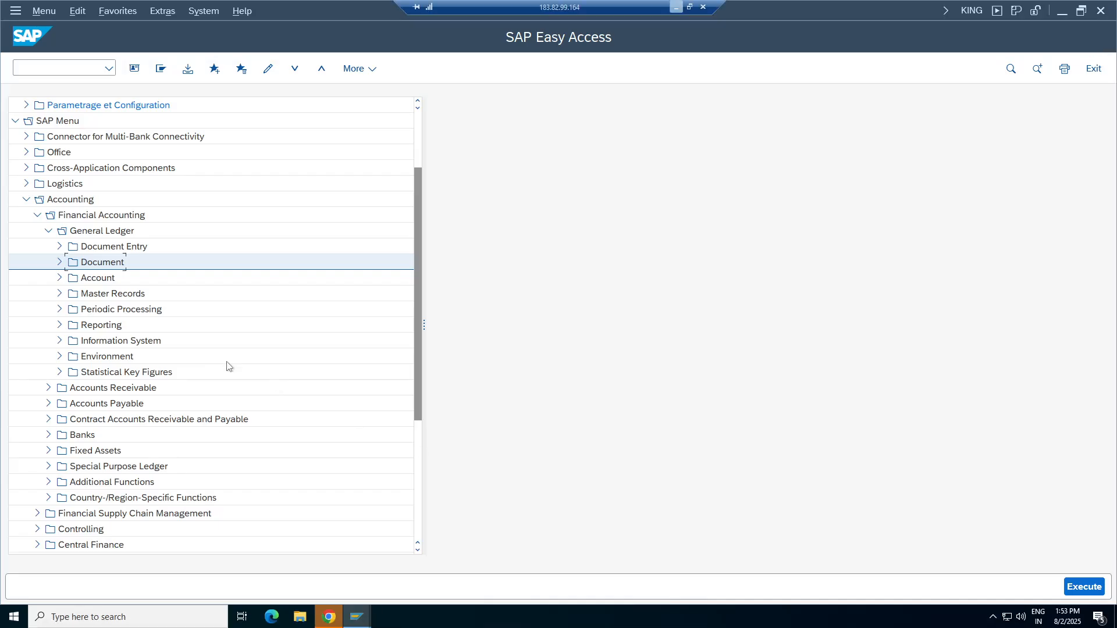
click(59, 247)
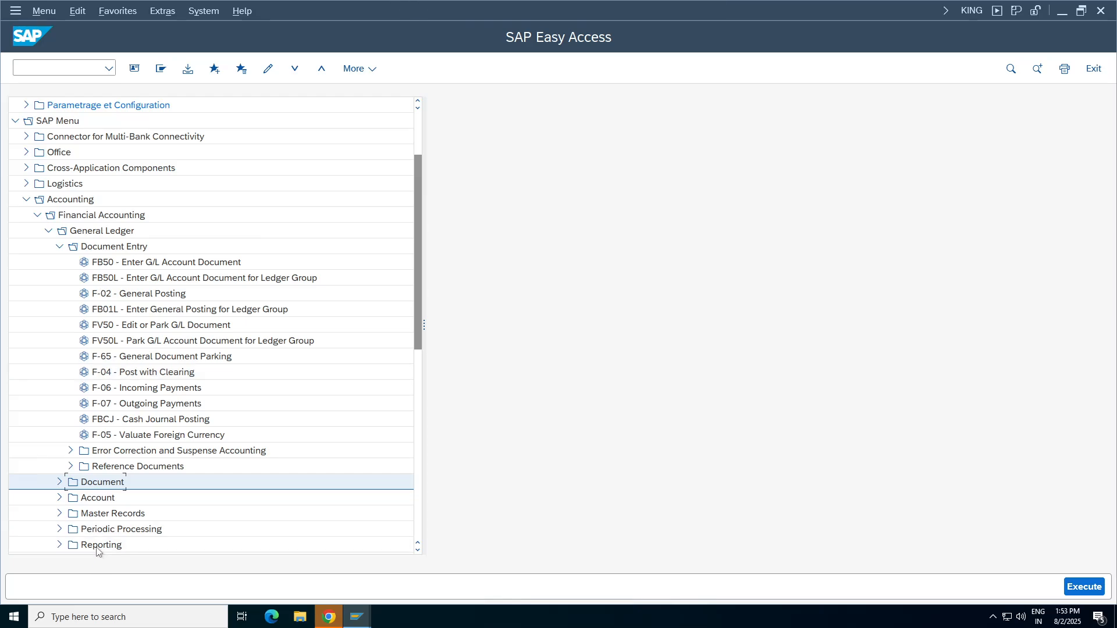
click(71, 466)
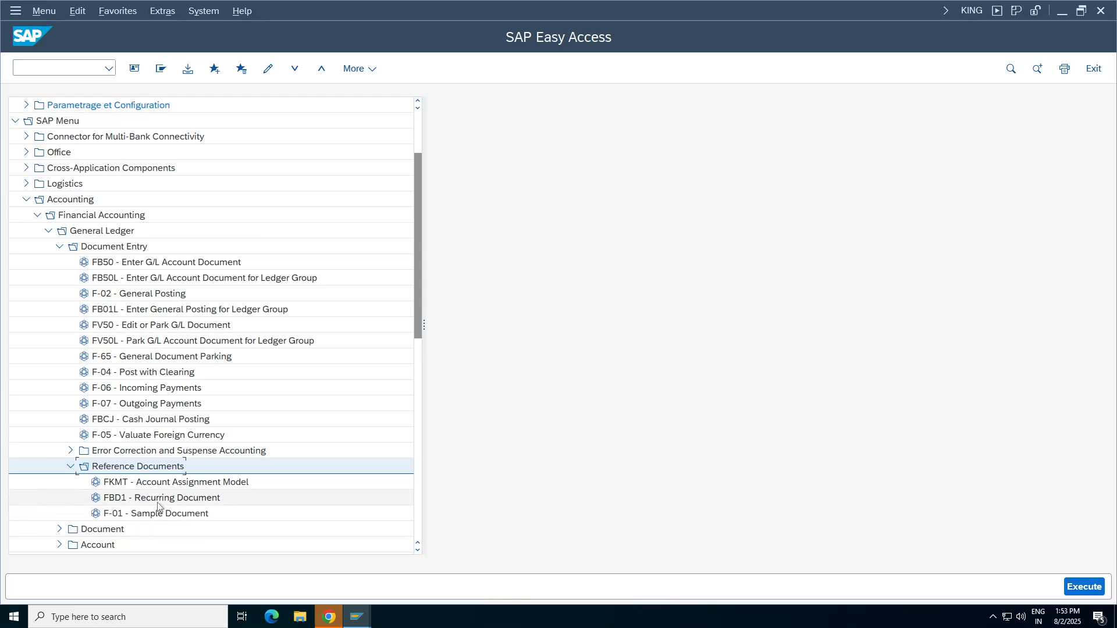
click(118, 499)
double_click(117, 499)
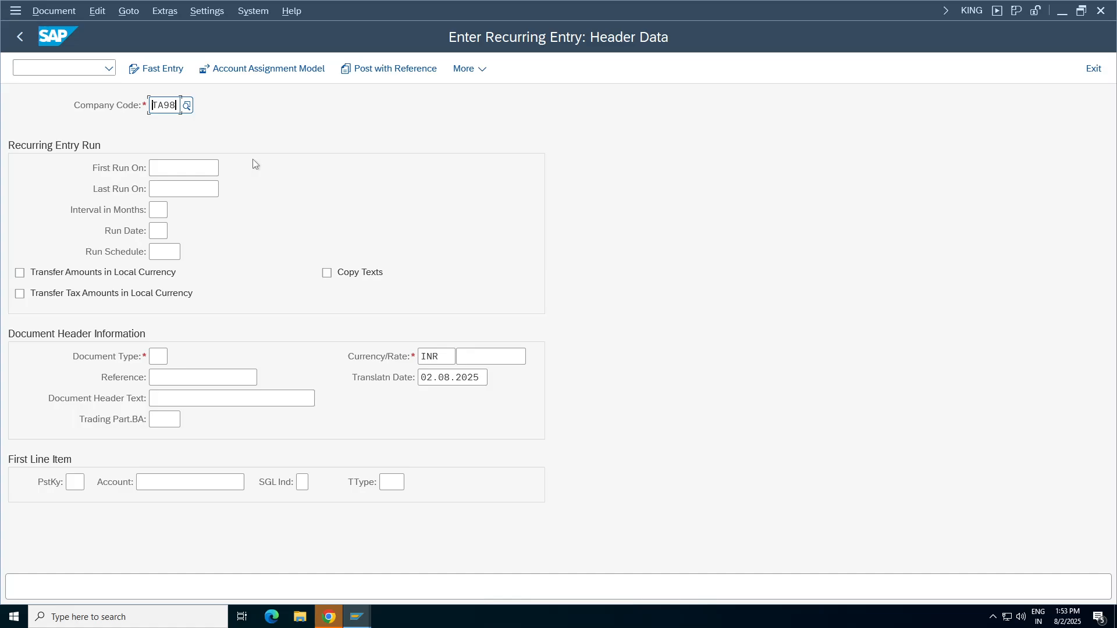
- Set the recurring entry's first run to 01.04.2025 and its last run to 31.03.2026
click(184, 170)
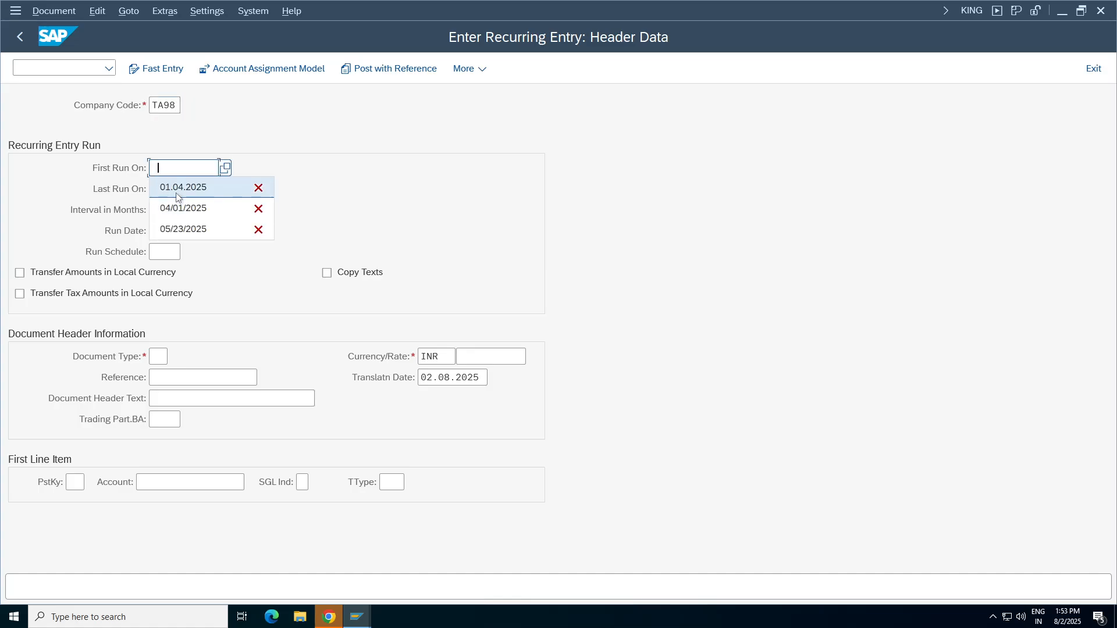
click(156, 165)
click(172, 133)
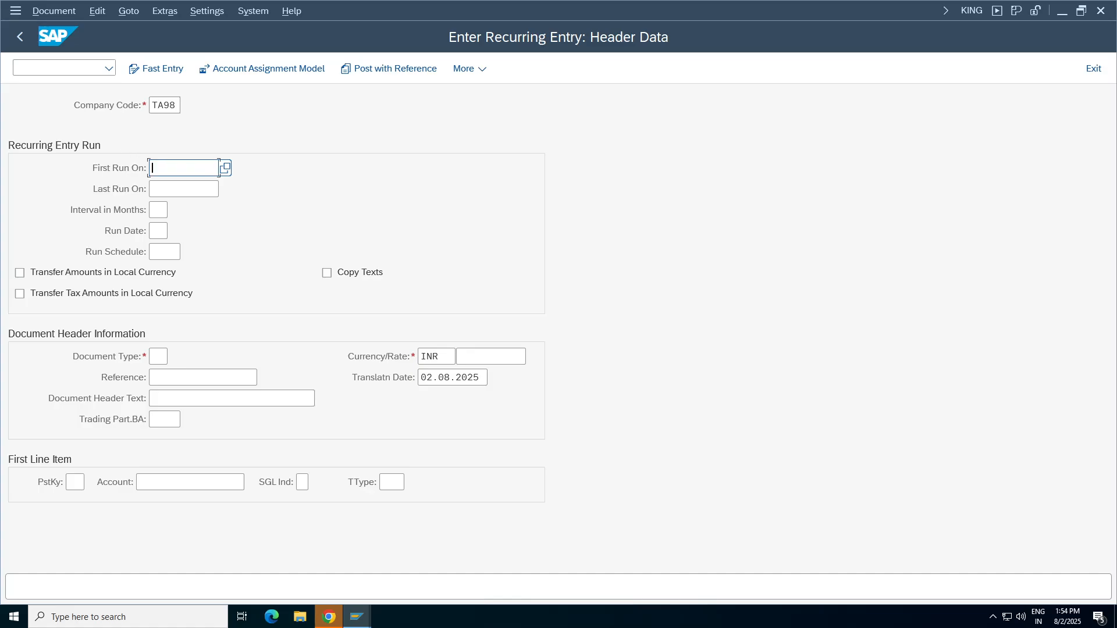
click(176, 190)
click(176, 190)
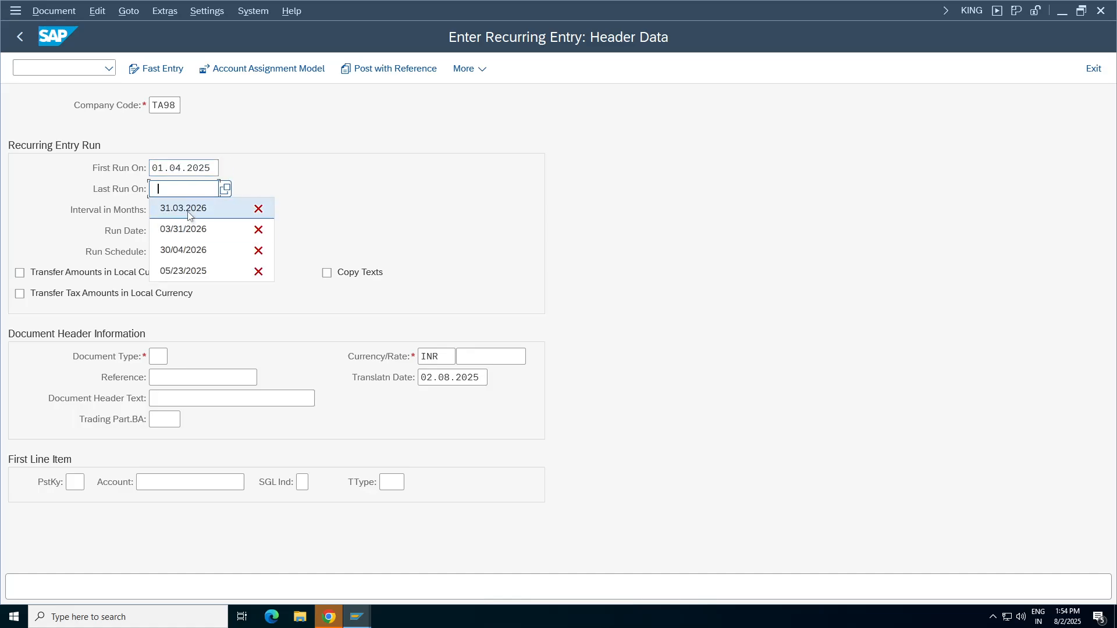
click(187, 209)
key(shift+Tab)
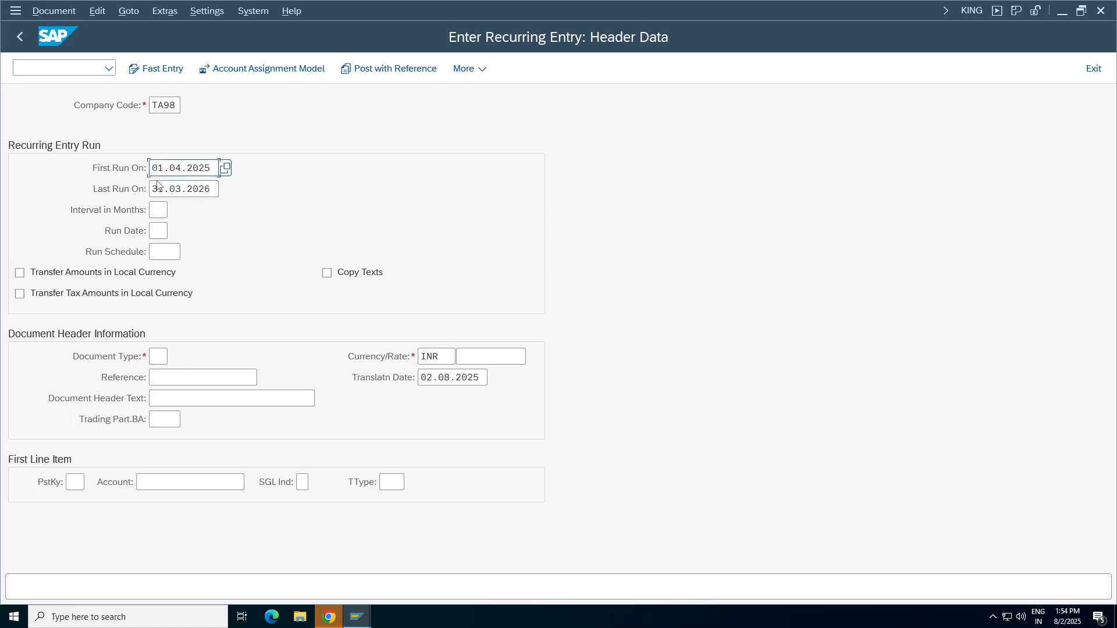
click(199, 189)
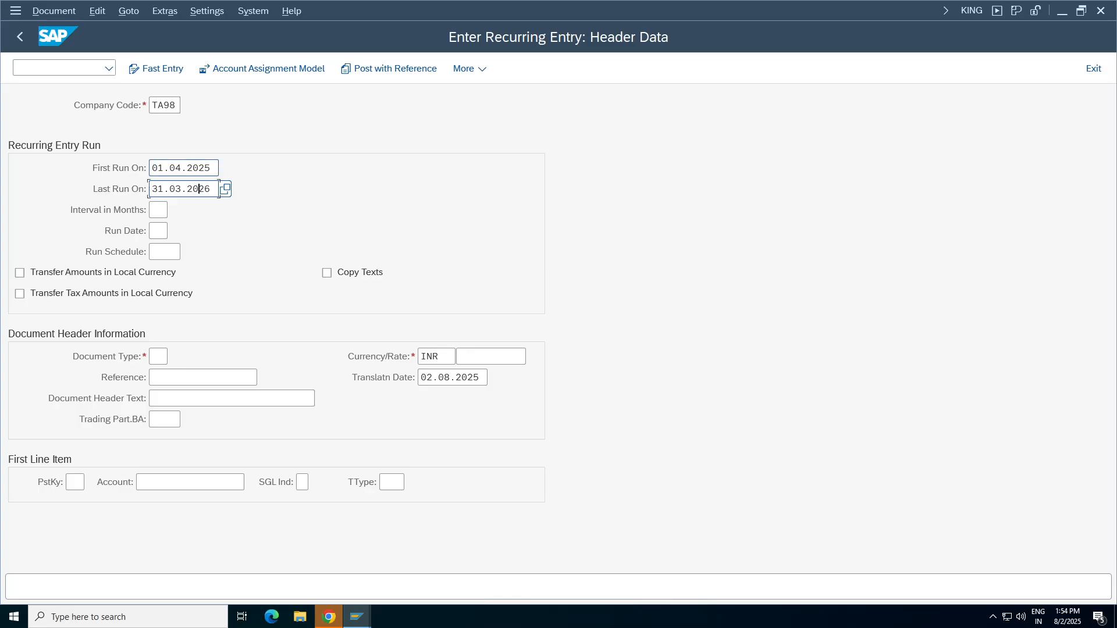
- Pick 01 (Per month) as the interval in months from the run frequency values
click(157, 210)
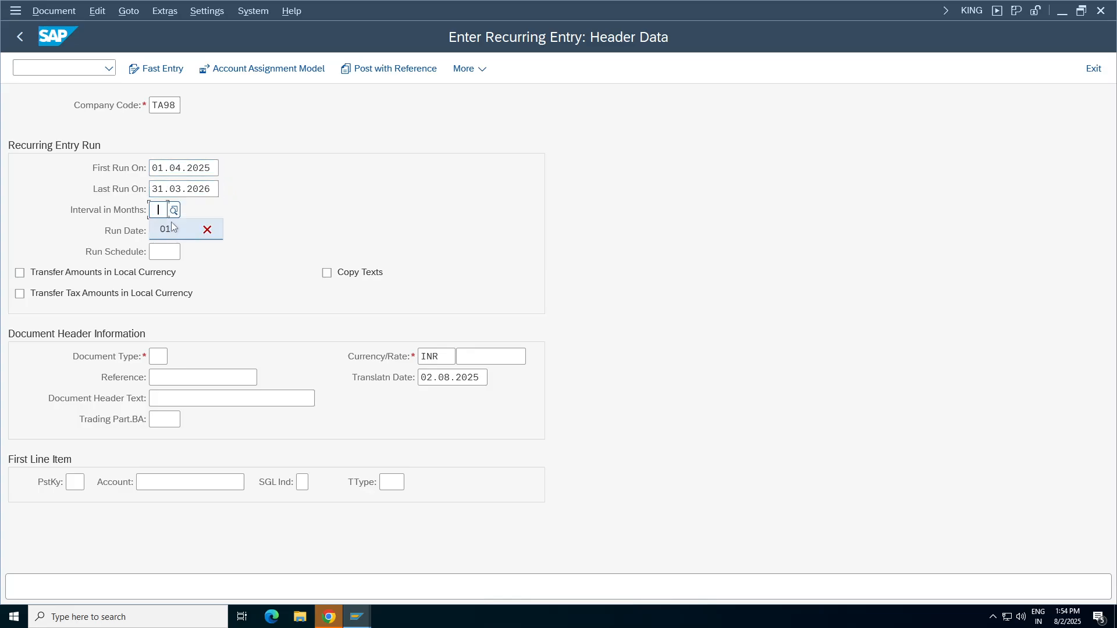
key(F4)
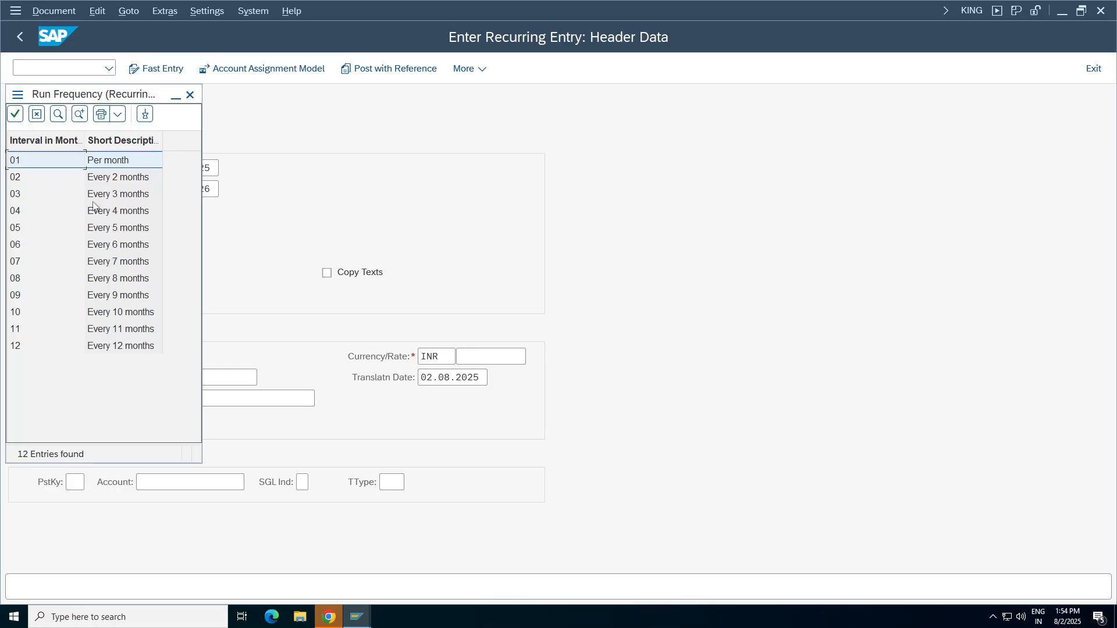
double_click(99, 167)
double_click(158, 209)
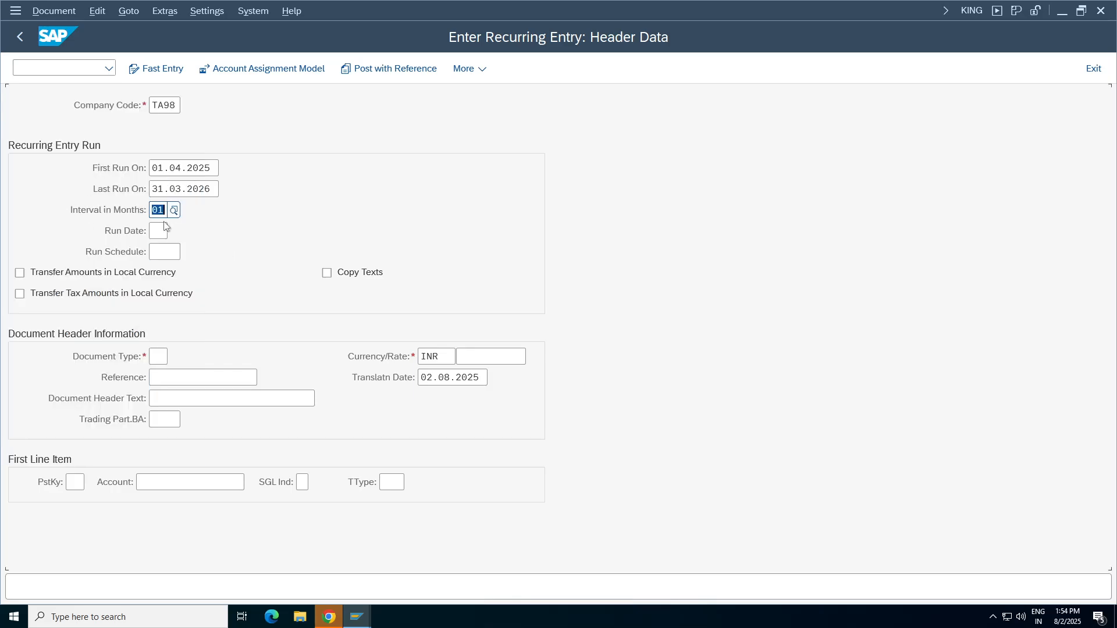
key(Tab)
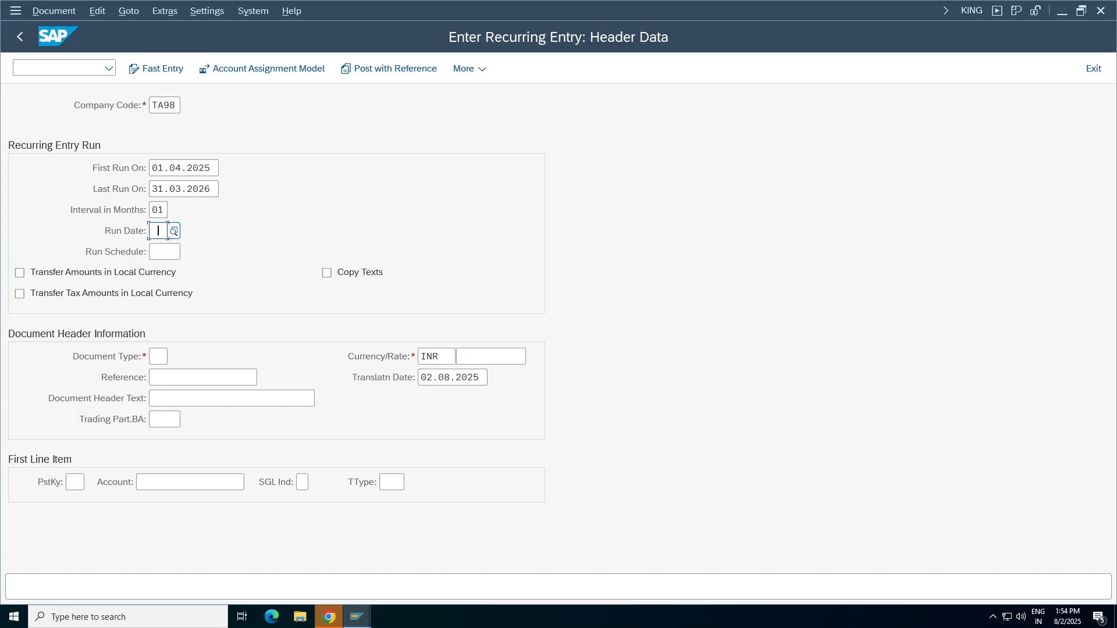
- Enter document type SA in the recurring entry header and check the currency
click(154, 356)
text(sa)
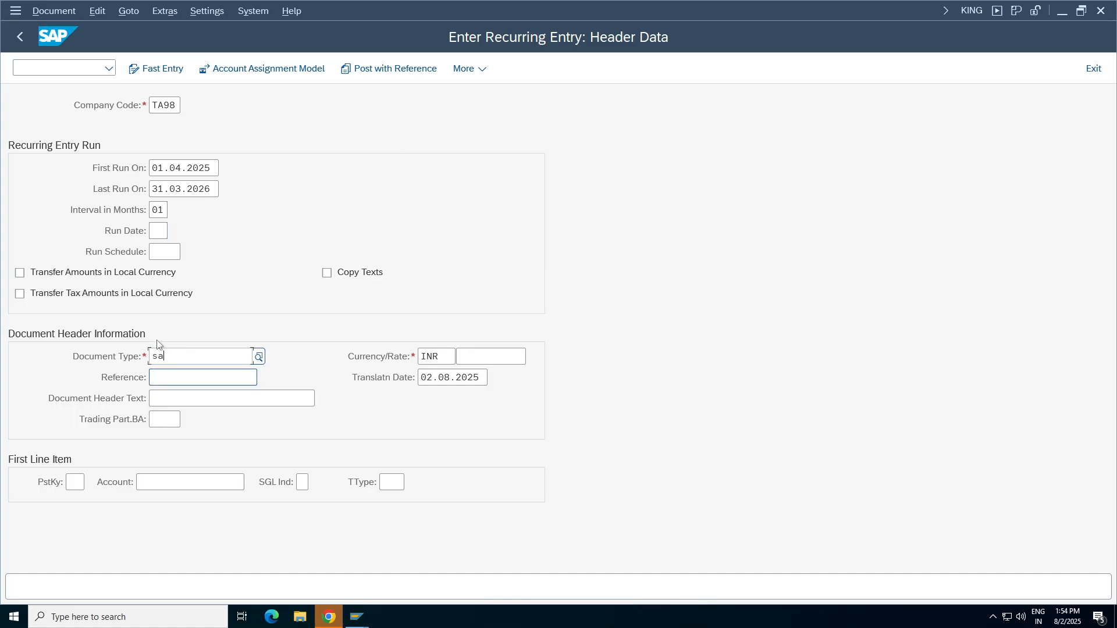
click(182, 436)
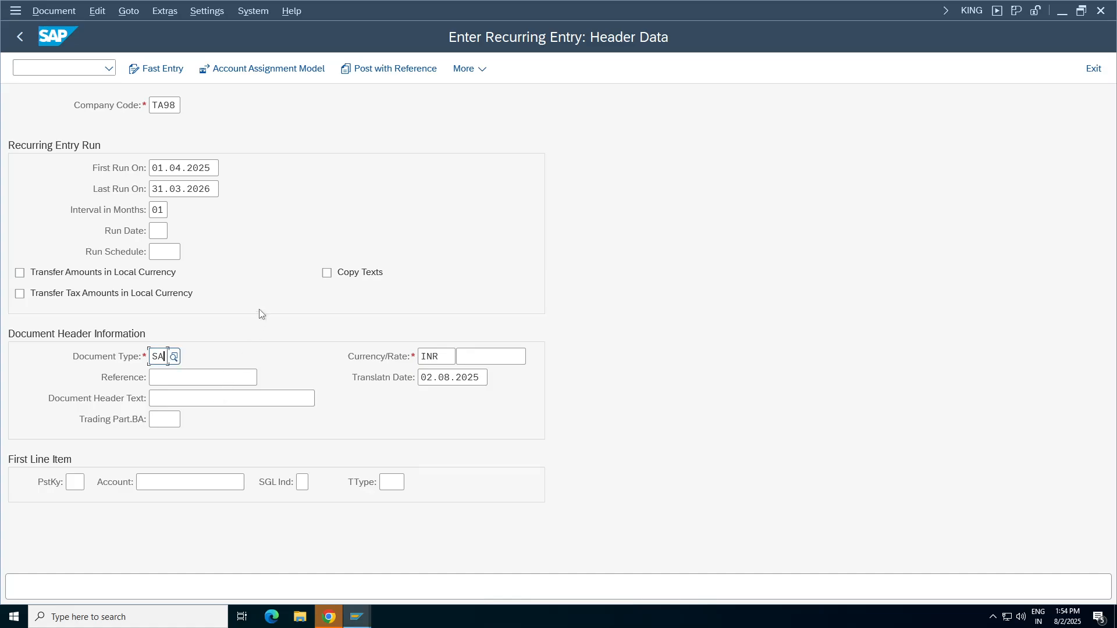
click(436, 355)
double_click(430, 356)
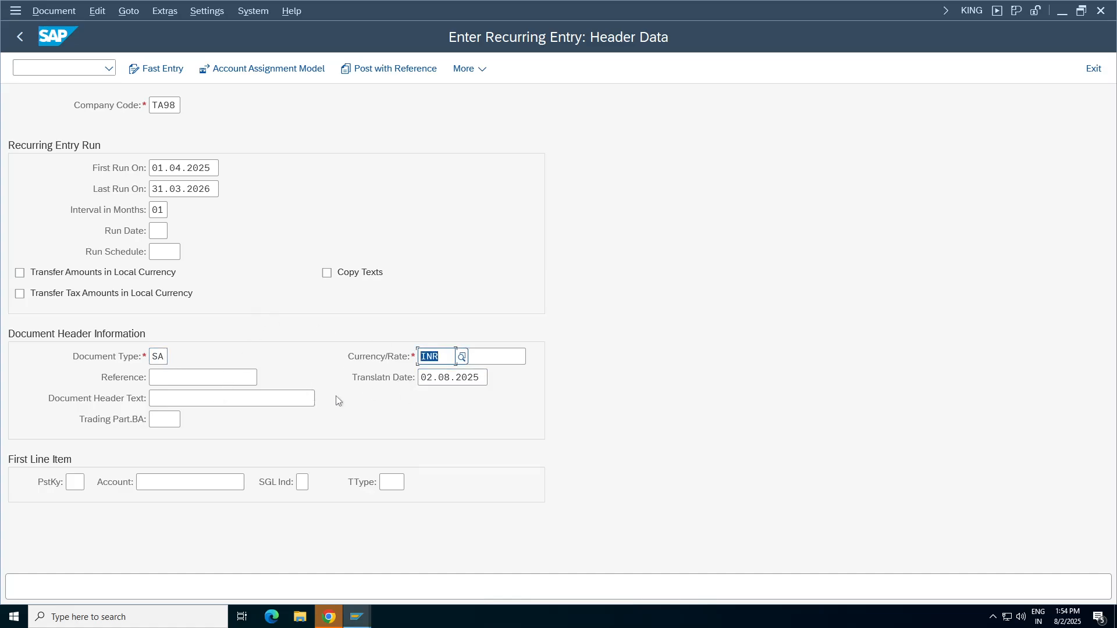
- Enter "Recurring for re" as the reference and "Recurring for rent" as the document header text
click(186, 377)
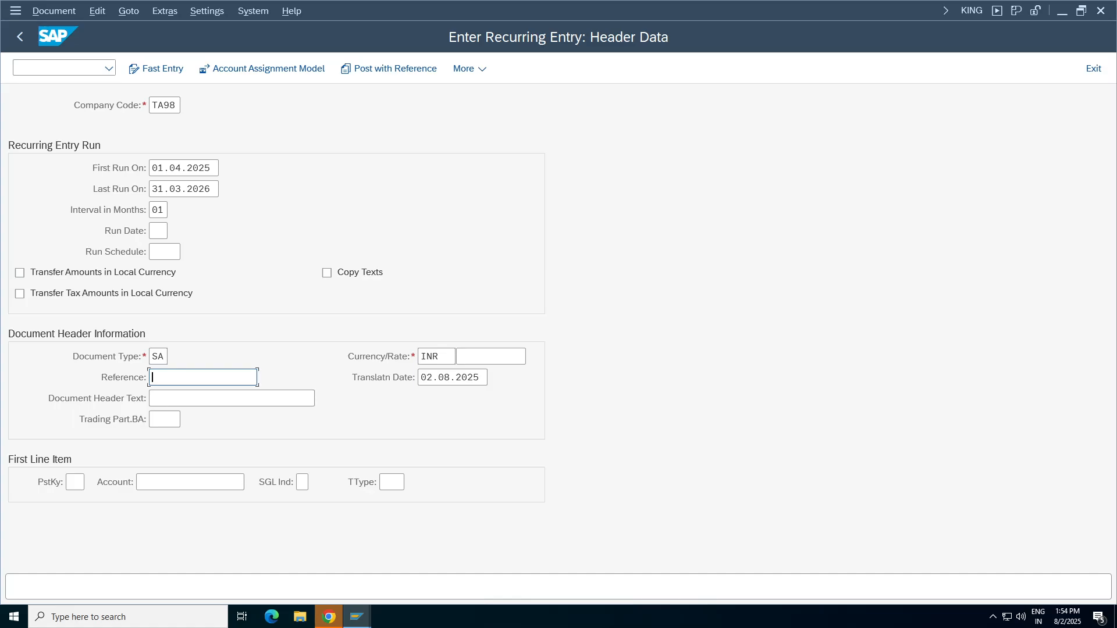
text(Re)
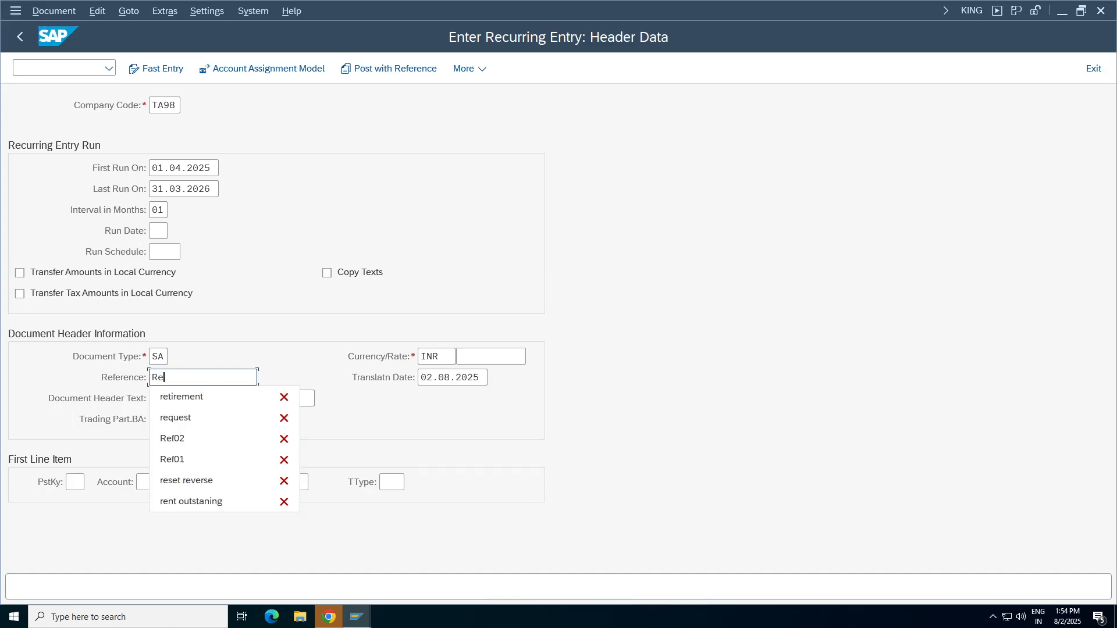
text(curring for)
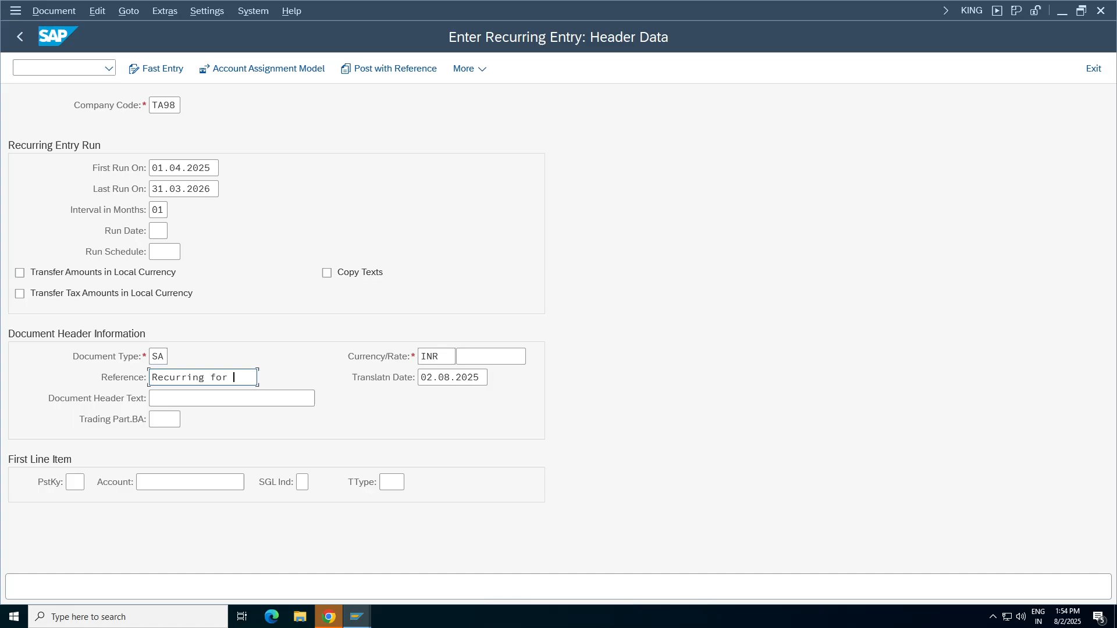
text( re)
drag(246, 377, 100, 383)
key(ctrl+c)
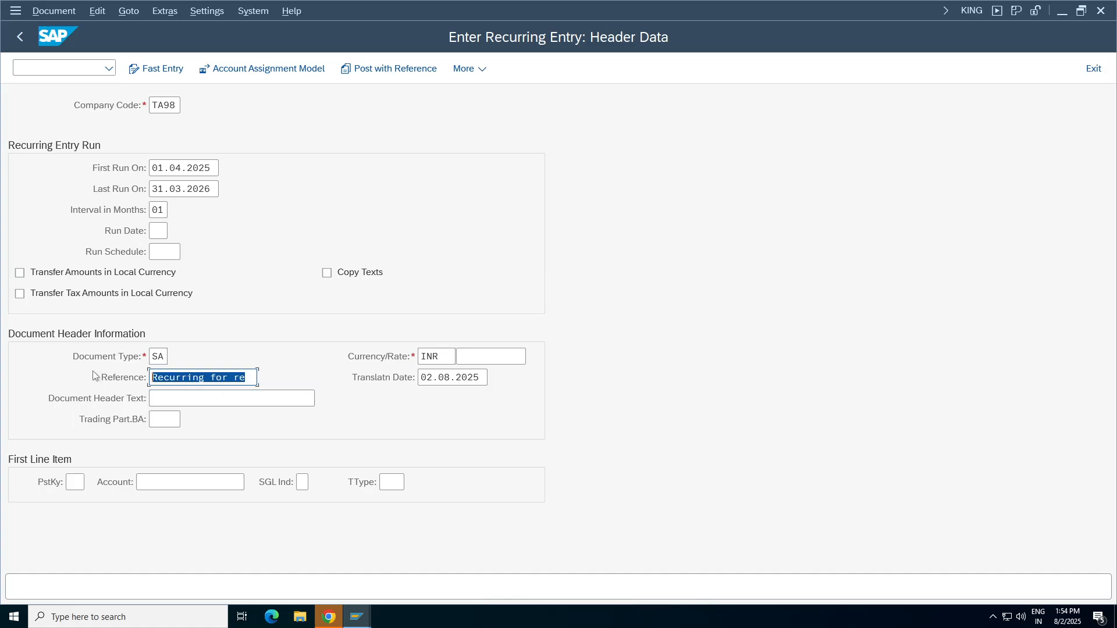
click(227, 396)
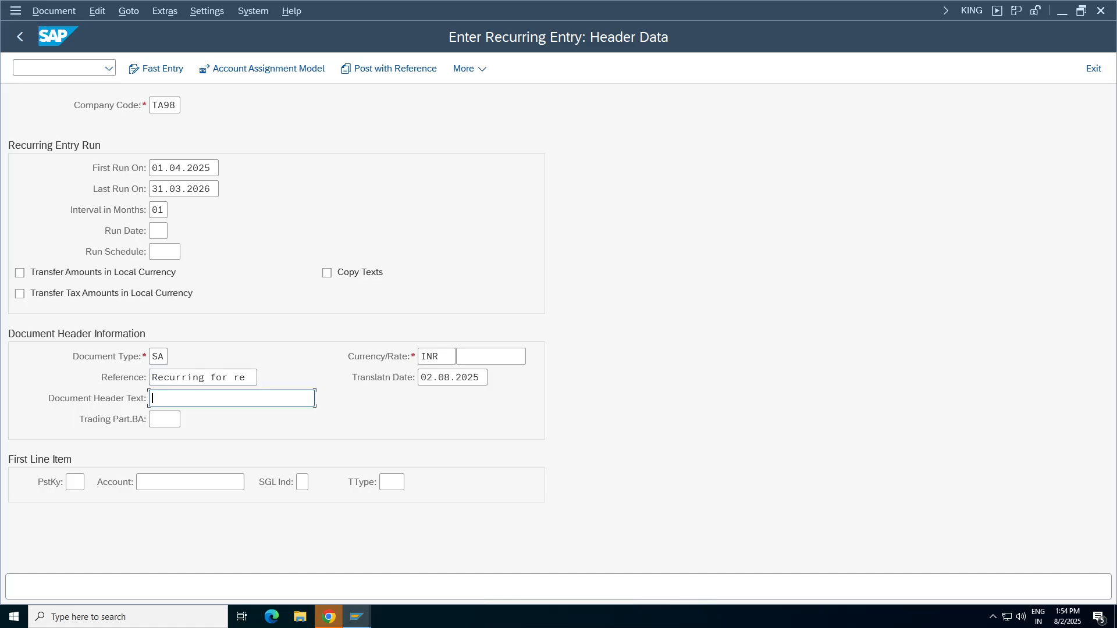
key(ctrl+v)
text(nt)
- Enter posting key 40 and account 3000 for the first line item and submit the recurring entry header
click(75, 482)
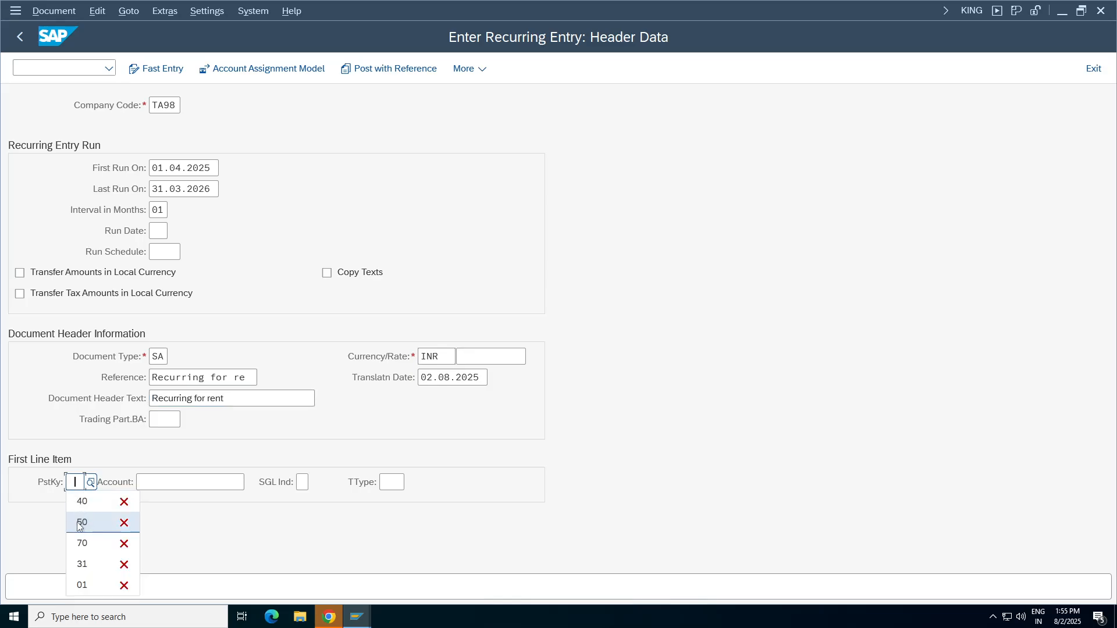
text(40)
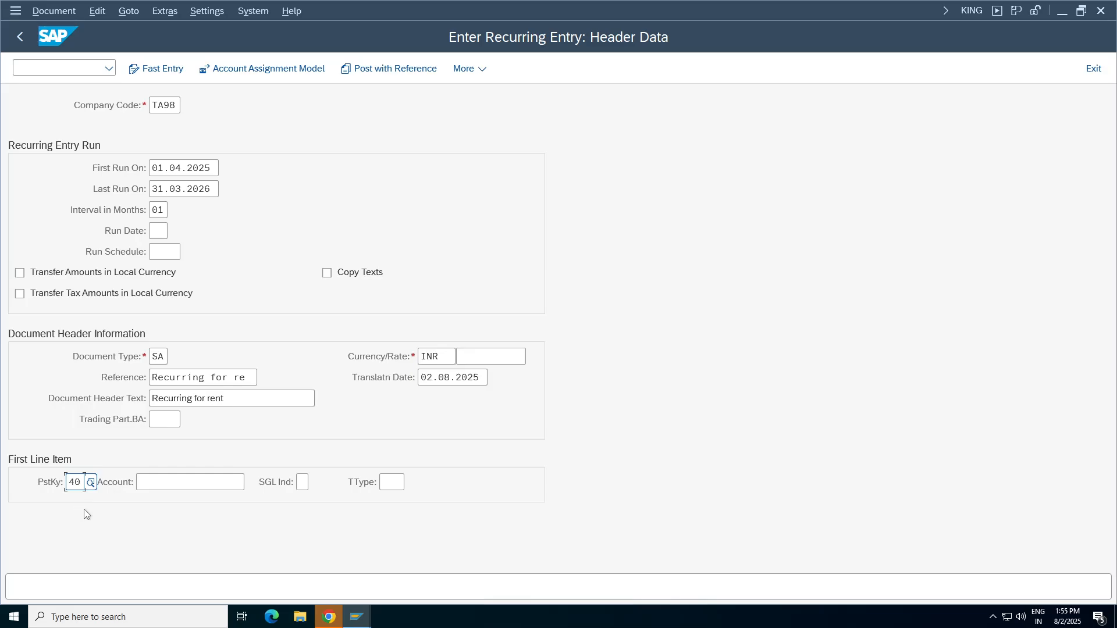
click(201, 482)
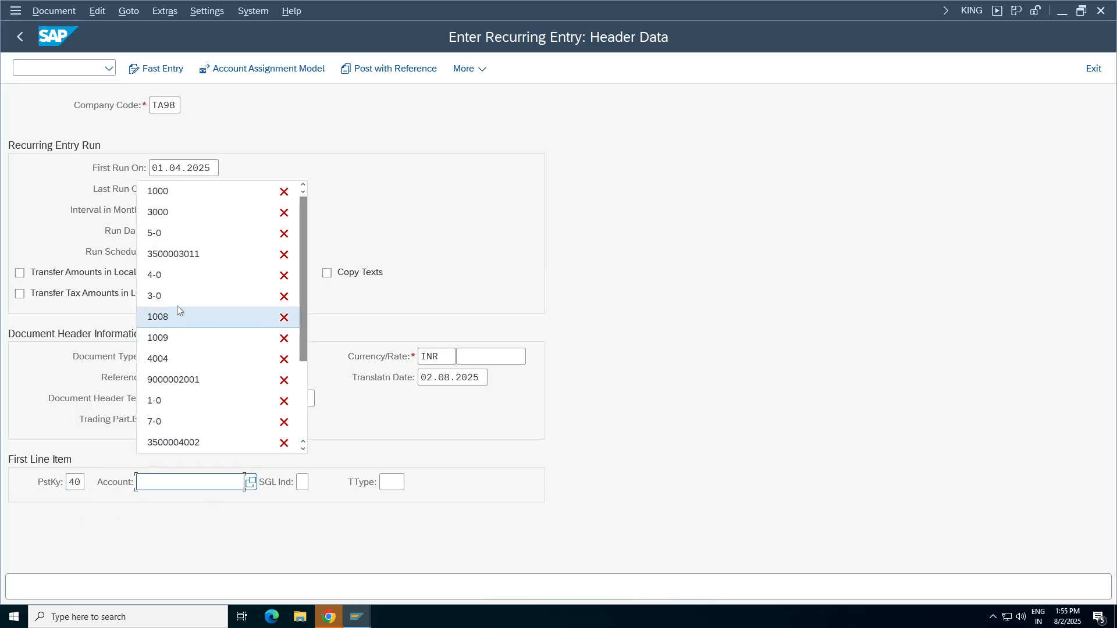
click(166, 213)
key(Return)
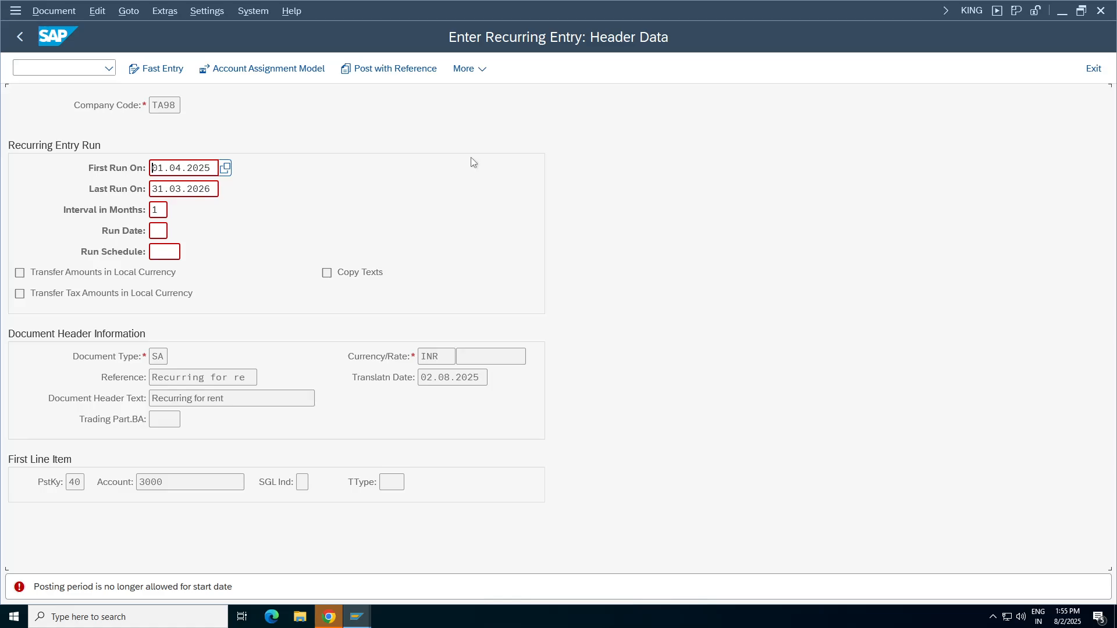
- From the G/L account posting session, start OB52 in a new session for posting period variant TA98
click(357, 617)
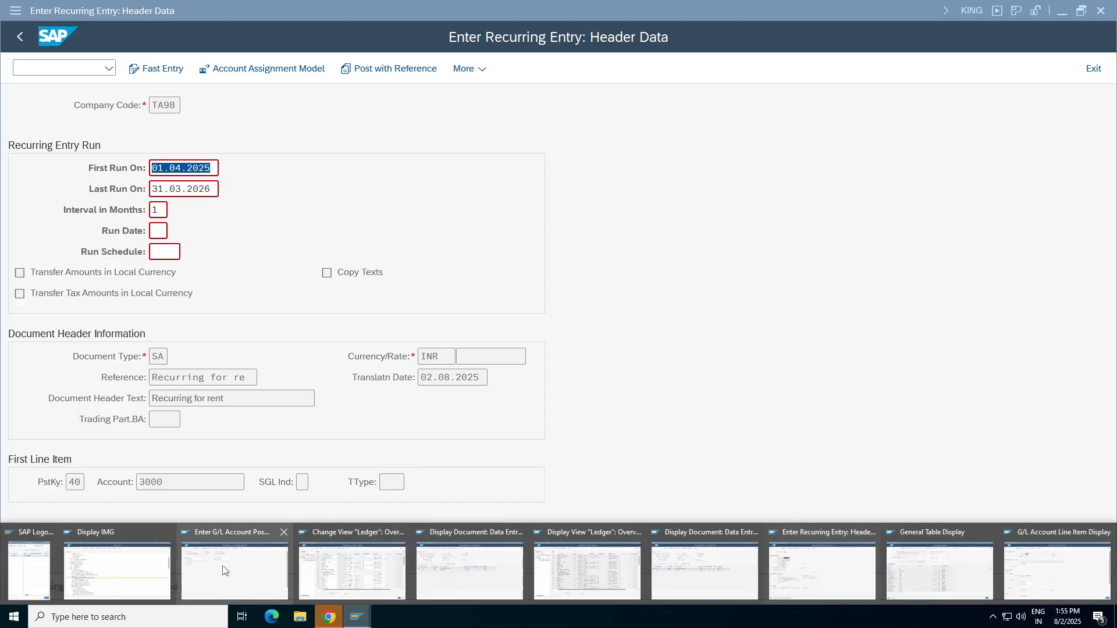
click(224, 568)
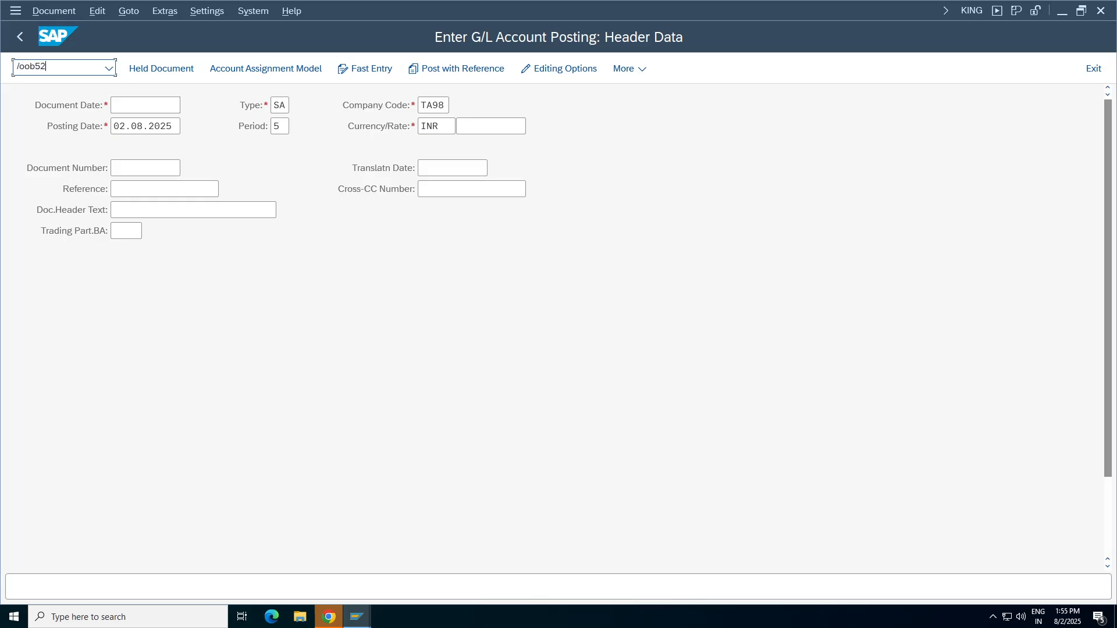
key(Return)
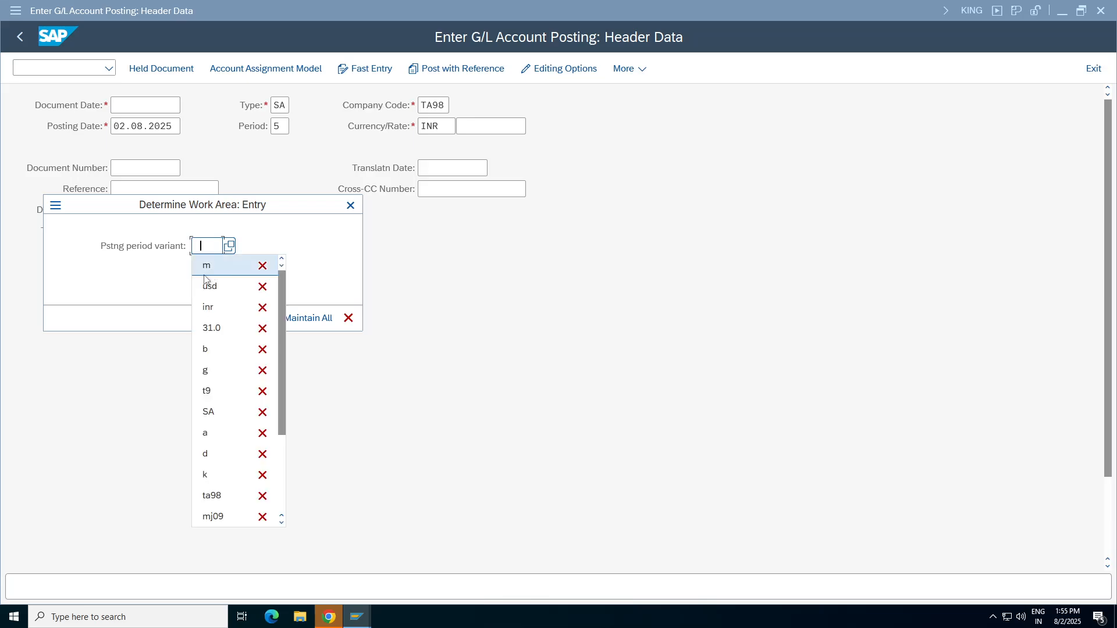
key(BackSpace)
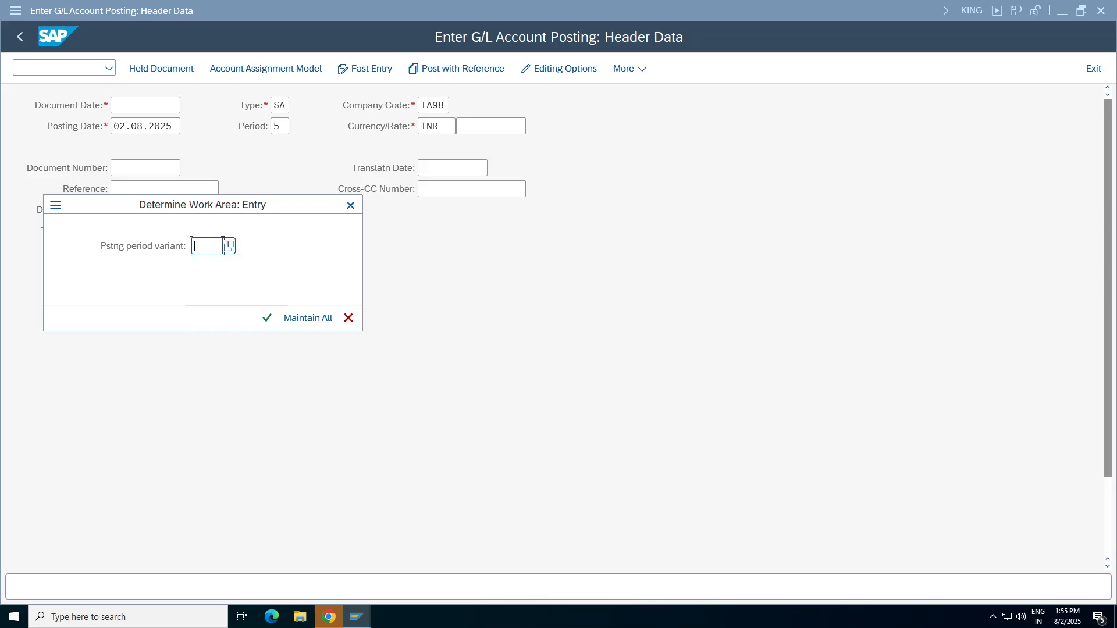
text(ta98)
key(Return)
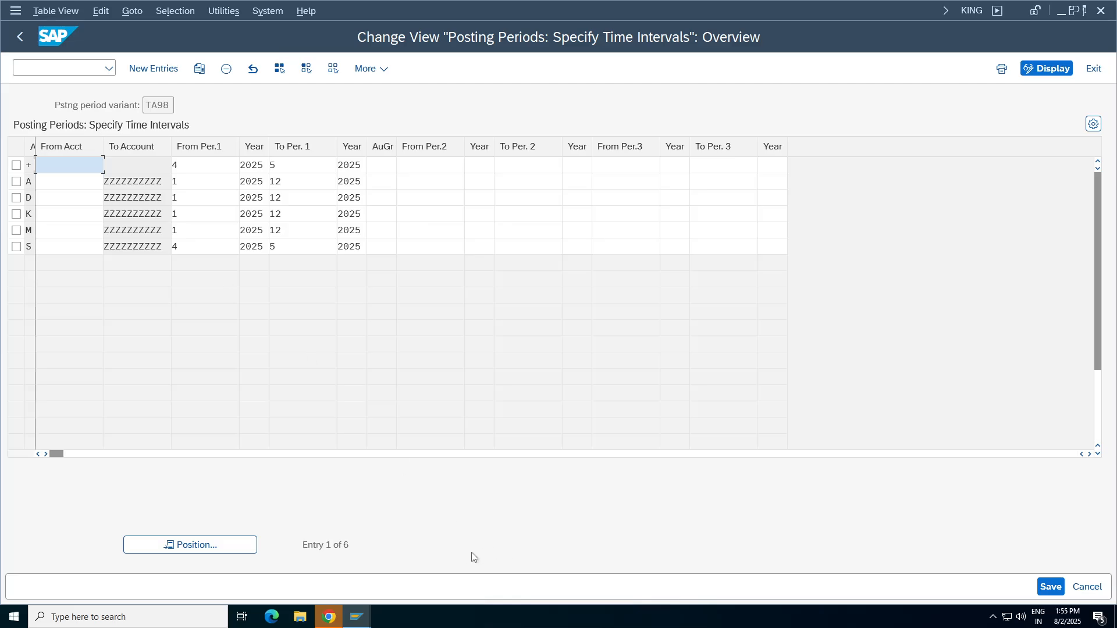
- Close the unneeded line item display, table display, document display and G/L account posting sessions
click(358, 616)
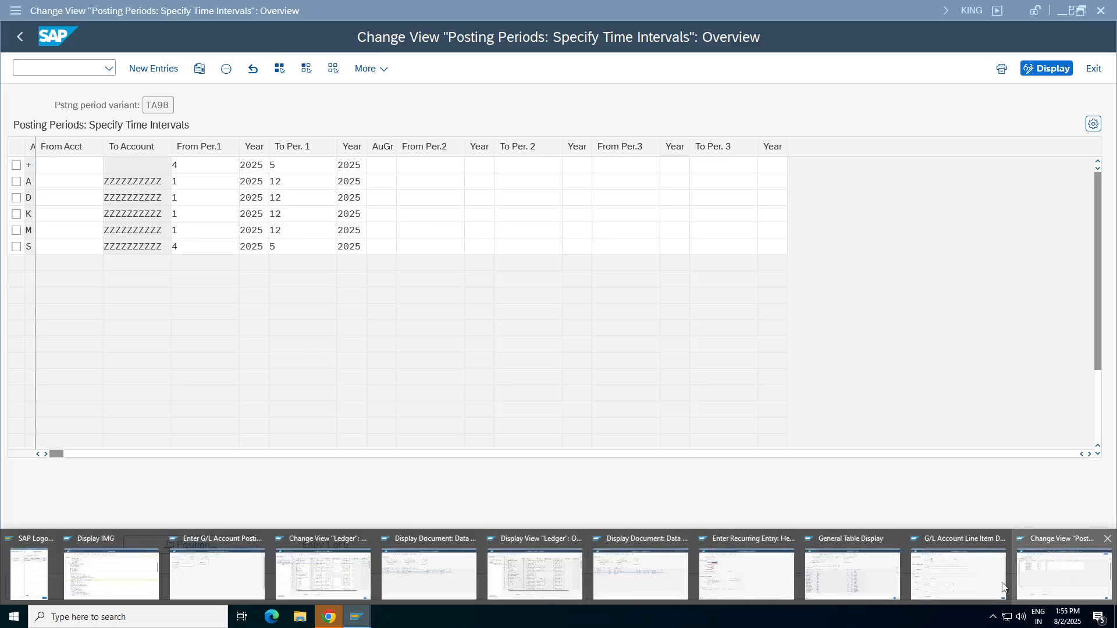
mouse_move(951, 586)
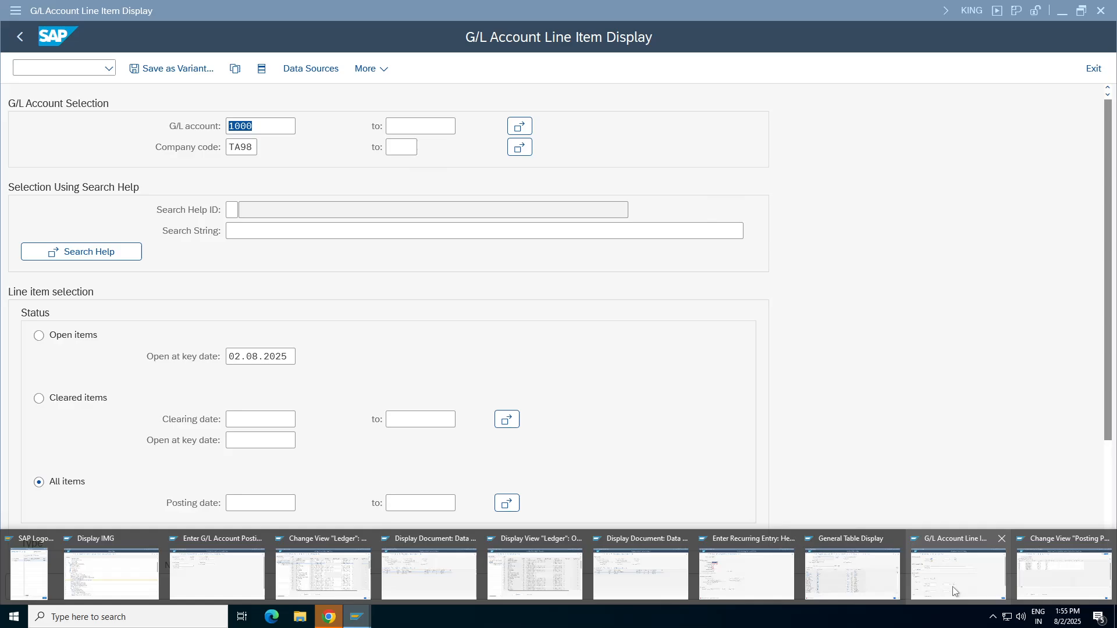
click(1001, 539)
click(985, 536)
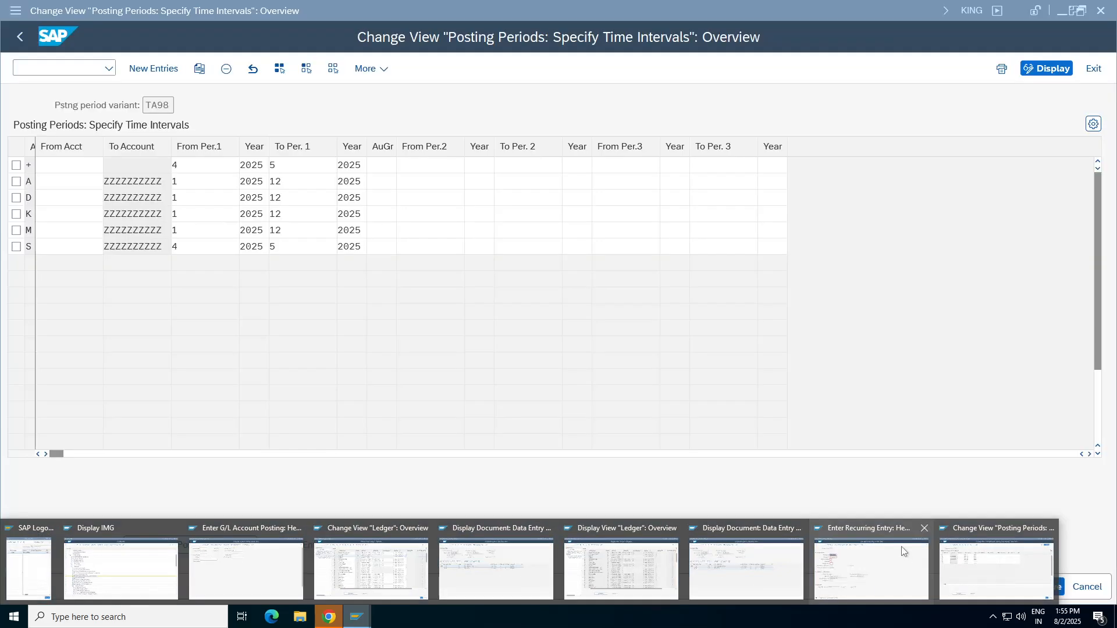
click(799, 529)
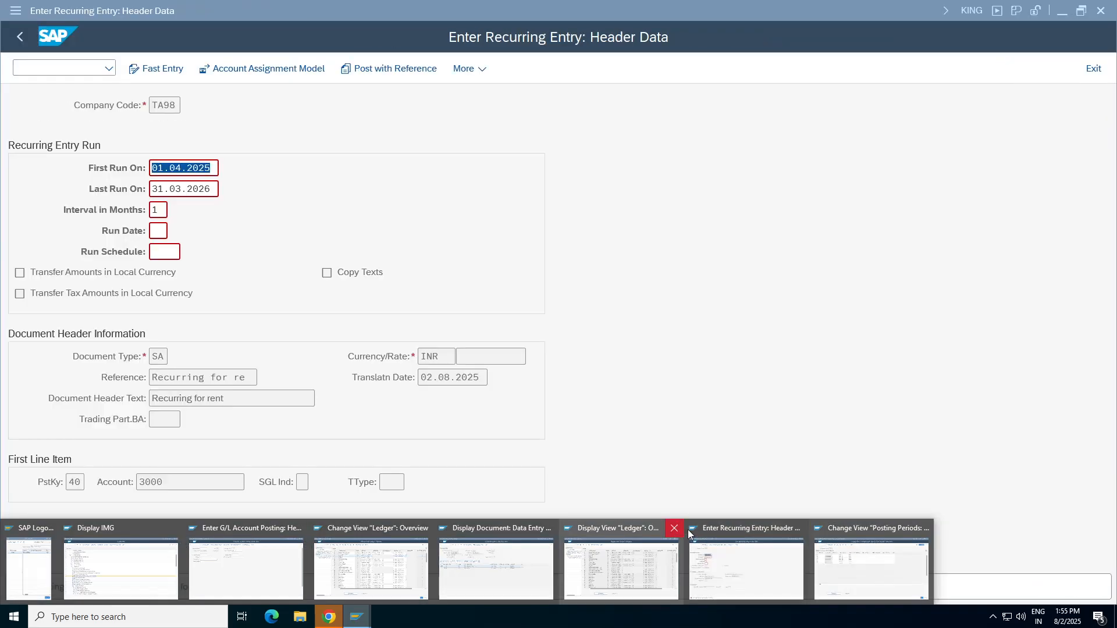
click(529, 547)
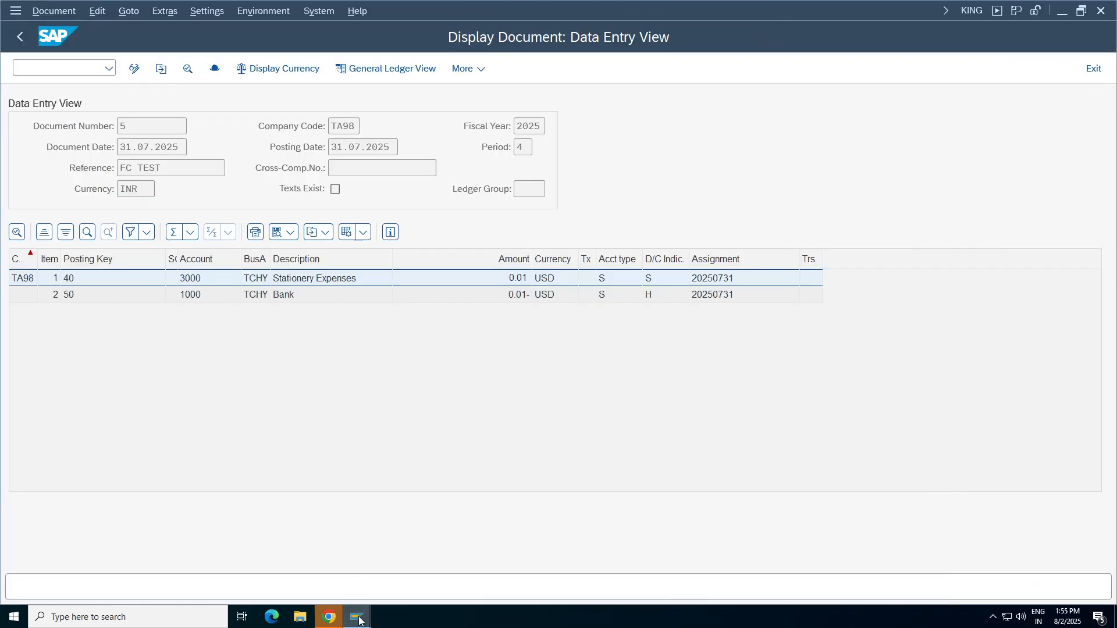
mouse_move(357, 616)
click(299, 528)
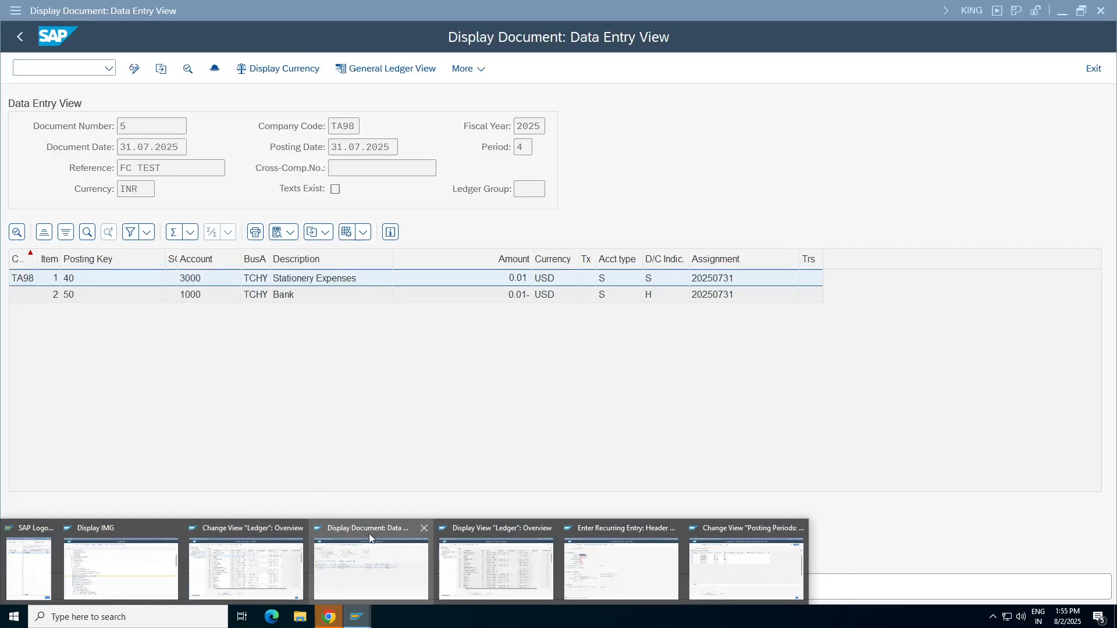
click(425, 529)
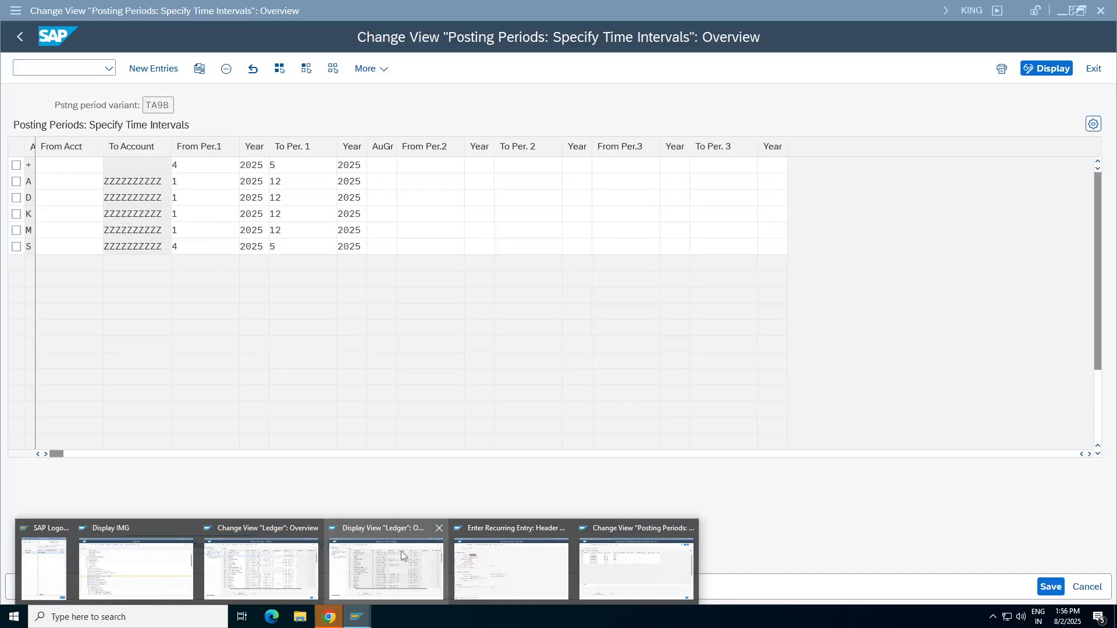
- Compare the recurring entry's first run date with the open posting periods for account type S in variant TA98
click(507, 532)
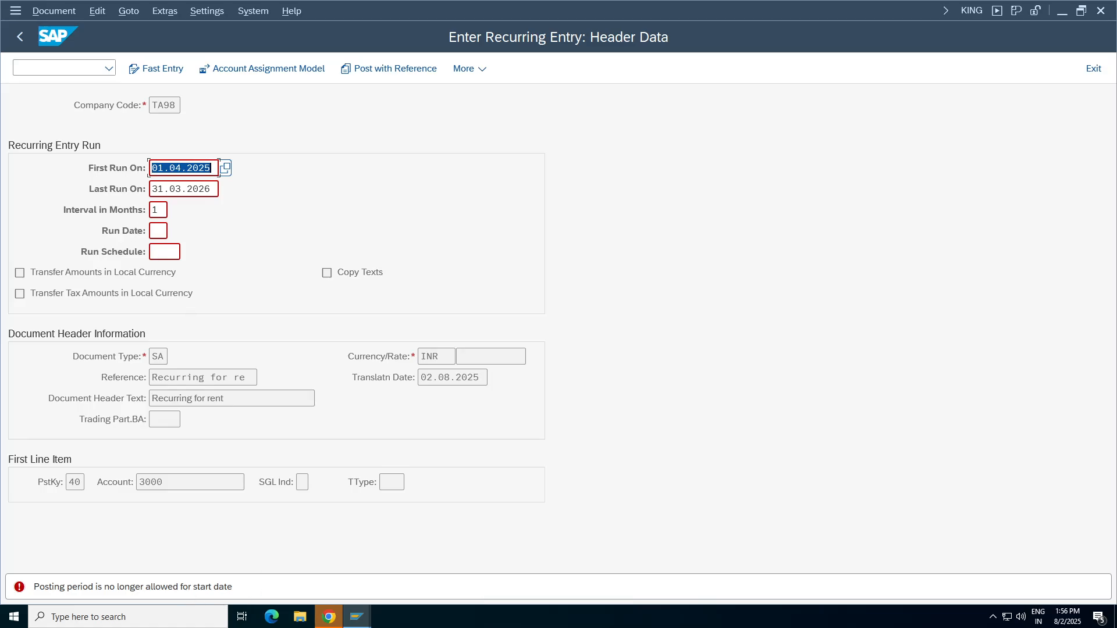
click(190, 168)
click(357, 616)
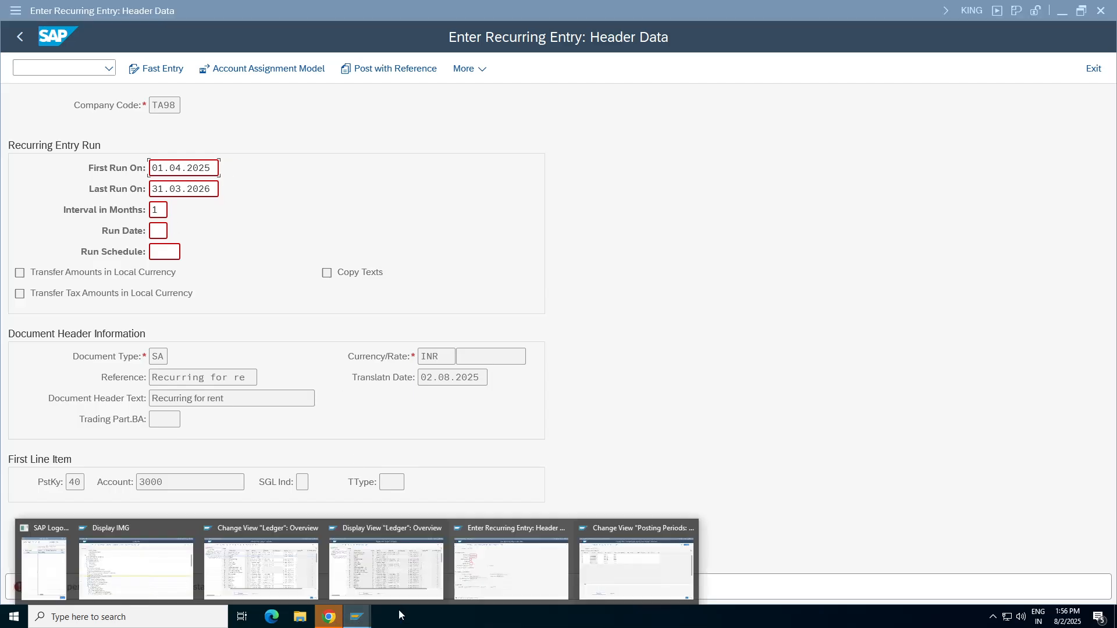
click(607, 566)
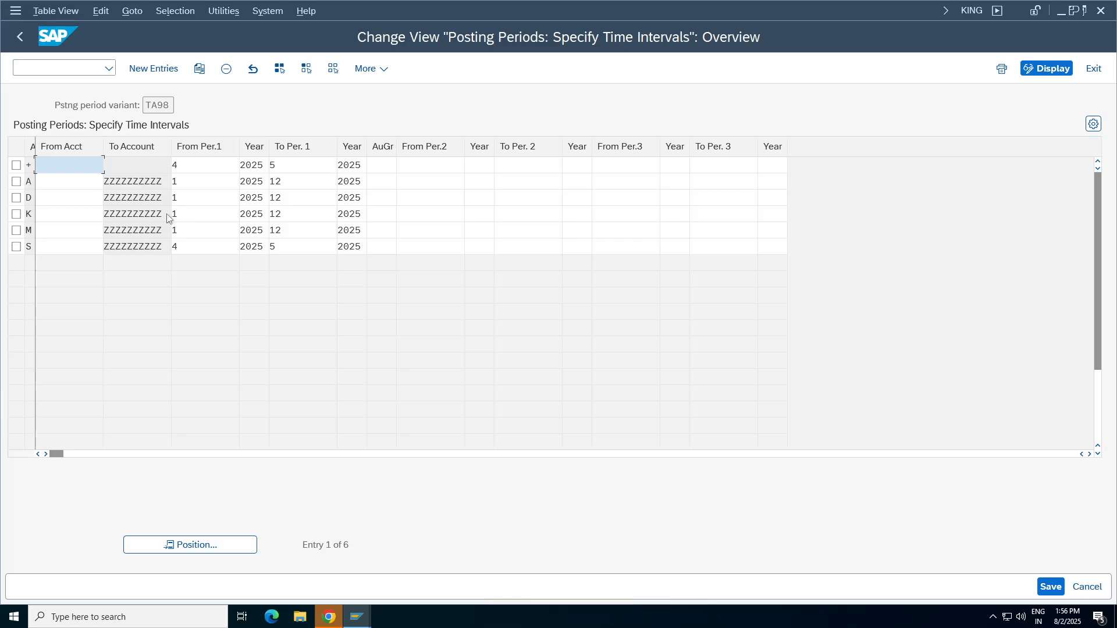
click(28, 246)
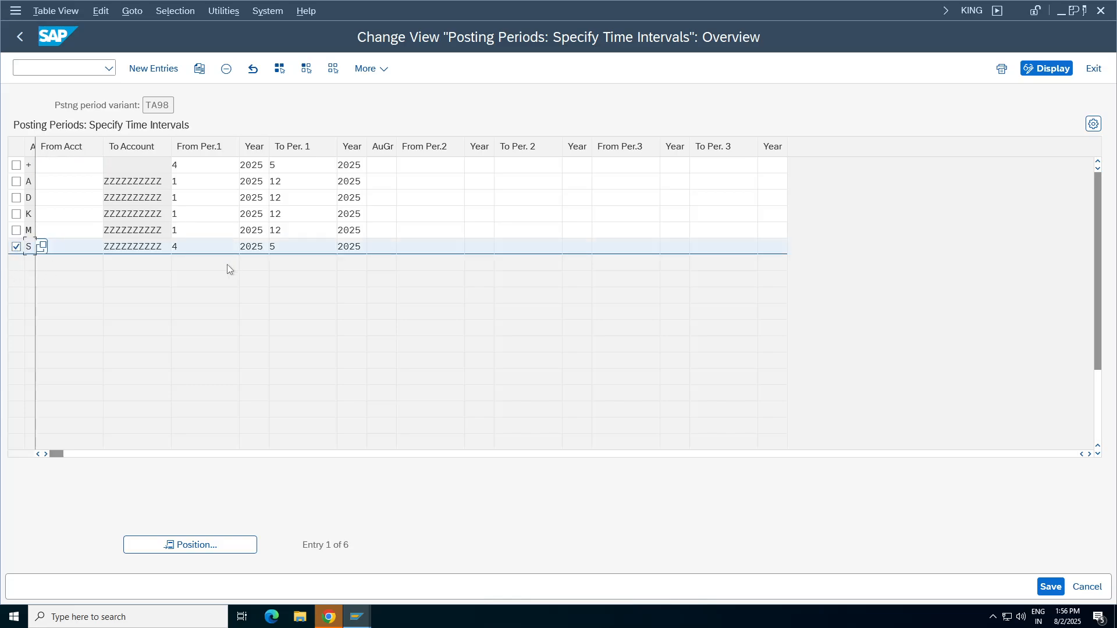
click(357, 616)
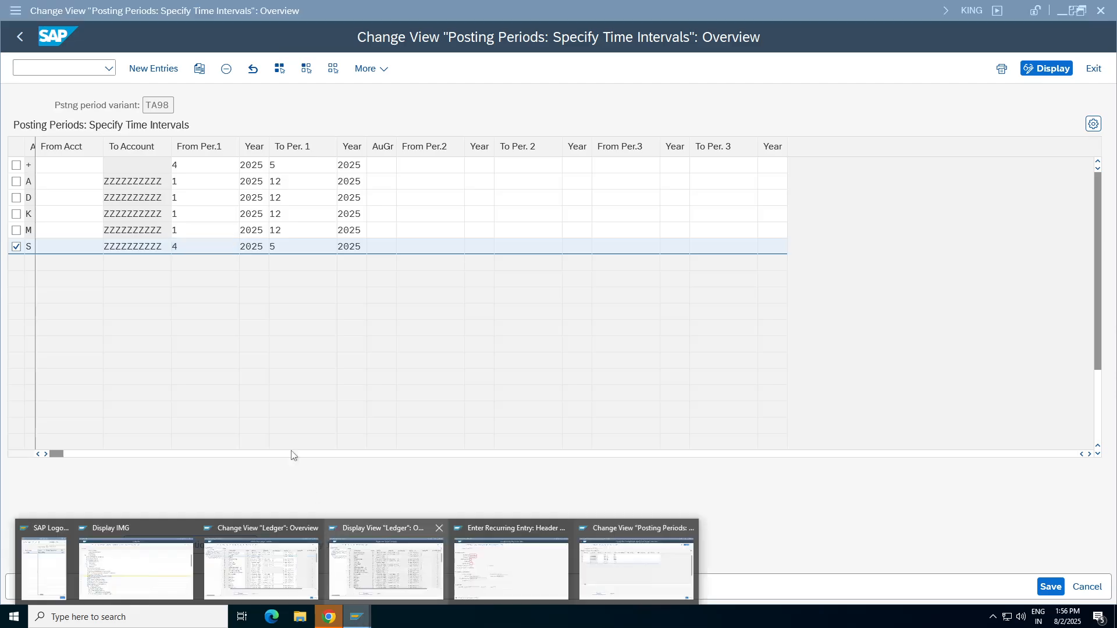
click(205, 247)
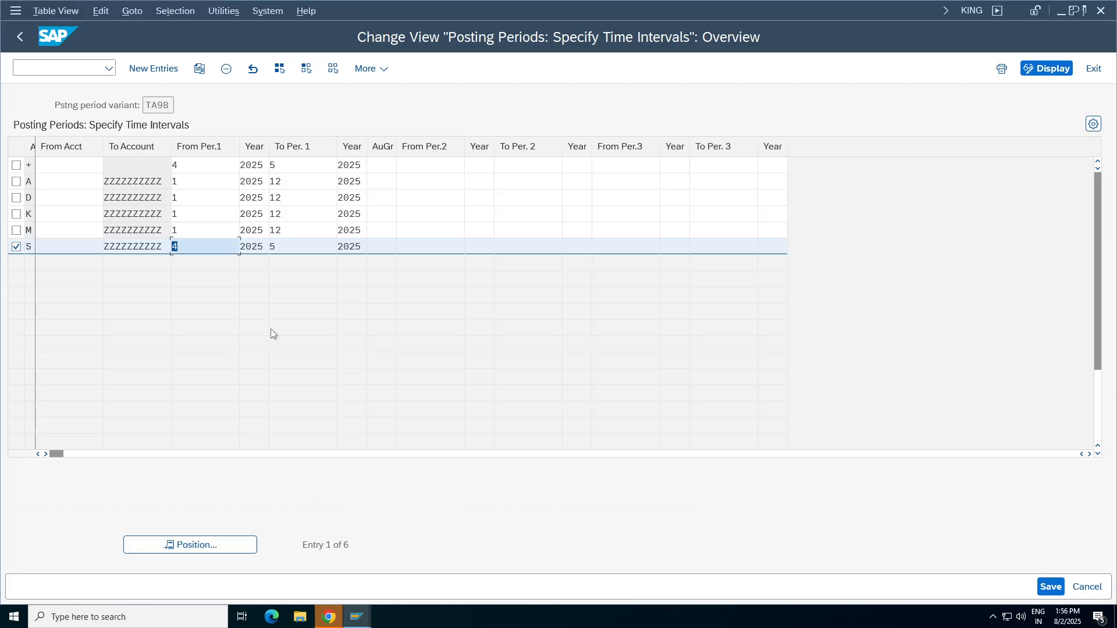
click(356, 615)
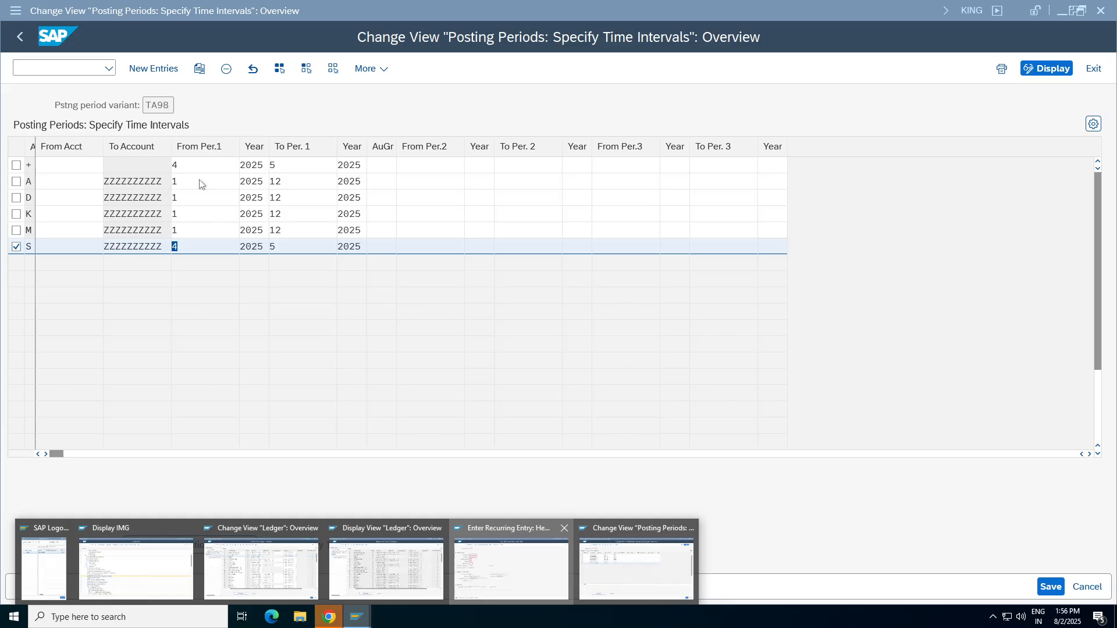
click(511, 567)
double_click(194, 168)
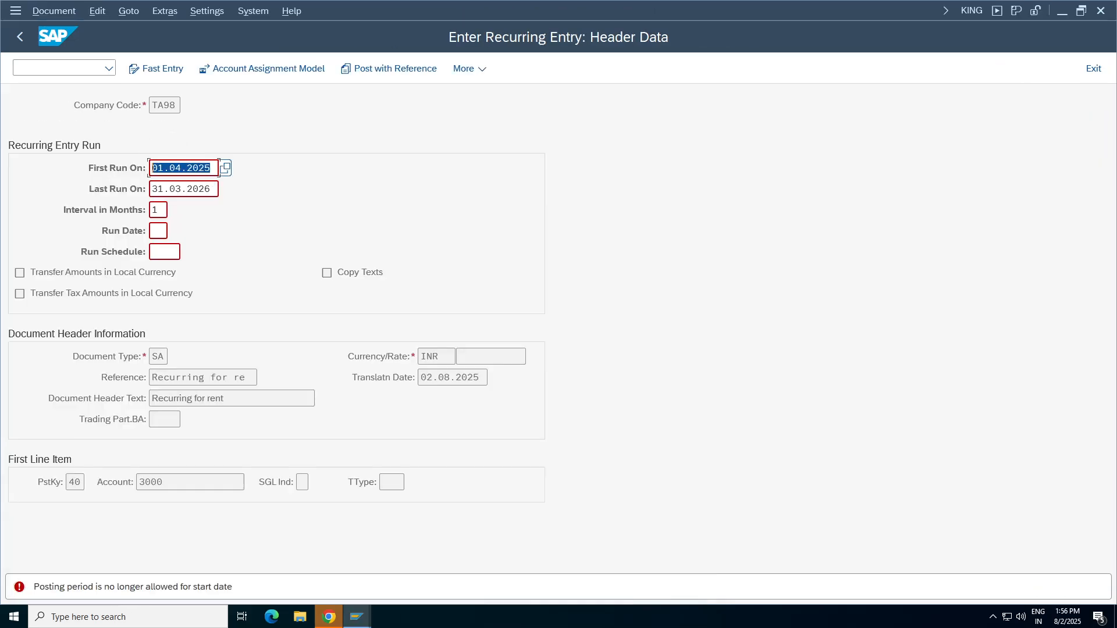
click(356, 615)
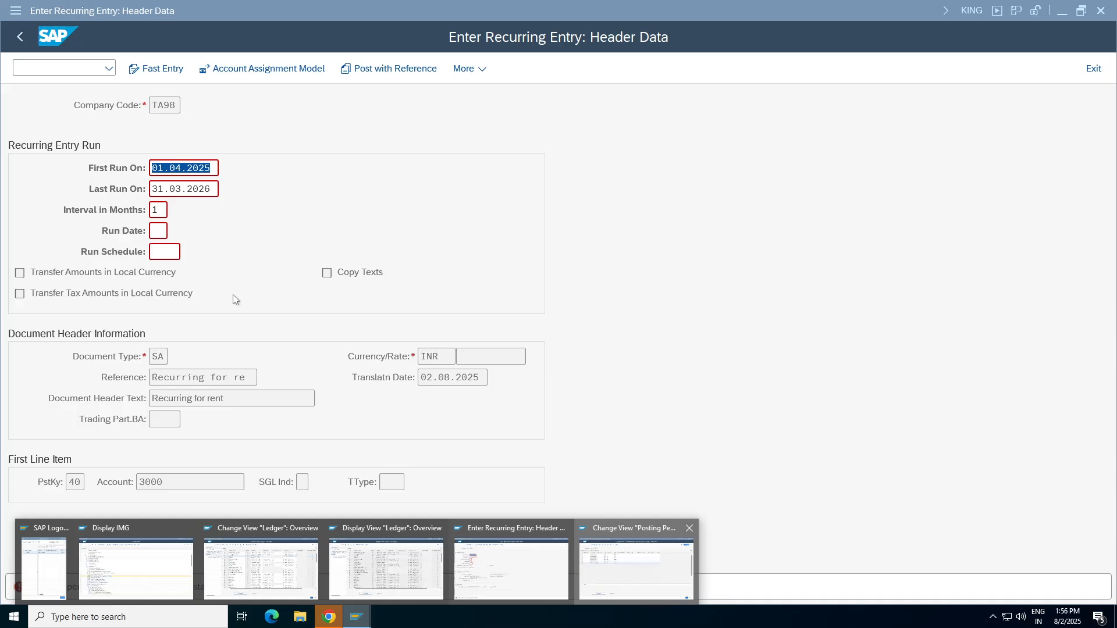
- In posting period variant TA98, set From Period 1 to 1 for account types S and +, and save with the proposed customizing request
click(643, 563)
key(BackSpace)
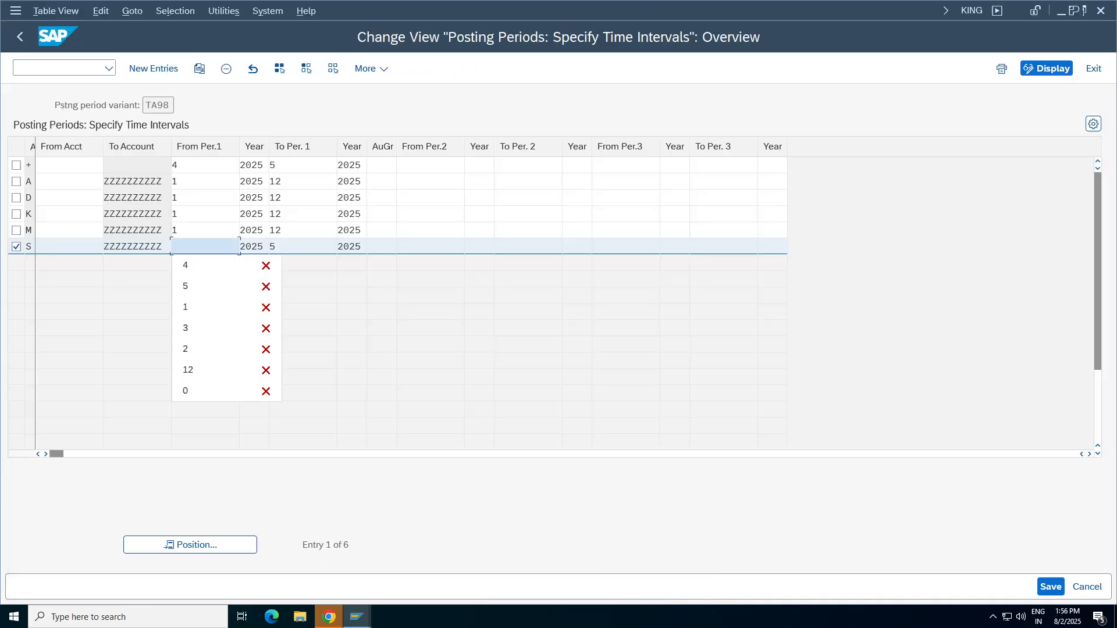
text(1)
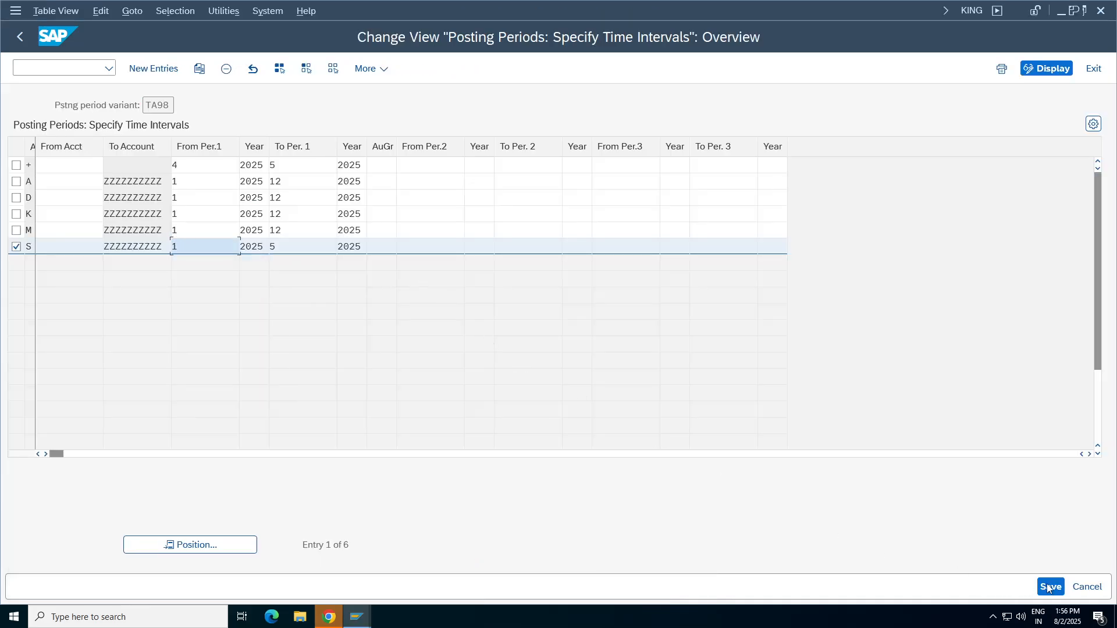
click(206, 165)
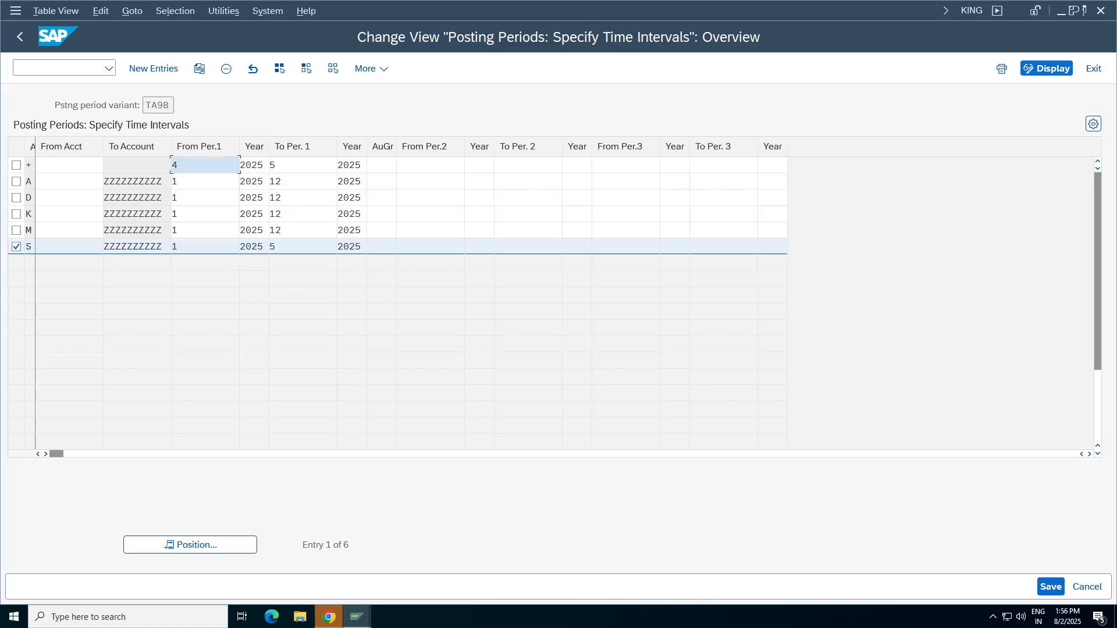
key(BackSpace)
text(1)
double_click(201, 246)
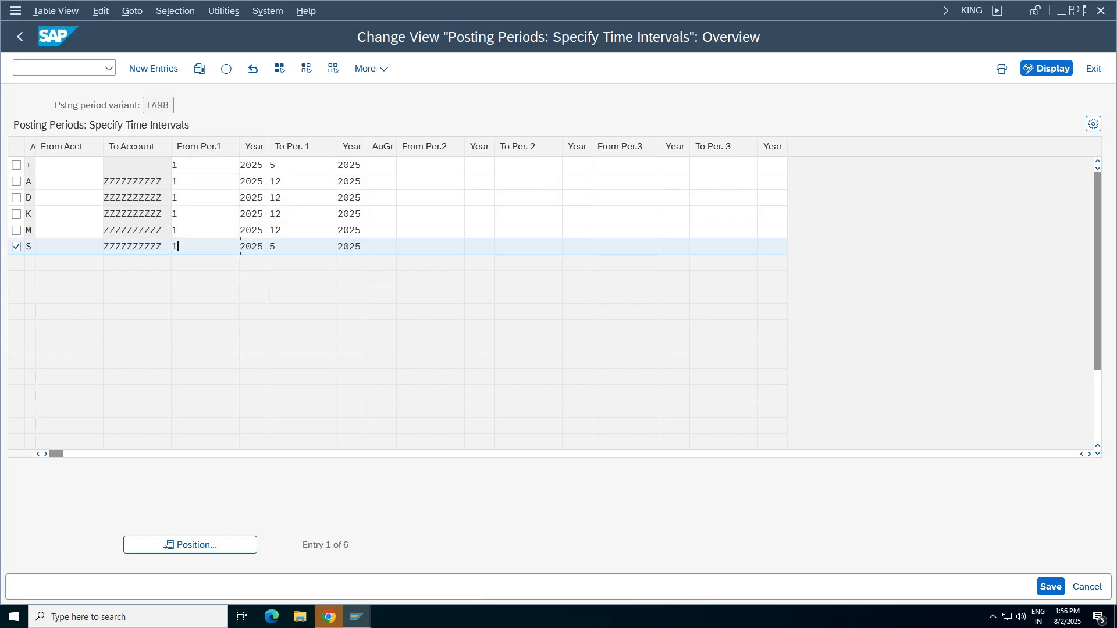
click(1053, 587)
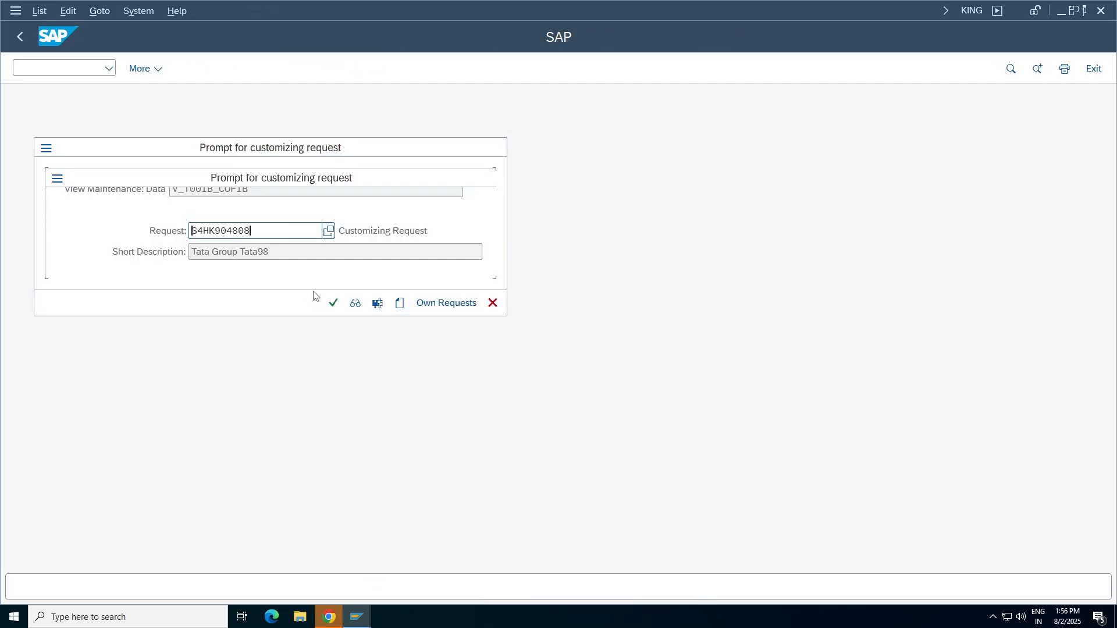
click(333, 303)
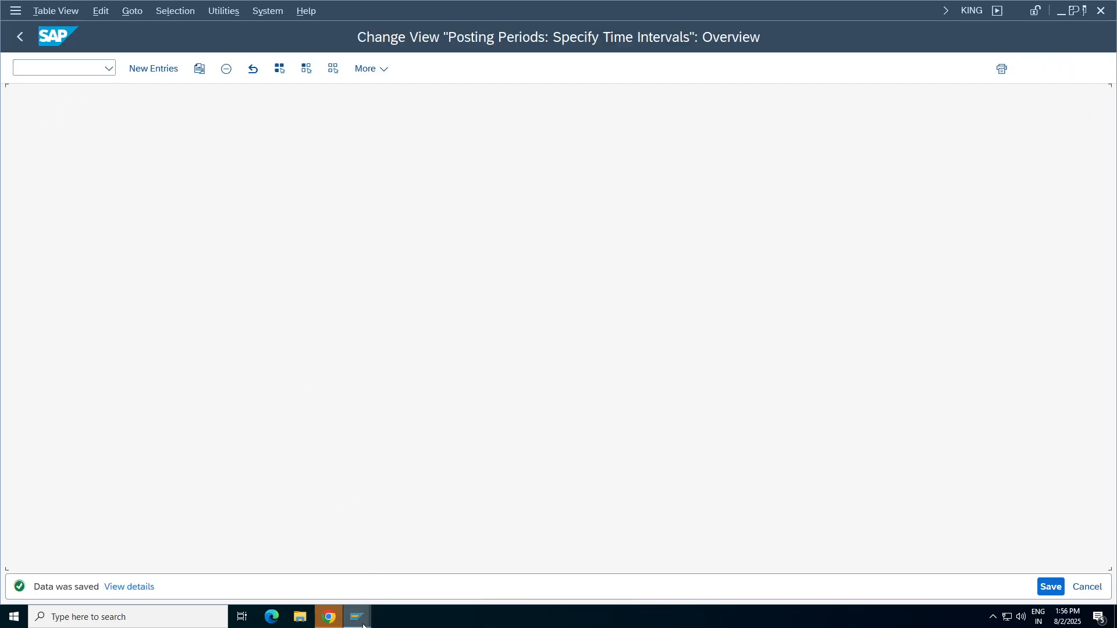
click(278, 250)
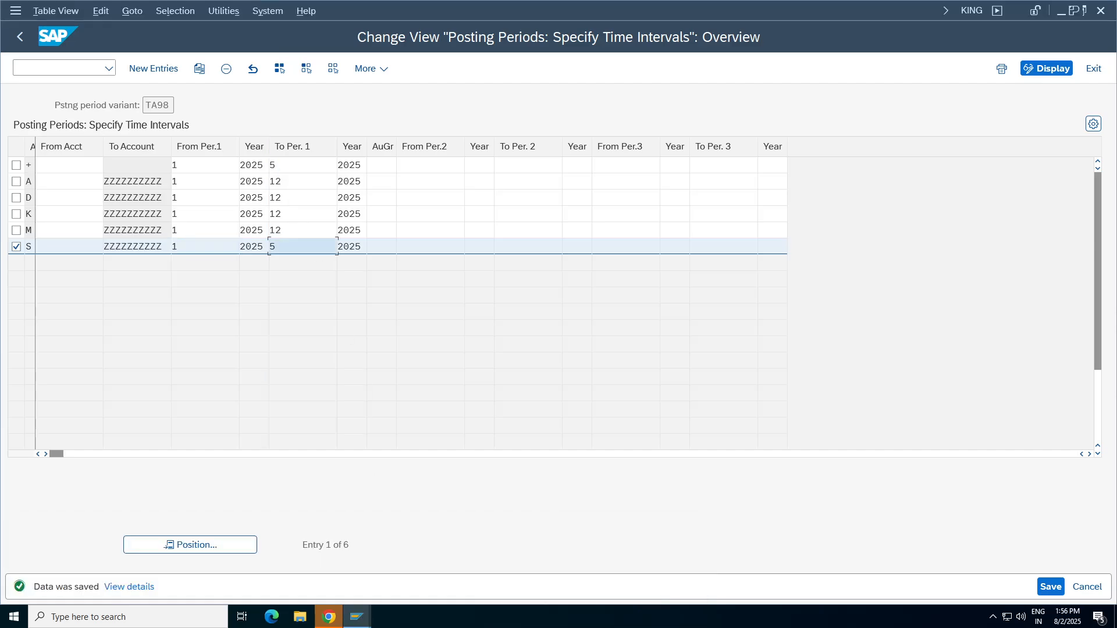
- Return to the recurring entry header and resubmit it, accepting the past first run date
mouse_move(366, 618)
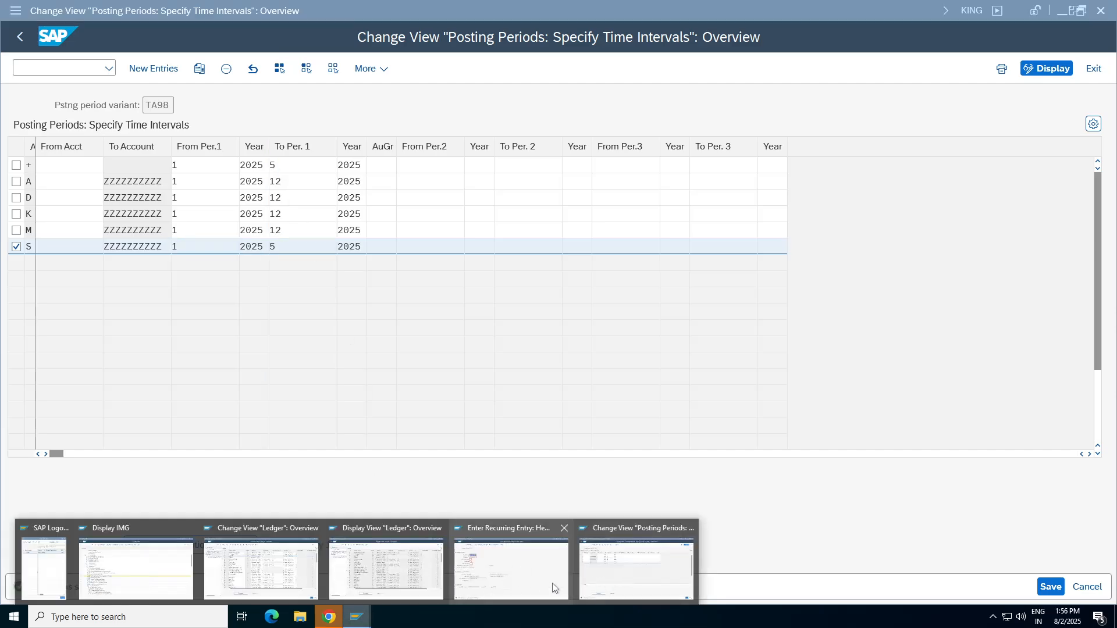
key(alt+Tab)
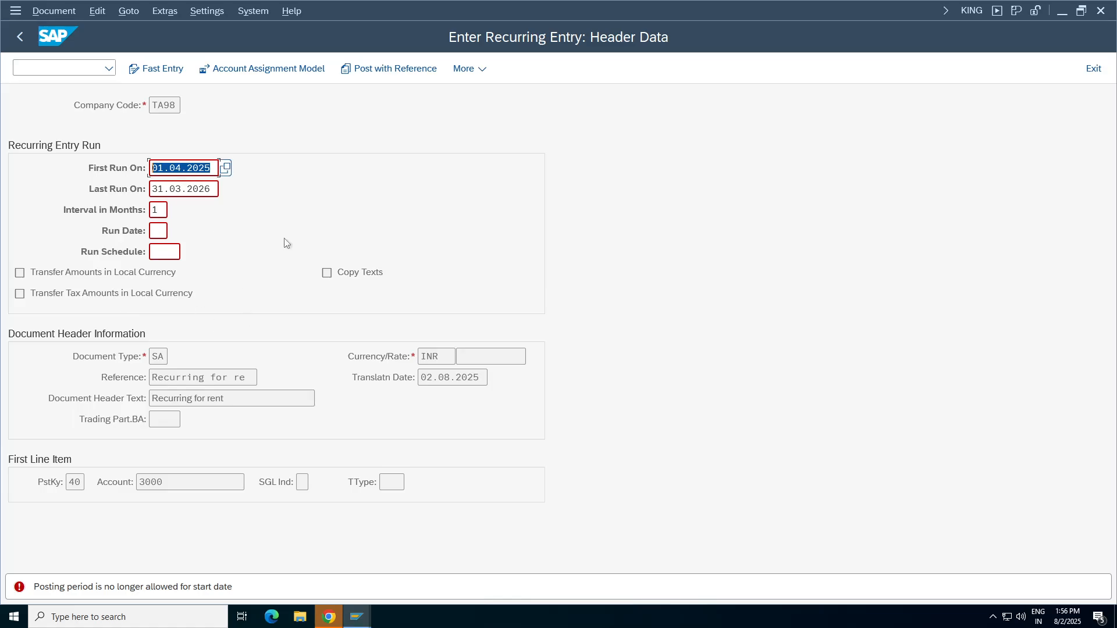
key(Return)
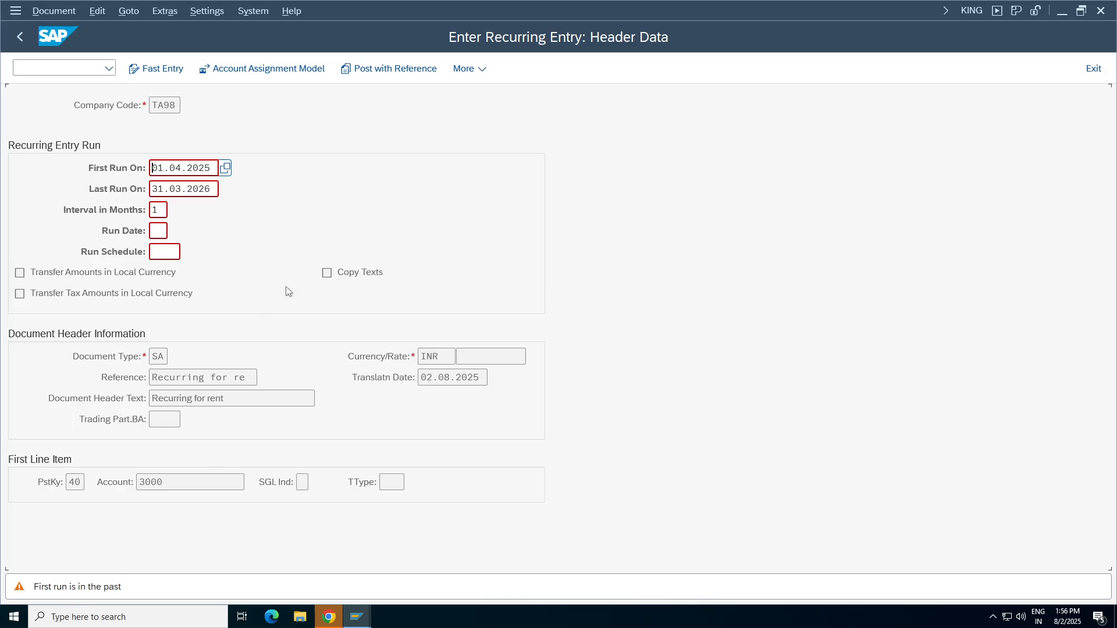
key(Return)
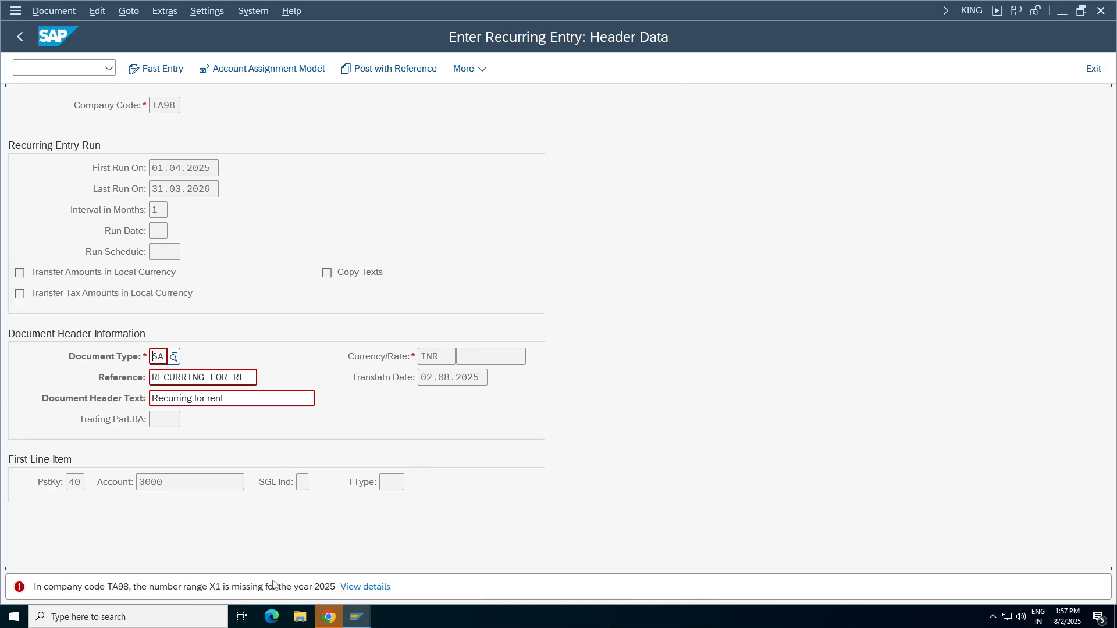
- Start FBN1 in a new session and open company code TA98's accounting document number ranges for editing
click(16, 67)
text(/ofbn1)
key(Return)
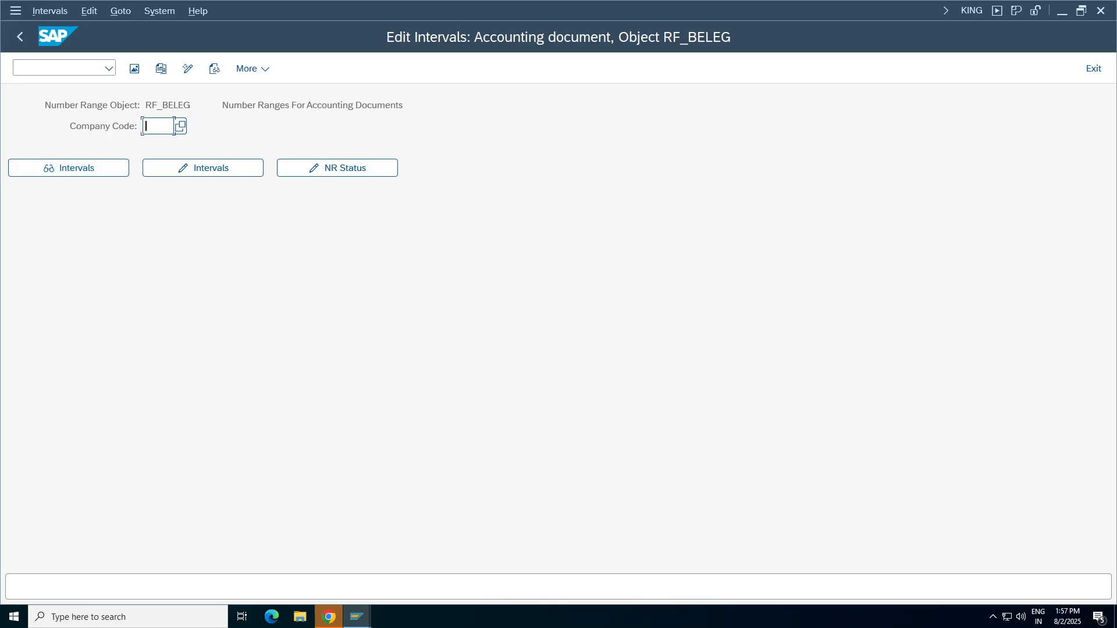
click(160, 126)
click(165, 145)
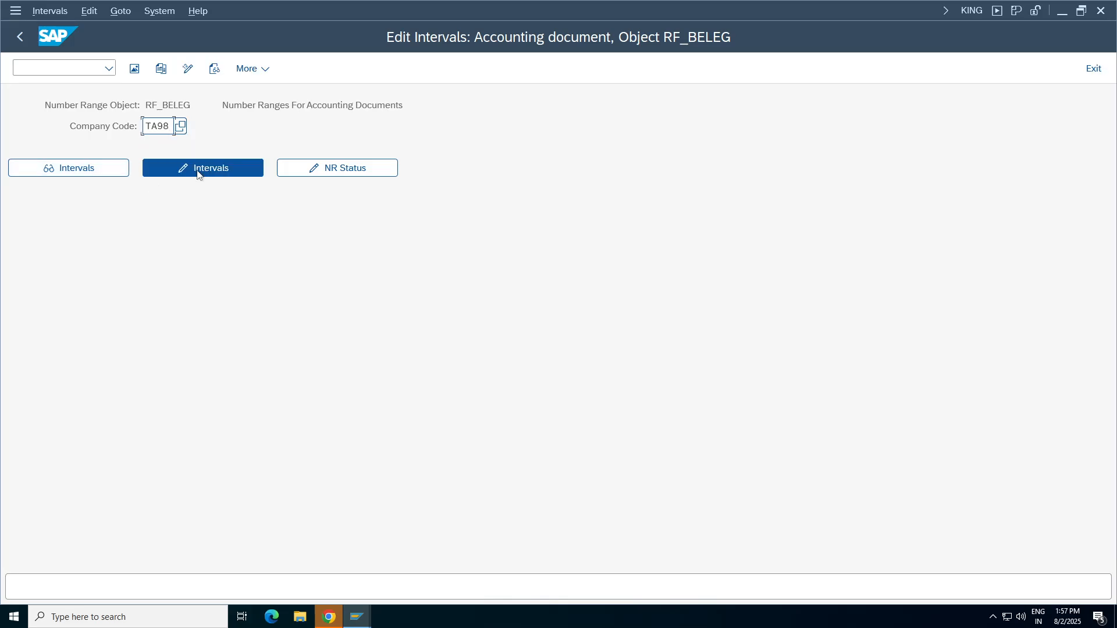
click(197, 170)
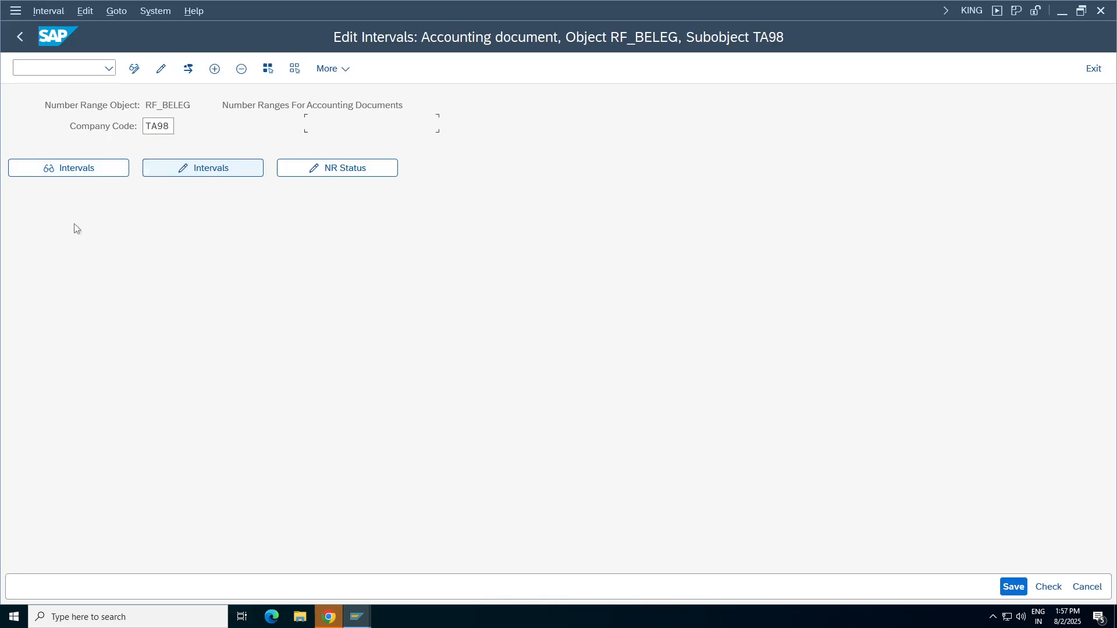
- Add number range X1 for year 2025 from 101 to 200 and save it, acknowledging the transport notice
click(215, 68)
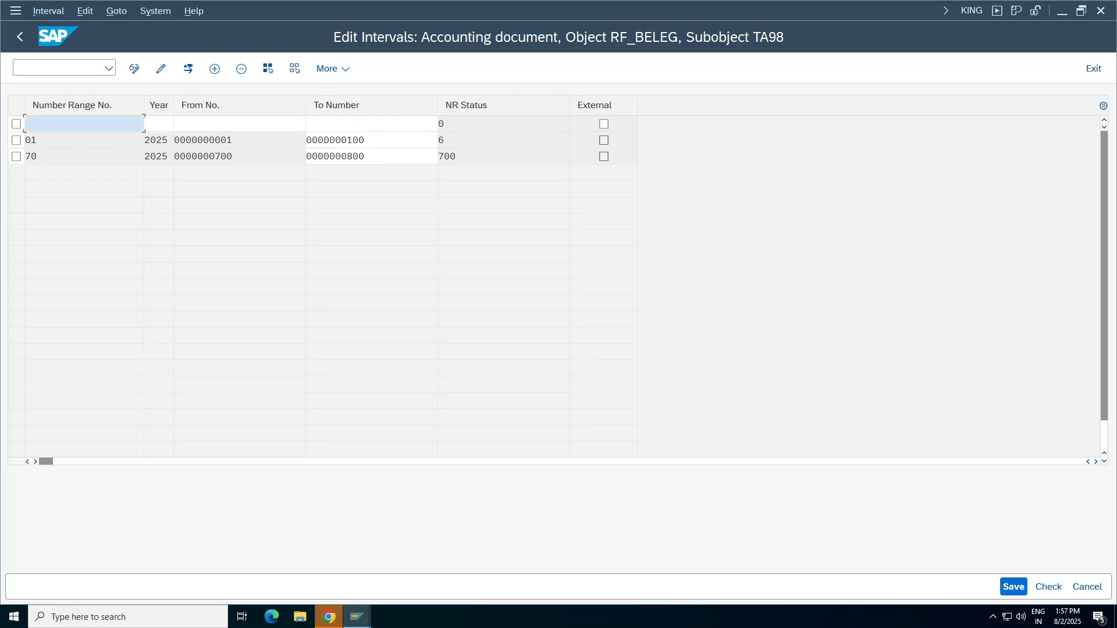
text(X1)
key(Tab)
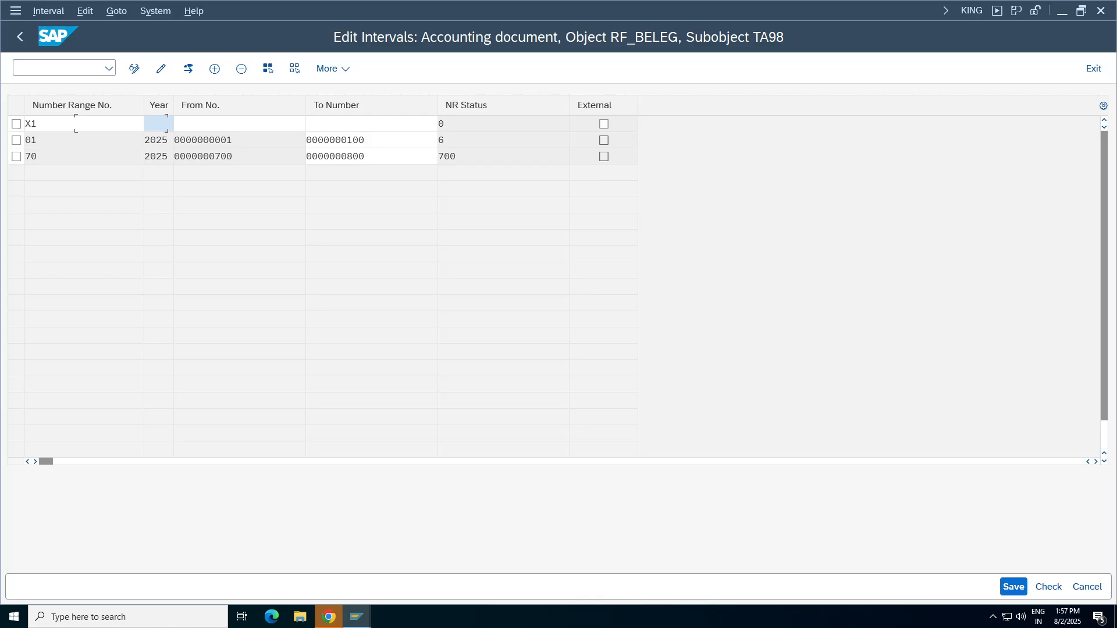
text(2025)
key(Tab)
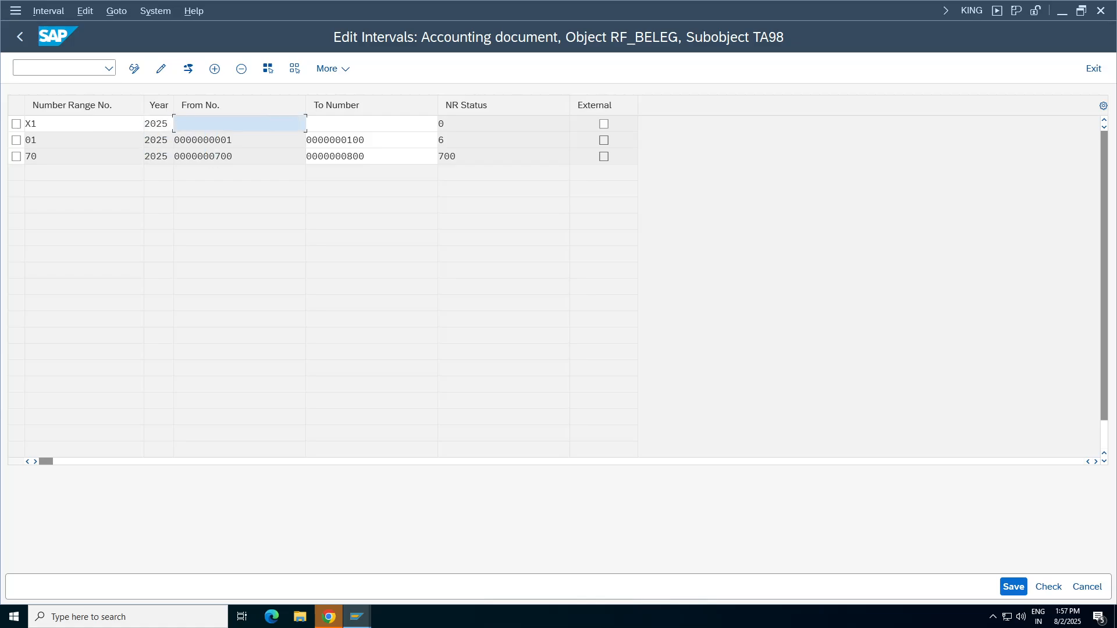
text(101)
key(Tab)
text(200)
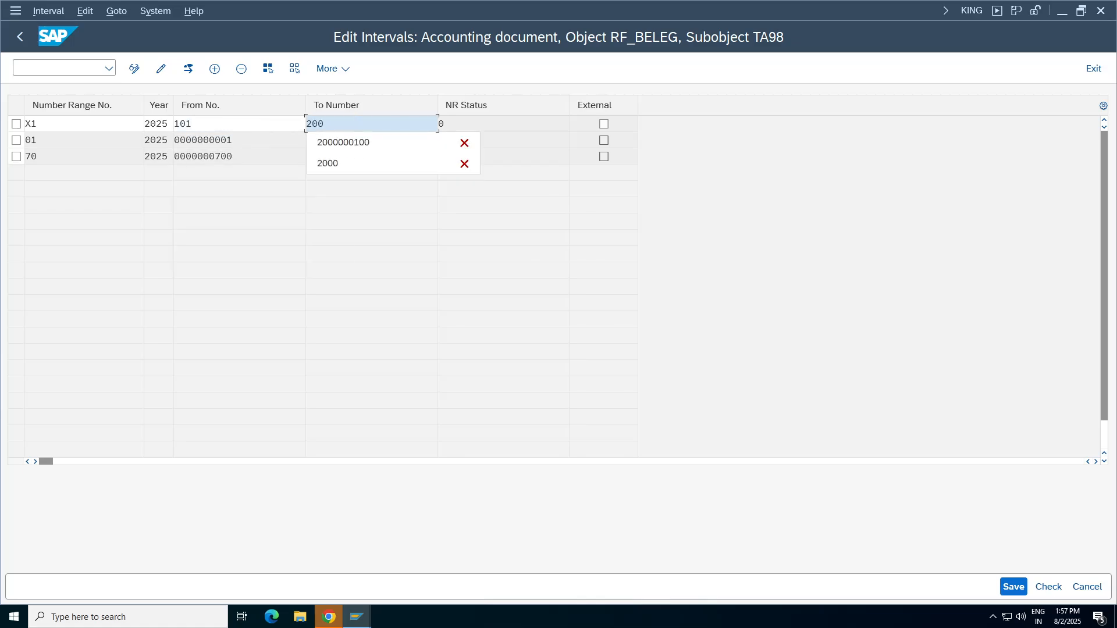
key(Return)
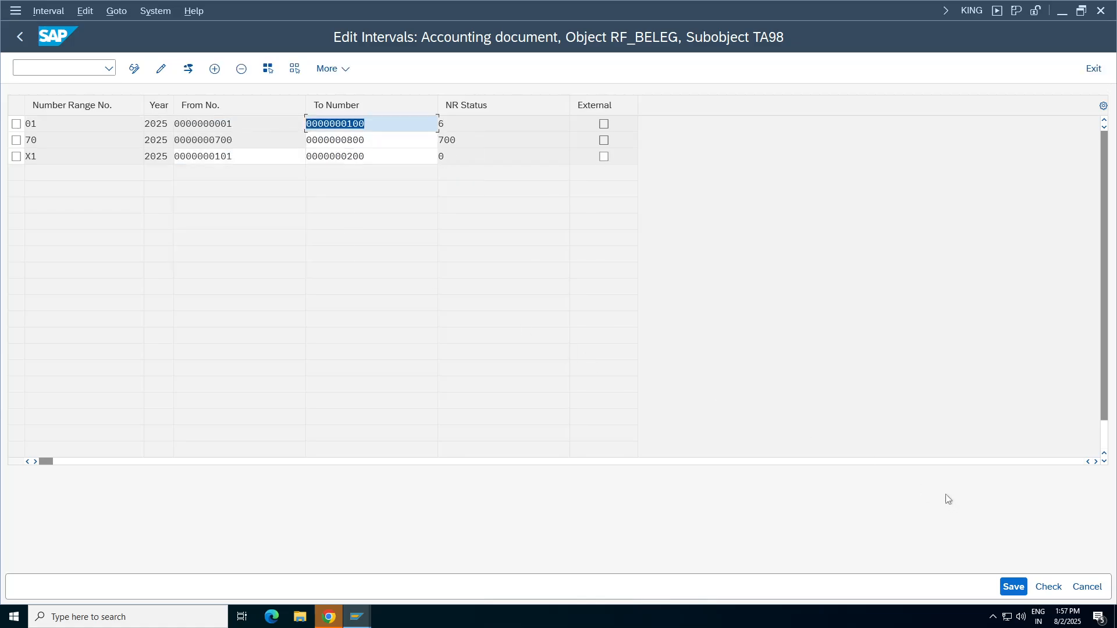
key(ctrl+s)
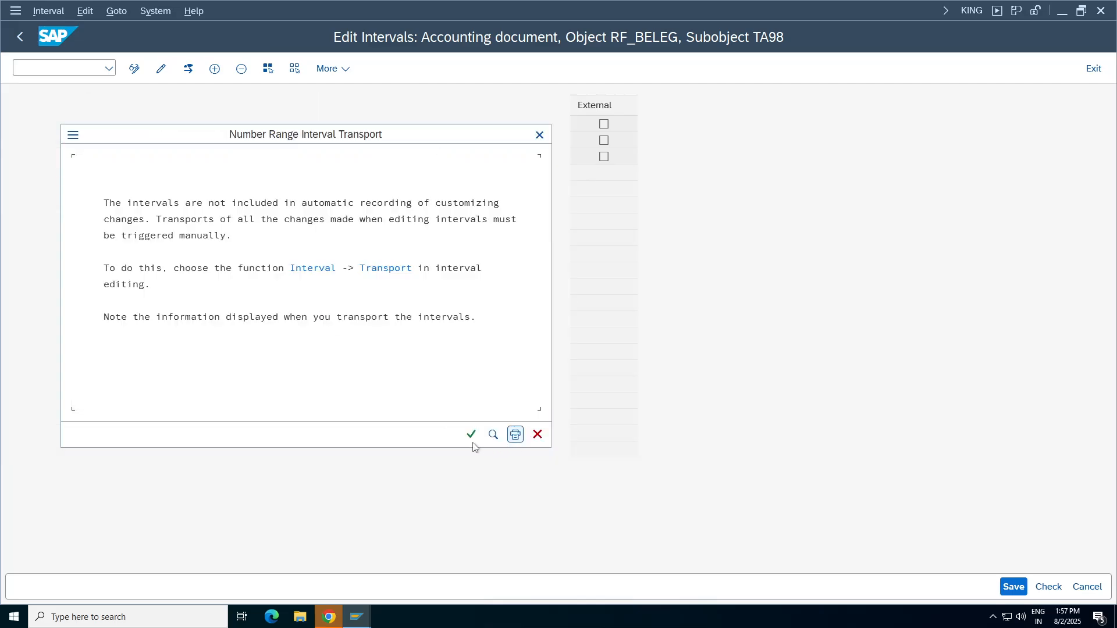
click(467, 434)
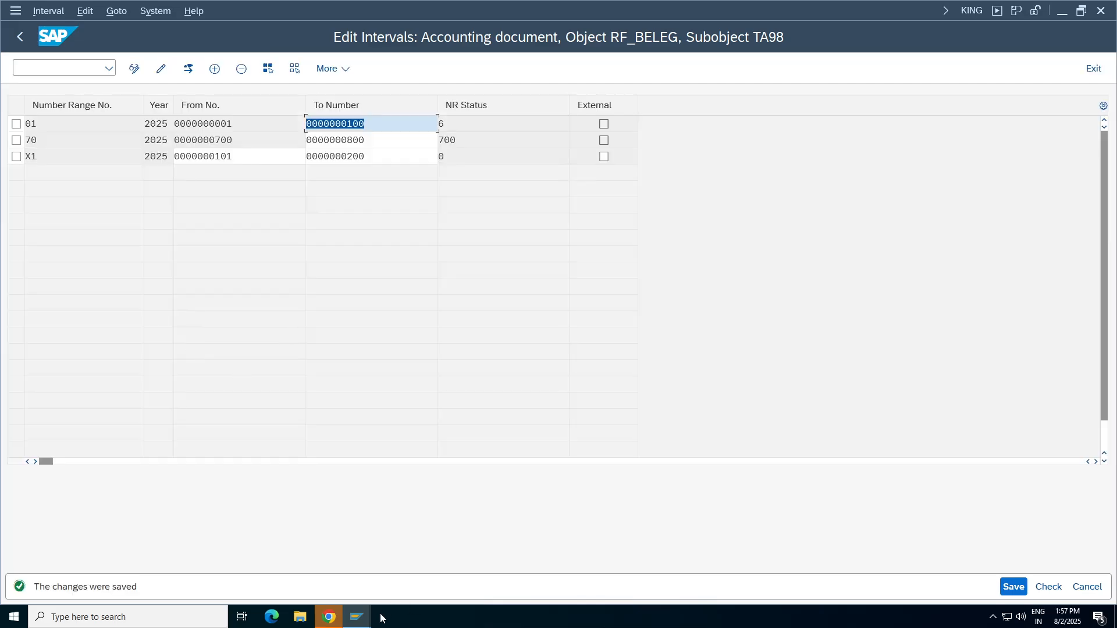
- Switch back to the recurring entry session and submit the header to reach the first G/L account item
click(357, 617)
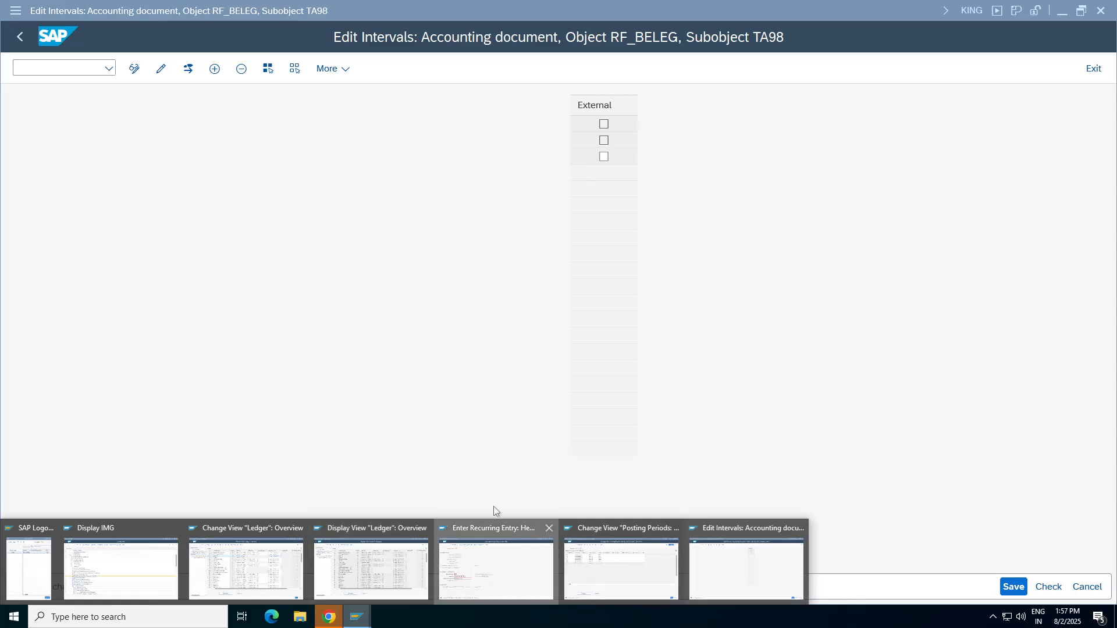
click(493, 559)
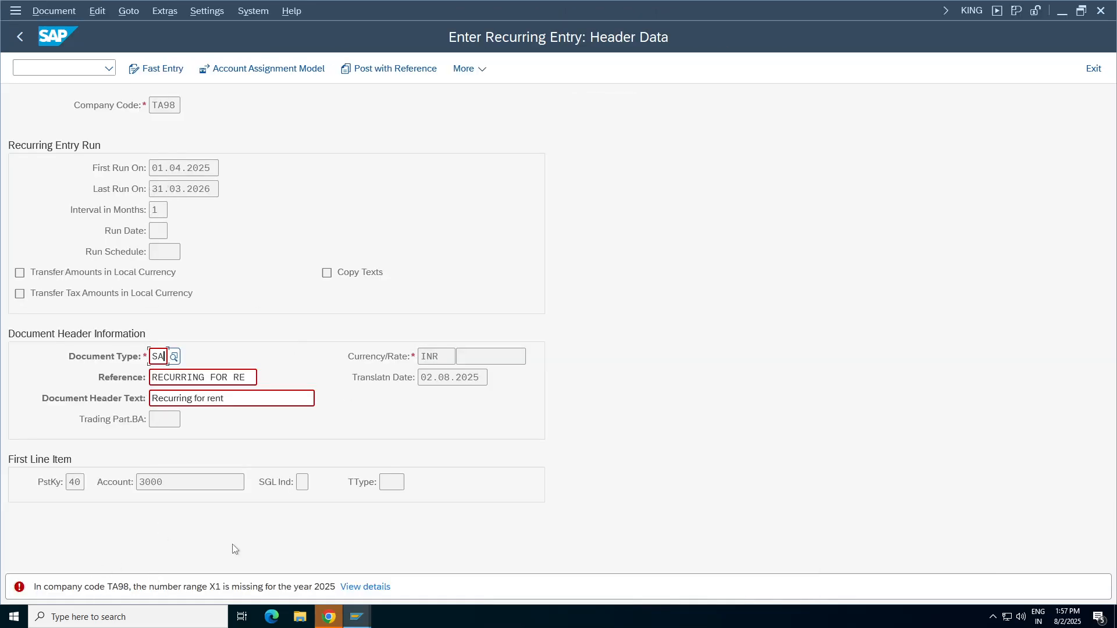
key(Return)
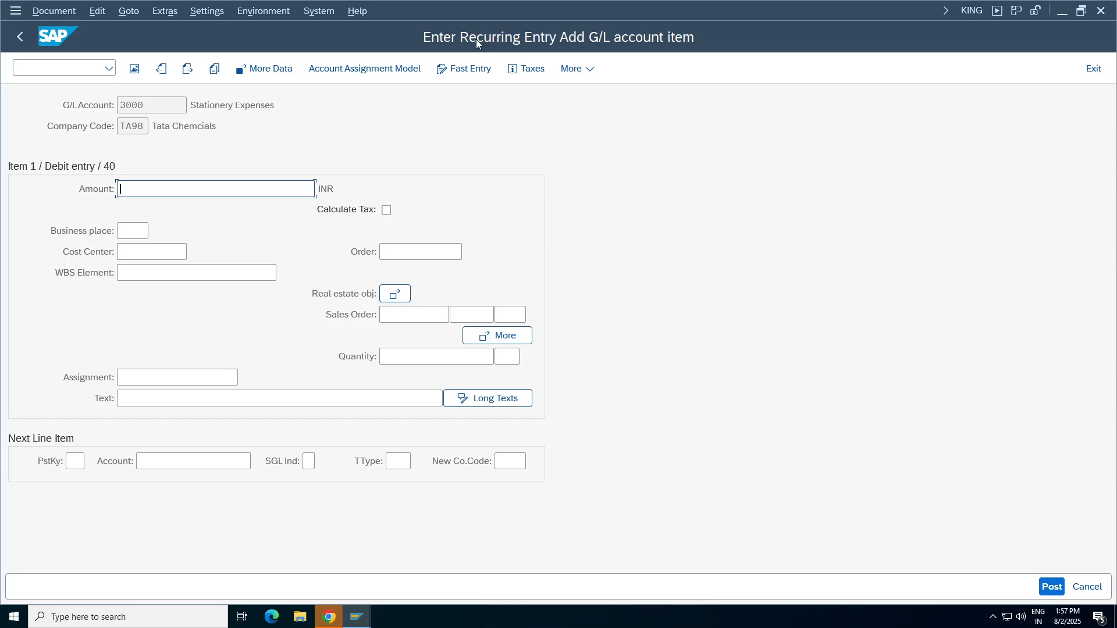
- Review the X1 number range interval in the TA98 number range session
click(357, 617)
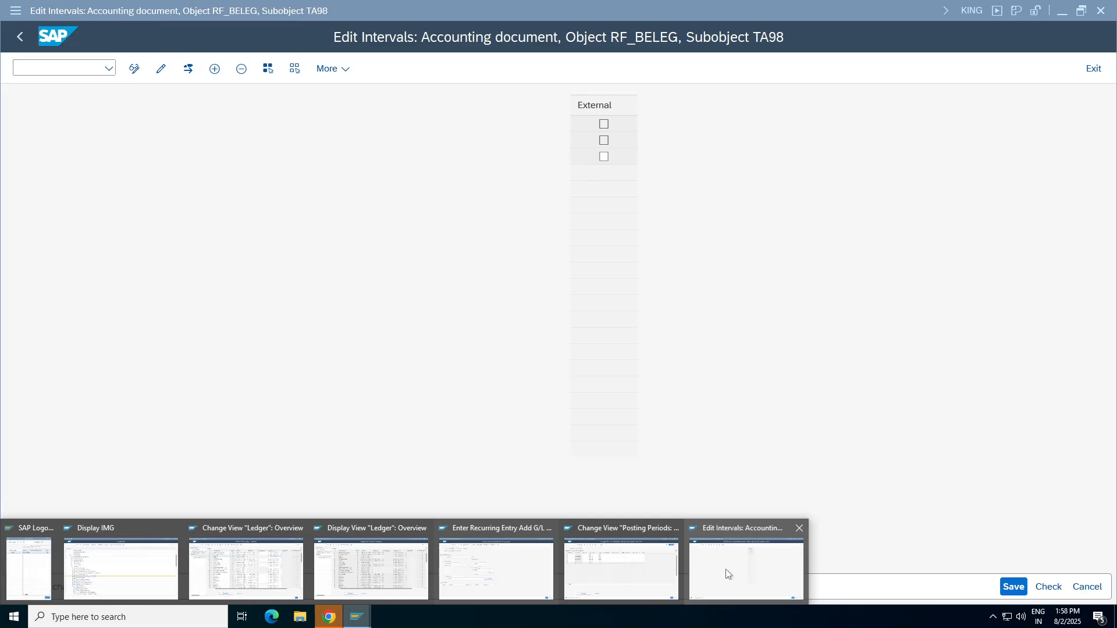
click(727, 574)
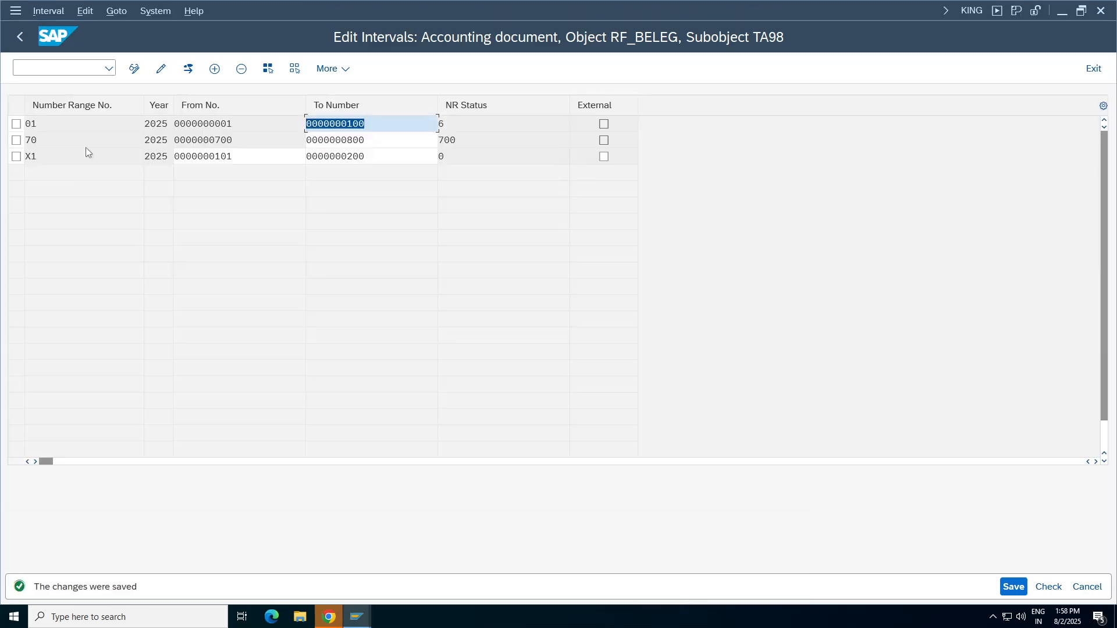
click(16, 156)
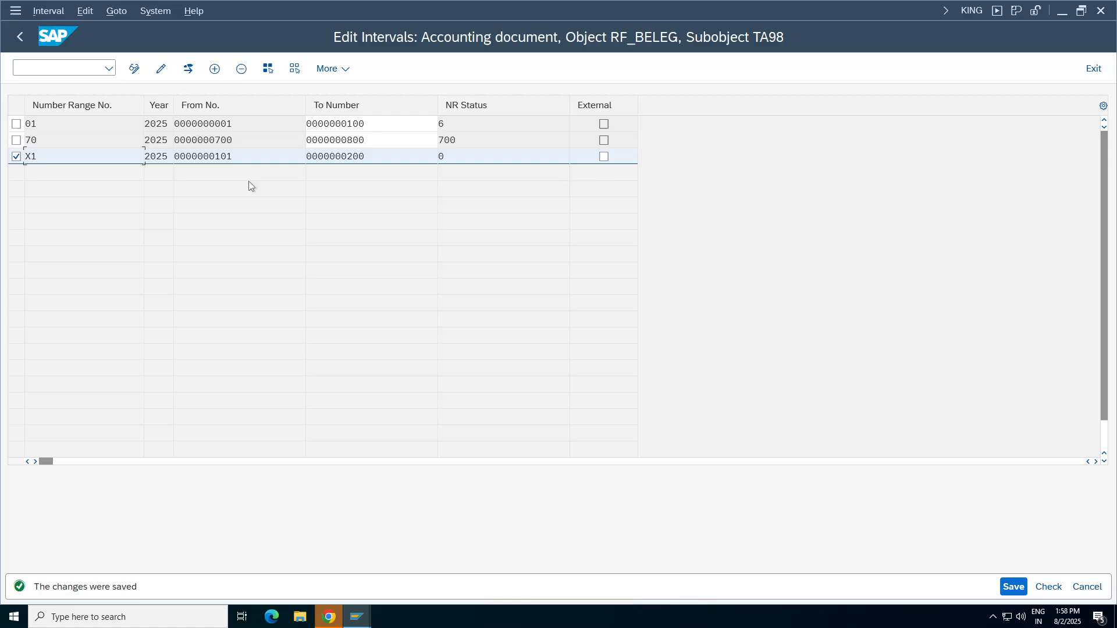
key(Tab)
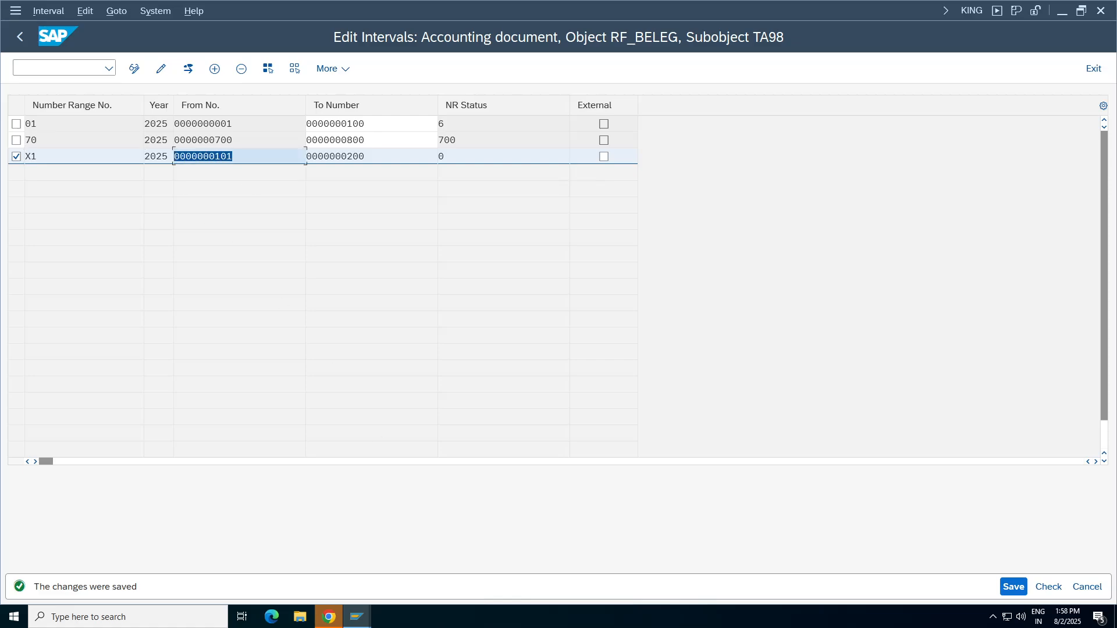
click(356, 617)
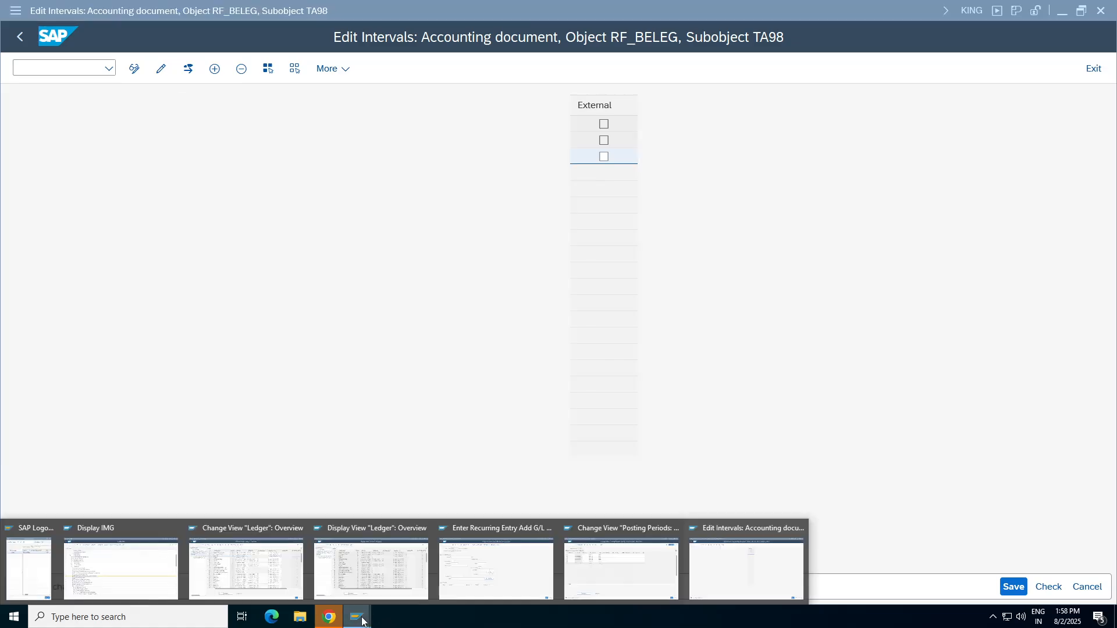
click(772, 309)
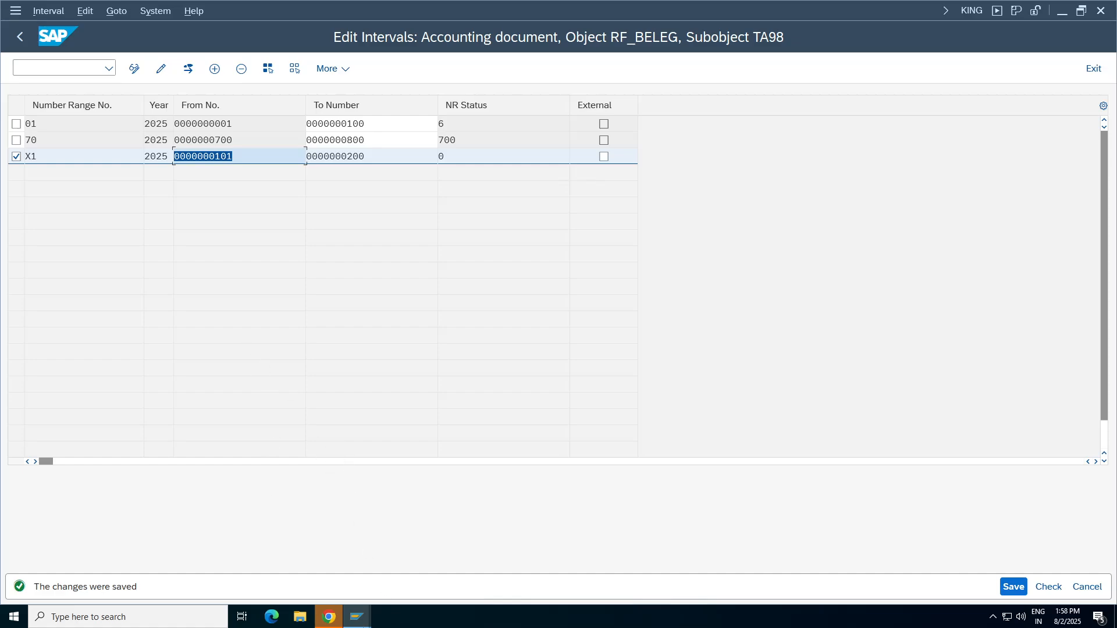
- In the recurring entry's debit item, enter amount 10000, cost center 100100 and the text "stationery exp"
click(357, 616)
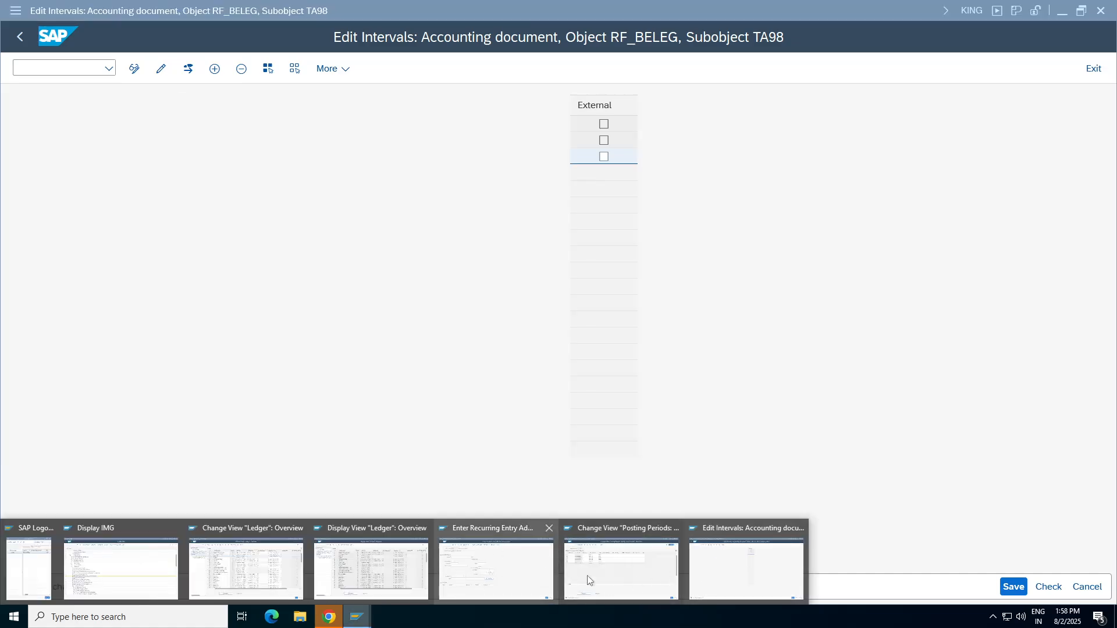
click(518, 570)
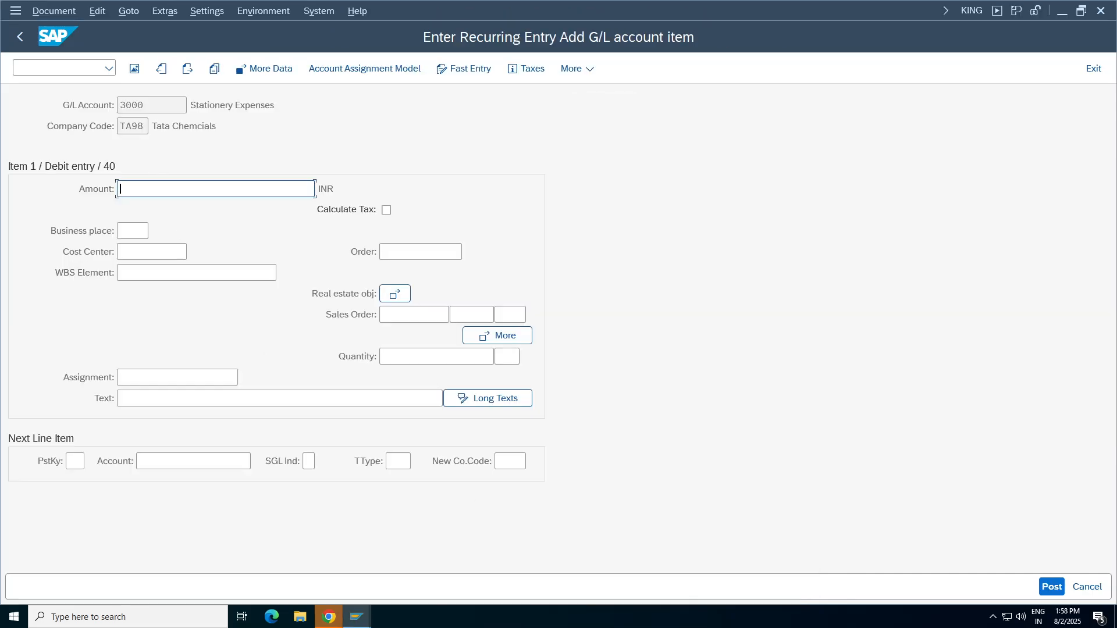
click(139, 189)
click(141, 189)
text(10000)
click(135, 252)
click(140, 271)
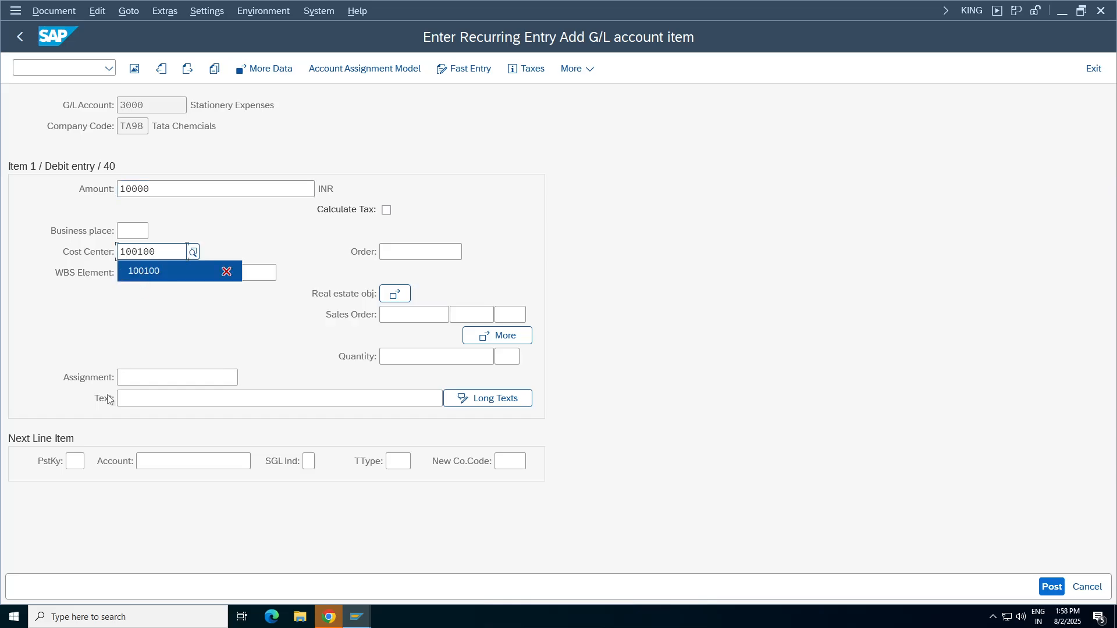
click(122, 399)
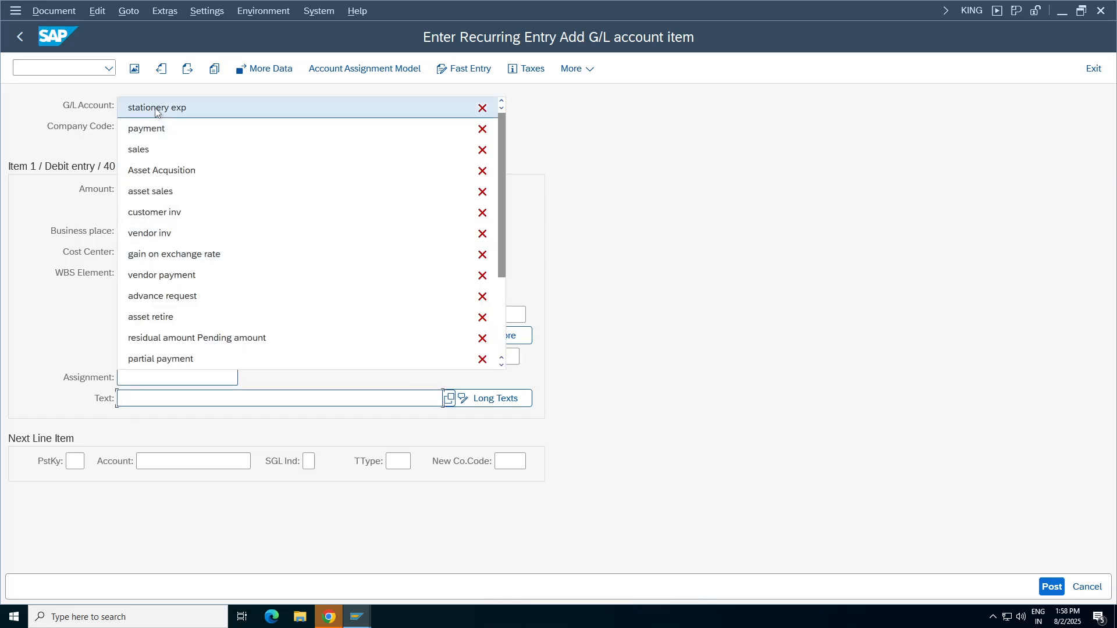
click(156, 108)
- Set posting key 50 for the next line item and start its account entry
click(84, 460)
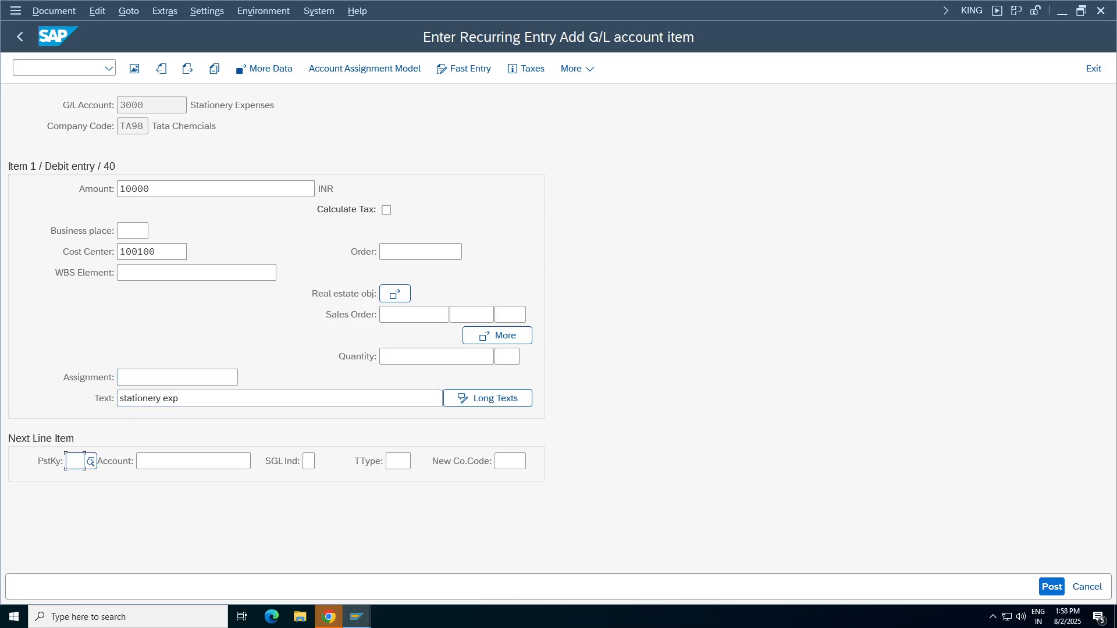
click(86, 498)
click(252, 461)
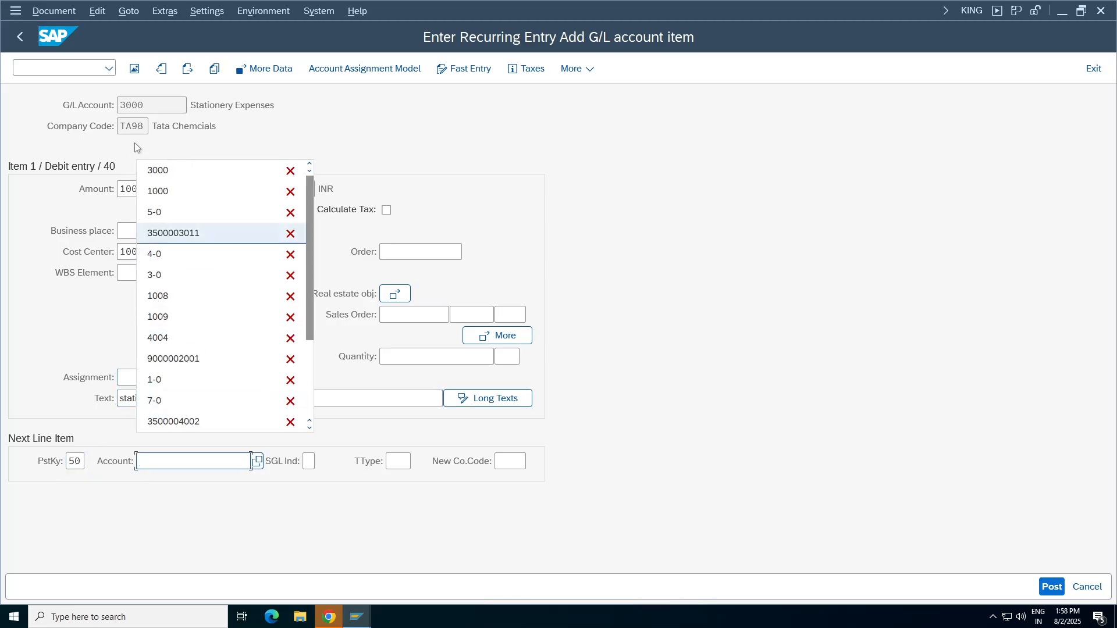
- Add G/L account 1000 as the credit item with amount 10000, business area TCHY and the text "stationery exp"
click(146, 190)
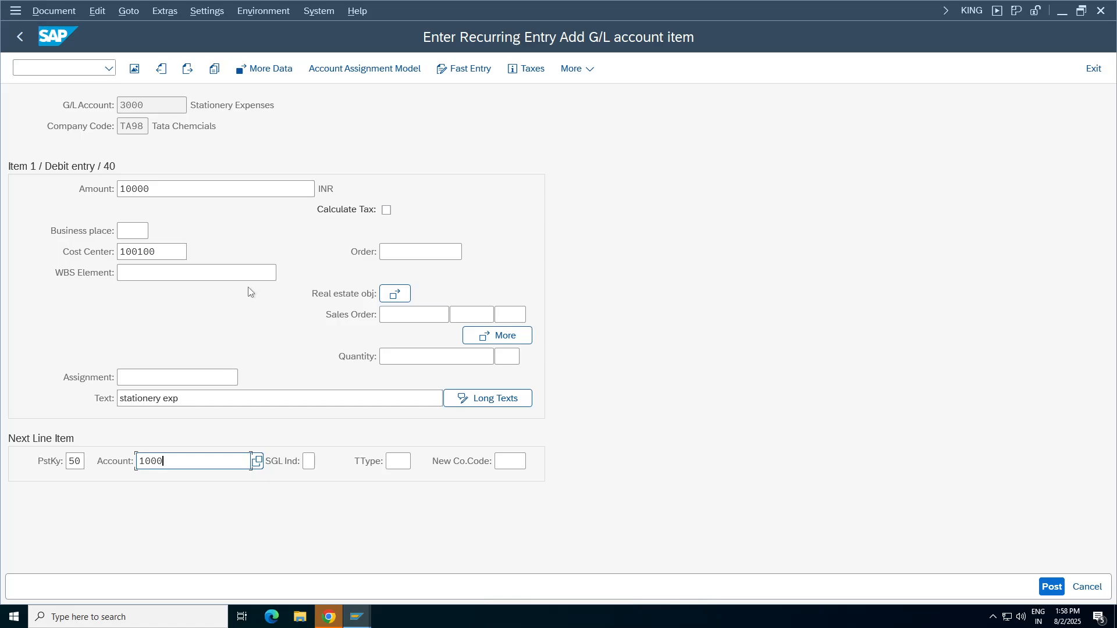
key(Return)
key(space)
click(157, 210)
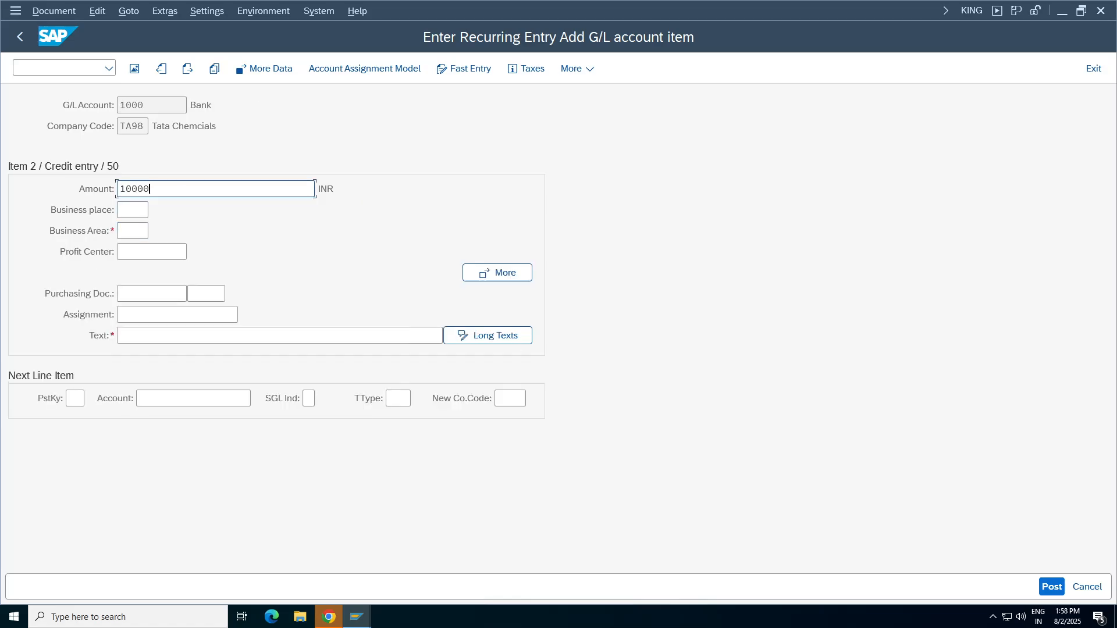
click(131, 231)
click(131, 250)
click(138, 333)
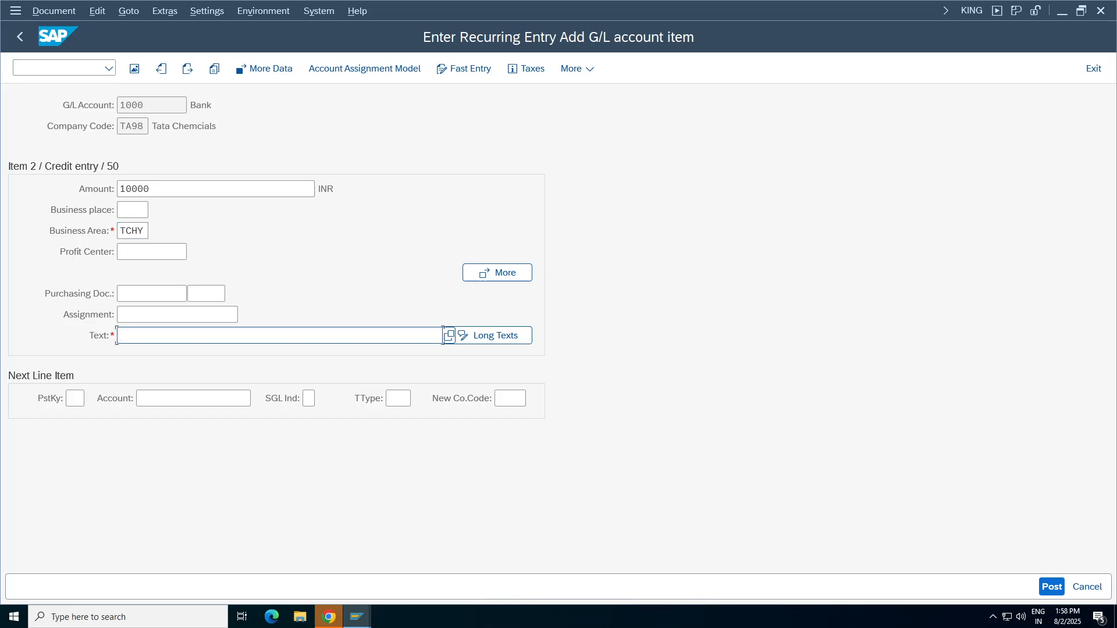
- Post the recurring entry document in company code TA98
click(155, 42)
click(50, 11)
click(855, 361)
click(1051, 586)
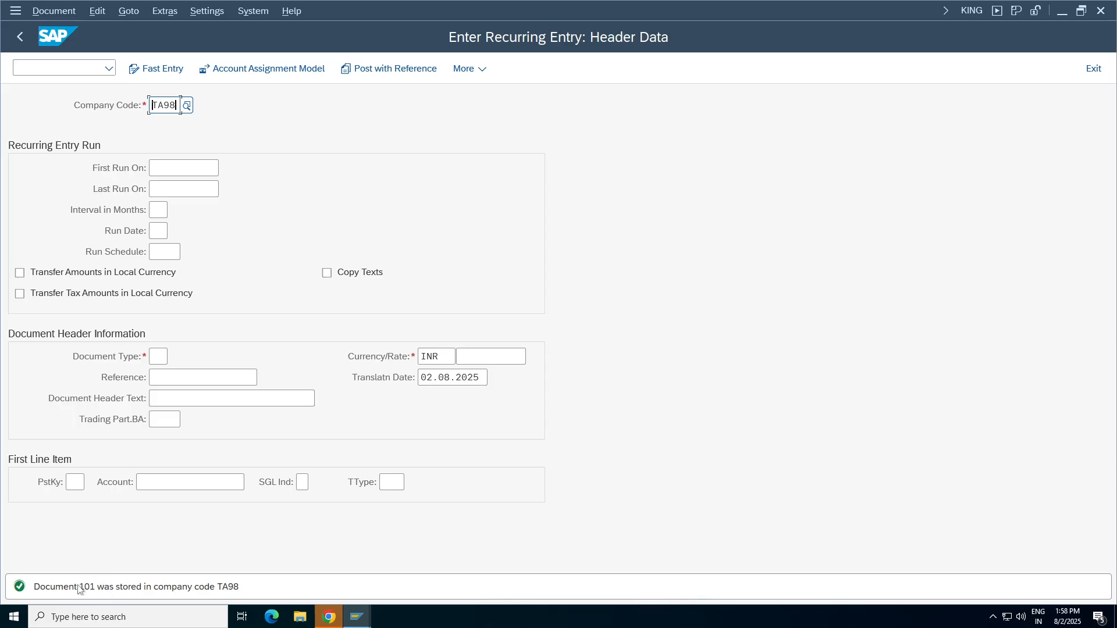
- Switch to the number range intervals session, reload the TA98 intervals and check the status of range X1
click(356, 616)
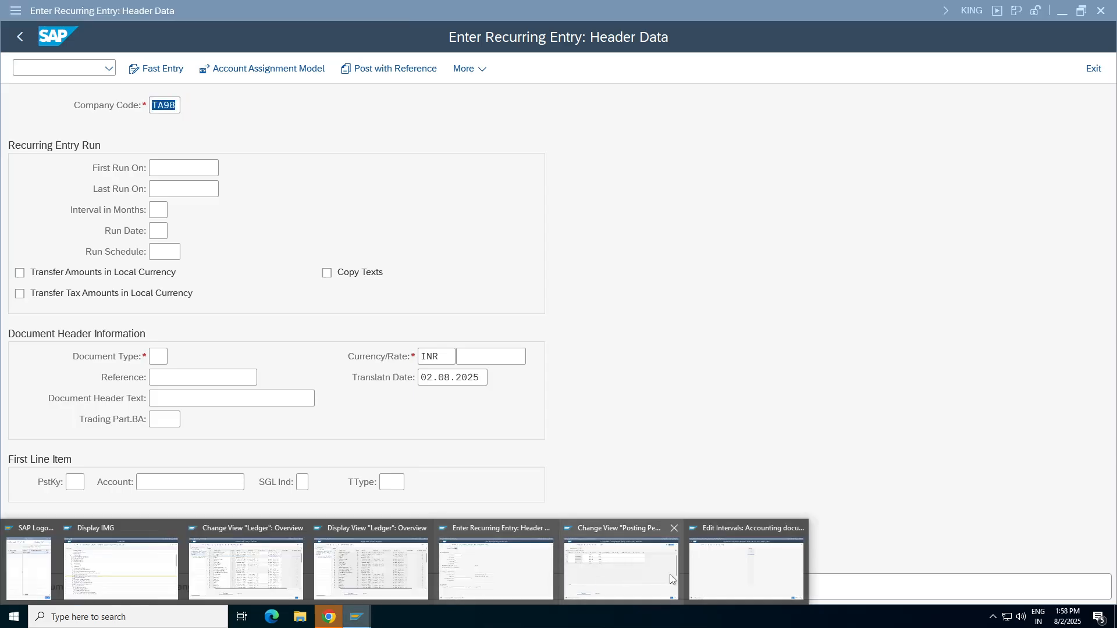
click(727, 560)
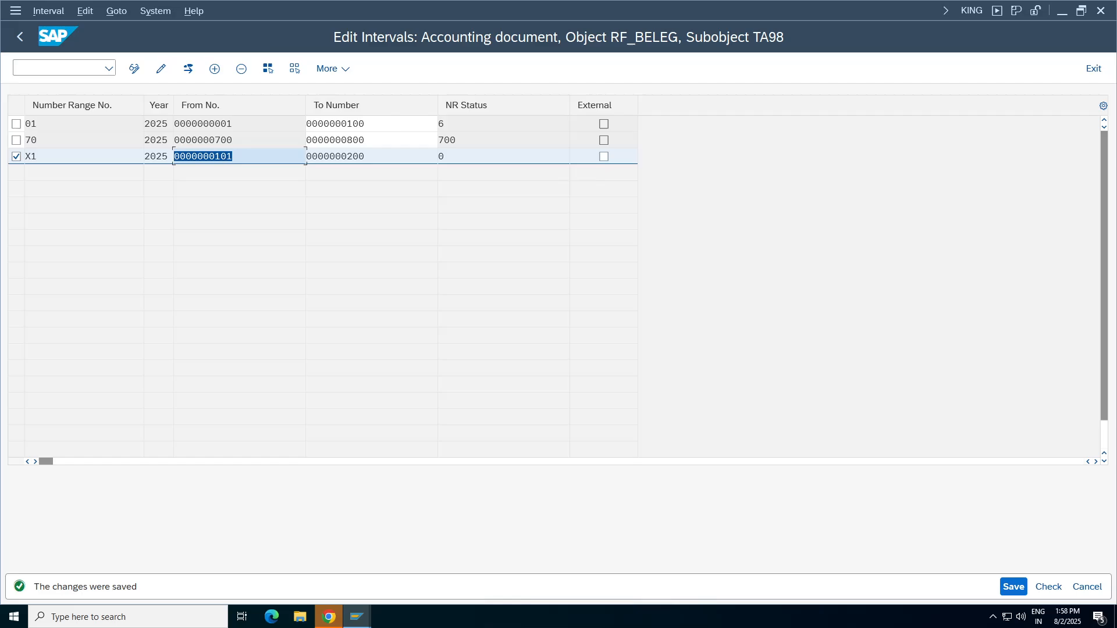
click(20, 36)
click(66, 168)
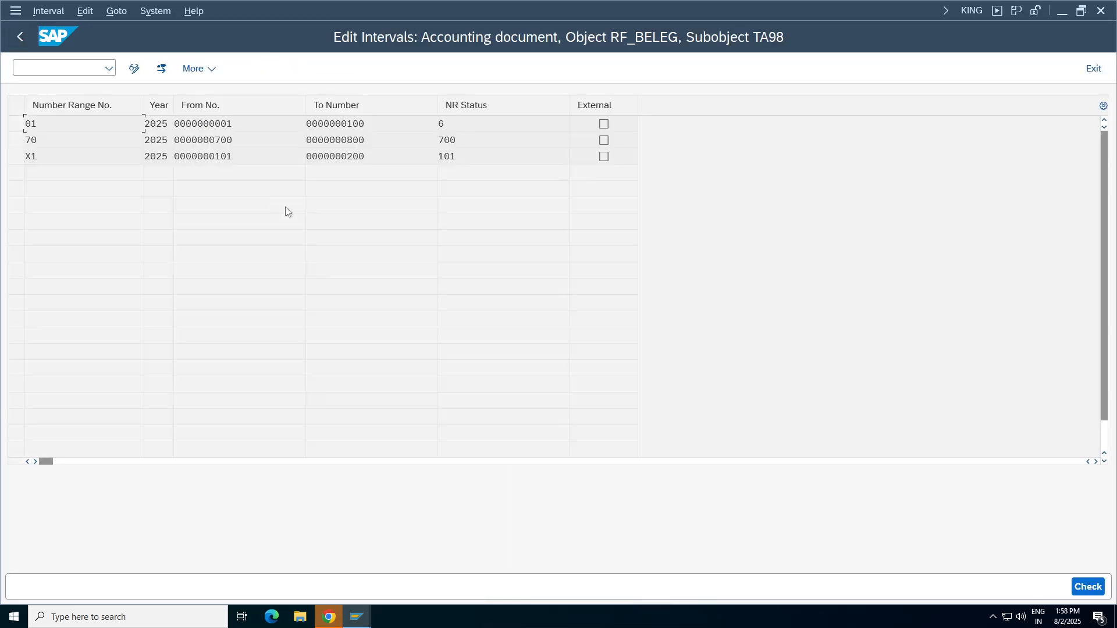
double_click(490, 163)
drag(49, 158, 1, 157)
key(Tab)
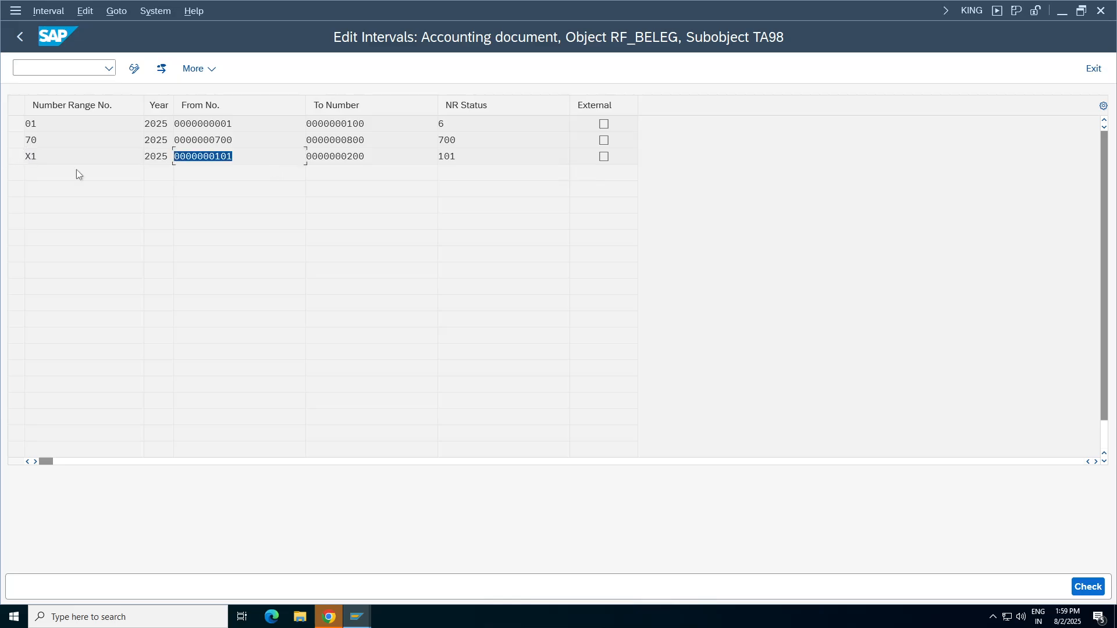
- Return to the recurring entry session and leave it for the SAP Easy Access screen
click(356, 617)
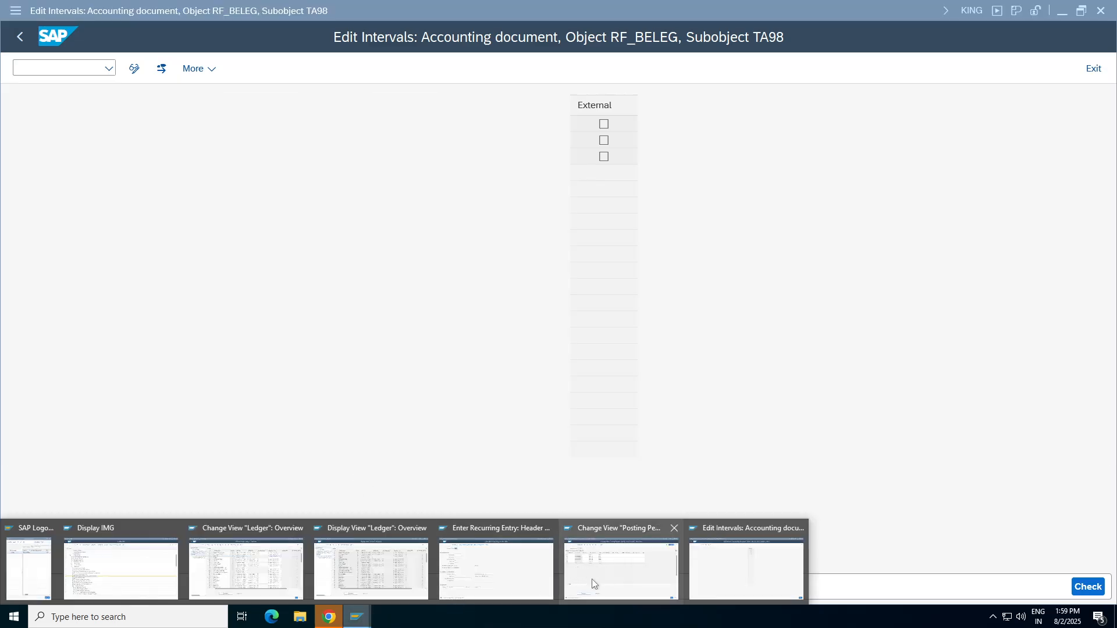
mouse_move(591, 579)
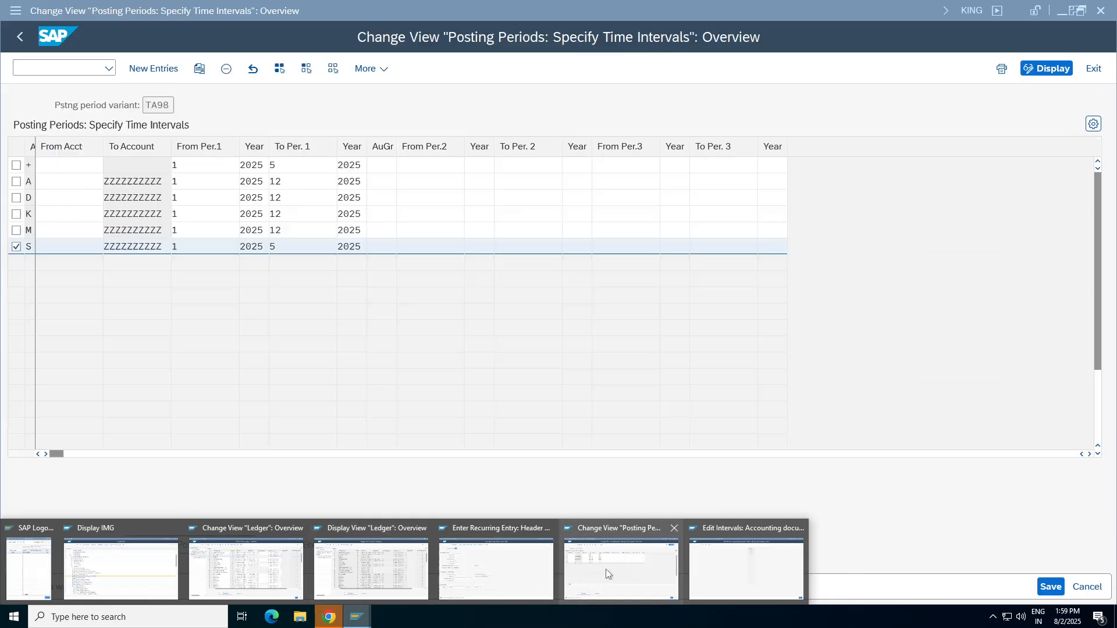
click(521, 580)
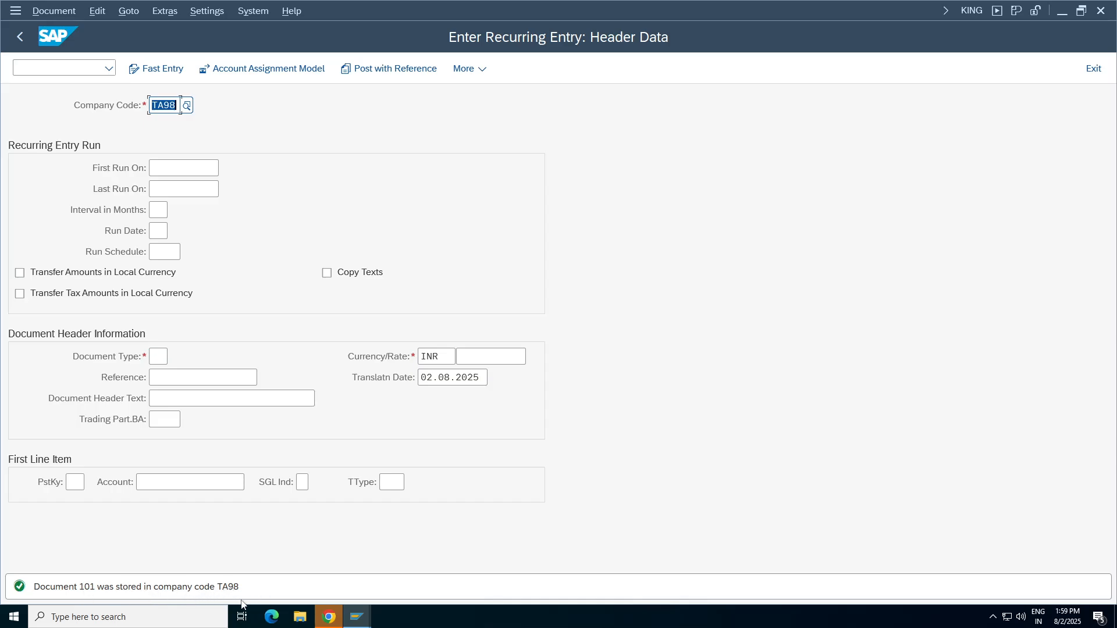
click(20, 36)
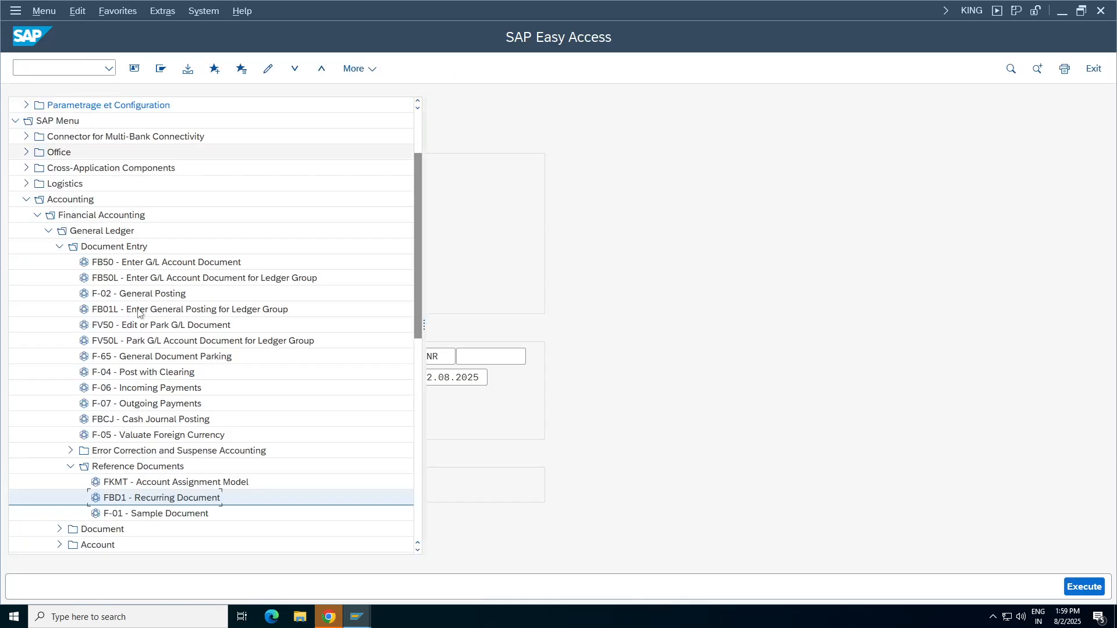
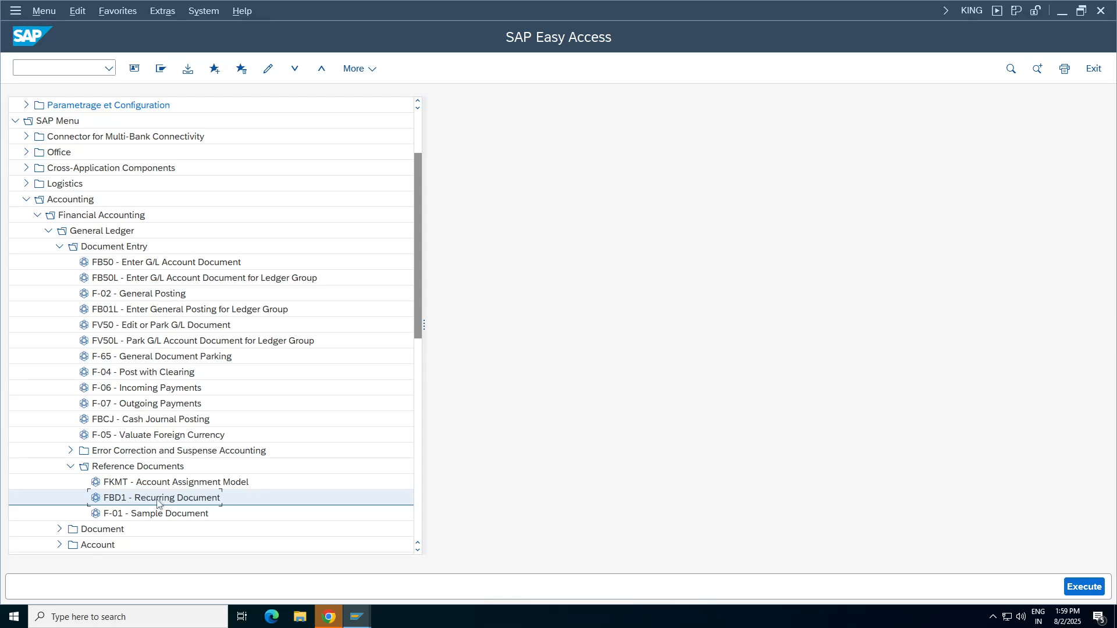
- Open recurring document 101 of company code TA98 for changing with transaction FBD2 under the General Ledger reference documents
click(69, 468)
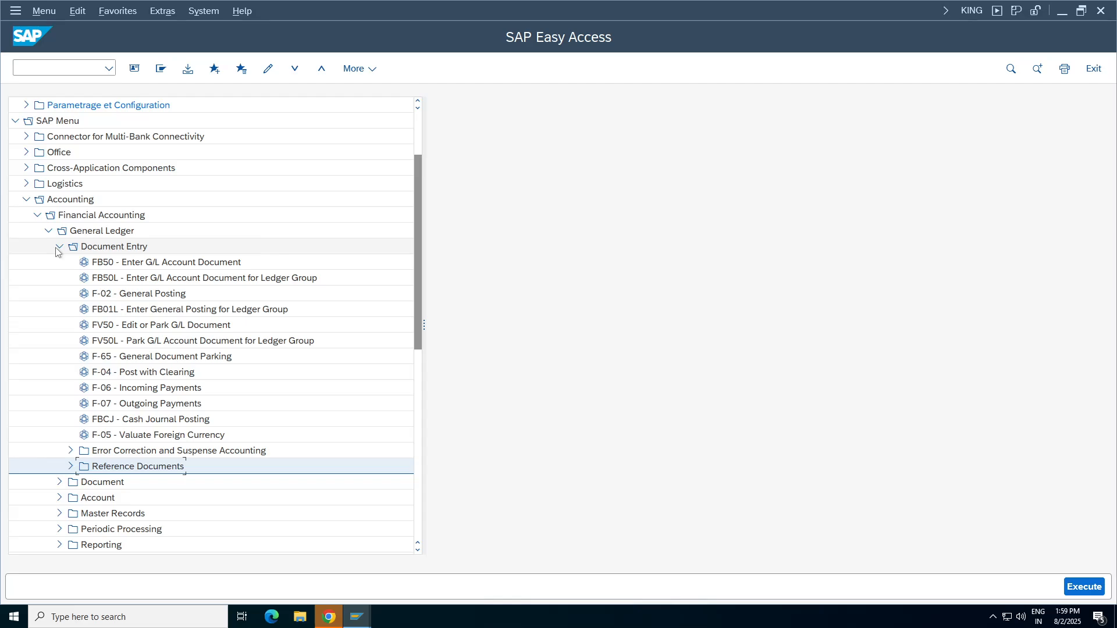
click(59, 482)
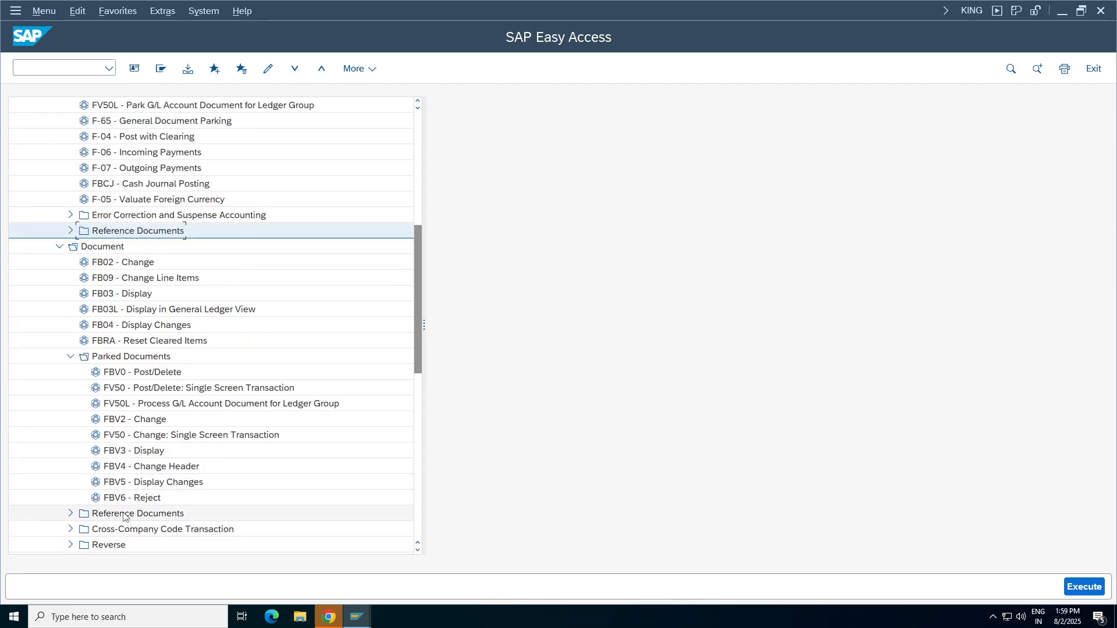
click(71, 513)
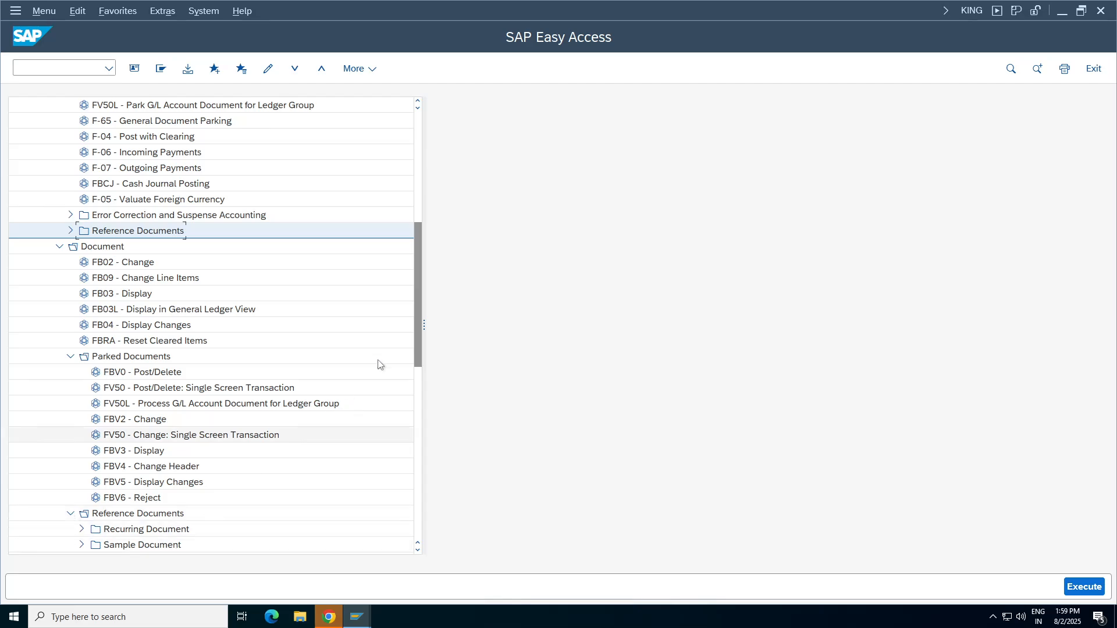
drag(417, 300, 407, 347)
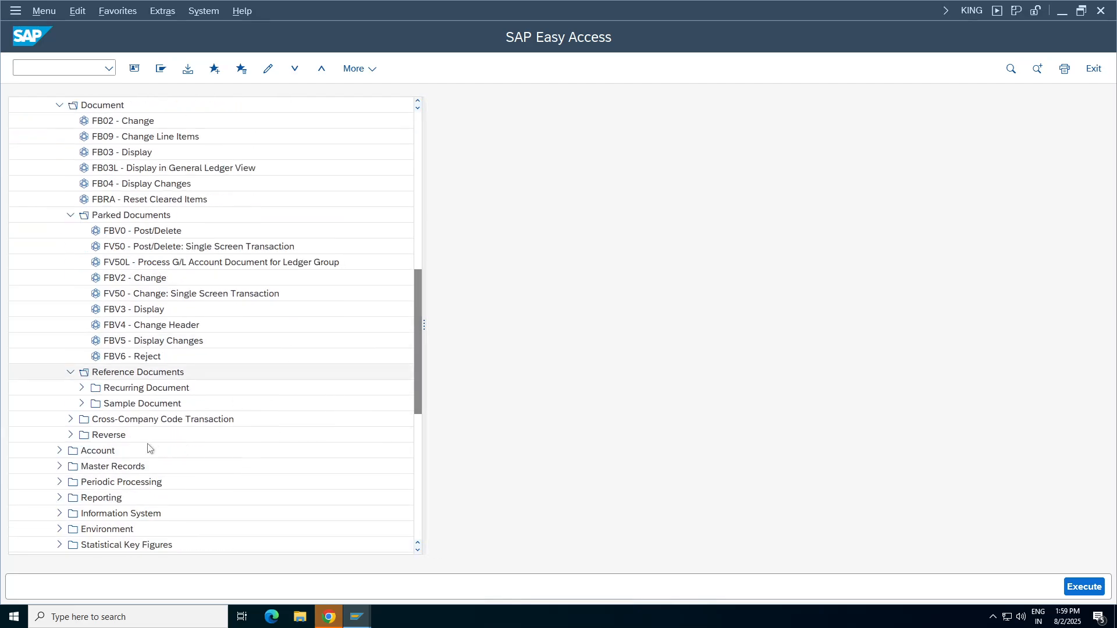
click(82, 388)
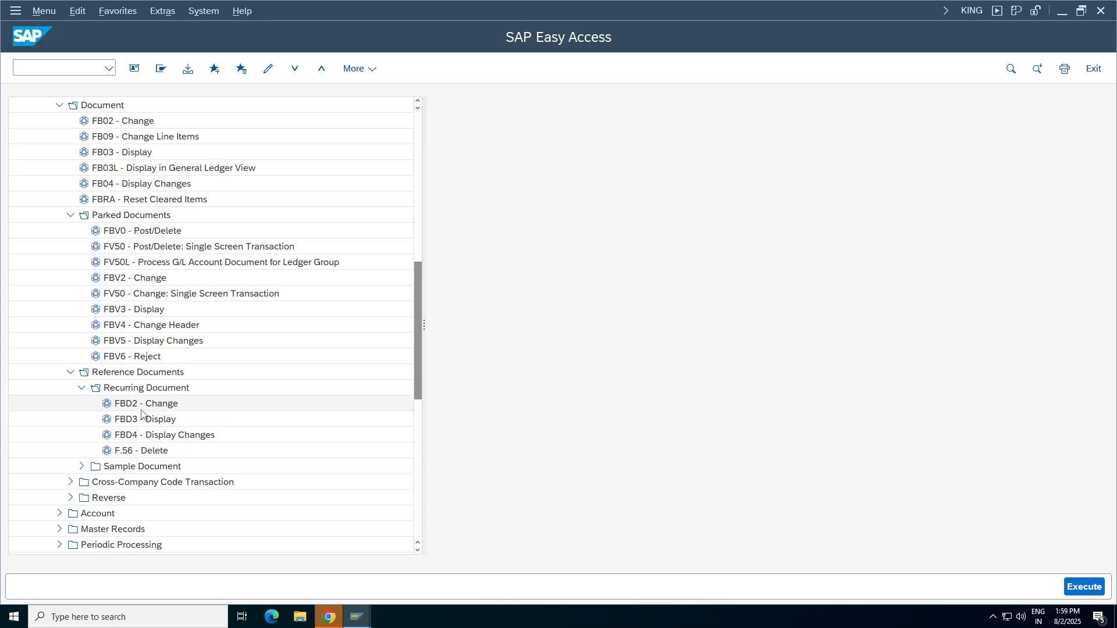
click(201, 448)
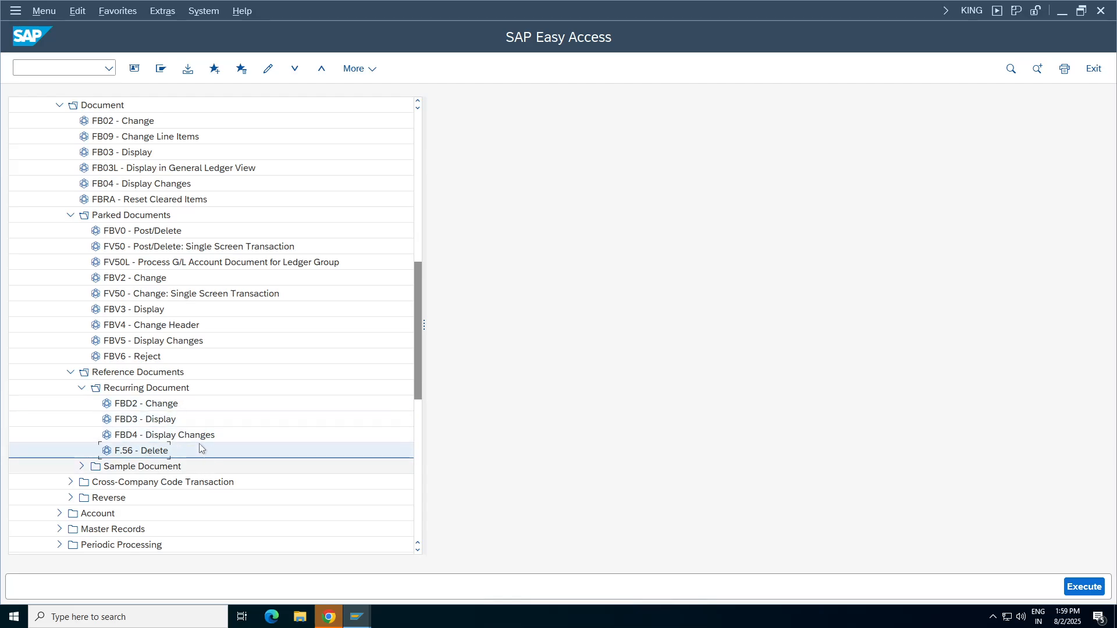
click(154, 407)
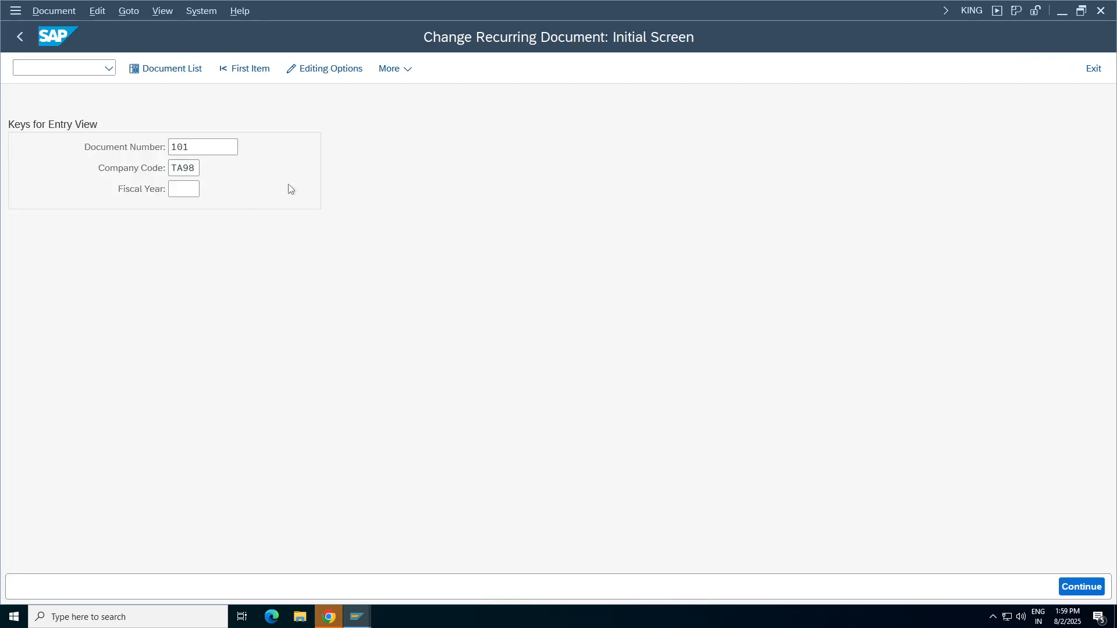
key(Return)
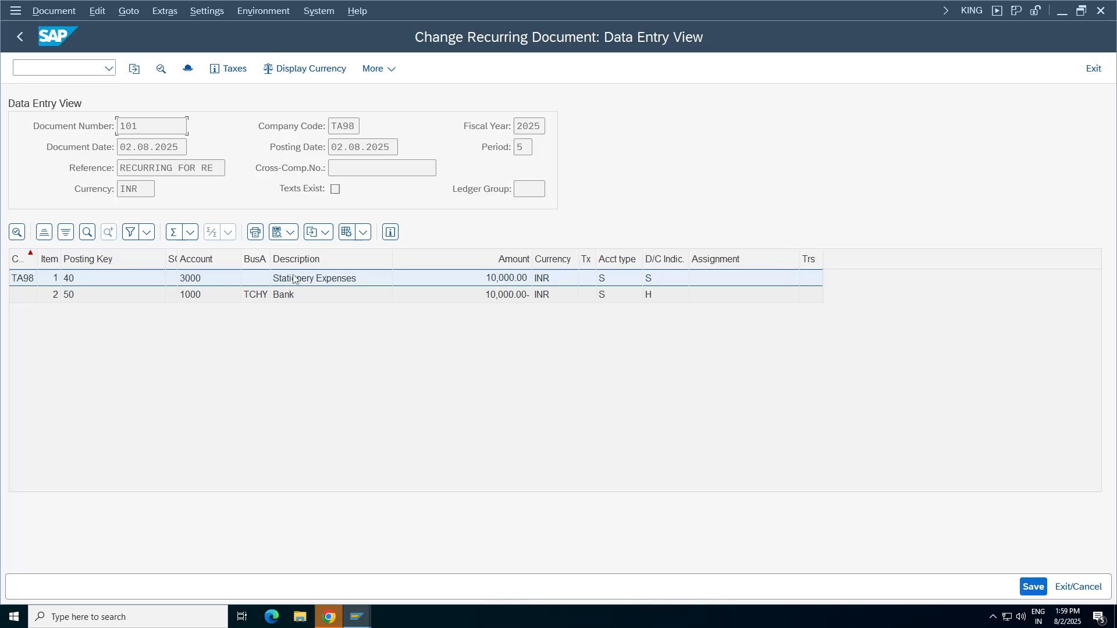
- Change the text of the Stationery Expenses line item to "stationery exp1"
double_click(302, 278)
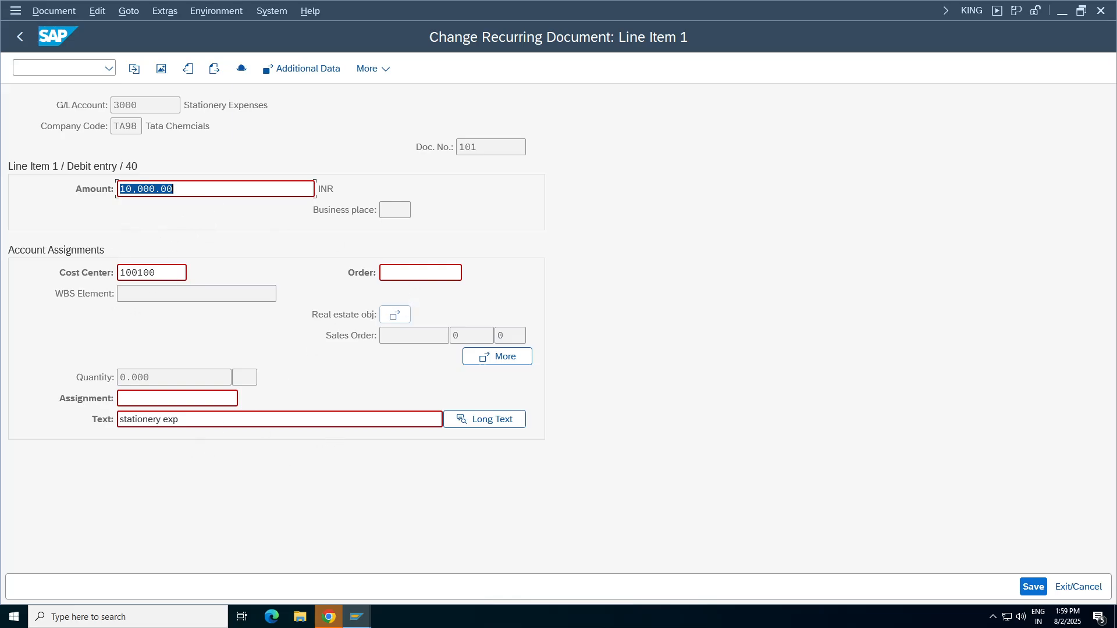
click(257, 424)
text(1)
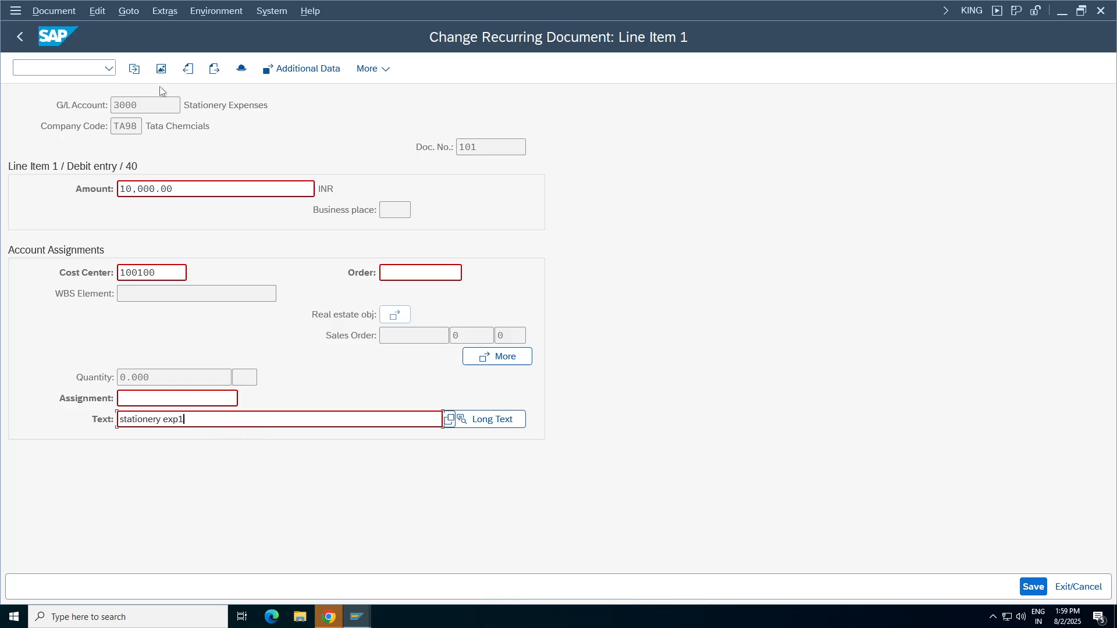
click(20, 36)
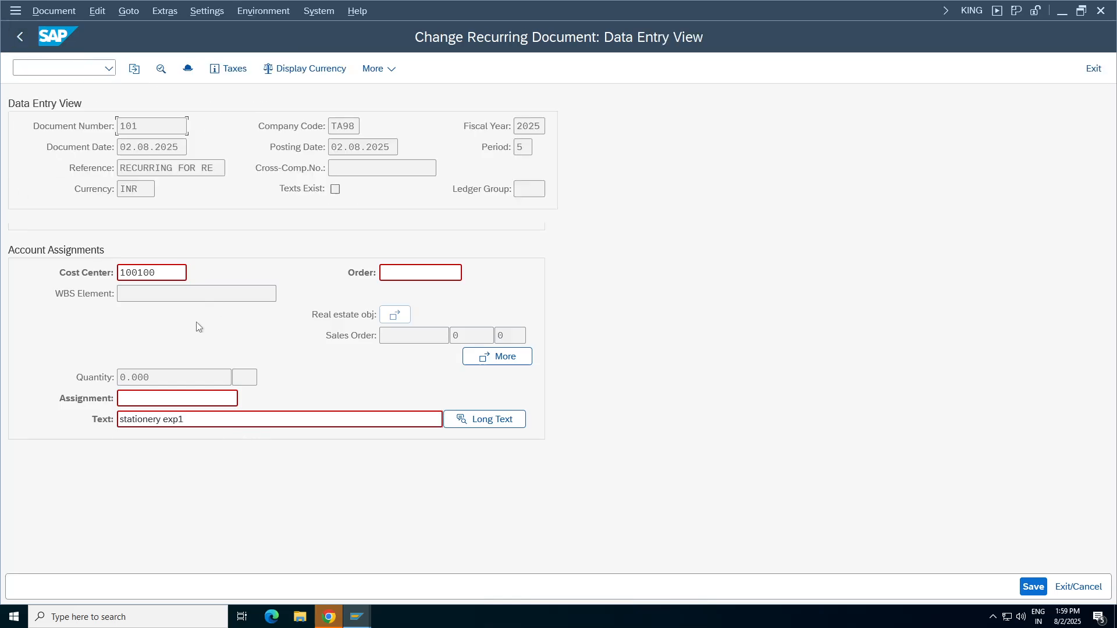
- Change the Bank line item's text to "stationery exp1" and save the recurring document
double_click(265, 302)
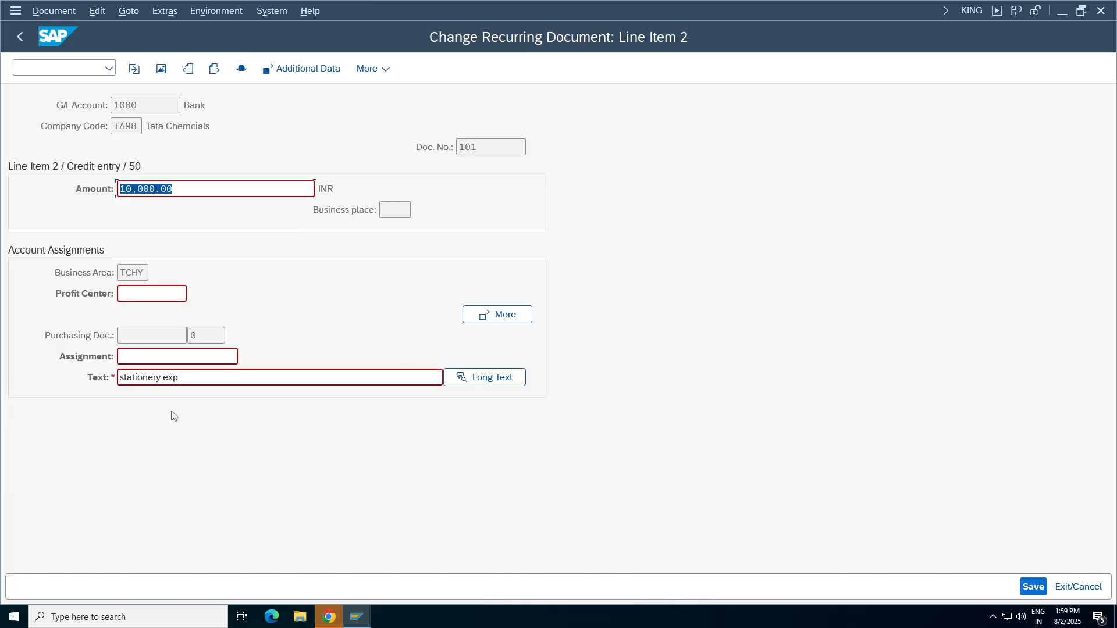
click(194, 378)
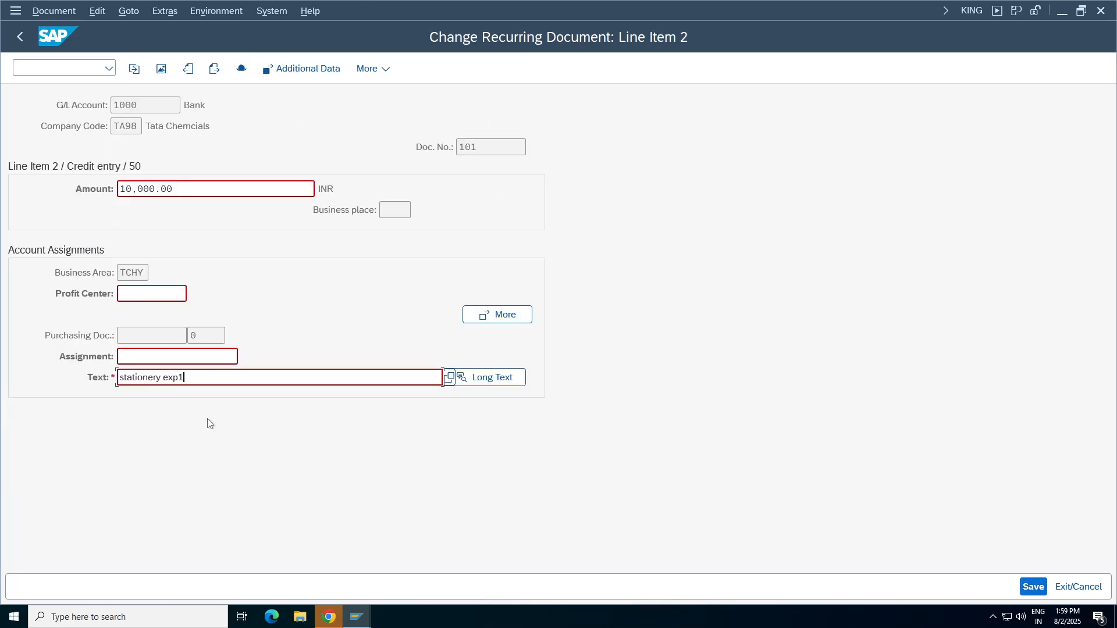
key(F3)
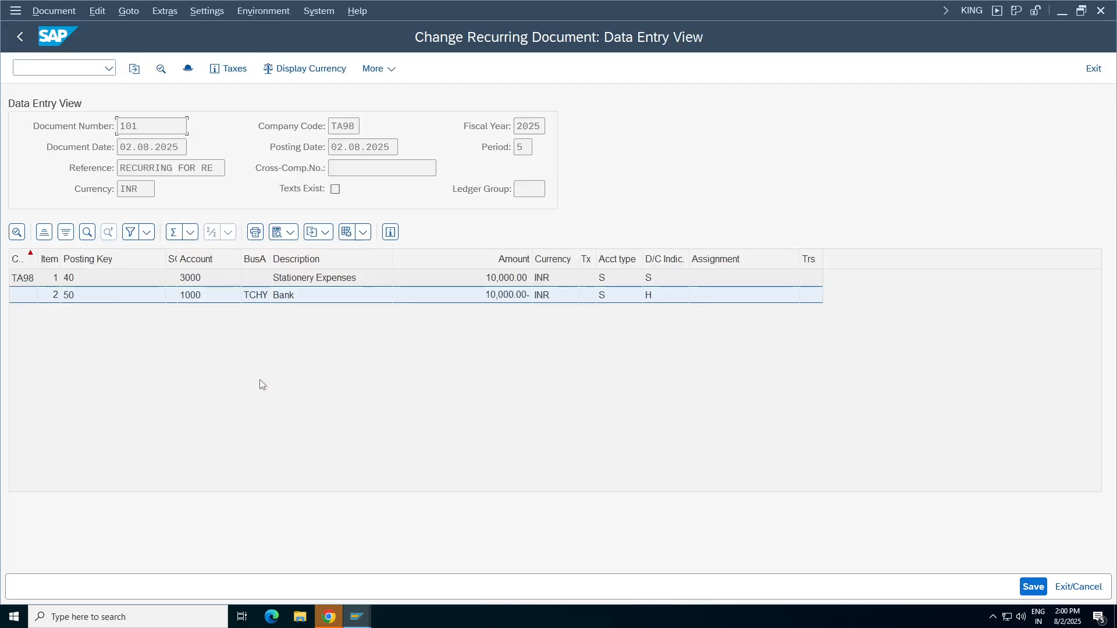
click(1037, 588)
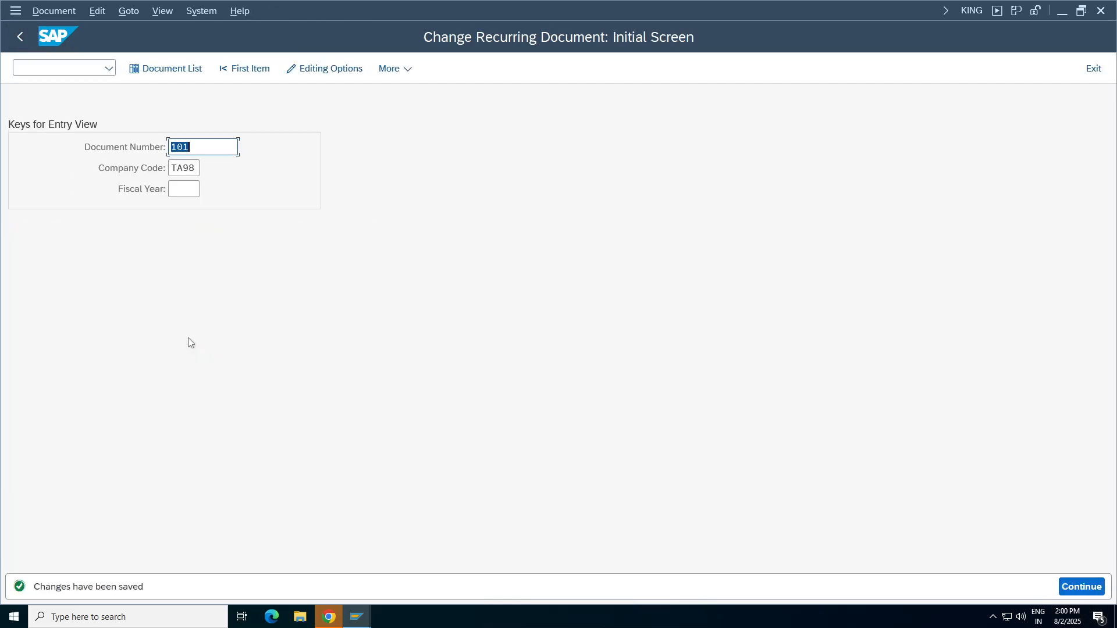
- Display the changed fields of recurring document 101 in company code TA98 with transaction FBD4
click(21, 38)
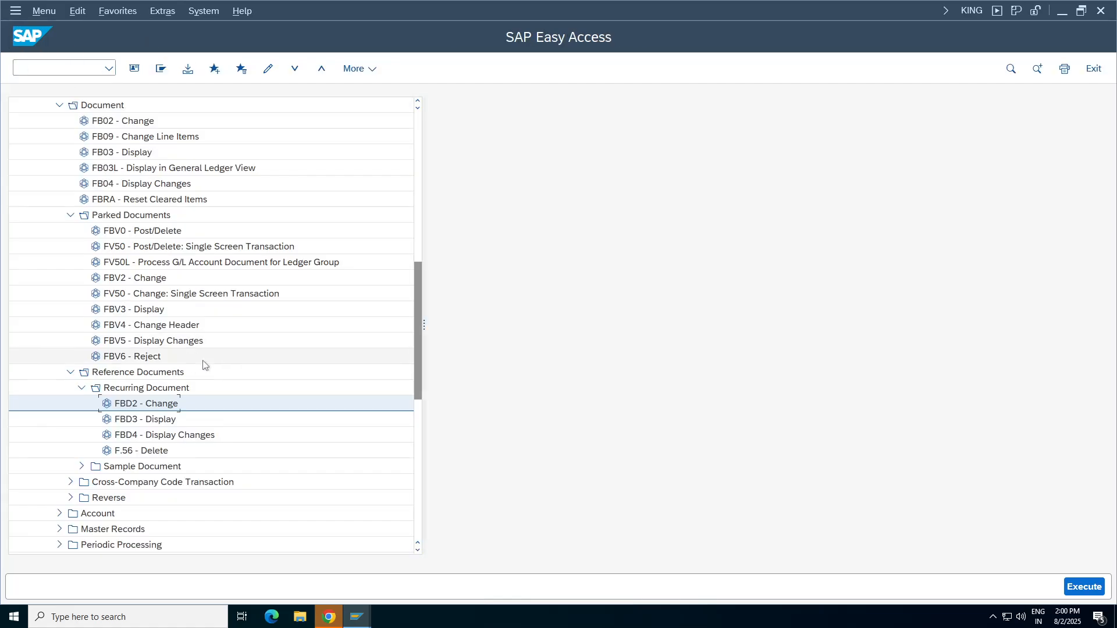
click(159, 440)
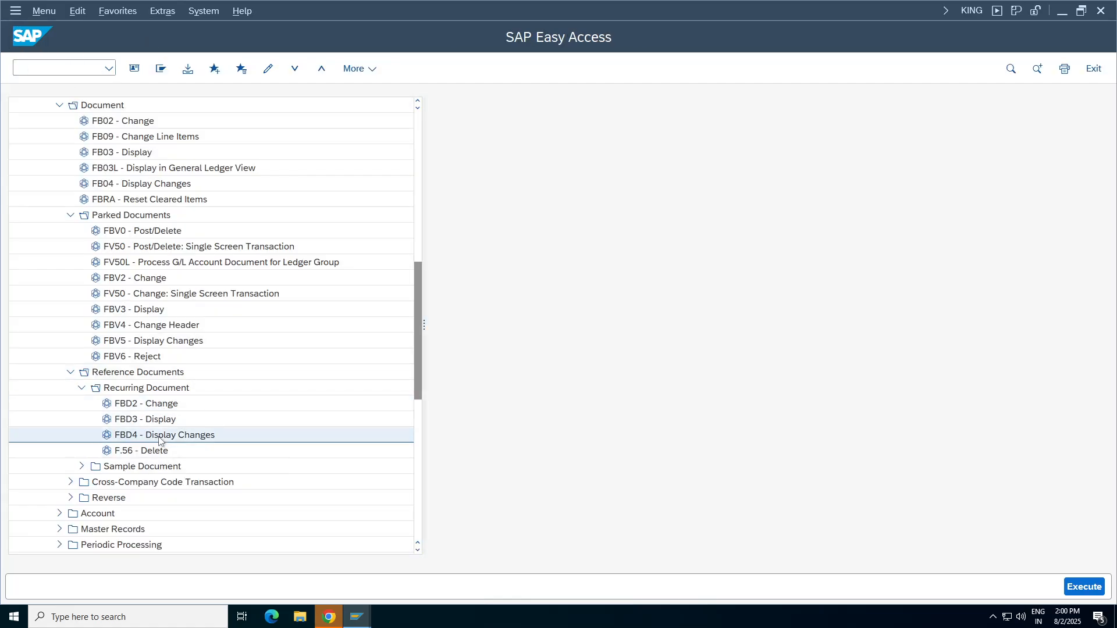
double_click(158, 440)
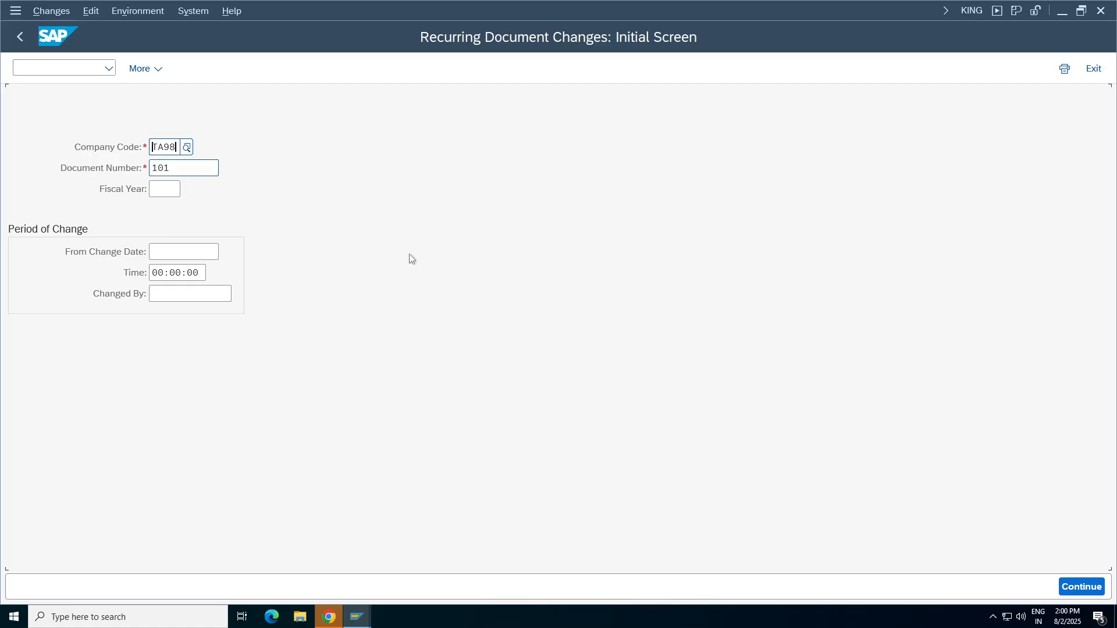
key(Return)
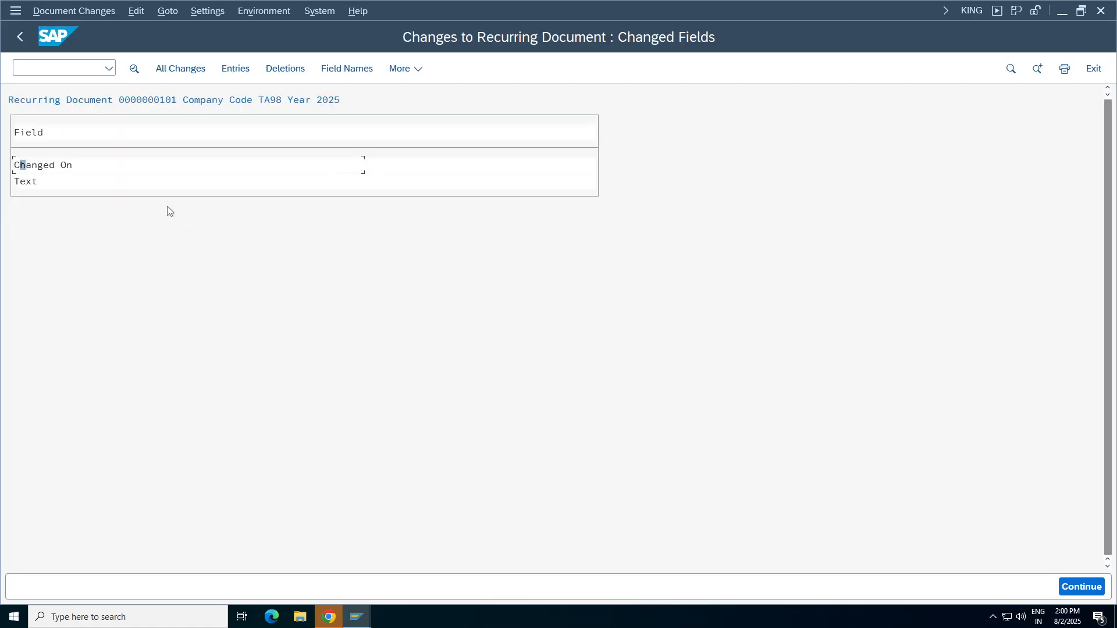
- Examine the new and old values of the Text and Changed On fields, returning to the changed fields list
double_click(25, 181)
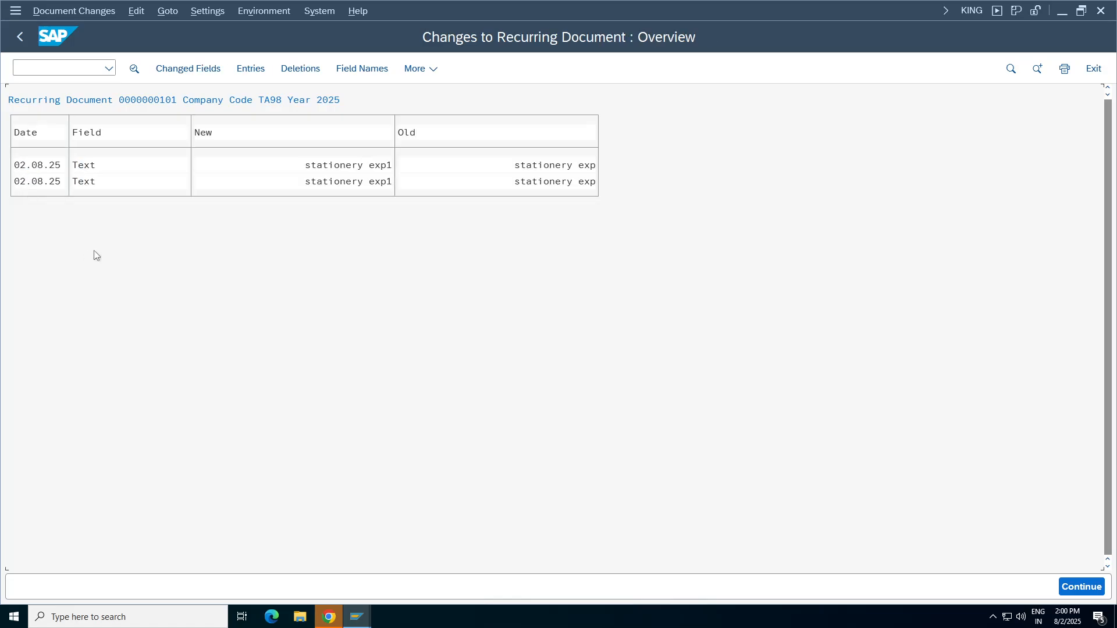
click(570, 166)
click(20, 36)
double_click(36, 165)
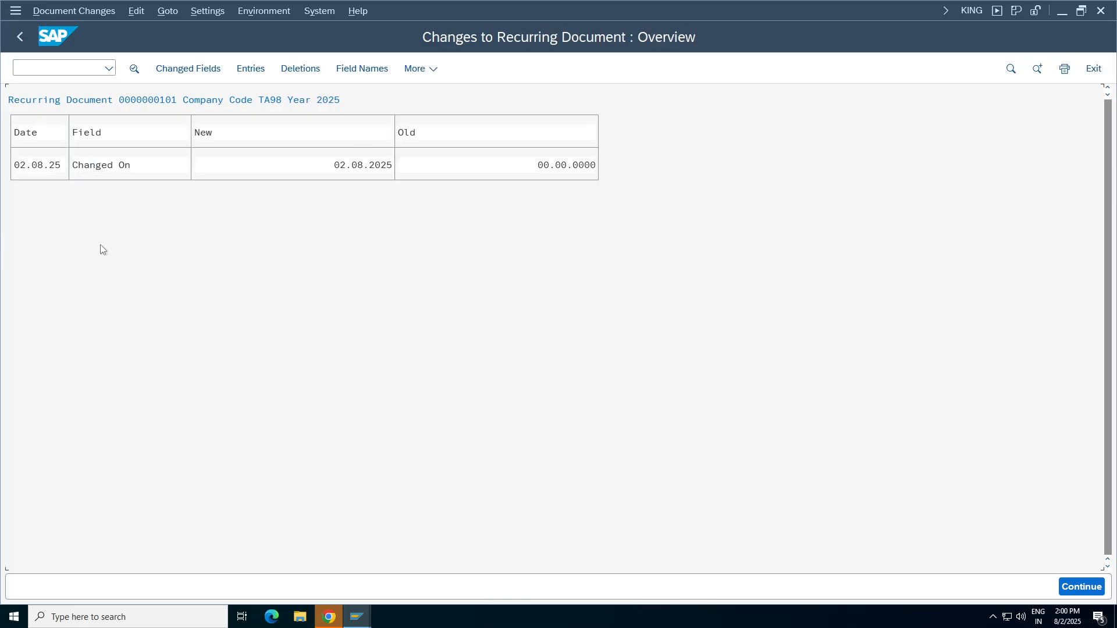
click(458, 173)
click(306, 175)
click(20, 36)
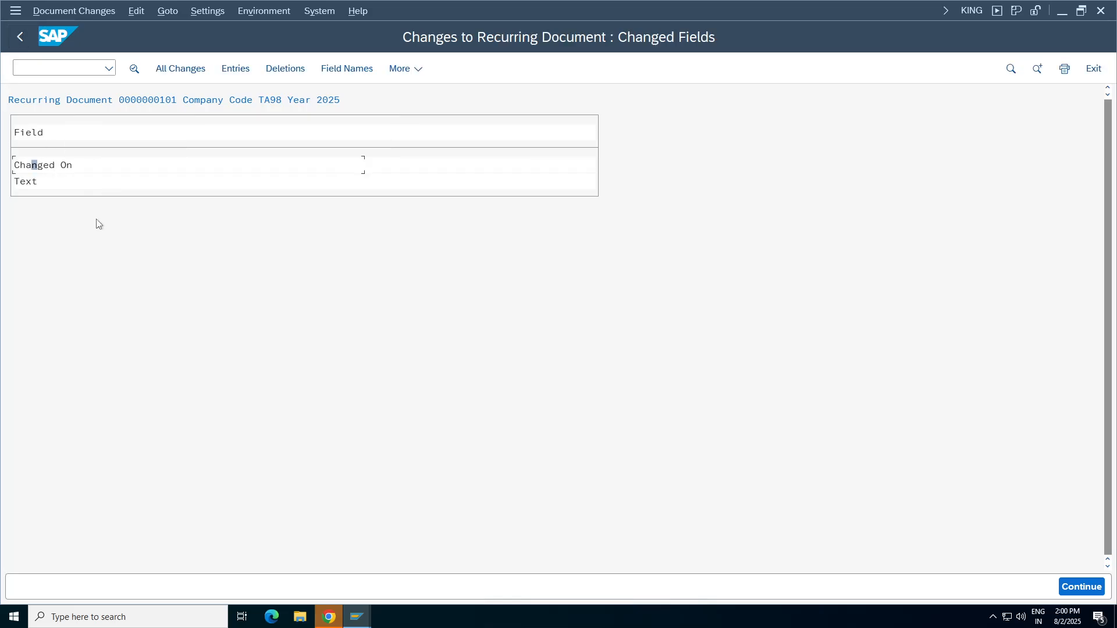
- Leave the change display and list the recurring documents of company code TA98 from transaction FBD3
click(19, 36)
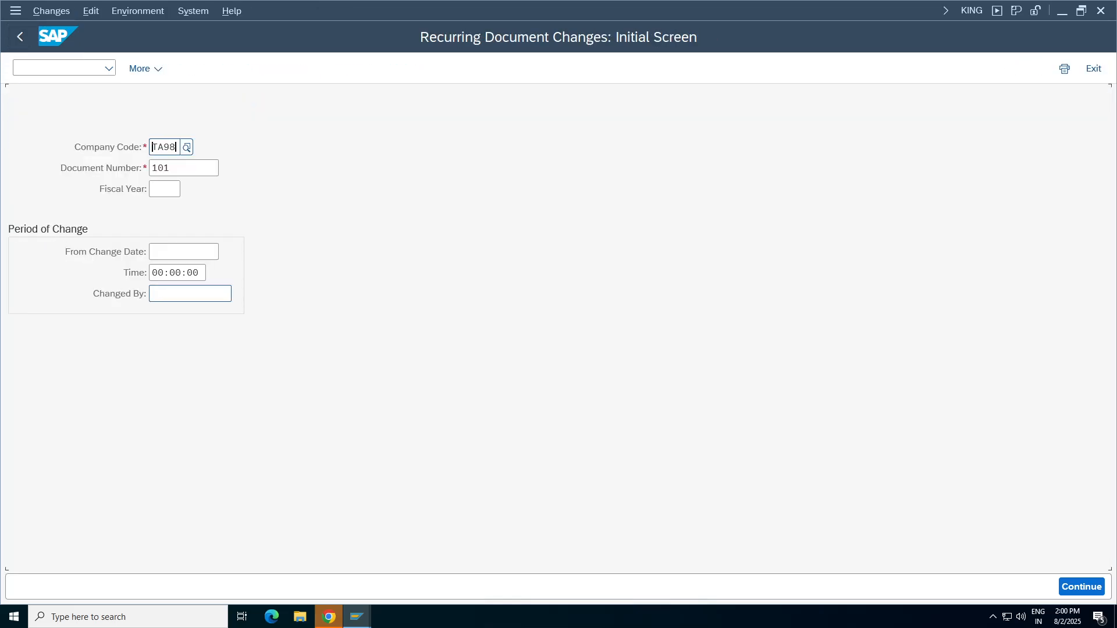
click(19, 36)
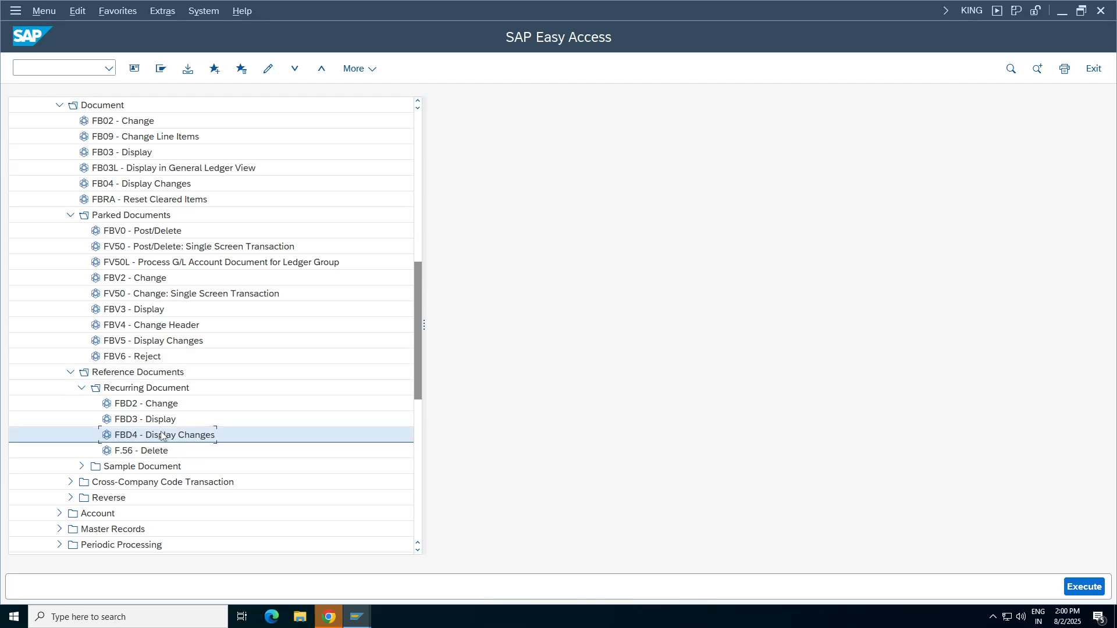
double_click(148, 418)
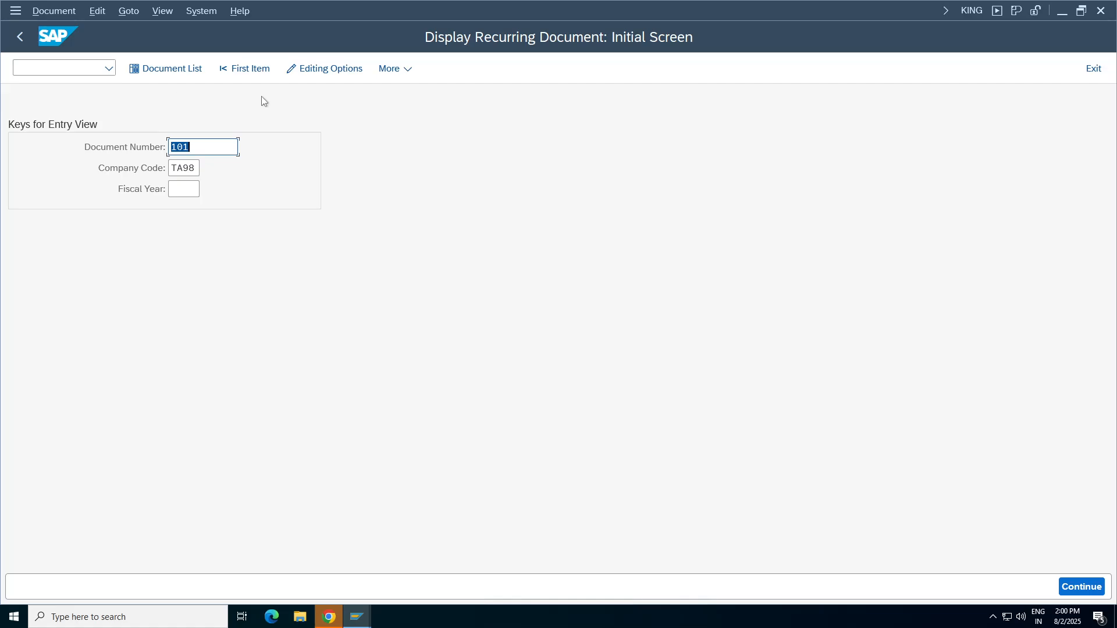
click(158, 69)
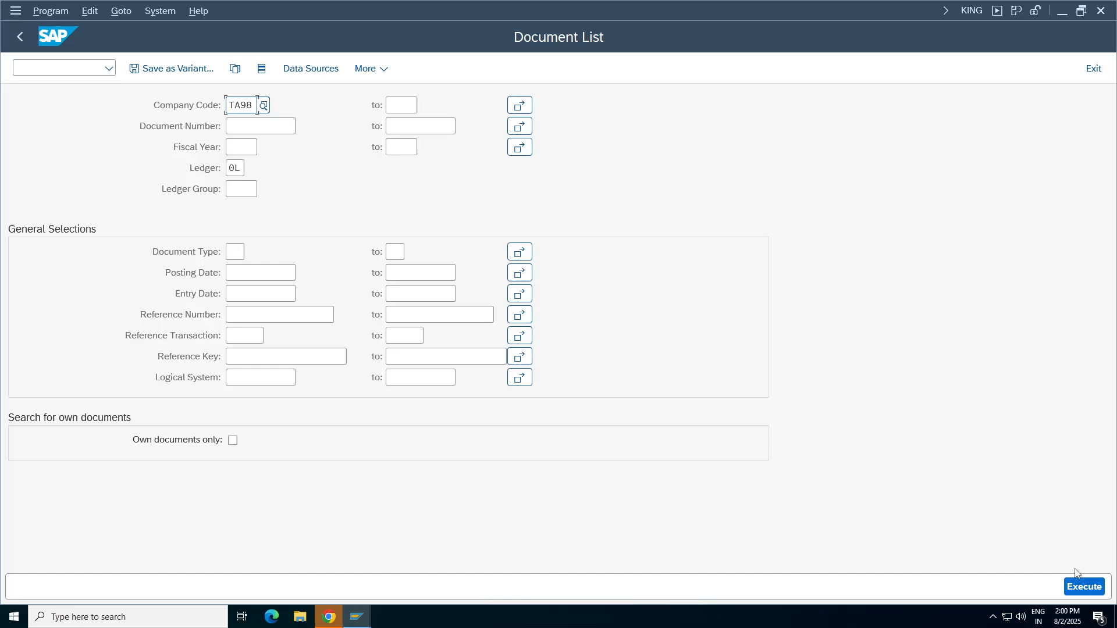
click(1083, 587)
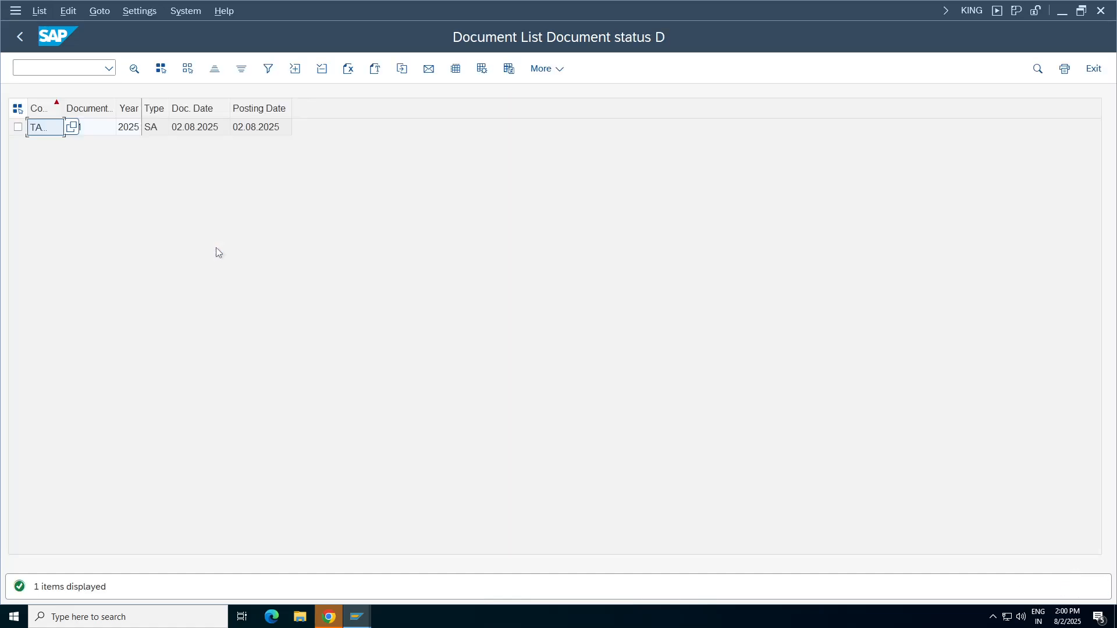
- Examine the listed document's type, number and company code, returning to the SAP Easy Access menu
click(161, 132)
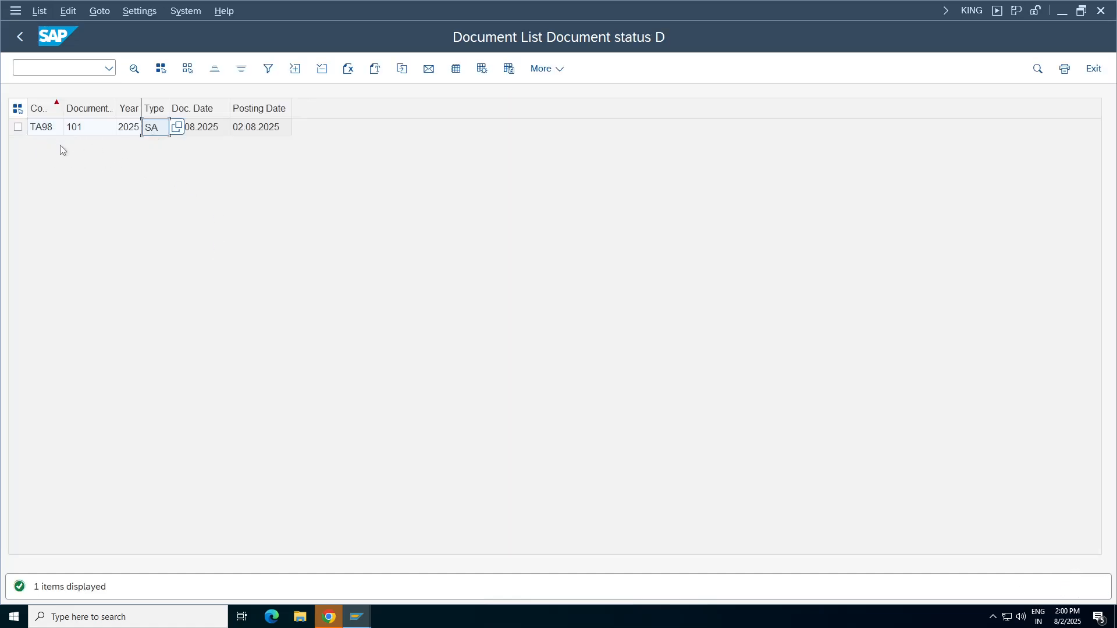
click(79, 128)
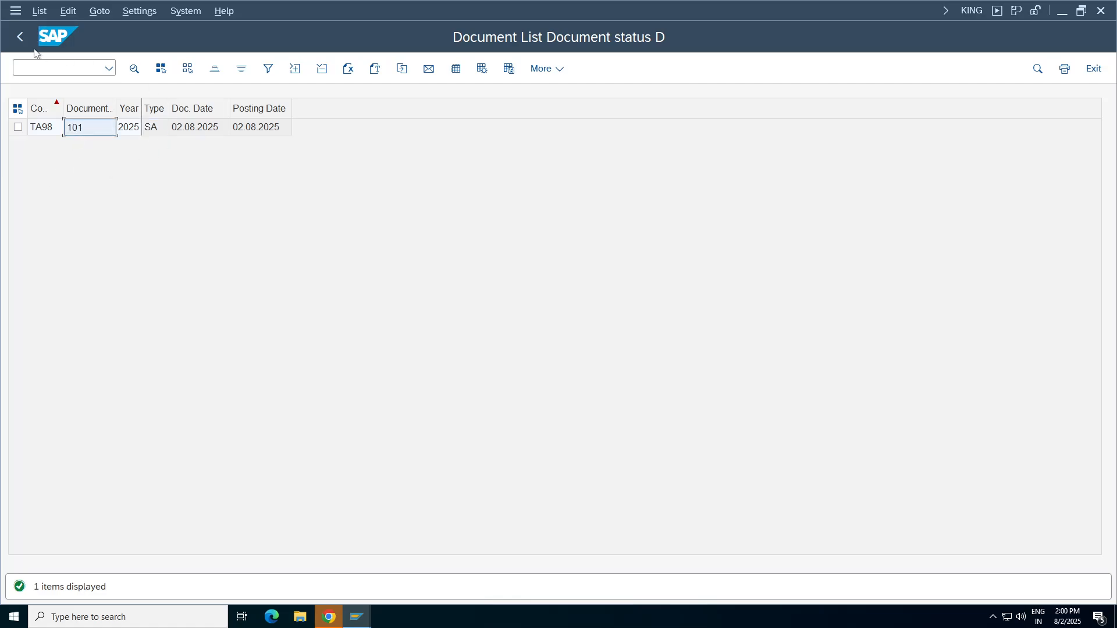
click(45, 129)
click(20, 38)
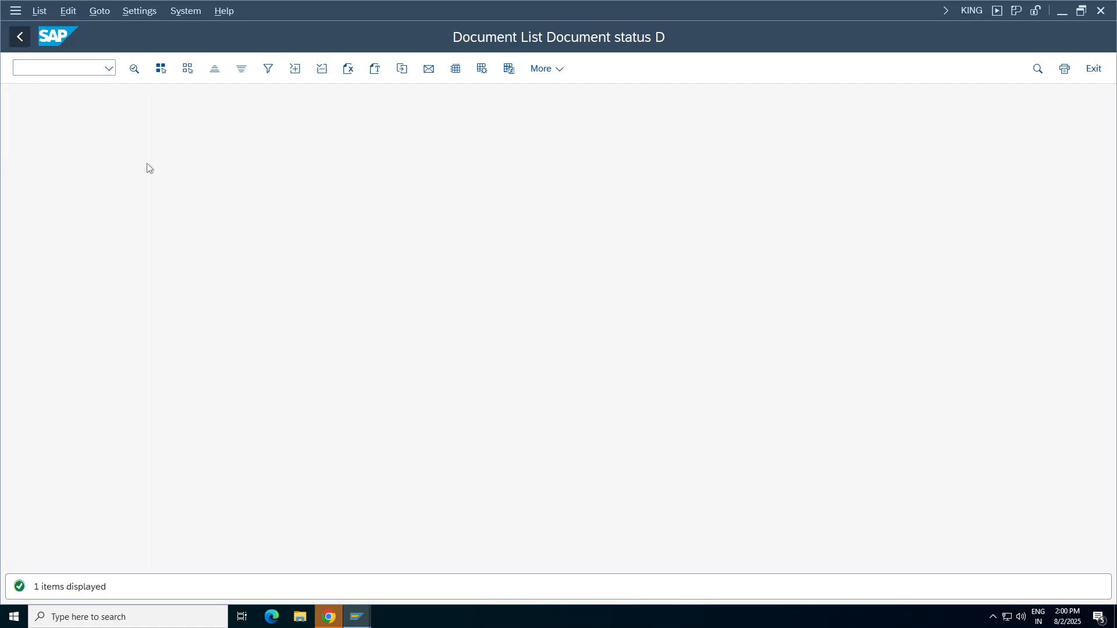
click(20, 38)
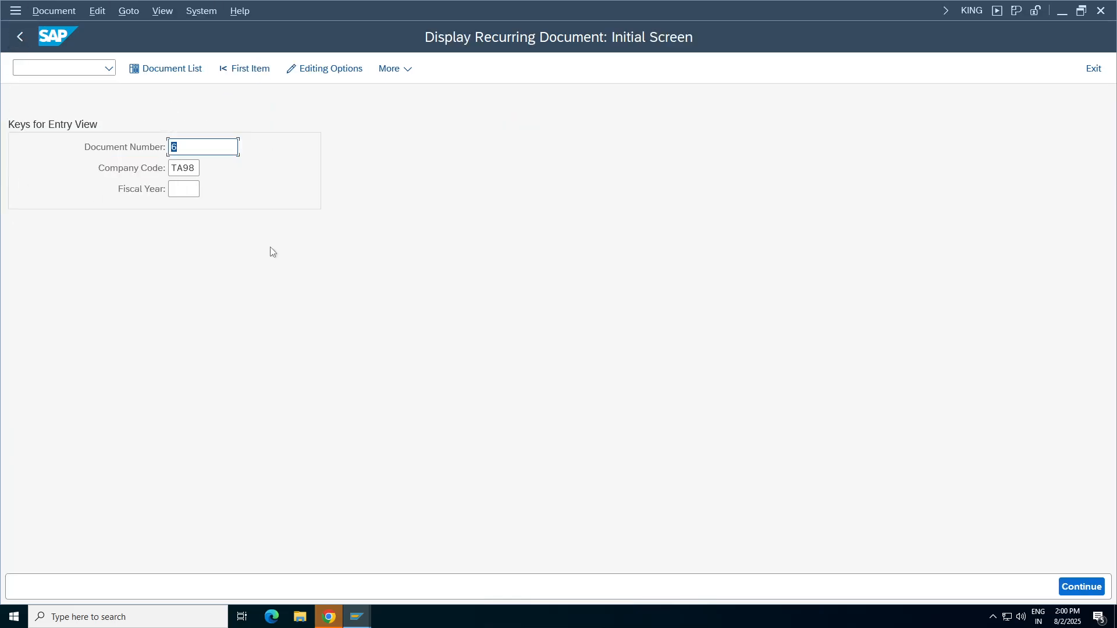
click(19, 37)
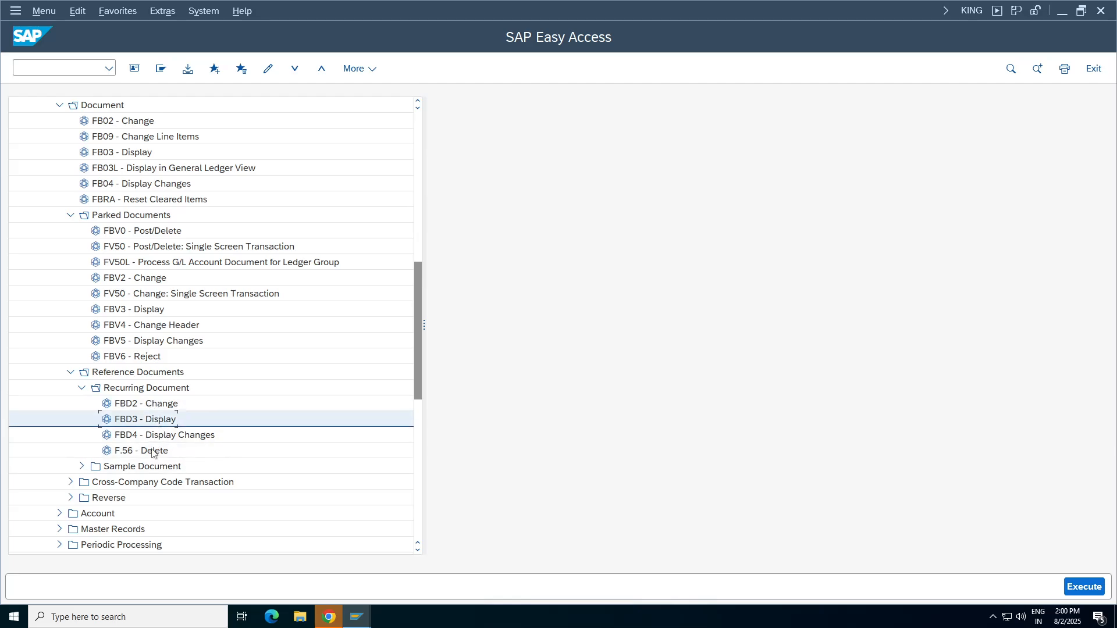
- Collapse the Recurring Document, Reference Documents, Document and Document Entry folders under General Ledger
click(196, 454)
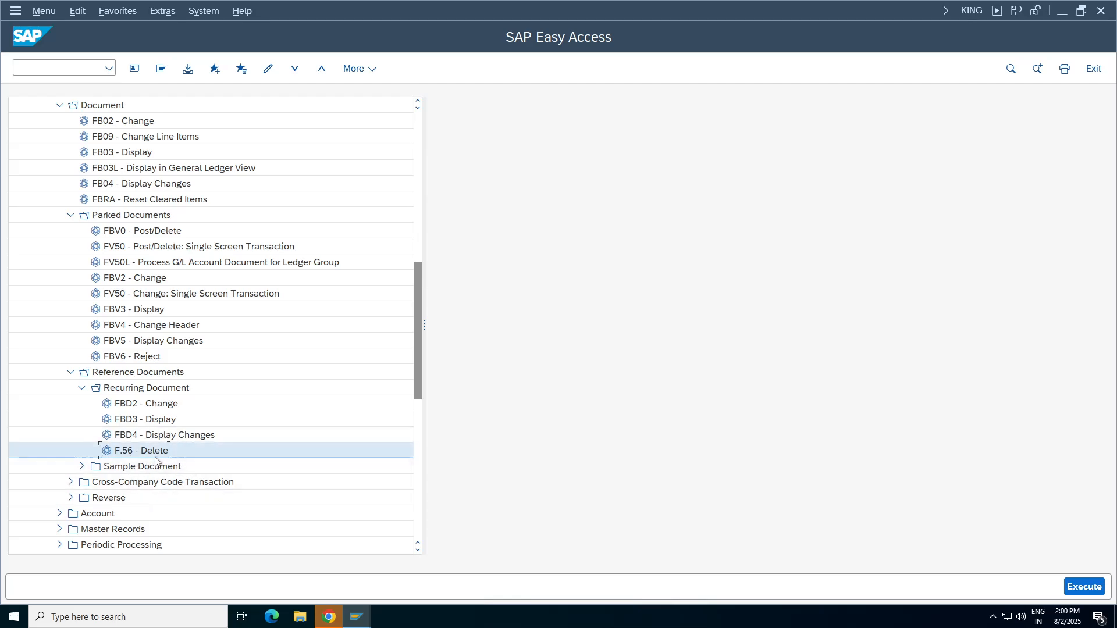
click(82, 387)
click(70, 372)
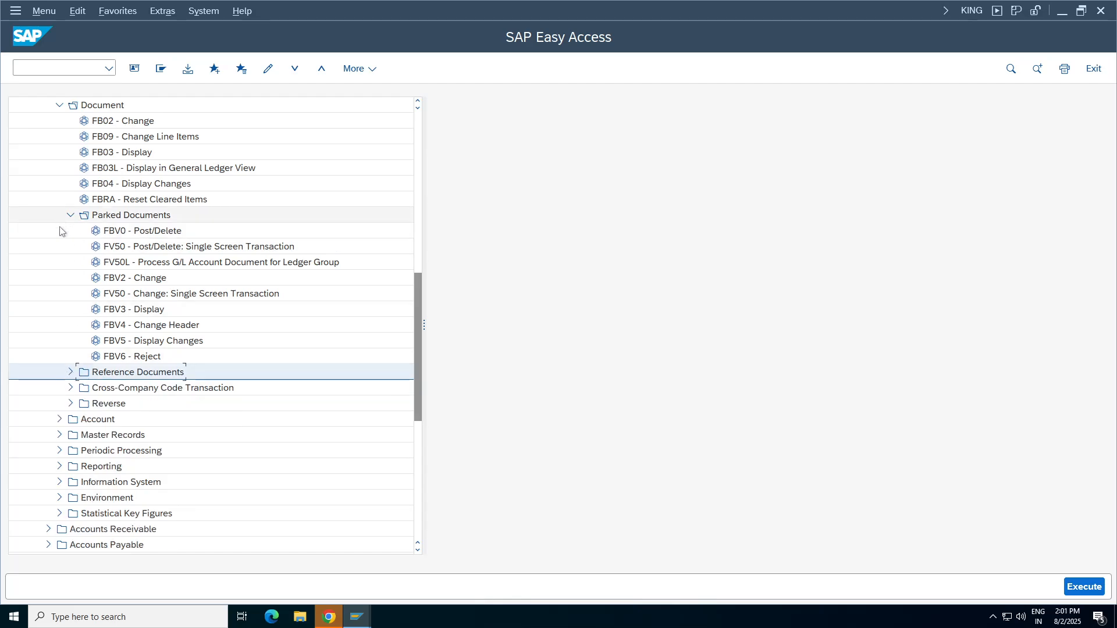
scroll(410, 265, up, 2)
scroll(410, 265, up, 5)
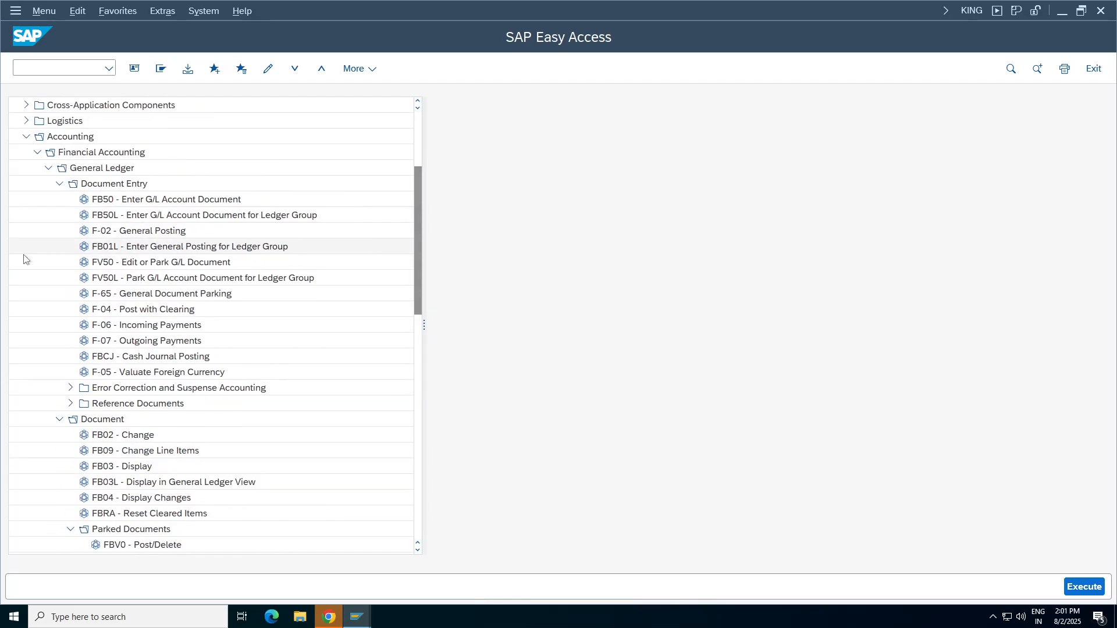
click(60, 419)
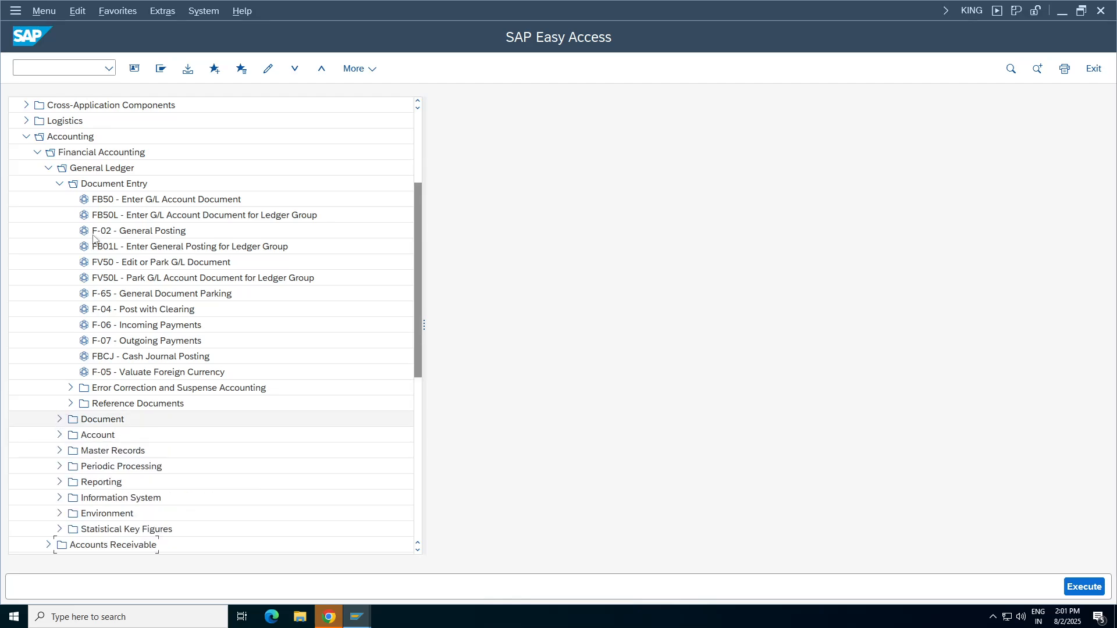
click(59, 184)
- Open transaction F.15 - Lists from the Recurring Entries folder under General Ledger Periodic Processing
click(61, 249)
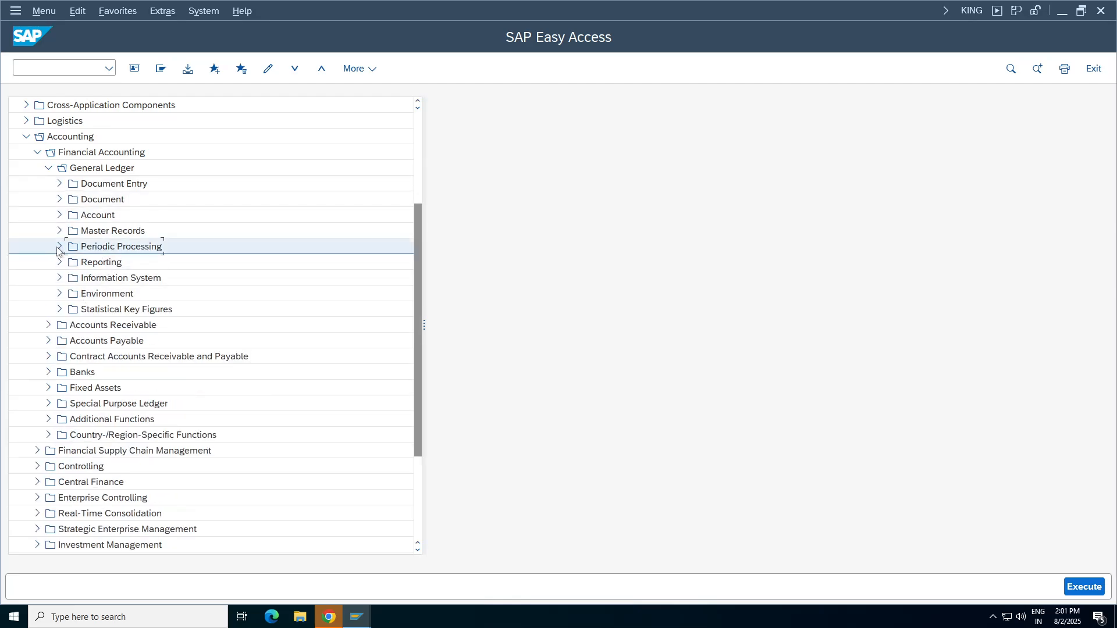
click(59, 248)
click(115, 343)
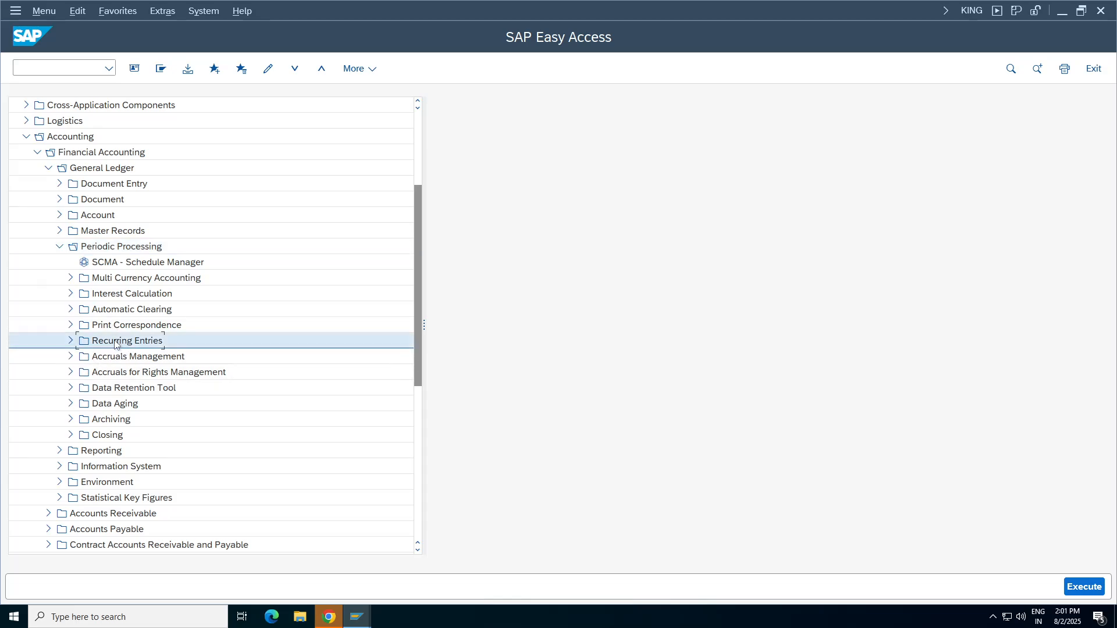
double_click(117, 343)
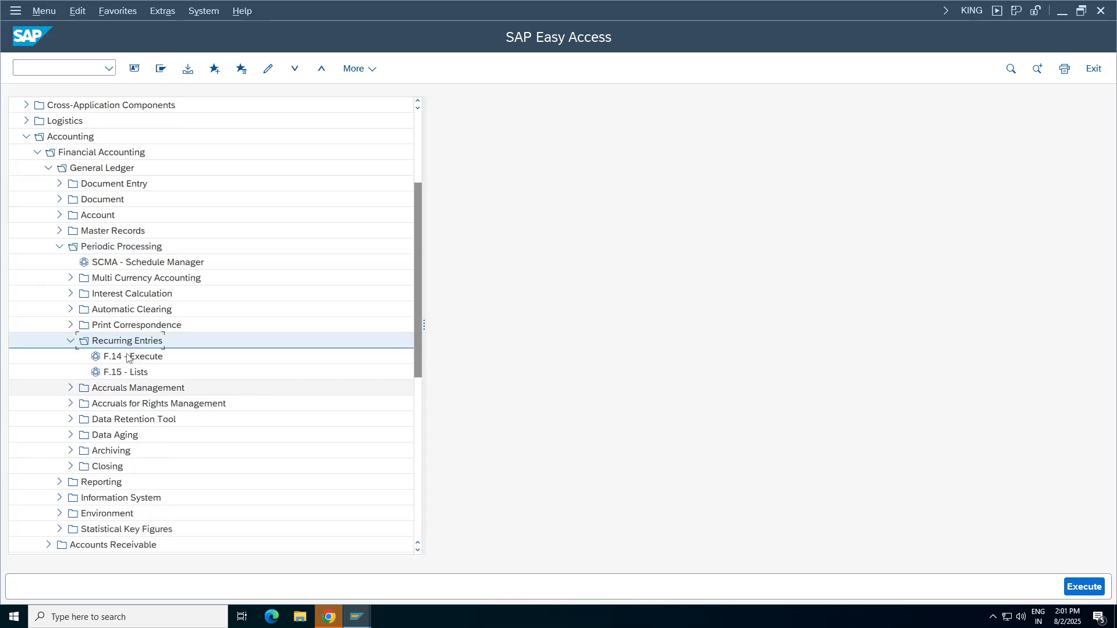
click(131, 375)
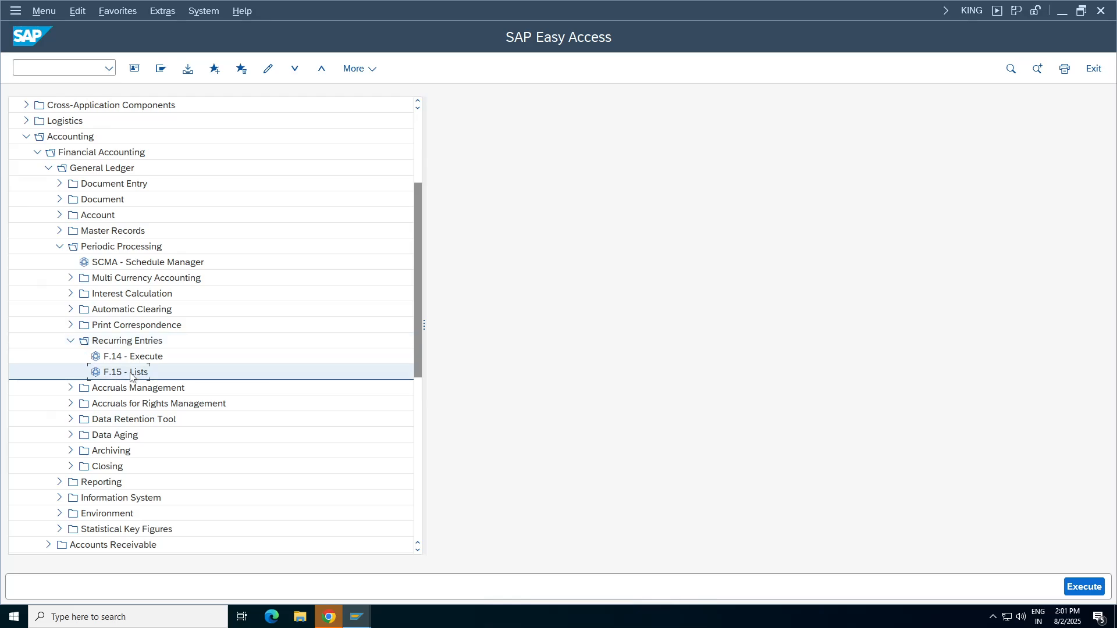
double_click(130, 375)
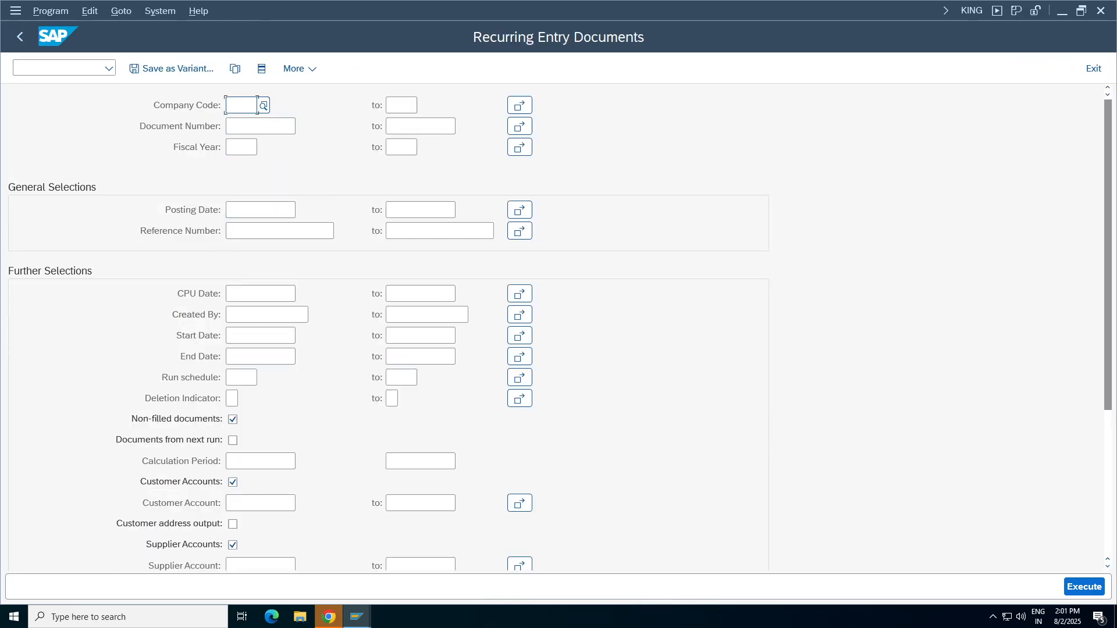
- Run the Recurring Entry Documents report for company code TA98
click(240, 105)
click(241, 105)
text(ta9)
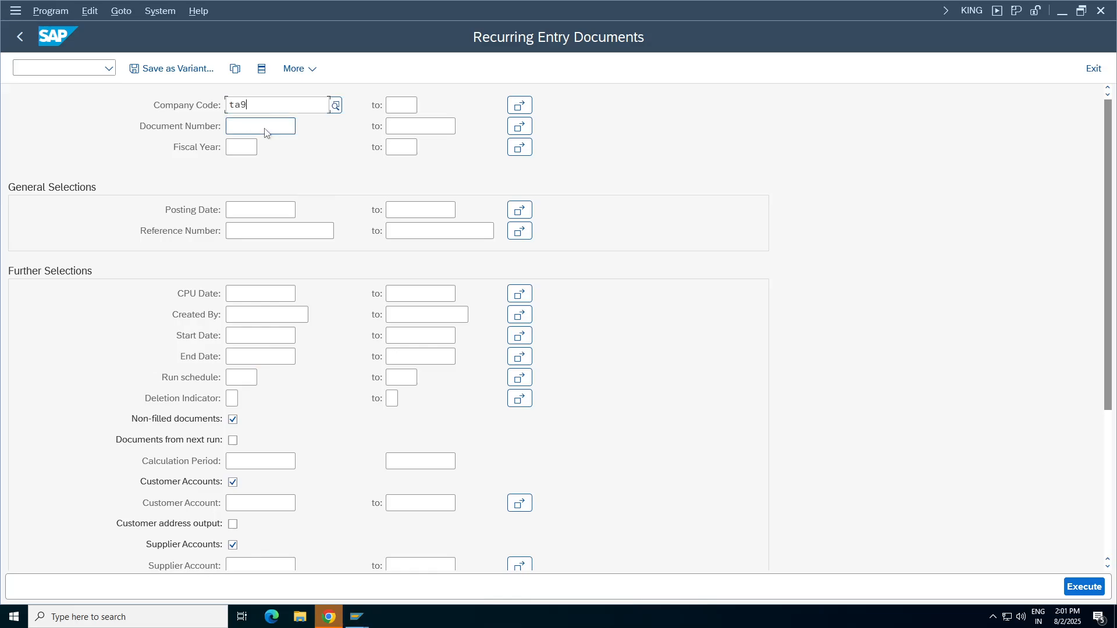
text(8)
key(Return)
click(1084, 586)
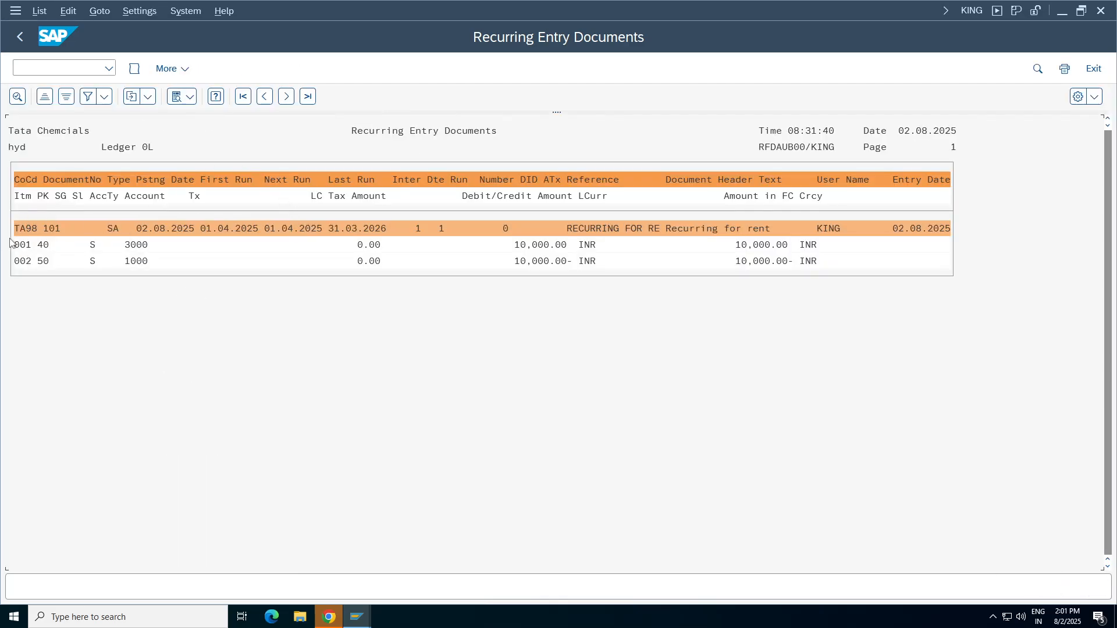
- Examine the posting keys and accounts of the report's two line items, returning to the SAP Easy Access menu
click(40, 246)
click(41, 262)
click(138, 261)
click(20, 36)
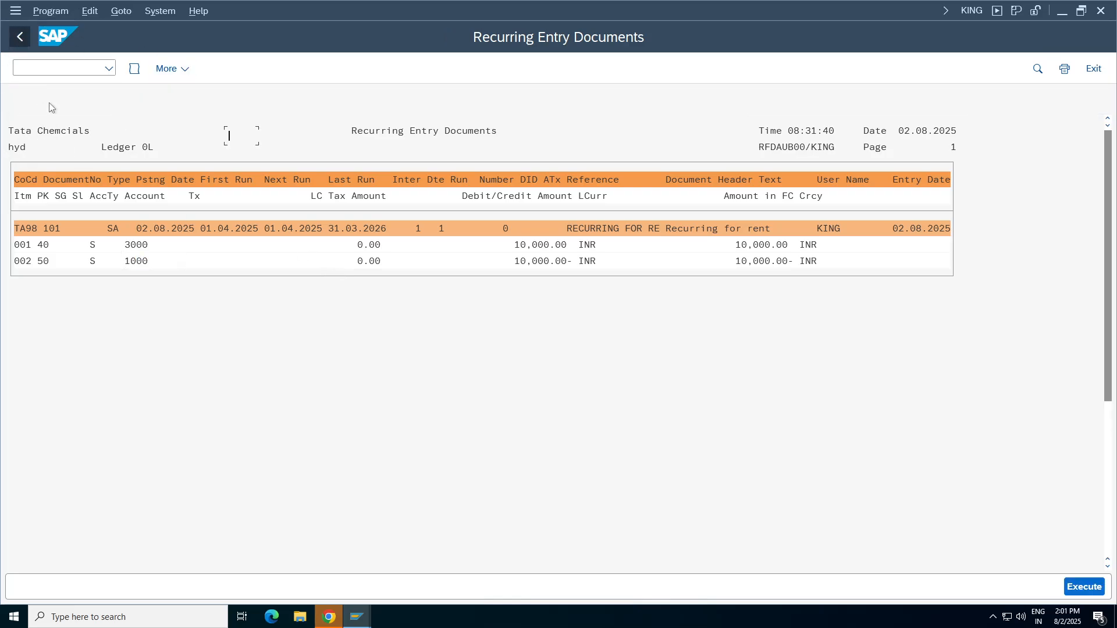
click(20, 34)
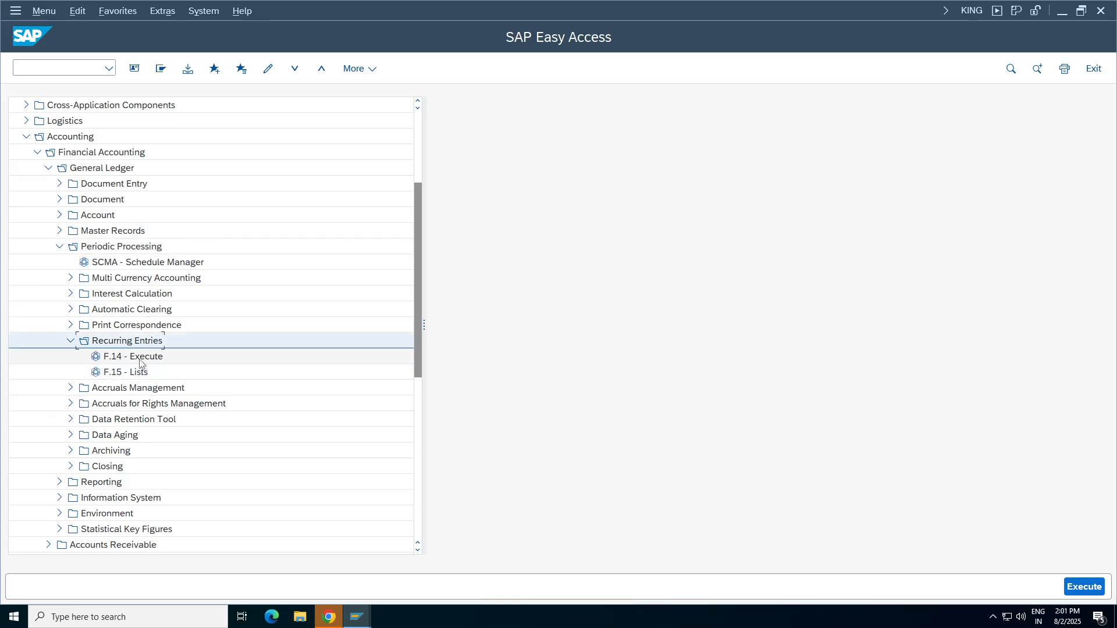
- Open transaction F.14 for executing recurring entries and set the company code to TA98
click(124, 358)
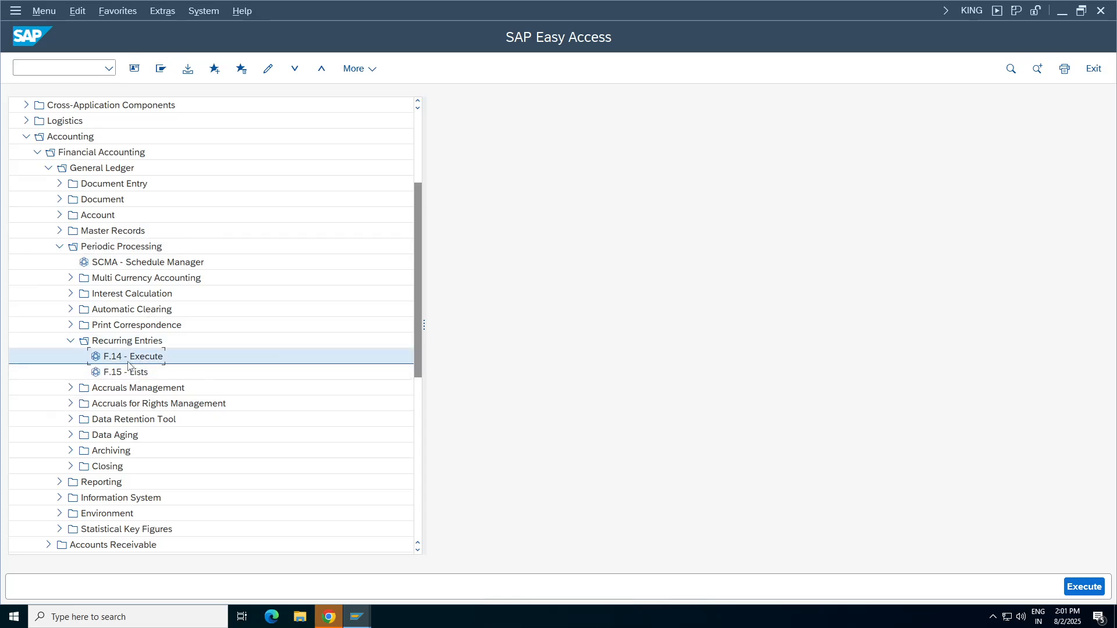
double_click(145, 358)
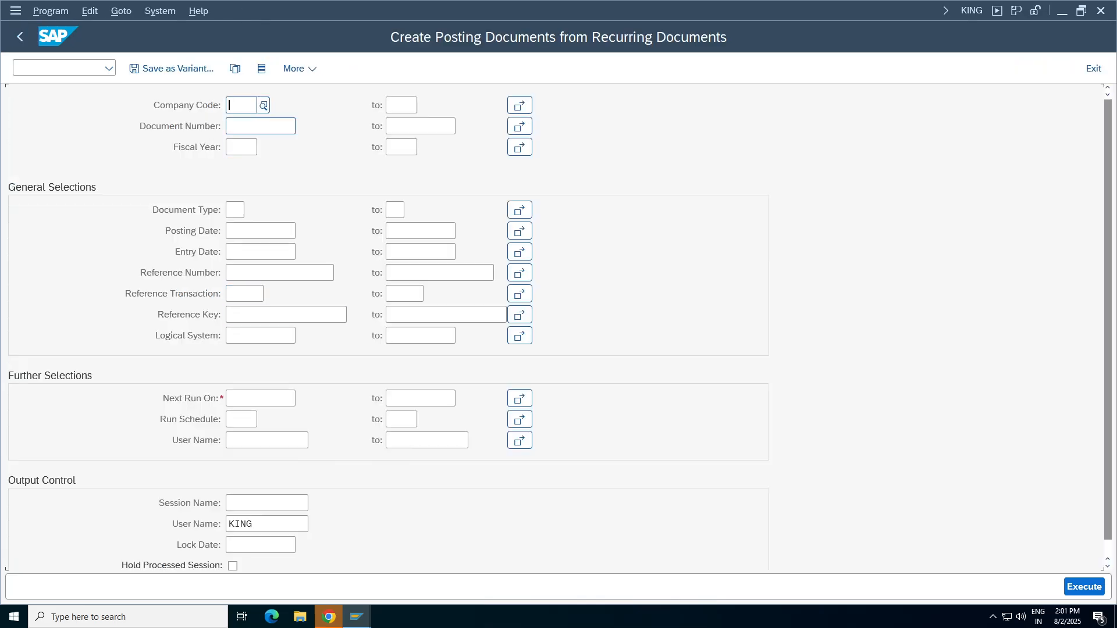
click(241, 106)
text(ta98)
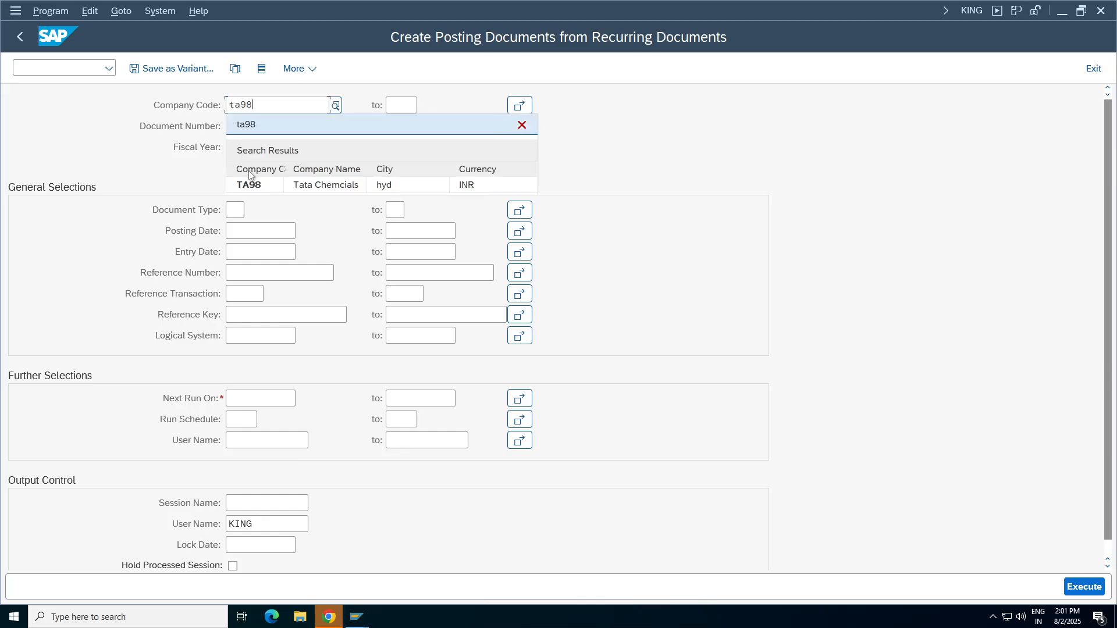
click(249, 179)
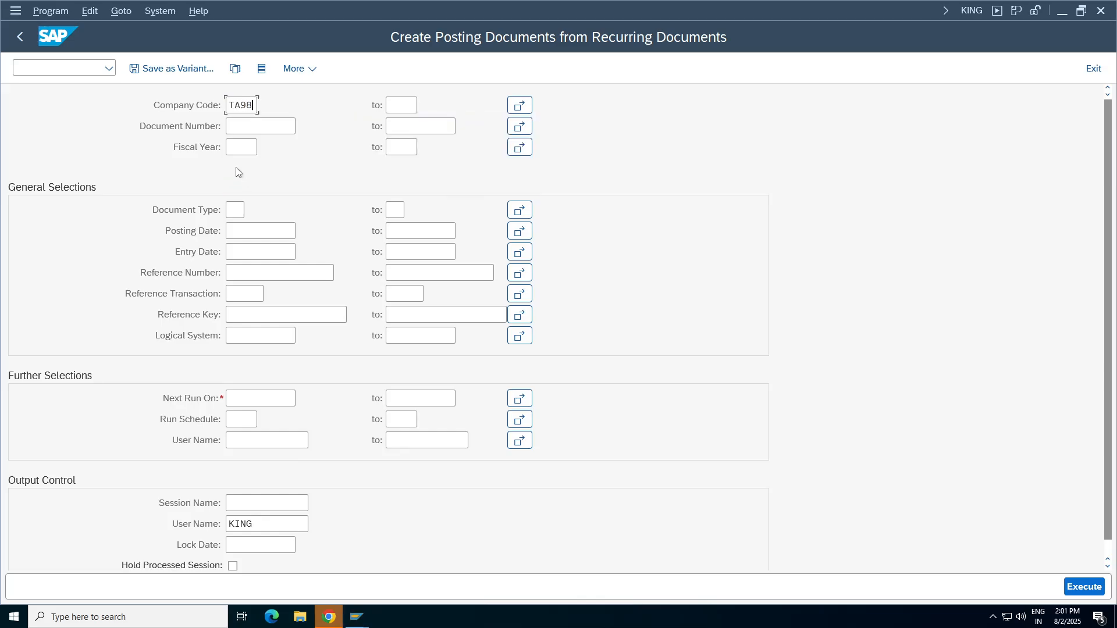
- Set the document number to 101 and the fiscal year to 2025 for the posting run
click(238, 127)
click(232, 126)
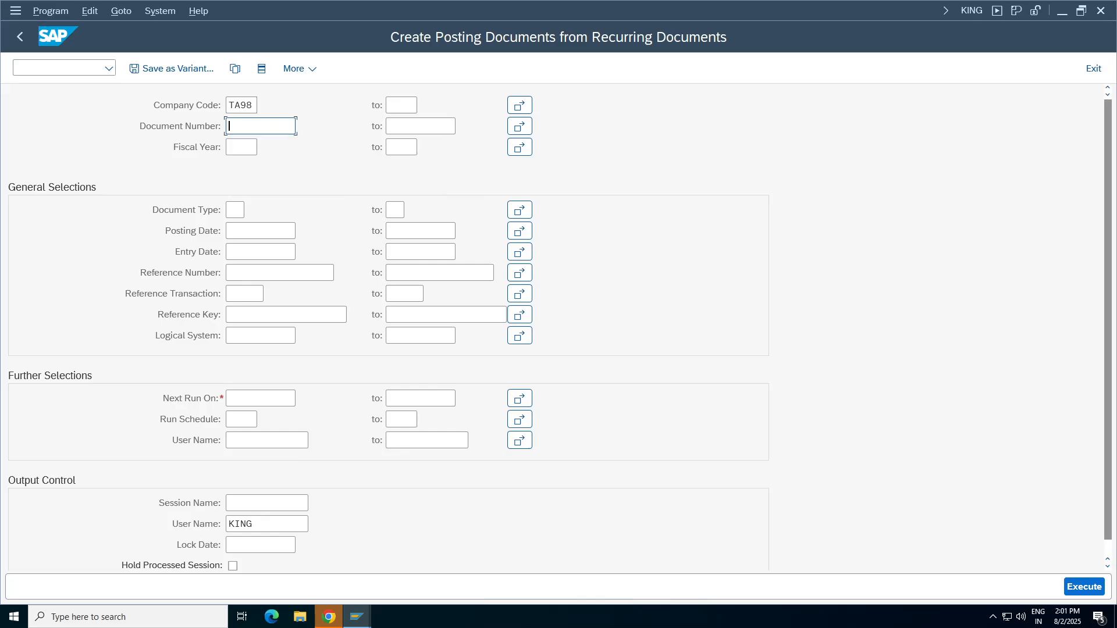
key(BackSpace)
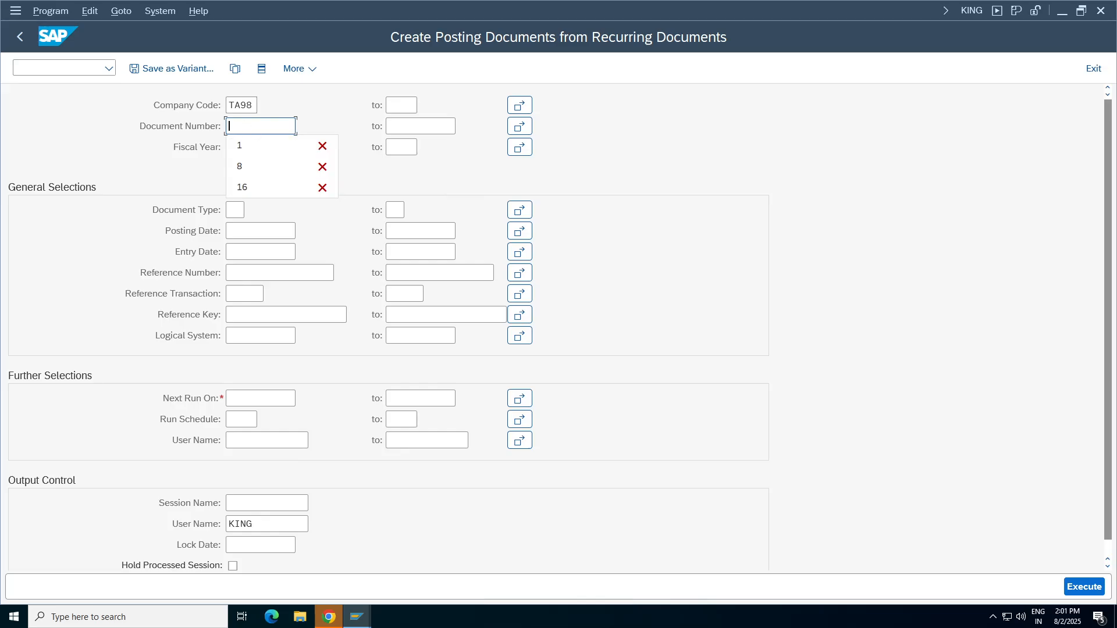
click(135, 148)
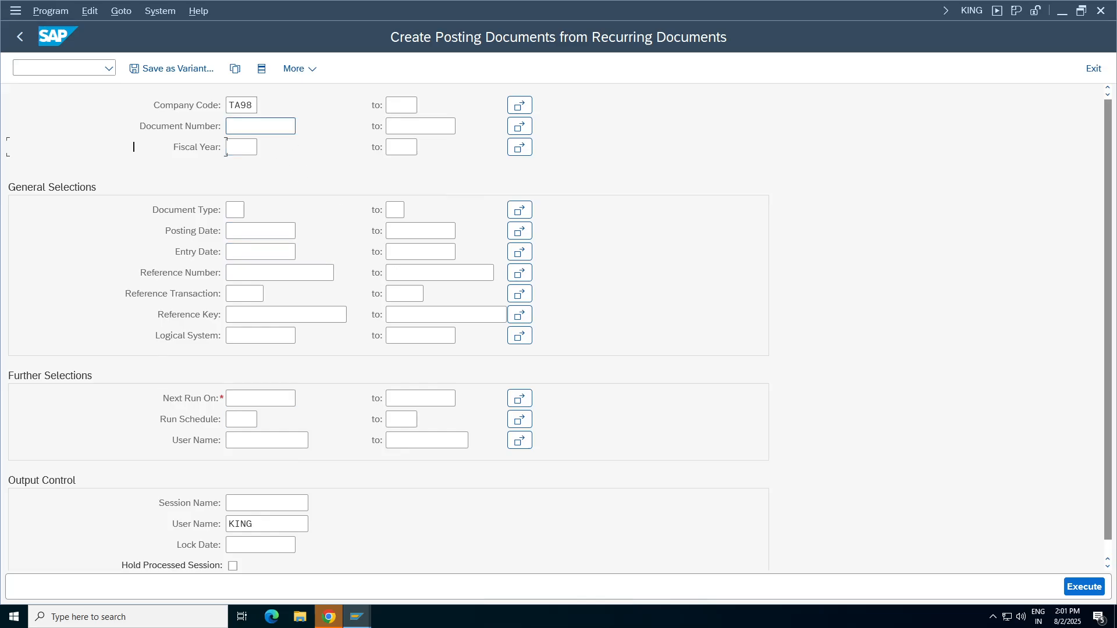
click(261, 127)
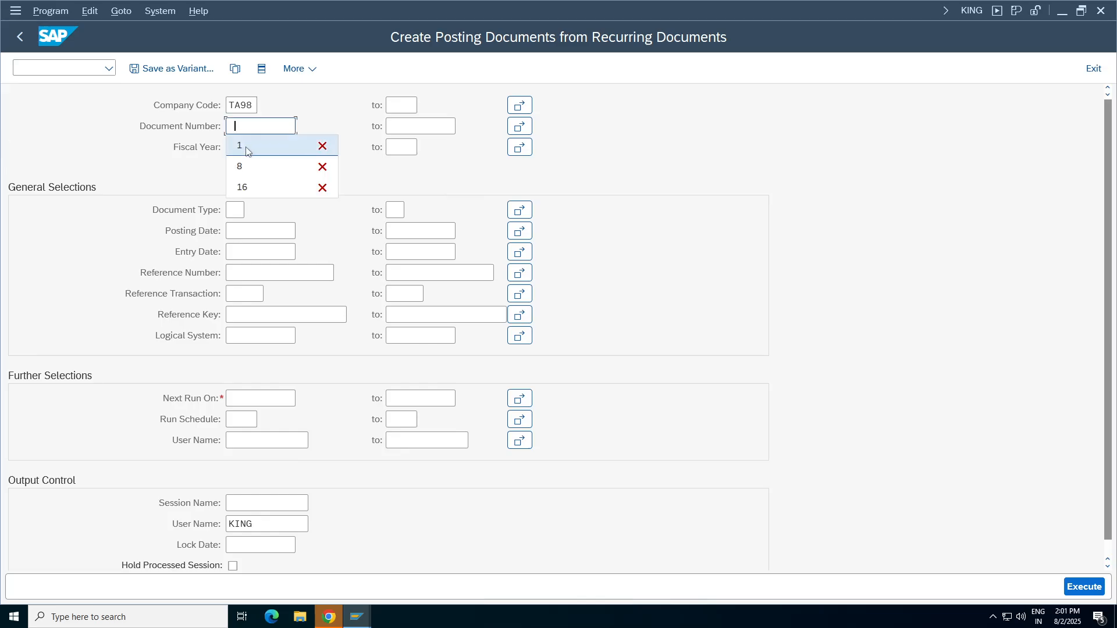
click(261, 146)
text(0)
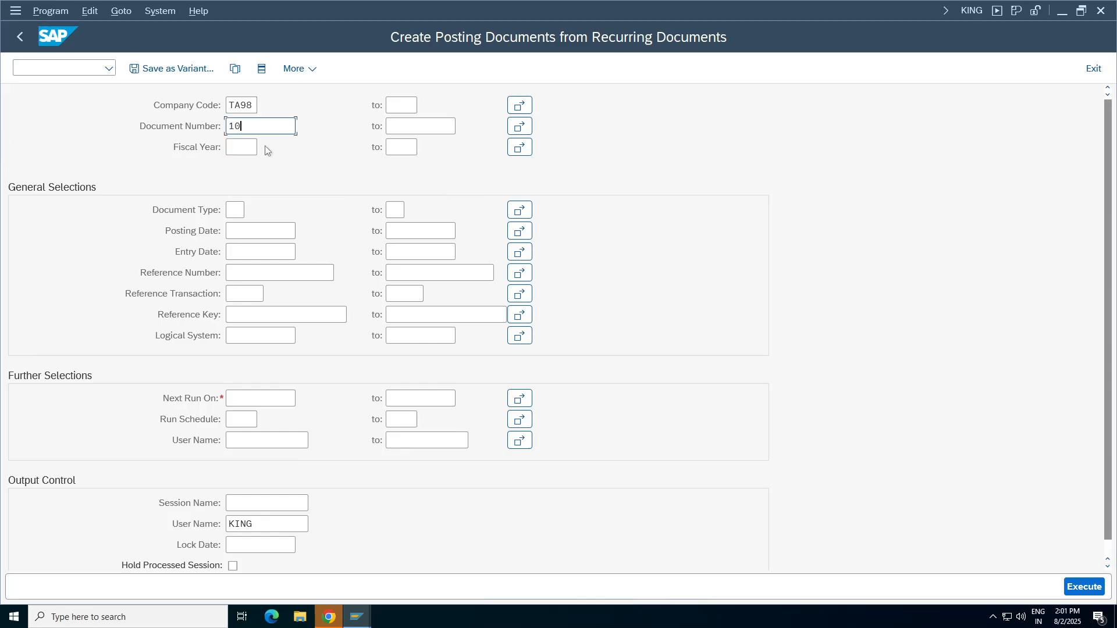
text(1)
click(239, 148)
click(238, 167)
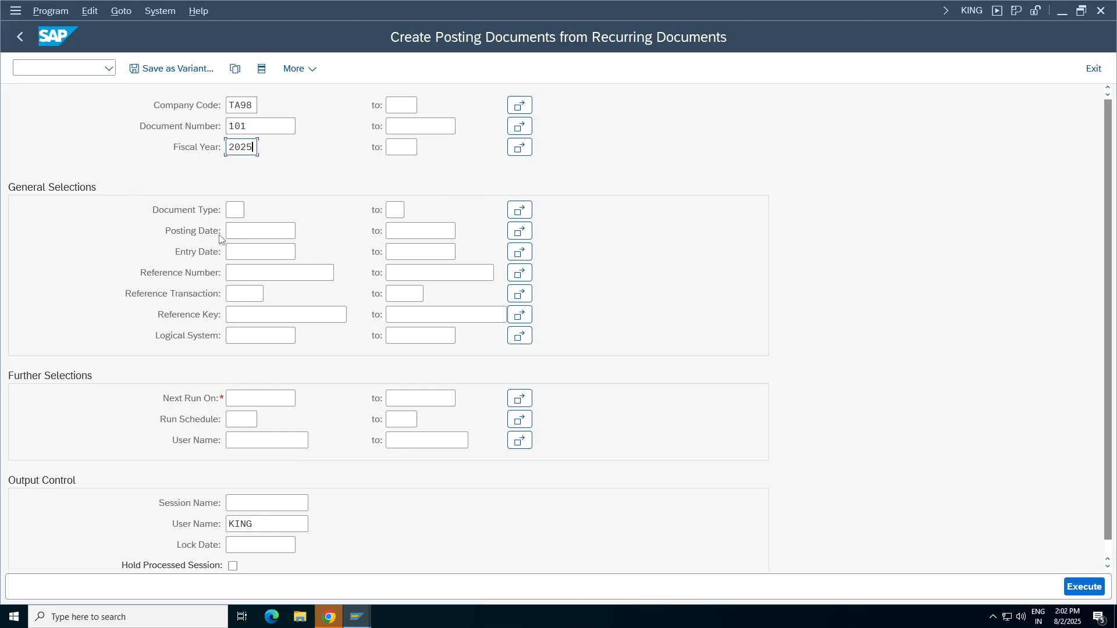
- Set the Next Run On range from 04/01/2025 to 30.04.2025
click(260, 398)
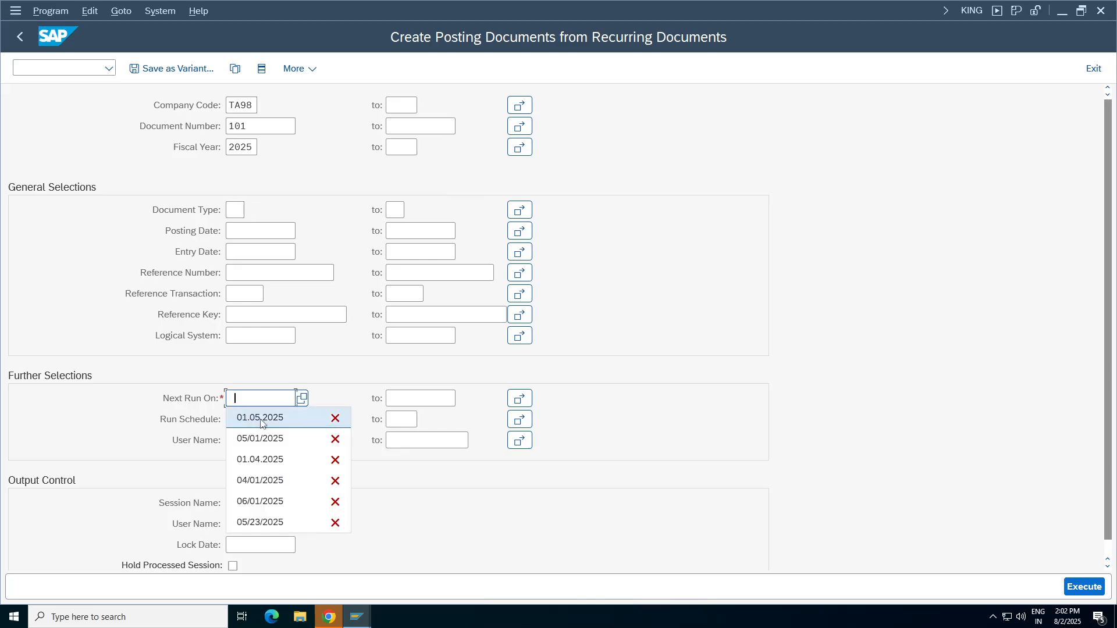
click(269, 481)
click(418, 398)
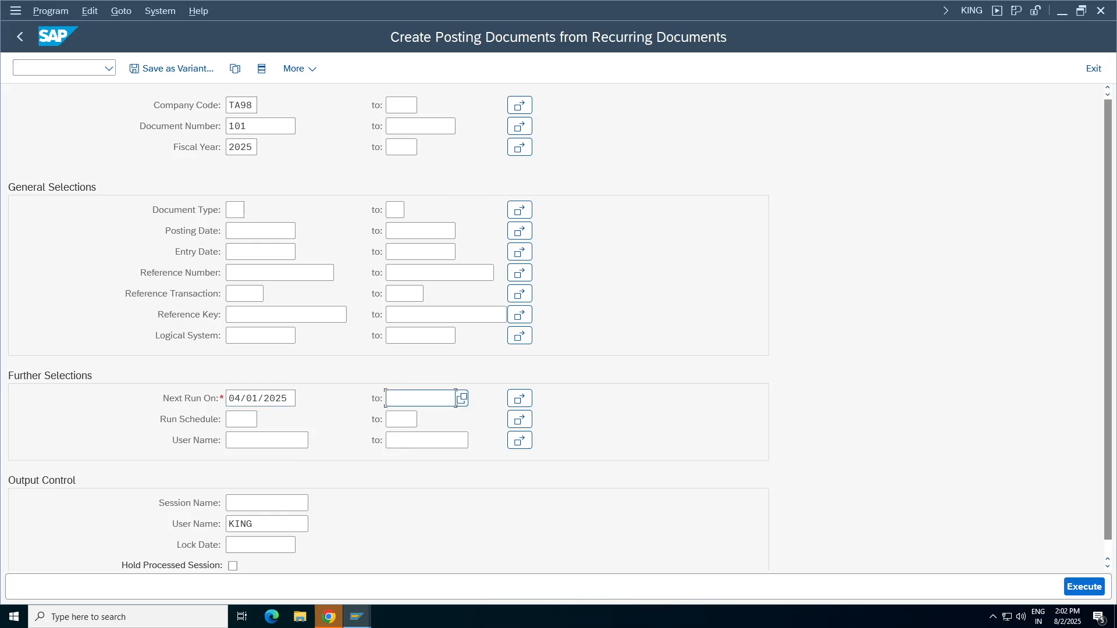
click(422, 439)
- Pick 31.07.2025 from the calendar as the start date of the Next Run On range
click(294, 398)
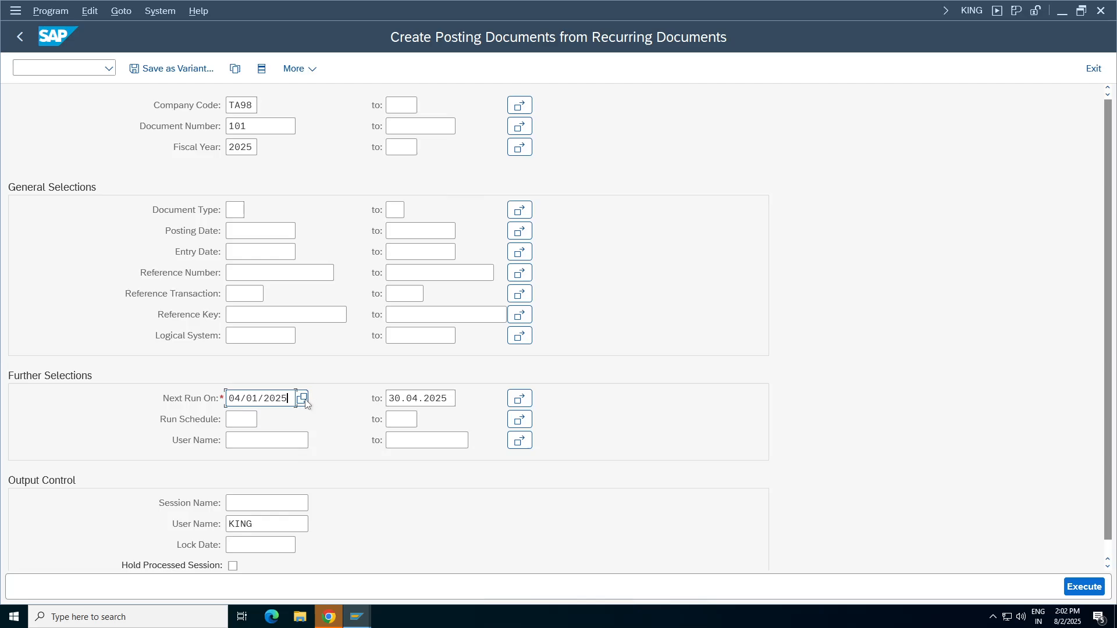
click(304, 400)
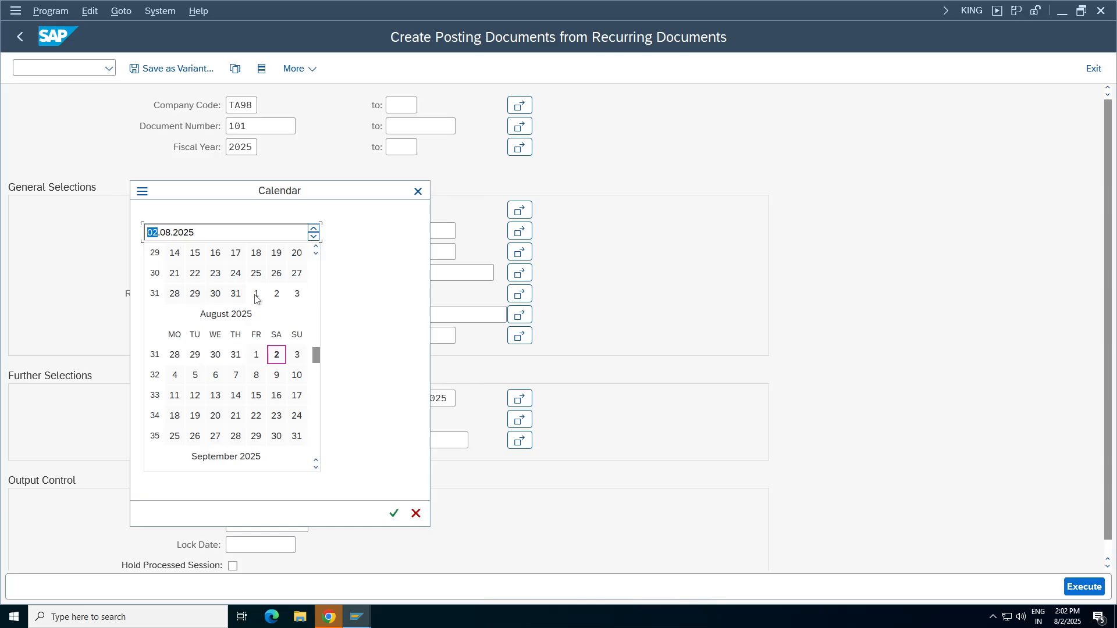
click(237, 295)
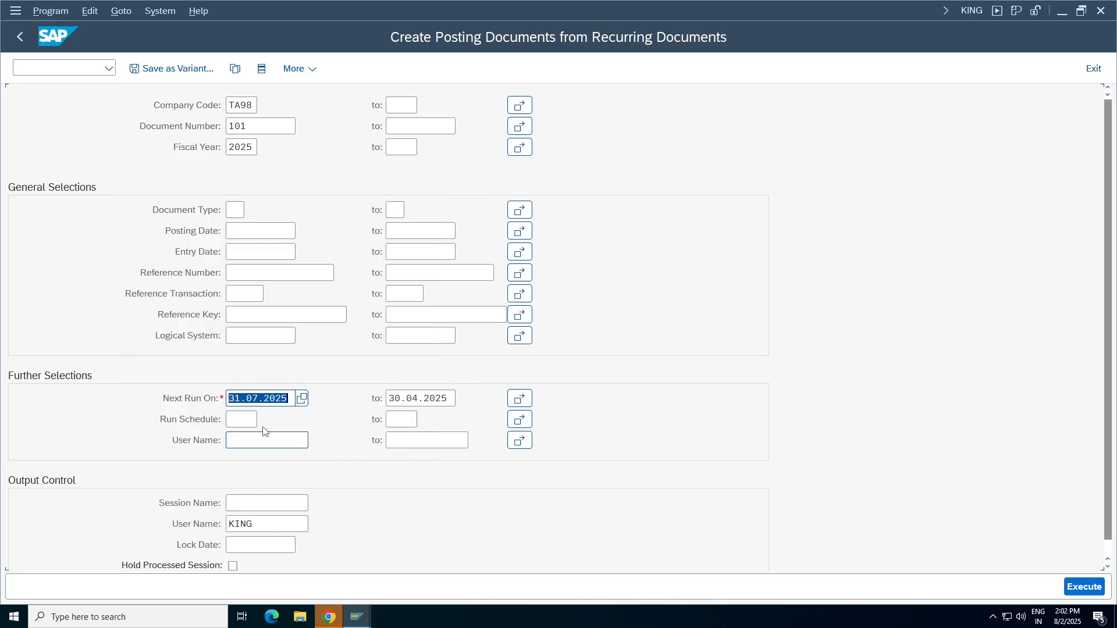
- Replace the start date of the Next Run On range with 01.04.2025
drag(289, 399, 202, 406)
key(BackSpace)
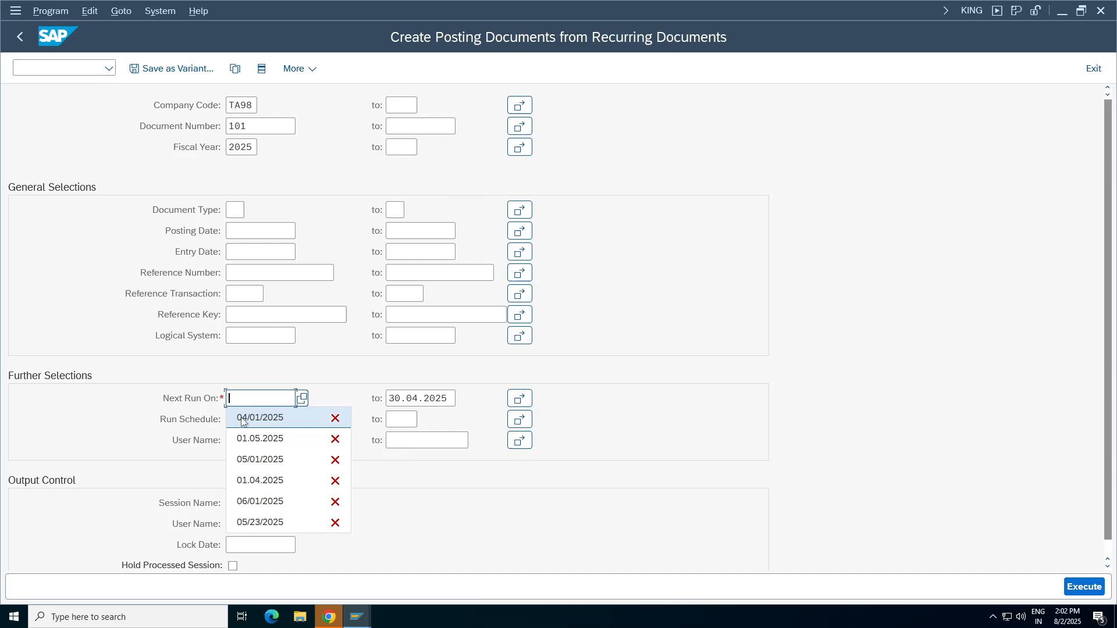
text(0)
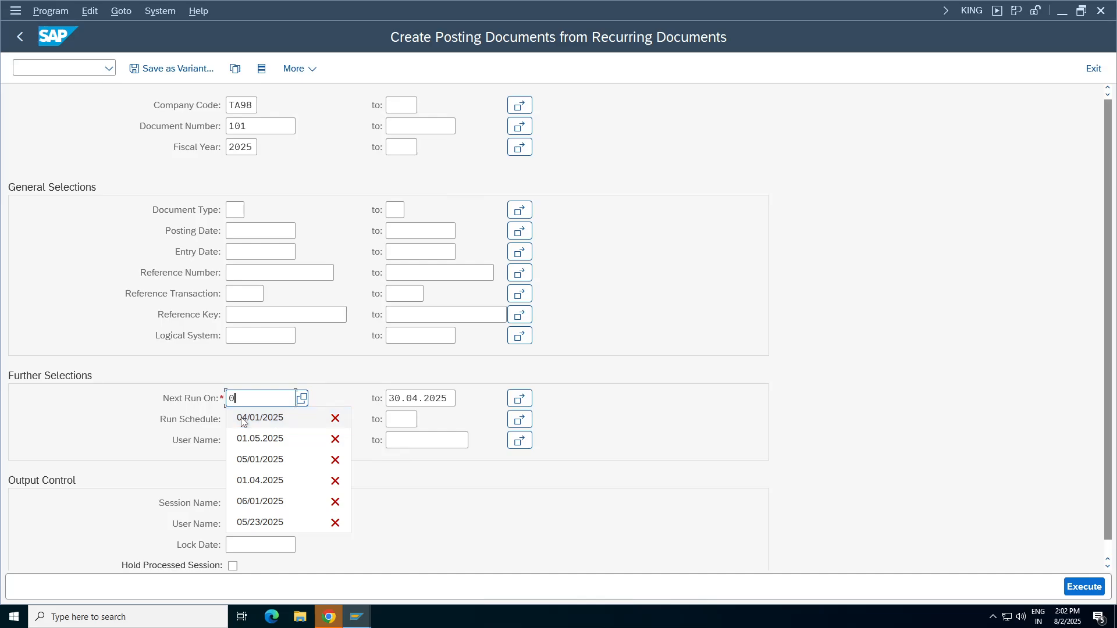
key(Down)
key(Down)
key(Down)
key(Down)
key(Return)
click(455, 399)
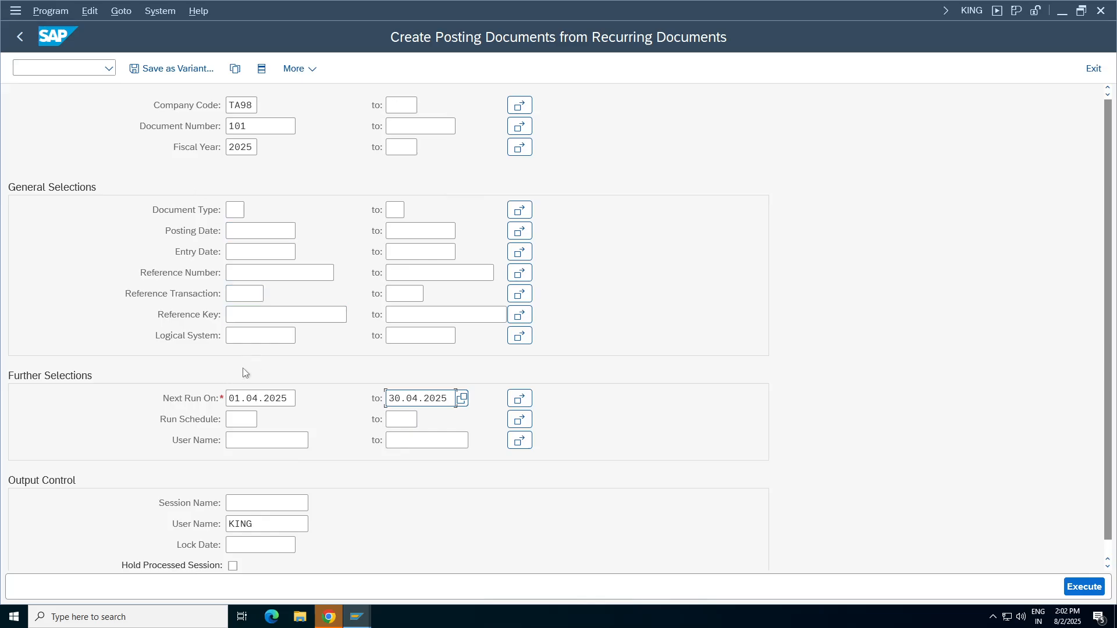
click(281, 399)
click(423, 401)
click(282, 398)
key(Tab)
click(264, 399)
click(423, 399)
- Name the batch input session Test01 and enable Hold Processed Session
scroll(1107, 381, down, 1)
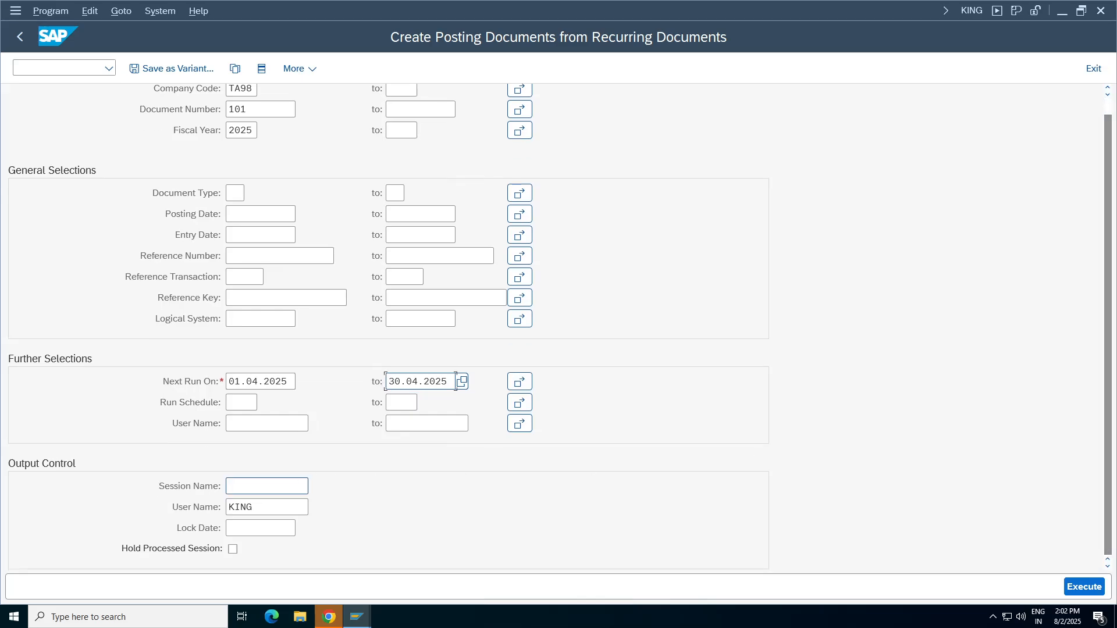
click(266, 486)
text(Test01)
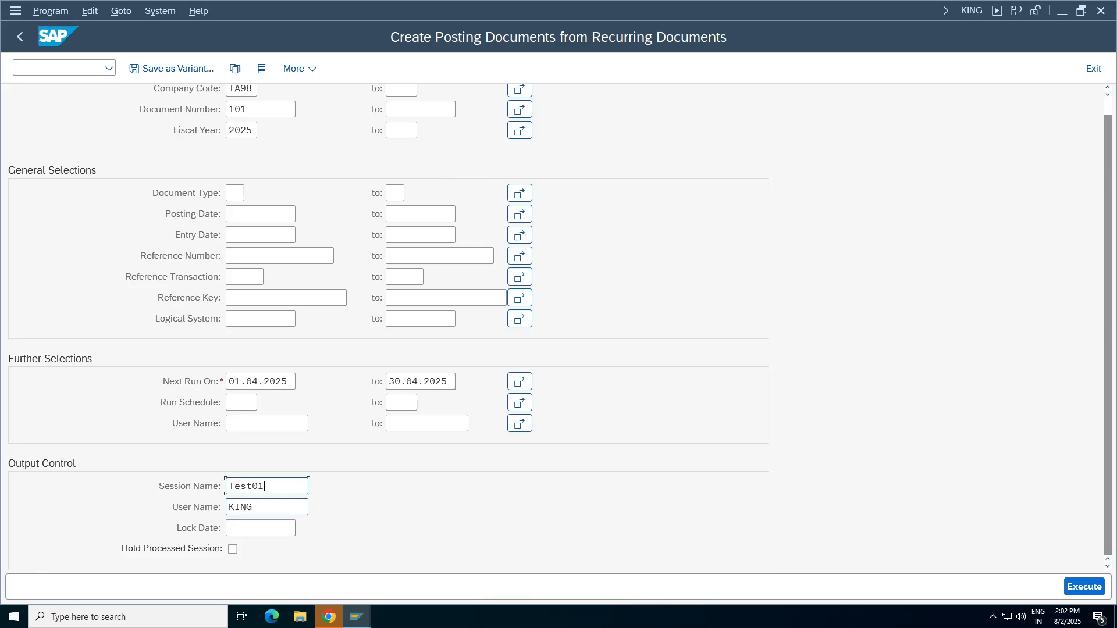
key(Tab)
click(234, 549)
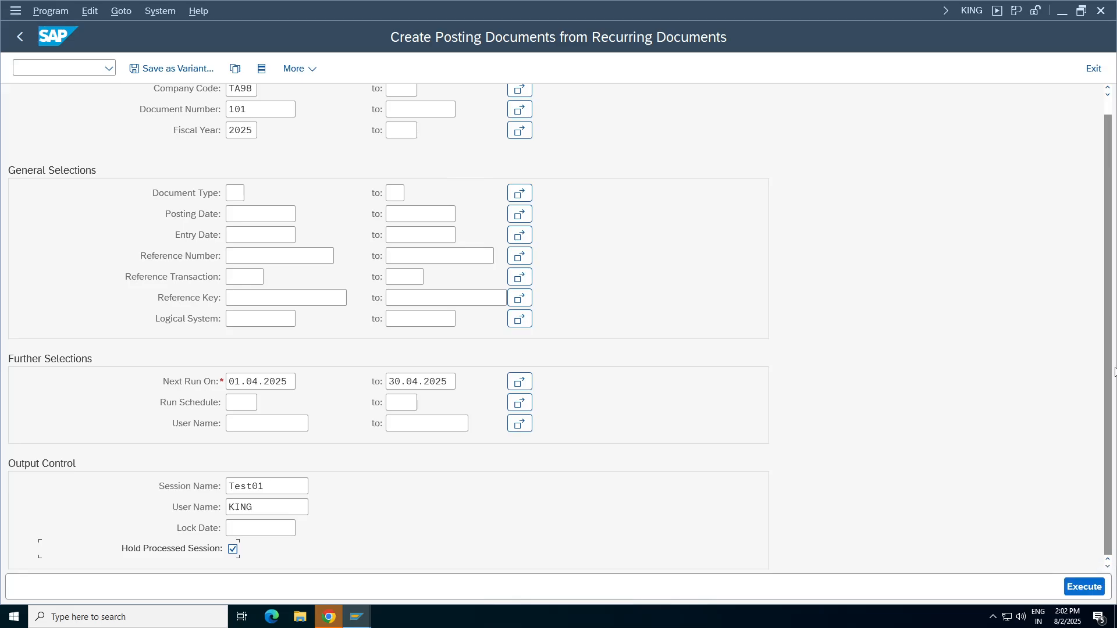
- Check the document number, fiscal year and next run date, and execute the run to create the batch input session
scroll(1108, 233, up, 1)
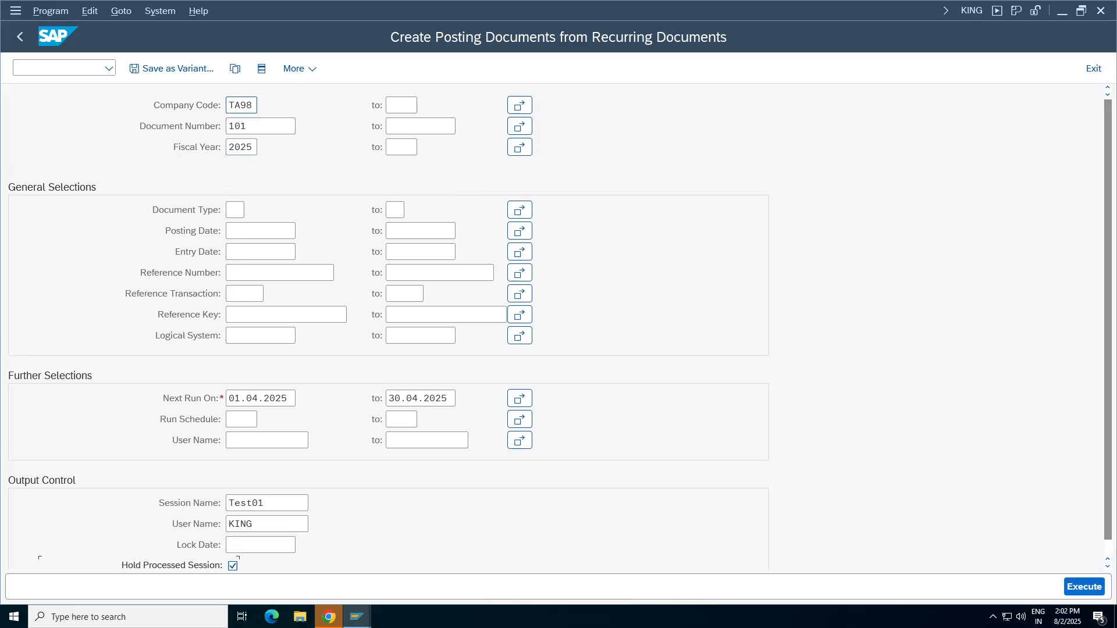
double_click(237, 126)
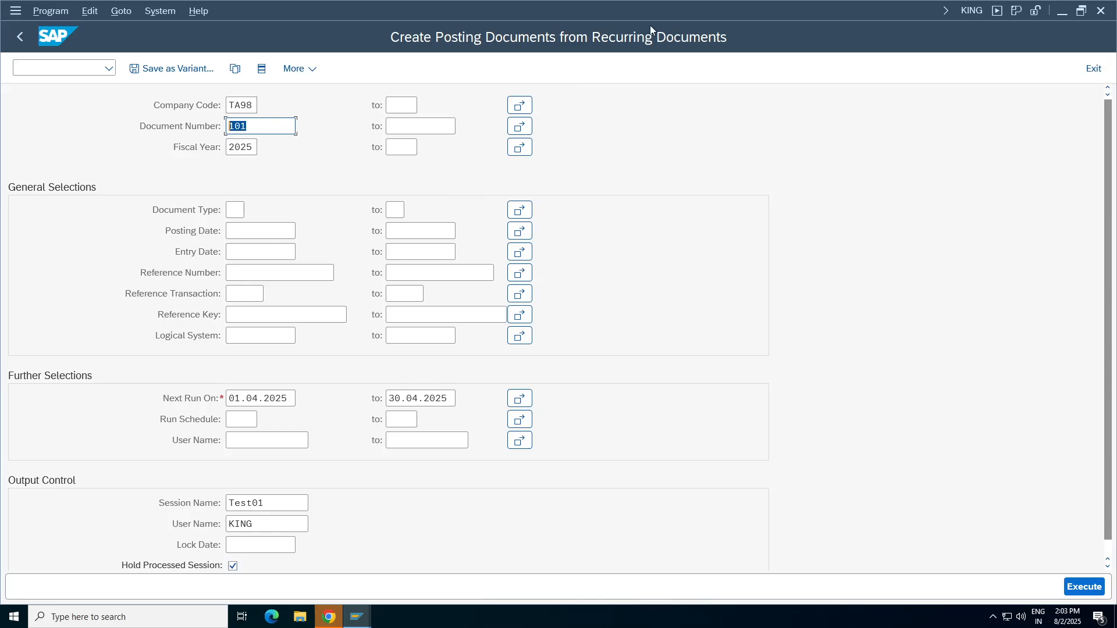
click(241, 147)
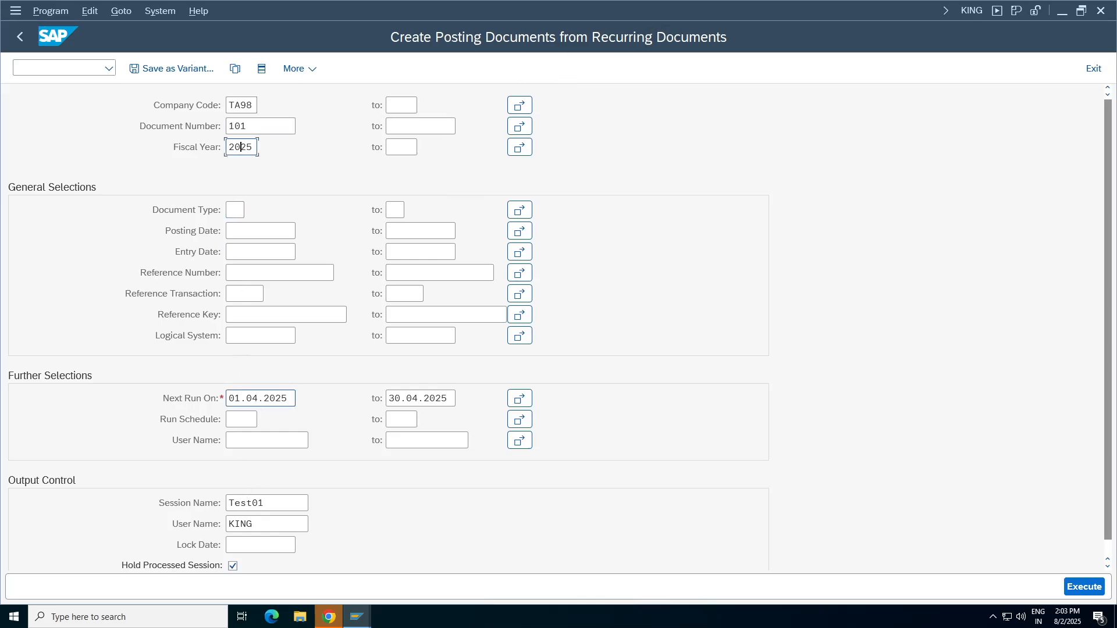
click(252, 398)
click(1083, 587)
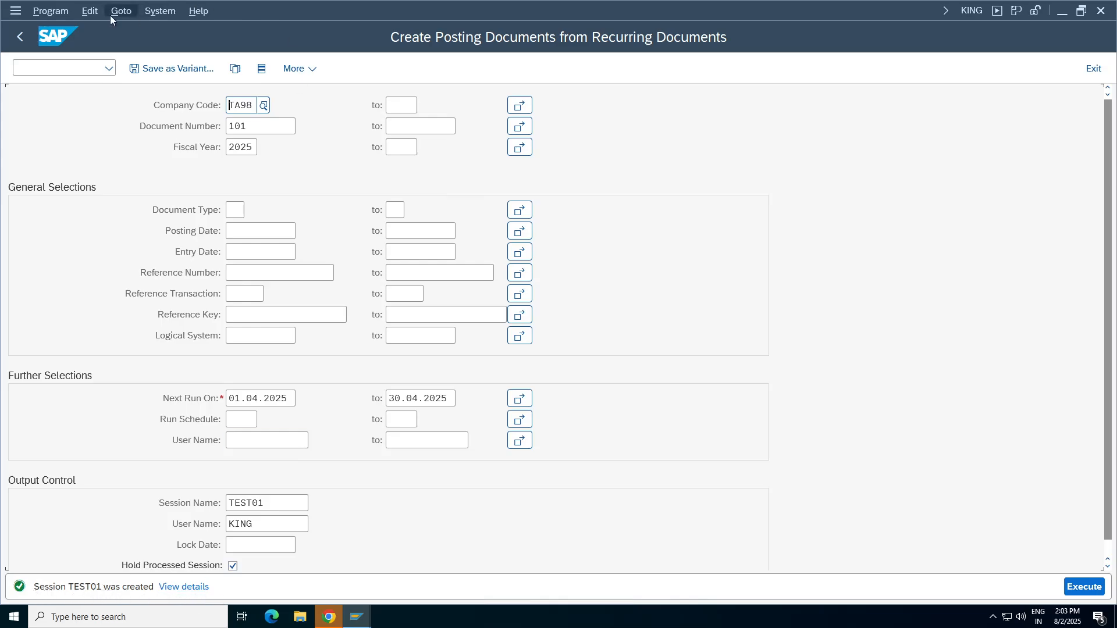
click(166, 12)
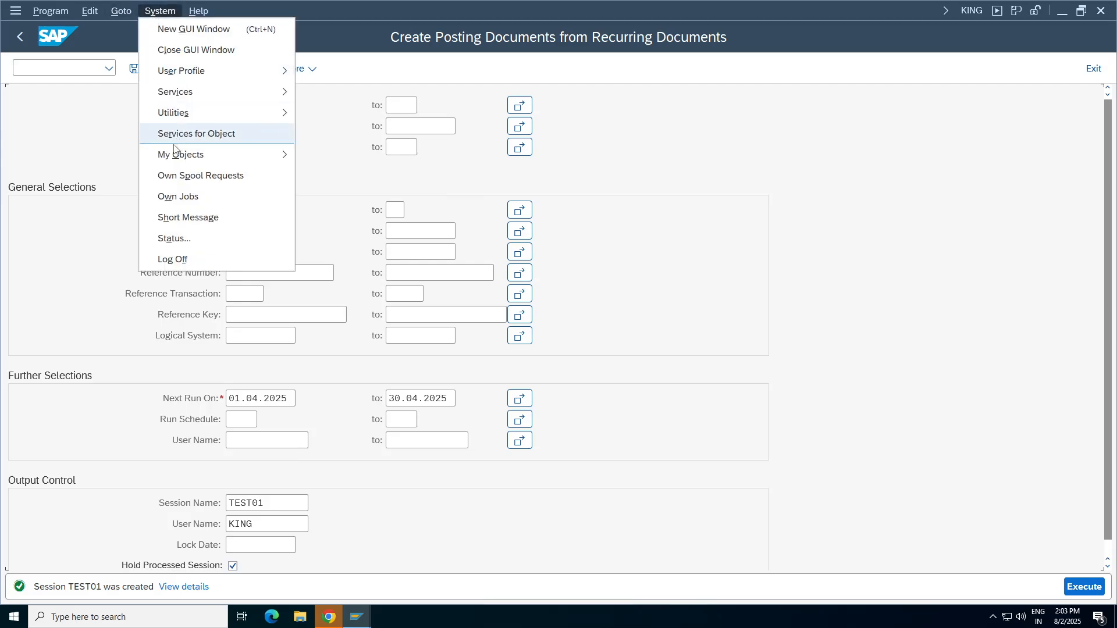
mouse_move(232, 91)
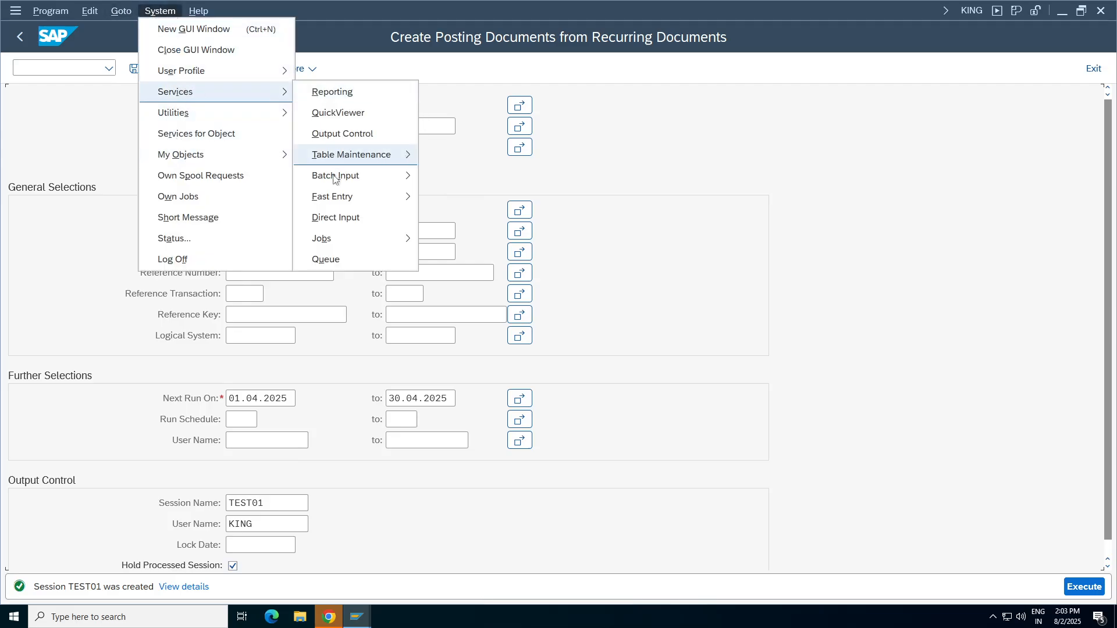
mouse_move(362, 173)
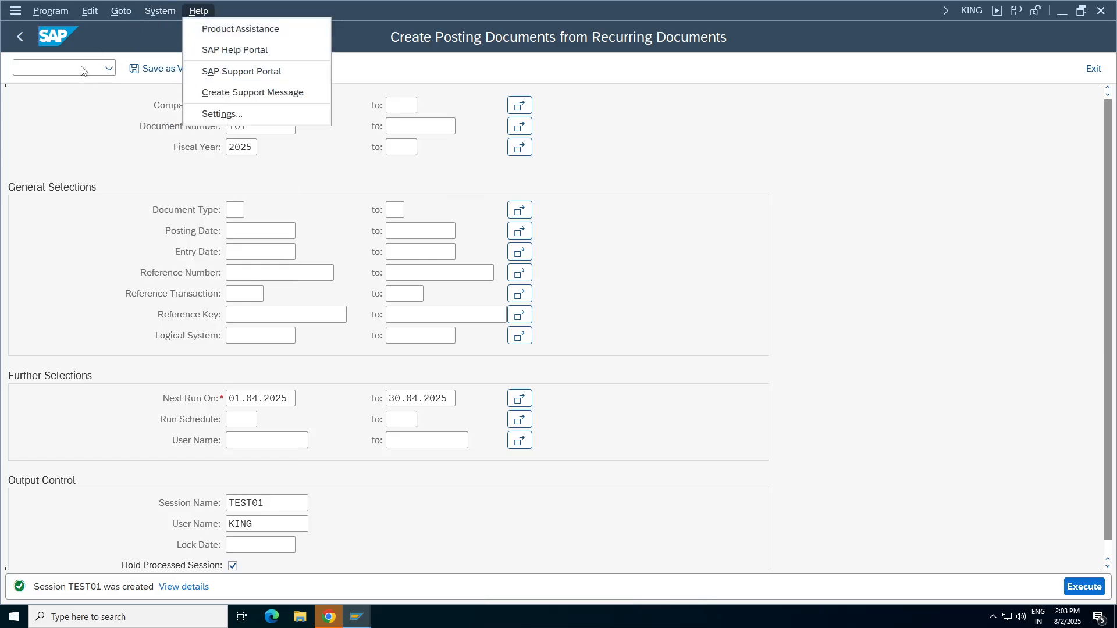
- Open transaction SM35 in a new window and select session TEST01 in the batch input overview
click(108, 70)
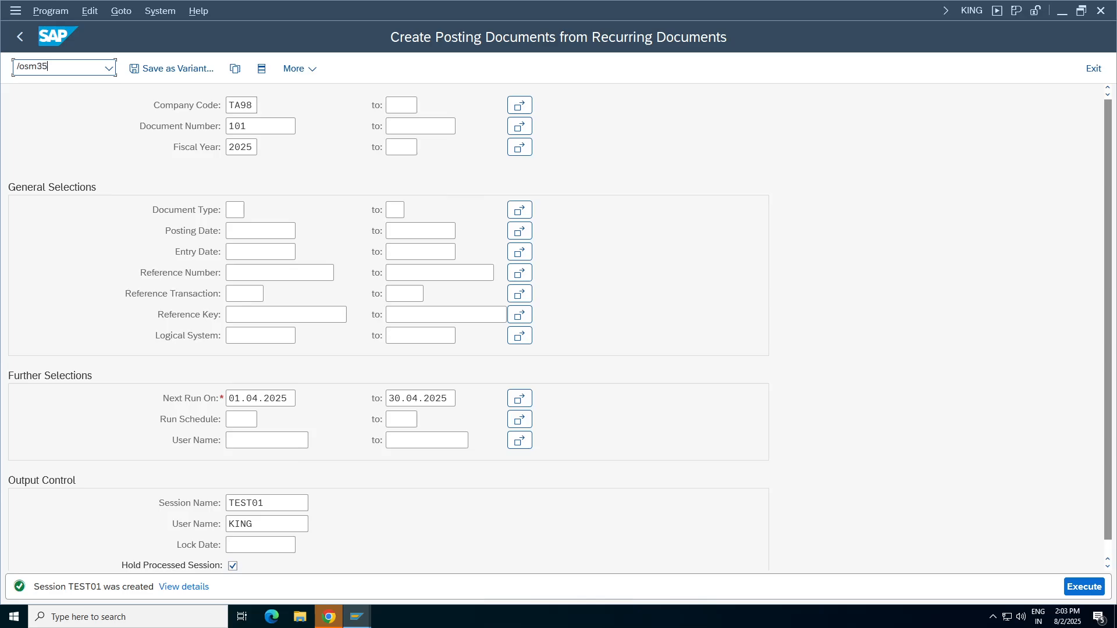
key(Return)
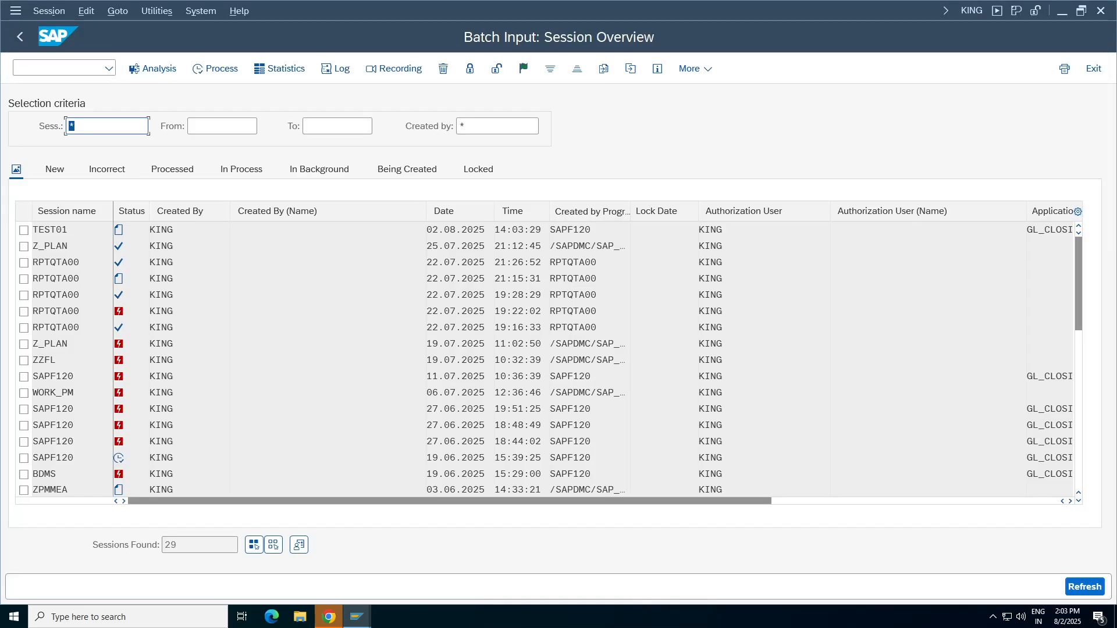
double_click(50, 229)
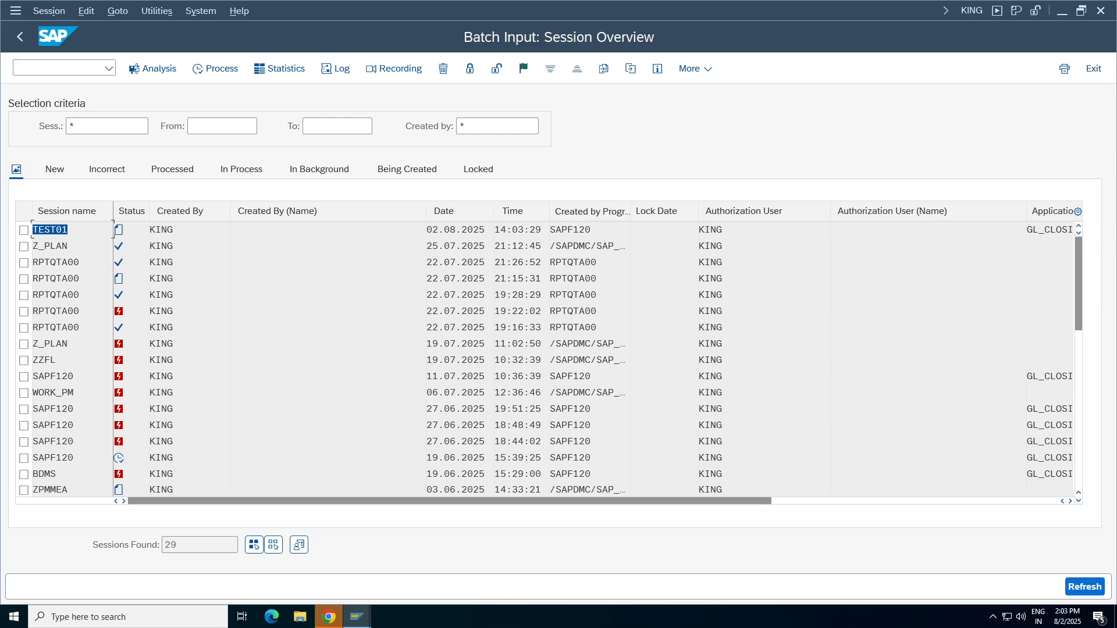
click(24, 230)
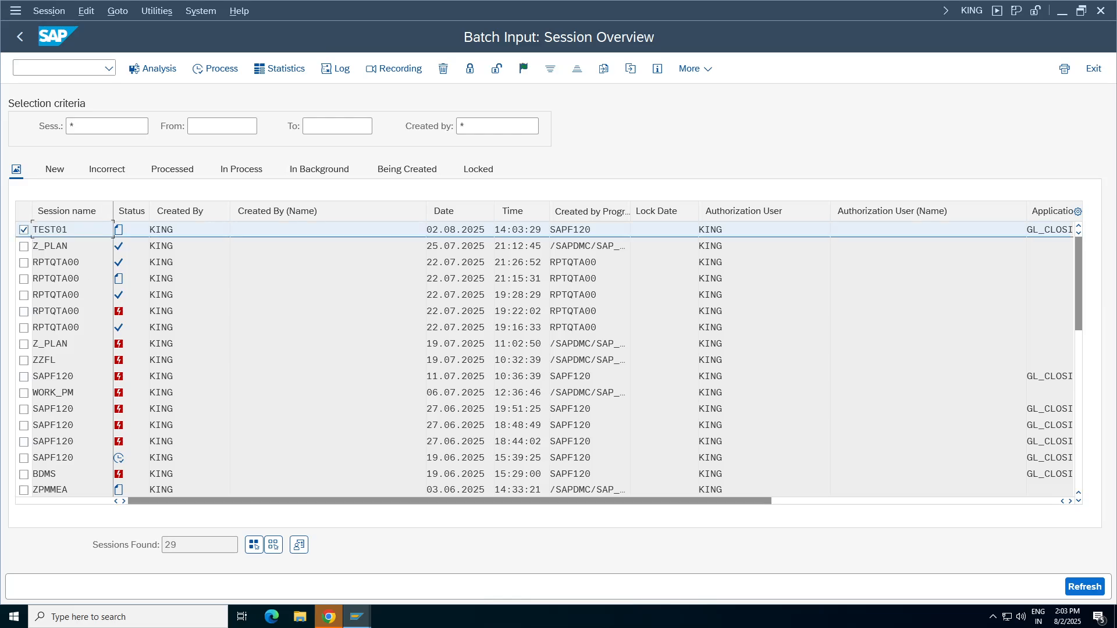
- Process session TEST01 in the Display errors only mode and return to the session overview
click(215, 68)
click(112, 295)
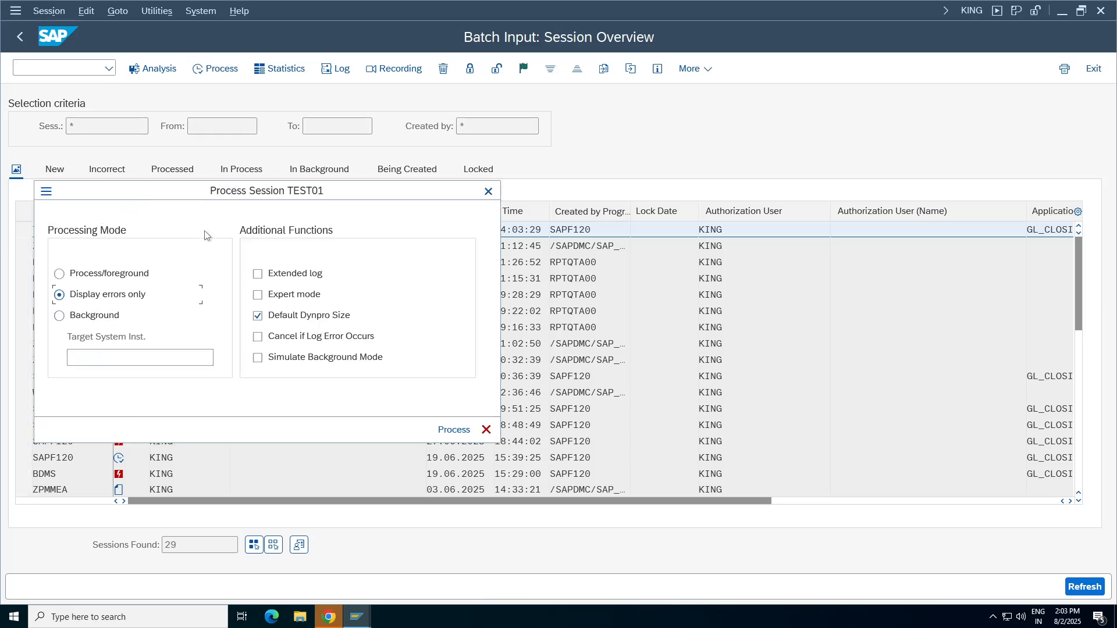
drag(195, 198, 465, 124)
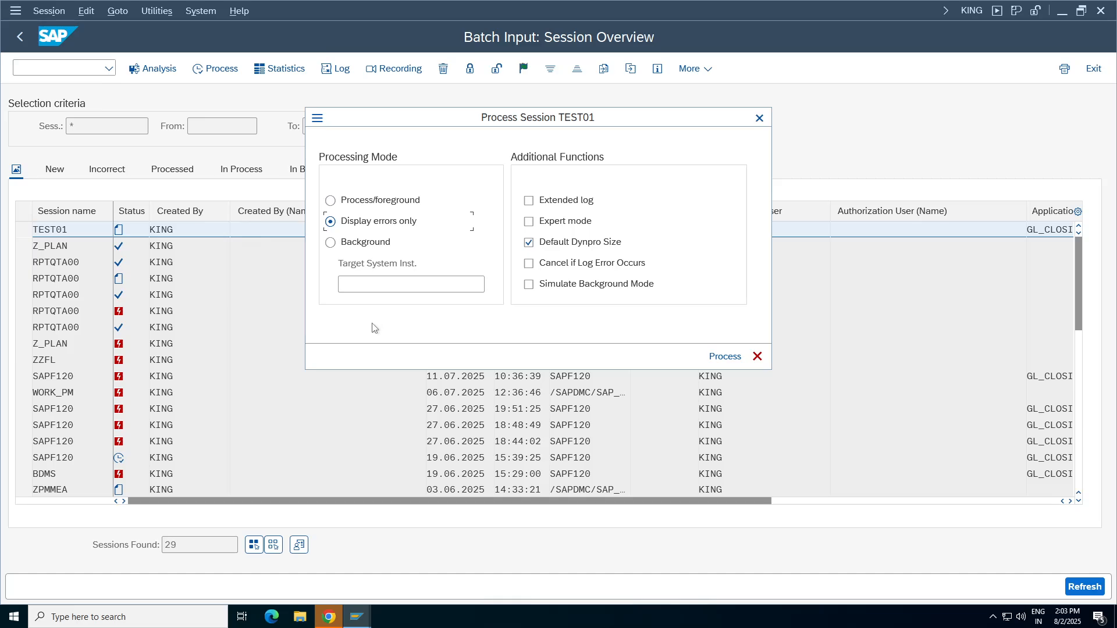
click(724, 356)
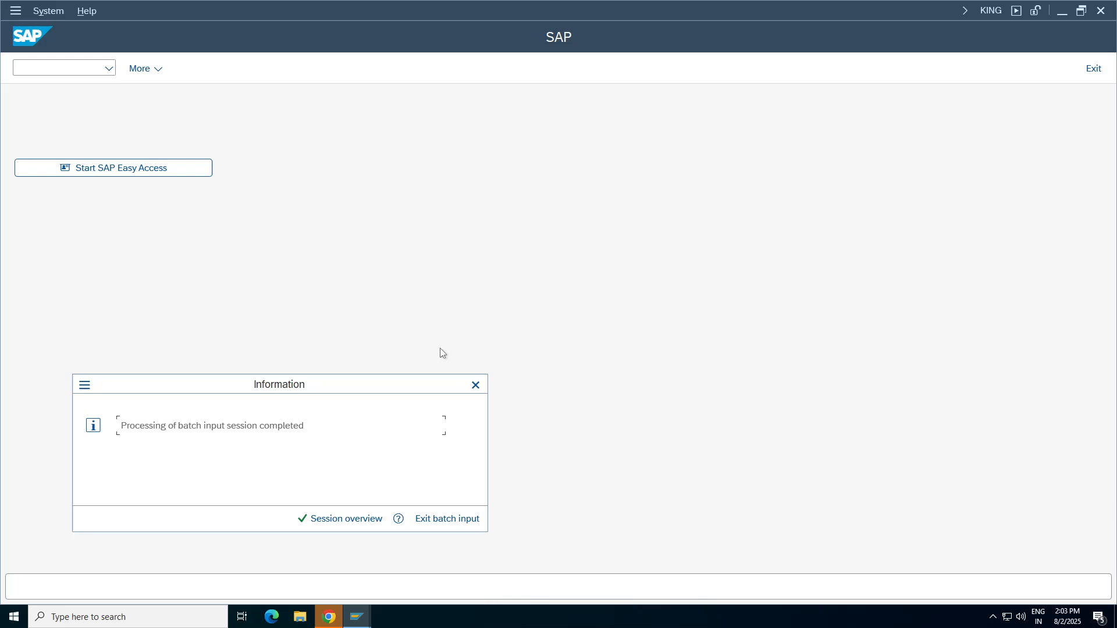
drag(199, 392, 443, 223)
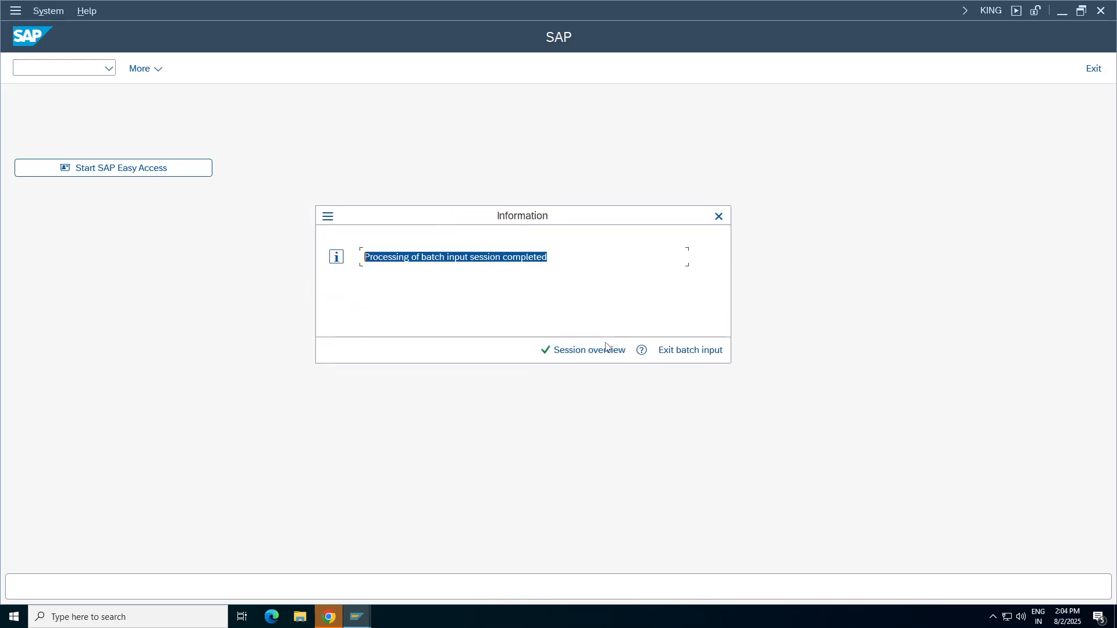
click(580, 353)
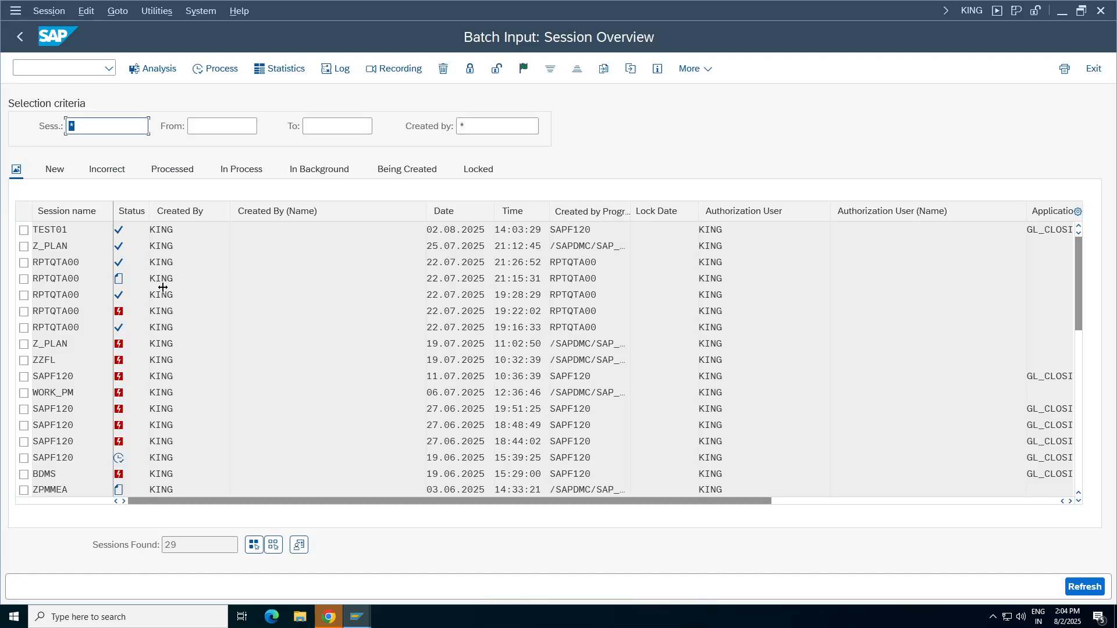
- Open the analysis of session TEST01 and examine its log for the posted document in company code TA98
click(24, 229)
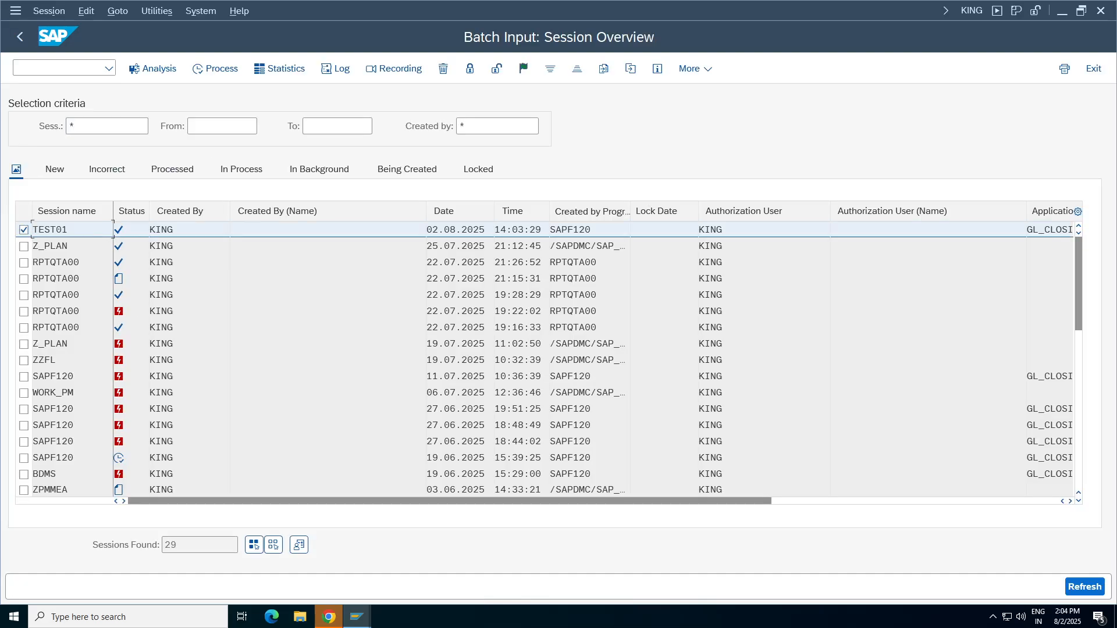
double_click(60, 232)
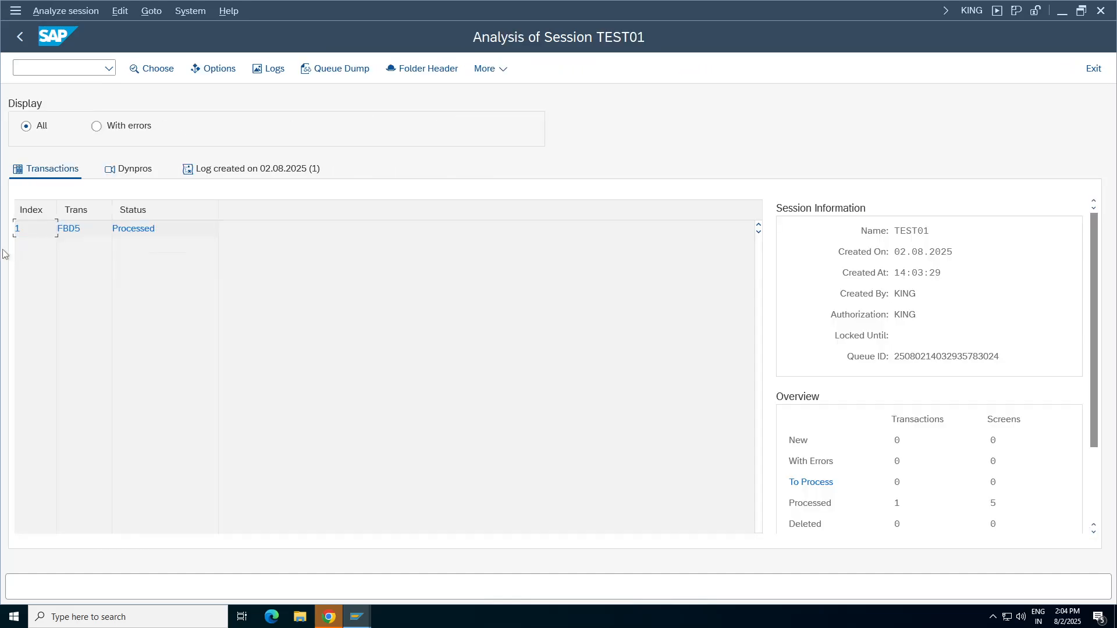
click(226, 172)
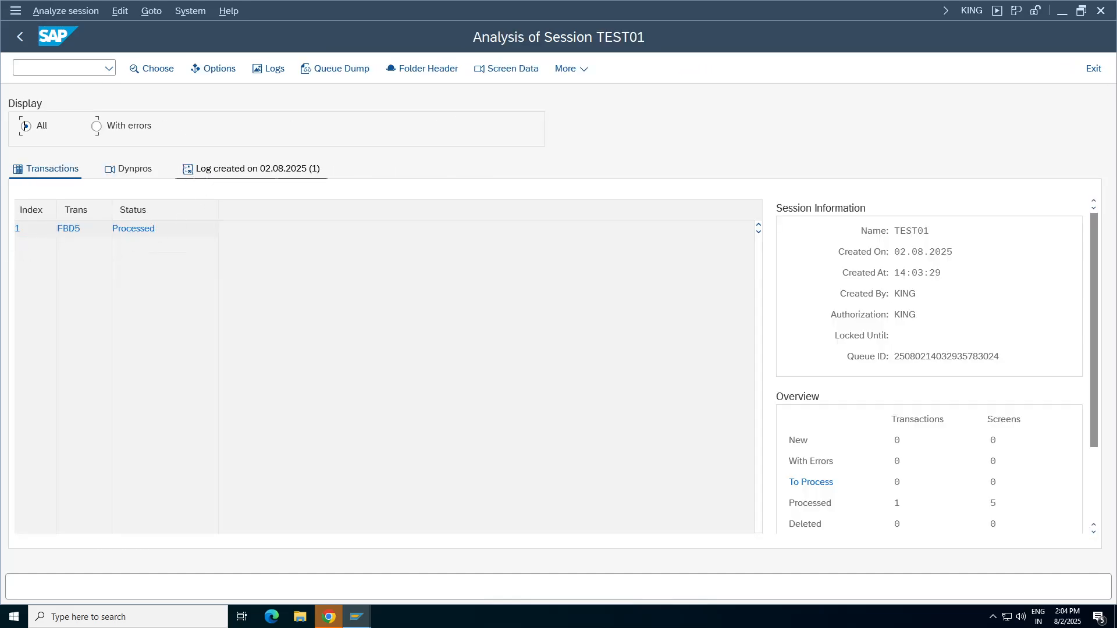
drag(269, 262, 70, 262)
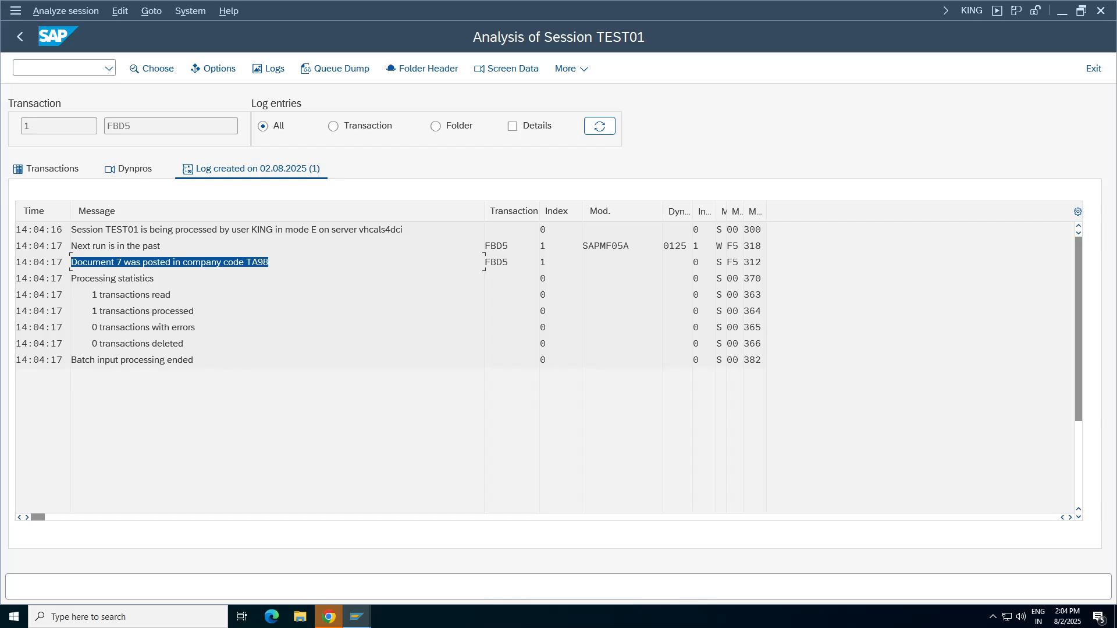
- Switch to the posting periods window, leave it for the document display transaction, and display document 7 of company code TA98
click(357, 616)
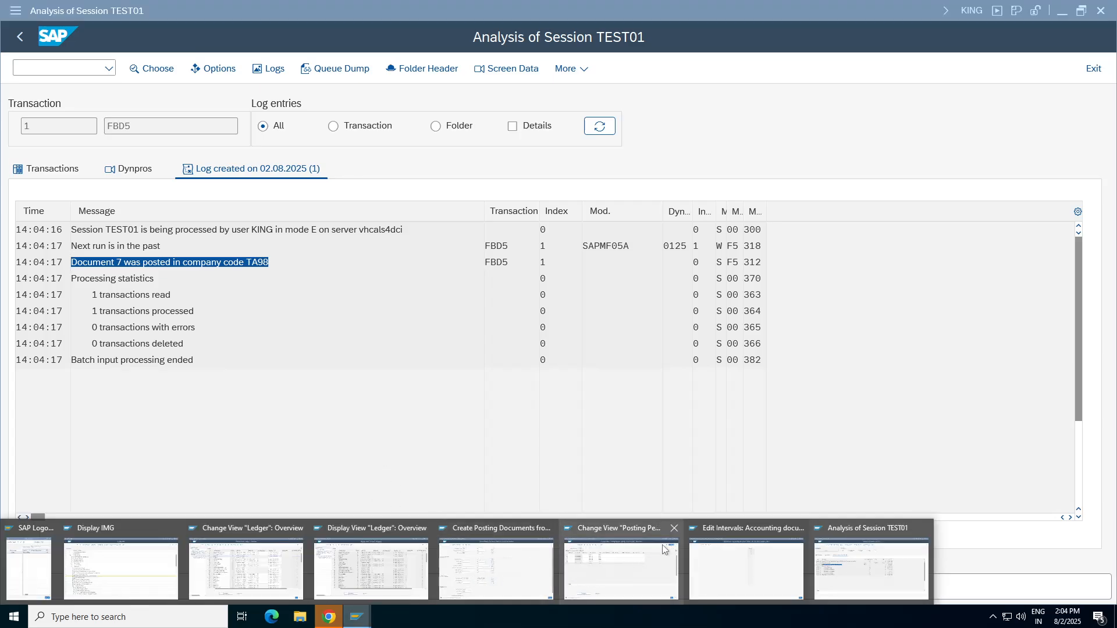
click(633, 564)
click(26, 64)
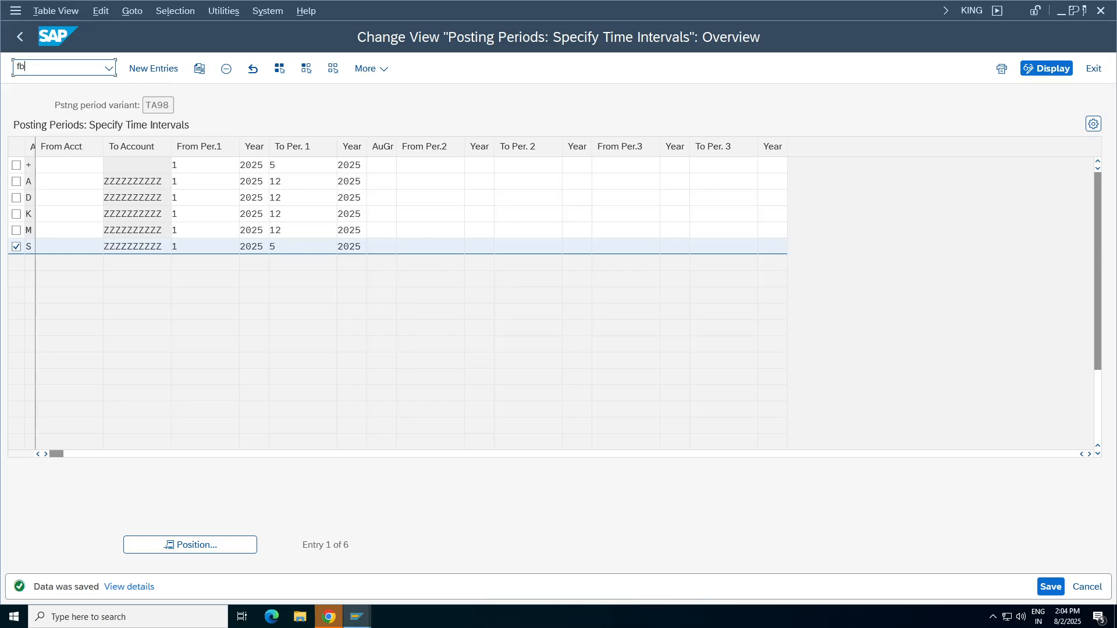
key(Return)
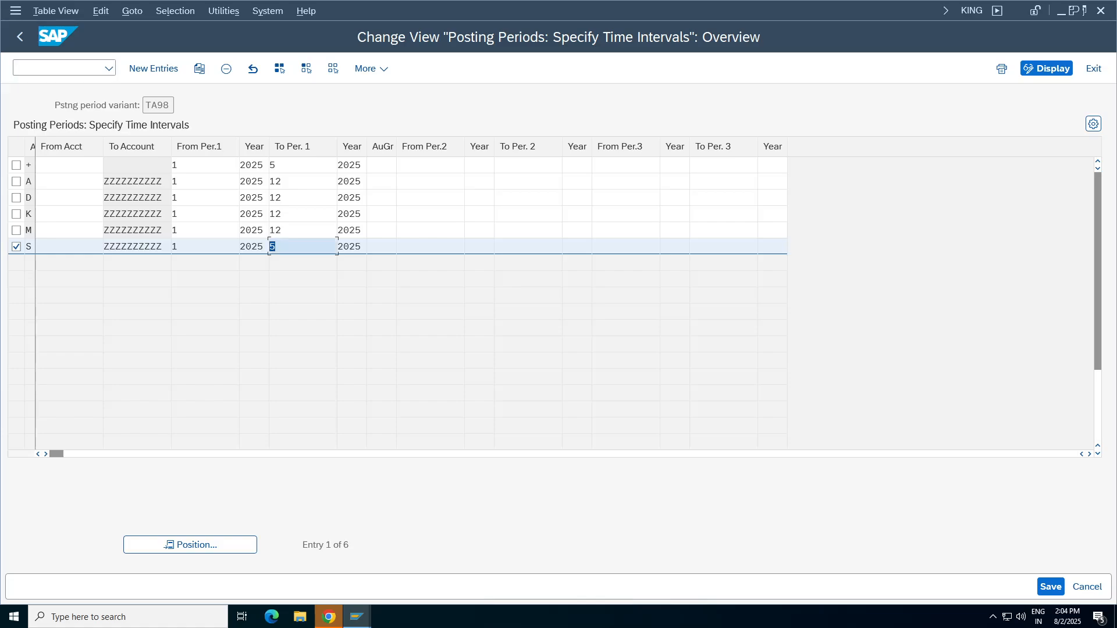
click(66, 70)
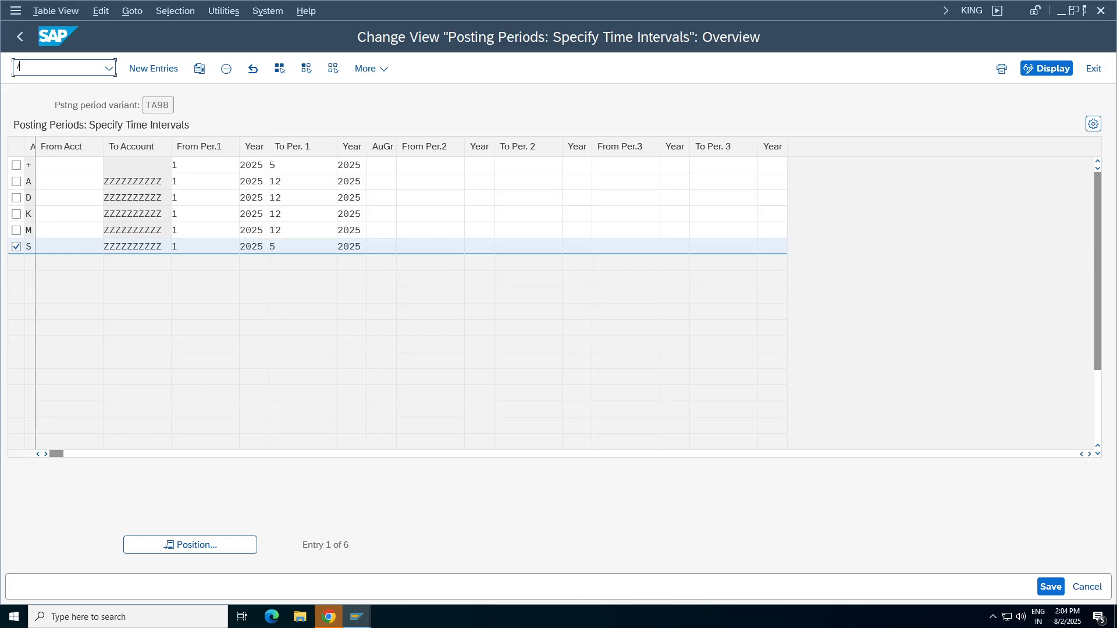
key(Return)
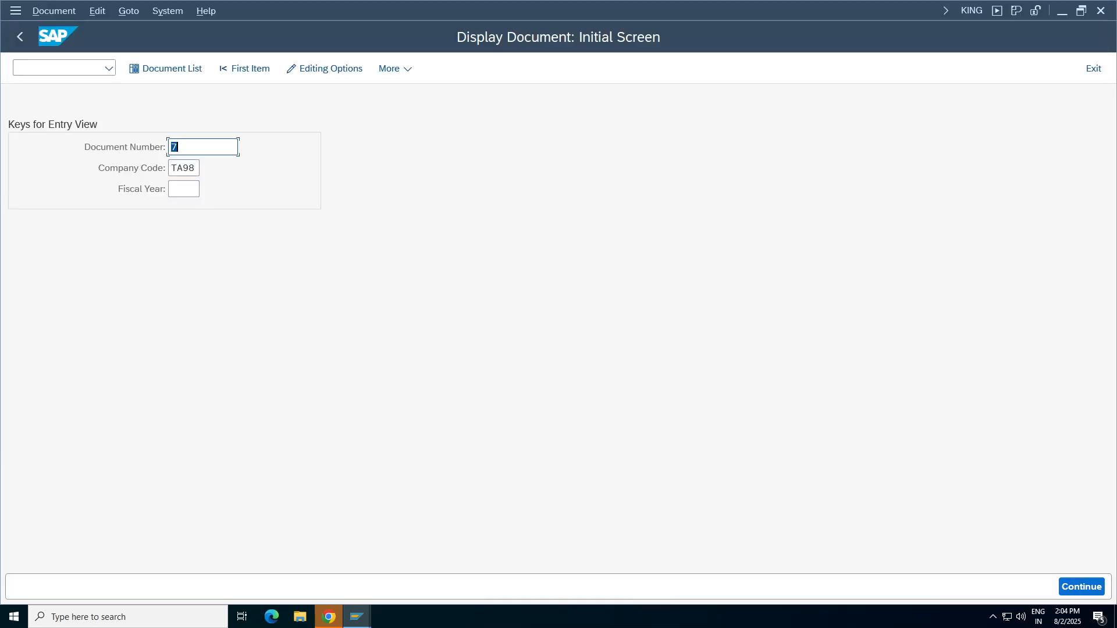
key(Return)
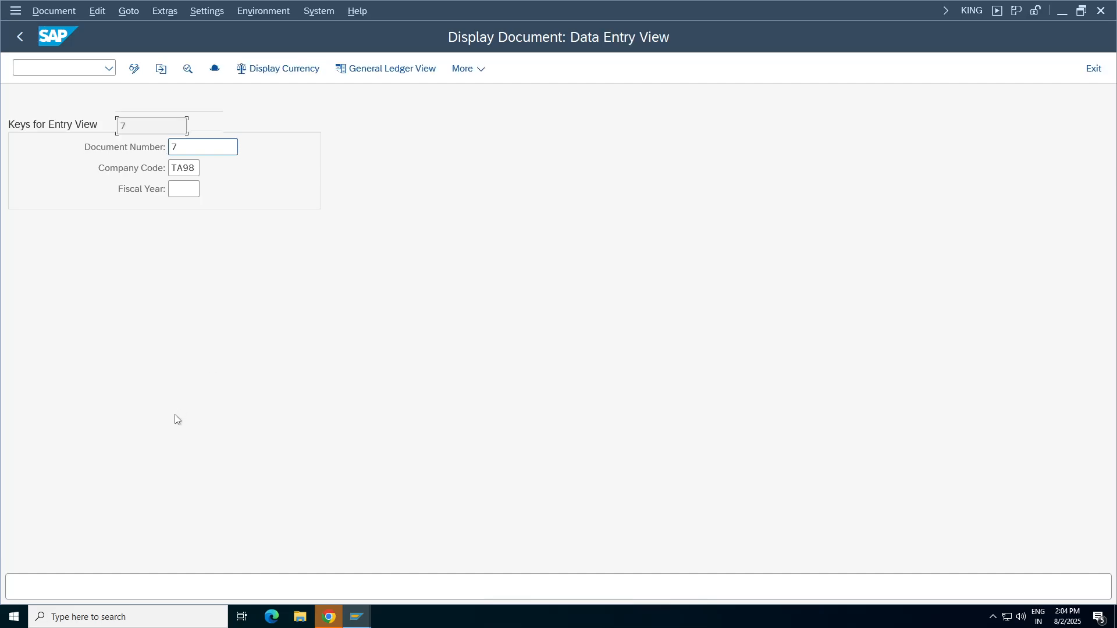
click(299, 295)
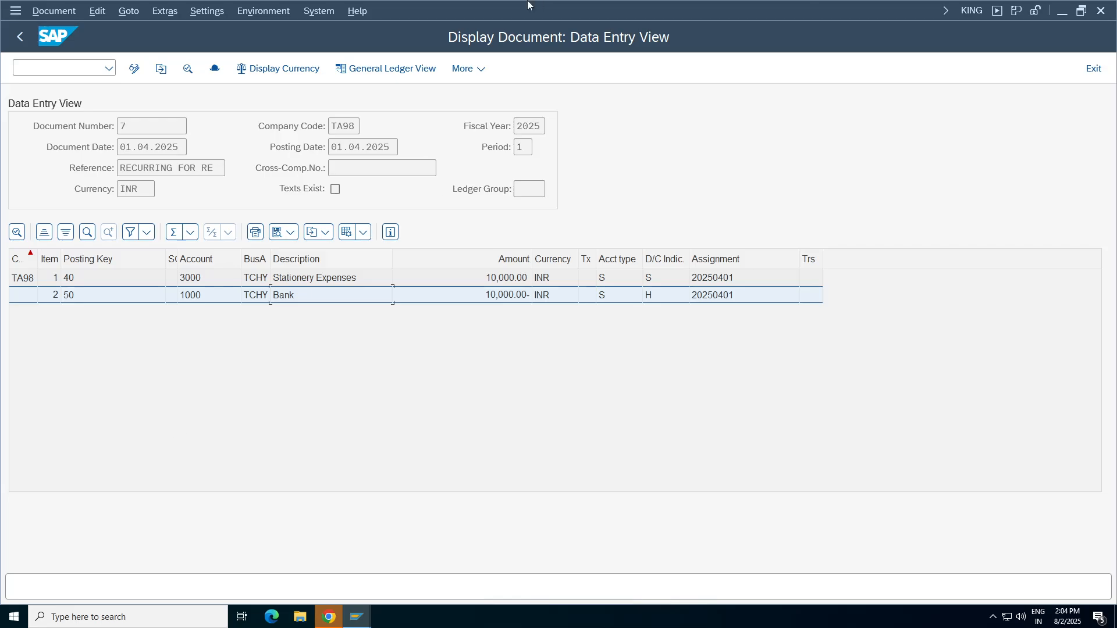
- Switch to the Google Sheets working notes and list Rent Expenses, salarie Exp and Wages in B133:B135 of the Missiles sheet
mouse_move(617, 5)
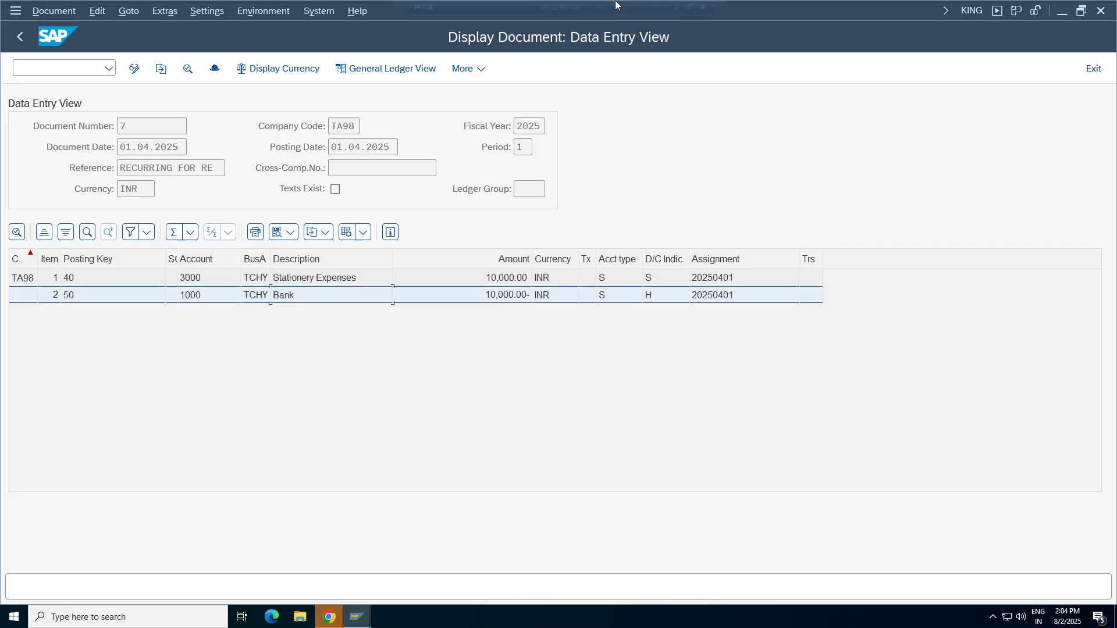
click(675, 7)
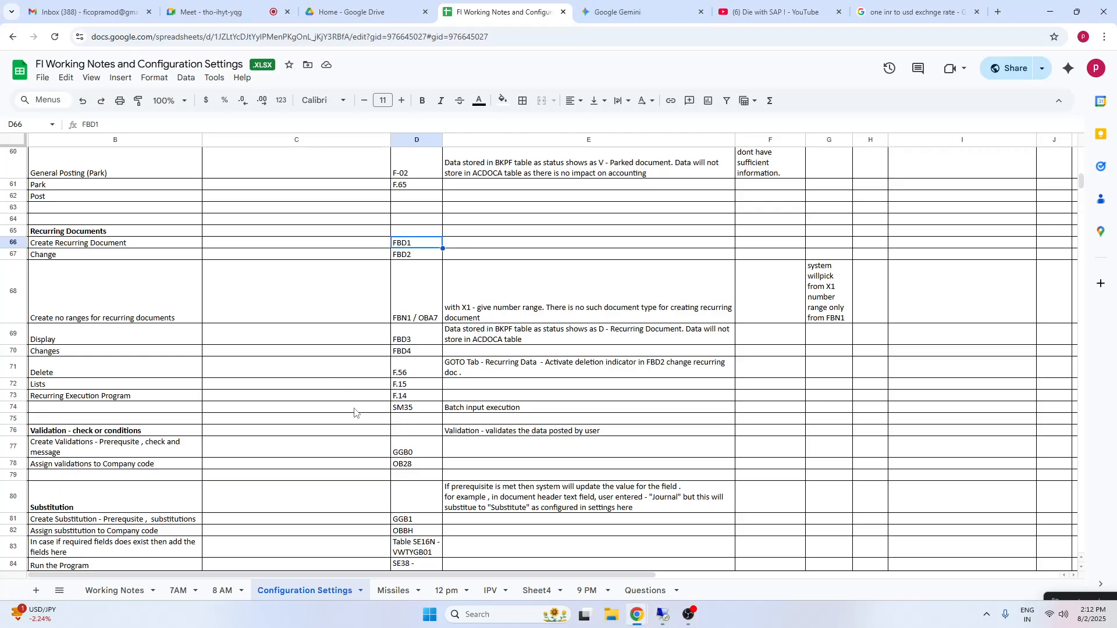
click(400, 592)
click(123, 432)
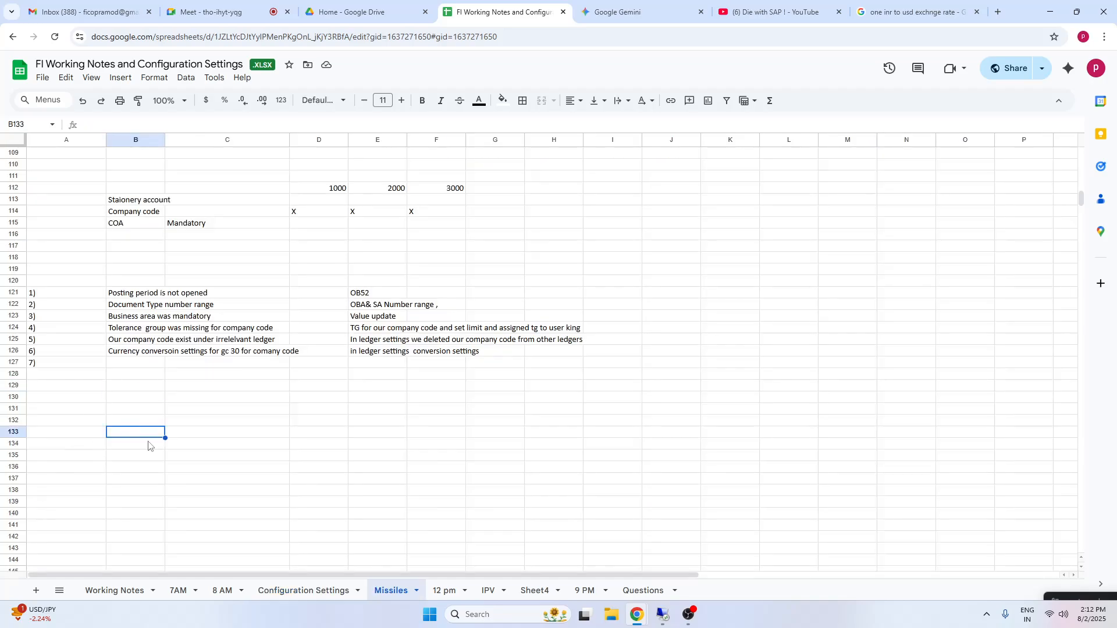
text(Rent Expenses)
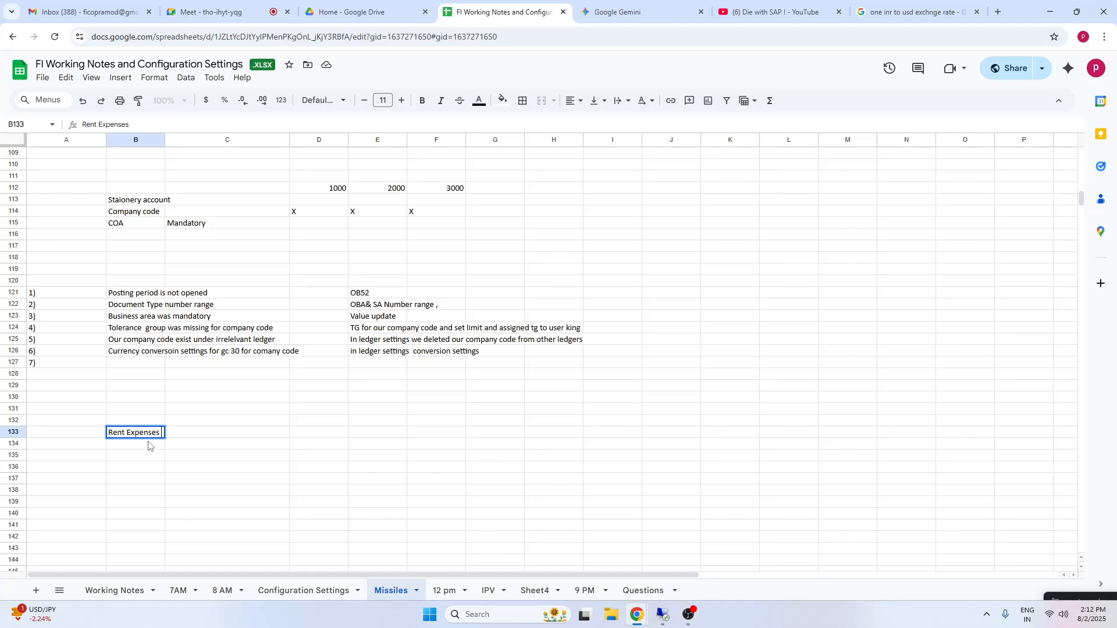
click(142, 449)
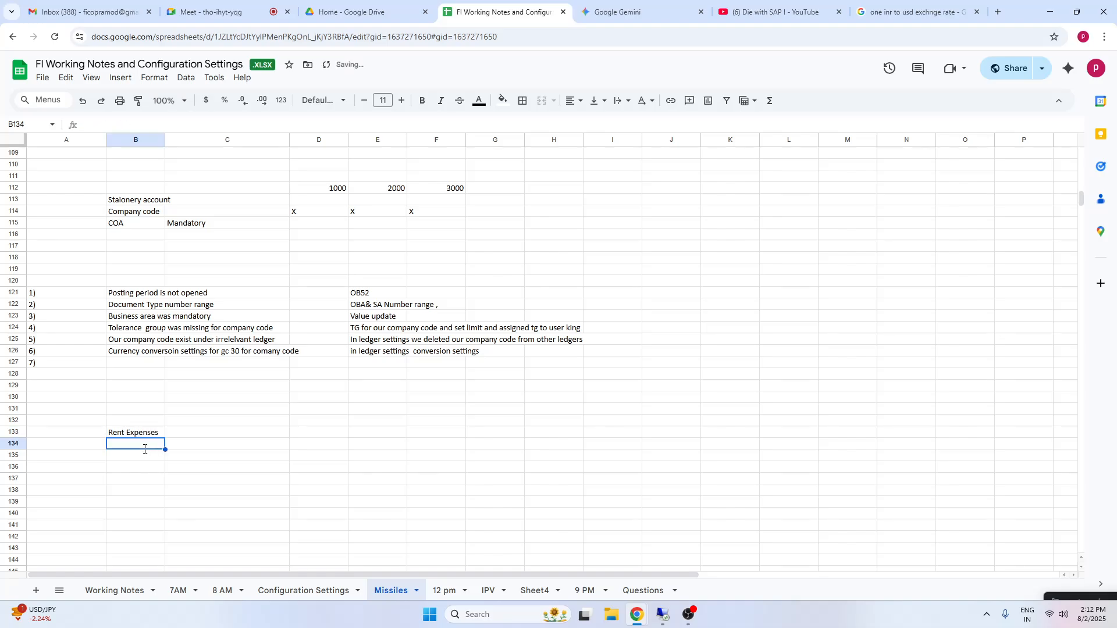
text(salarie Exp)
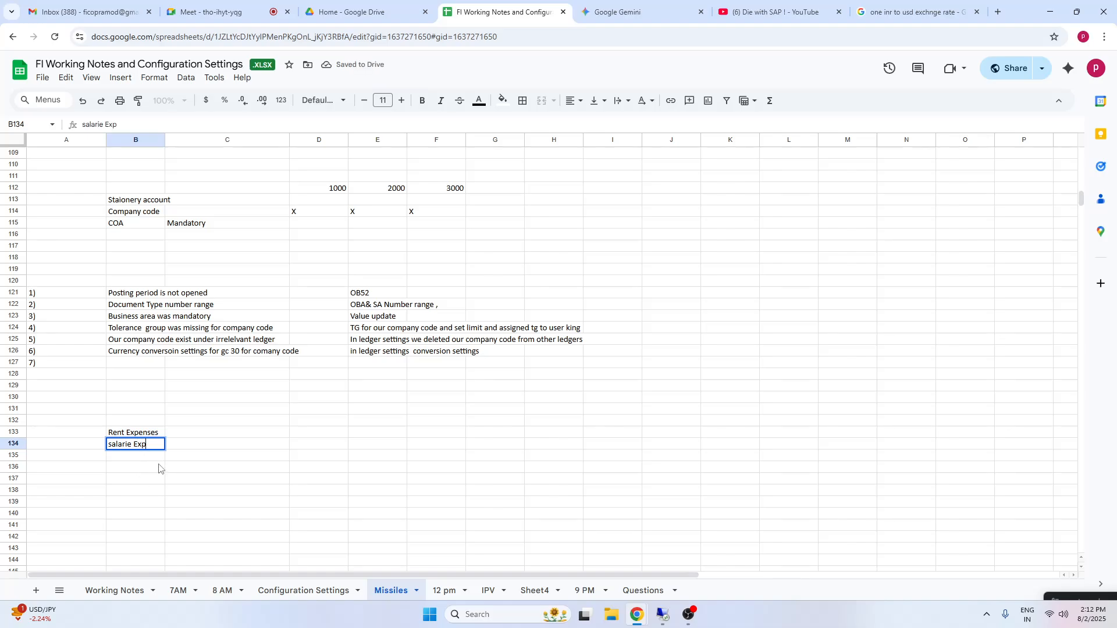
drag(160, 459, 159, 467)
text(Wage)
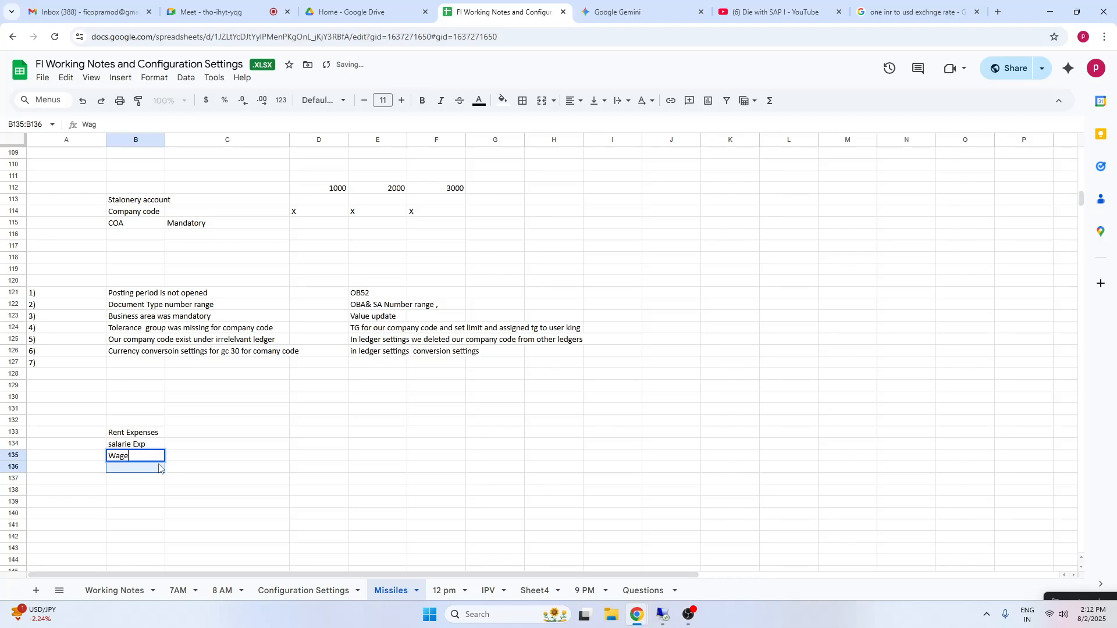
text(s)
- Add the heading 2025 in C132 and enter amounts 10000, 15000 and 5000 for rent, salary and wages beneath it
click(230, 424)
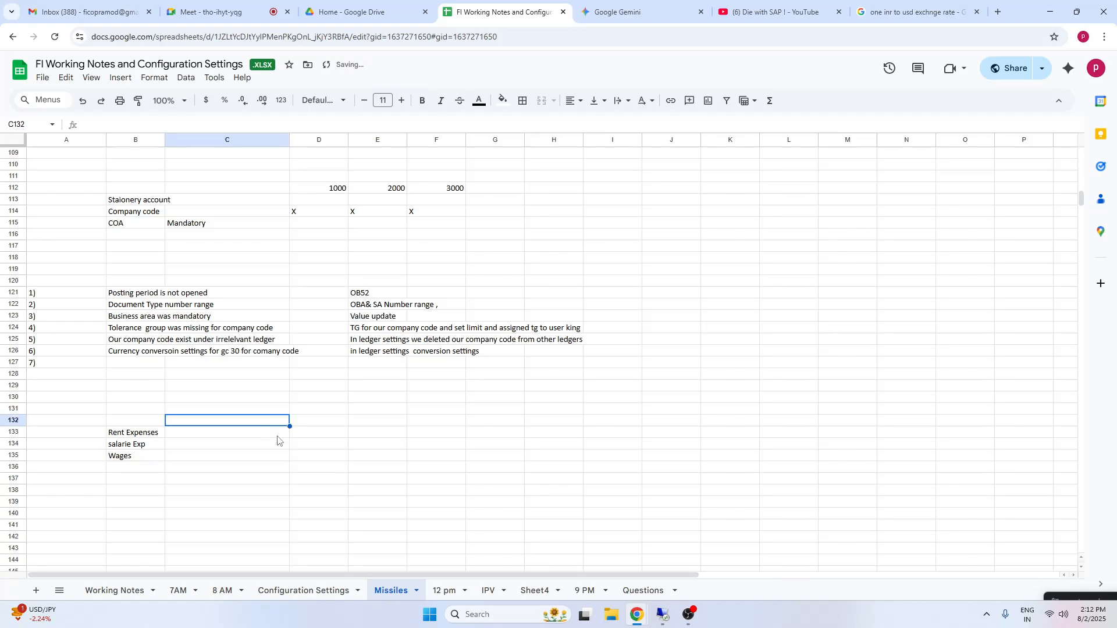
text(2025)
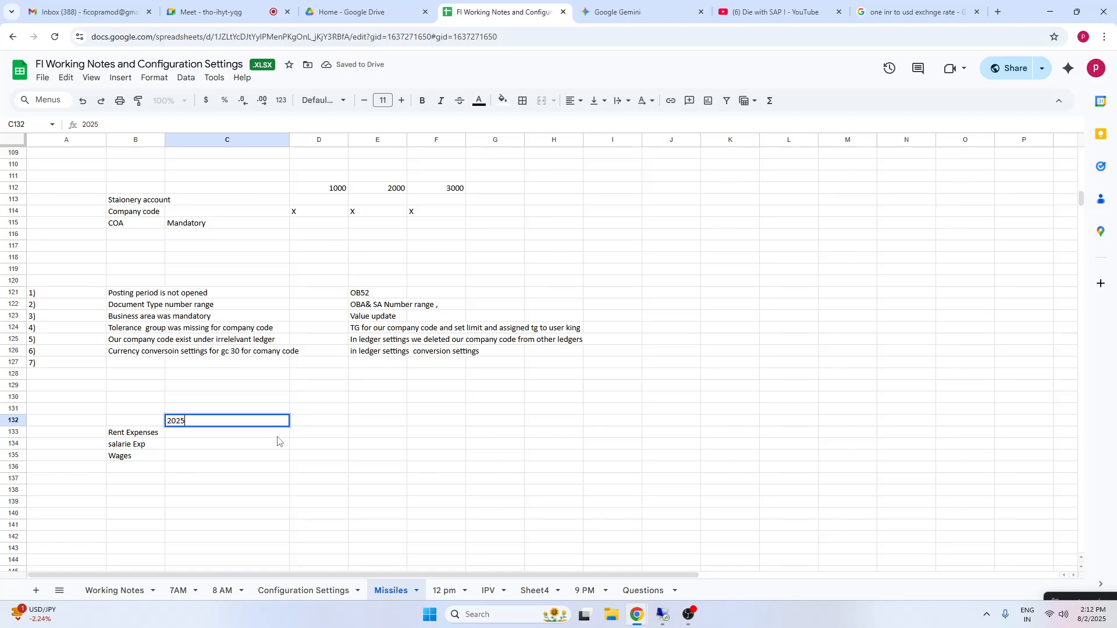
click(224, 470)
click(226, 435)
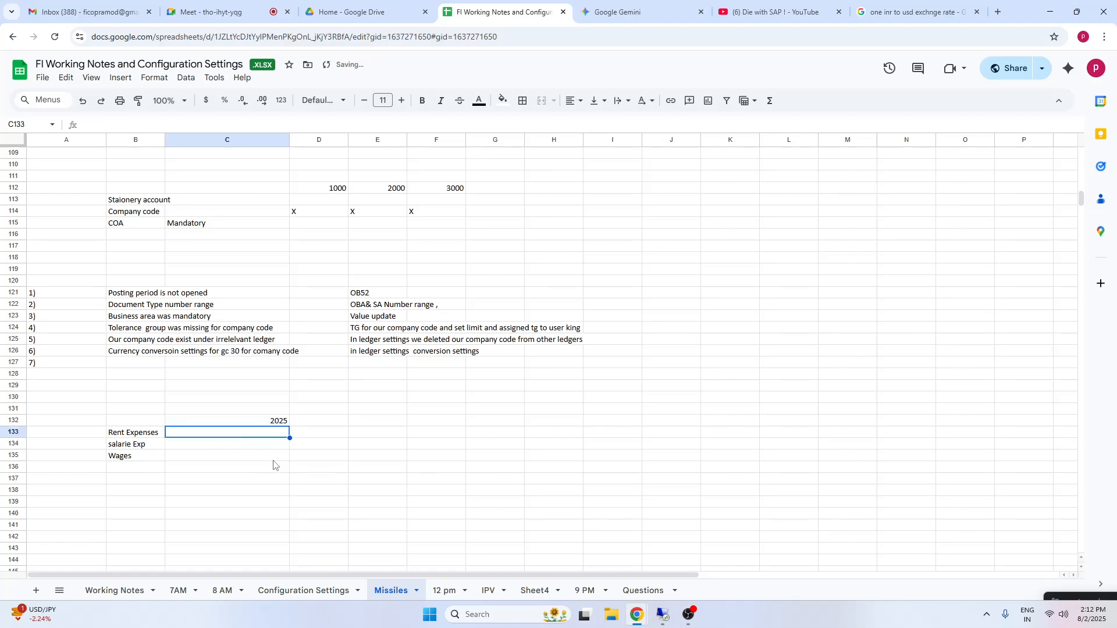
text(10000)
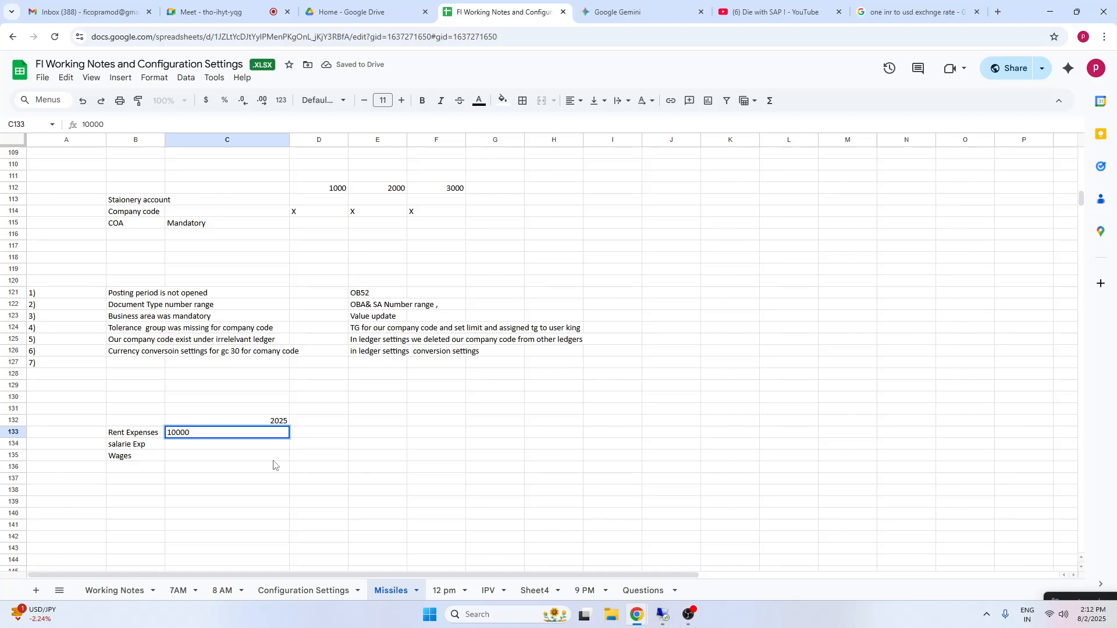
click(259, 448)
text(1)
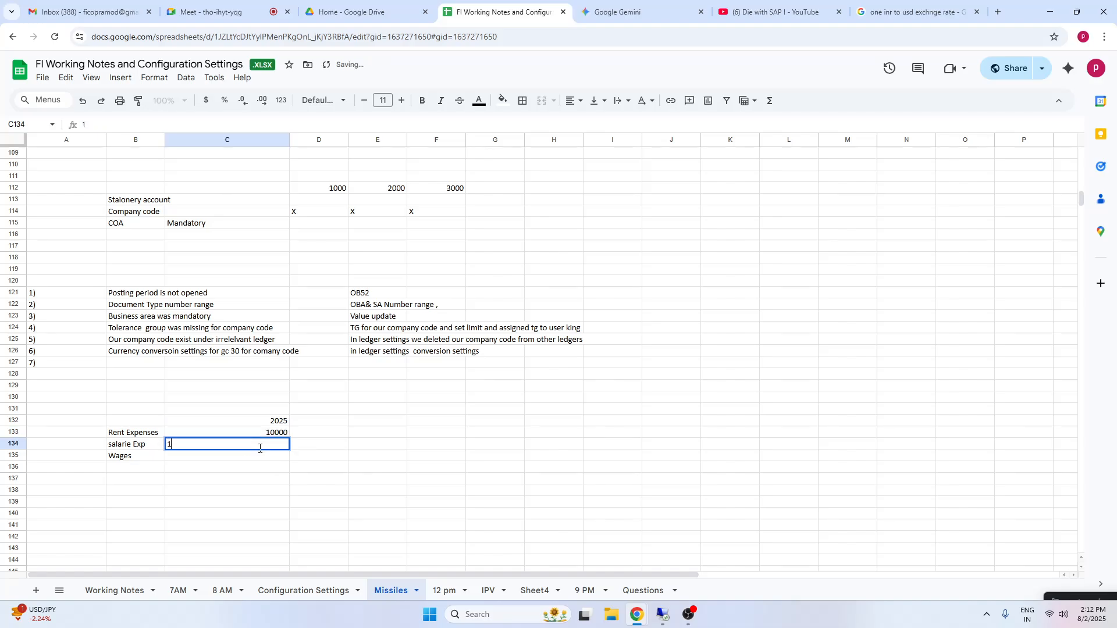
text(5000)
click(256, 459)
text(5000)
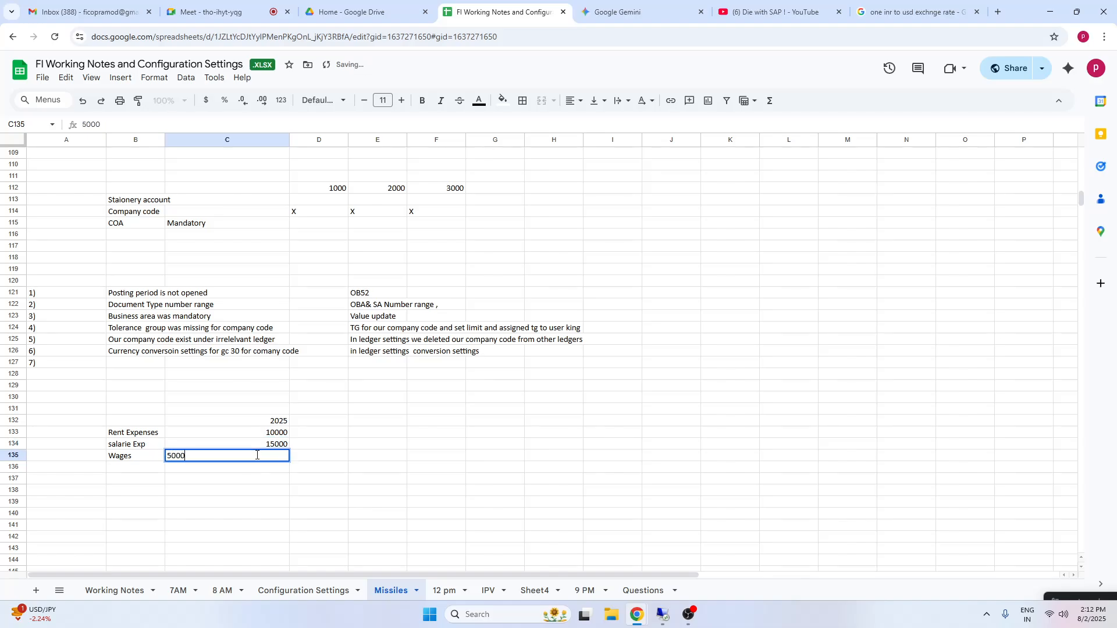
click(390, 481)
drag(131, 436, 282, 456)
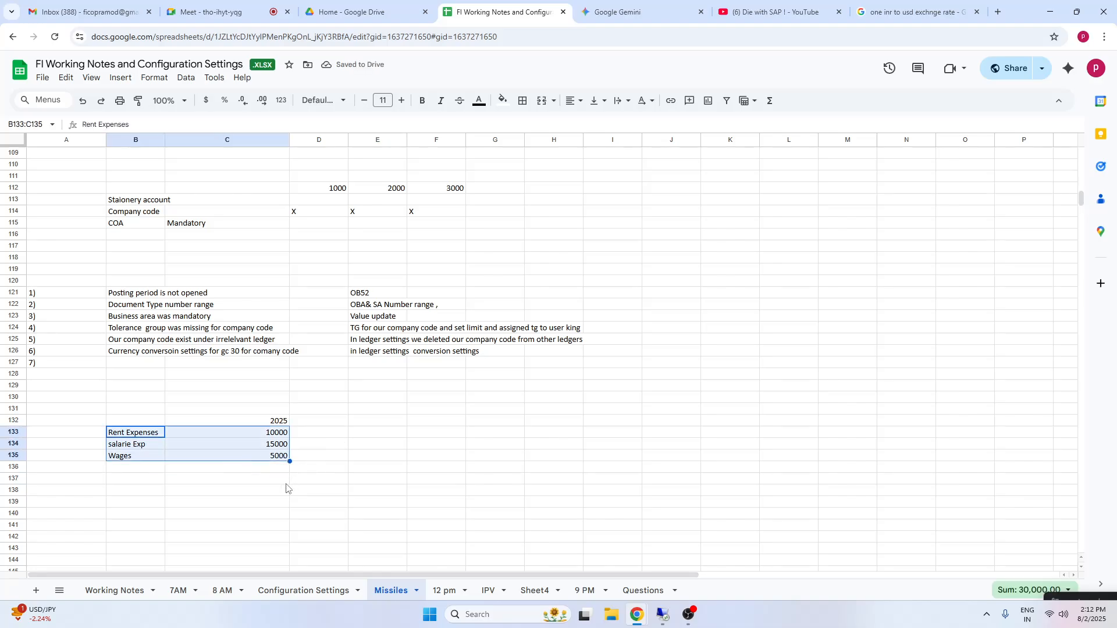
click(103, 504)
click(133, 435)
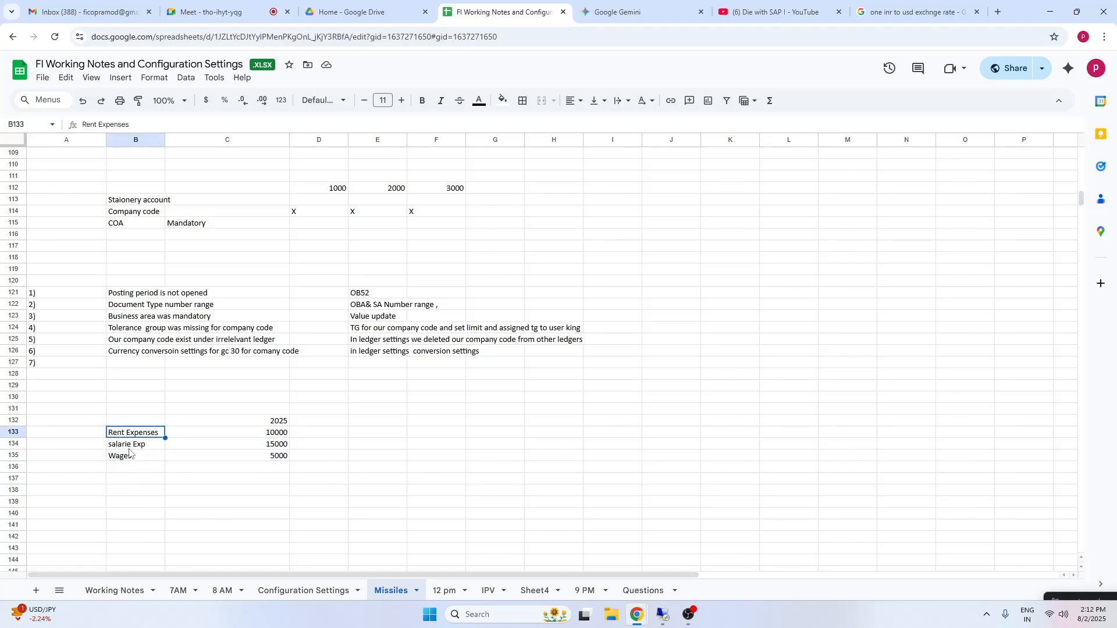
key(Down)
key(Down)
key(Down)
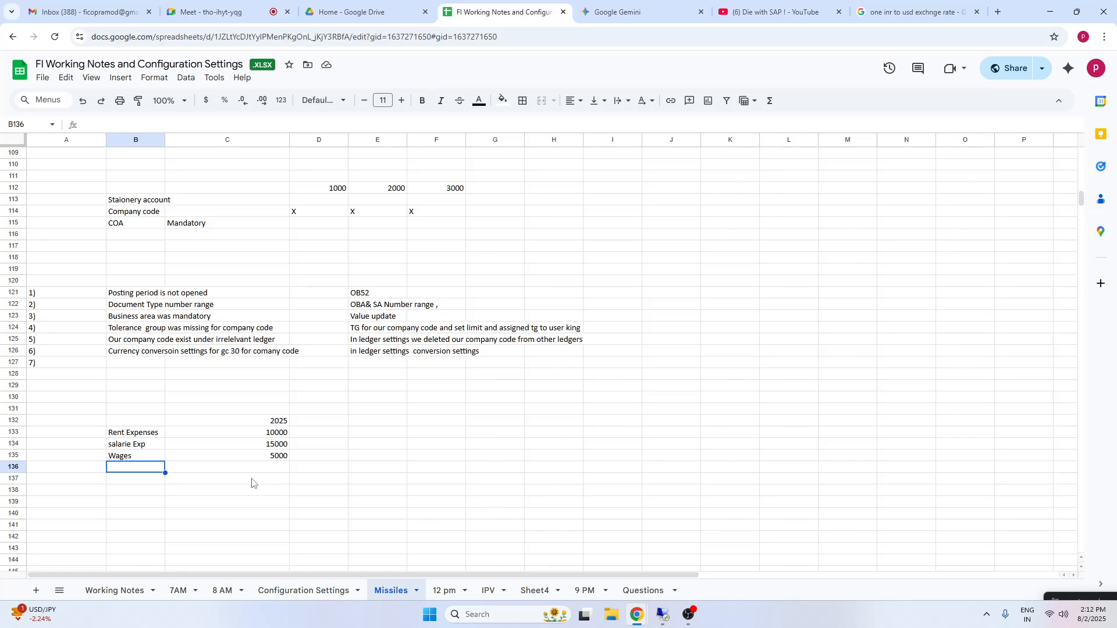
- Enter the note "36 entries manually" in C137 below the expense amounts
click(271, 480)
text(36)
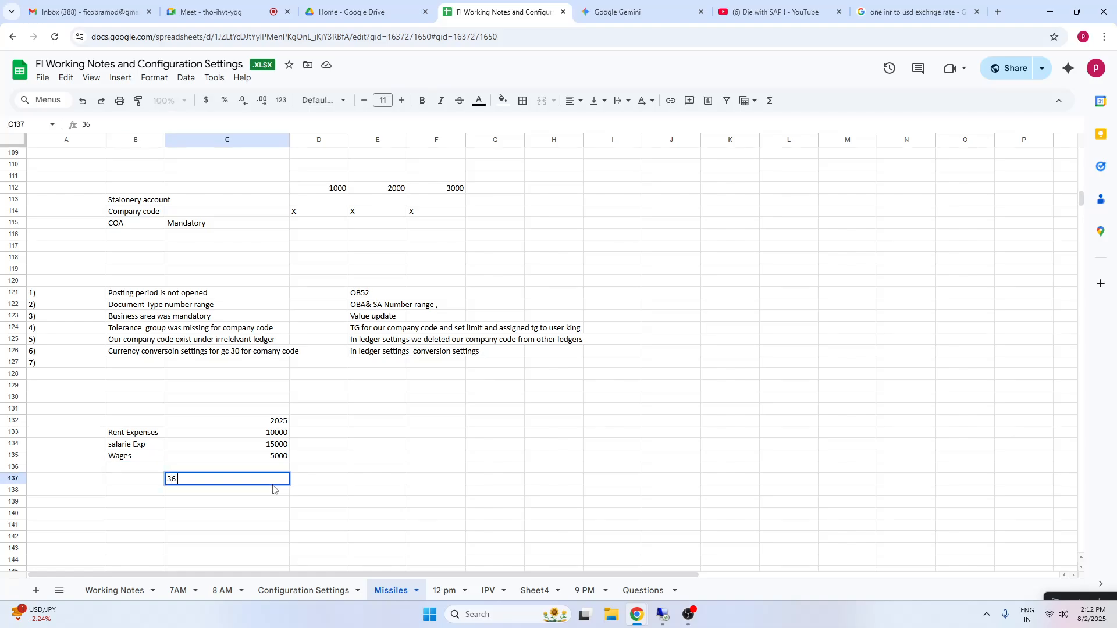
text( entries )
text( manua)
text(ually)
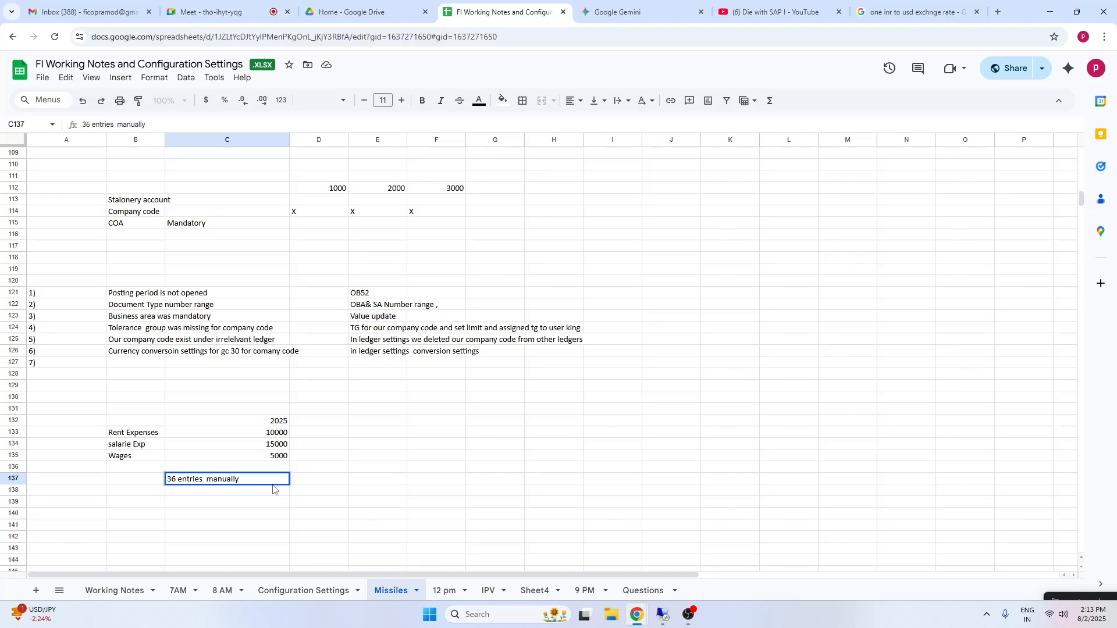
click(186, 480)
click(377, 503)
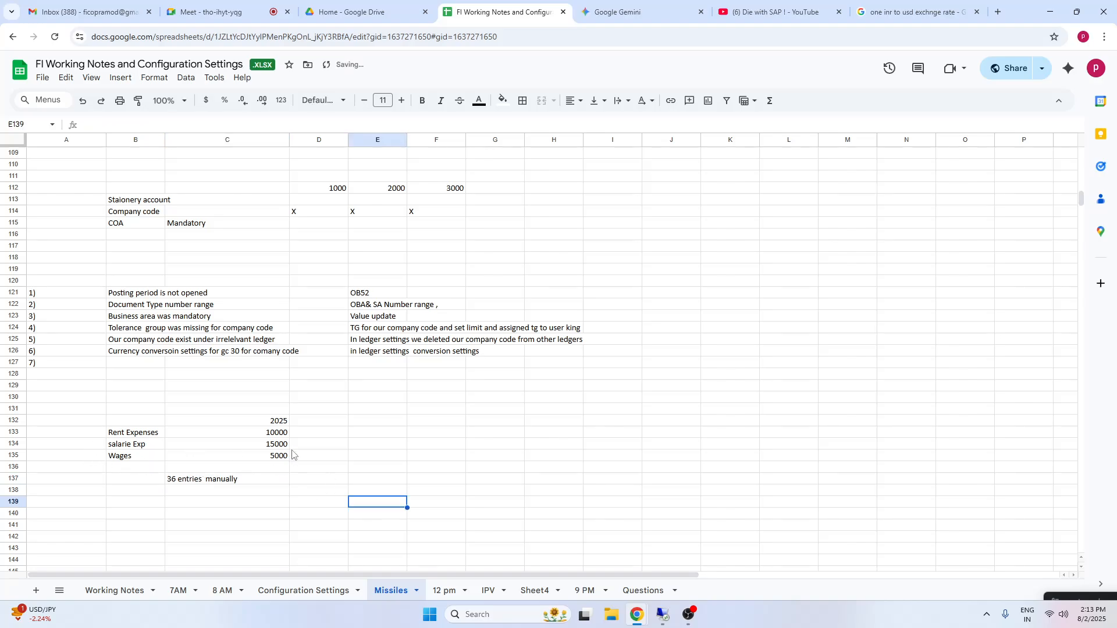
click(142, 436)
click(136, 448)
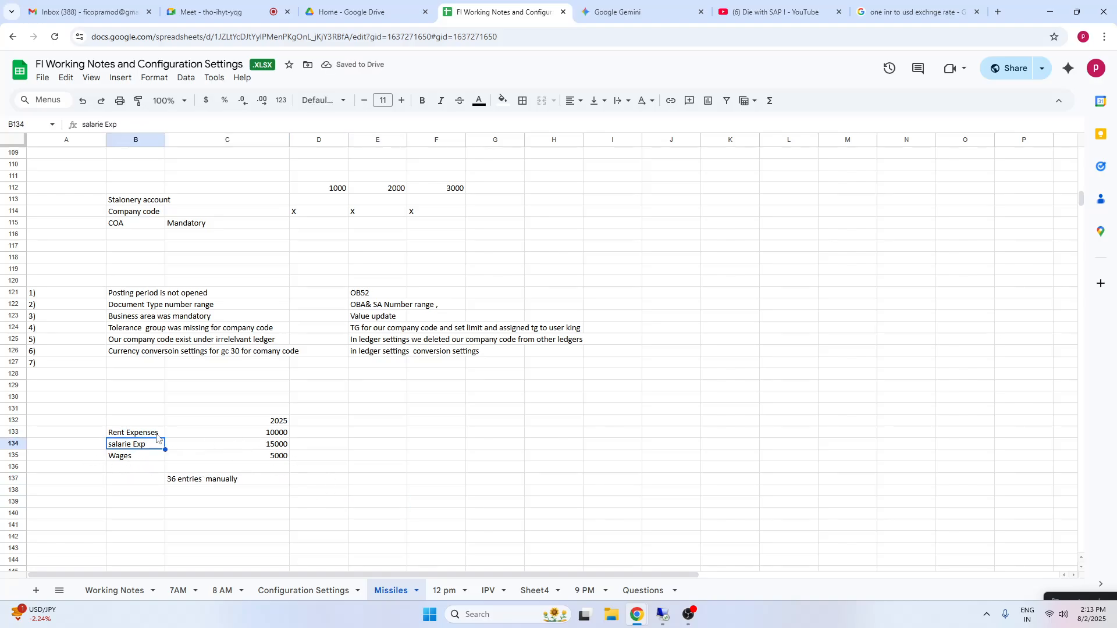
click(285, 443)
click(280, 469)
- Enter the numbers 101, 102 and 103 in D133:D135 beside the rent, salary and wages amounts
click(339, 436)
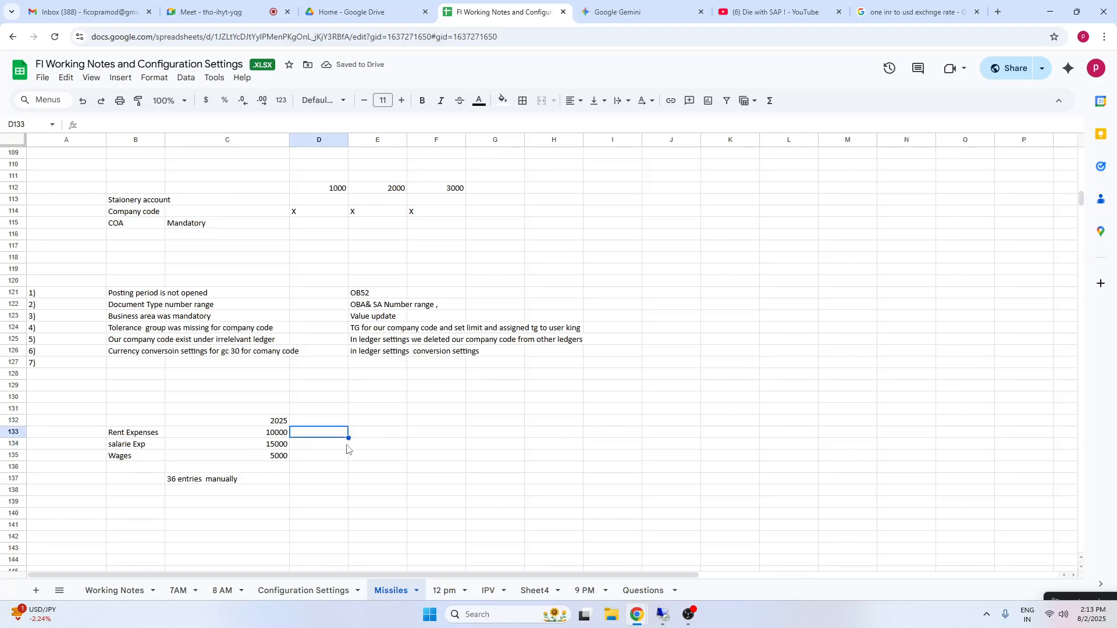
text(1)
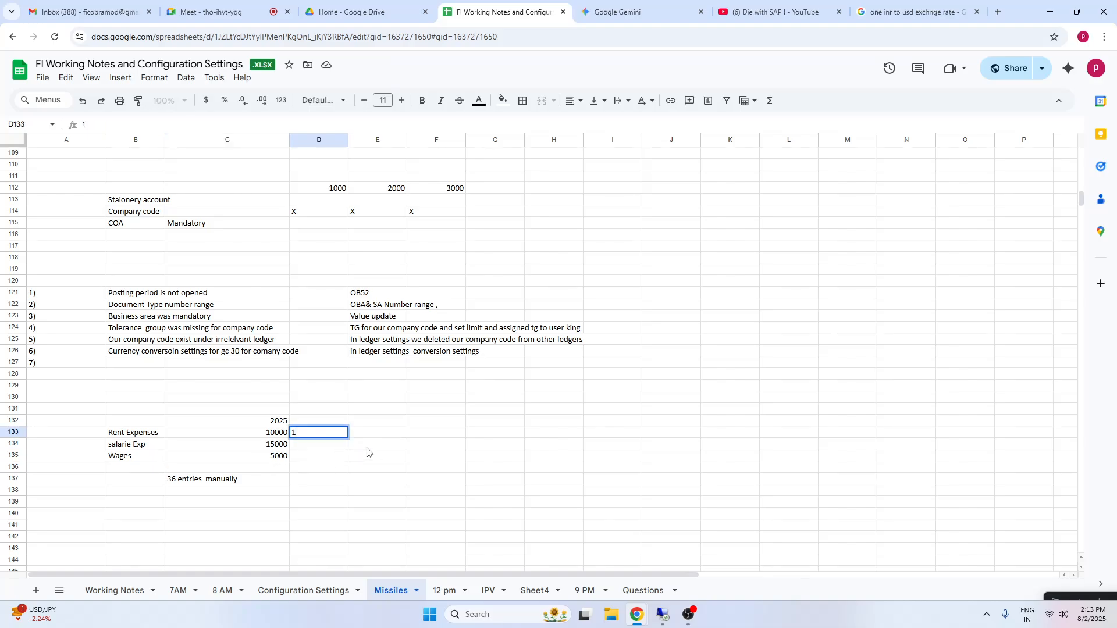
text(101)
key(Return)
text(10)
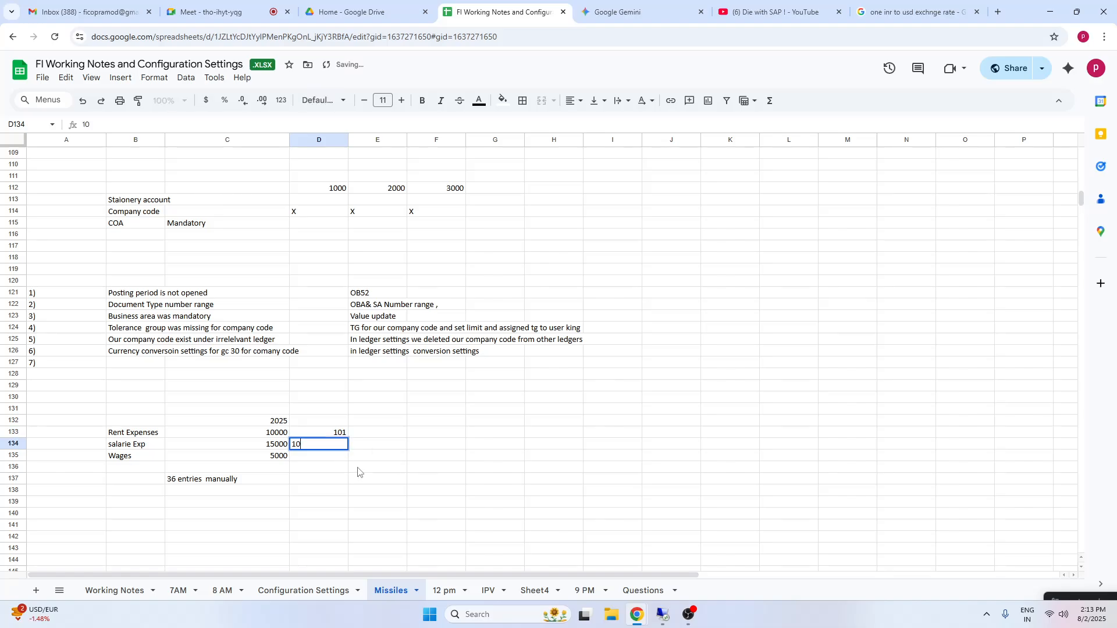
text(2)
key(Return)
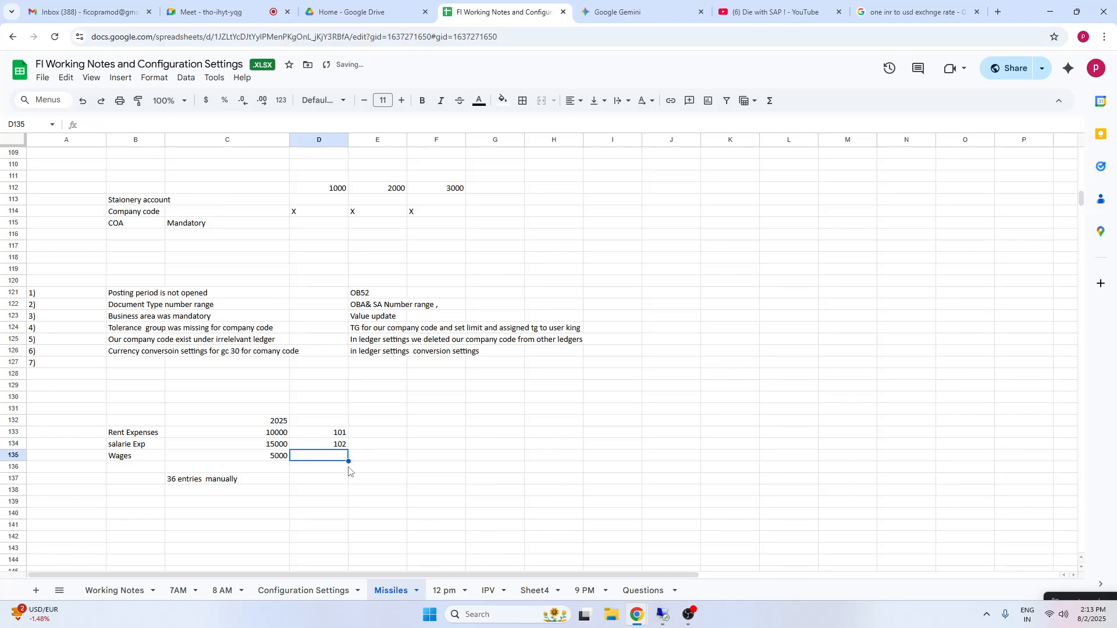
text(102)
click(471, 488)
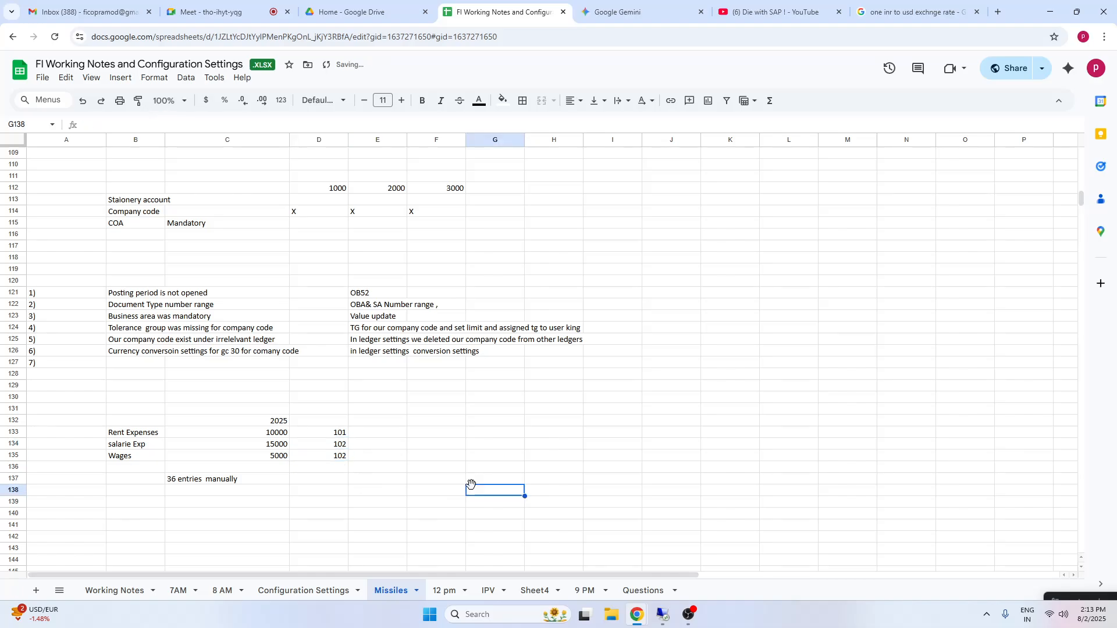
click(339, 459)
text(1)
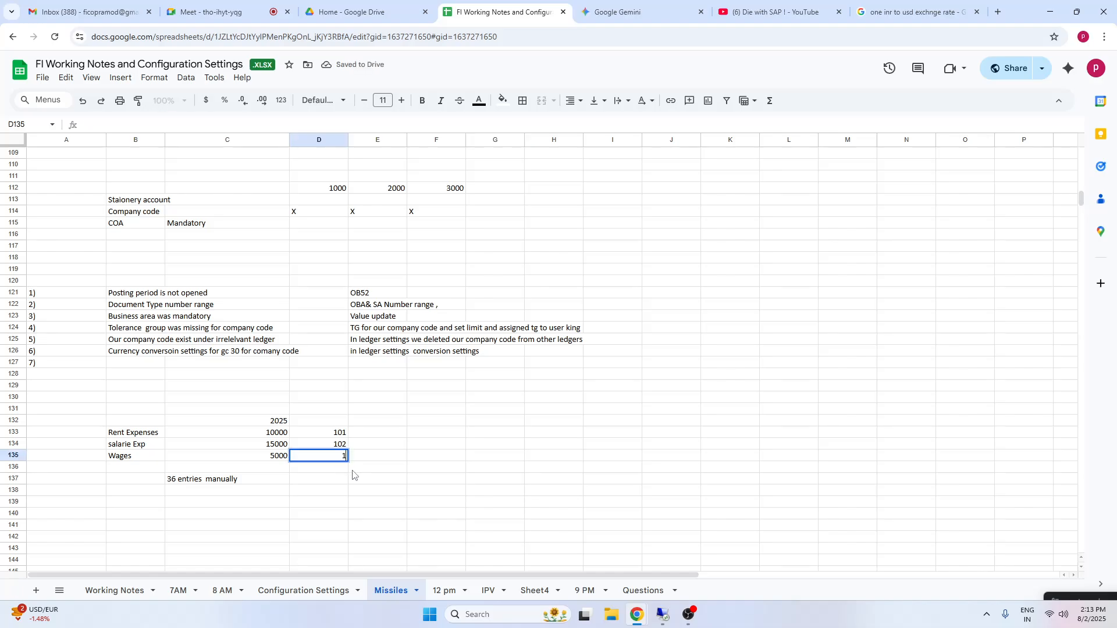
text(03)
click(553, 491)
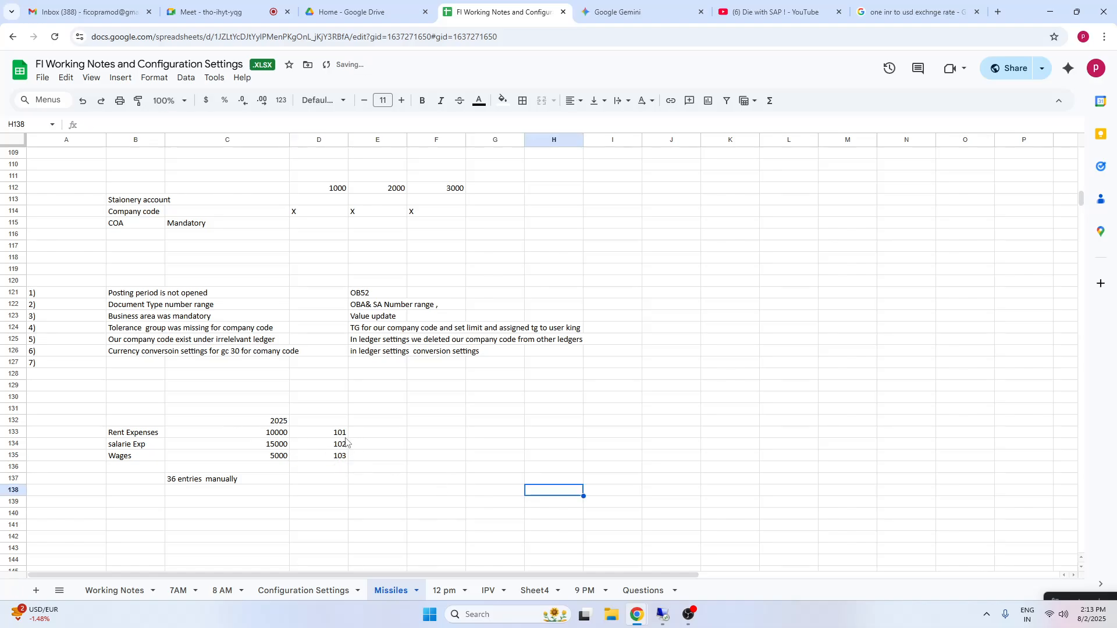
drag(148, 436, 279, 456)
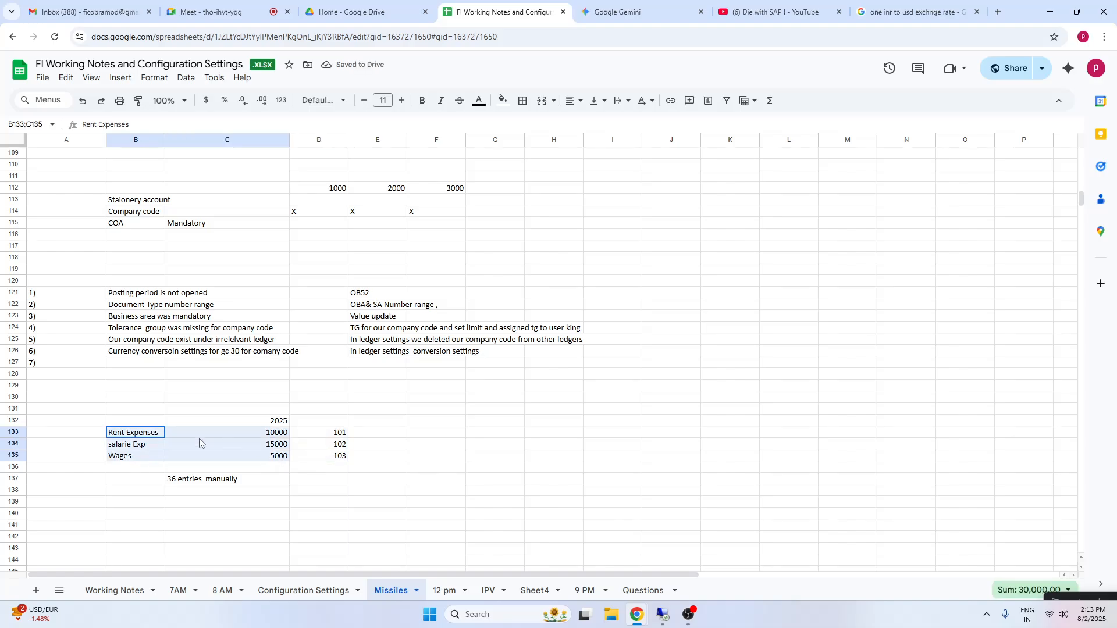
- Enter "main" in G133 and the numbers 8, 9 and 10 in H133:H135
click(339, 434)
key(Down)
key(Down)
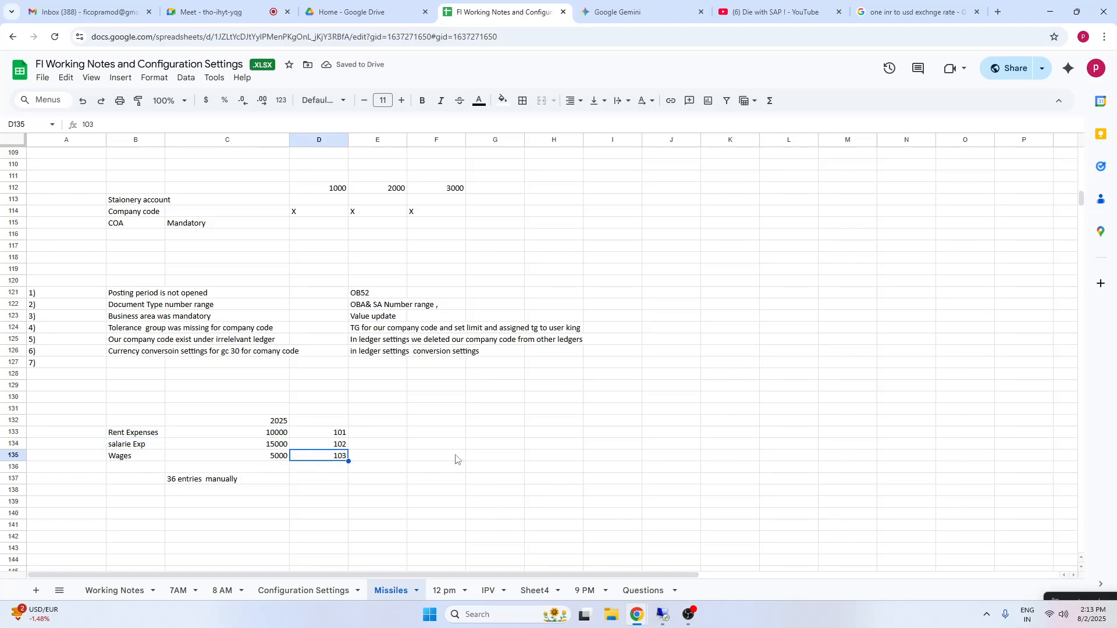
click(485, 435)
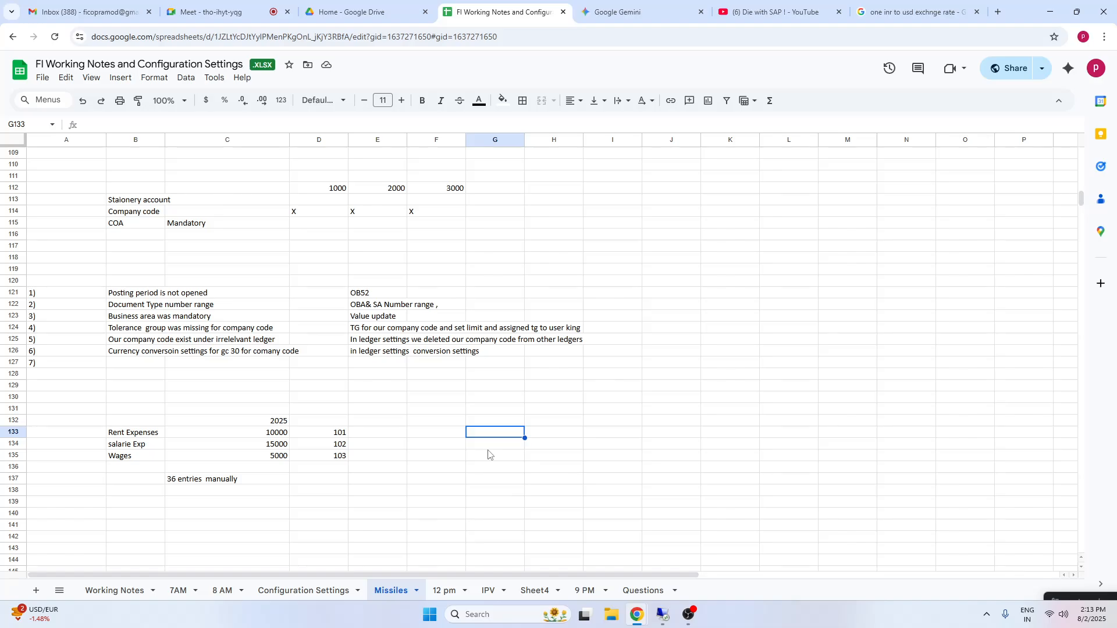
text(main)
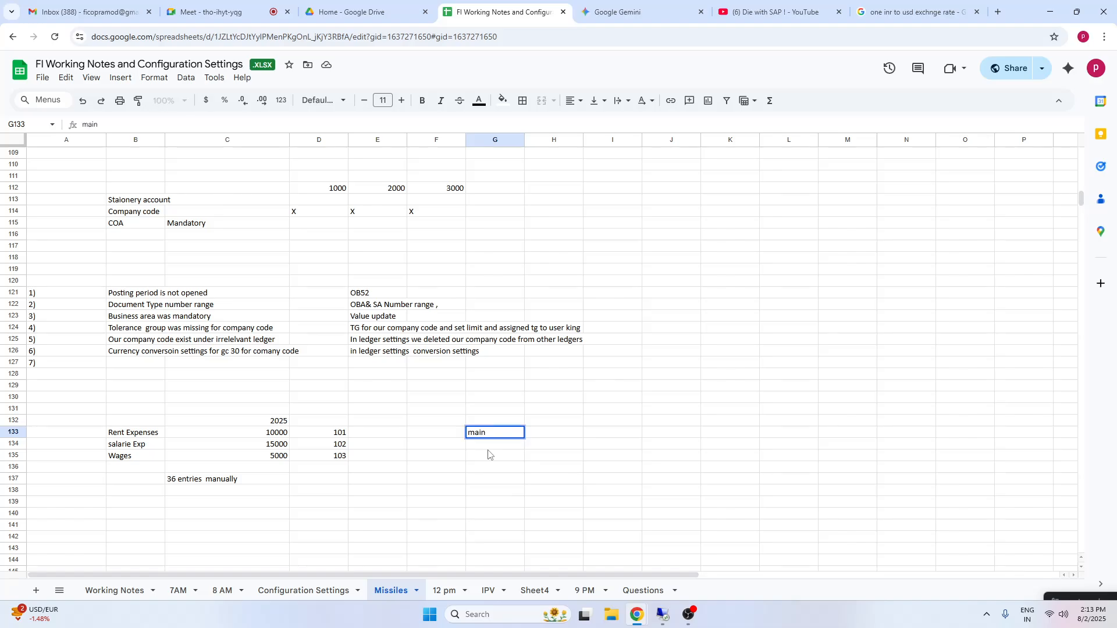
click(564, 435)
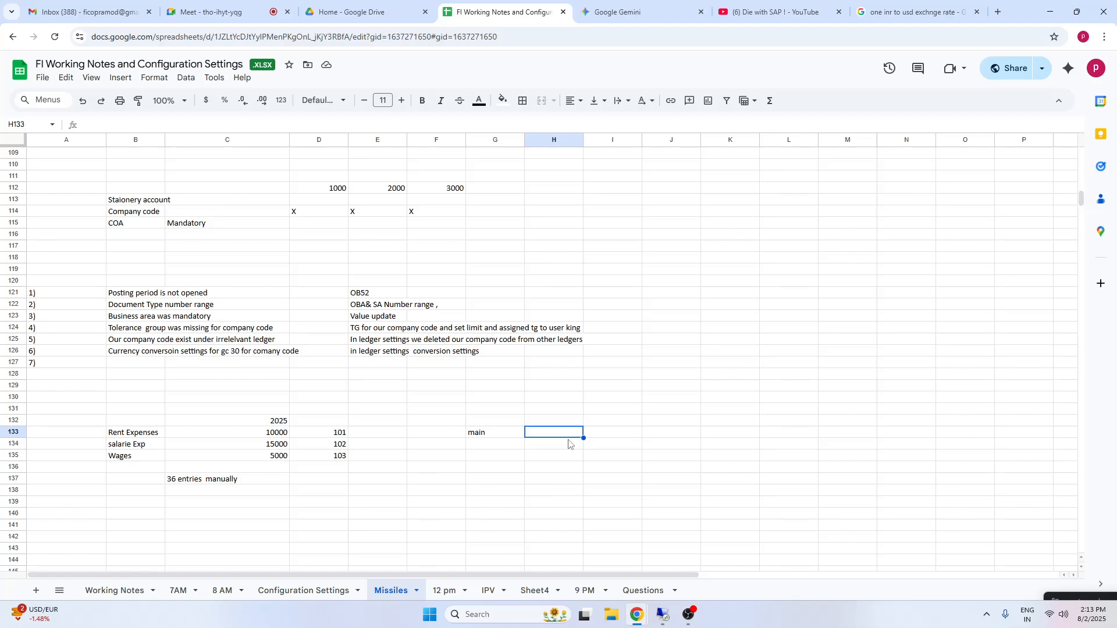
text(8)
key(Return)
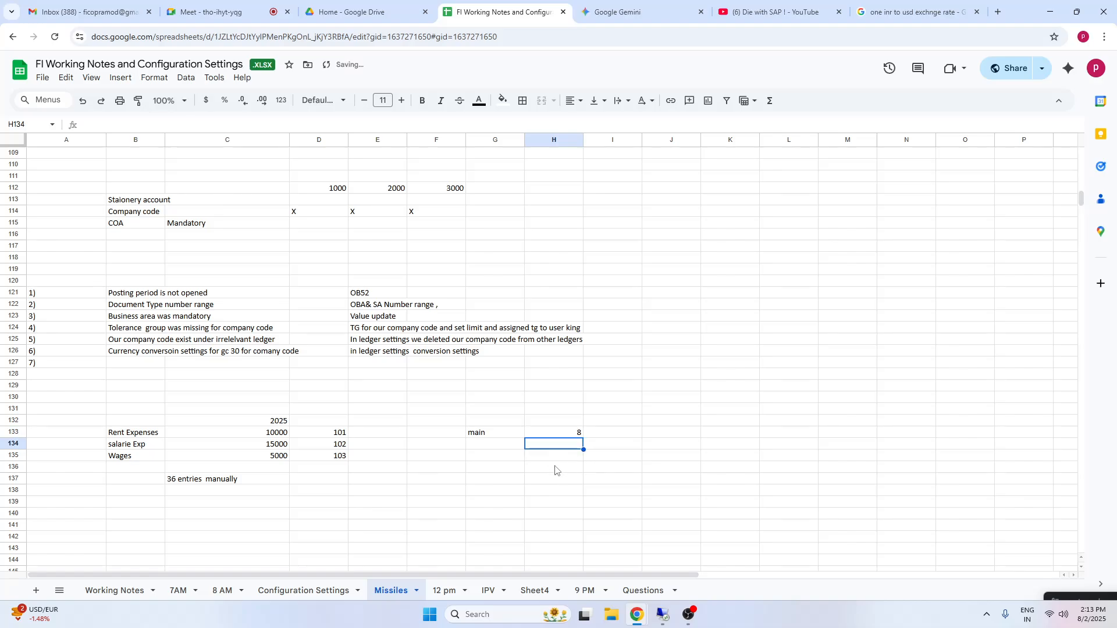
text(9)
key(Return)
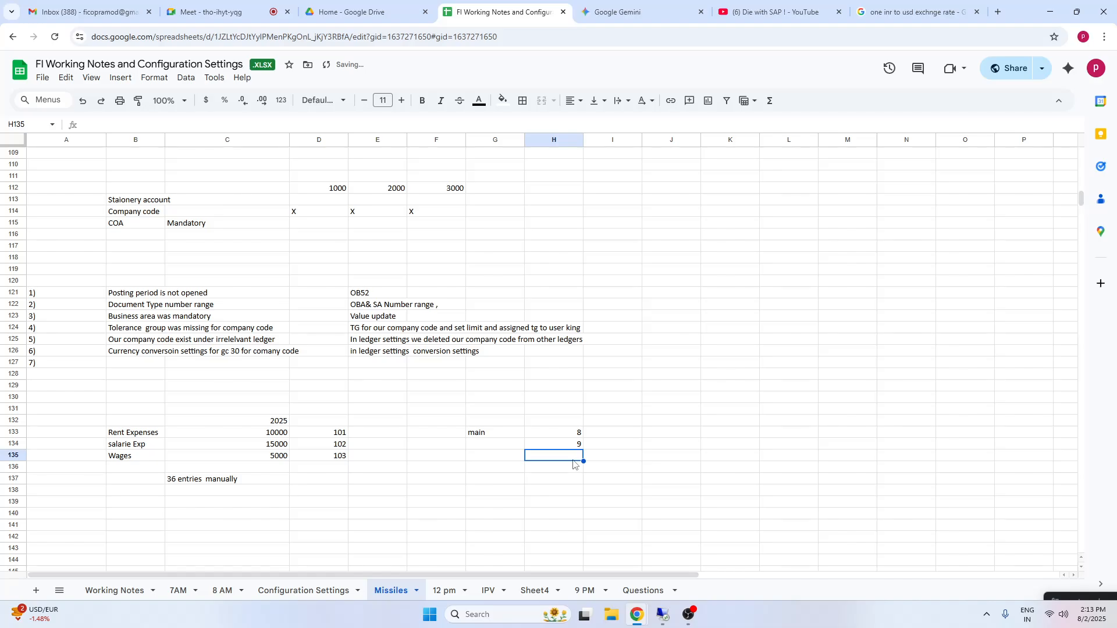
text(10)
click(757, 489)
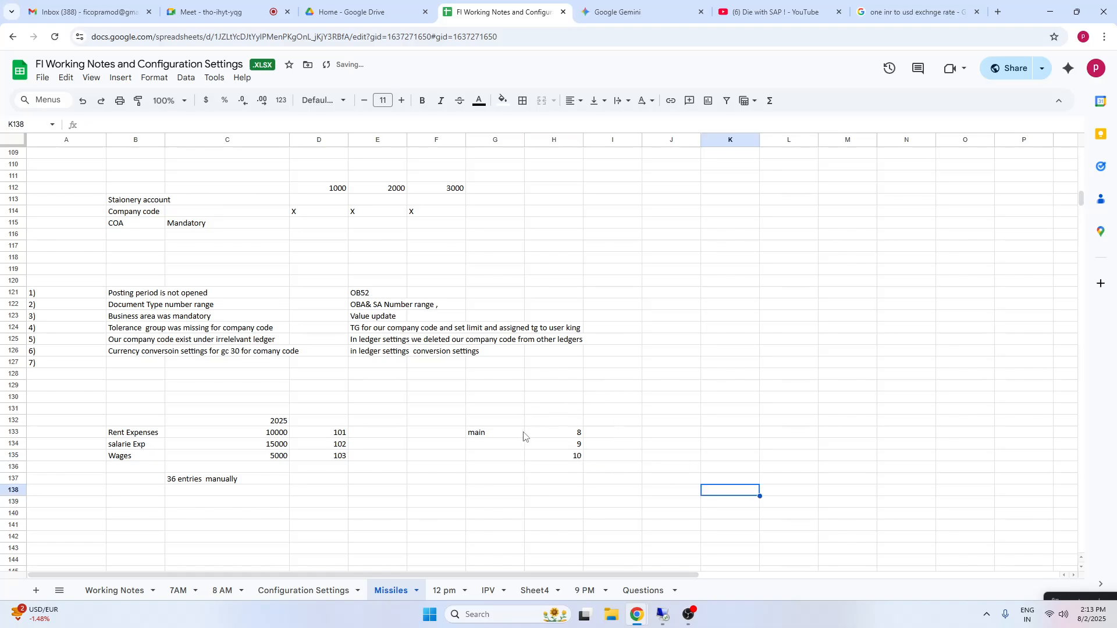
- Enter the heading "recurring program to execute recurring doc for posting" in H132 above the numbers 8 to 10
click(536, 421)
text(reu)
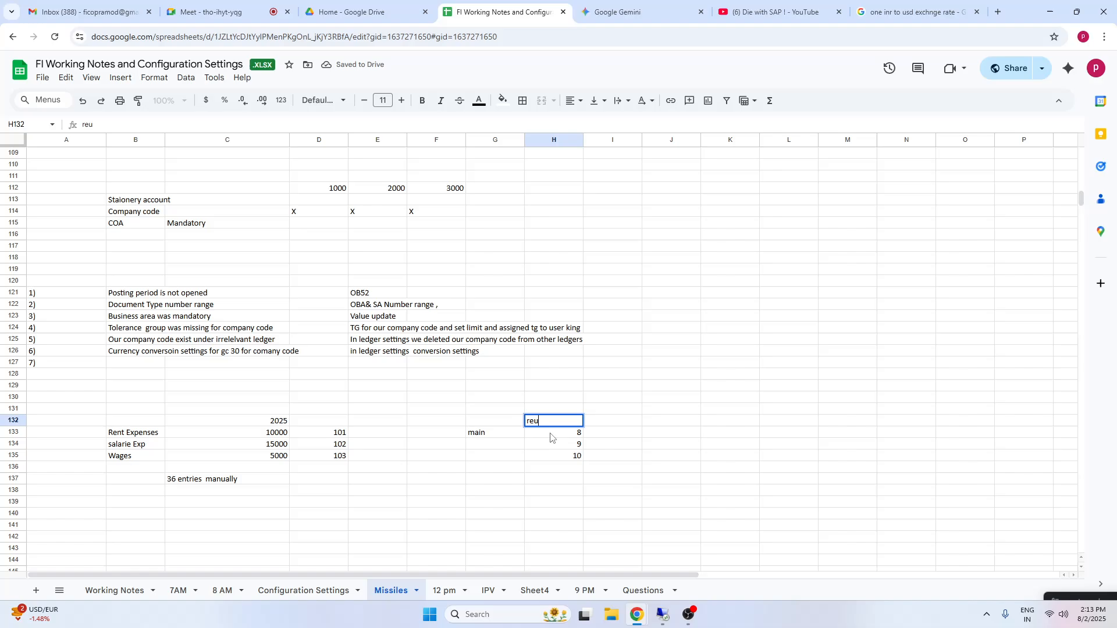
text(curring program to ex)
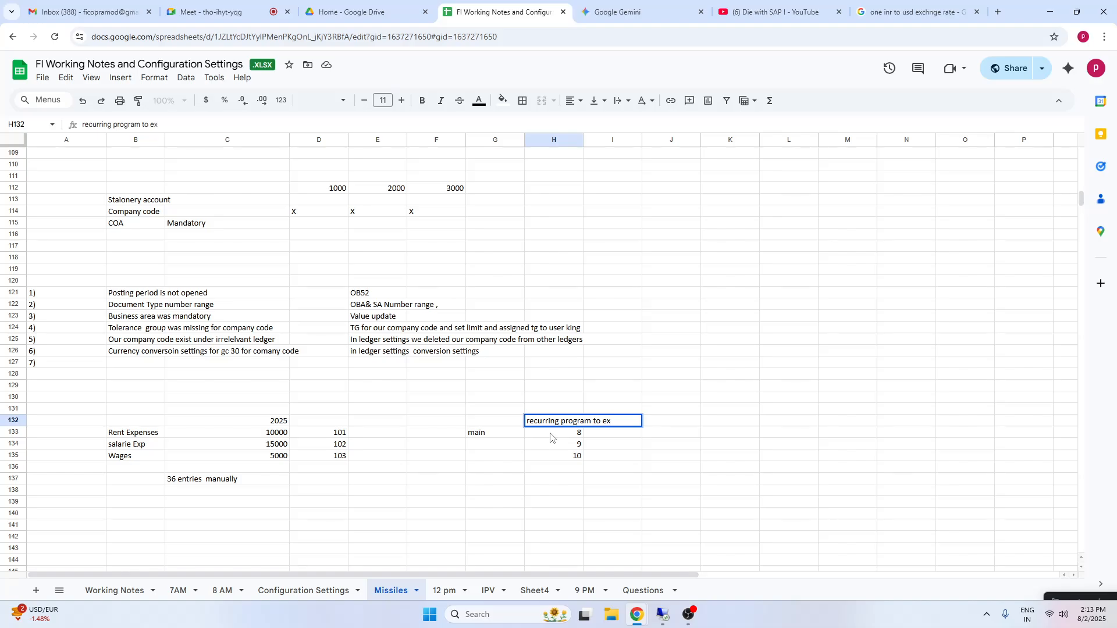
text(ecute recurring doc)
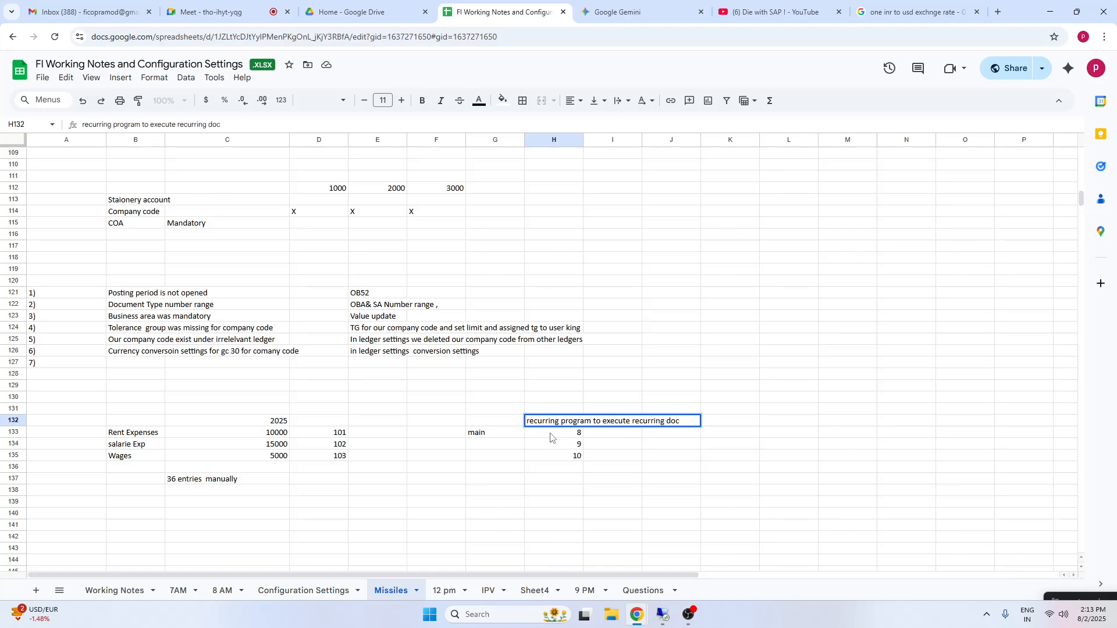
text( for posting)
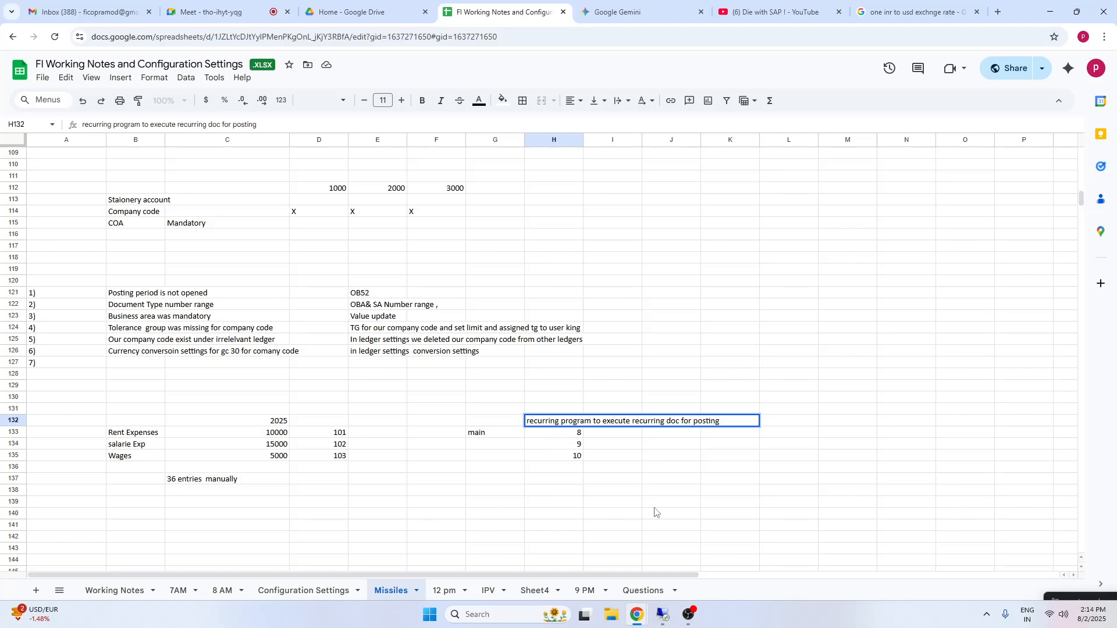
click(689, 524)
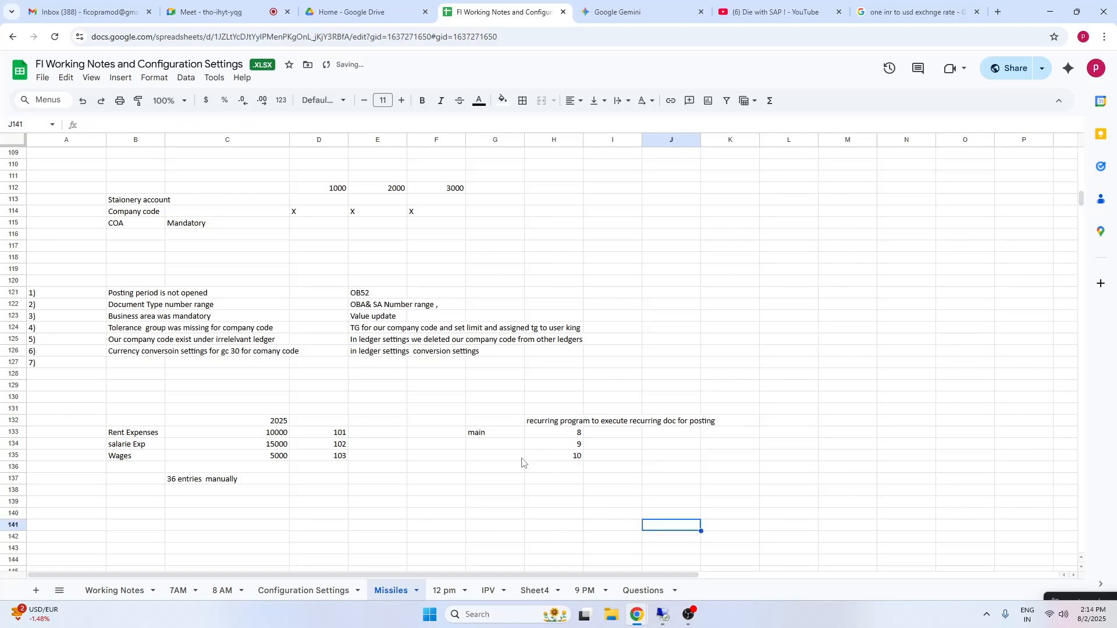
click(498, 437)
click(573, 435)
shift+click(572, 460)
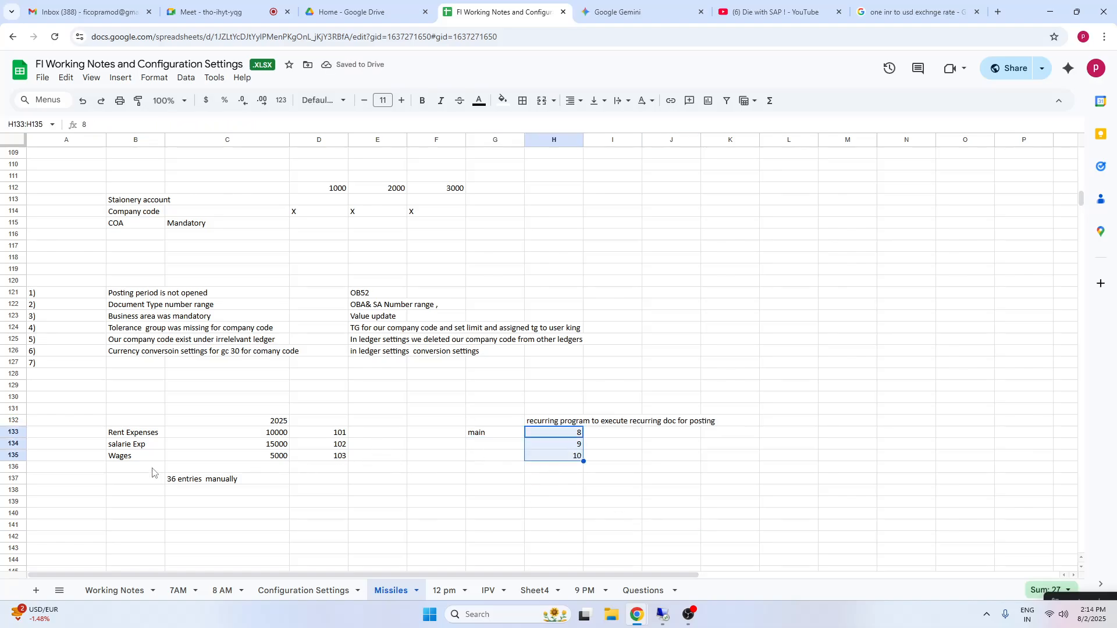
click(542, 494)
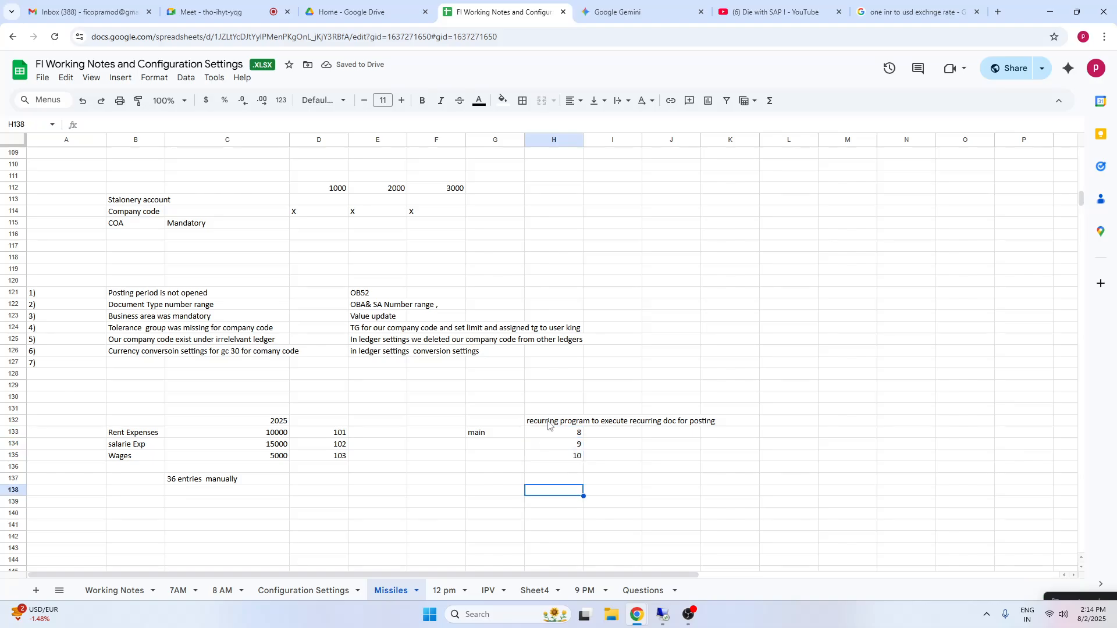
click(550, 425)
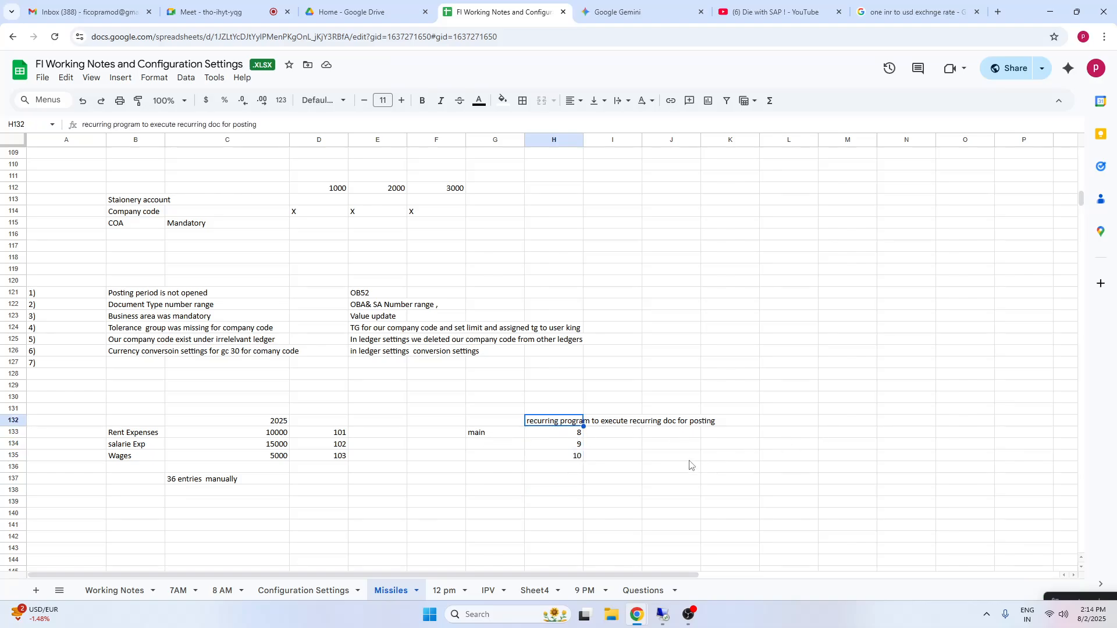
drag(134, 433, 133, 490)
click(374, 506)
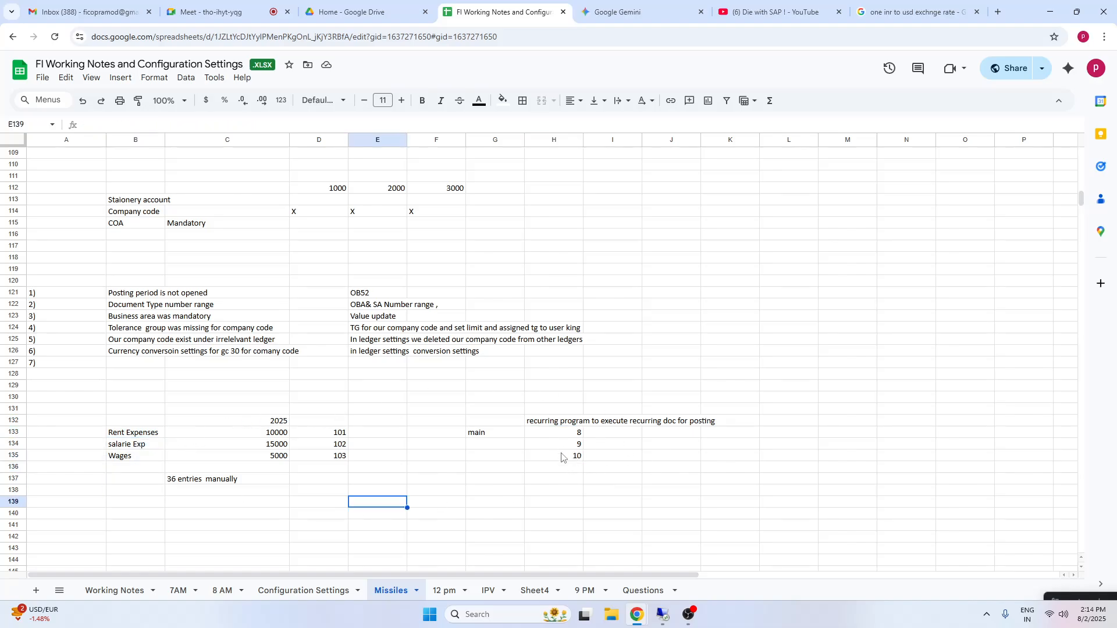
- Delete the manual entries note from C137 below the expense amounts
click(210, 485)
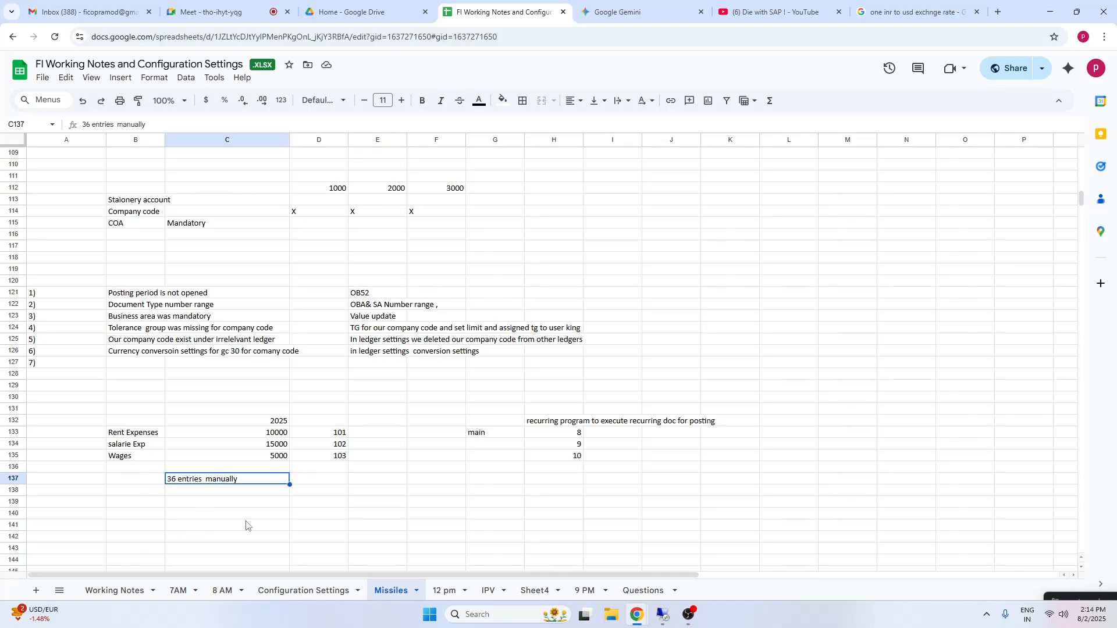
click(246, 524)
click(202, 484)
key(Delete)
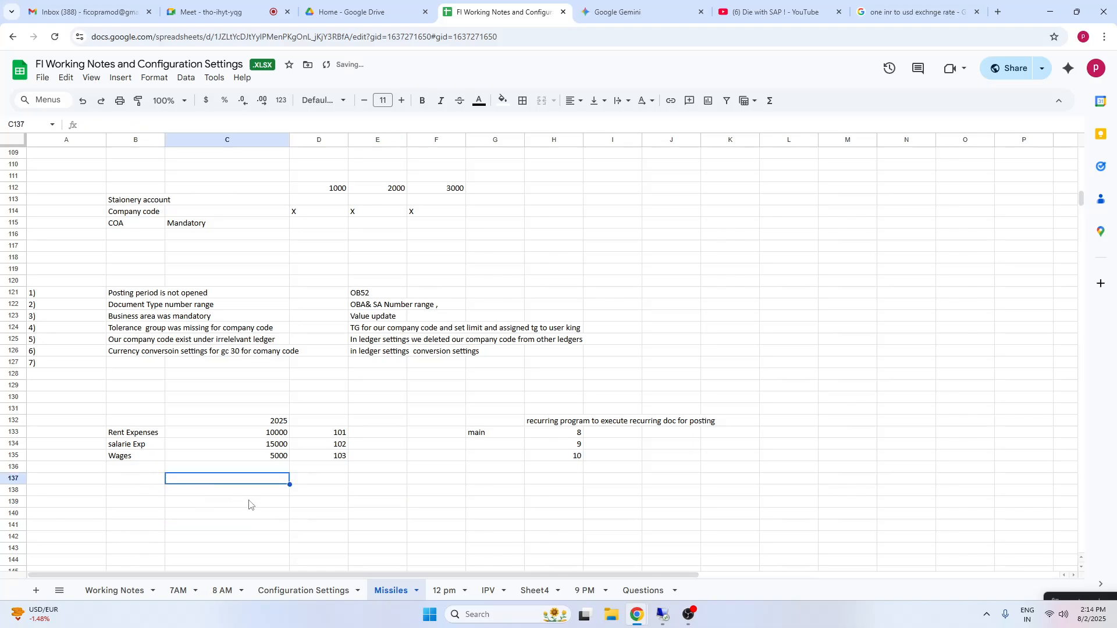
drag(138, 434, 127, 492)
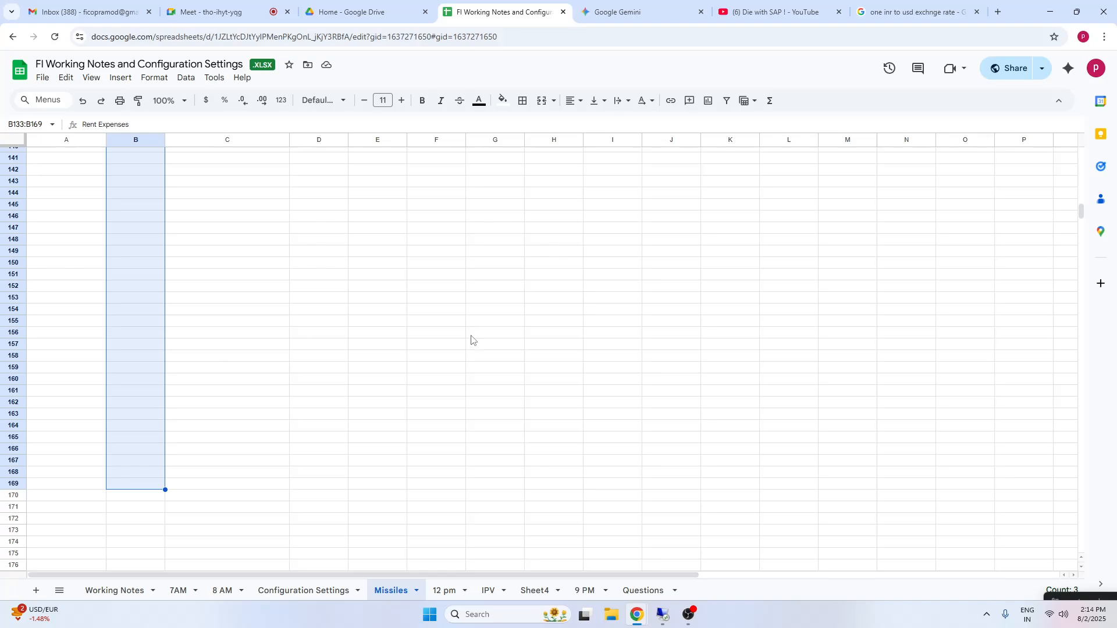
click(459, 323)
key(Up)
key(Up)
key(Up)
key(Up)
key(Up)
key(Up)
key(Up)
key(Up)
key(Up)
key(Up)
key(Up)
key(Up)
key(Up)
key(Up)
key(Up)
key(Up)
key(Up)
key(Up)
key(Up)
key(Up)
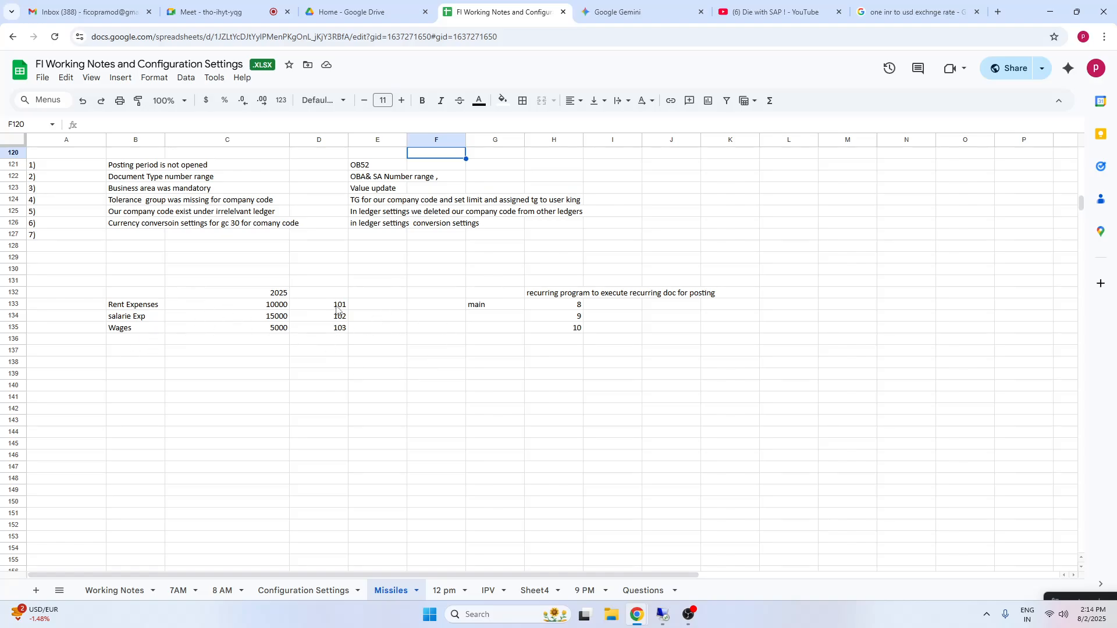
drag(335, 308, 339, 329)
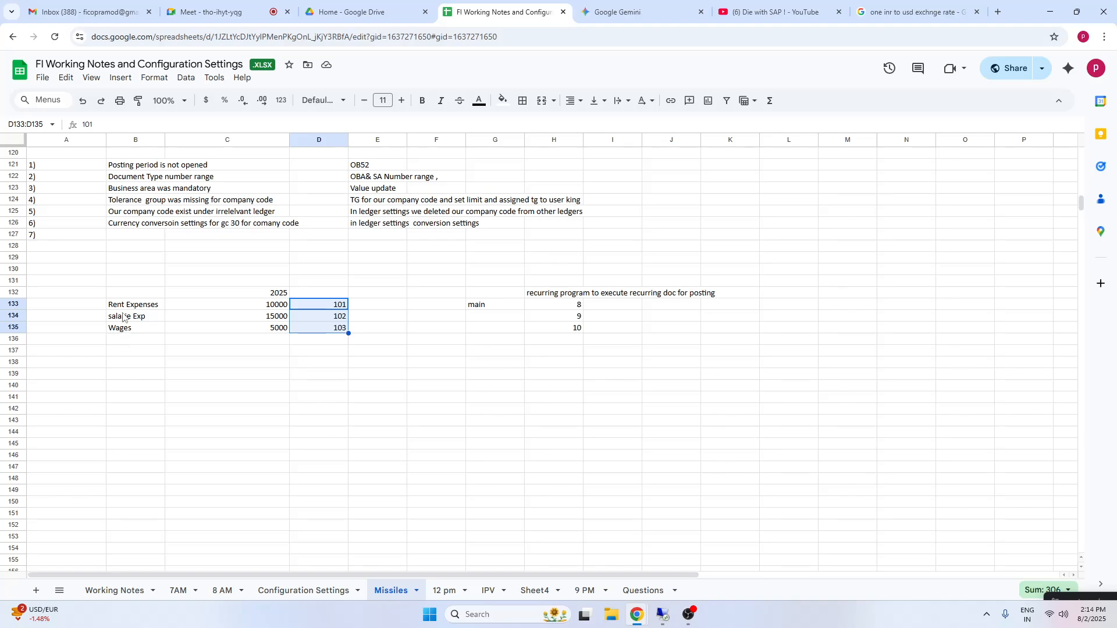
click(339, 292)
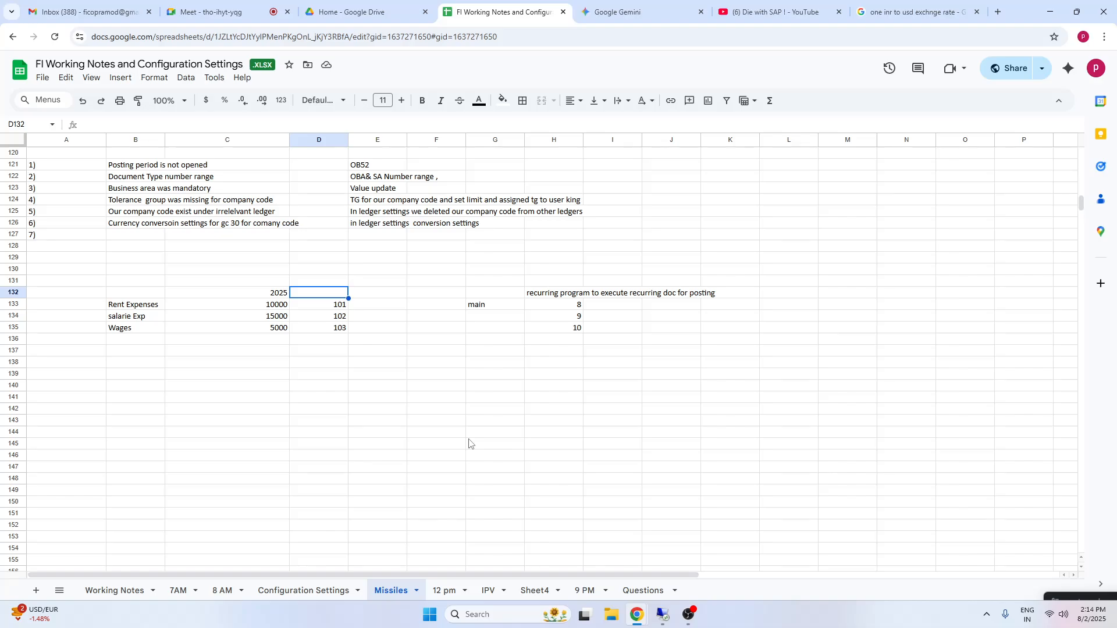
click(575, 306)
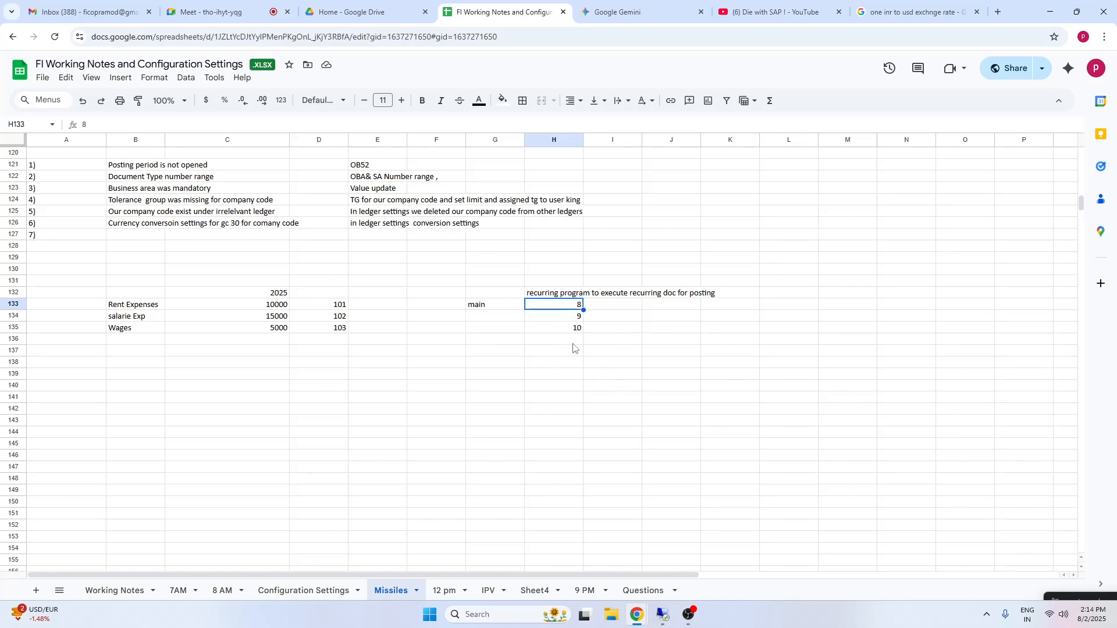
- Switch to SAP and display recurring document 101 in company code TA98 with transaction FBD3
click(662, 614)
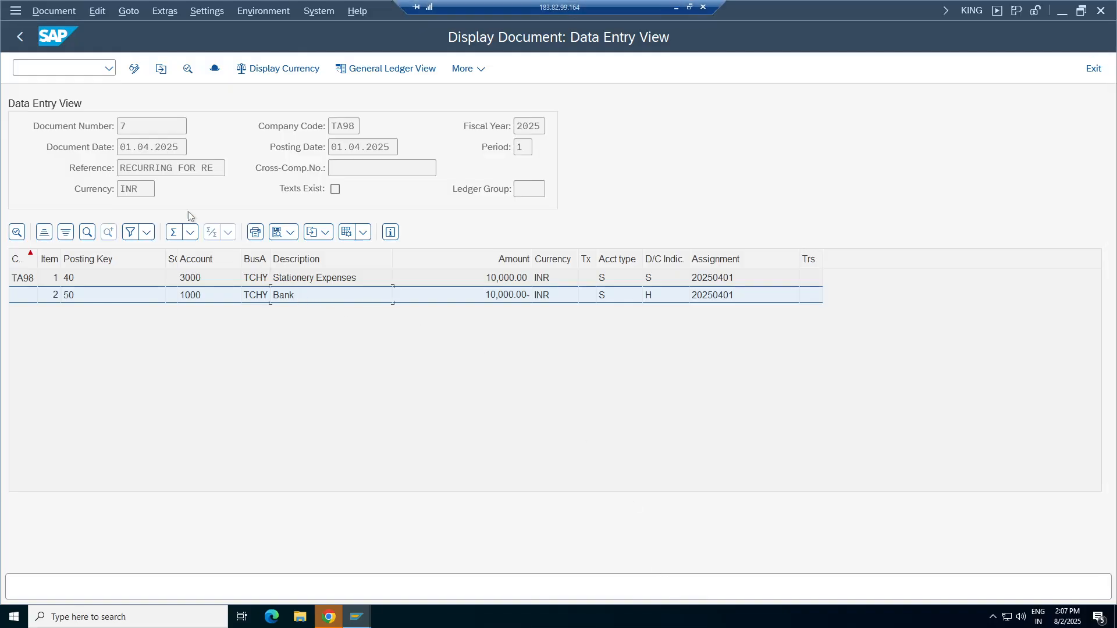
double_click(123, 126)
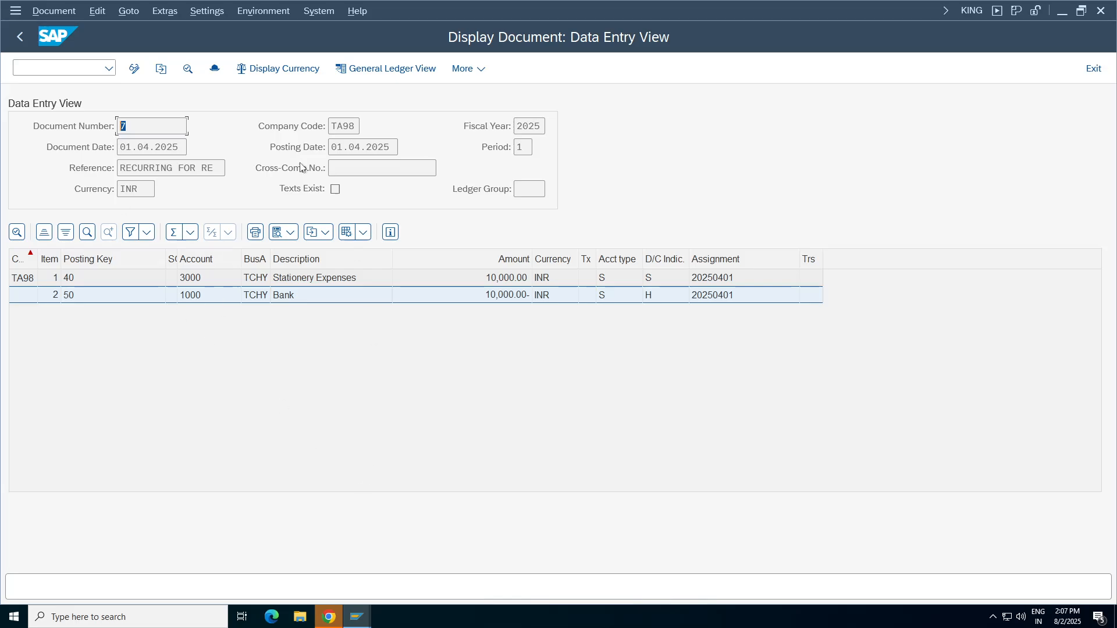
click(37, 65)
text(/nfbd3)
key(Return)
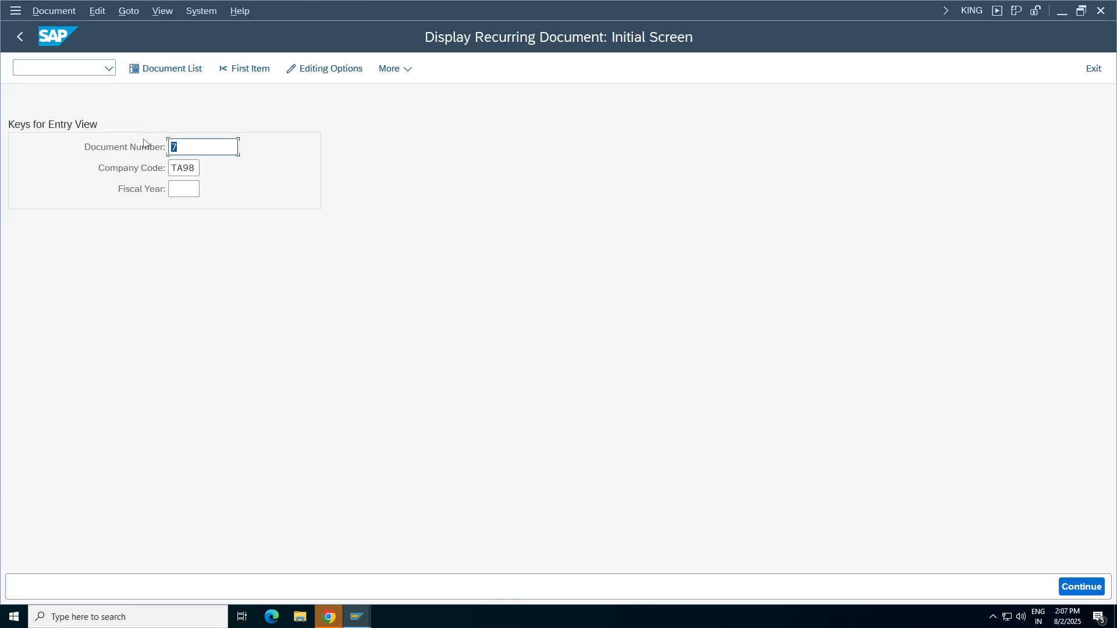
key(BackSpace)
text(101)
key(Return)
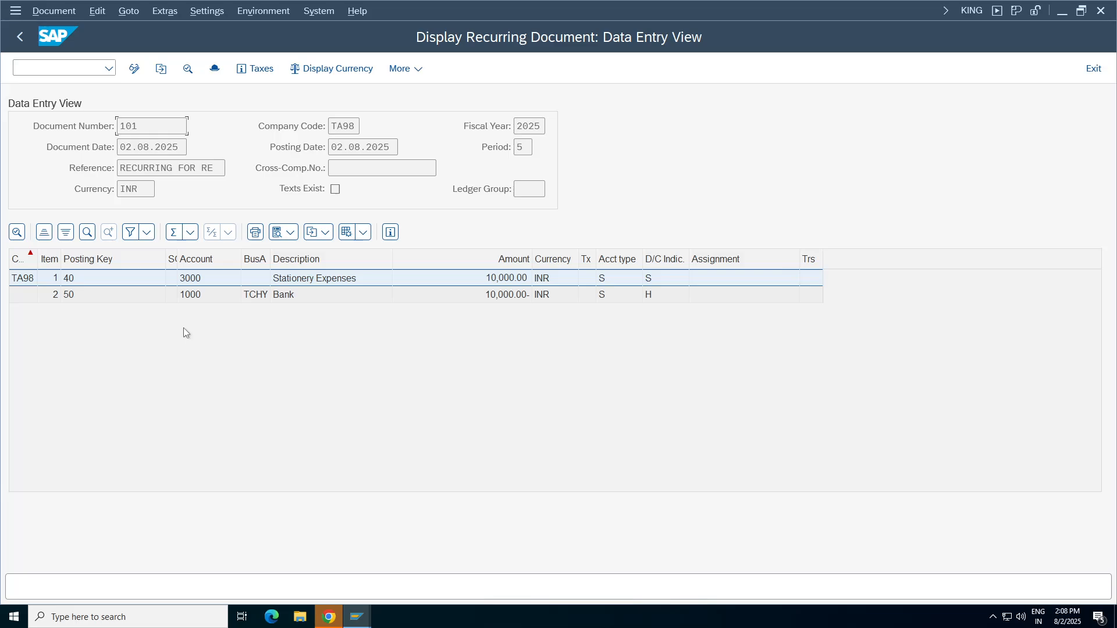
click(295, 294)
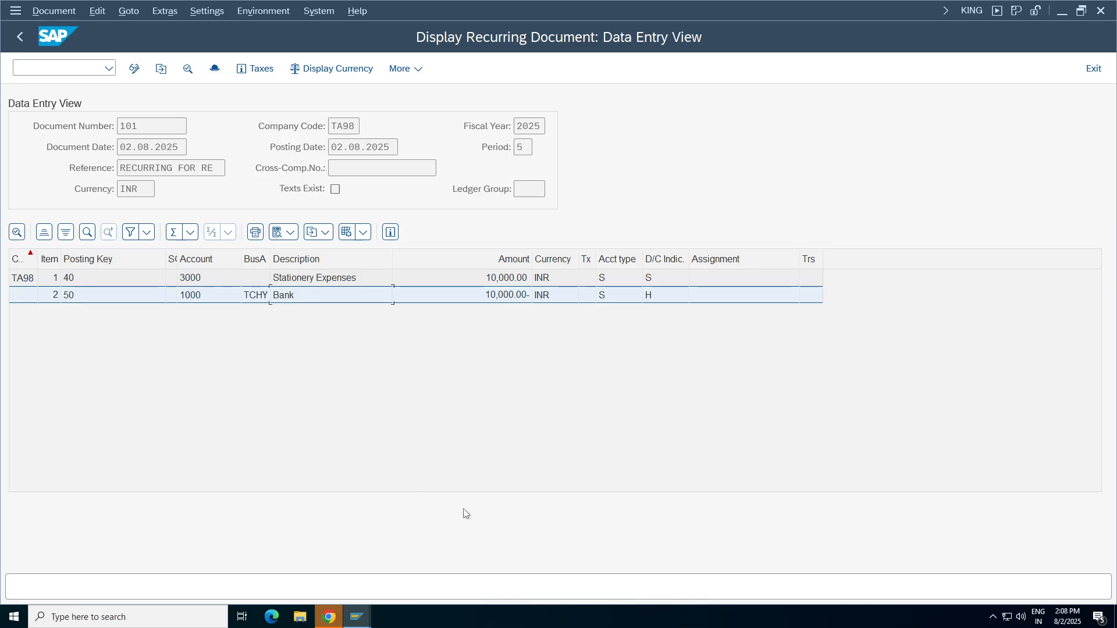
- Switch to the Google Sheets notes and look up the transactions for executing and creating recurring documents on the Configuration Settings sheet
click(357, 616)
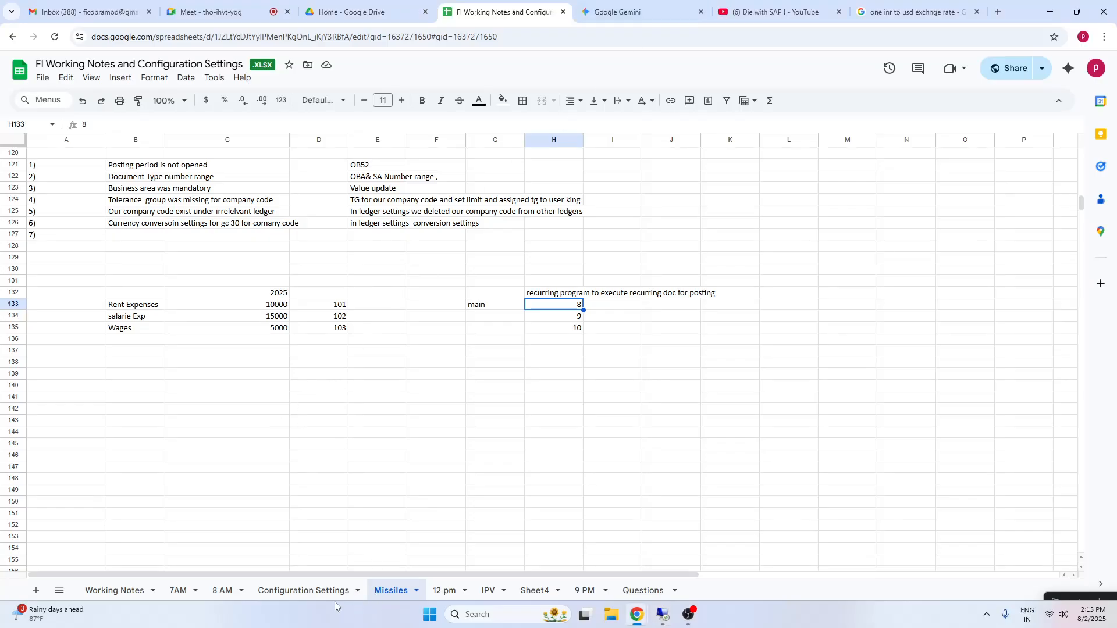
click(334, 598)
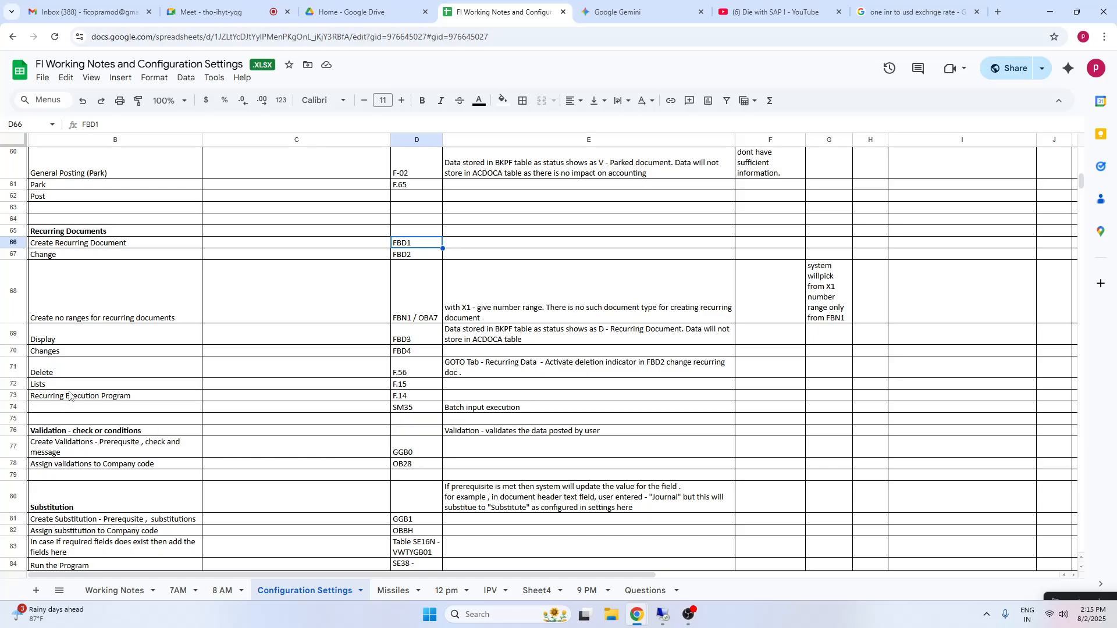
click(74, 400)
drag(310, 399, 415, 401)
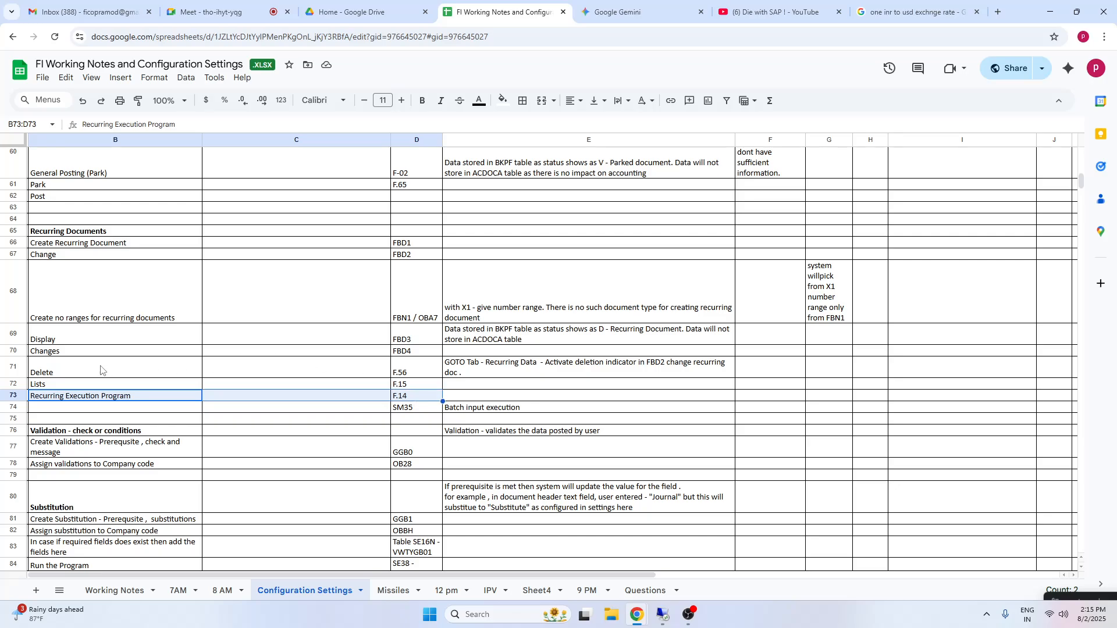
drag(99, 247, 429, 245)
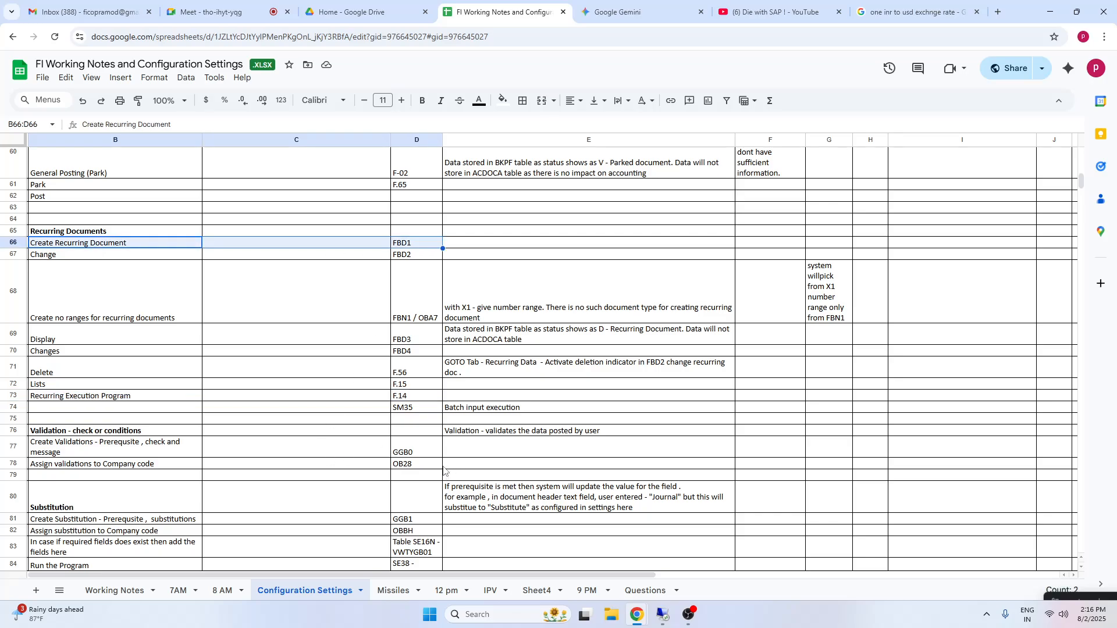
- In E65, enter "recurring docs are used as a reference to post the documents. which are in repetitive in nature , rent salaries ..."
click(574, 234)
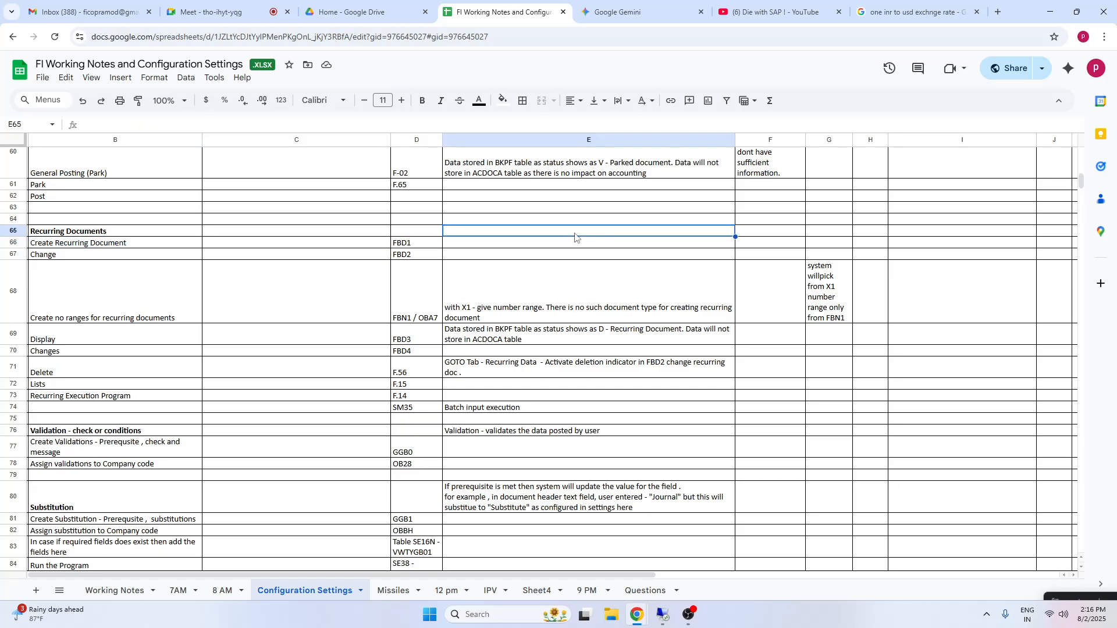
text(Eu)
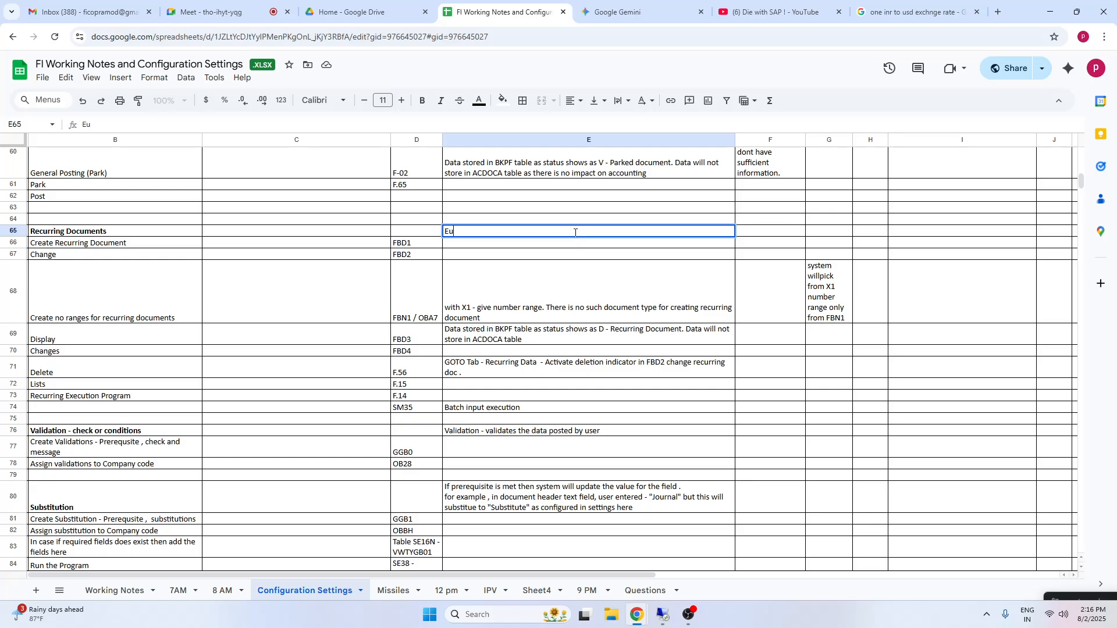
key(BackSpace)
text(ecurring docs ar)
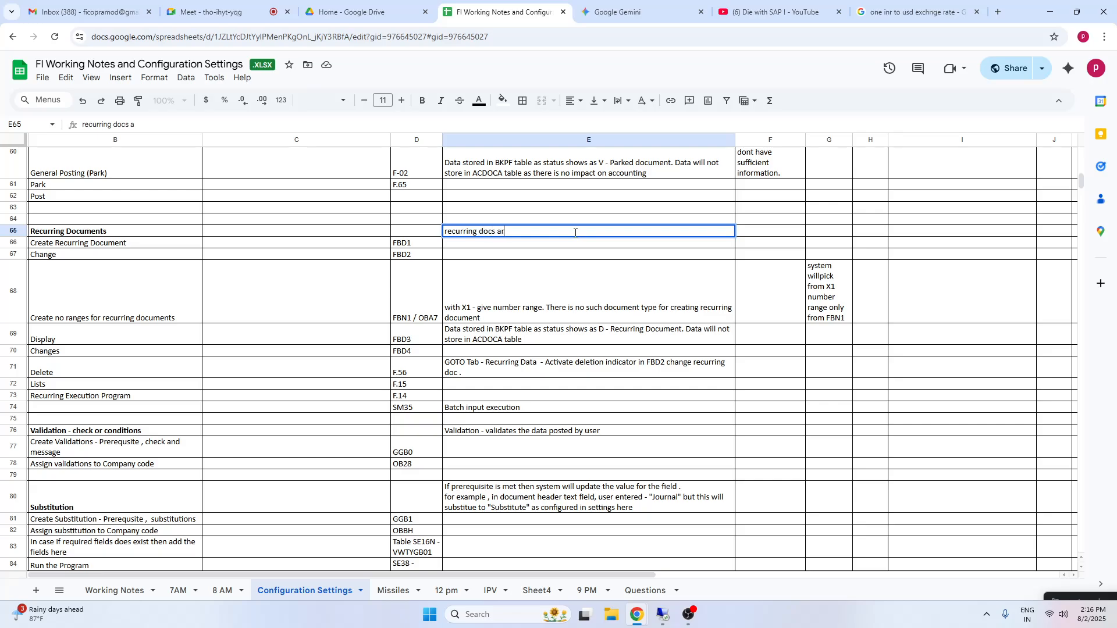
text(e )
text(used for)
text(s)
text( a reference)
text( to post )
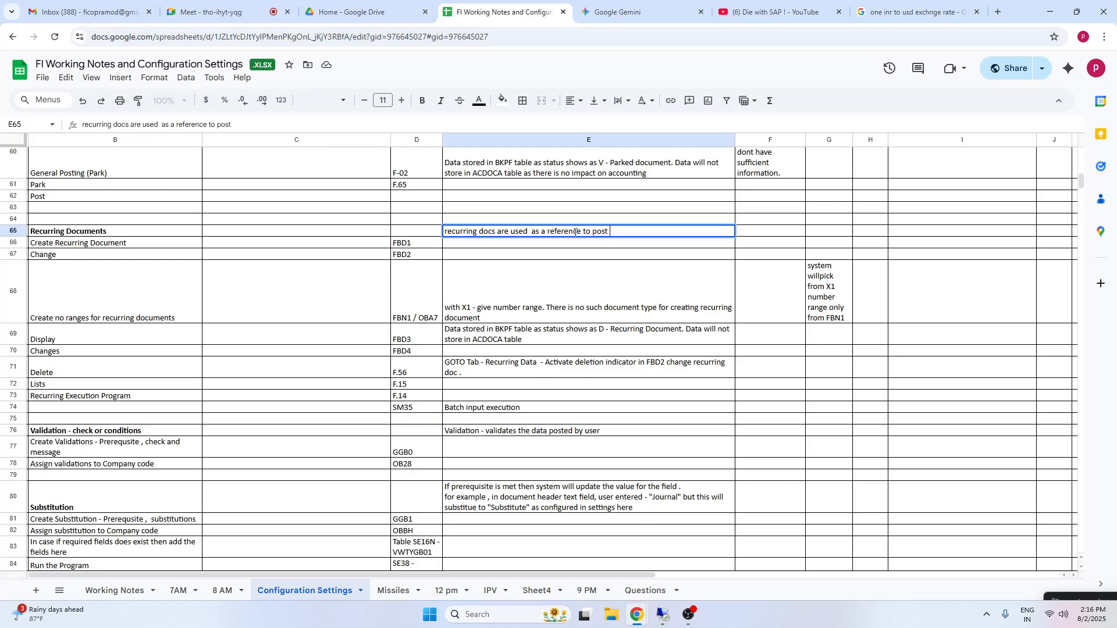
text(the documents. which are in rep)
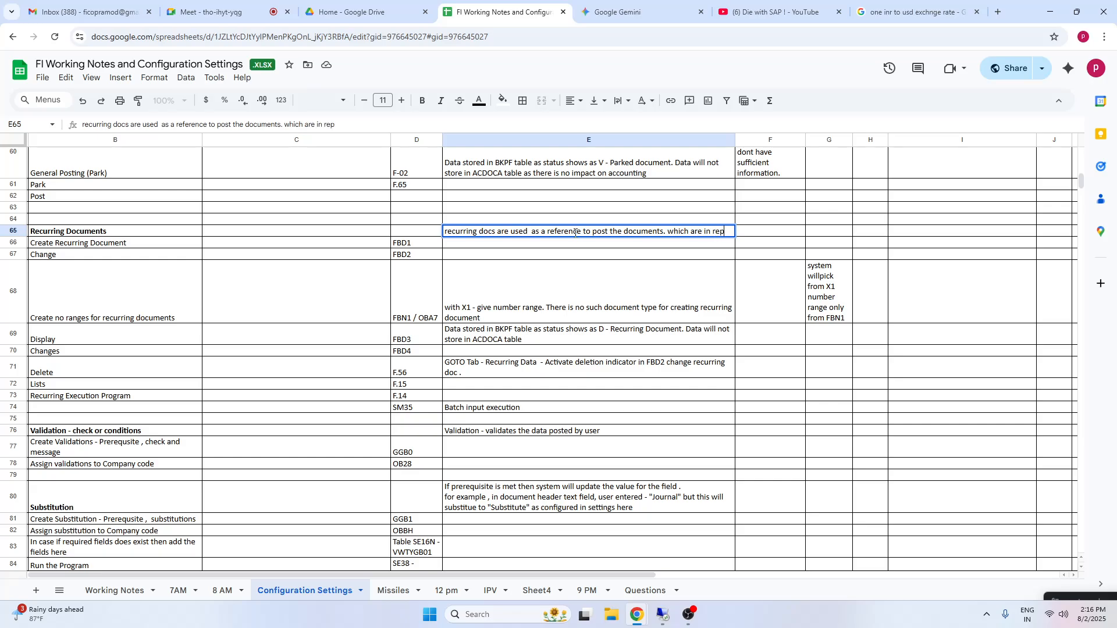
text(etitive in nature ,)
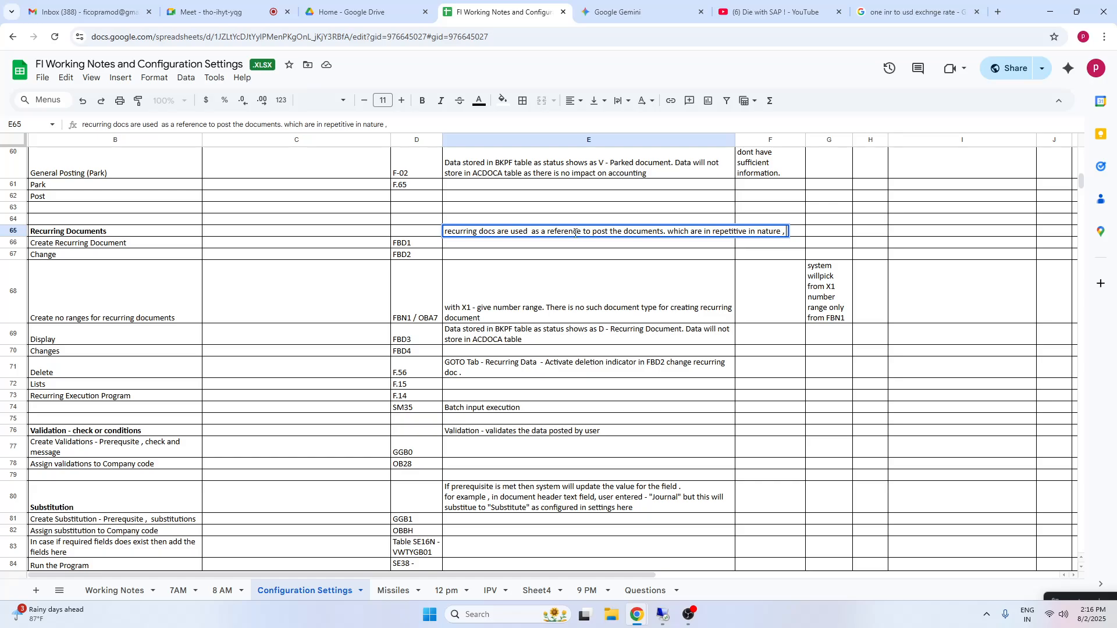
text( rent salaris)
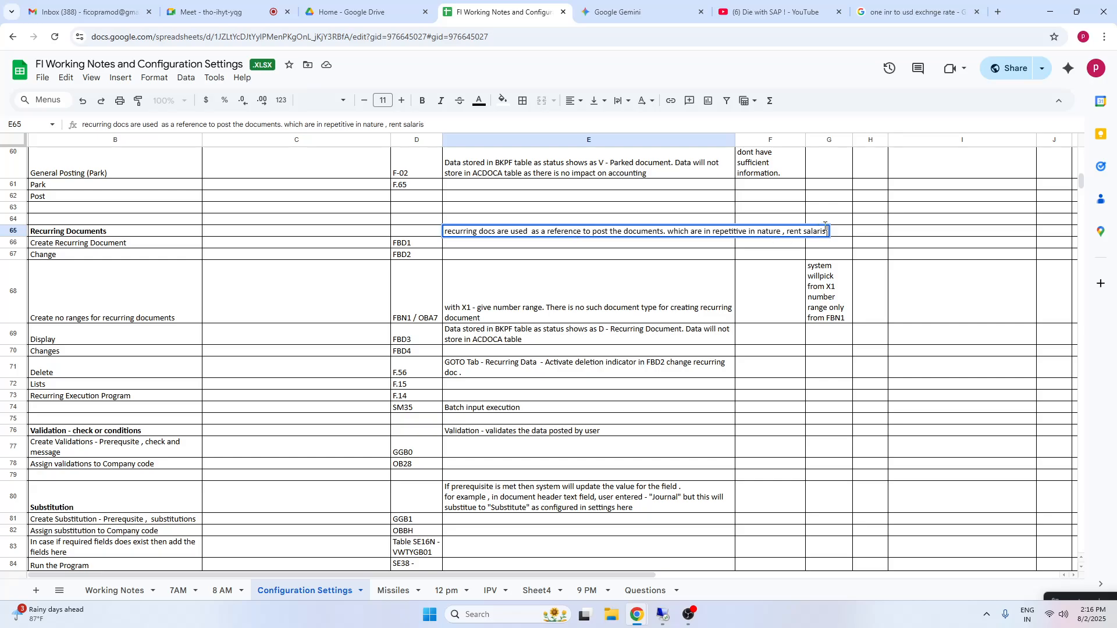
key(BackSpace)
key(BackSpace)
text(ies ...)
click(541, 278)
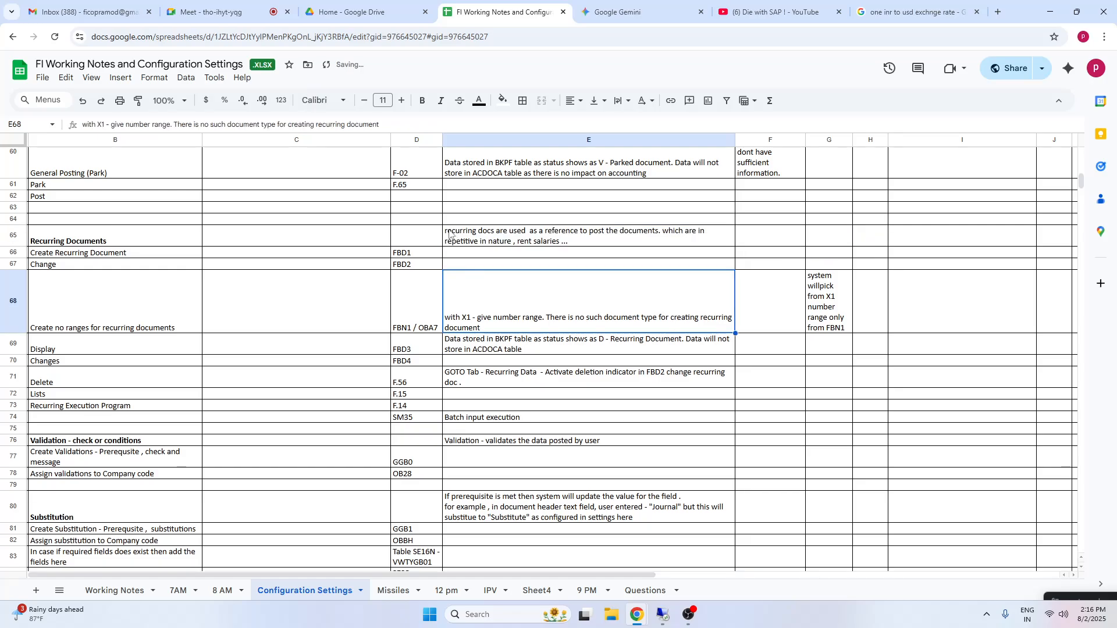
- Capitalize the first word of the recurring documents note in E65 so it starts with "Recurring"
double_click(448, 229)
key(BackSpace)
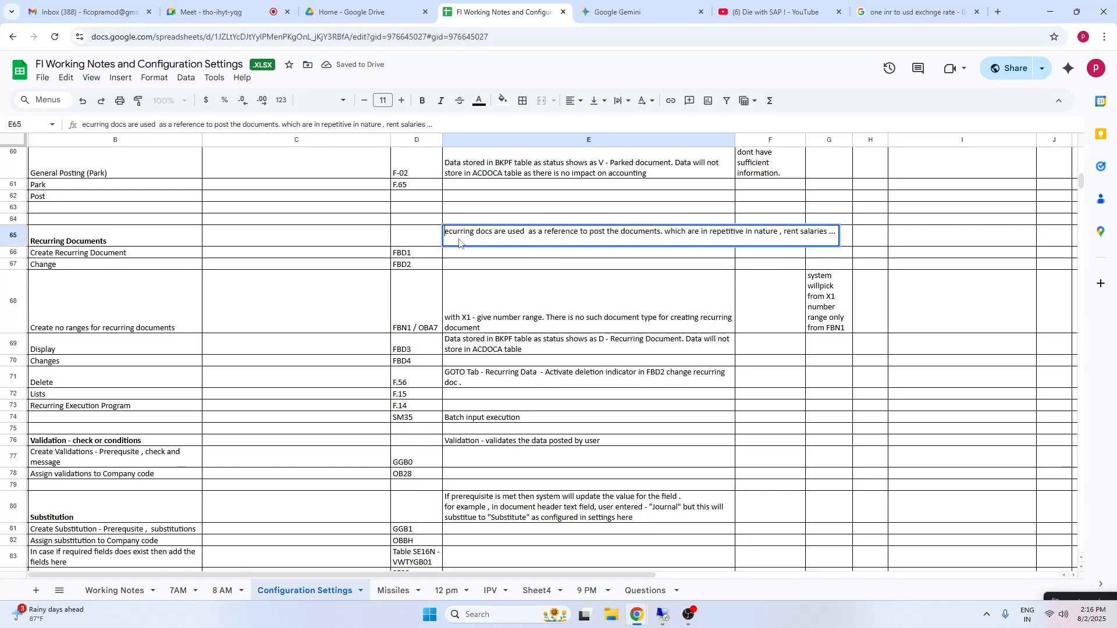
text(R)
click(463, 286)
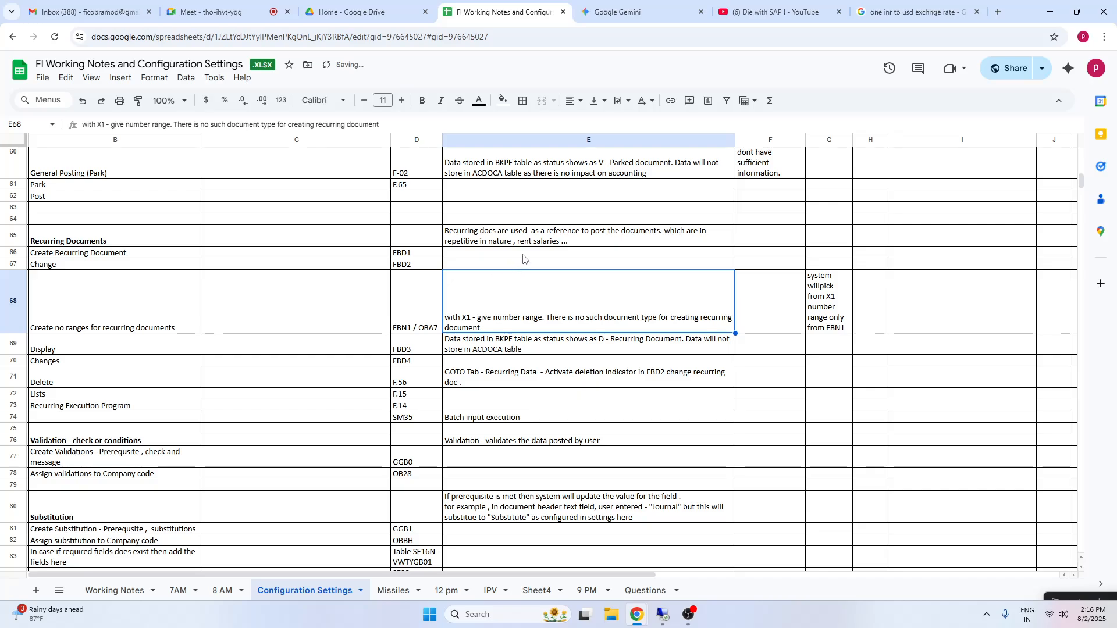
click(629, 243)
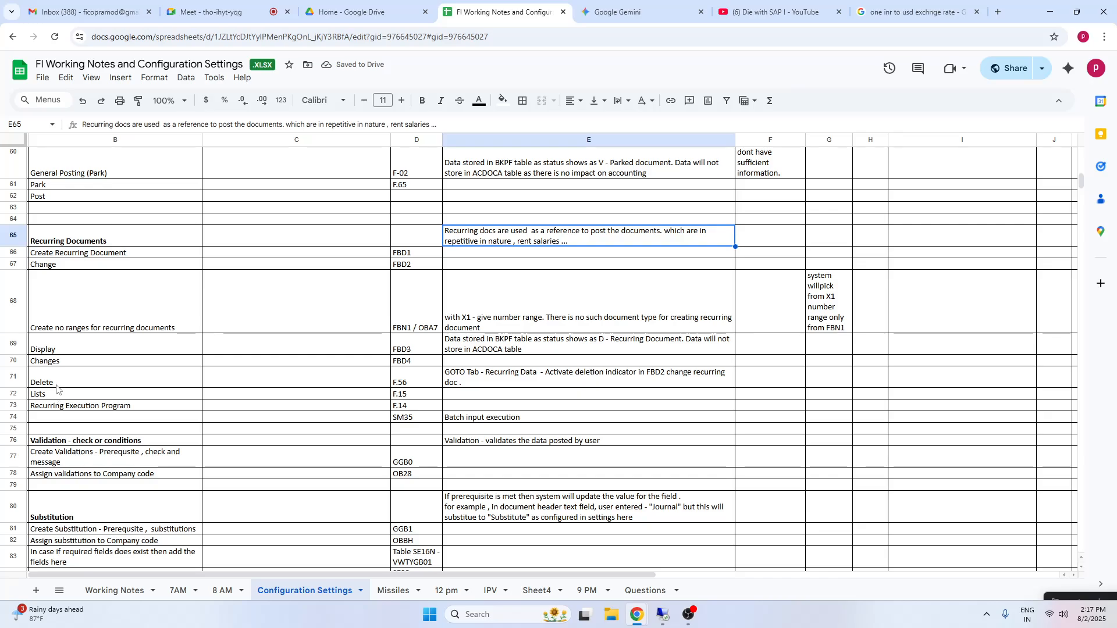
- Enter the note "Recurring program is used to post documents" in E73, on the F.14 Recurring Execution Program row
click(63, 407)
drag(472, 411, 552, 408)
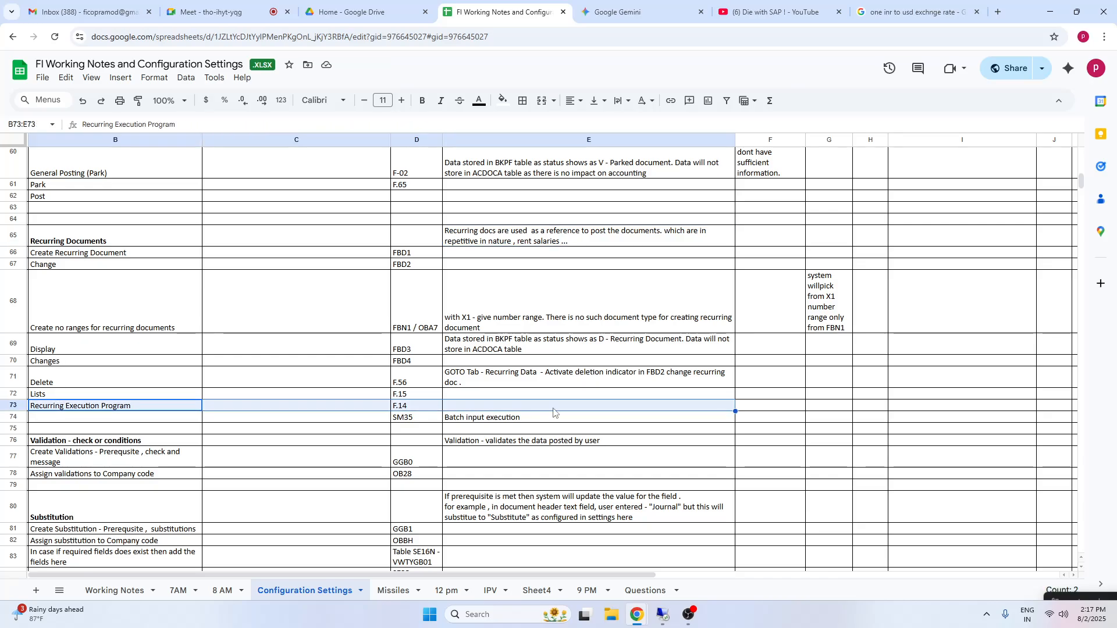
click(768, 407)
click(556, 406)
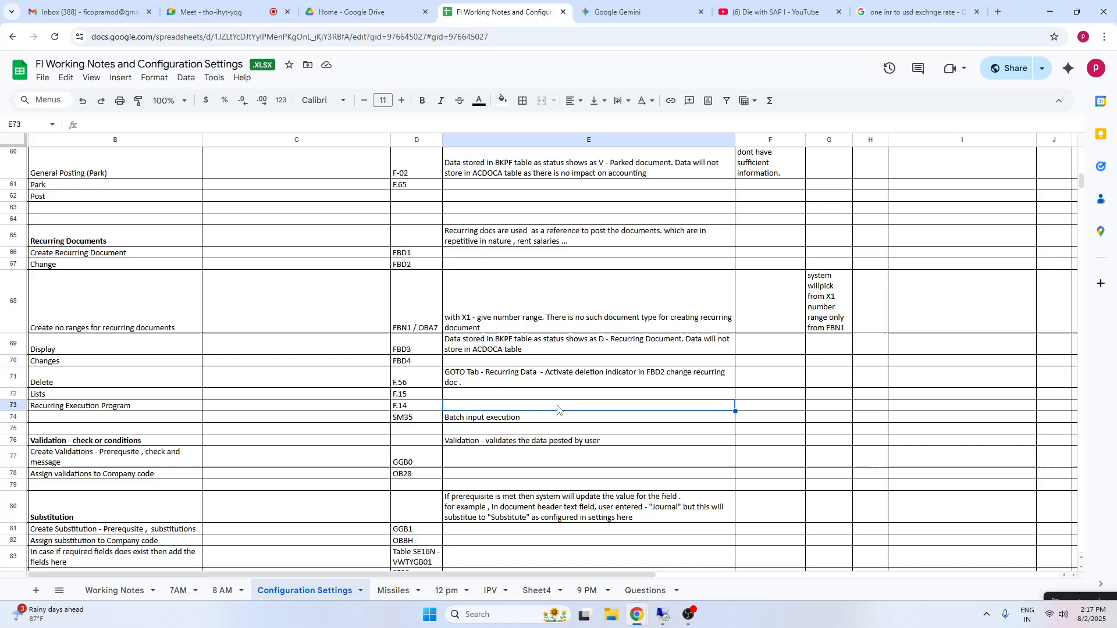
text(Recur)
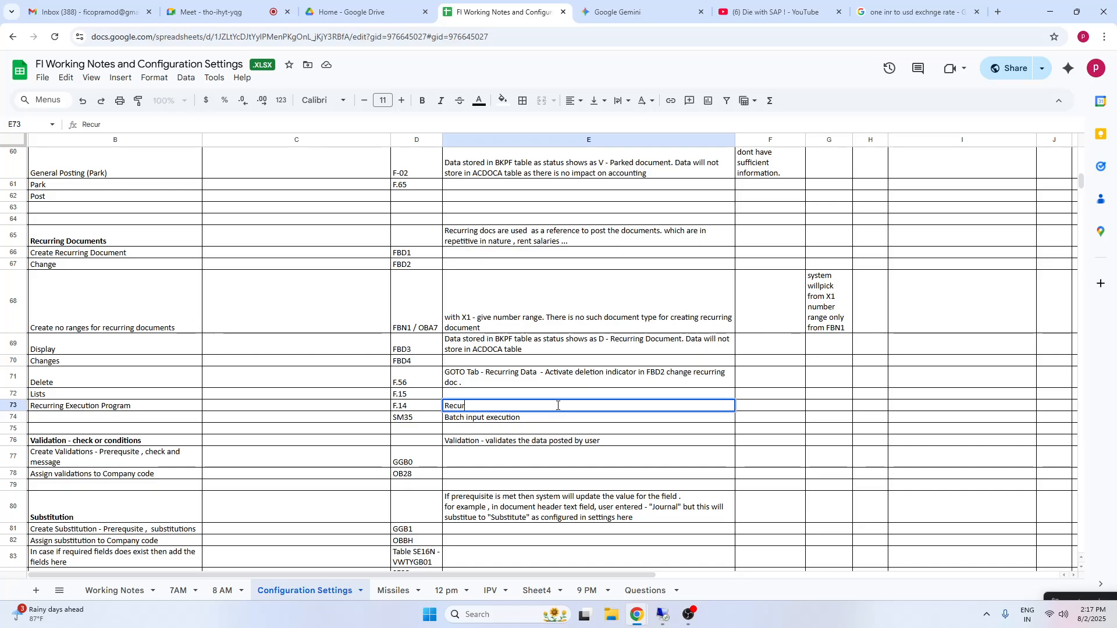
text(ring program is used to post)
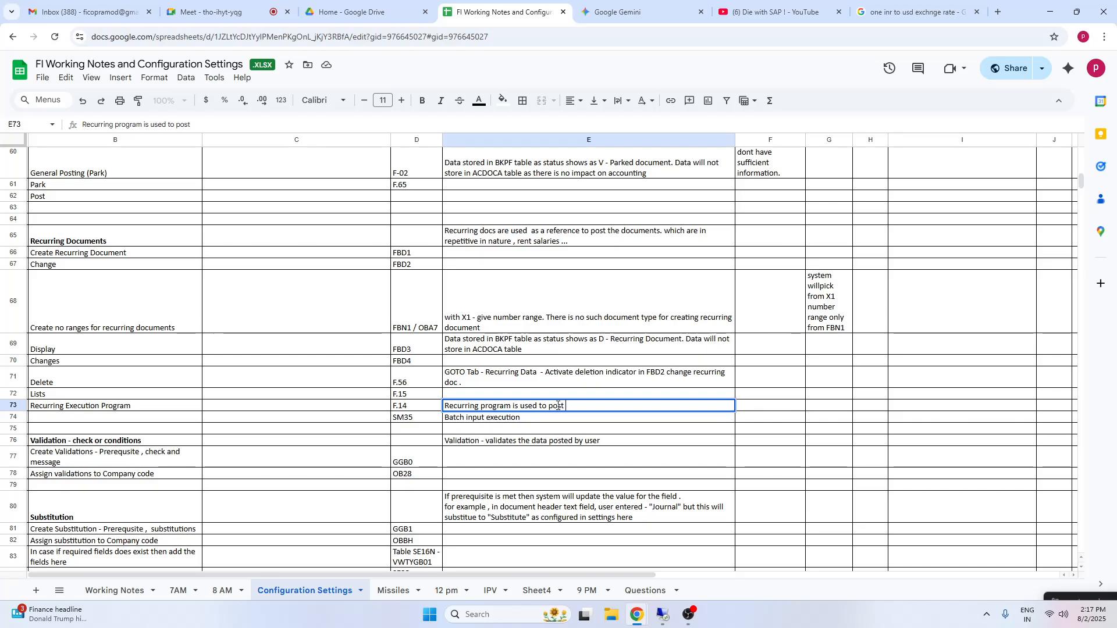
text( documents)
click(554, 448)
click(548, 406)
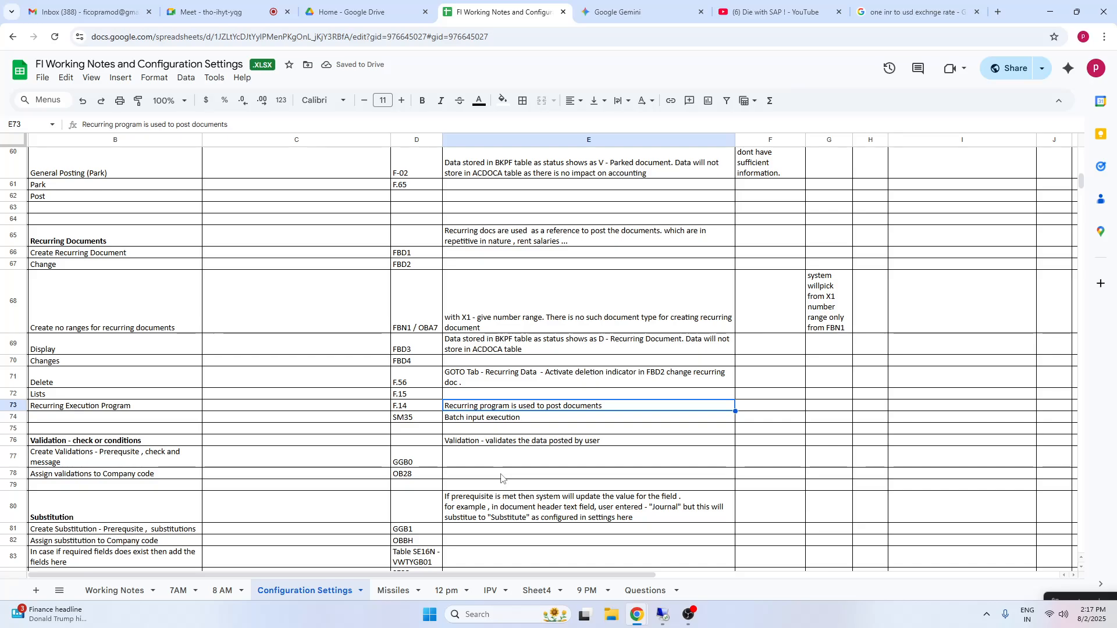
click(89, 256)
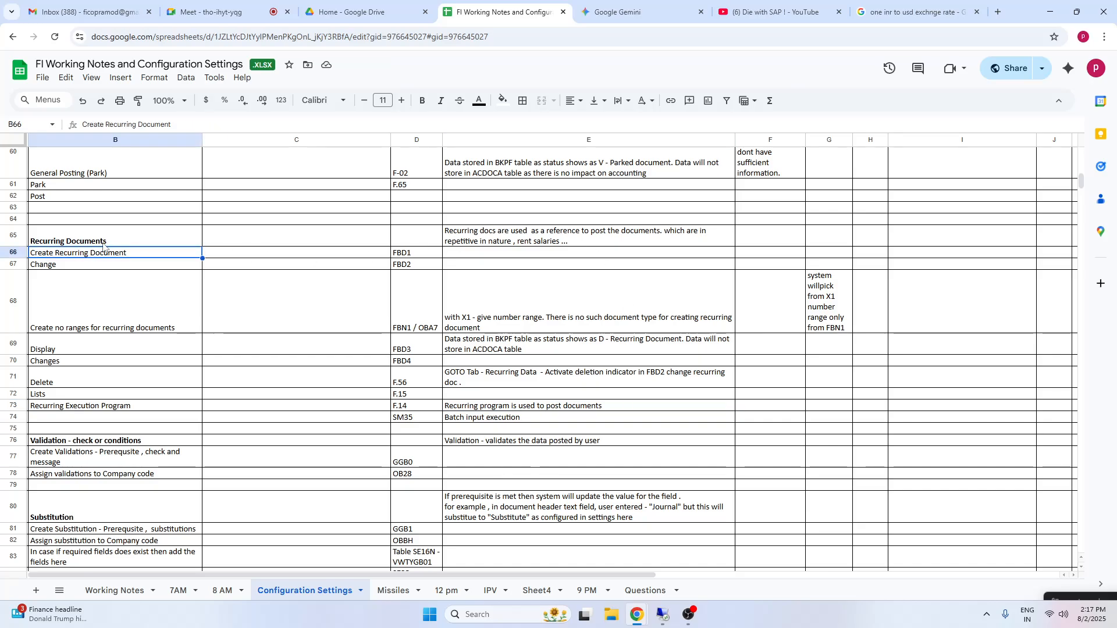
click(516, 409)
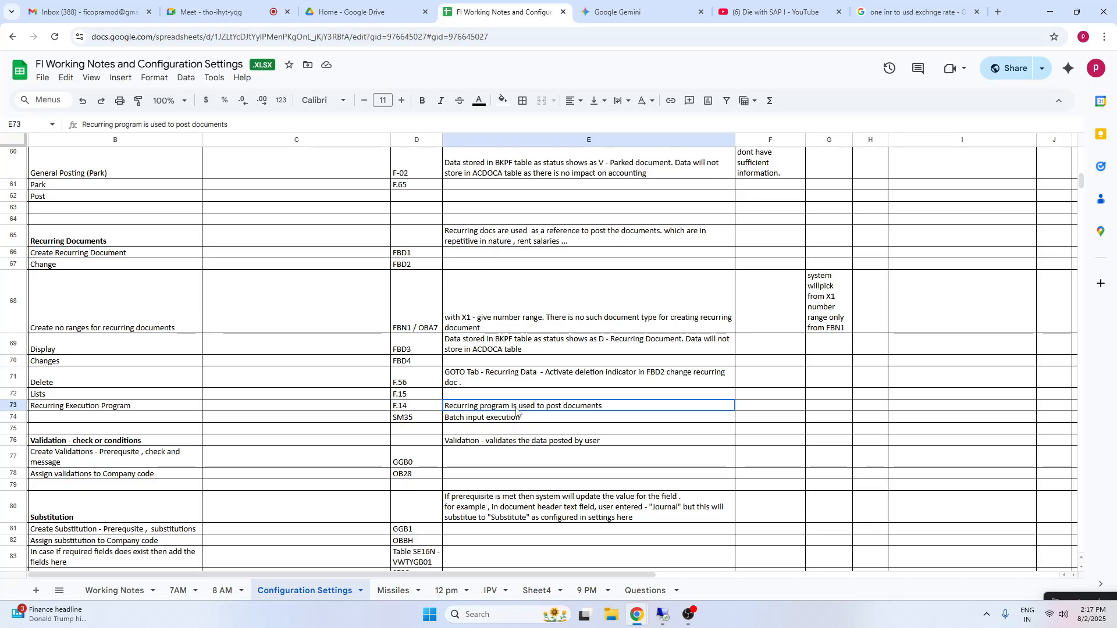
click(468, 420)
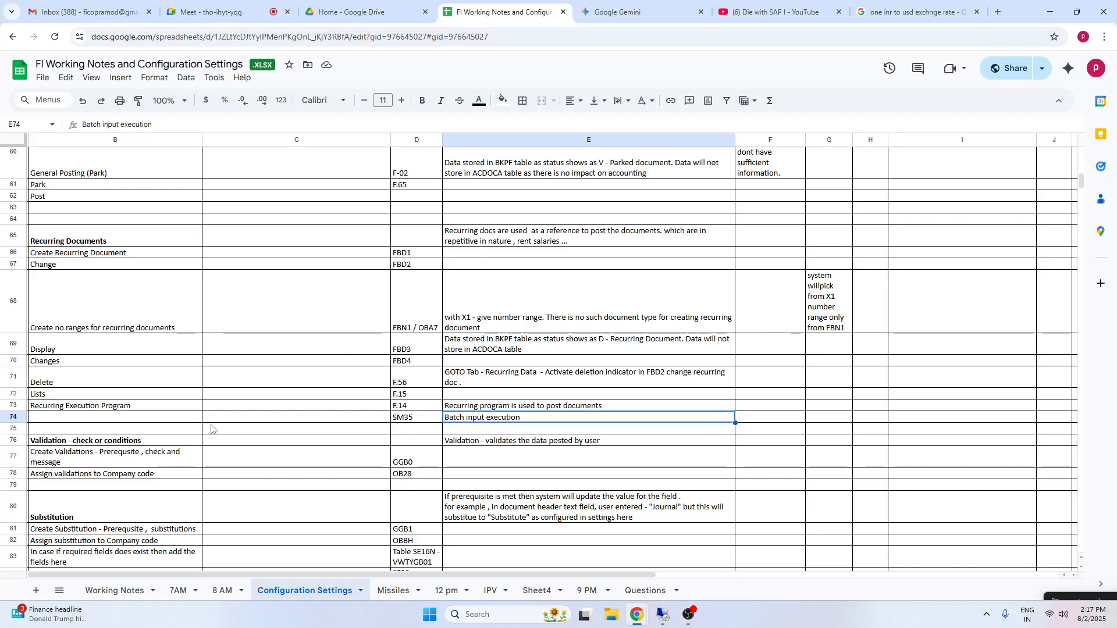
click(87, 256)
- Switch to SAP, leave the recurring document display, and close the Analysis of Session TEST01, Edit Intervals and SAP Easy Access windows
click(663, 615)
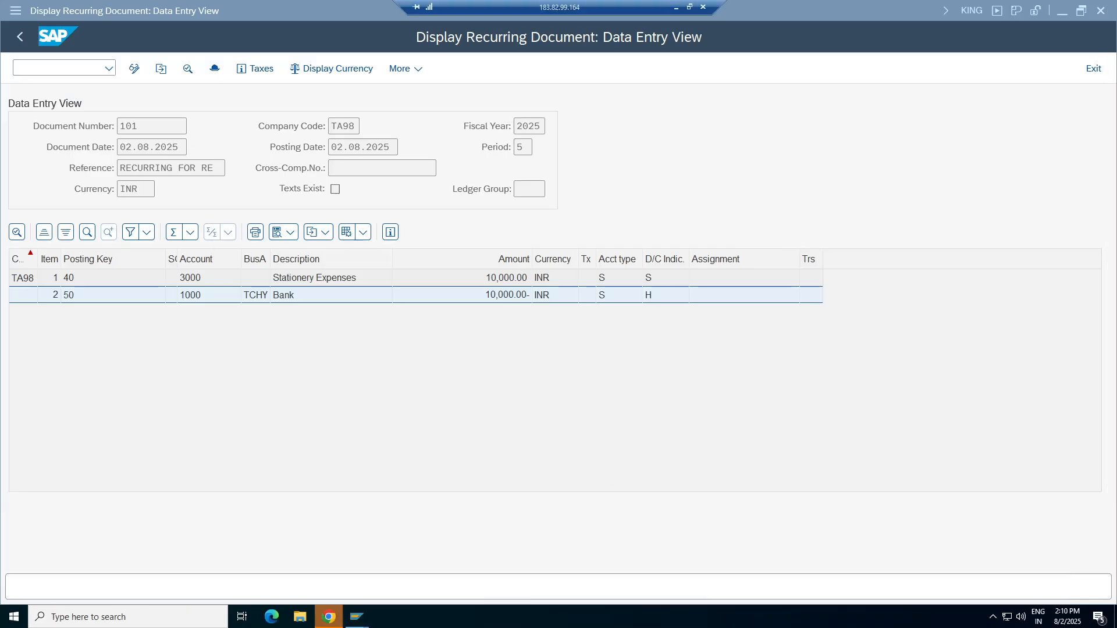
click(17, 37)
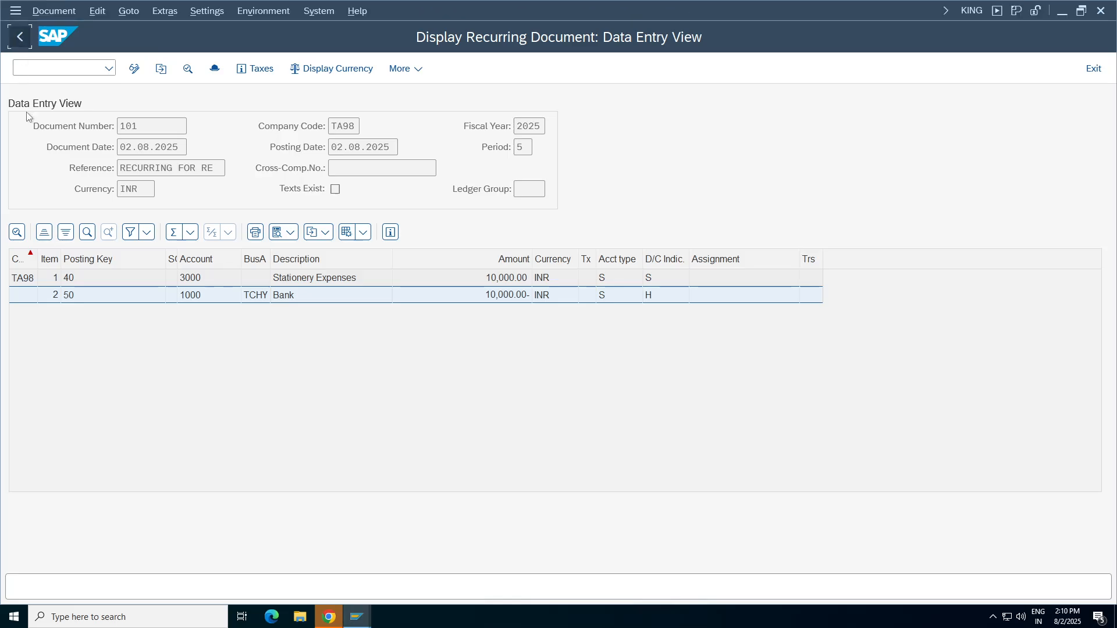
click(10, 34)
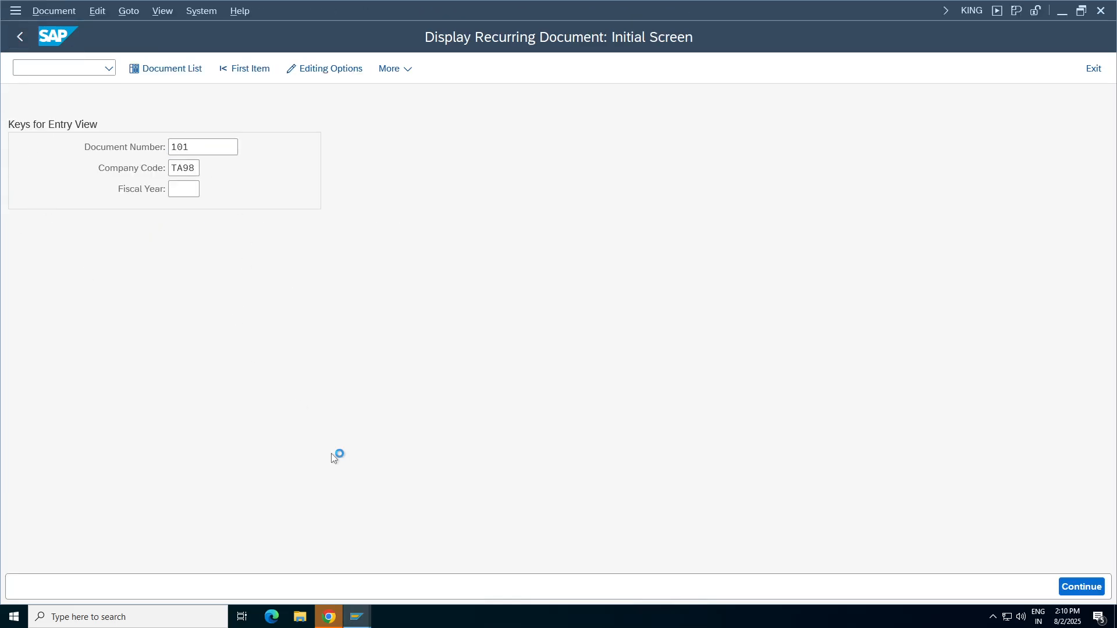
click(356, 616)
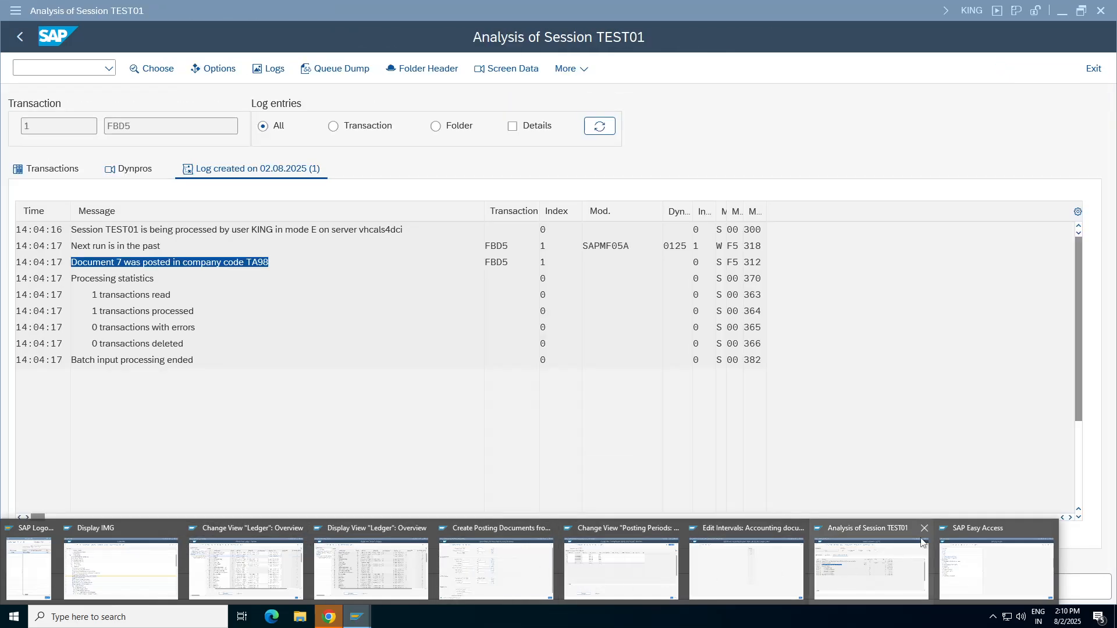
click(924, 528)
click(798, 529)
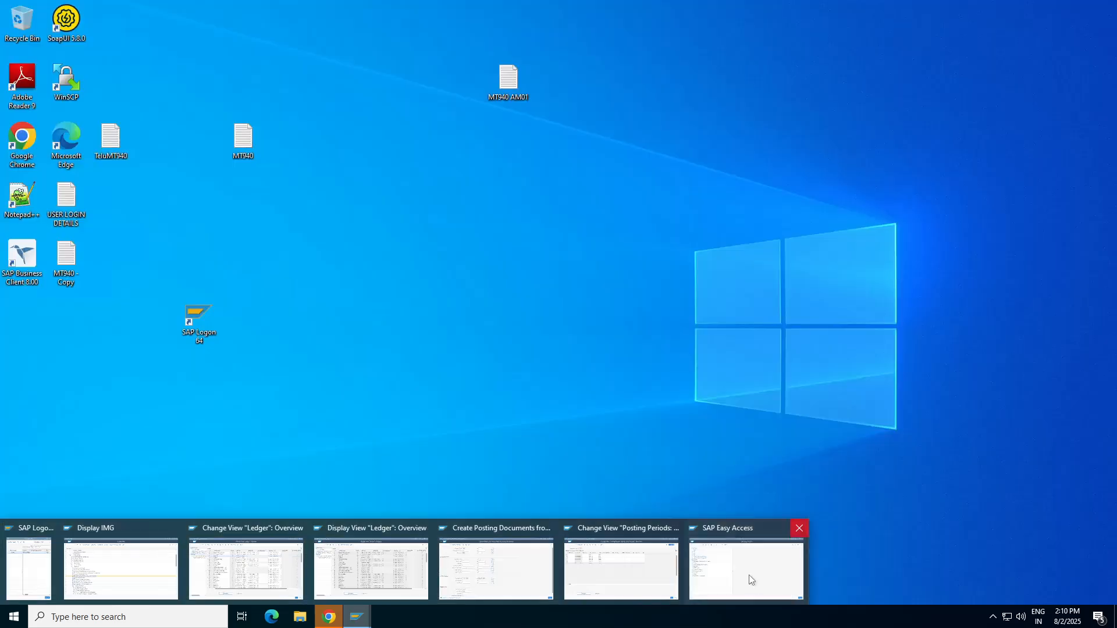
click(799, 529)
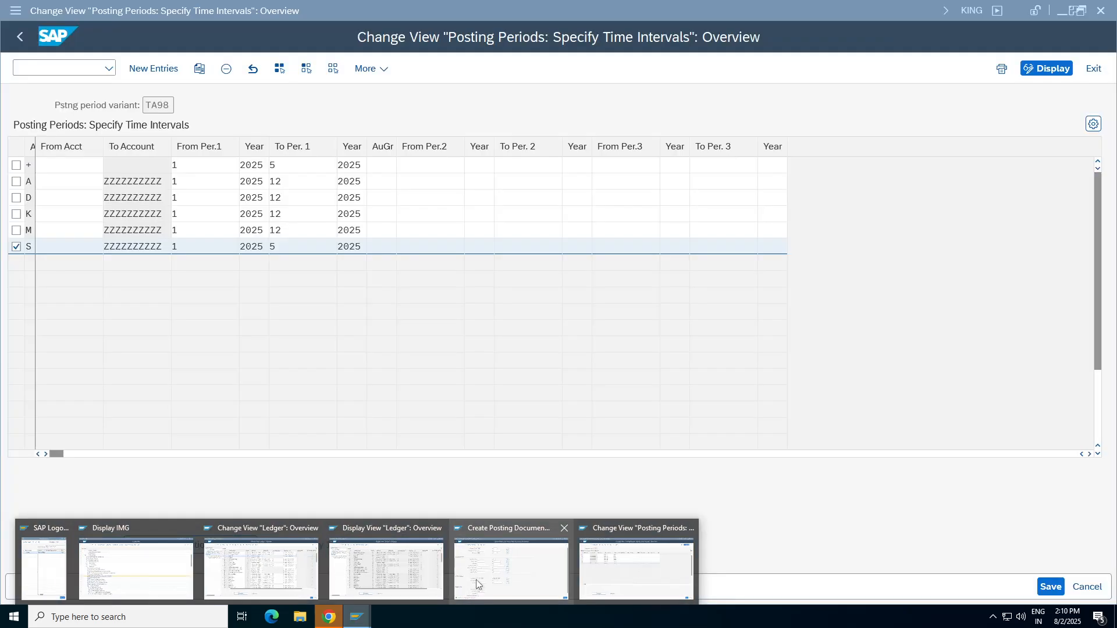
- Restart the recurring entries execution F.14 and select company code TA98, document number 101 and fiscal year 2025
click(518, 567)
click(20, 36)
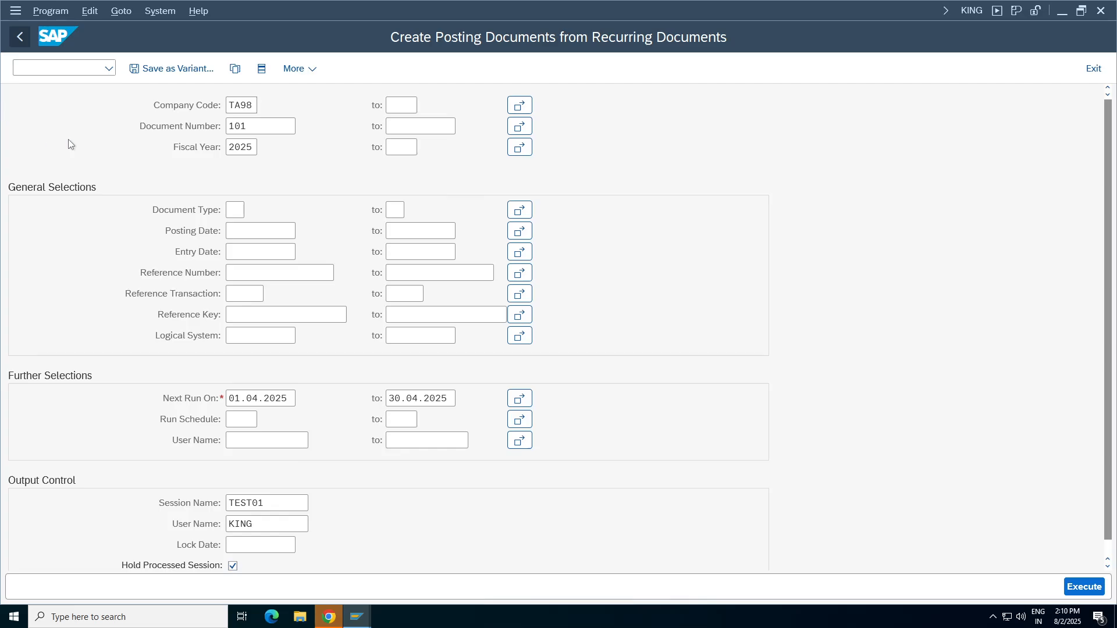
double_click(132, 356)
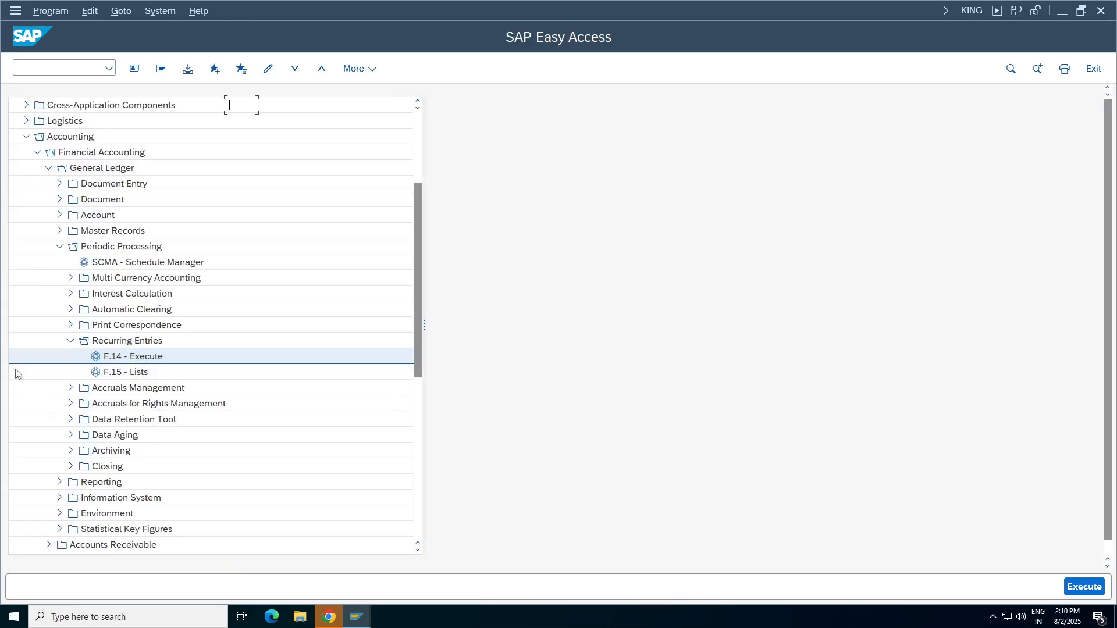
text(B)
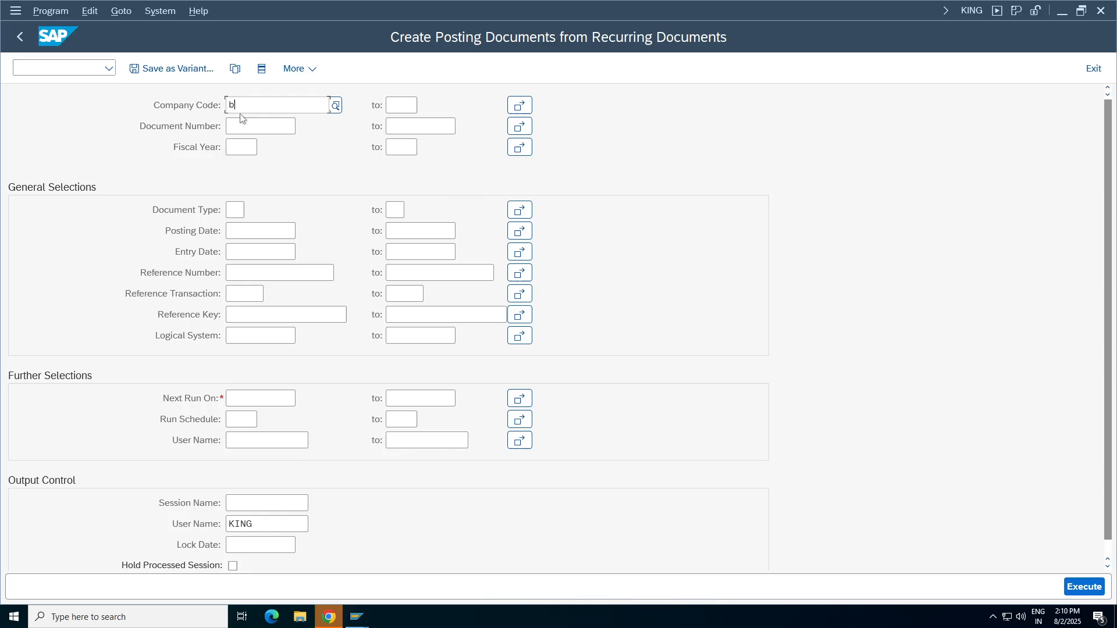
key(BackSpace)
text(ta98)
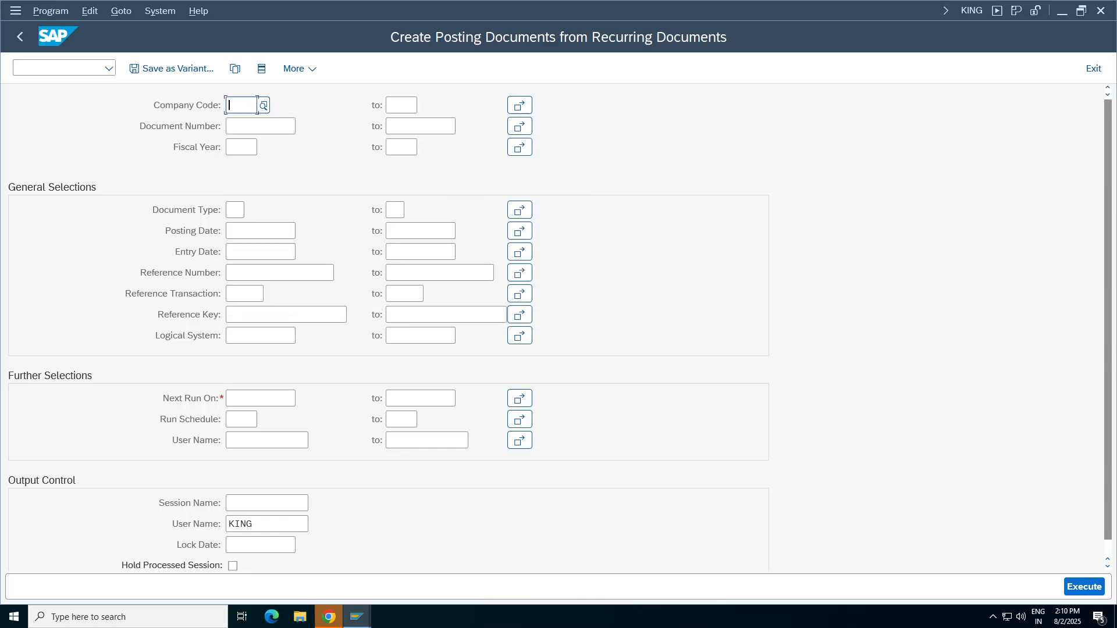
key(Tab)
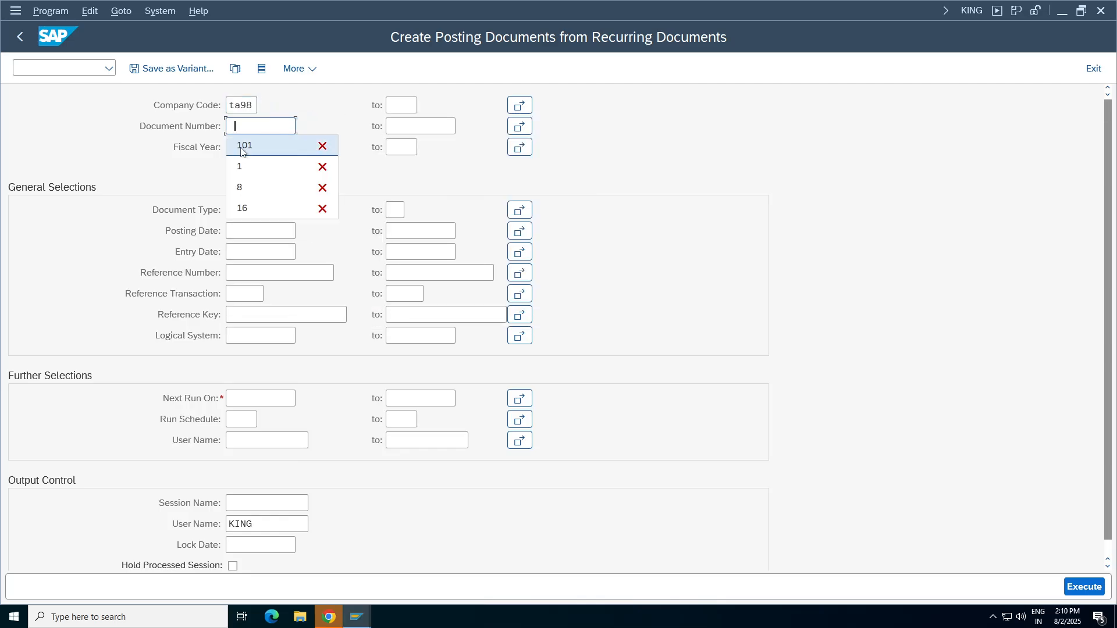
click(238, 149)
click(235, 147)
click(247, 167)
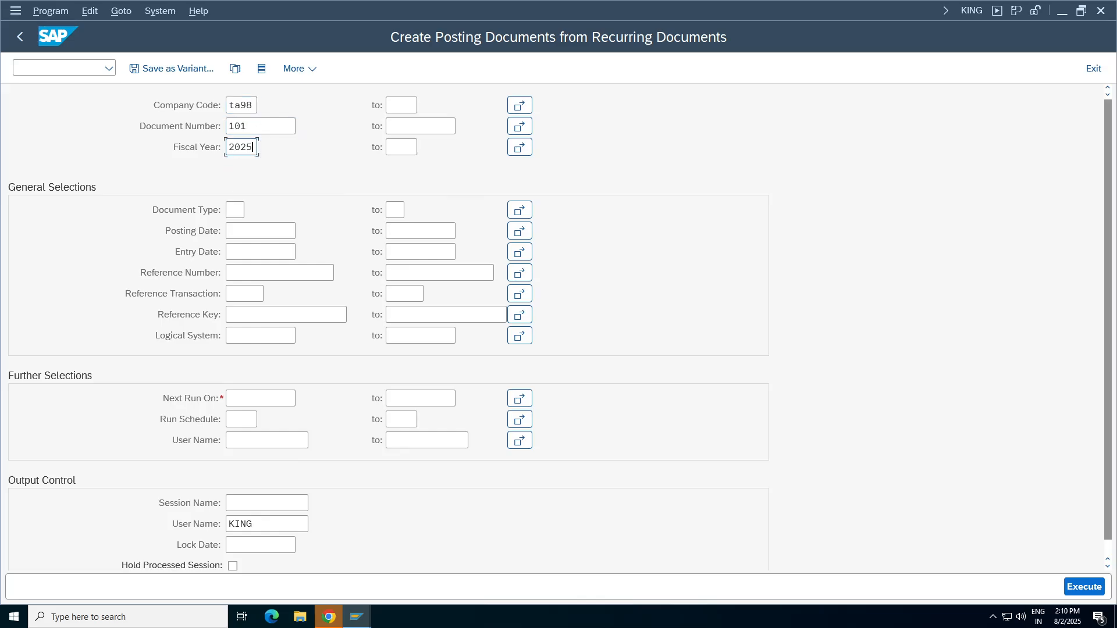
drag(247, 126, 225, 127)
key(BackSpace)
click(133, 147)
click(243, 105)
click(292, 126)
click(244, 147)
click(235, 210)
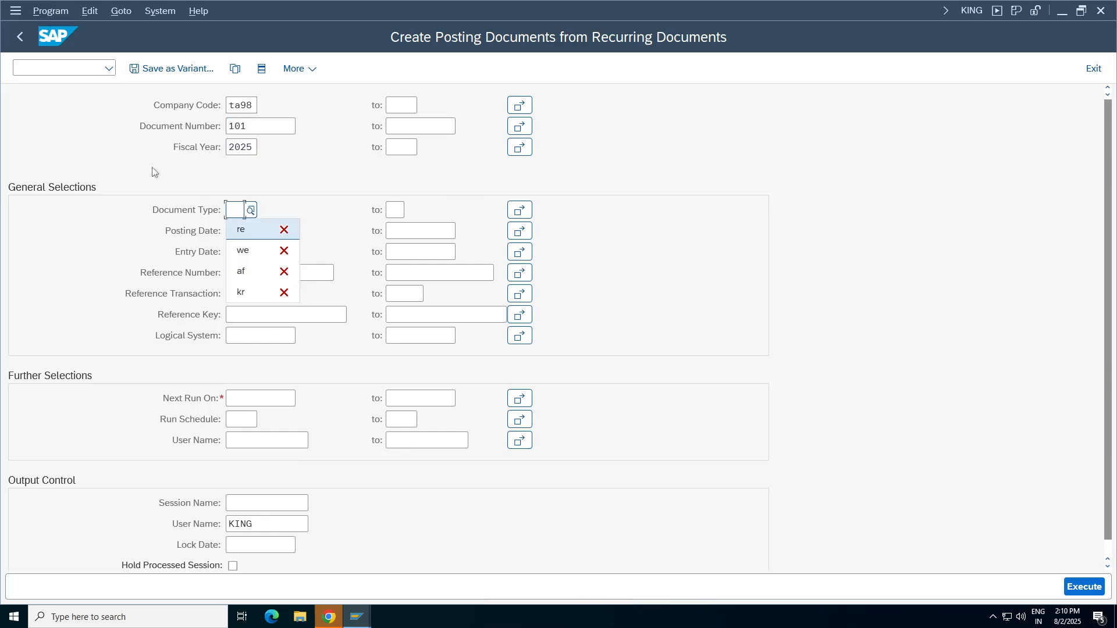
click(153, 168)
click(261, 503)
- Set the Next Run On range for the recurring document selection to 01.05.2025 through 31.05.2025
click(252, 395)
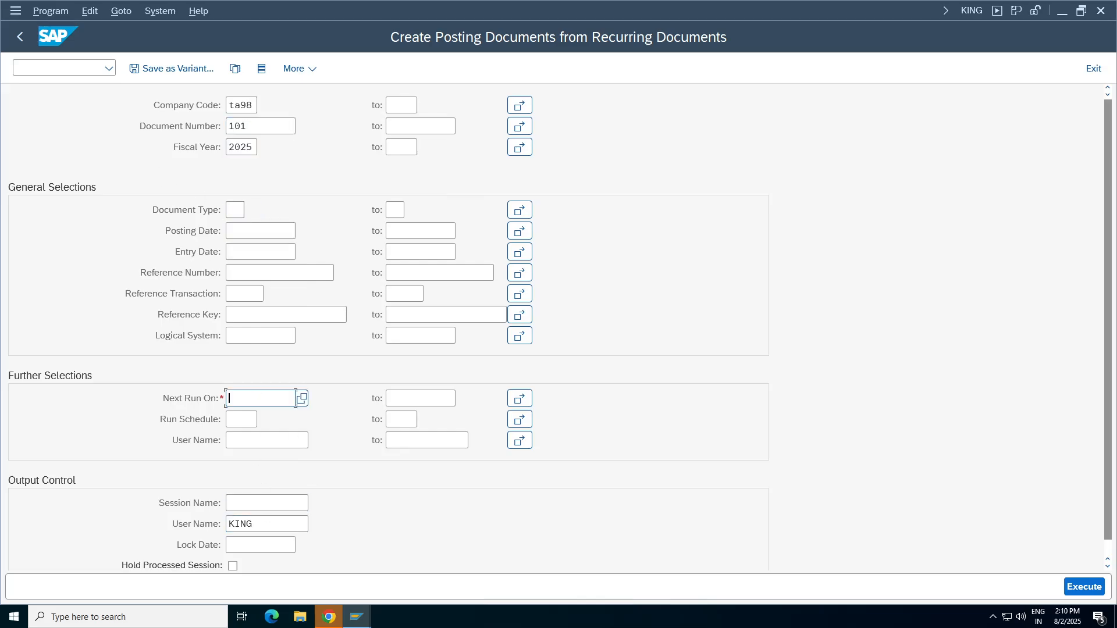
click(420, 399)
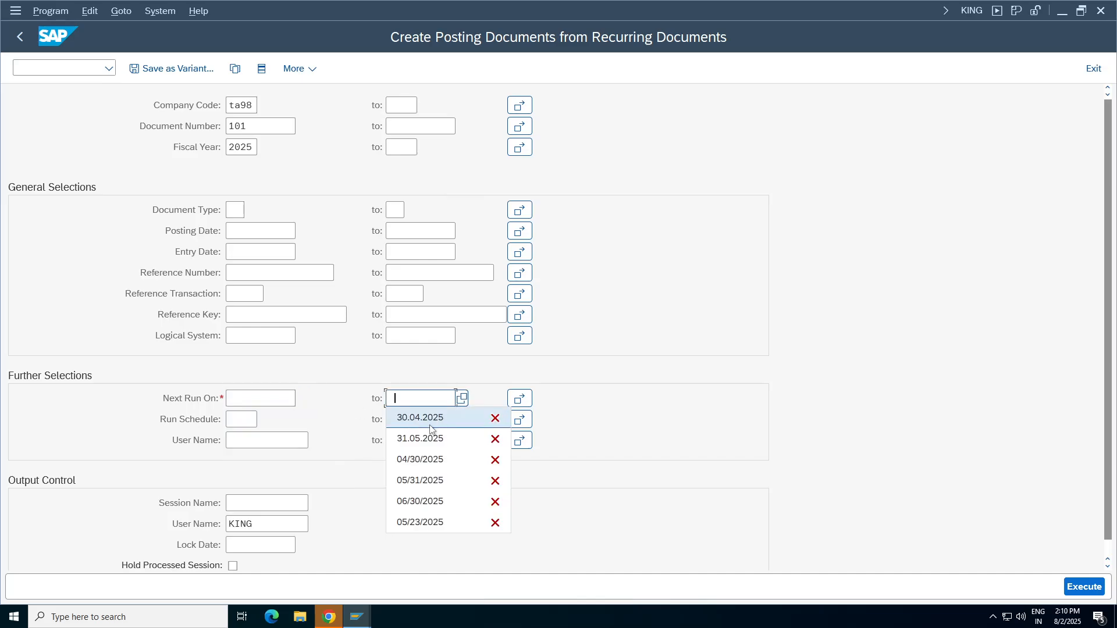
click(419, 439)
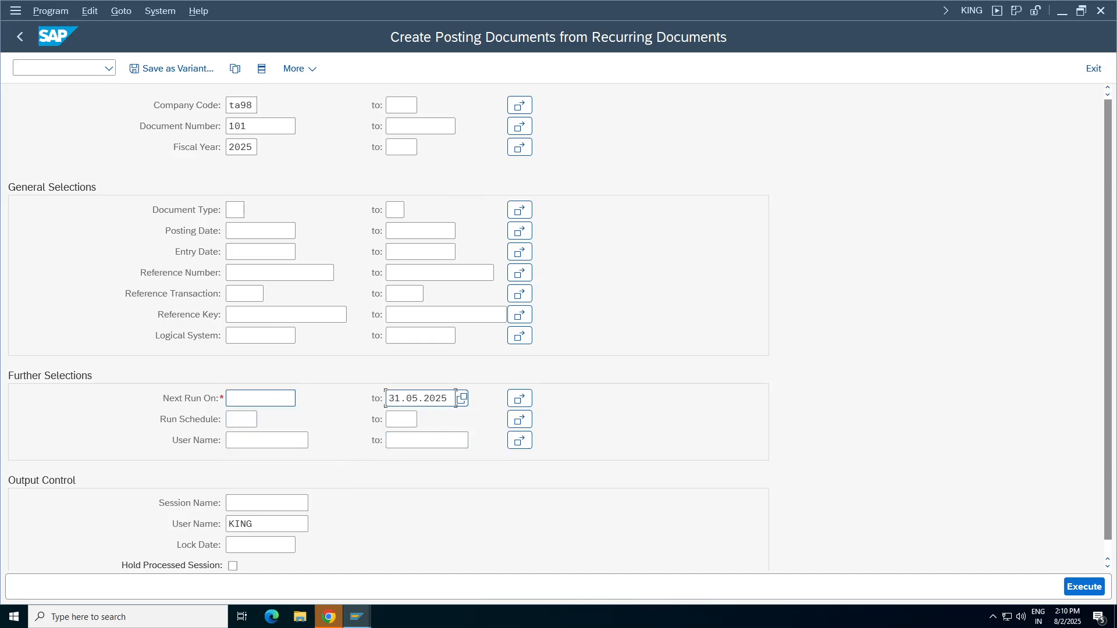
click(280, 399)
click(260, 460)
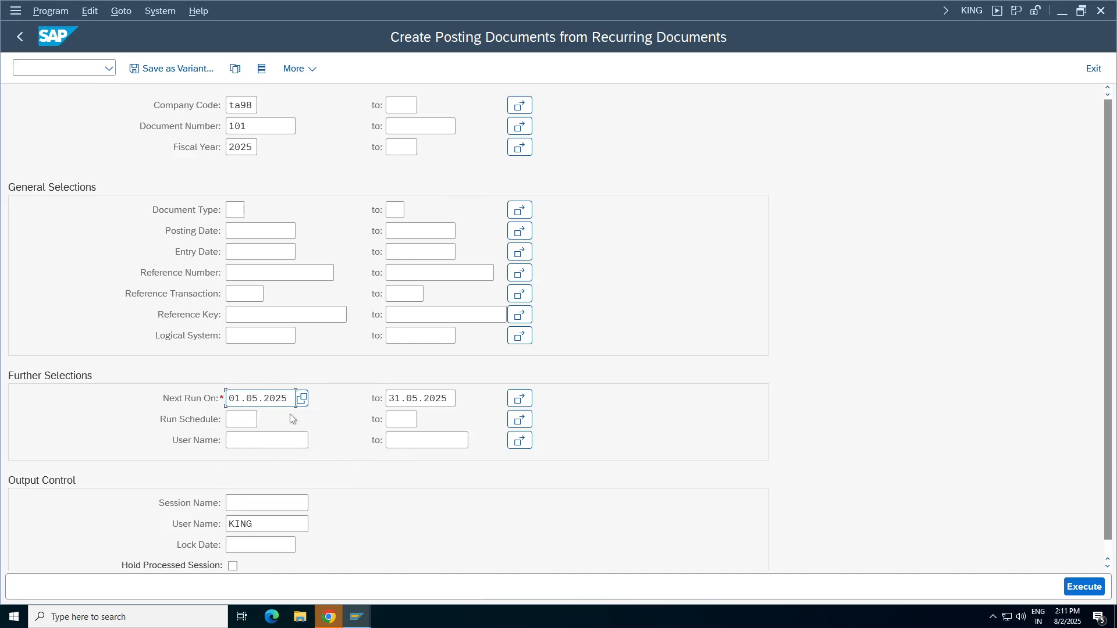
- Name the output session TEST02, hold the processed session, and execute the recurring entries program
click(266, 503)
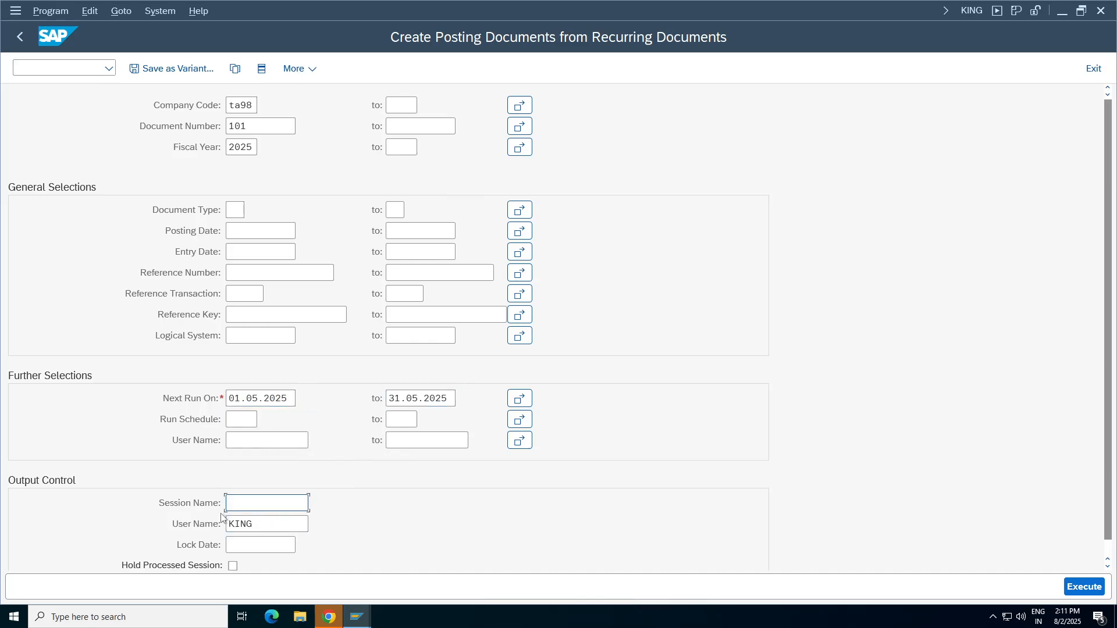
click(275, 344)
text(2)
click(232, 566)
click(1083, 587)
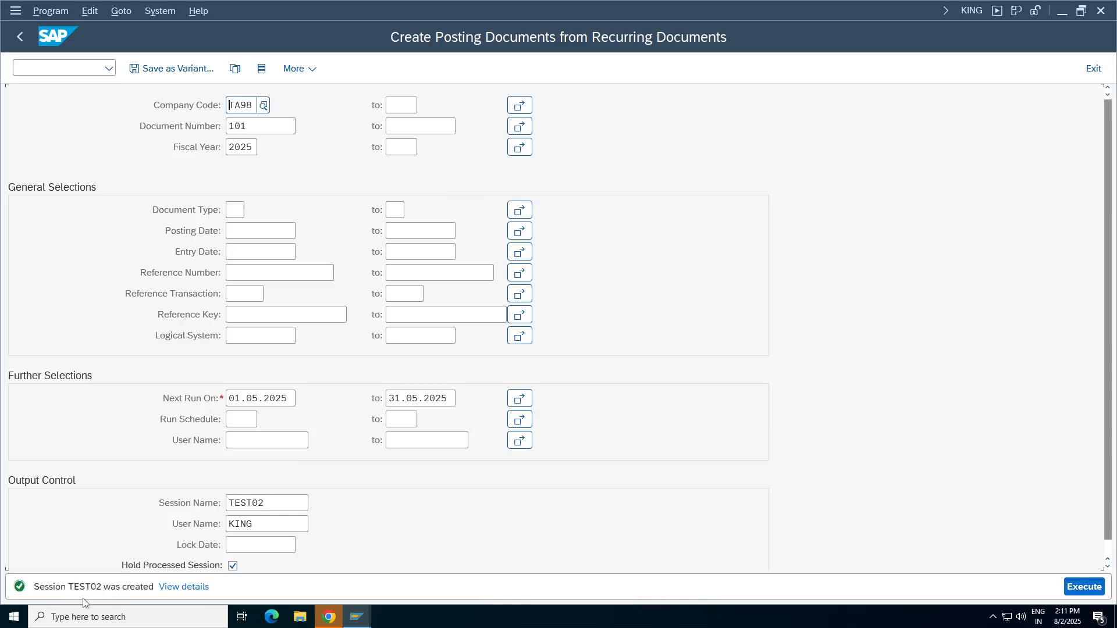
- Open the batch input session overview from the system services
double_click(235, 102)
click(158, 9)
mouse_move(186, 91)
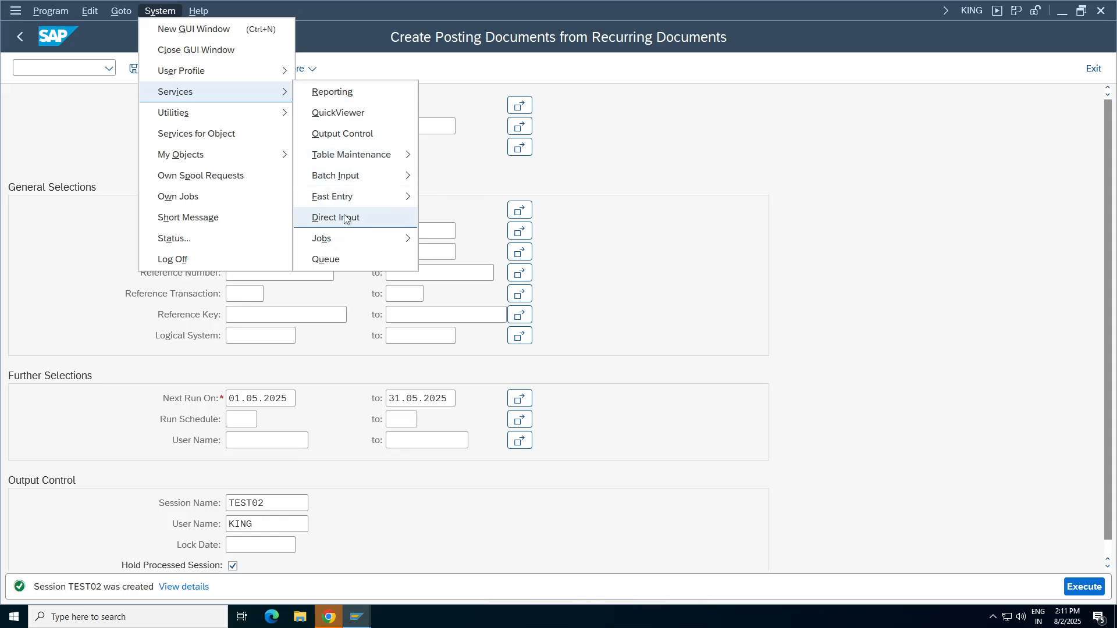
mouse_move(349, 175)
click(465, 177)
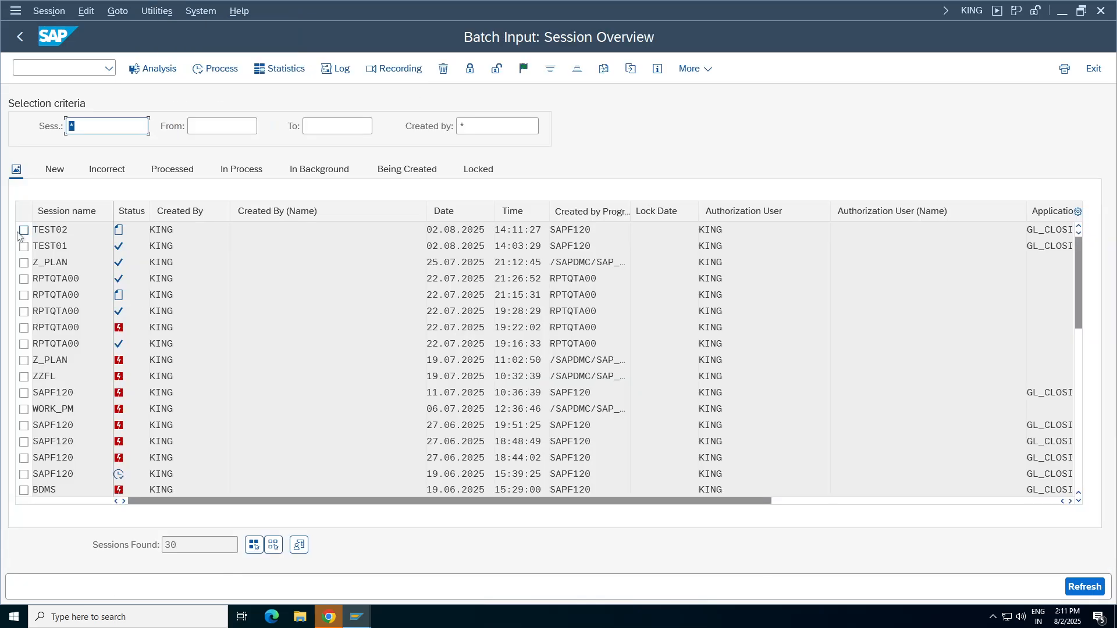
- Process session TEST02 in Display errors only mode and return to the session overview
click(24, 230)
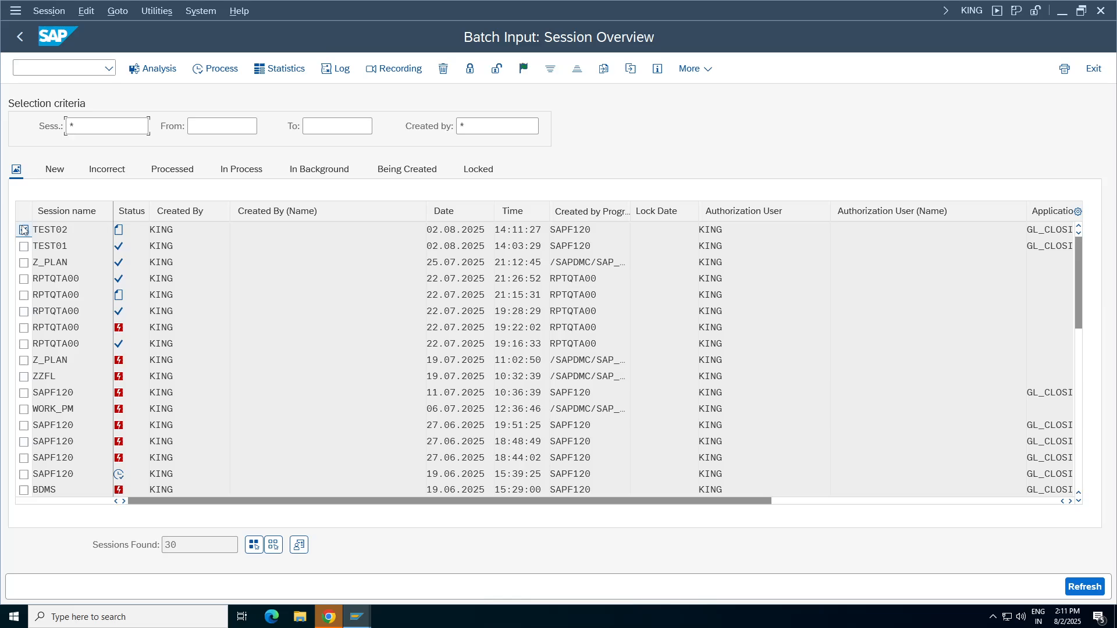
click(223, 70)
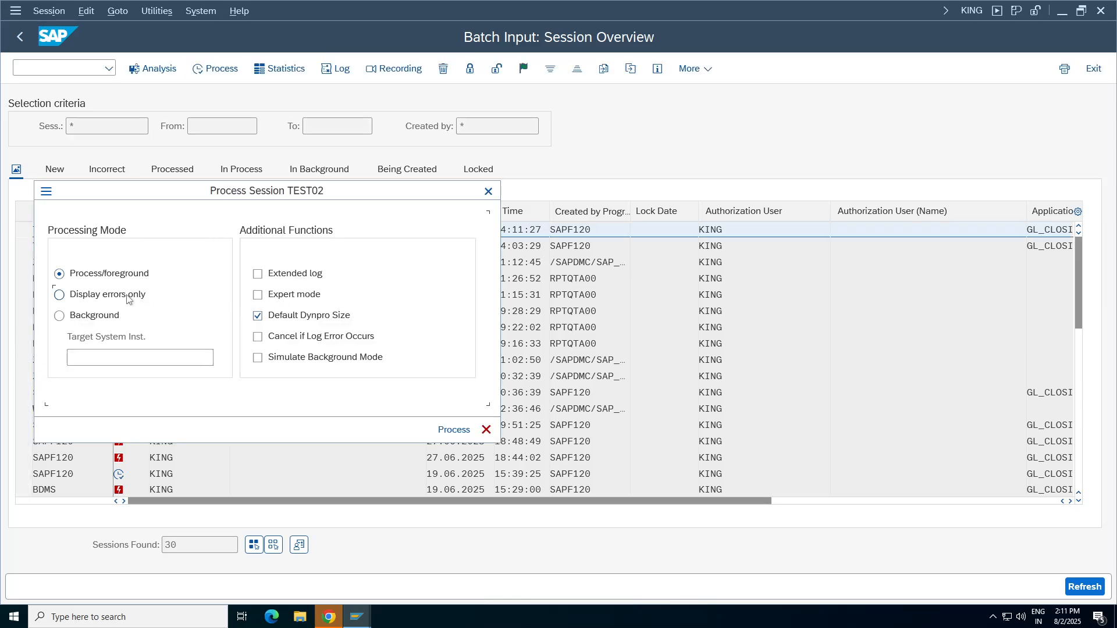
click(128, 296)
click(457, 430)
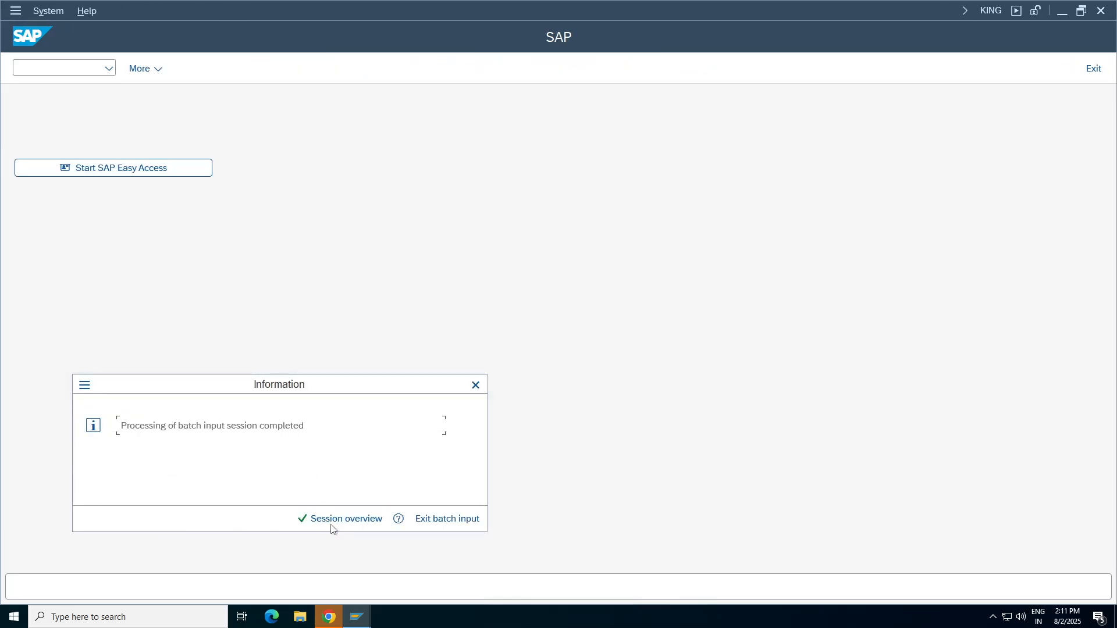
click(332, 527)
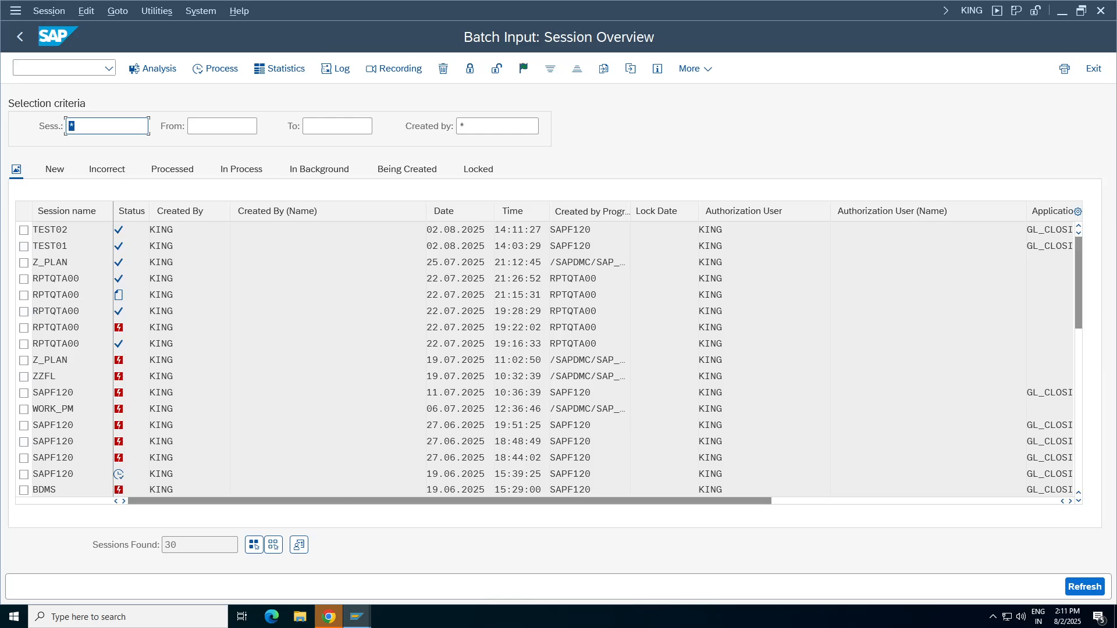
- Open the processing log of session TEST02 and check the document posting message for the FBD5 transaction
double_click(55, 230)
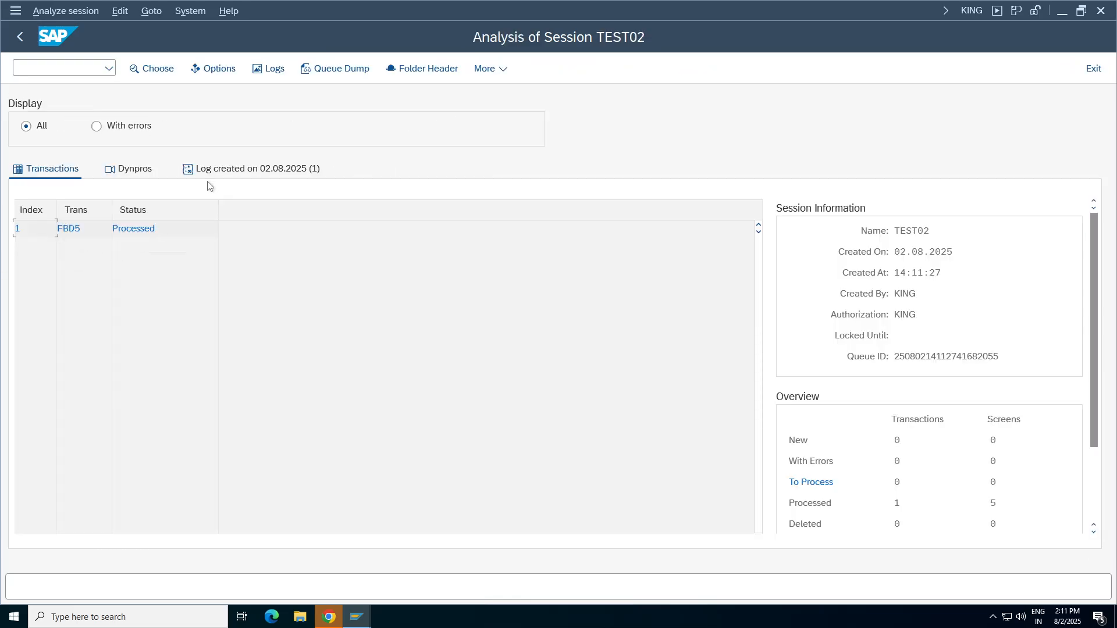
double_click(93, 232)
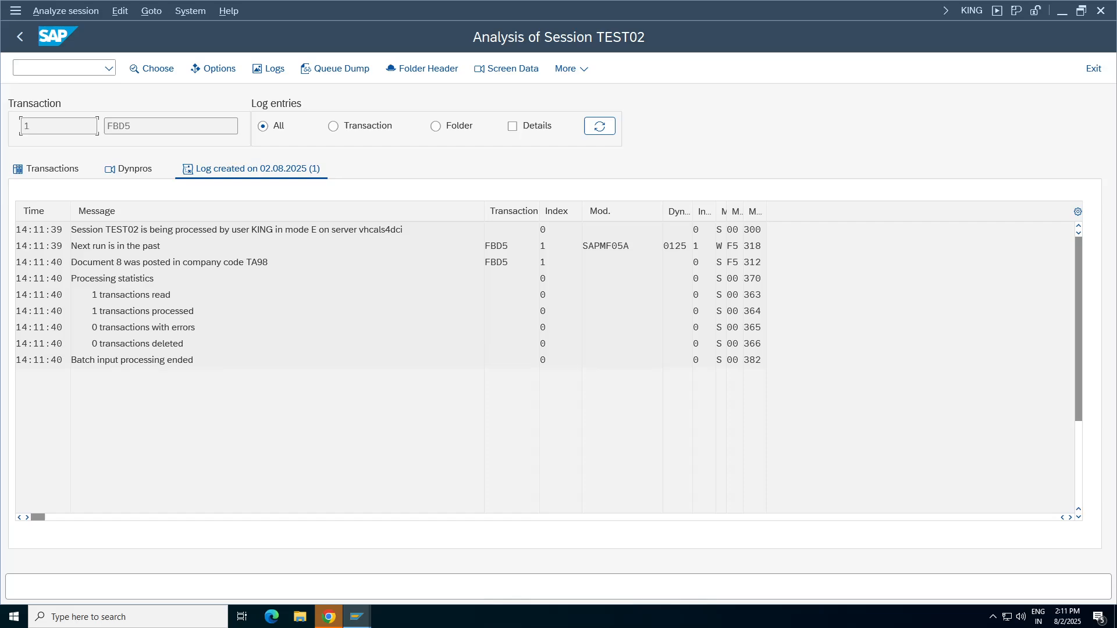
drag(269, 262, 71, 263)
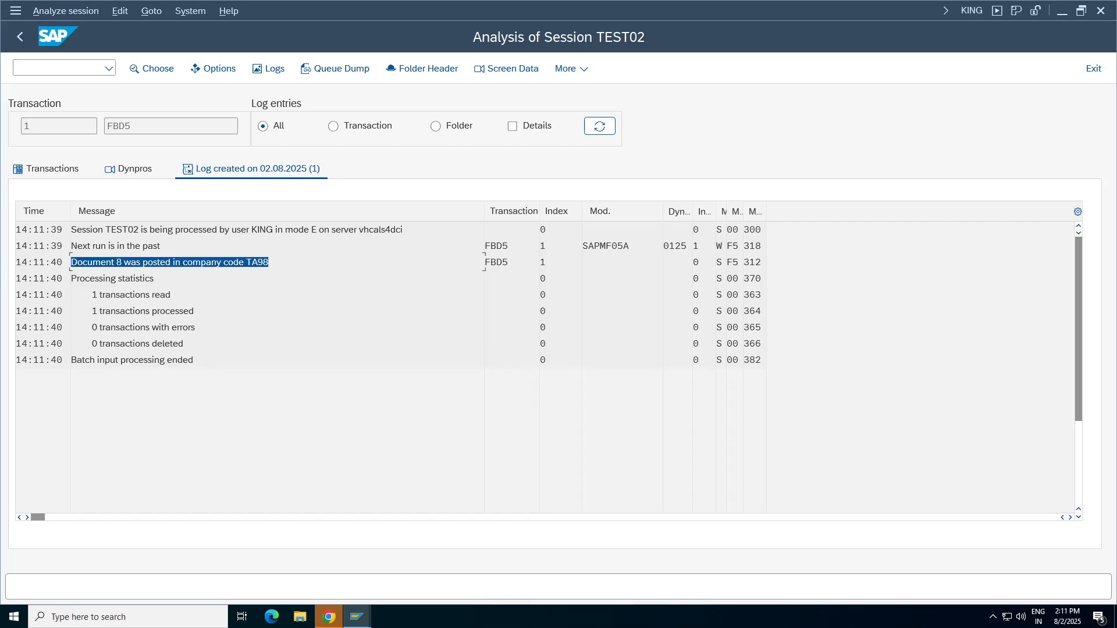
- Display document 8 of company code TA98 with FB03 in place of the session analysis and check its line items
click(23, 68)
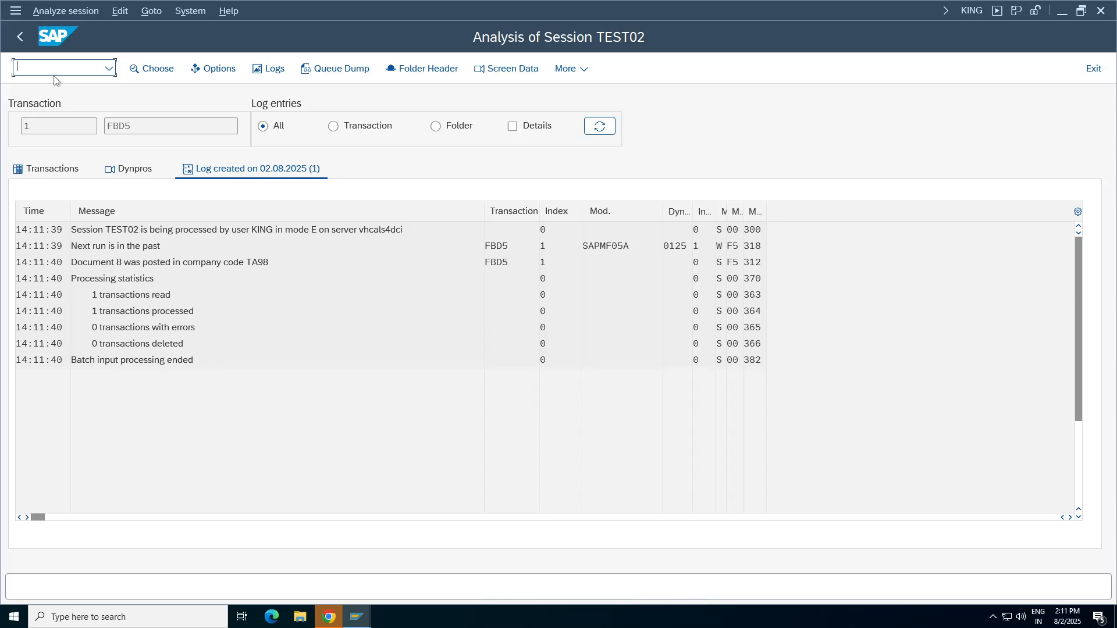
text(/ofb03)
key(Return)
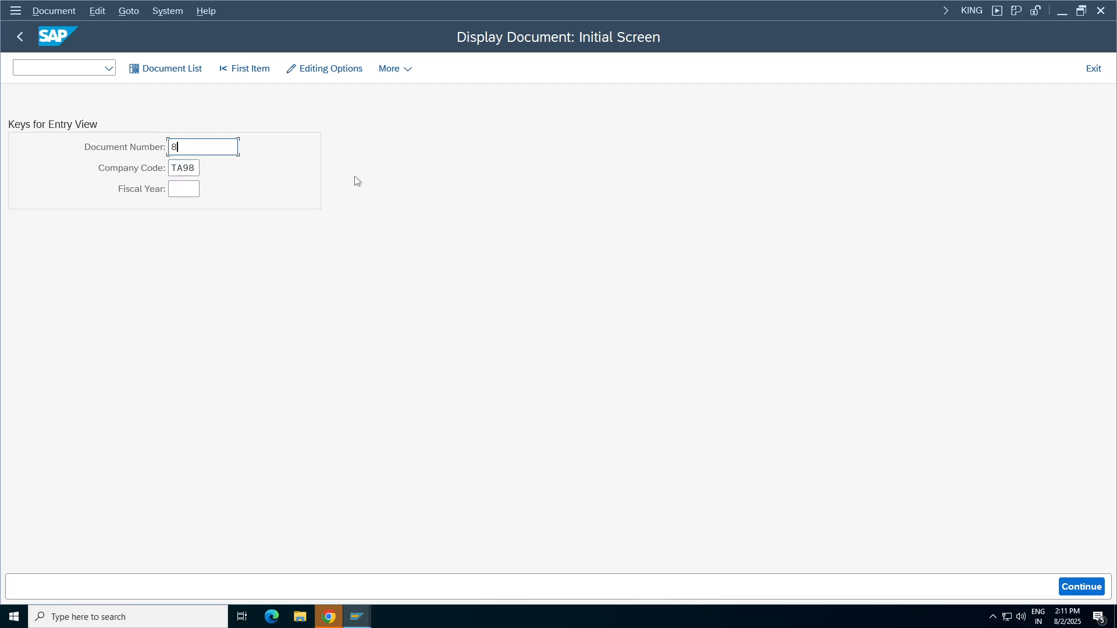
key(Return)
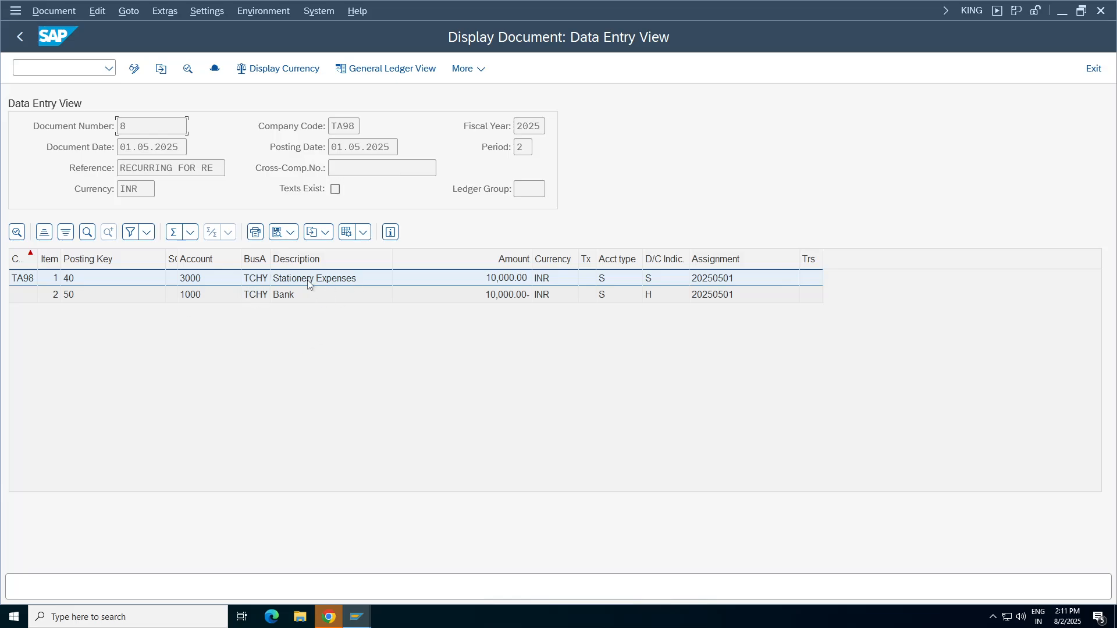
click(285, 298)
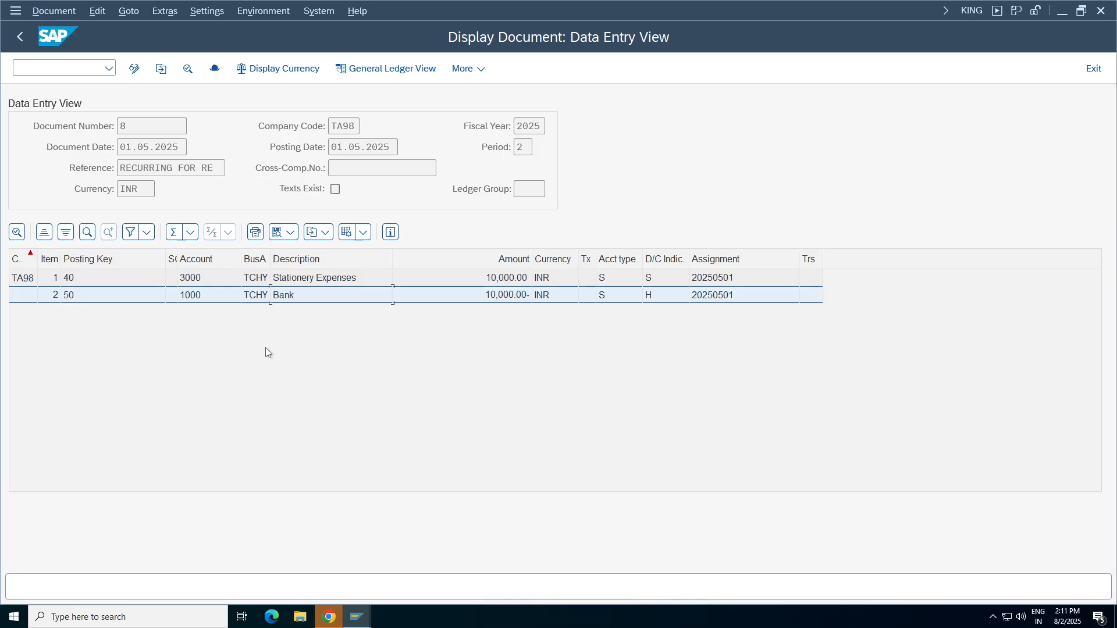
- View the header of document 8, check its recurring entry document reference, and close the header
click(214, 69)
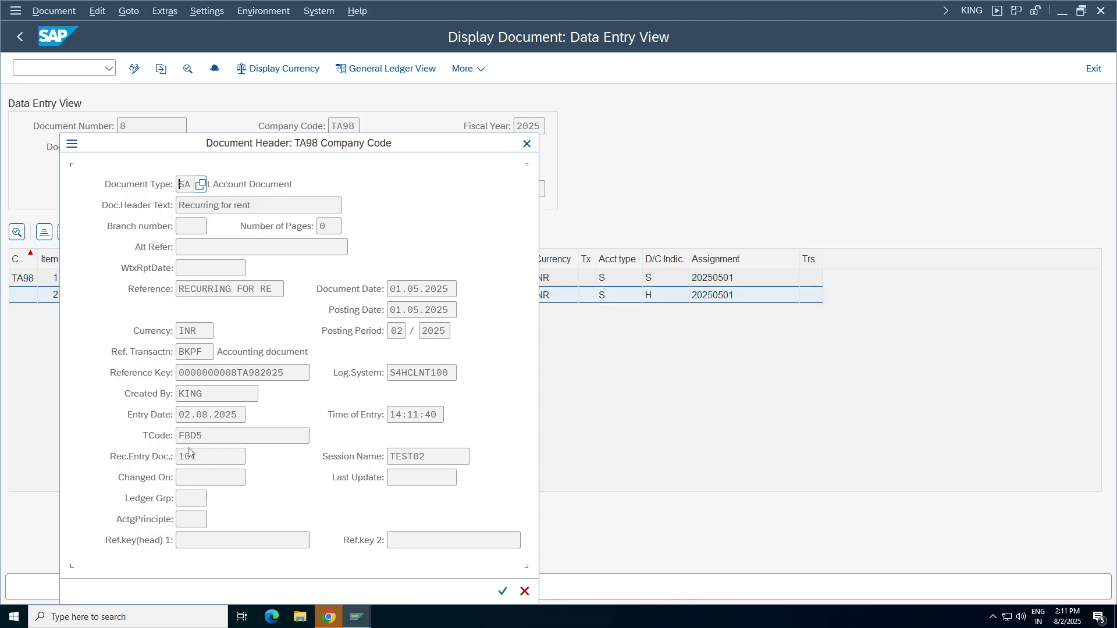
double_click(188, 456)
drag(358, 146, 768, 133)
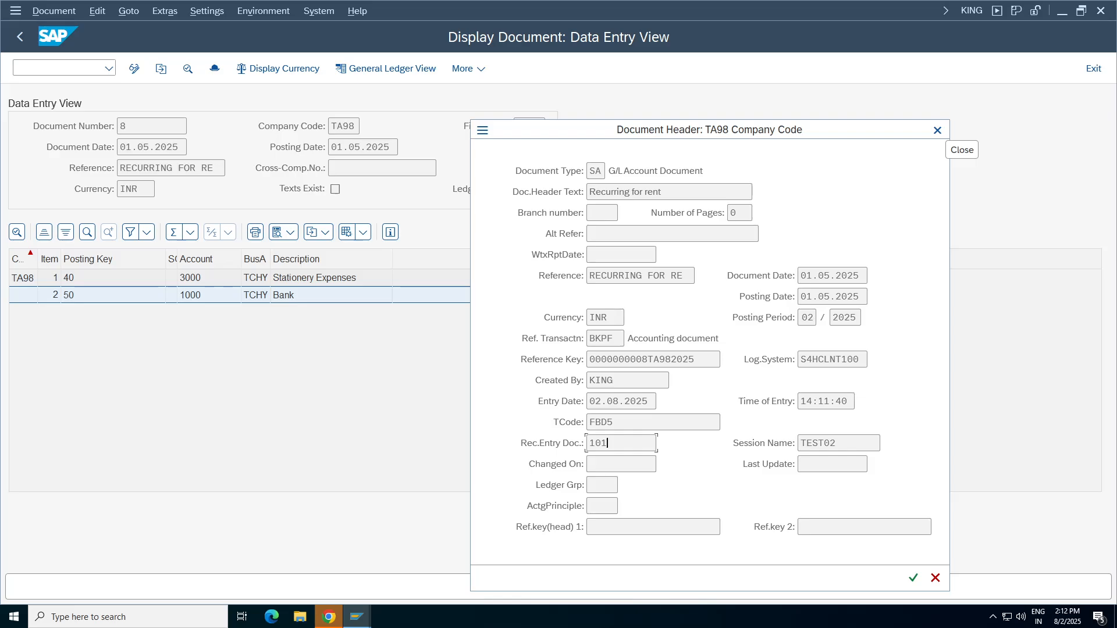
double_click(598, 441)
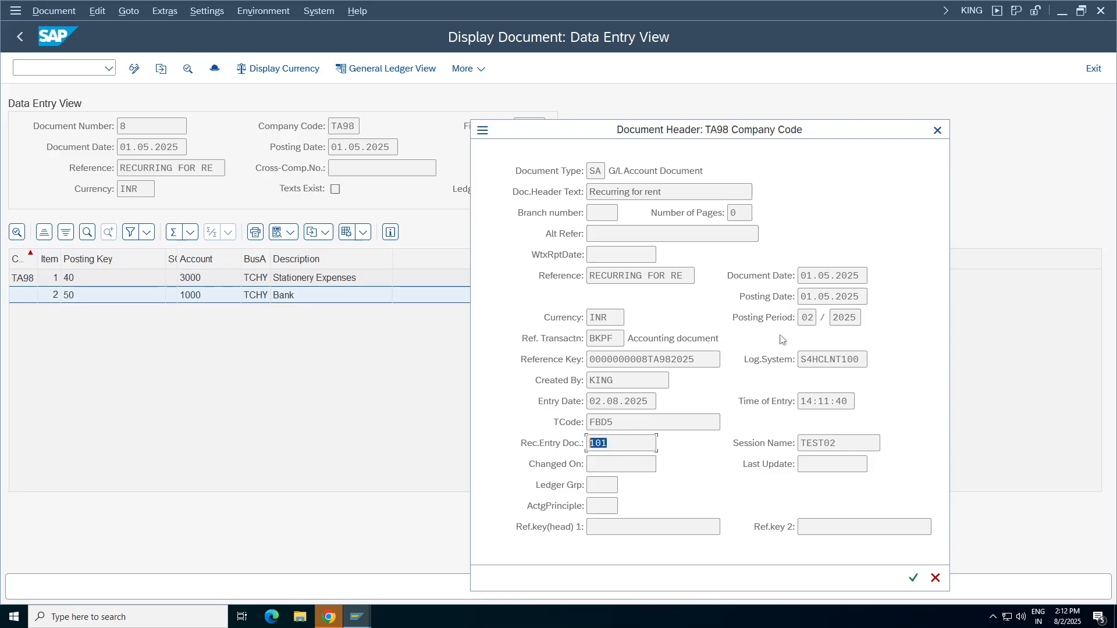
click(934, 136)
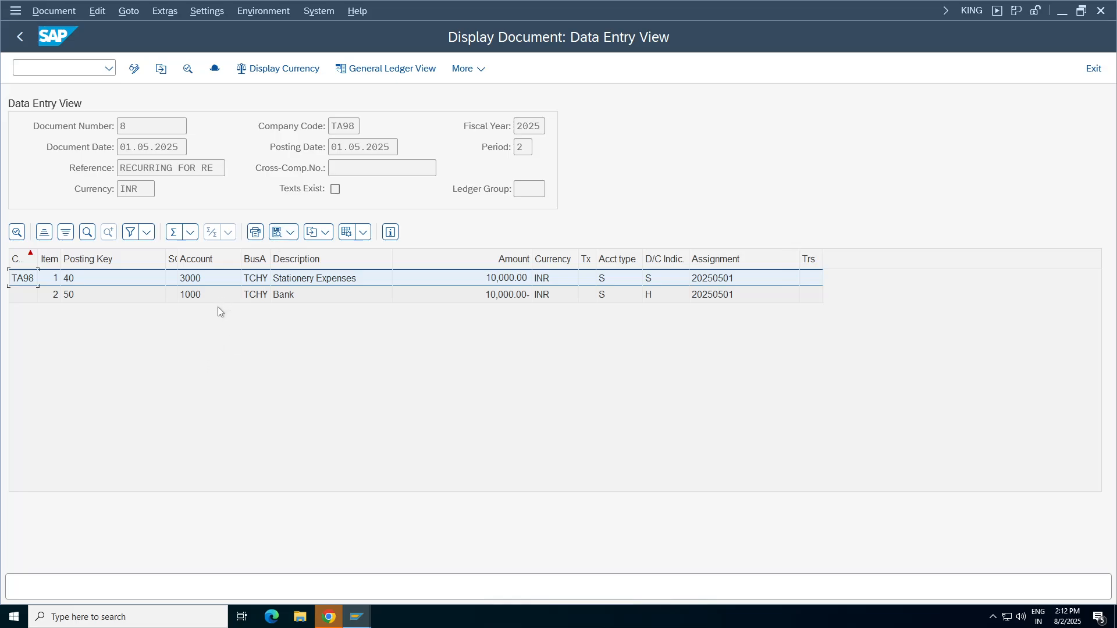
click(277, 297)
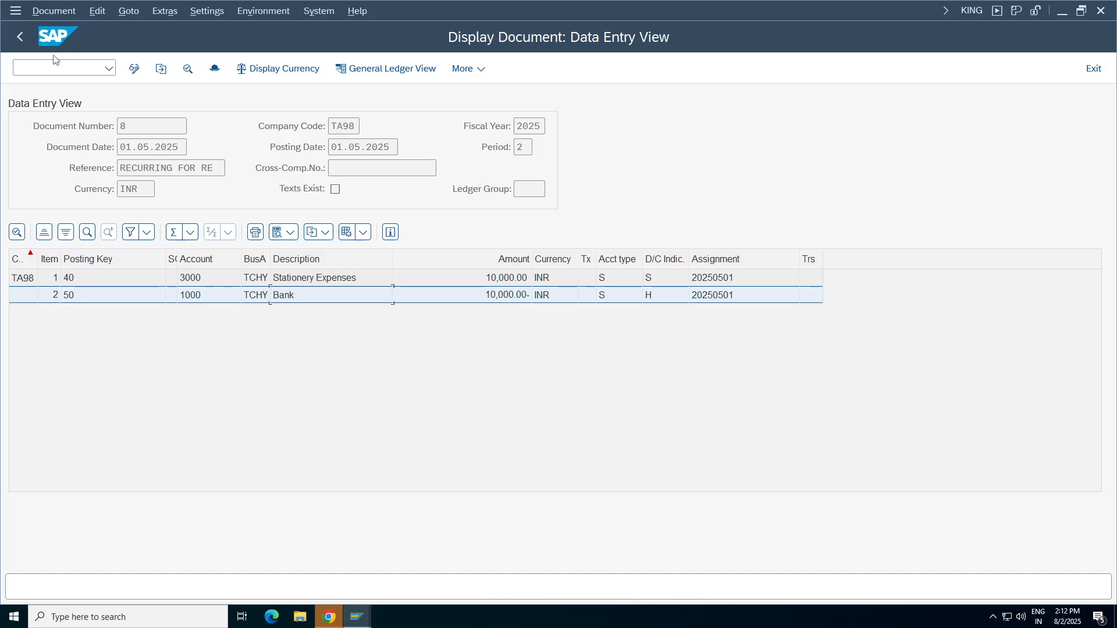
- Leave the document display and open recurring document 101 of company code TA98 with FBD3
click(19, 37)
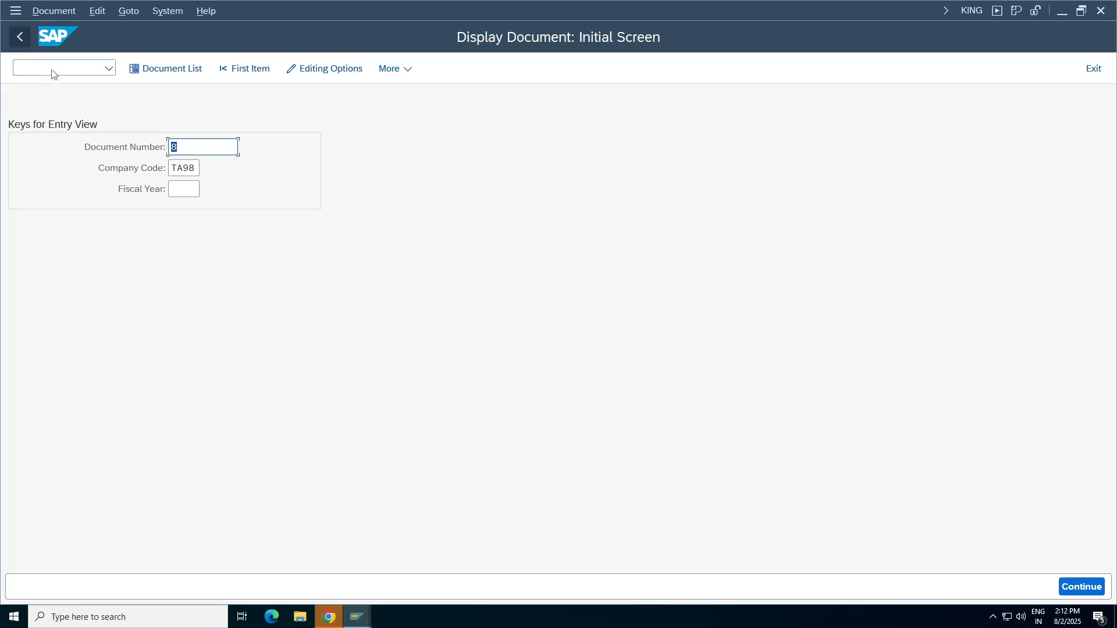
click(21, 38)
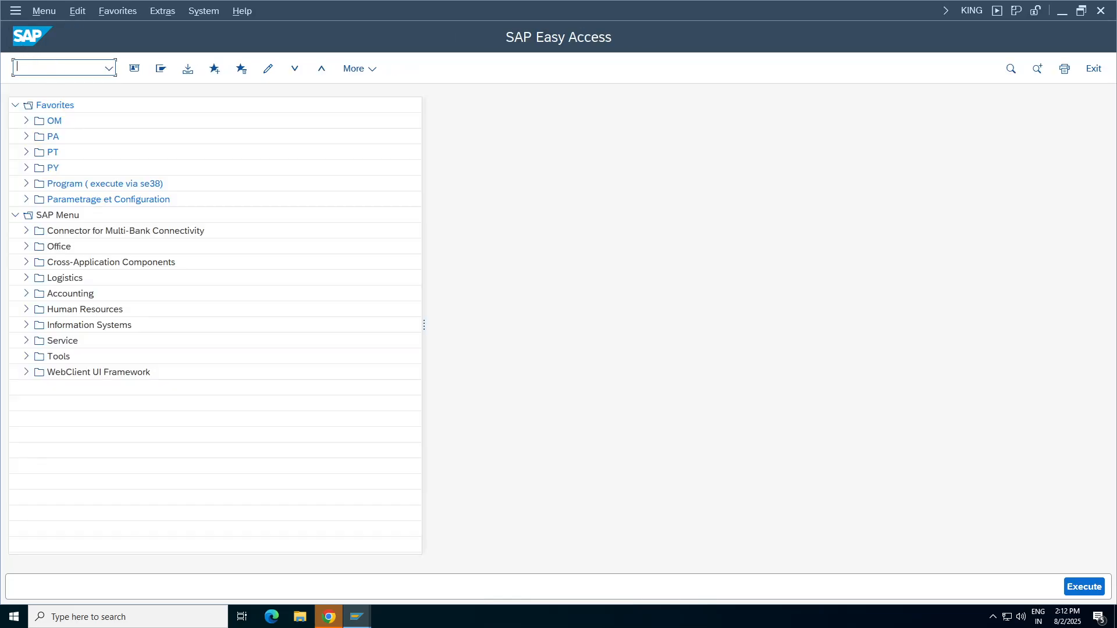
text(fbd3)
key(Return)
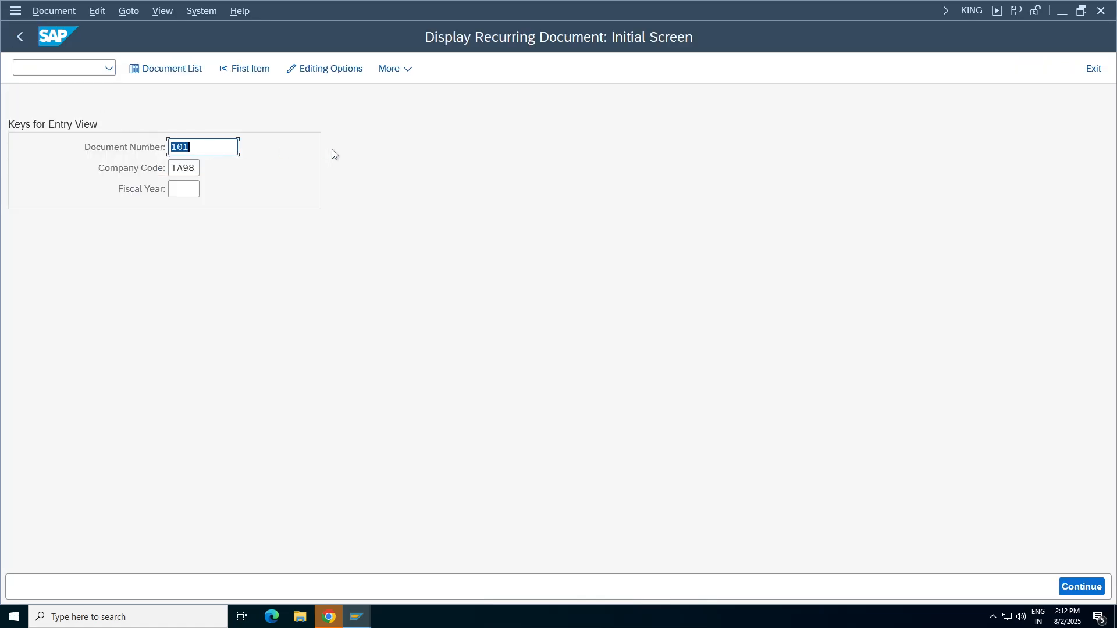
key(Return)
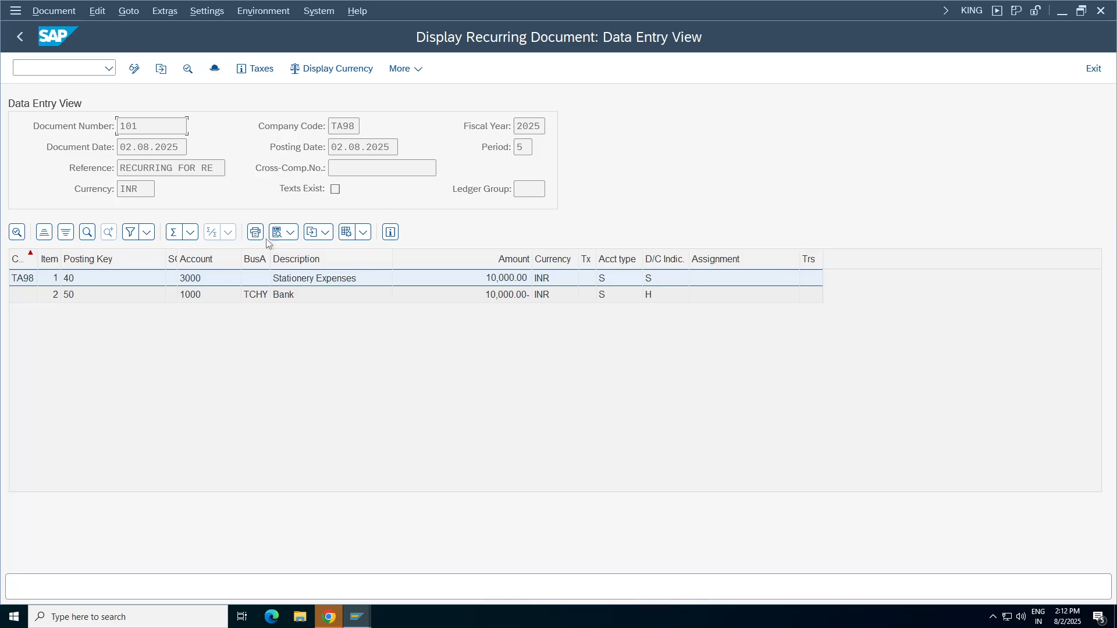
- Open the header of recurring document 101 and examine its document status text
click(214, 68)
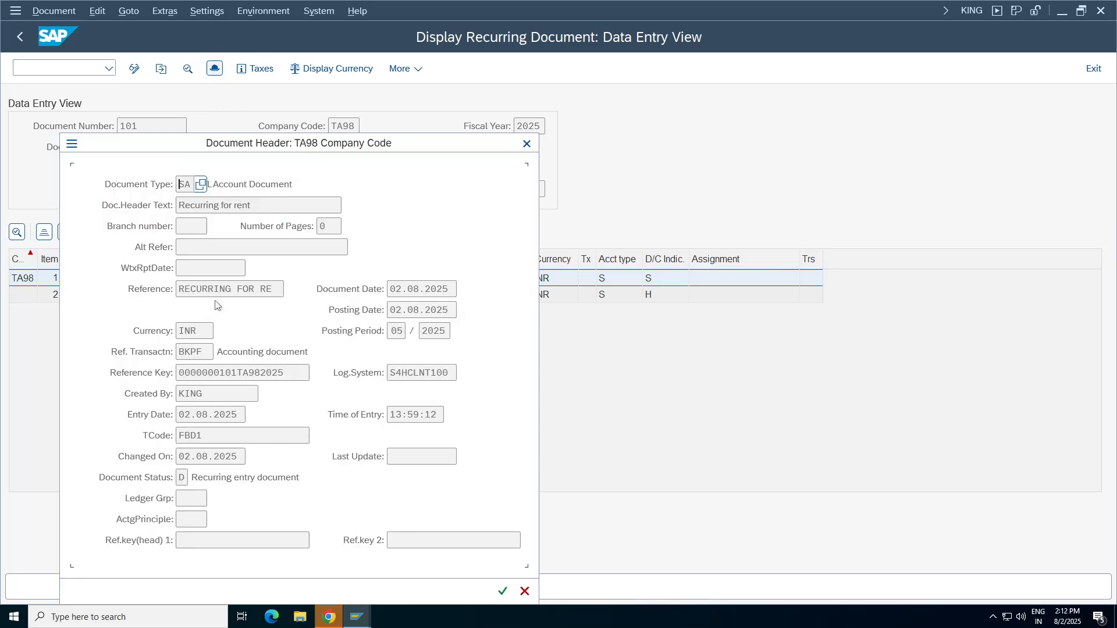
triple_click(192, 477)
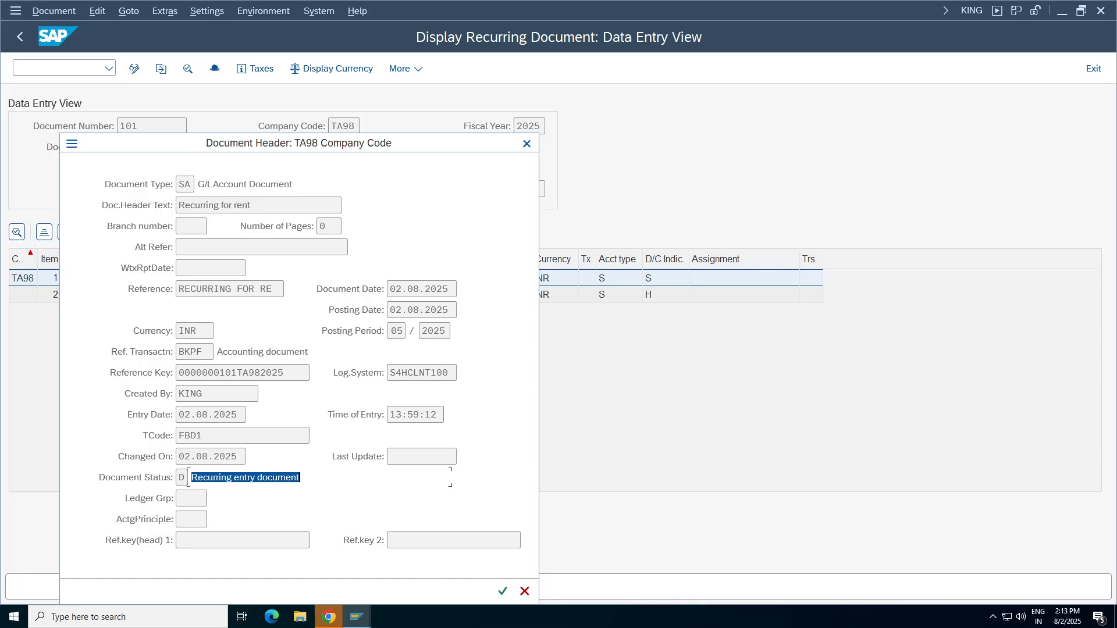
drag(265, 143, 574, 105)
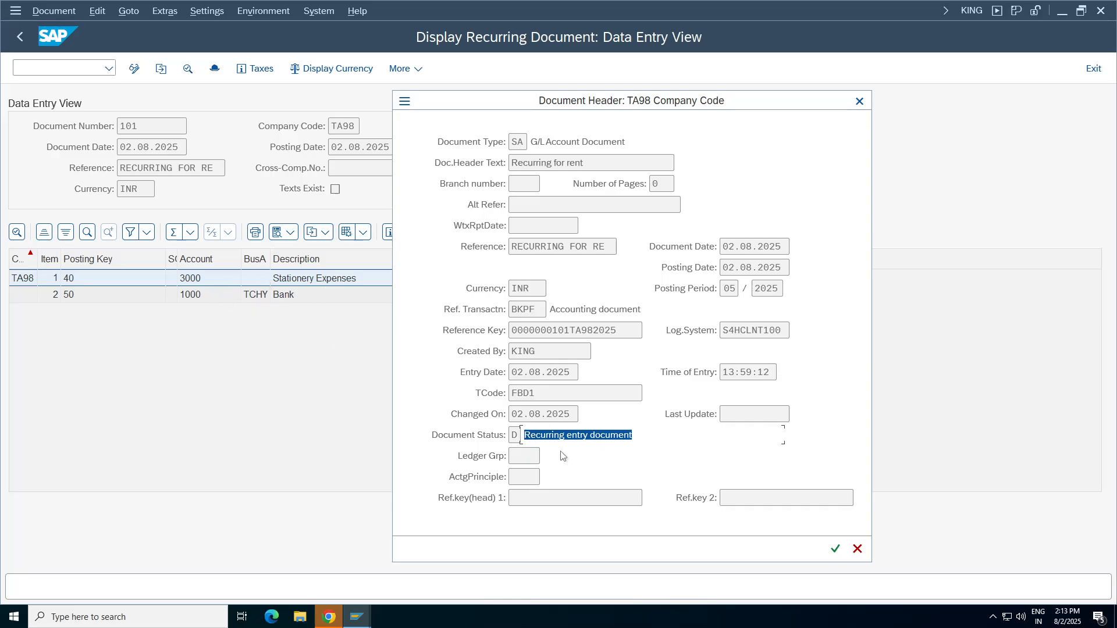
click(549, 435)
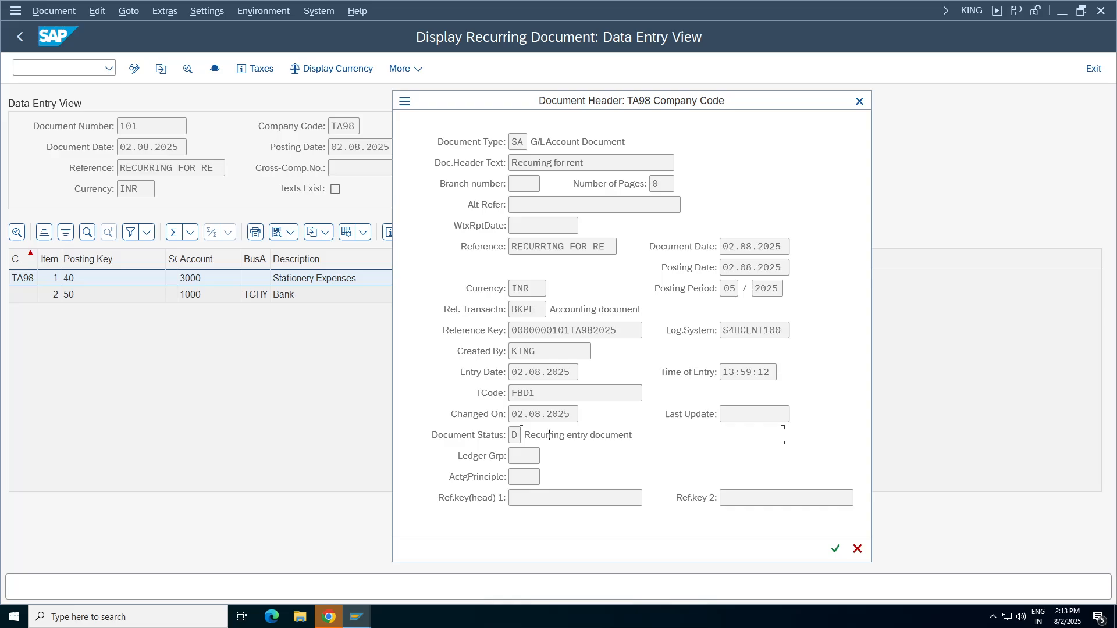
key(shift+End)
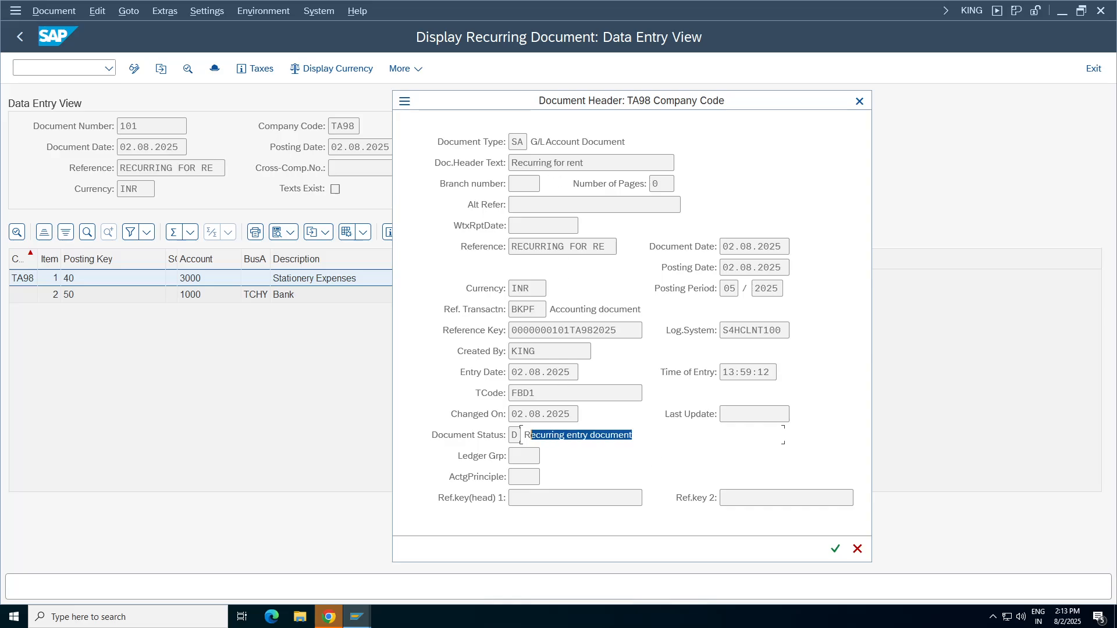
key(ctrl+a)
drag(634, 436, 525, 437)
click(591, 435)
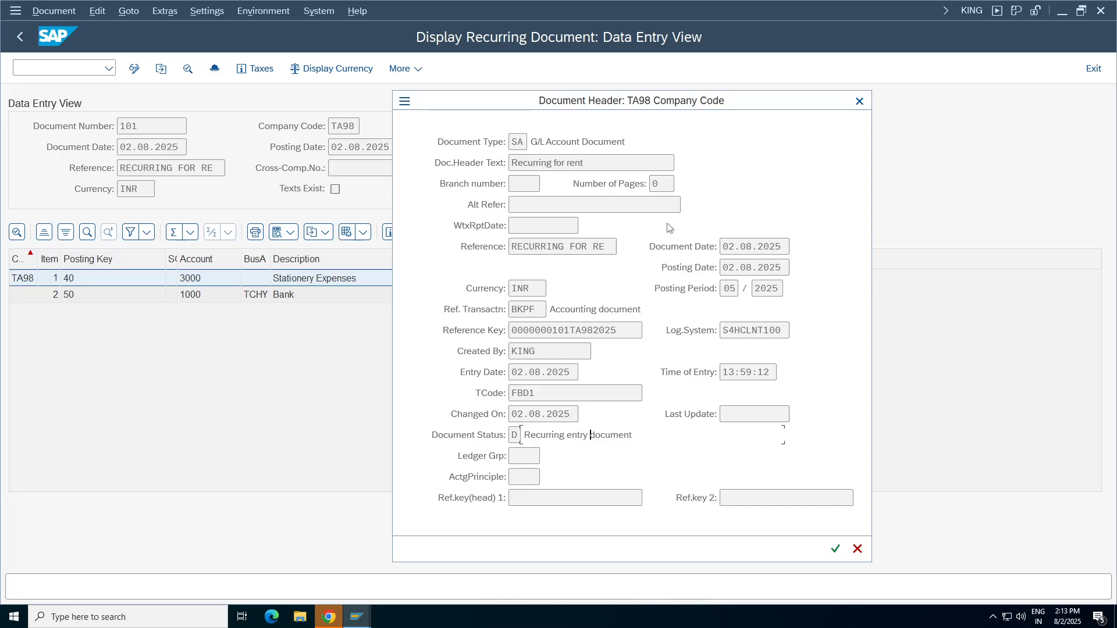
drag(637, 435, 496, 441)
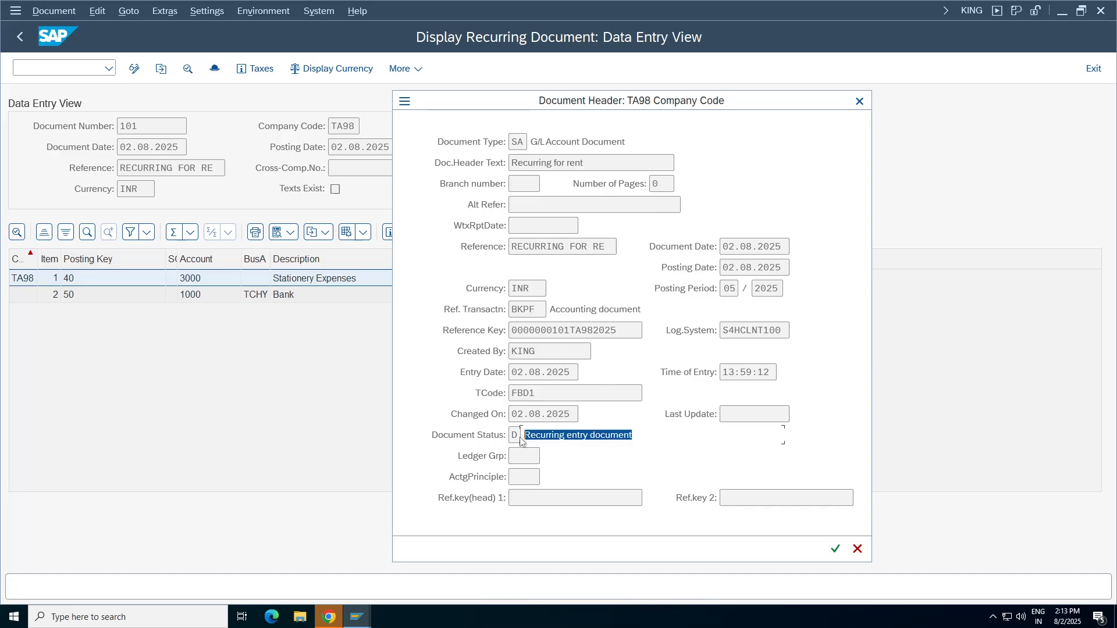
- Examine the document status code and its text in recurring document 101's header, and close the header
click(518, 436)
drag(633, 436, 449, 440)
click(555, 435)
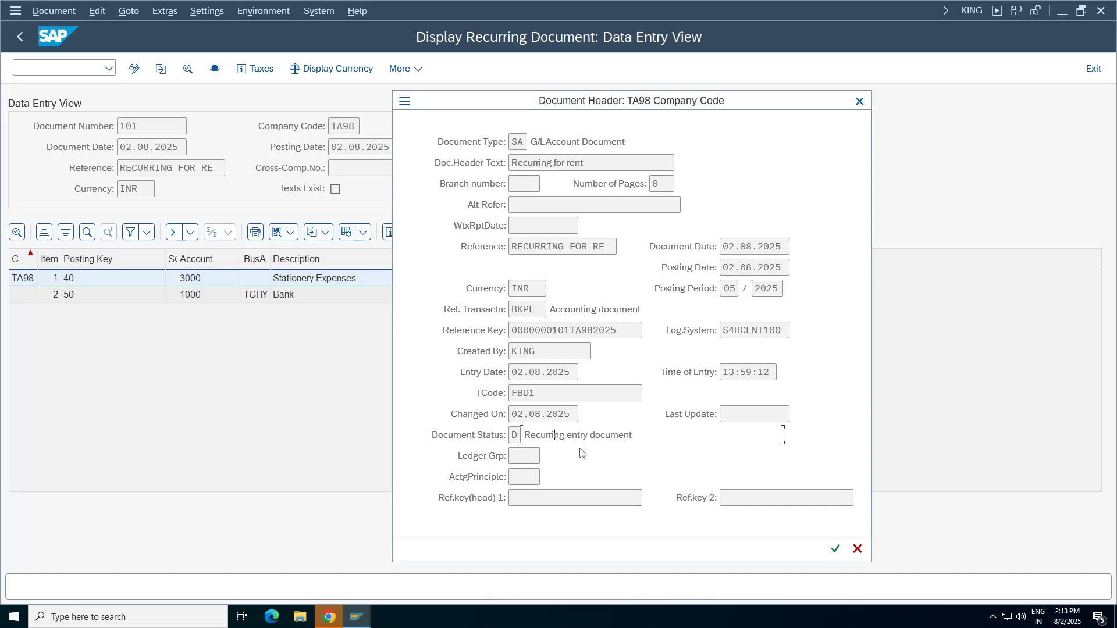
click(859, 102)
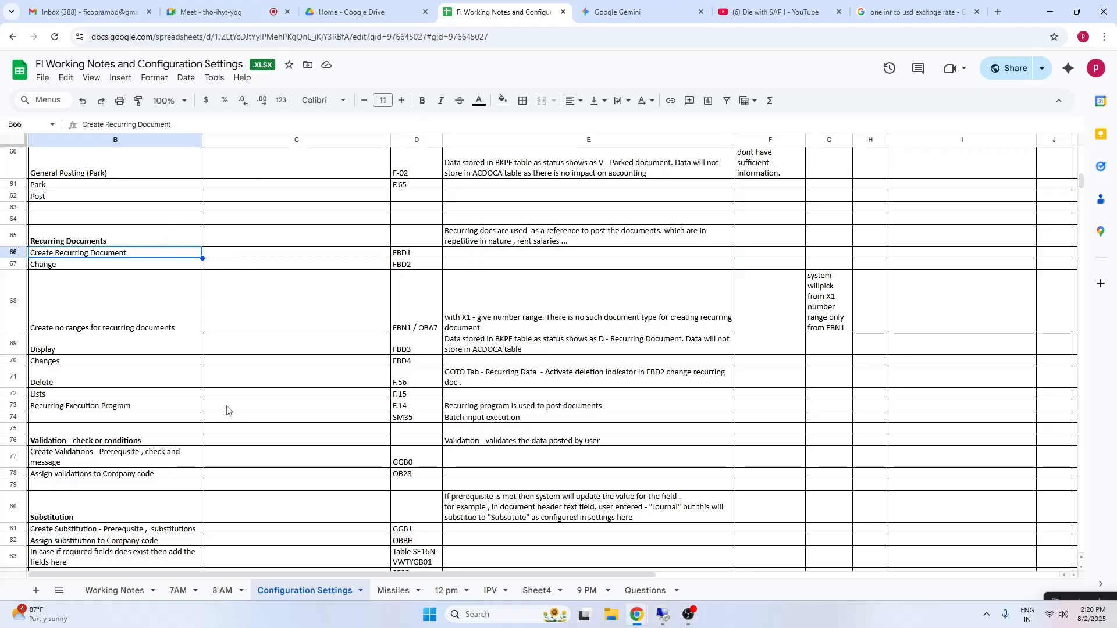
- Review the Recurring Documents section and its Delete entry F.56 in the Google Sheets configuration notes, and return to SAP
click(165, 405)
drag(57, 235, 828, 417)
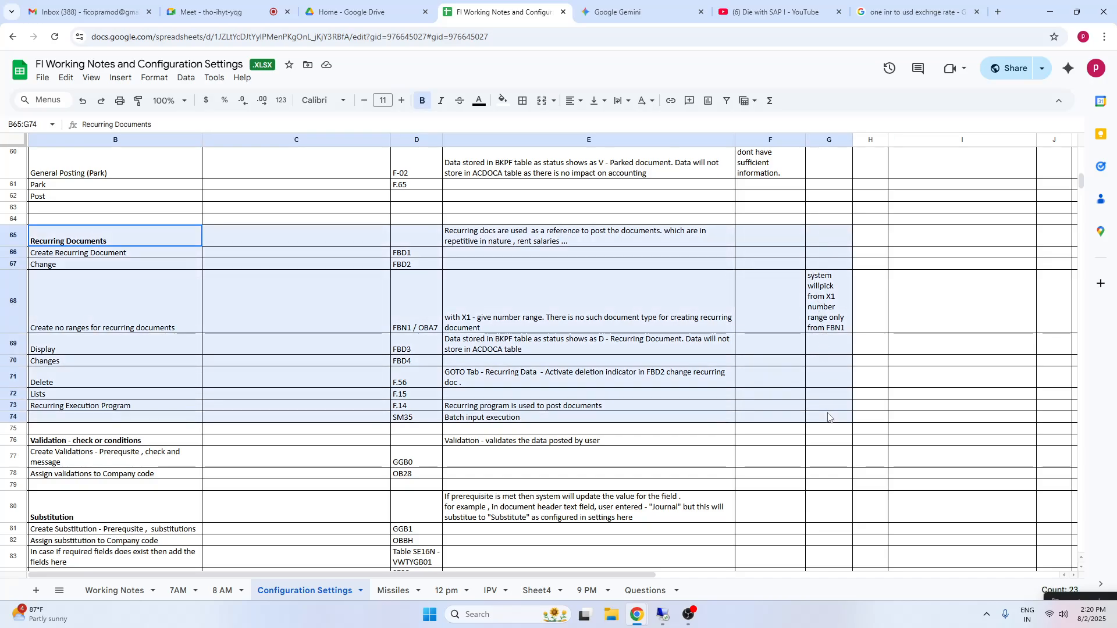
click(74, 419)
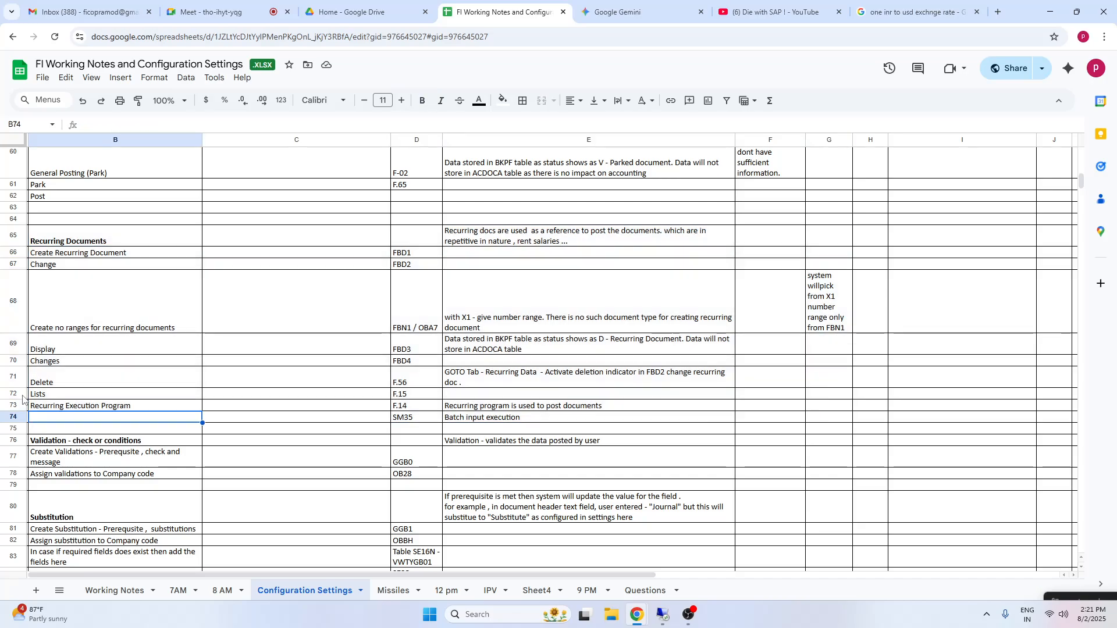
drag(51, 380, 590, 387)
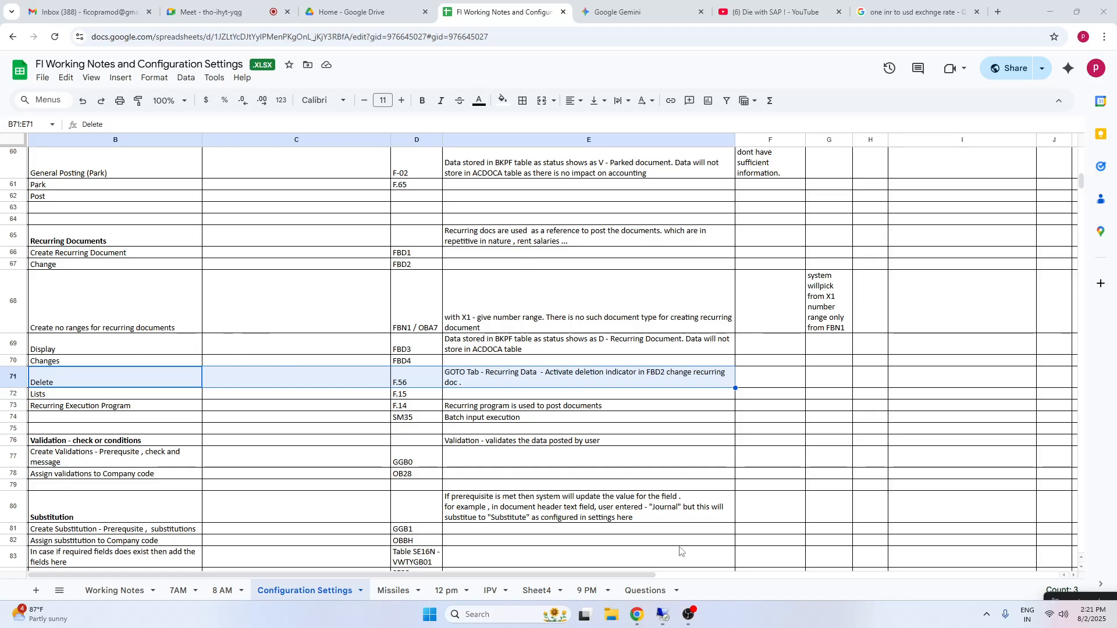
click(663, 621)
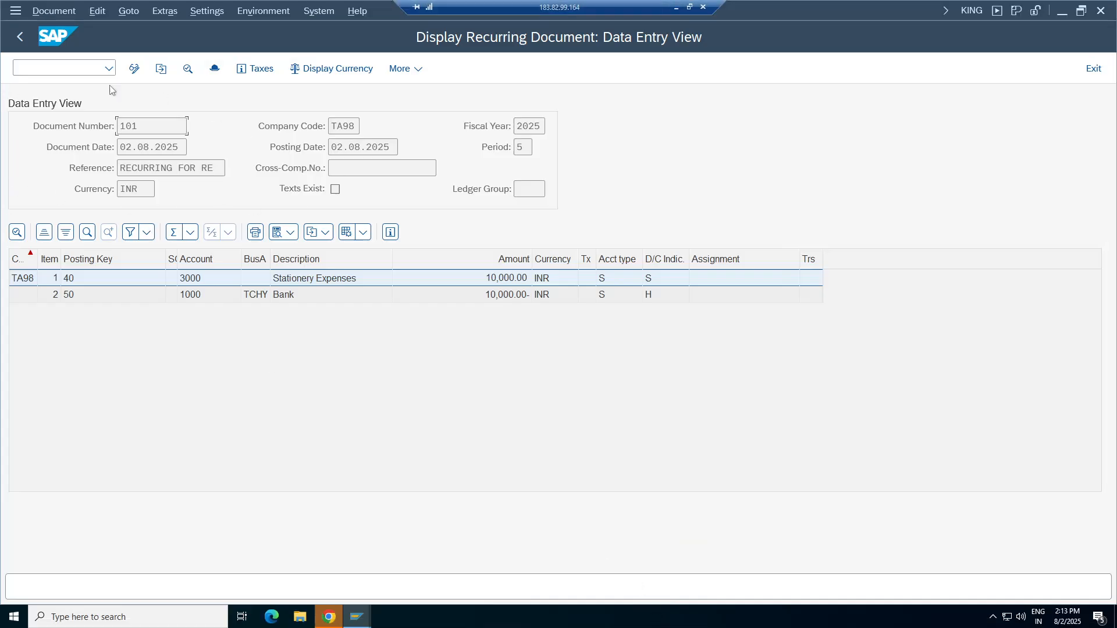
- Leave the recurring document display and open transaction F.56 from the General Ledger's recurring reference documents
click(19, 39)
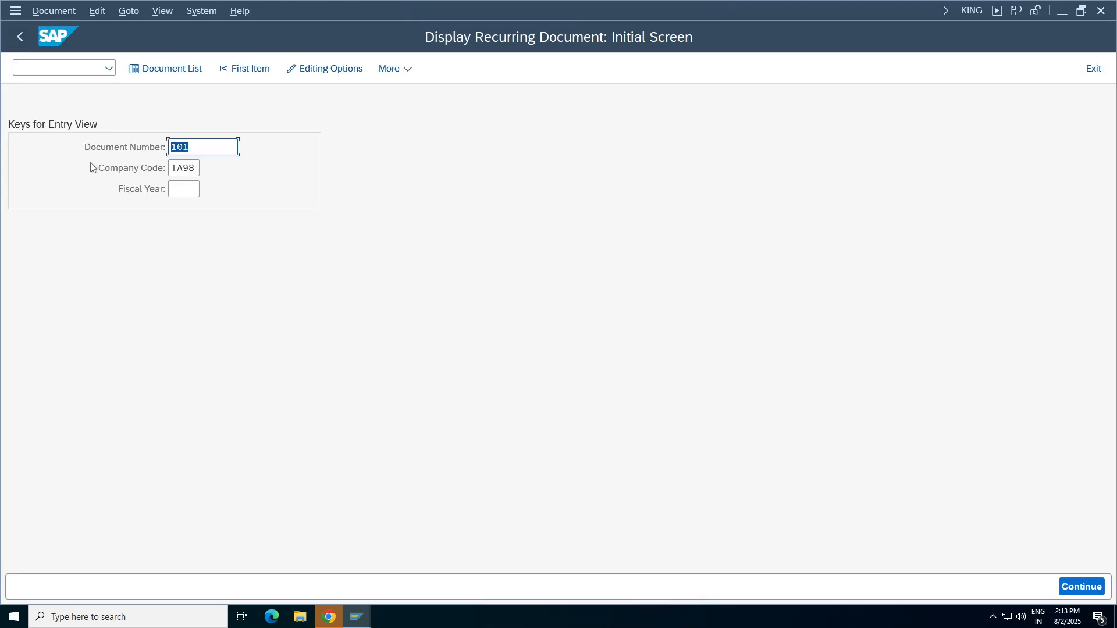
click(19, 41)
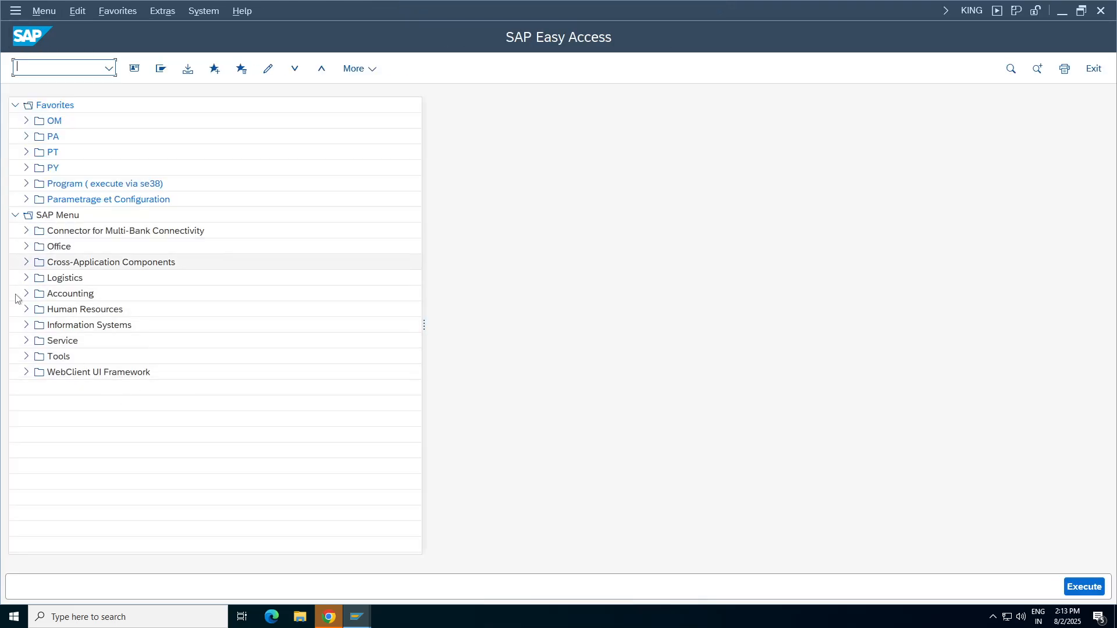
click(24, 295)
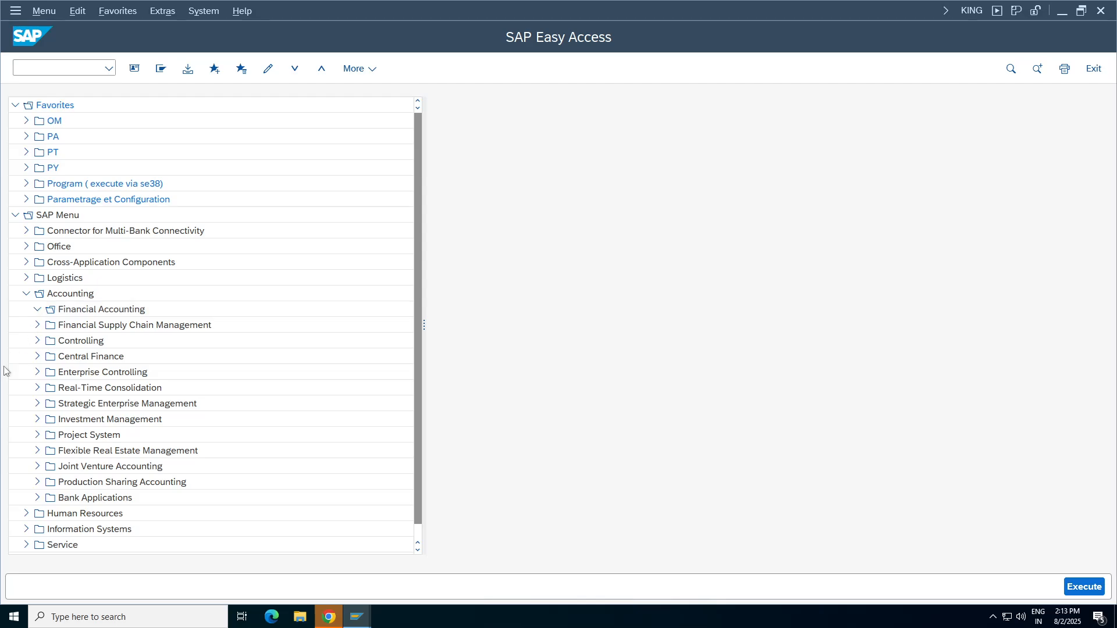
click(37, 309)
click(49, 324)
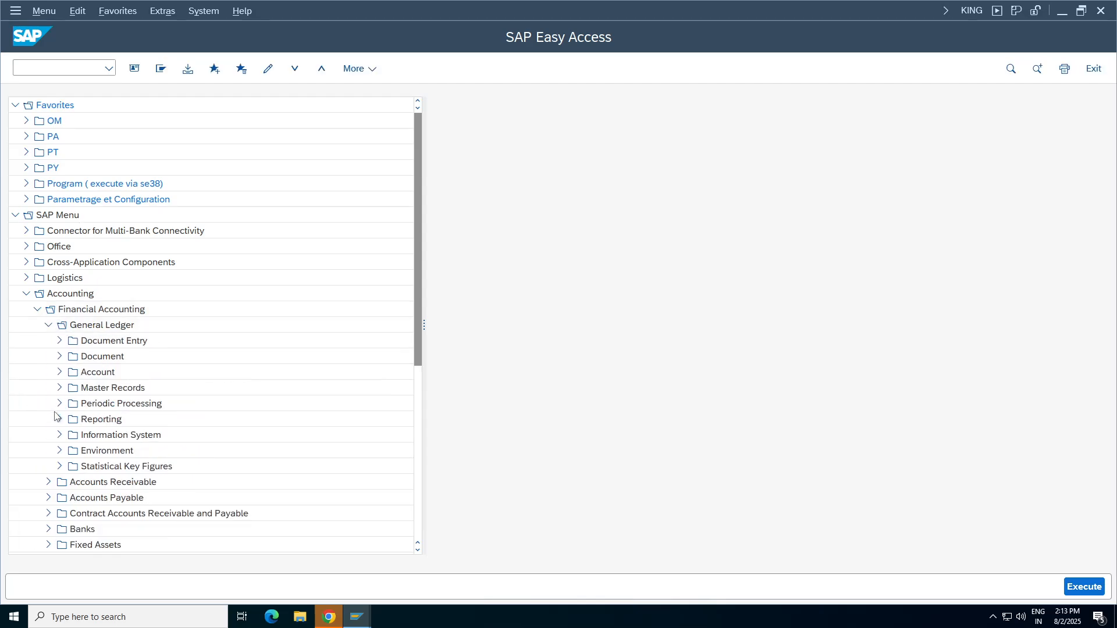
click(60, 355)
double_click(138, 481)
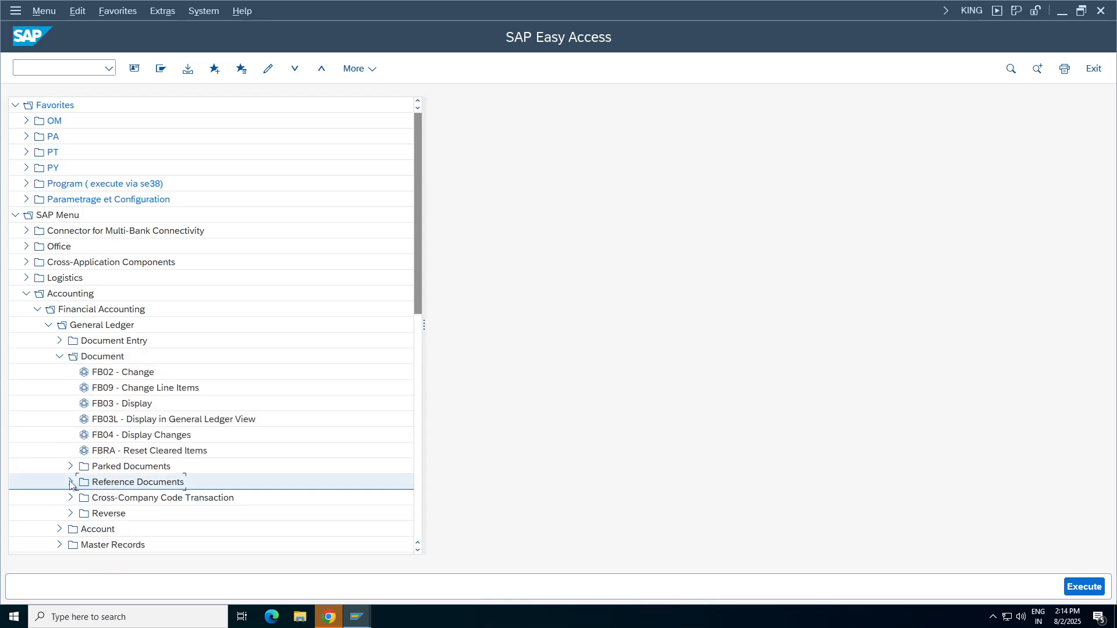
click(82, 497)
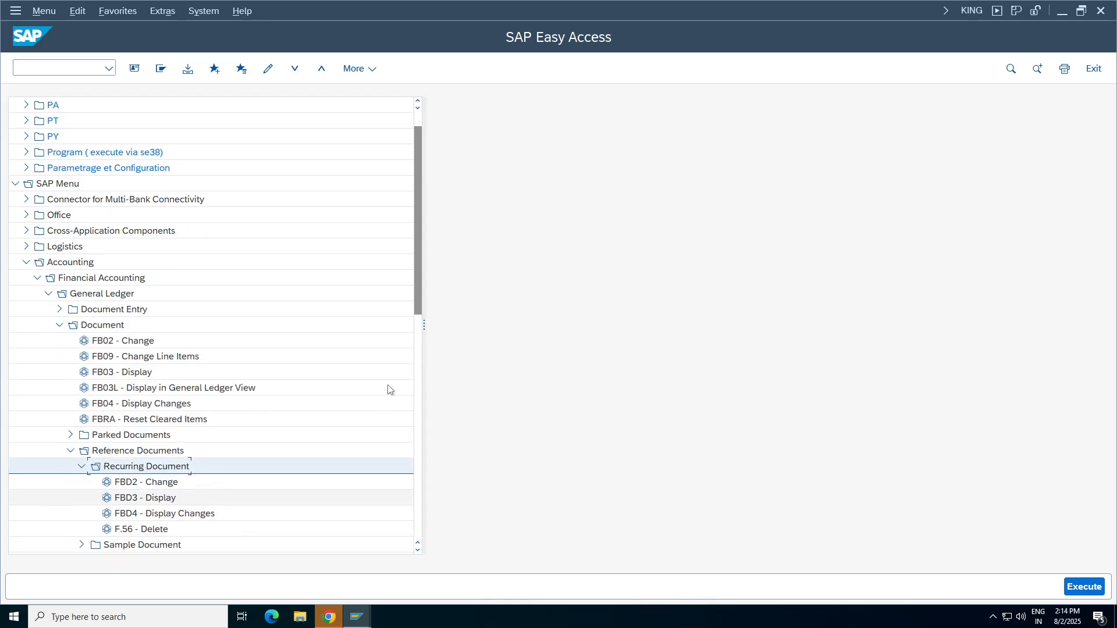
drag(417, 293, 416, 349)
click(134, 404)
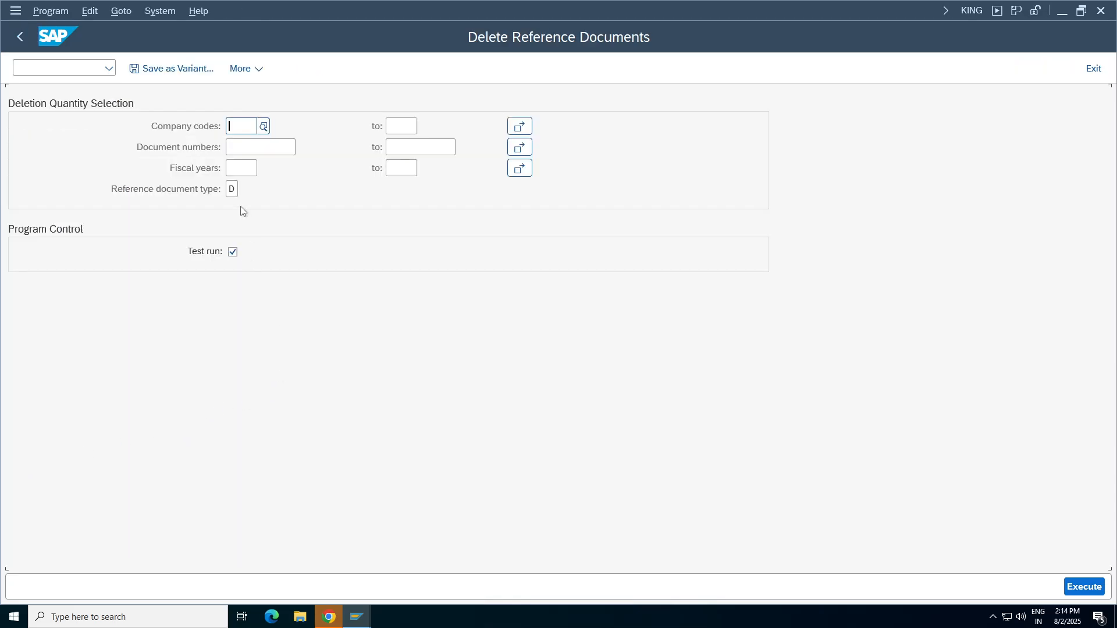
- Set the deletion selection to company code TA98, document number 101, fiscal year 2025 and reference document type D (Recurring documents)
click(256, 126)
click(258, 126)
text(ta)
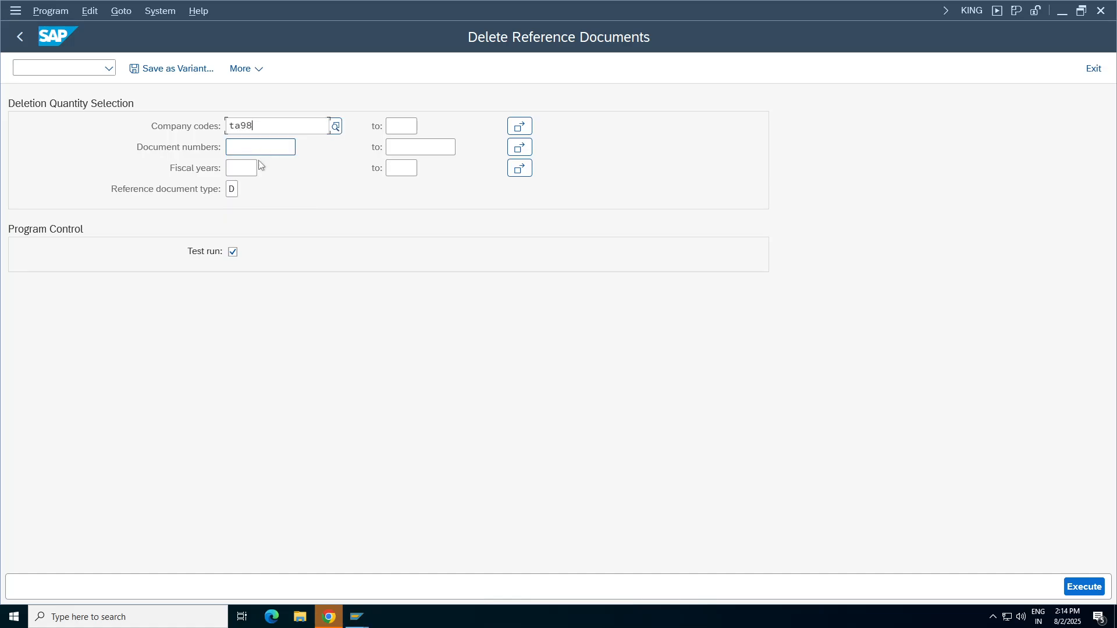
text(98)
key(Tab)
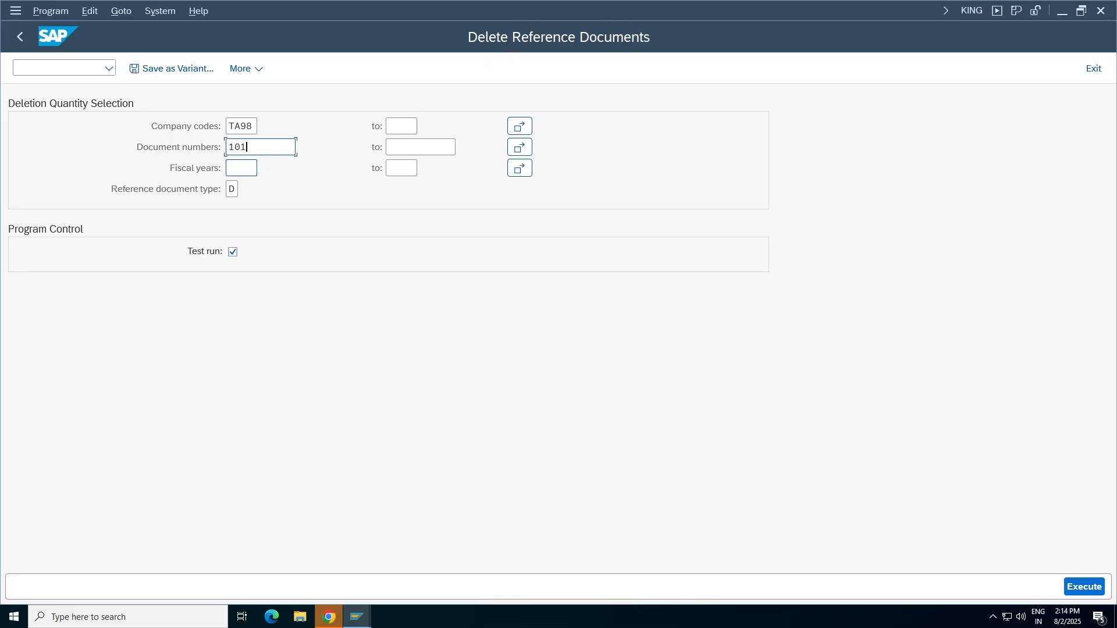
click(242, 168)
click(264, 189)
click(236, 187)
key(F4)
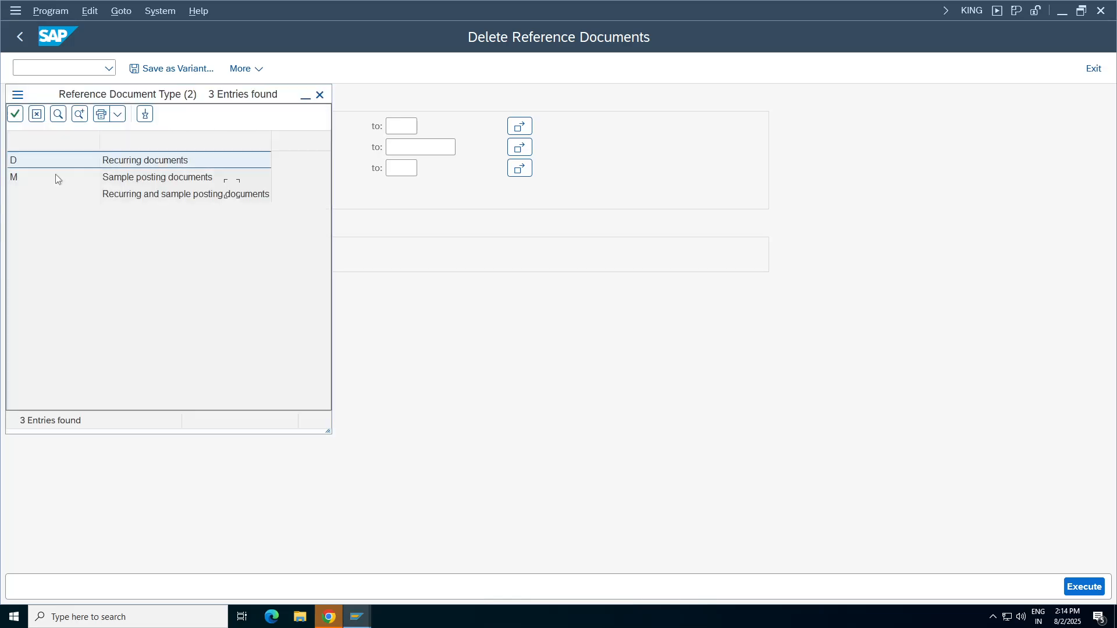
double_click(128, 162)
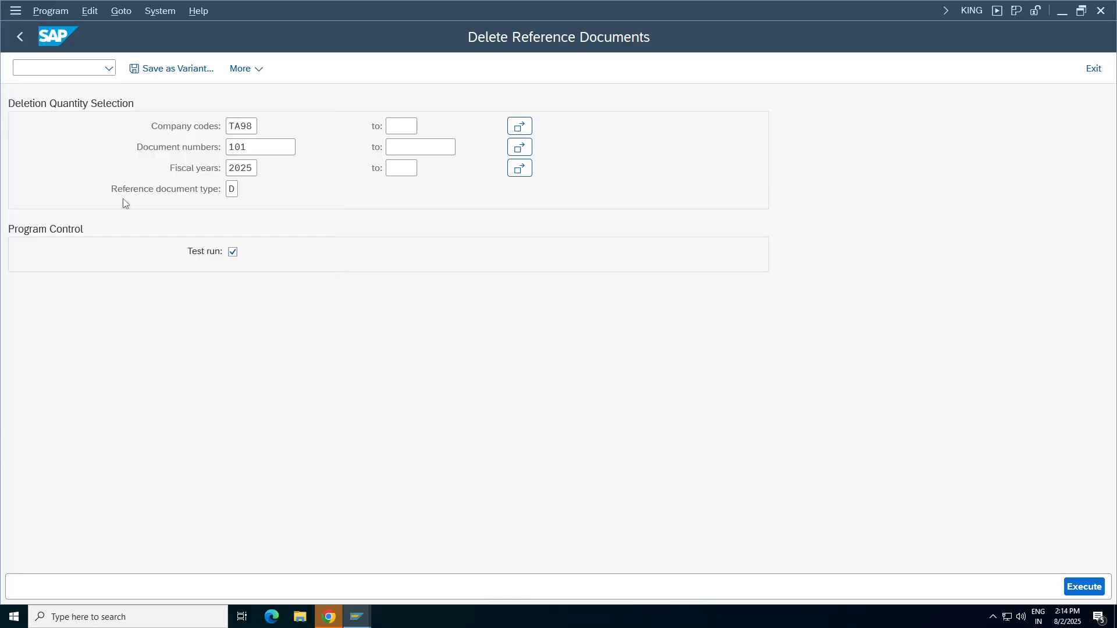
- Execute the deletion of recurring document 101 as a test run, check the resulting list and leave F.56
double_click(232, 189)
click(1082, 587)
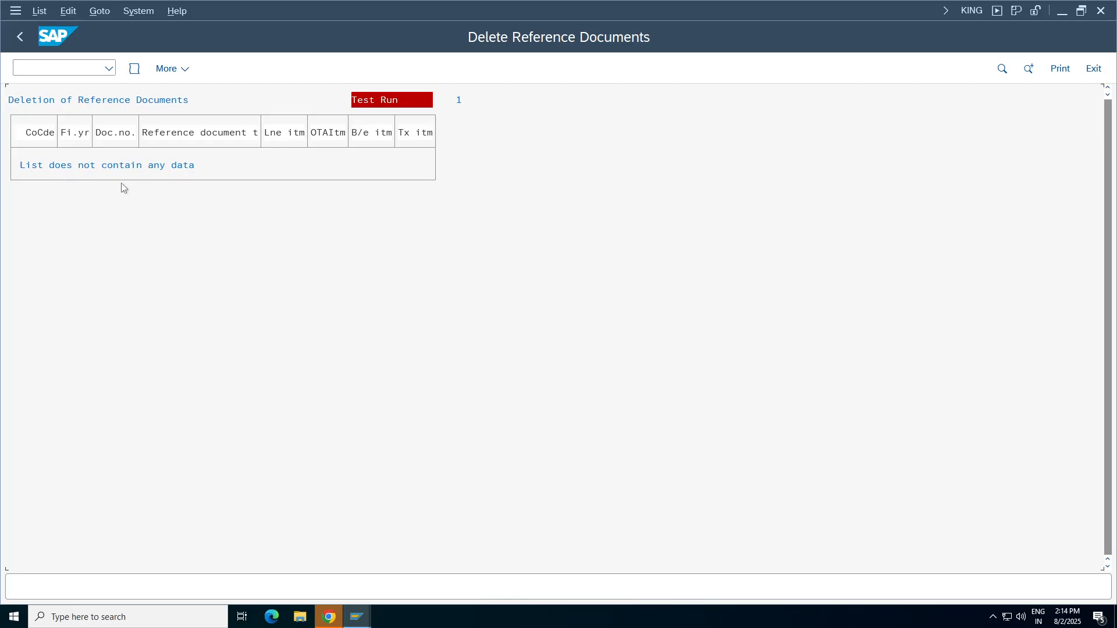
click(20, 38)
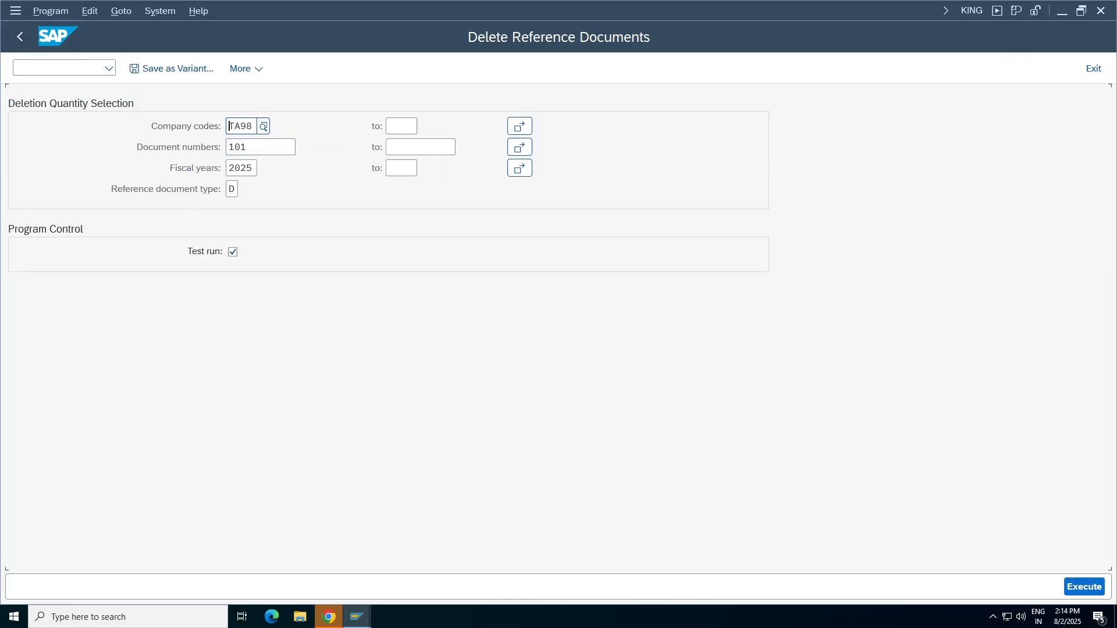
click(20, 36)
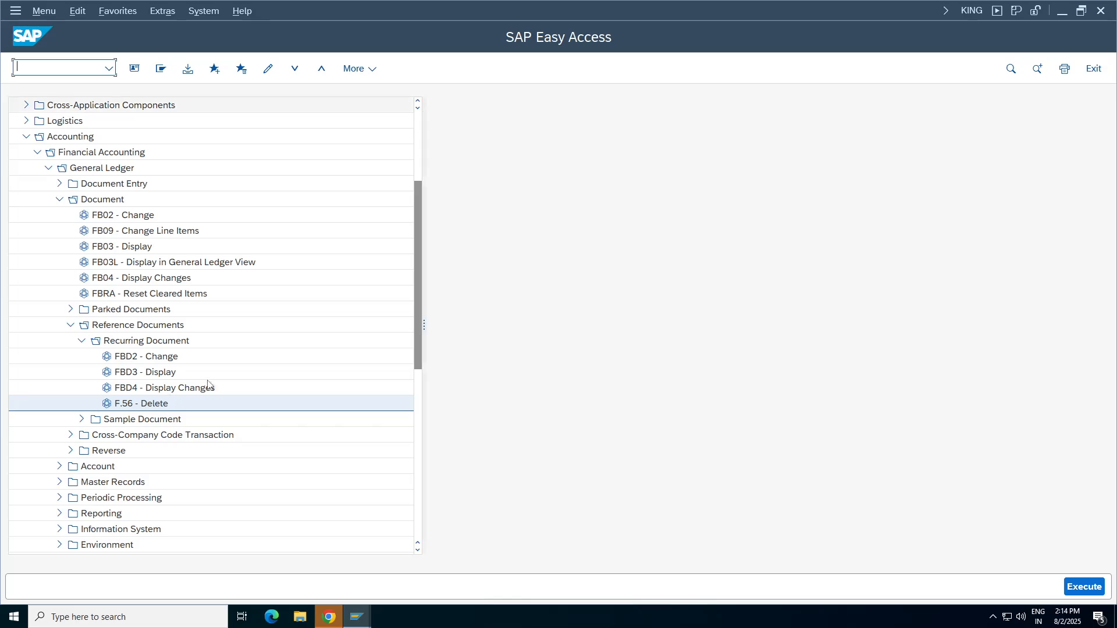
- Open recurring document 101 of company code TA98 for change with FBD2 and display its recurring entry data
double_click(114, 357)
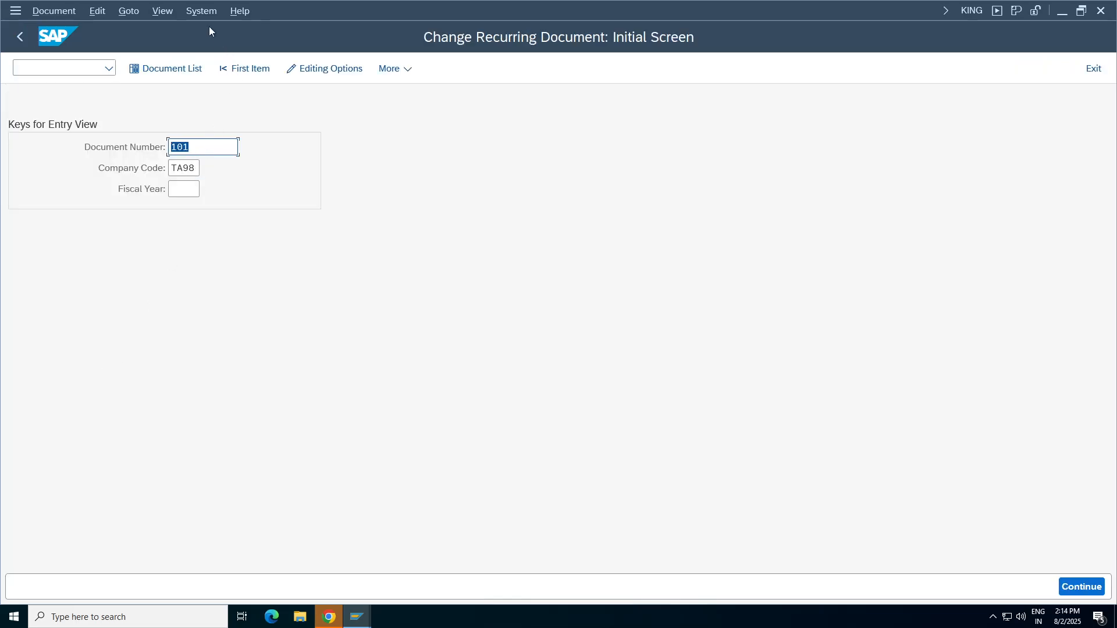
click(129, 11)
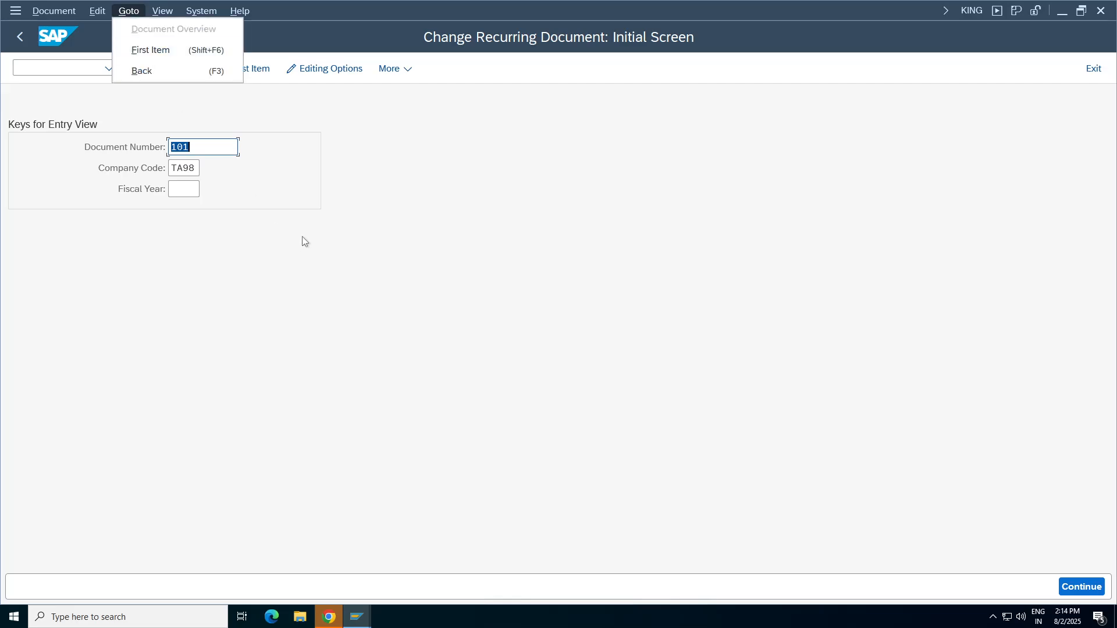
click(303, 237)
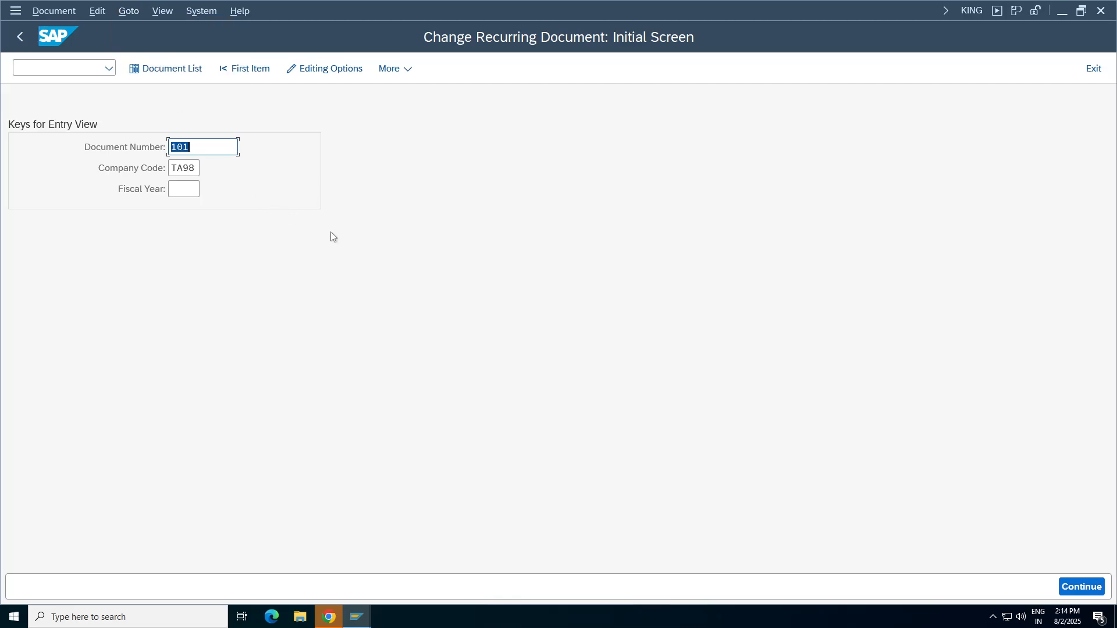
key(Return)
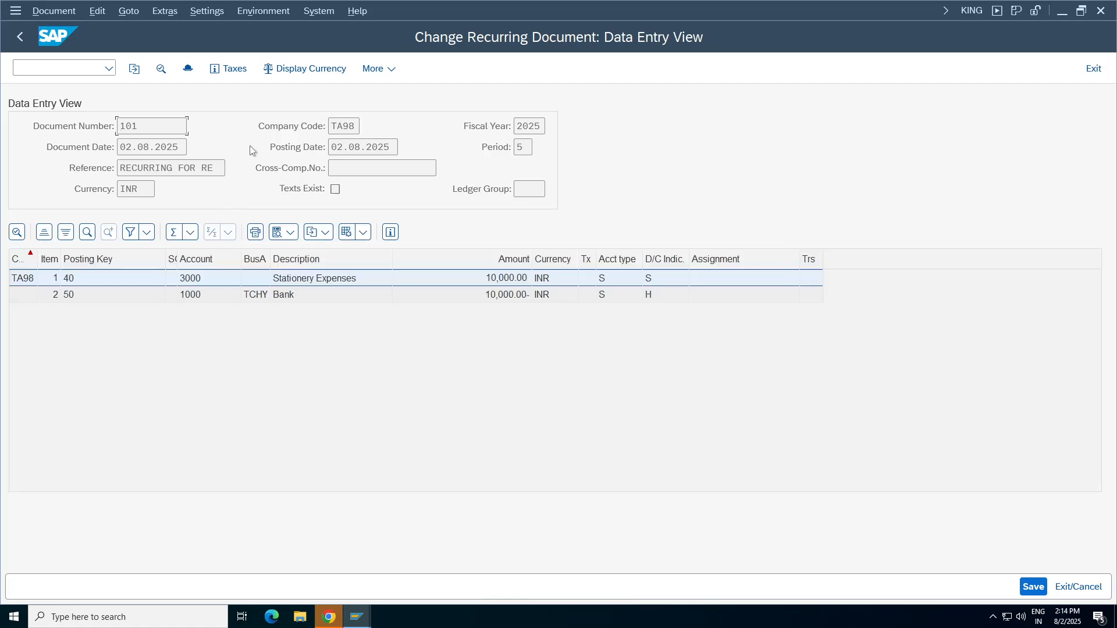
click(131, 11)
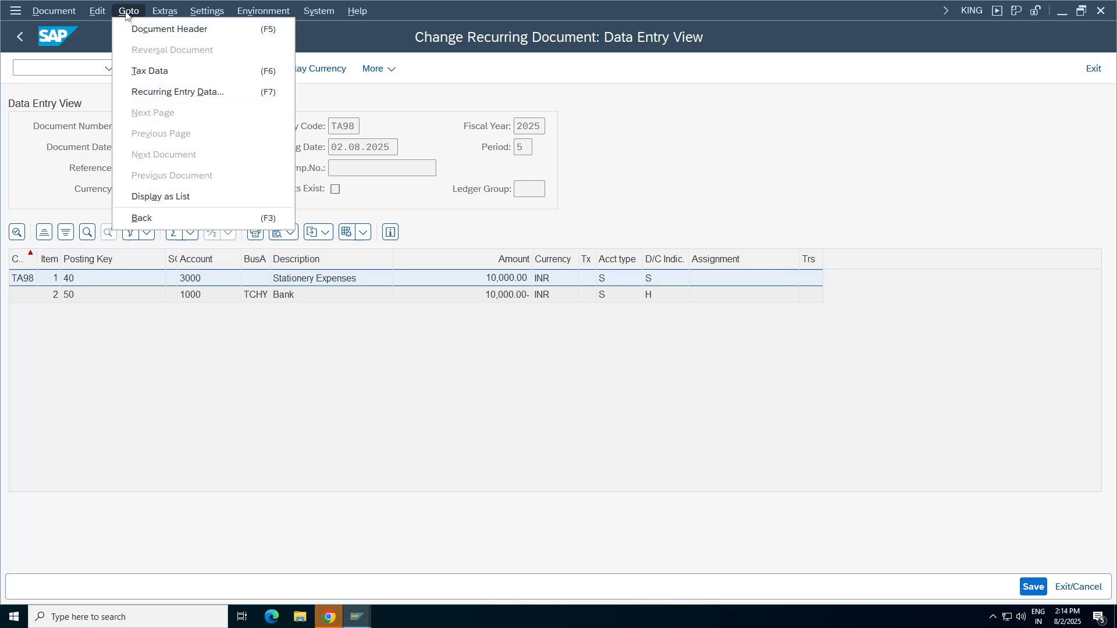
click(192, 93)
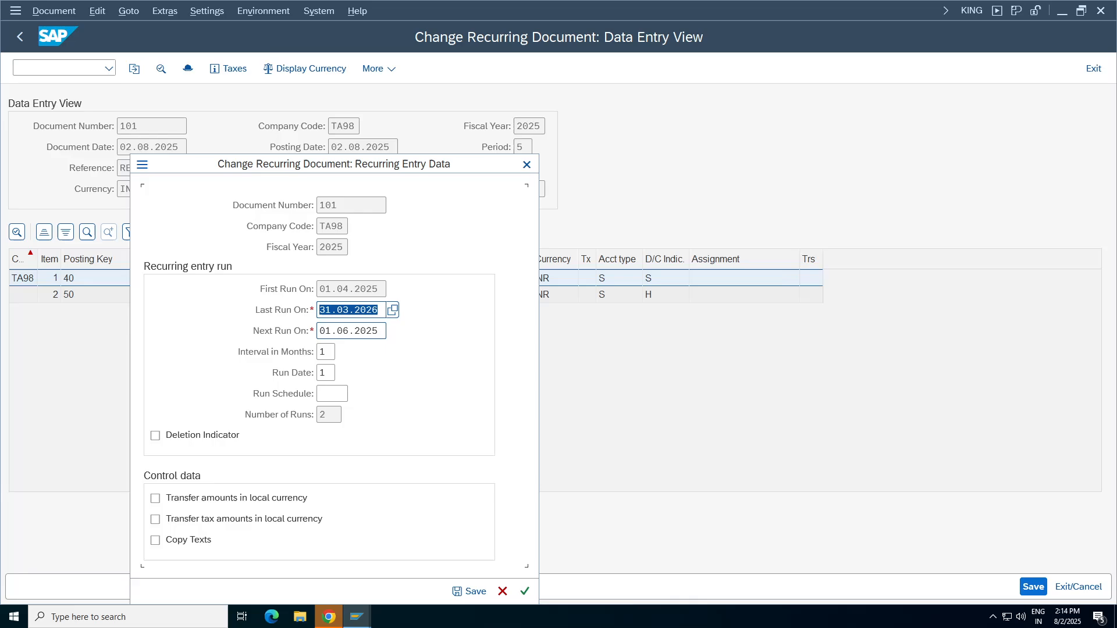
- Review document 101's fiscal year, first, last and next run dates, interval in months and run date in the recurring entry data
drag(293, 158, 357, 55)
double_click(393, 101)
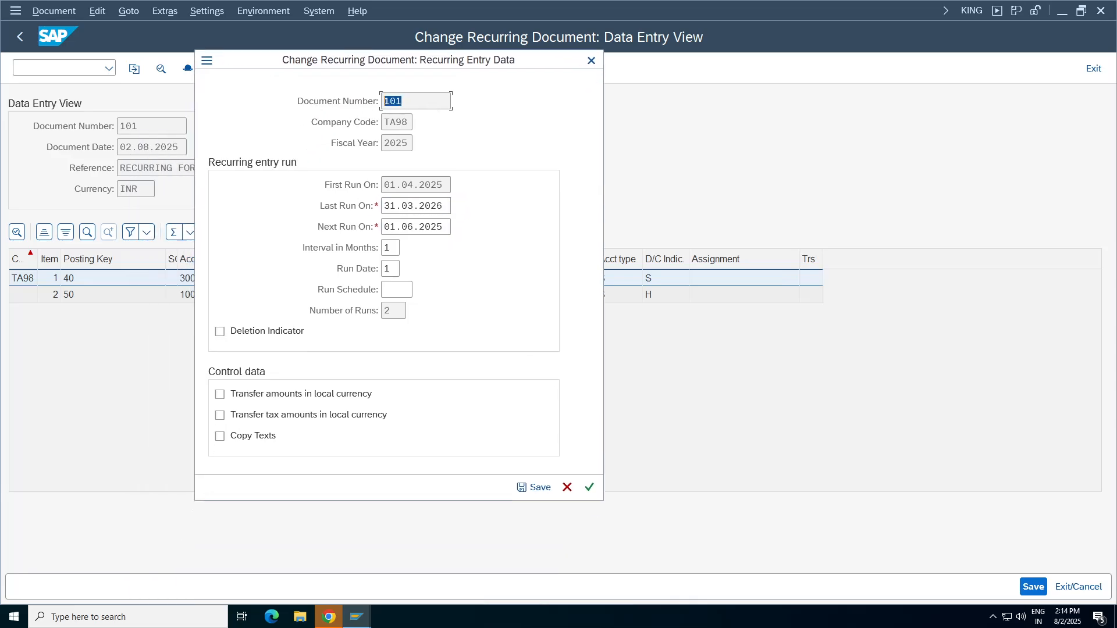
click(408, 143)
drag(446, 185, 383, 184)
key(Tab)
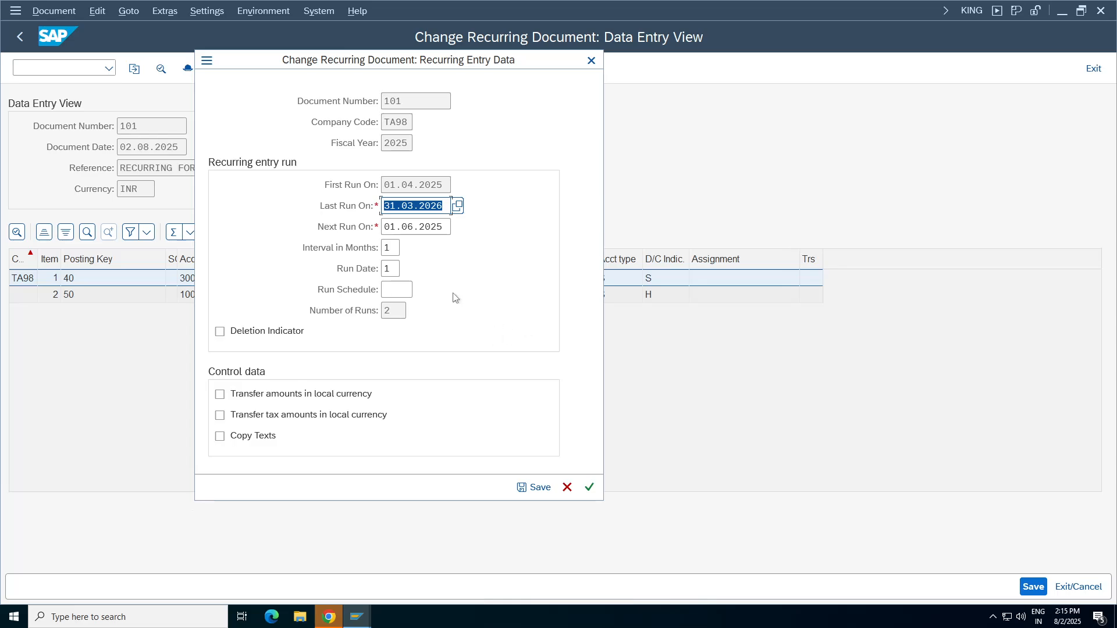
drag(444, 227, 395, 228)
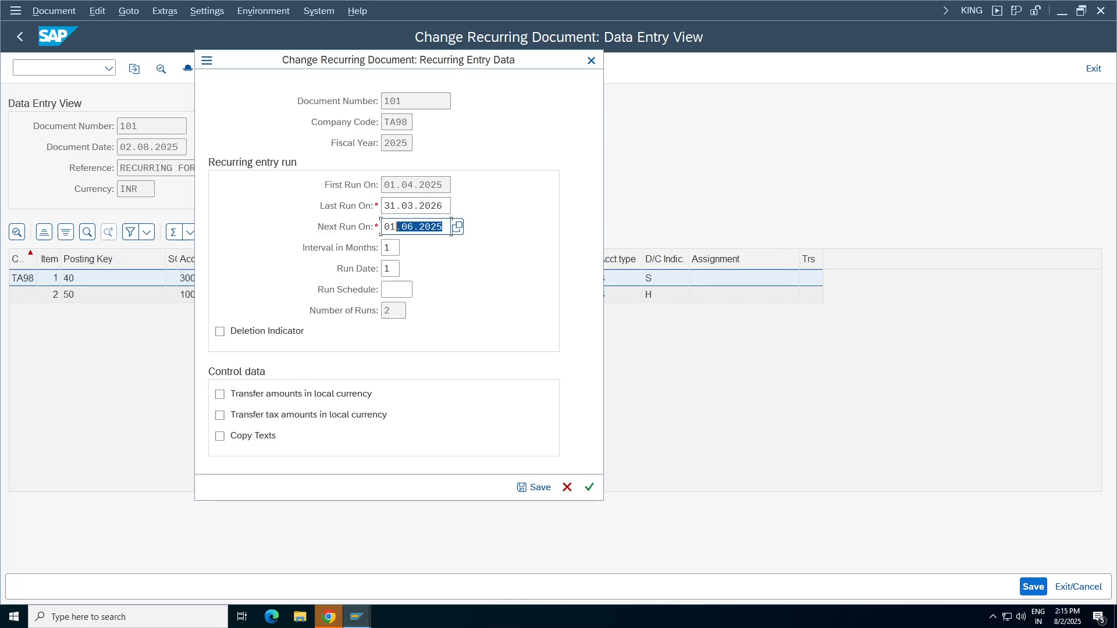
click(431, 227)
click(392, 249)
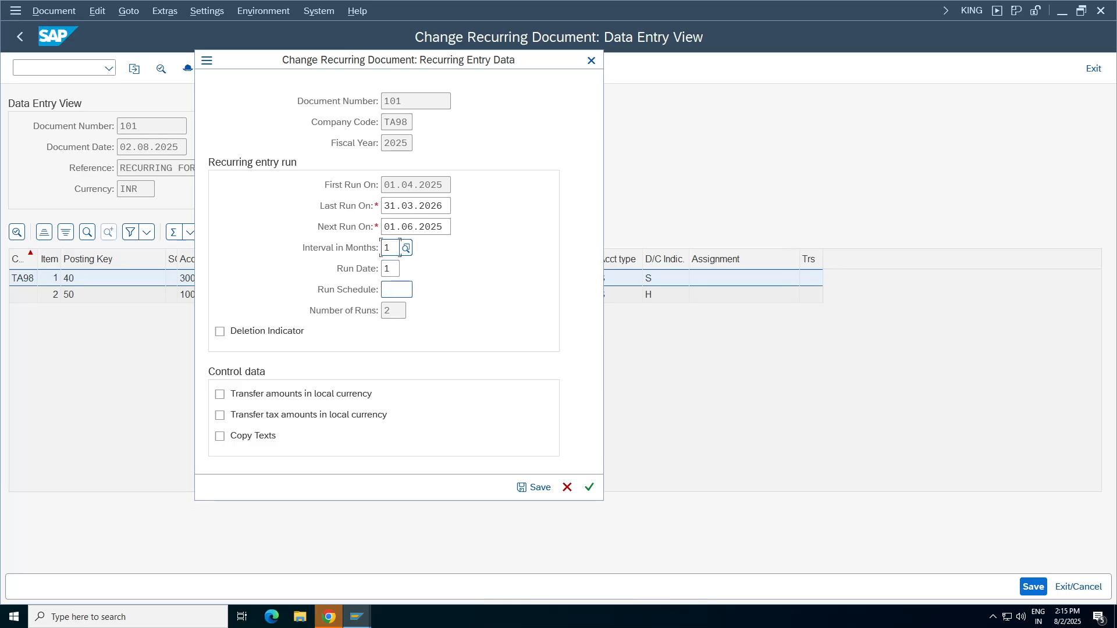
key(Tab)
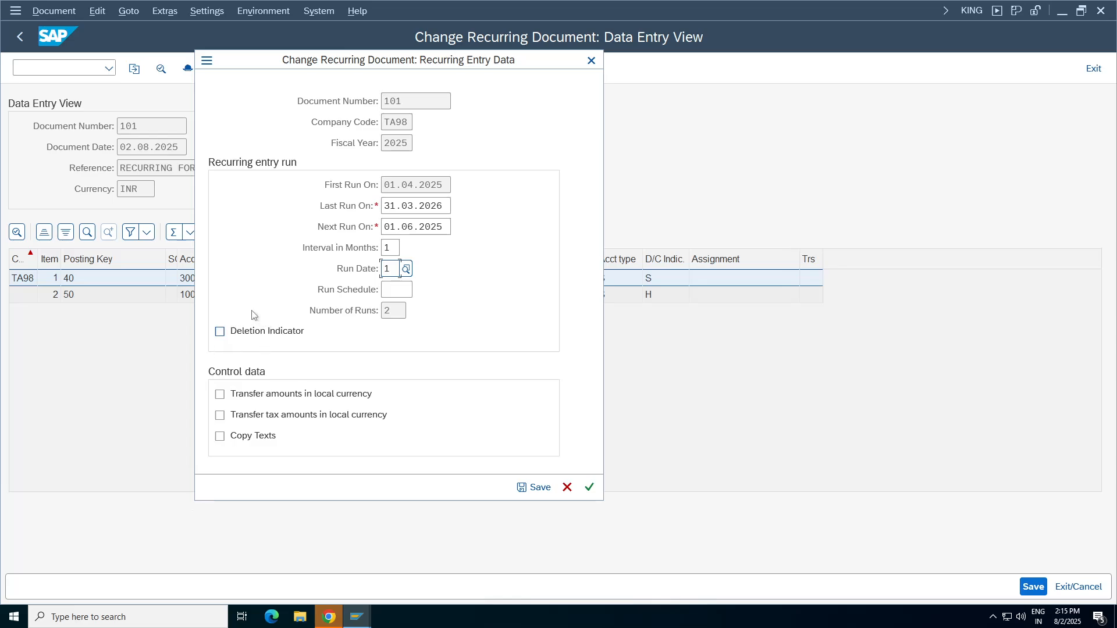
- Activate the deletion indicator for recurring document 101, save the change and leave FBD2
click(220, 331)
click(534, 487)
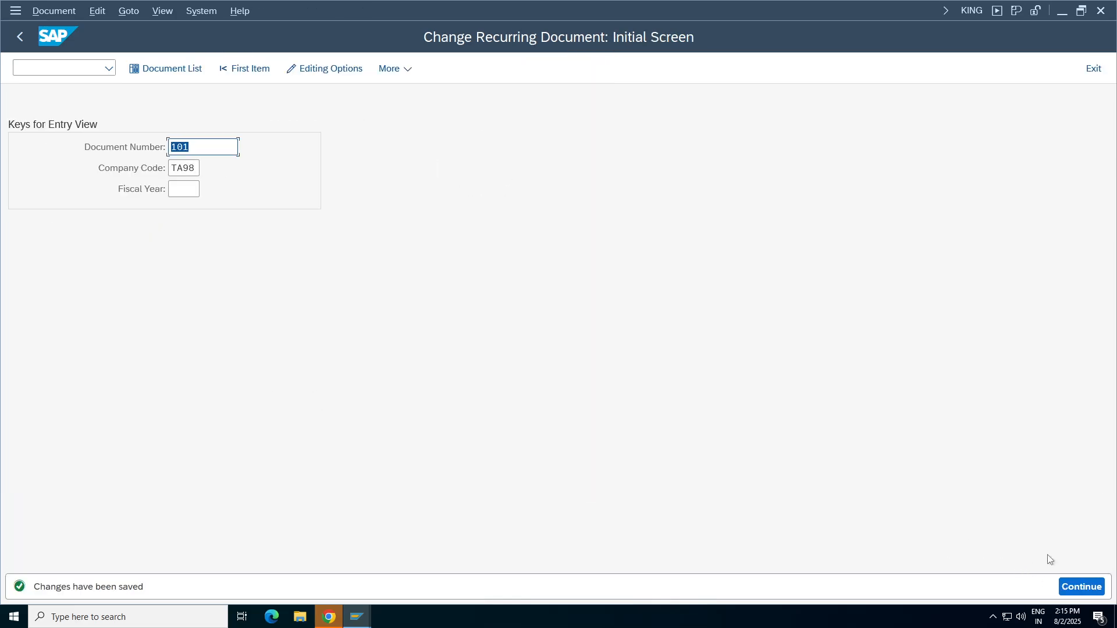
click(20, 36)
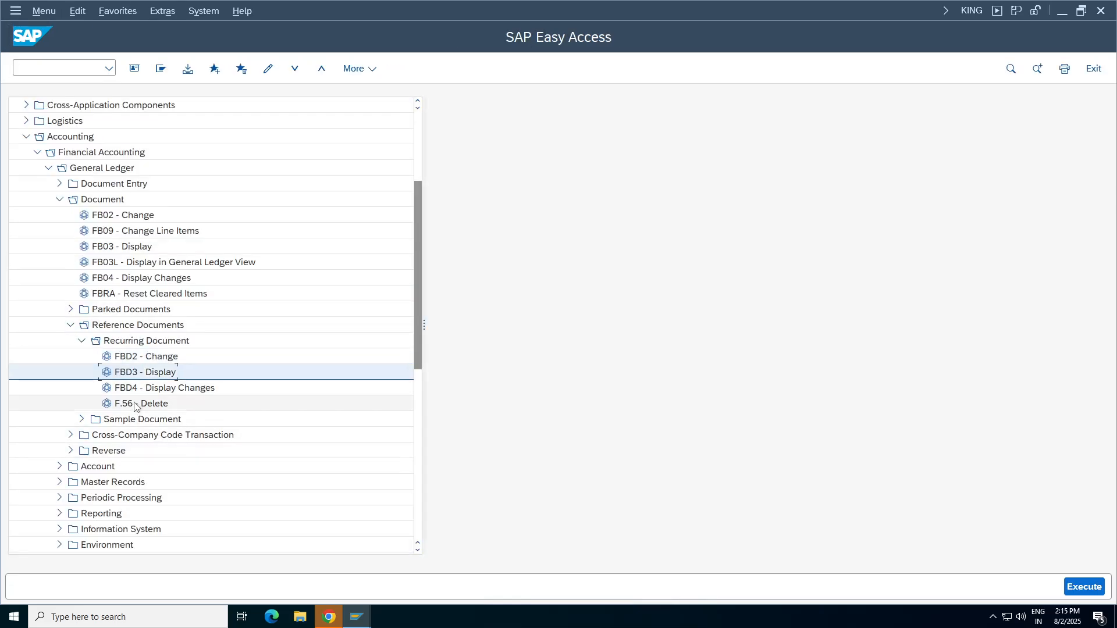
- Run a test deletion of recurring document 101, company code TA98, fiscal year 2025, with F.56 and return to the selection
double_click(136, 403)
click(237, 127)
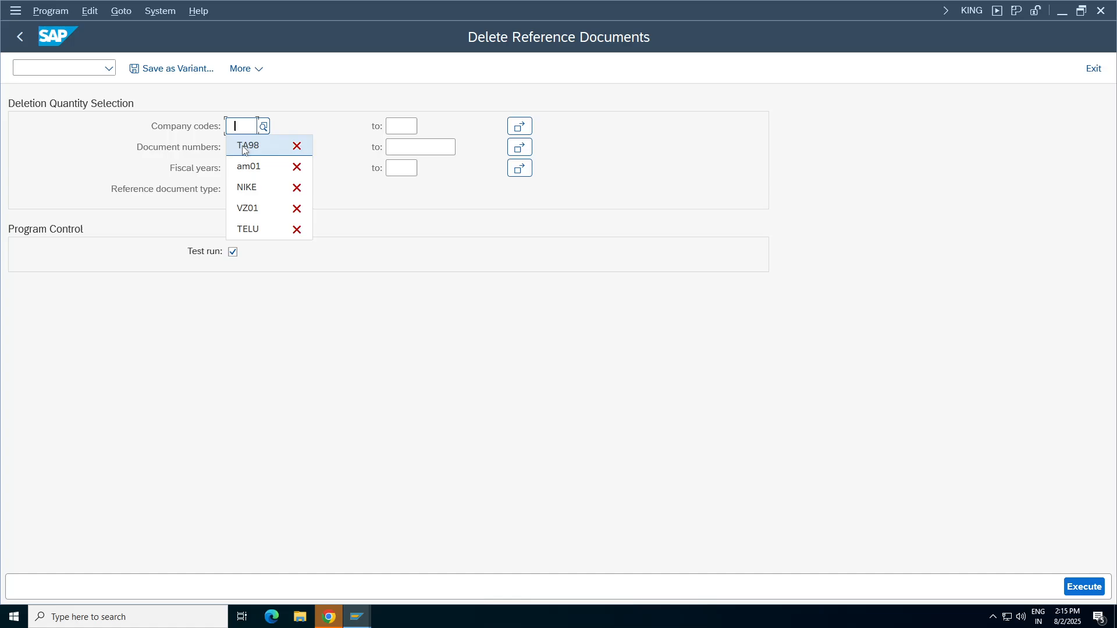
click(247, 145)
click(249, 148)
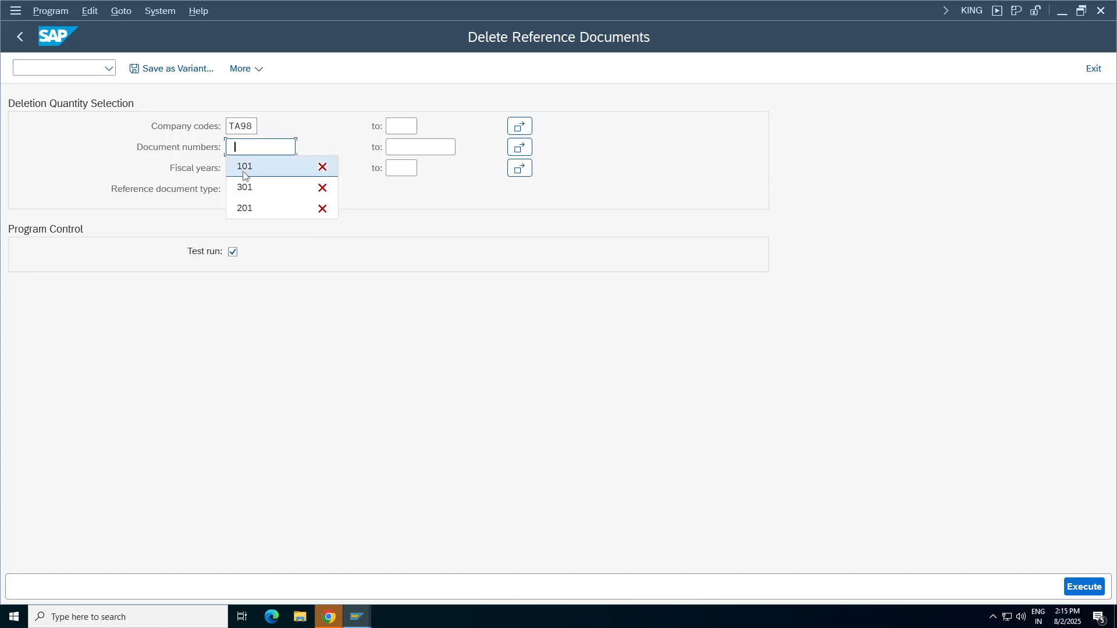
click(241, 167)
click(242, 168)
click(242, 188)
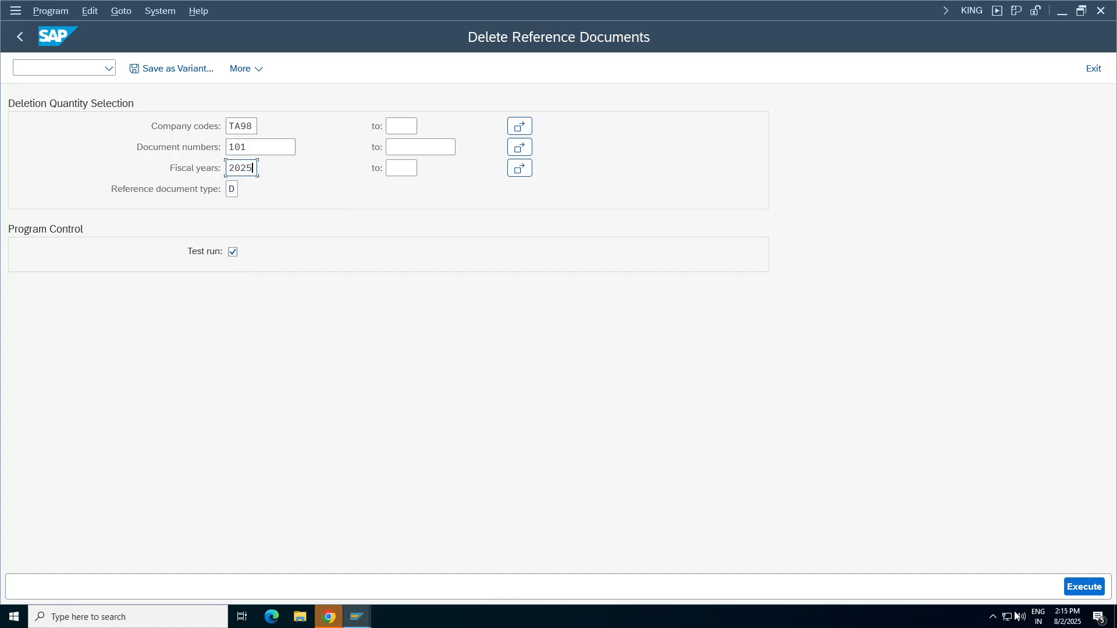
key(F8)
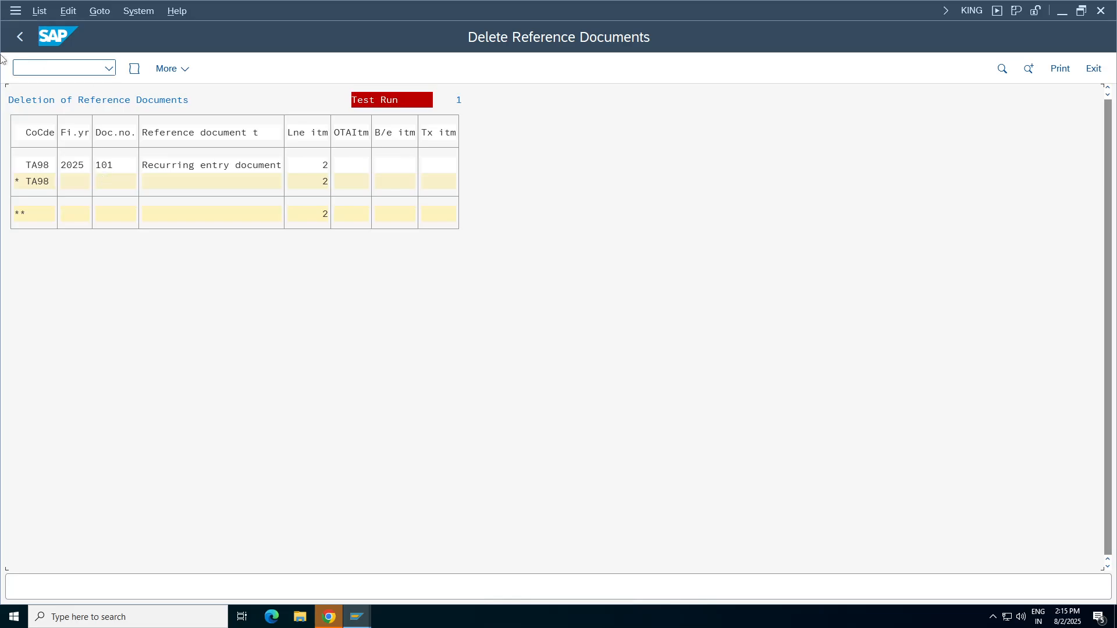
click(19, 36)
- Turn off the test run, execute the deletion of document 101 as an update run and confirm deleting it from the database
click(233, 252)
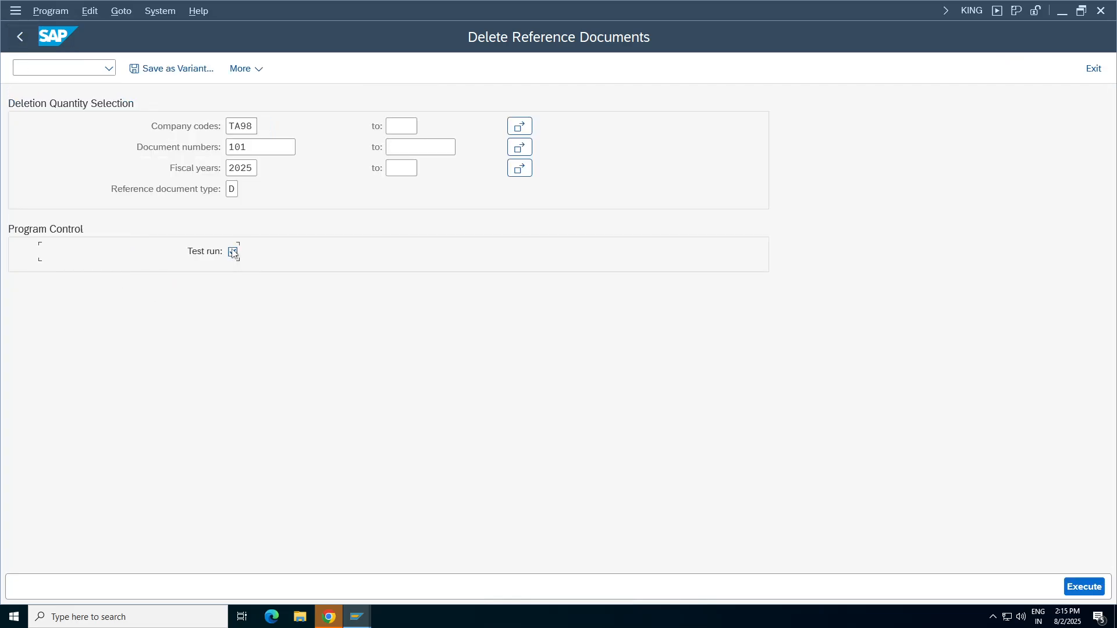
click(1084, 587)
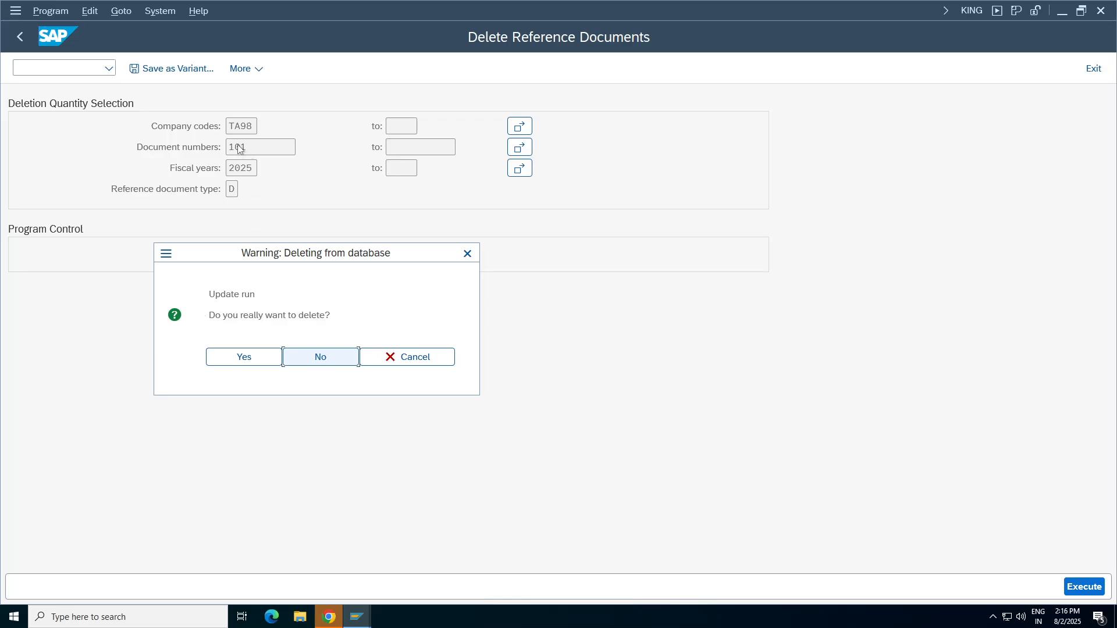
click(255, 359)
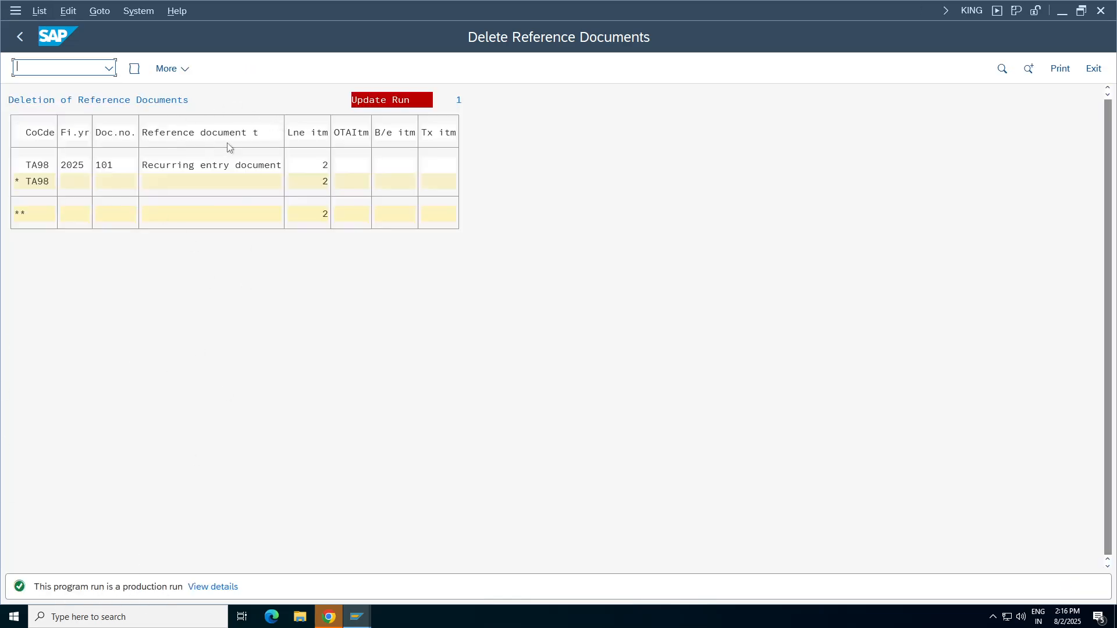
click(116, 166)
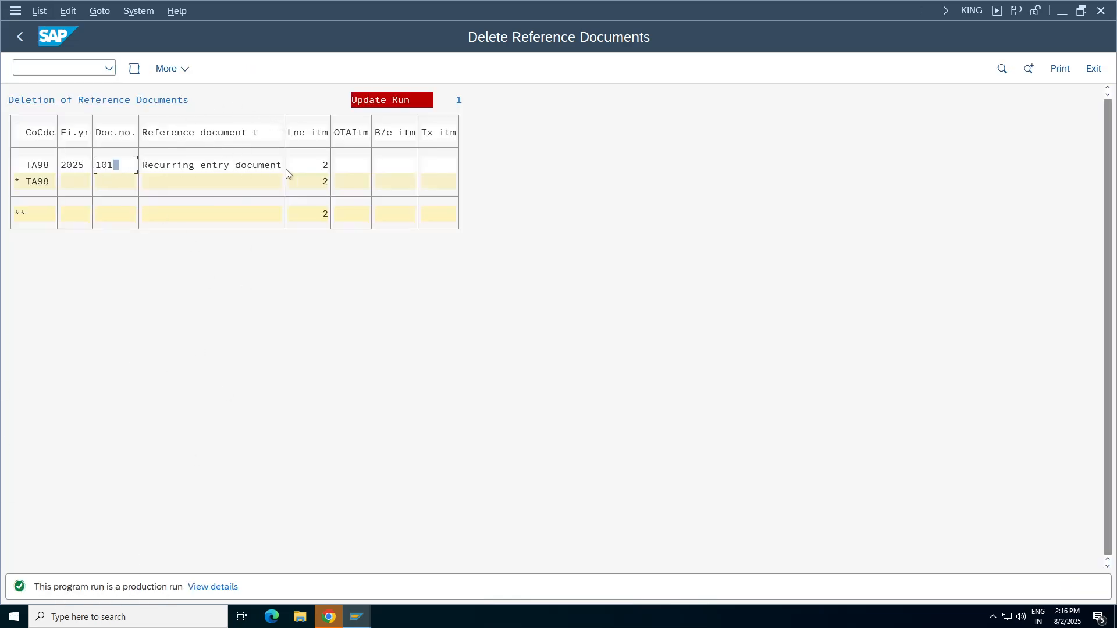
- Repeat the update run for document 101 and confirm the deletion to check whether anything remains
click(22, 37)
click(1083, 589)
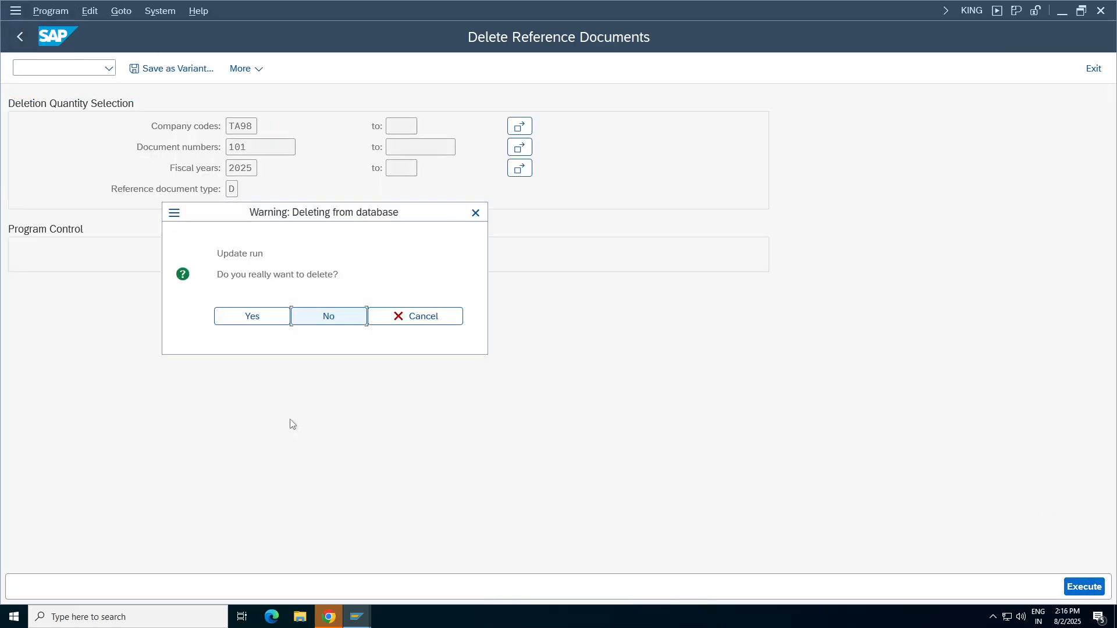
click(266, 319)
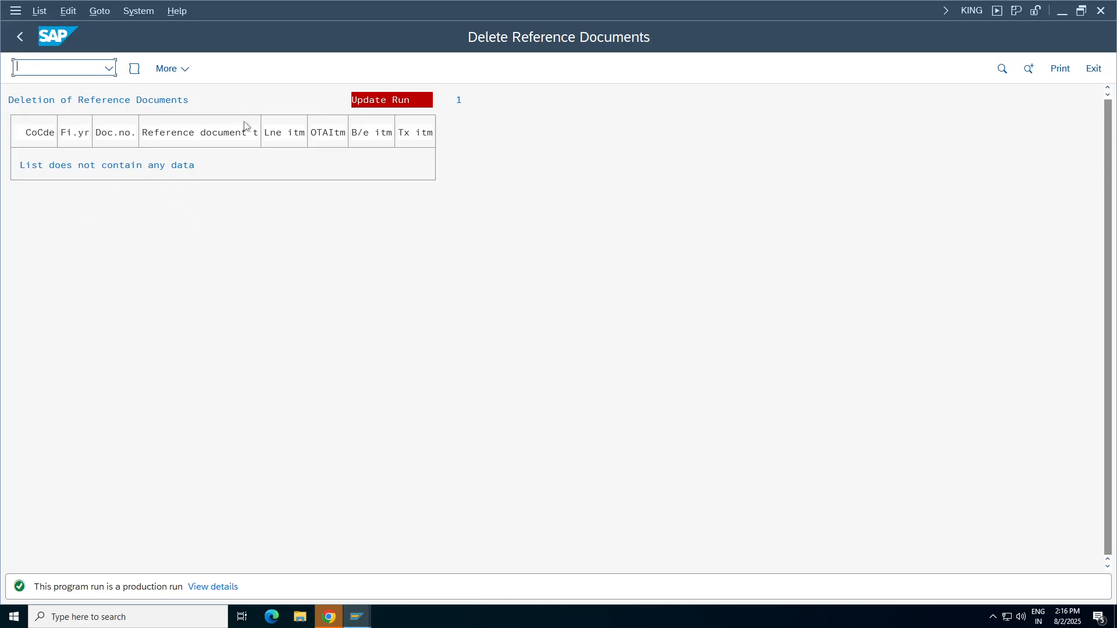
- Leave F.56 and try to display recurring document 101 of company code TA98 with FBD3
click(19, 36)
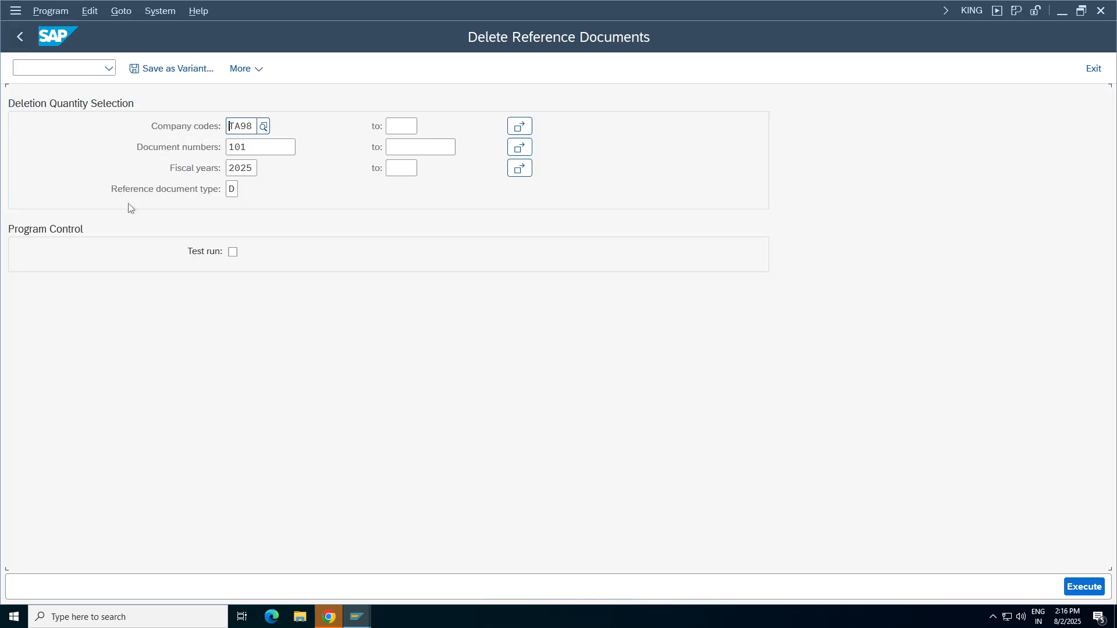
click(20, 36)
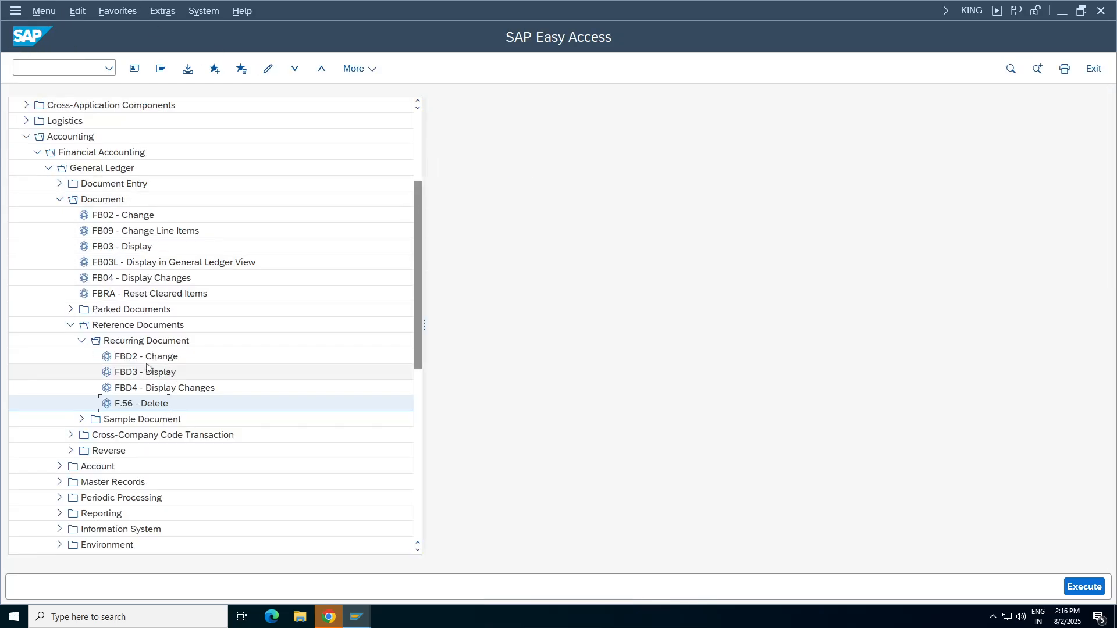
double_click(146, 373)
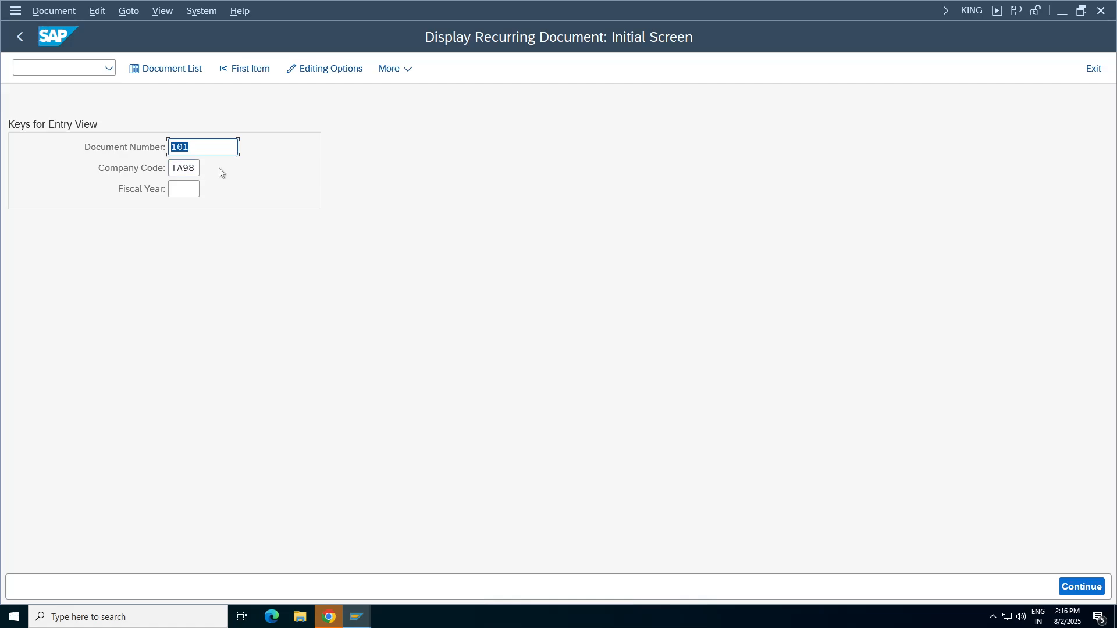
key(Return)
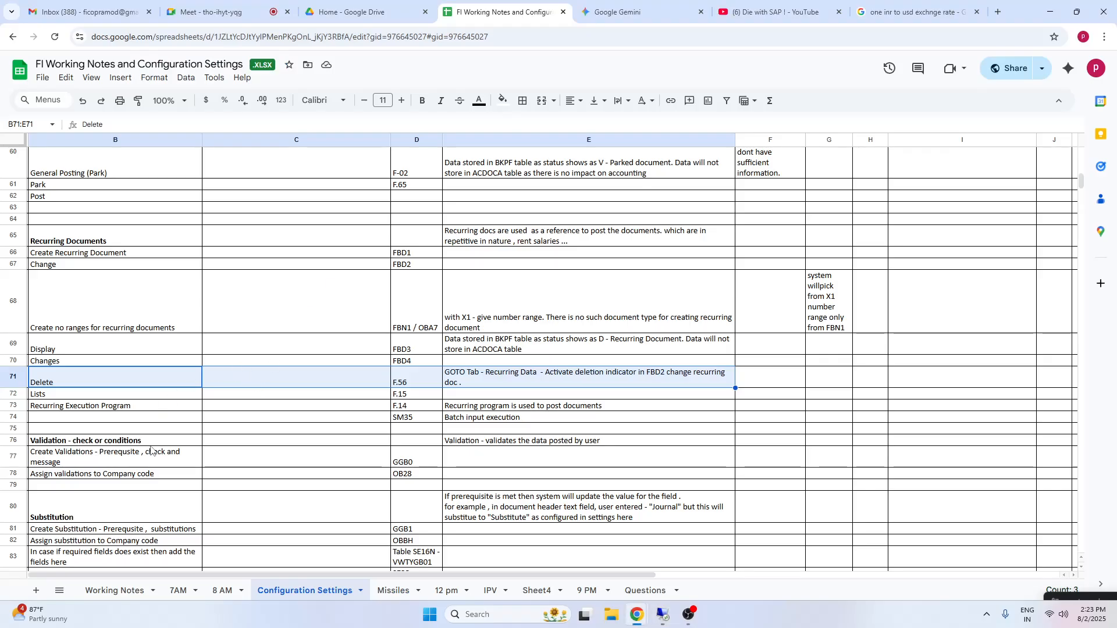
- In the Configuration Settings sheet in Google Sheets, insert a comma before "salaries" in the Recurring Documents description in E65
click(145, 442)
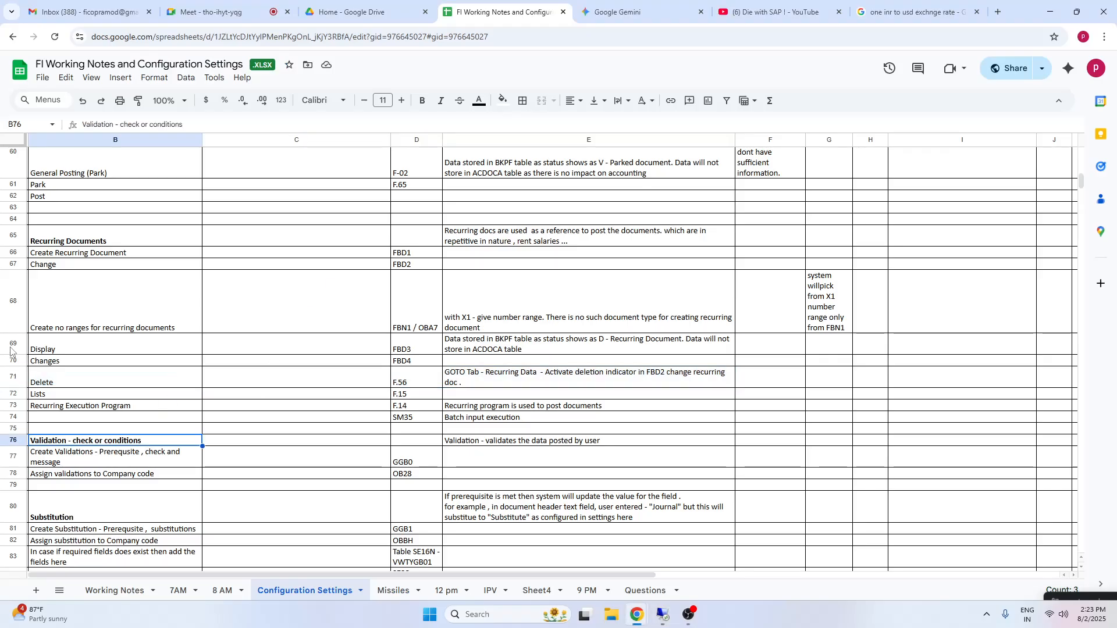
click(81, 235)
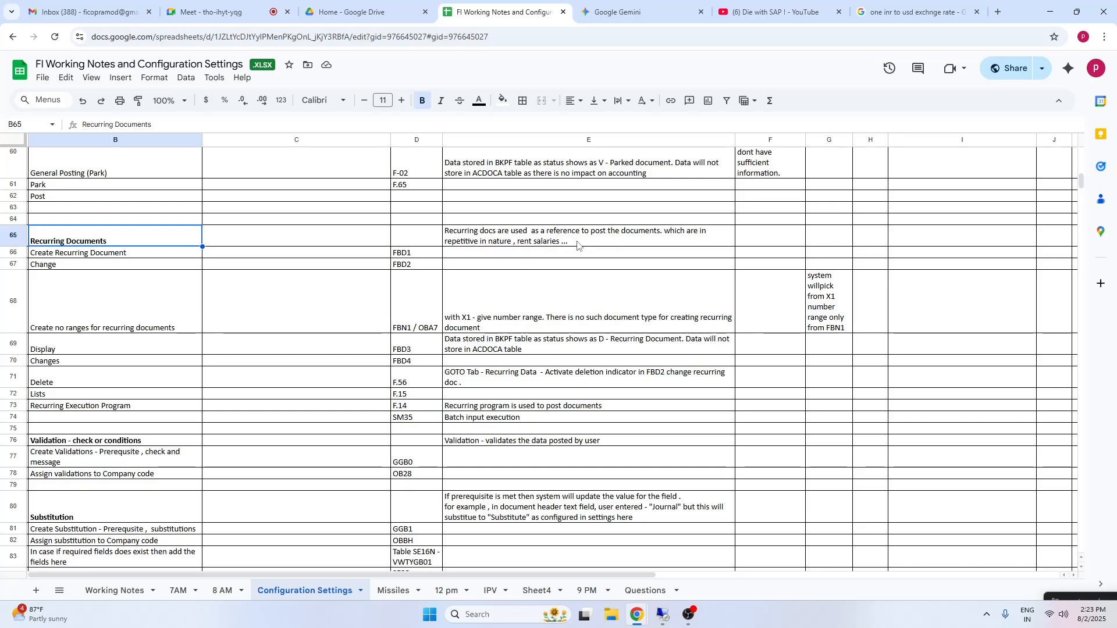
double_click(696, 235)
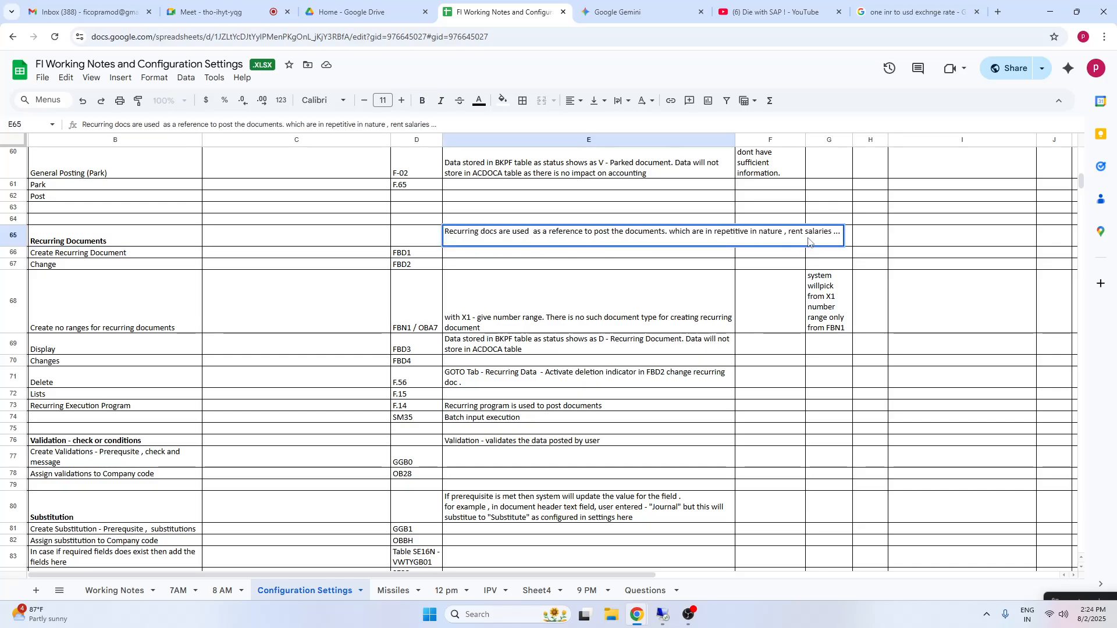
text(,)
click(79, 405)
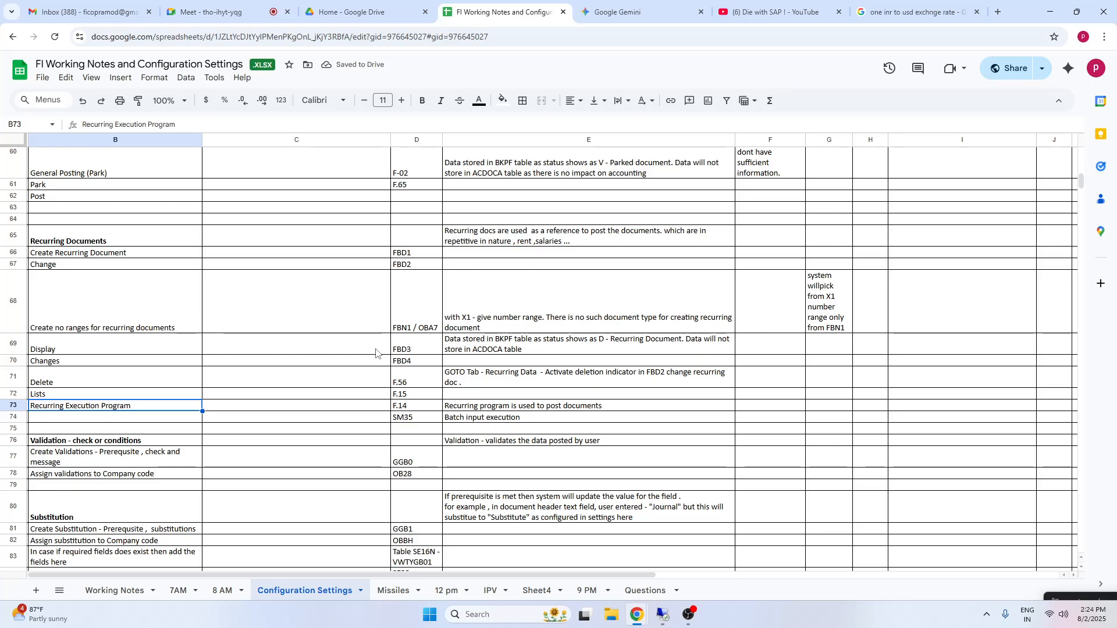
- Review the notes on creating and changing recurring documents and on their number ranges in rows 66 to 68
click(90, 256)
drag(250, 263, 837, 256)
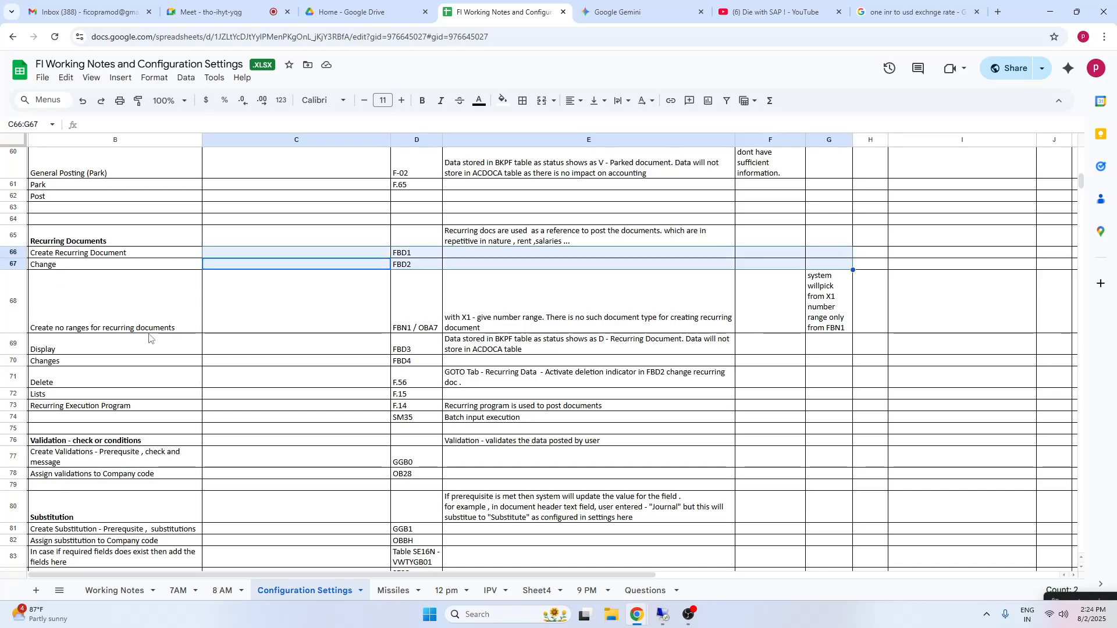
drag(107, 323, 667, 330)
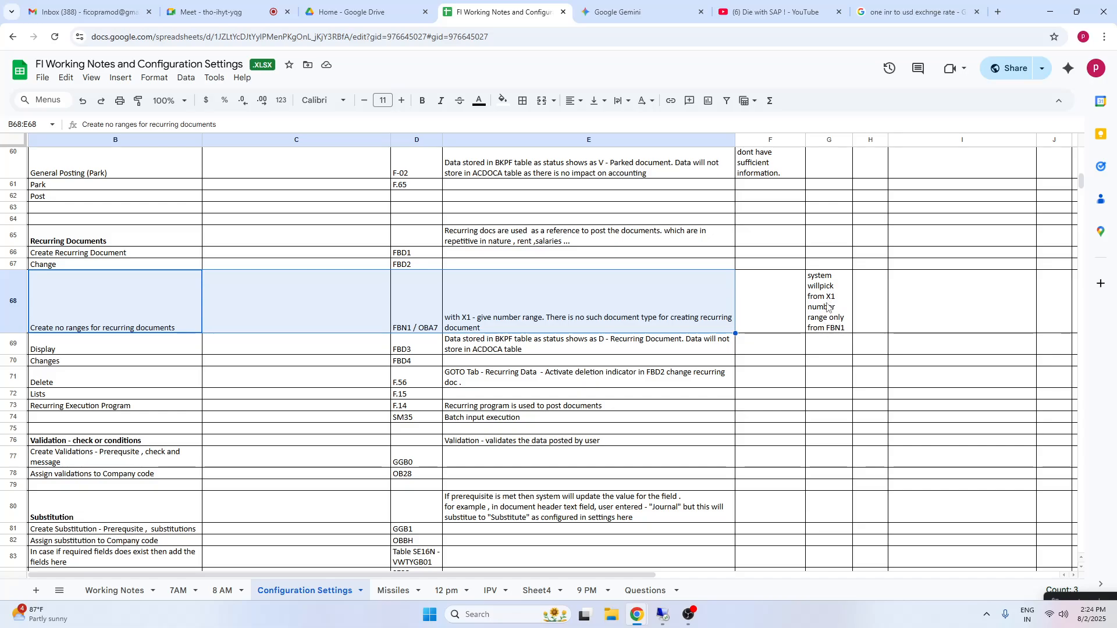
click(470, 328)
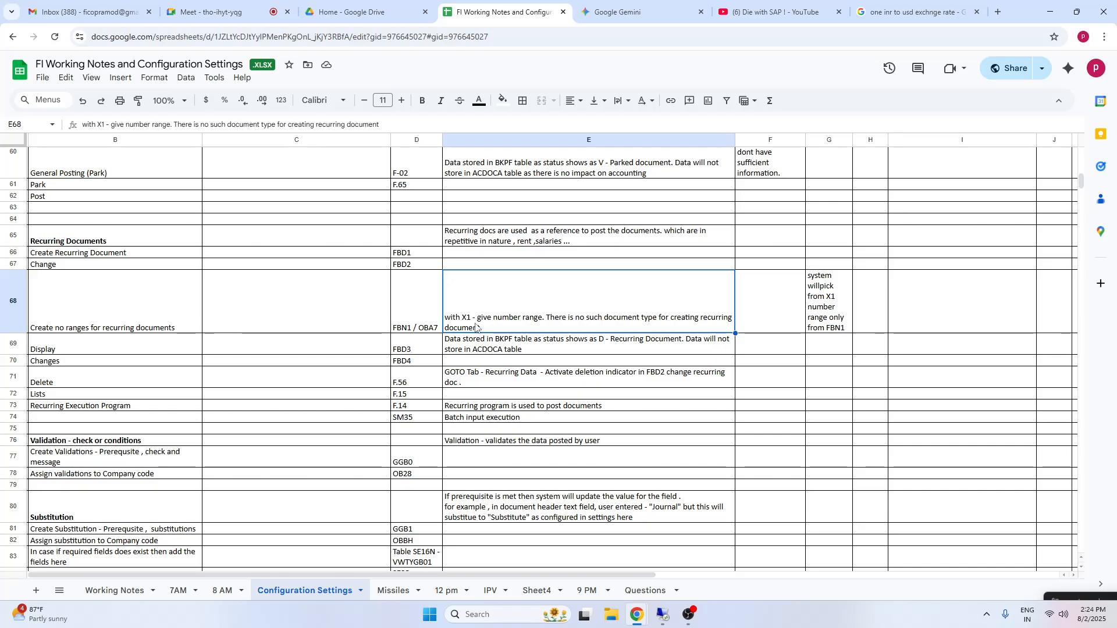
- Append "since this actual document" to the FBD3 display note in cell E69
click(119, 352)
click(473, 351)
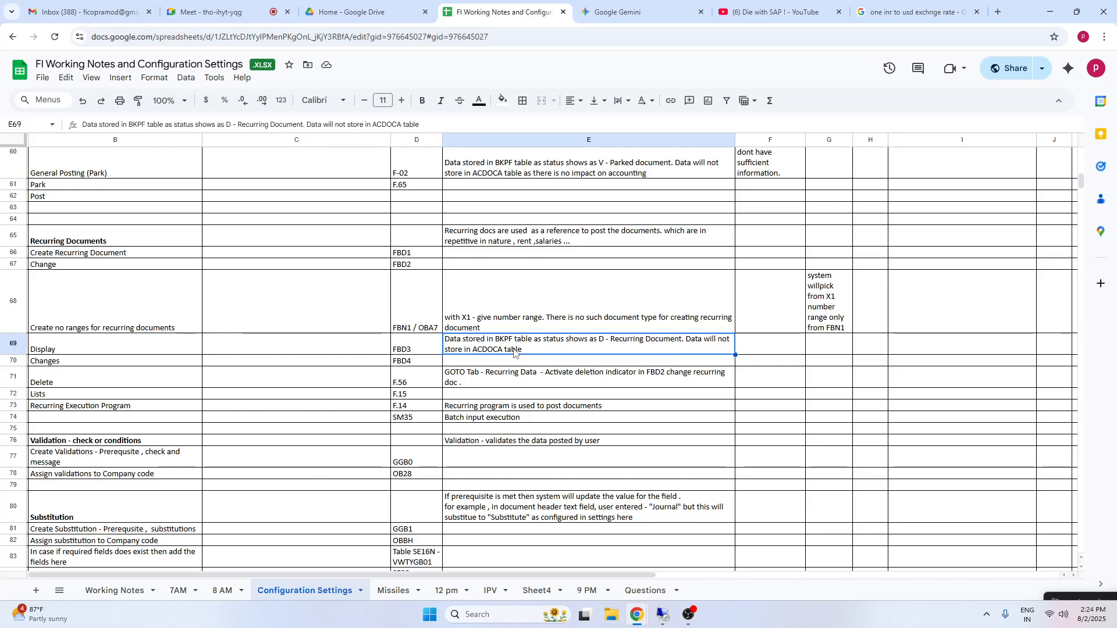
double_click(542, 350)
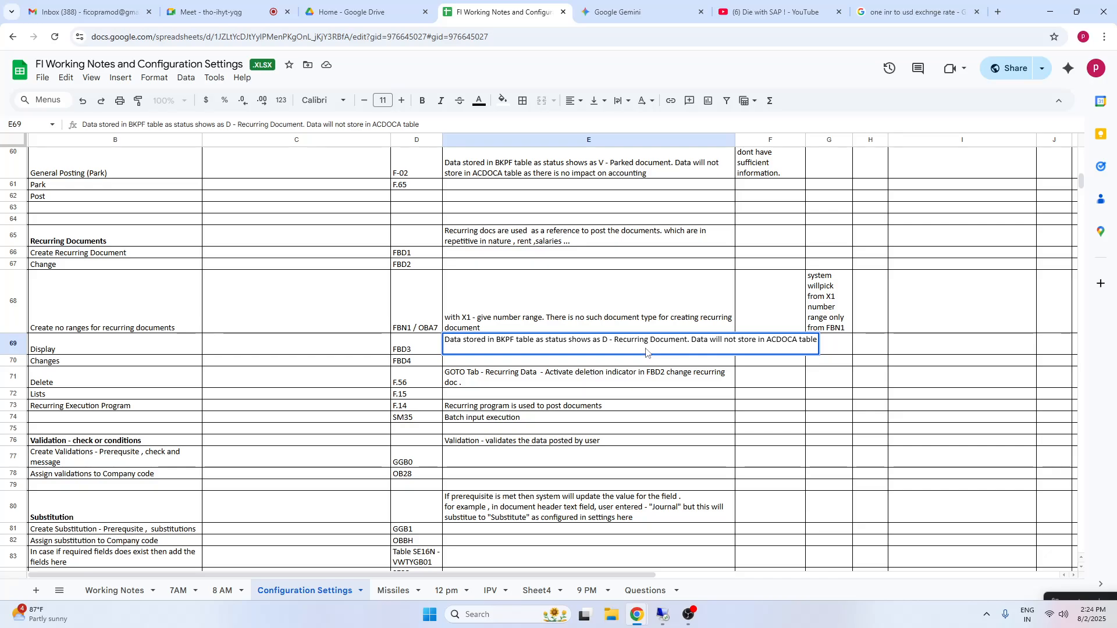
text(since this)
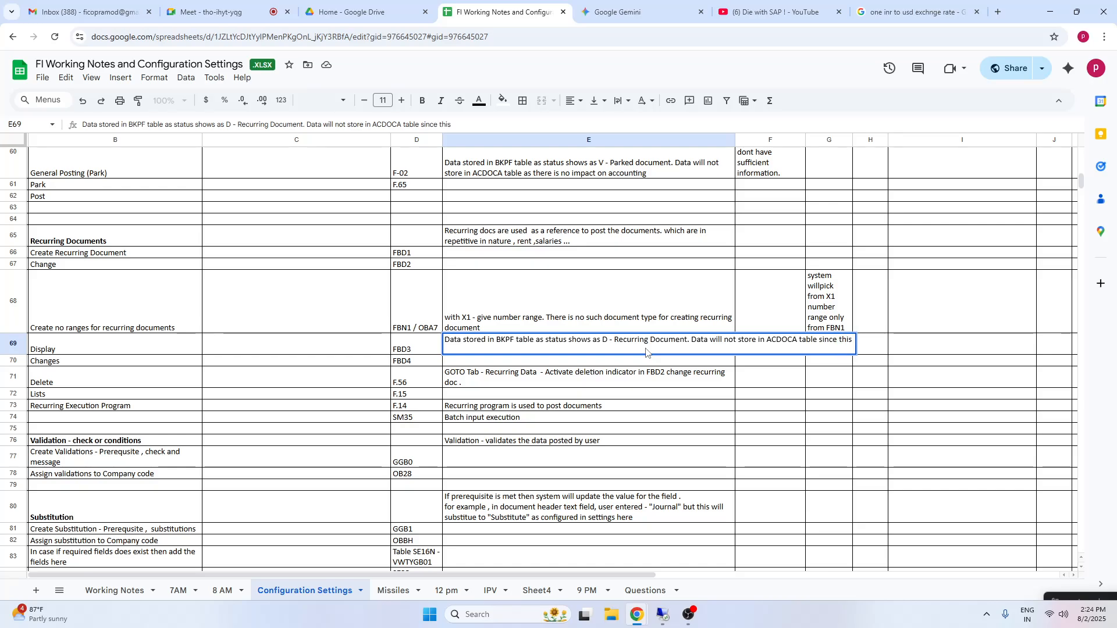
text( actual document)
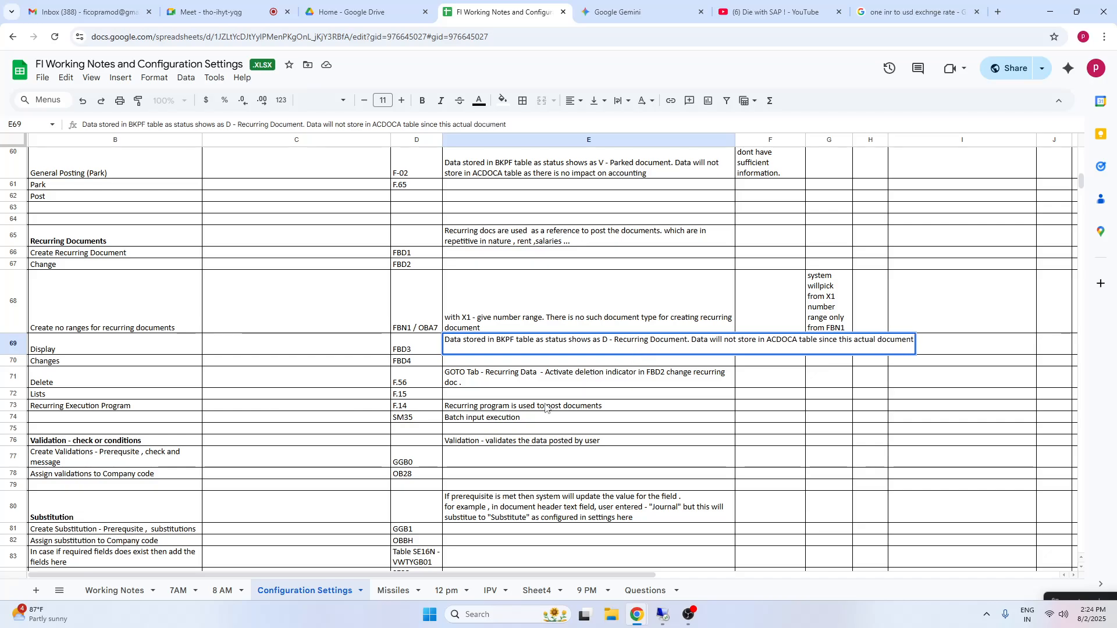
key(Return)
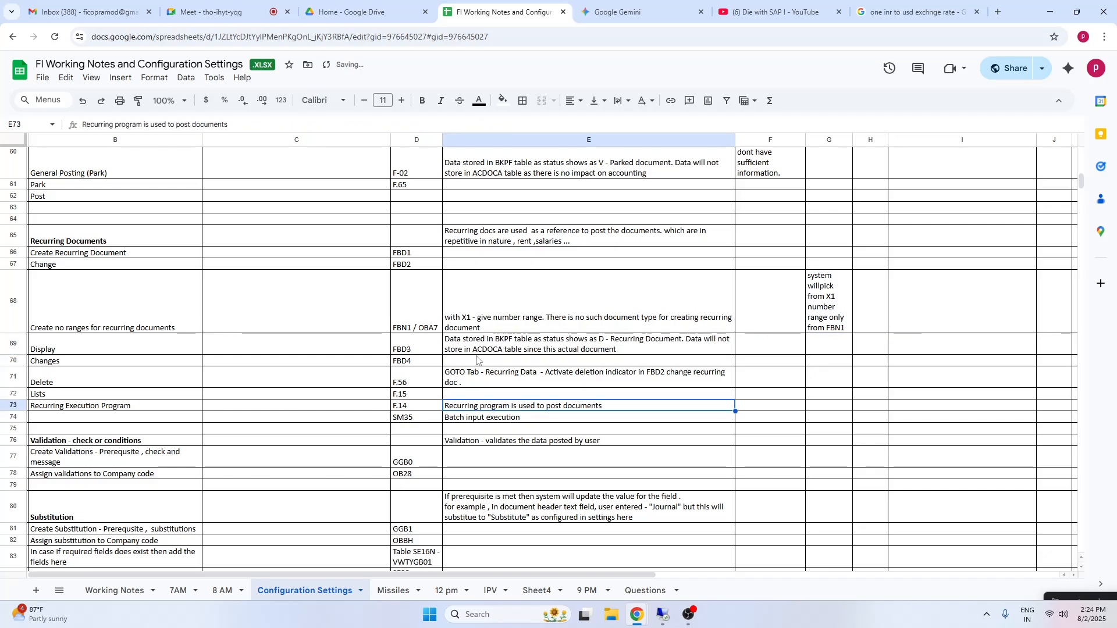
- Review the notes on document changes, deletion, lists and the recurring execution program in rows 70 to 74
key(Up)
click(56, 364)
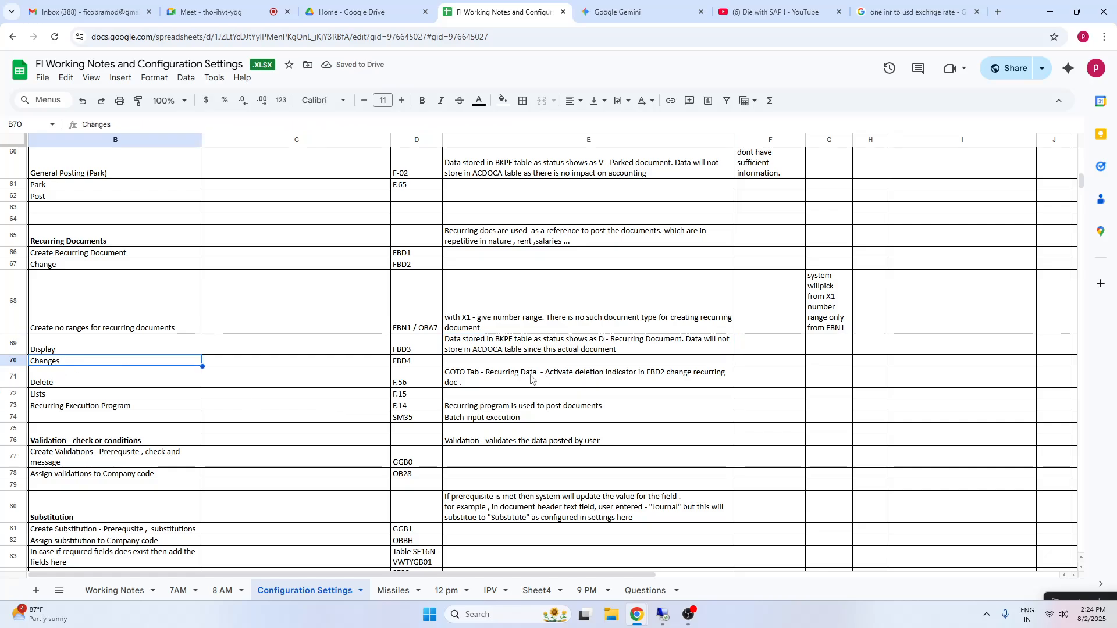
key(Right)
key(Right)
click(96, 364)
click(55, 382)
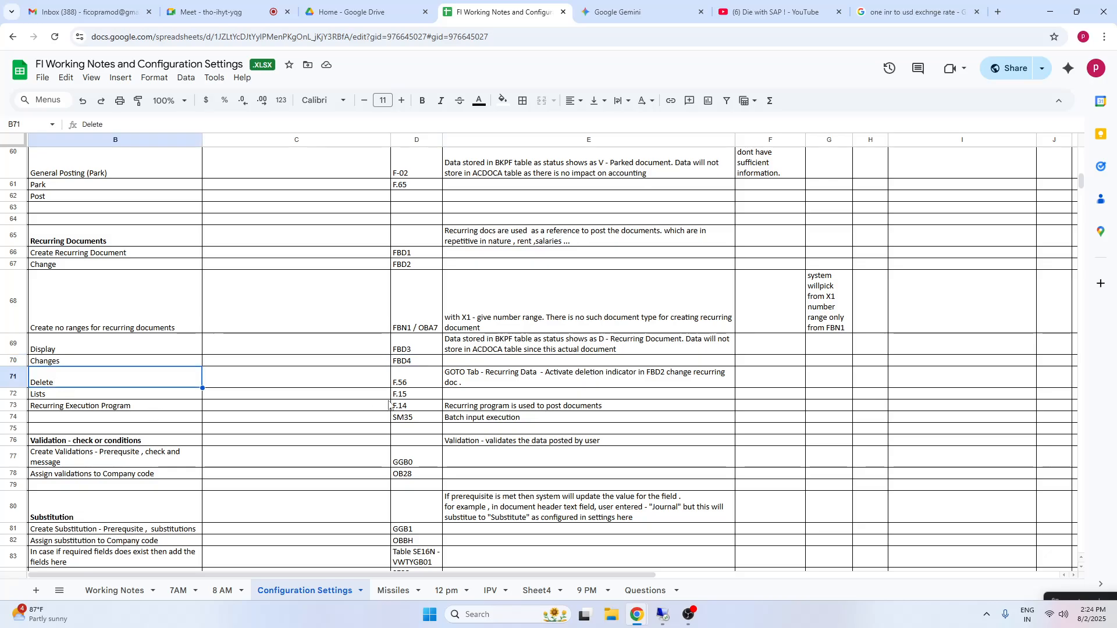
key(shift+Right)
key(shift+Right)
key(shift+Right)
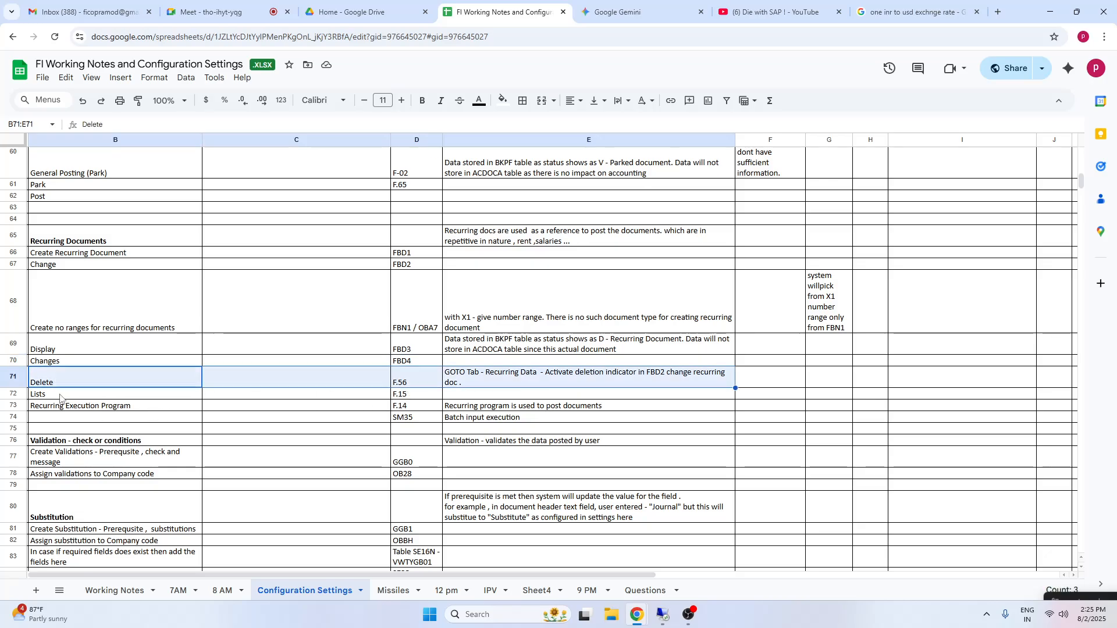
click(60, 398)
key(shift+Right)
key(shift+Right)
key(shift+Right)
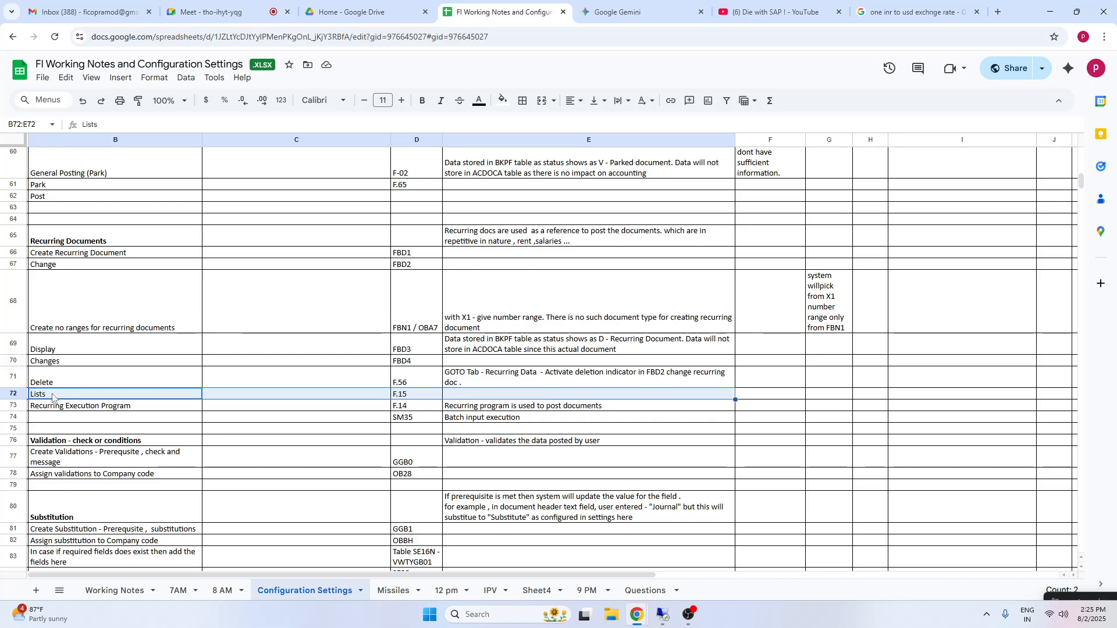
click(77, 348)
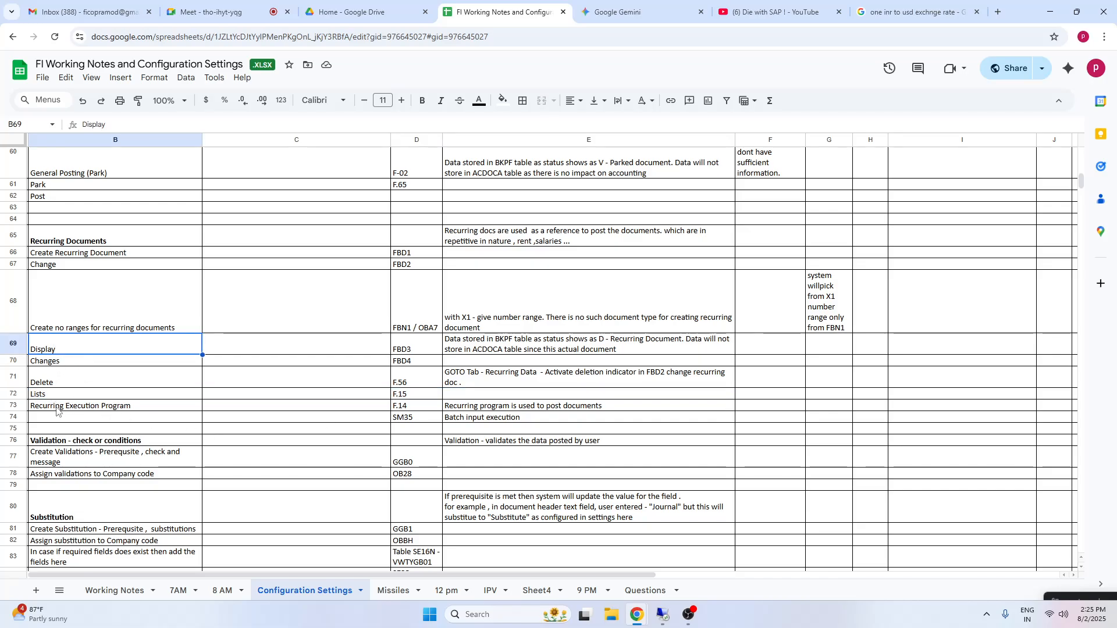
click(51, 405)
shift+click(567, 420)
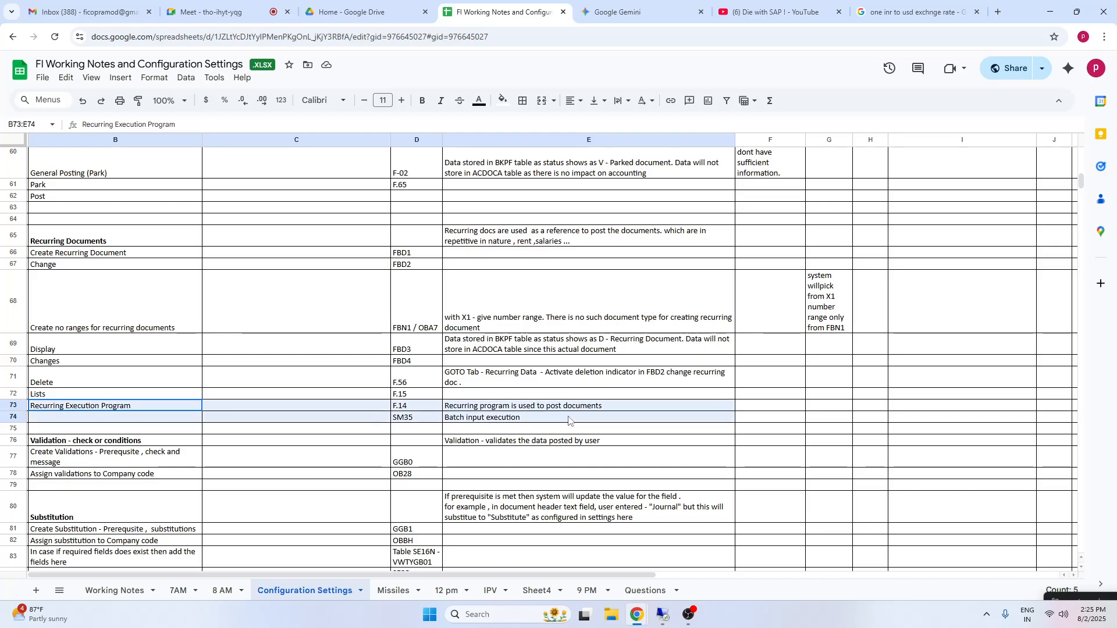
- Enter "session executon" in cell B74 as the label for the SM35 row
click(403, 417)
click(71, 416)
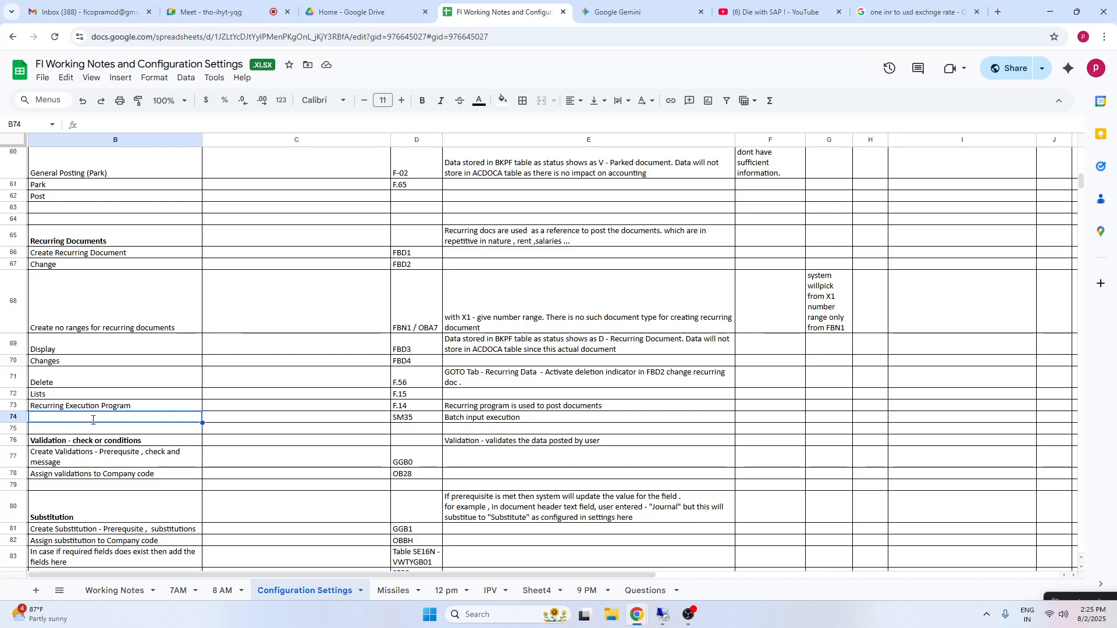
text(session e)
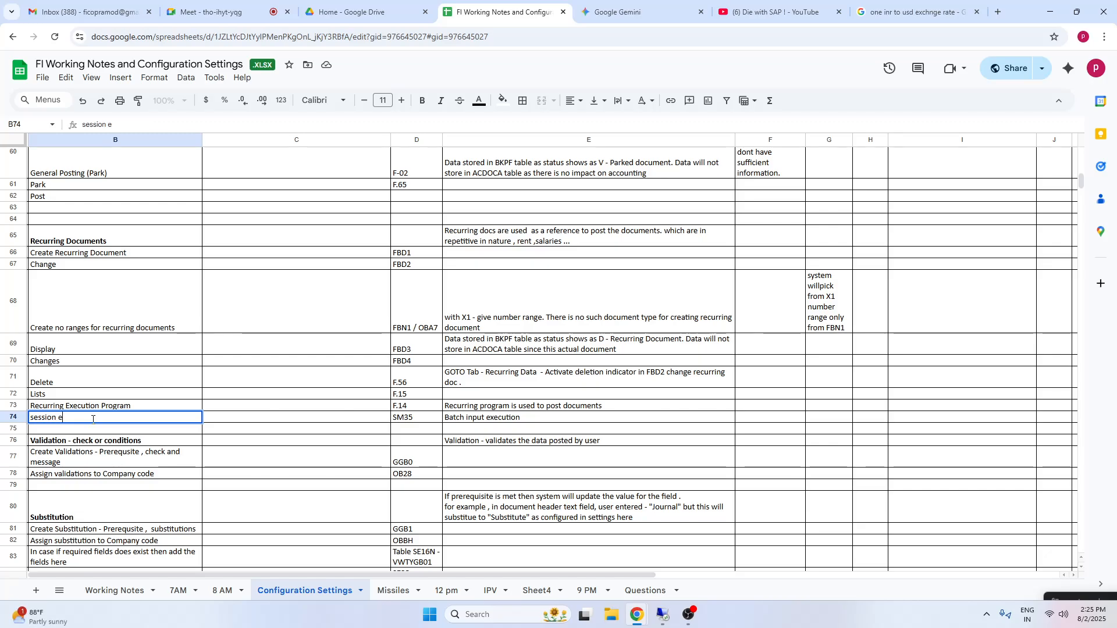
text(xecuton)
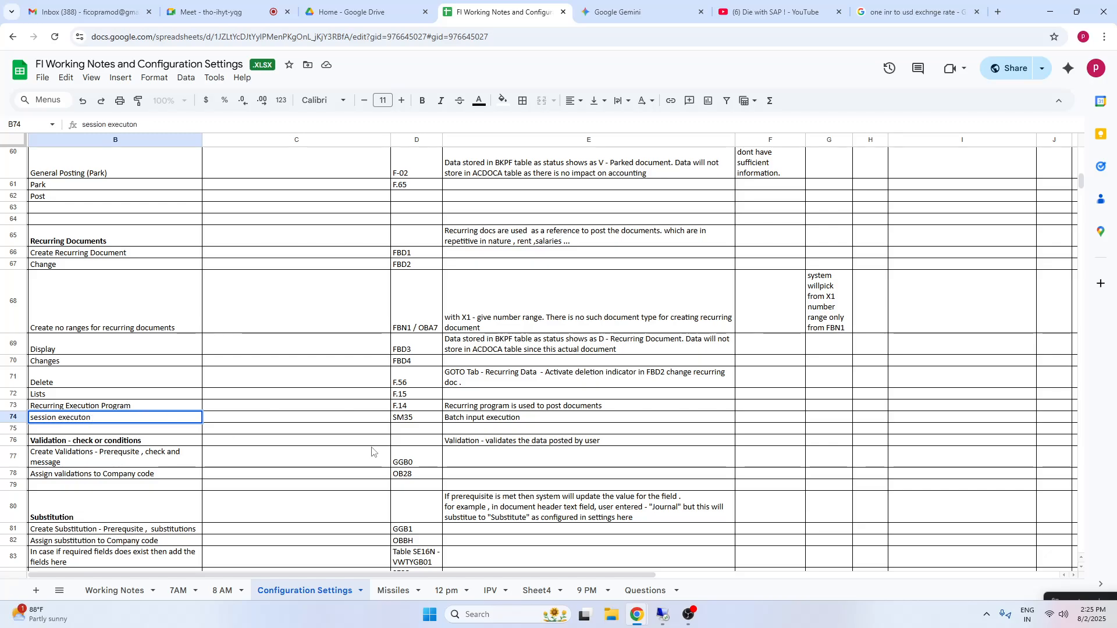
- Review the SM35 batch input row and the whole Recurring Documents section in rows 65 to 74
click(476, 442)
click(414, 444)
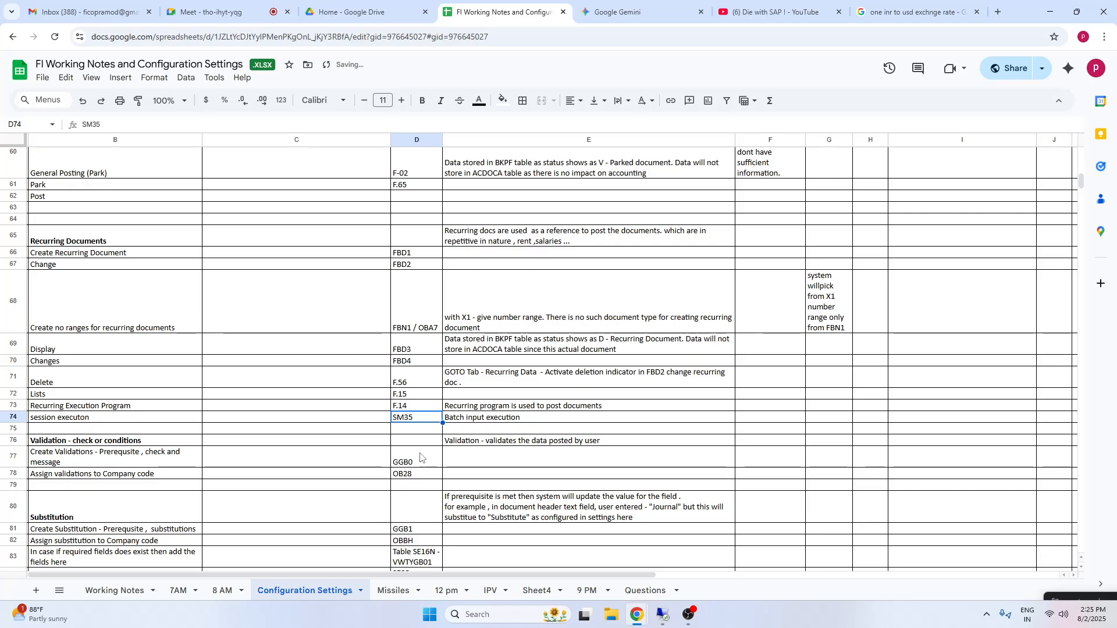
click(470, 418)
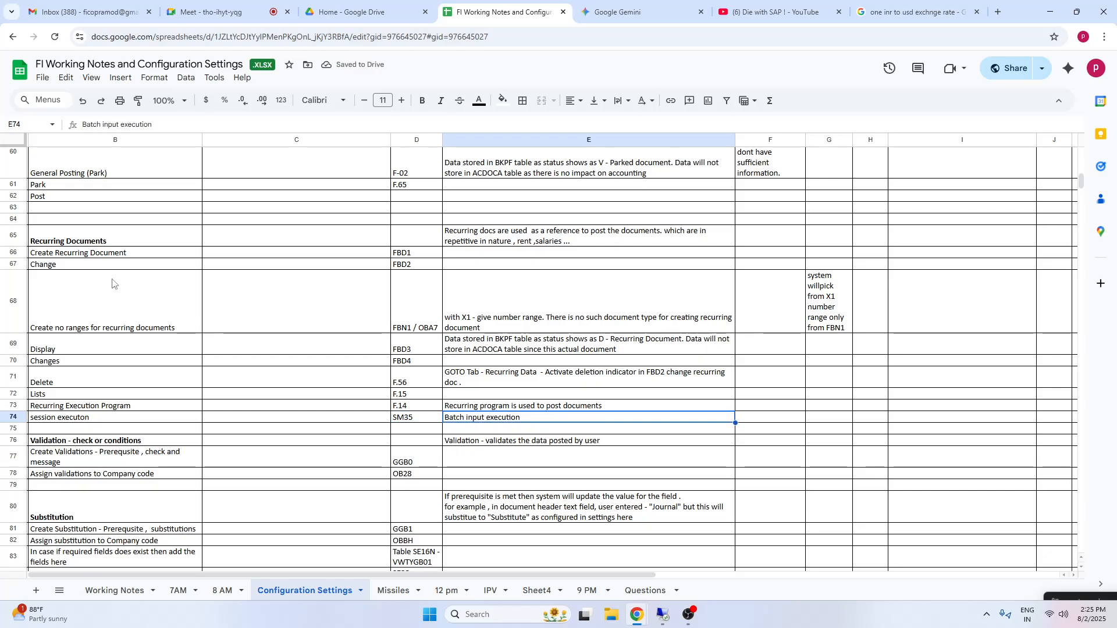
drag(85, 246, 847, 424)
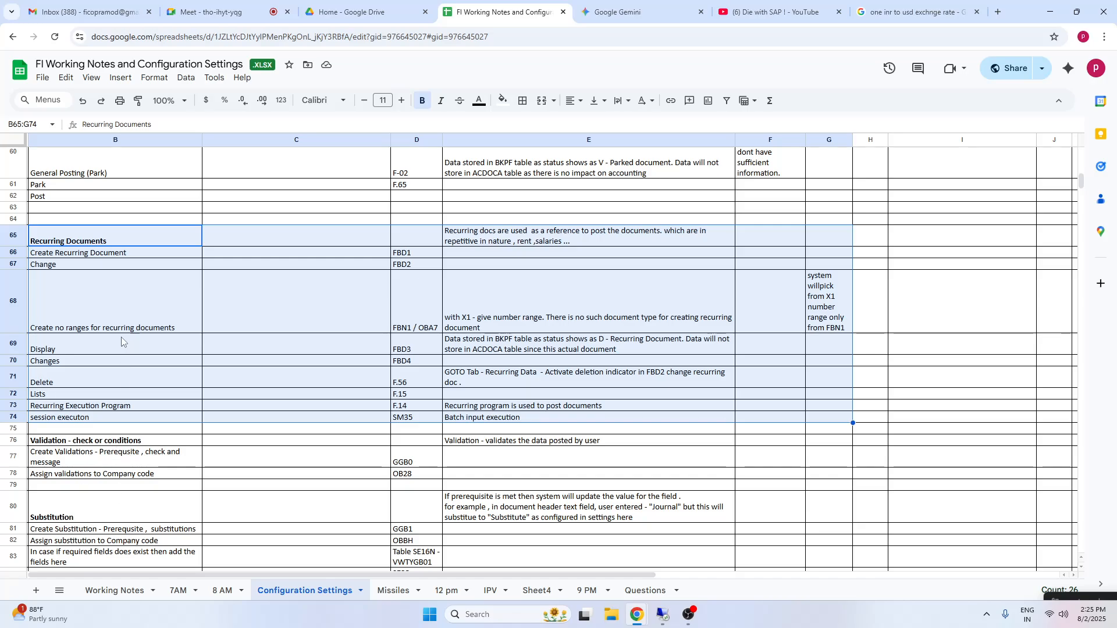
drag(81, 240, 818, 421)
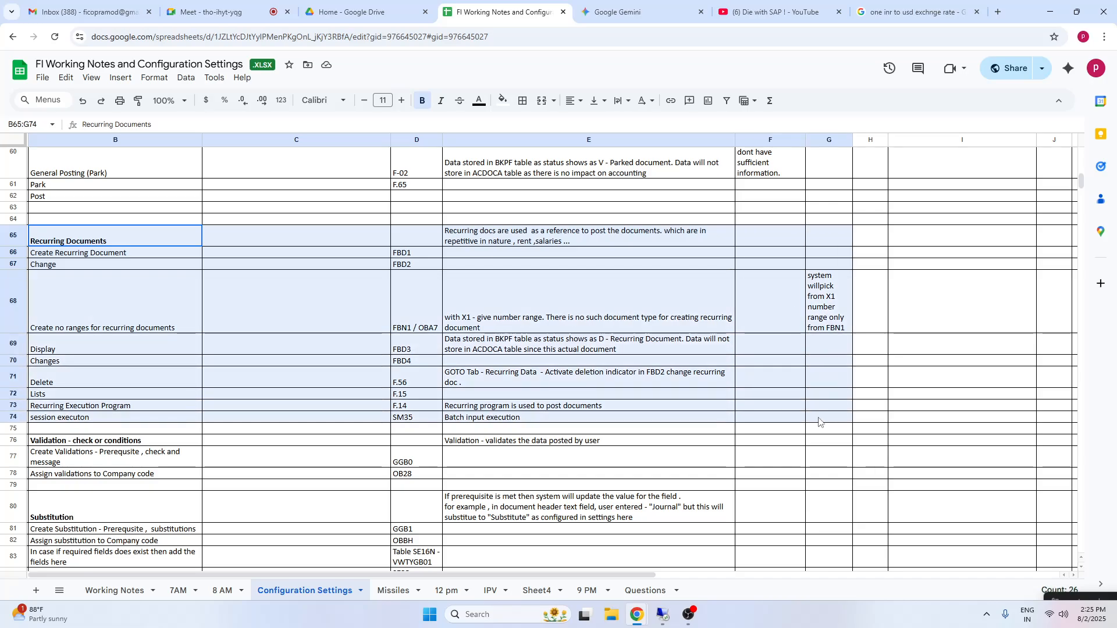
- Examine the Park and Post section starting at row 59
click(76, 199)
key(Up)
key(Up)
key(Up)
key(Up)
key(Up)
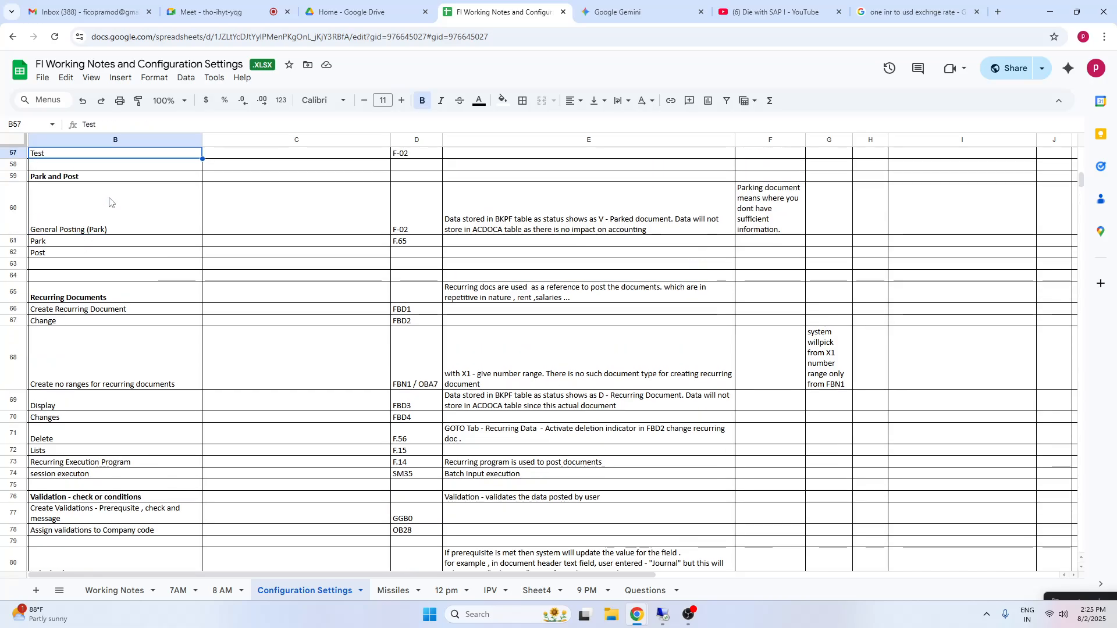
drag(59, 176, 791, 274)
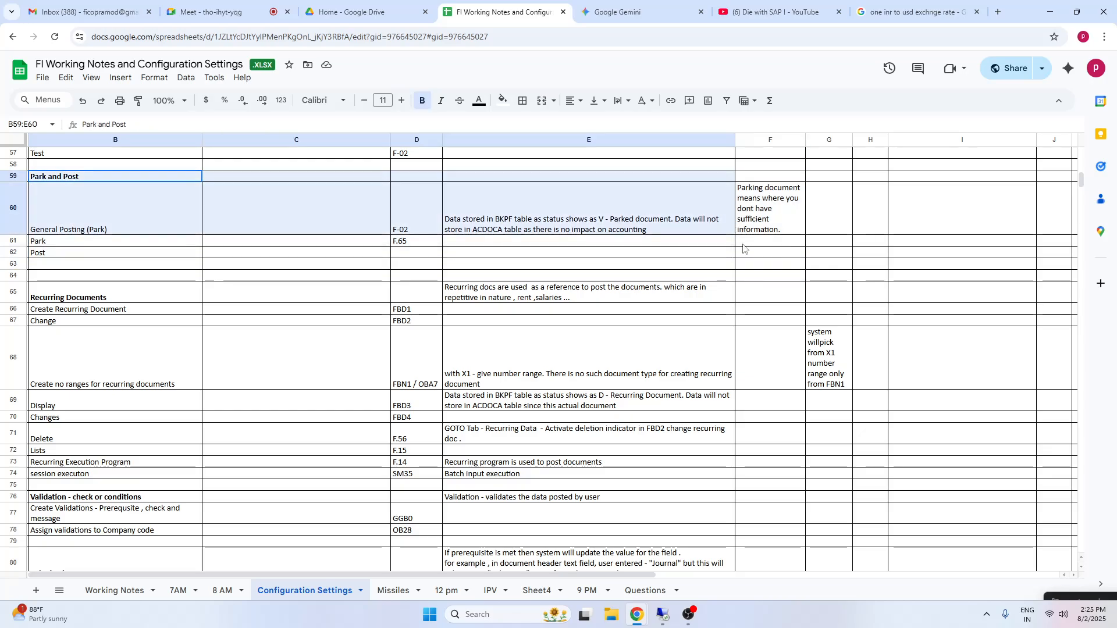
- Review the Exchange Rate Configuration settings in rows 53 to 57, including rate types, translation ratios and the posting test
click(134, 168)
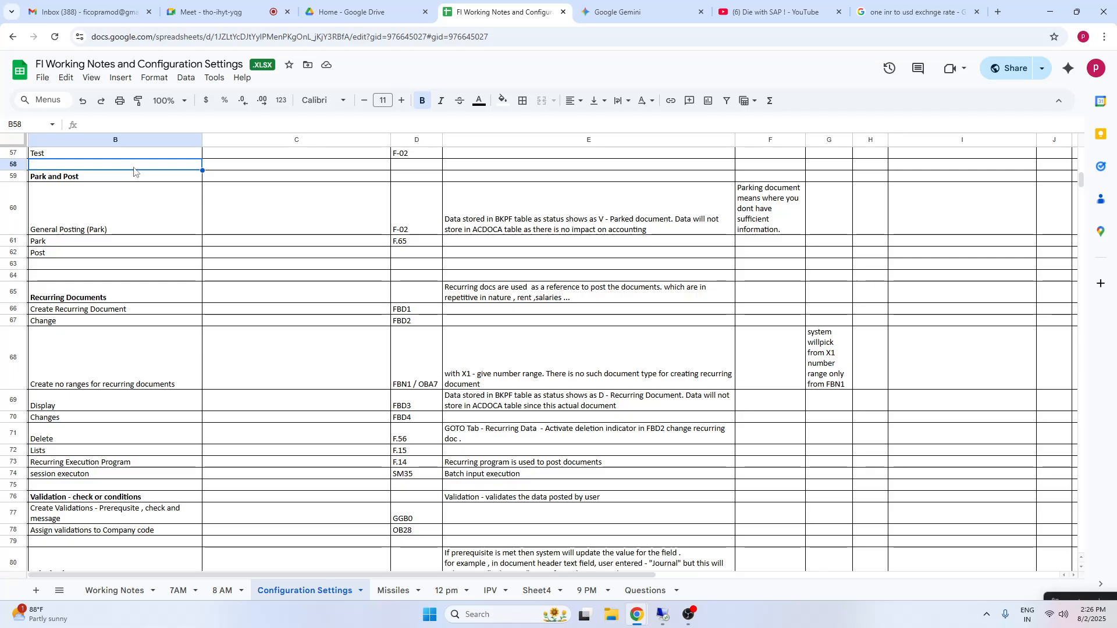
key(Up)
key(Up)
key(Up)
key(Up)
key(Up)
key(Up)
key(Up)
key(Up)
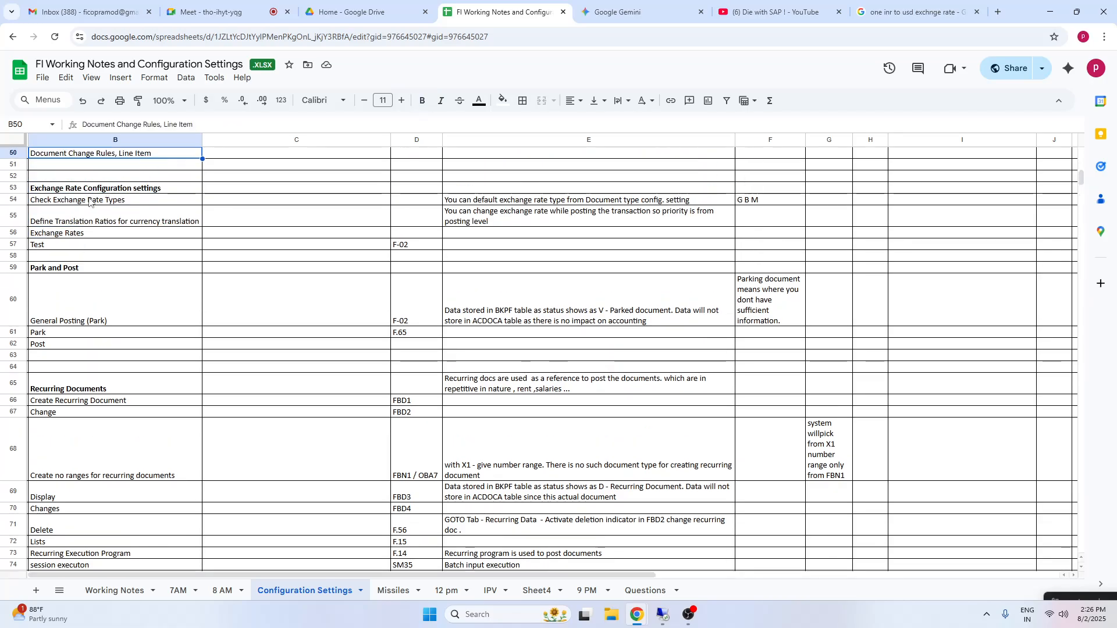
drag(85, 193, 416, 189)
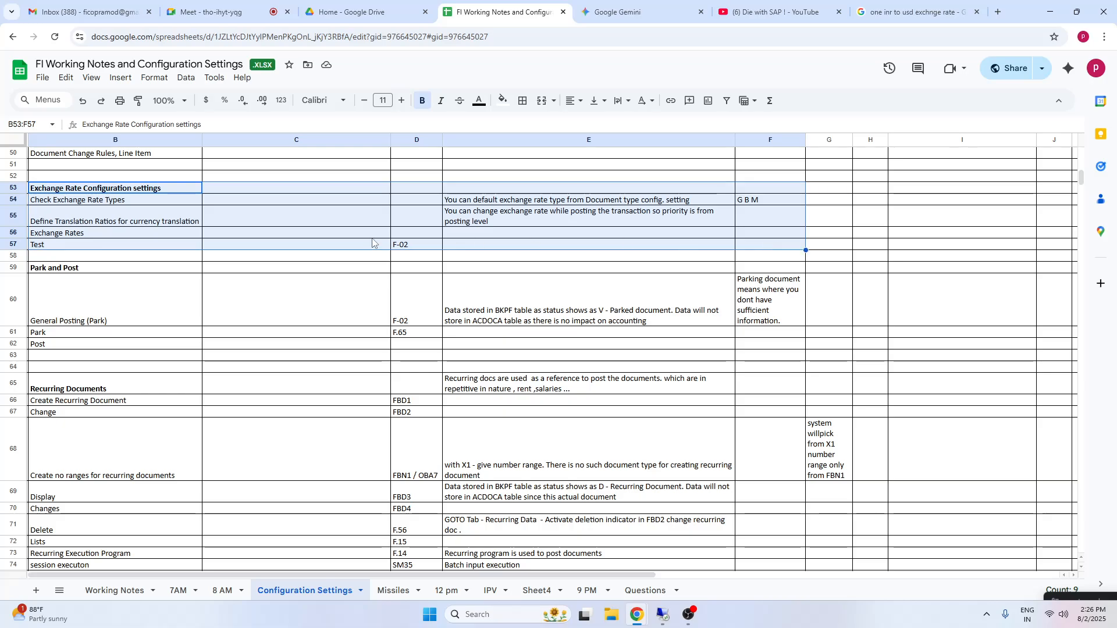
click(147, 204)
click(582, 200)
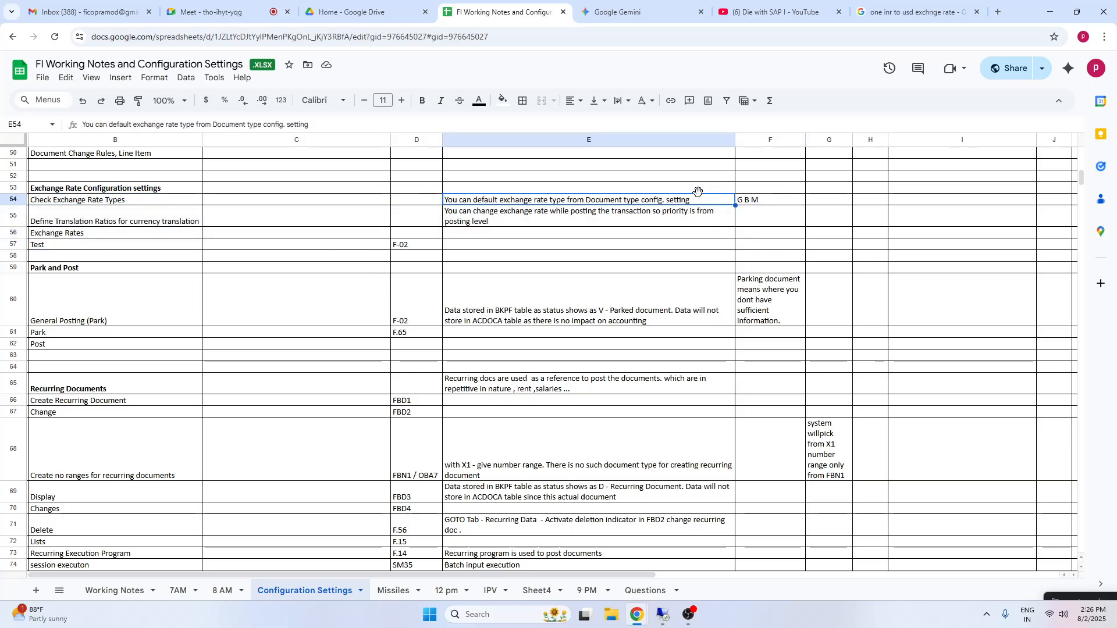
click(104, 220)
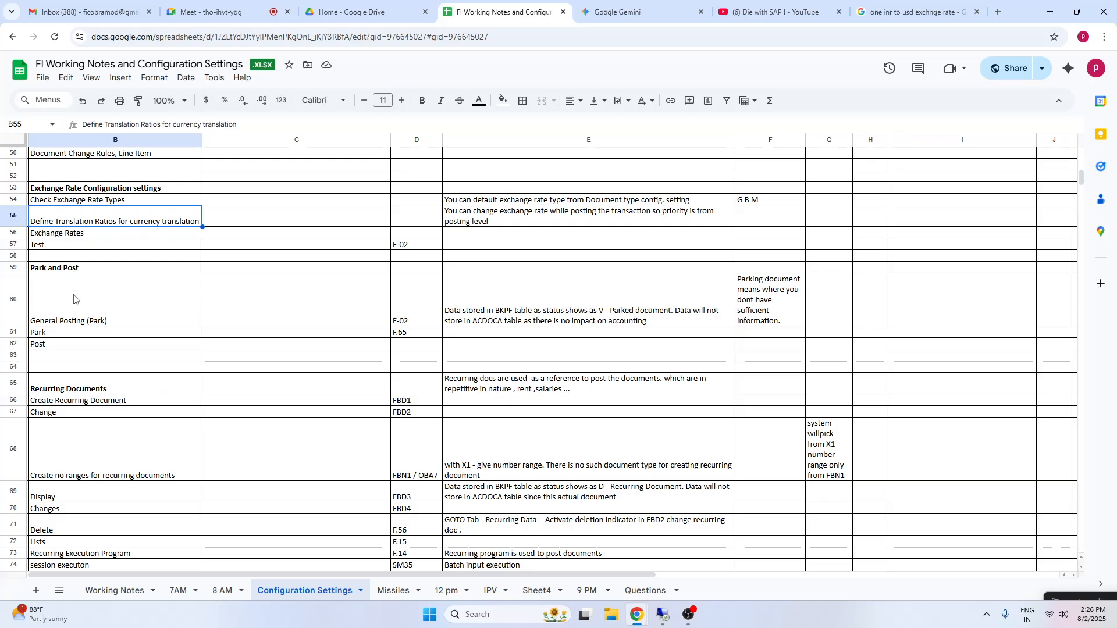
click(153, 234)
click(514, 248)
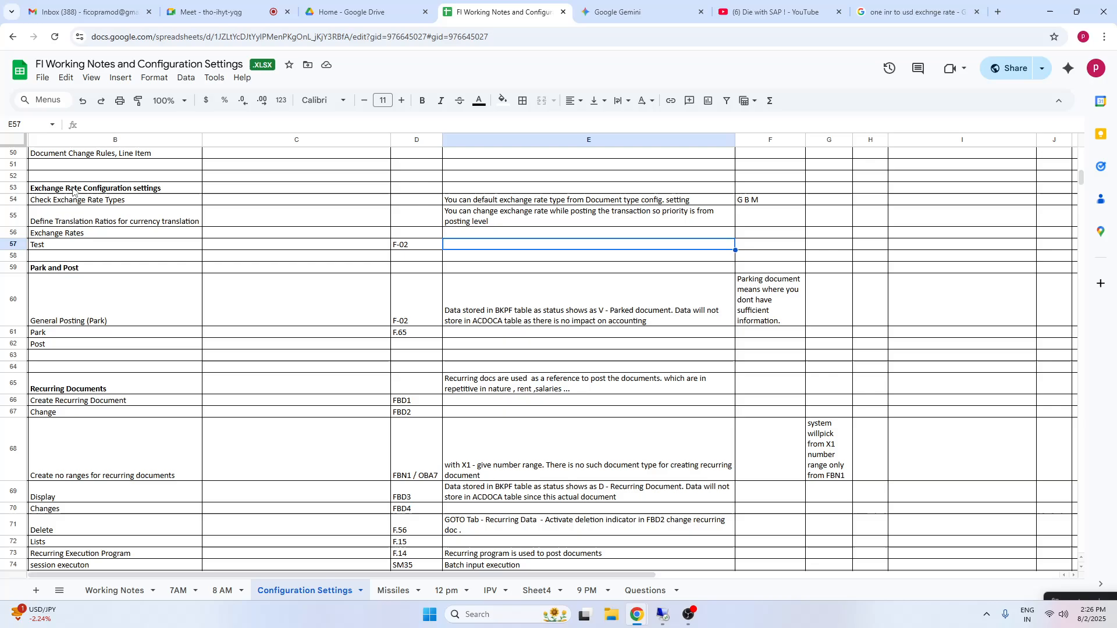
- Review the Document and Line Item field Changes section in rows 48 to 50
click(101, 190)
key(Up)
key(Up)
key(Up)
key(Up)
scroll(79, 188, up, 3)
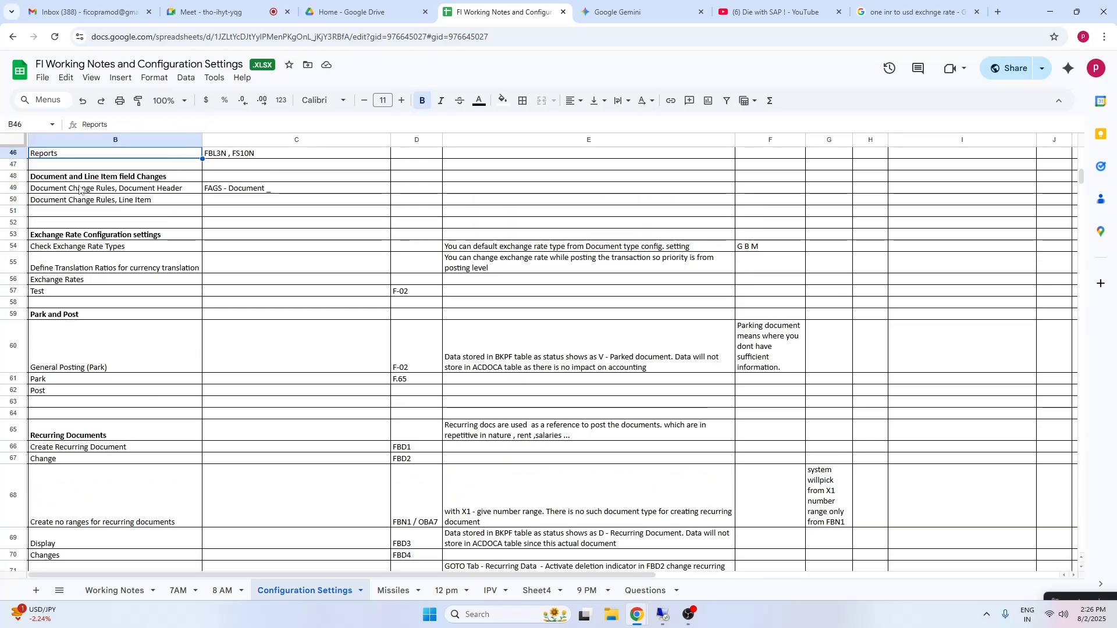
click(103, 233)
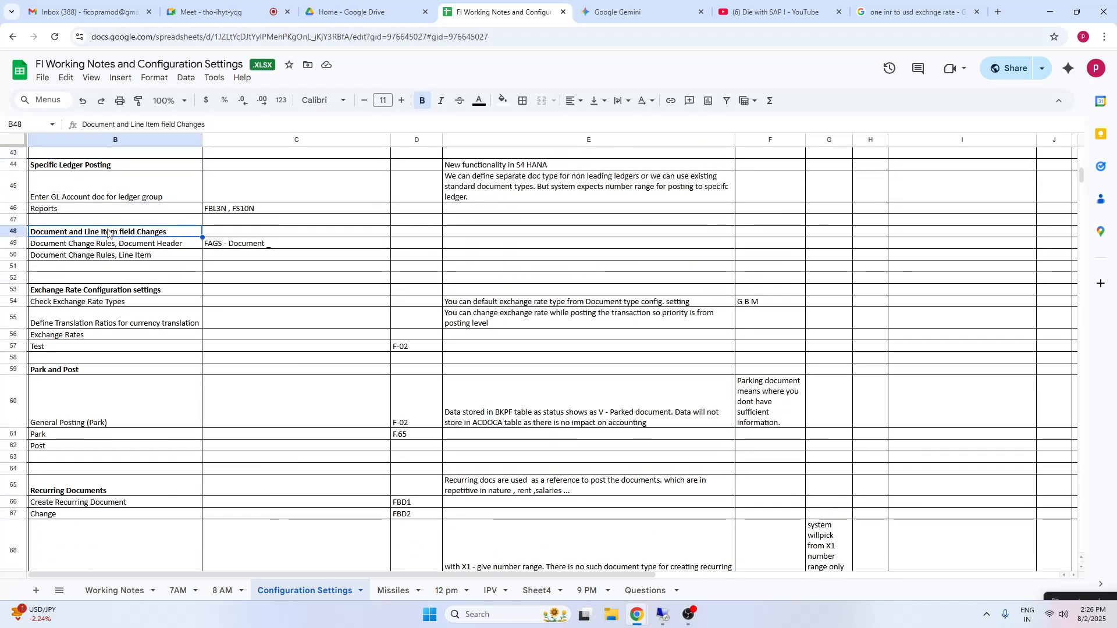
click(124, 258)
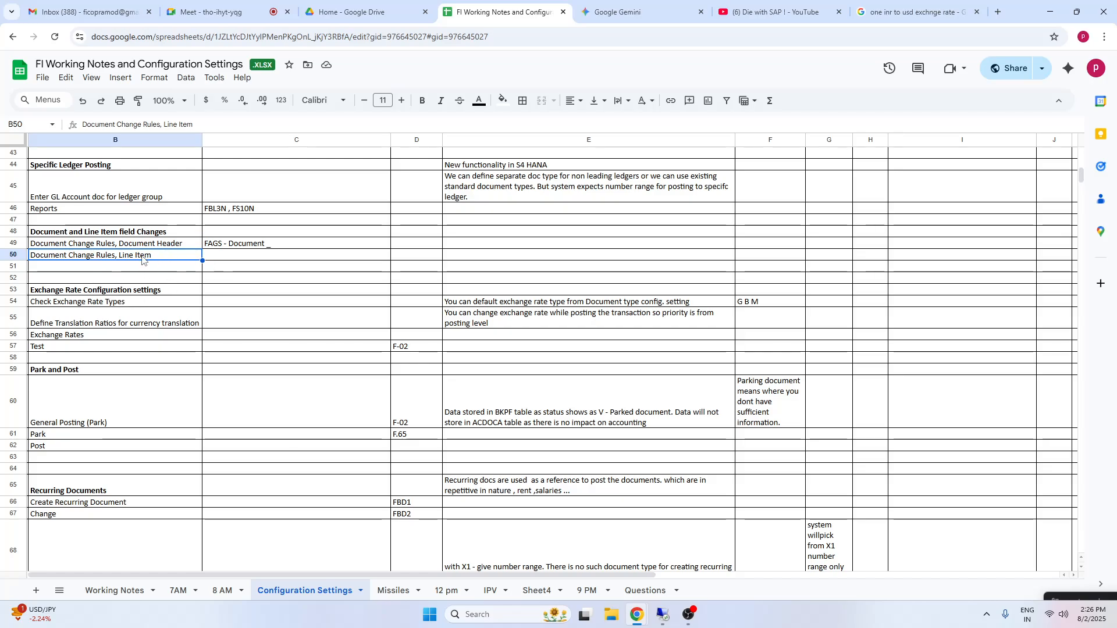
click(474, 233)
- Enter FB50L in cell D45 as the transaction code for entering a GL account document for a ledger group
click(73, 166)
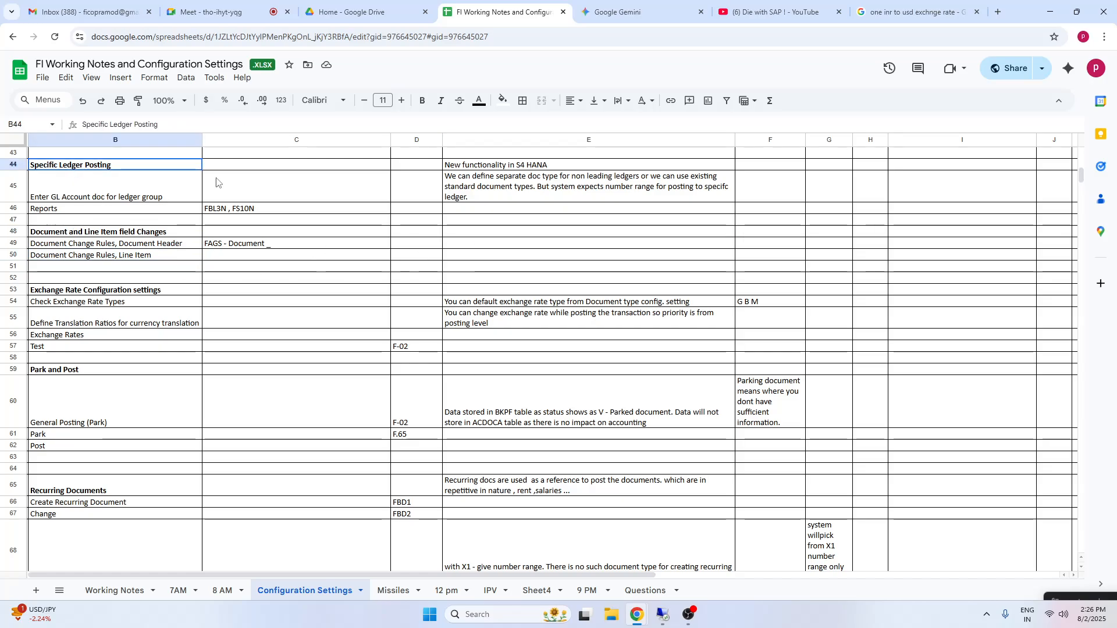
shift+click(625, 230)
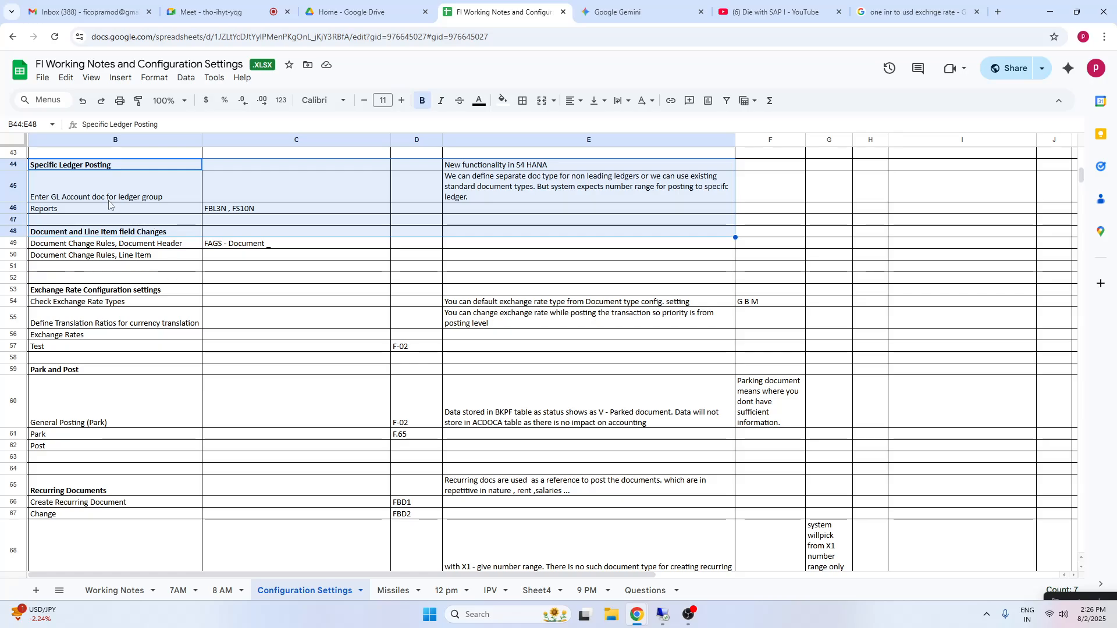
click(140, 177)
click(157, 165)
click(416, 189)
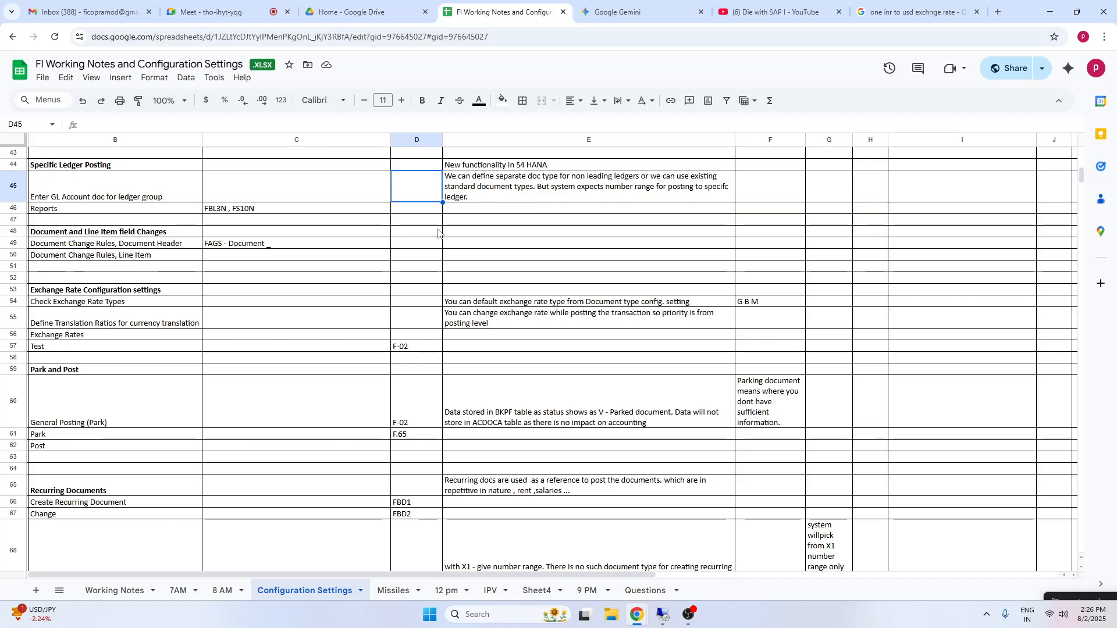
text(FB50L)
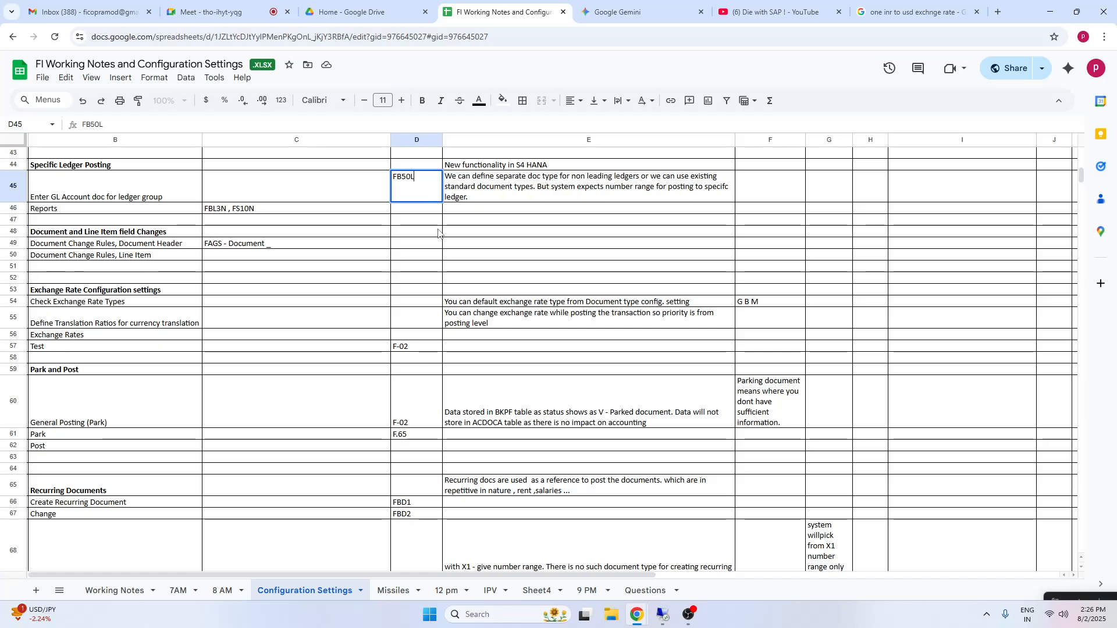
click(573, 255)
click(117, 192)
click(472, 191)
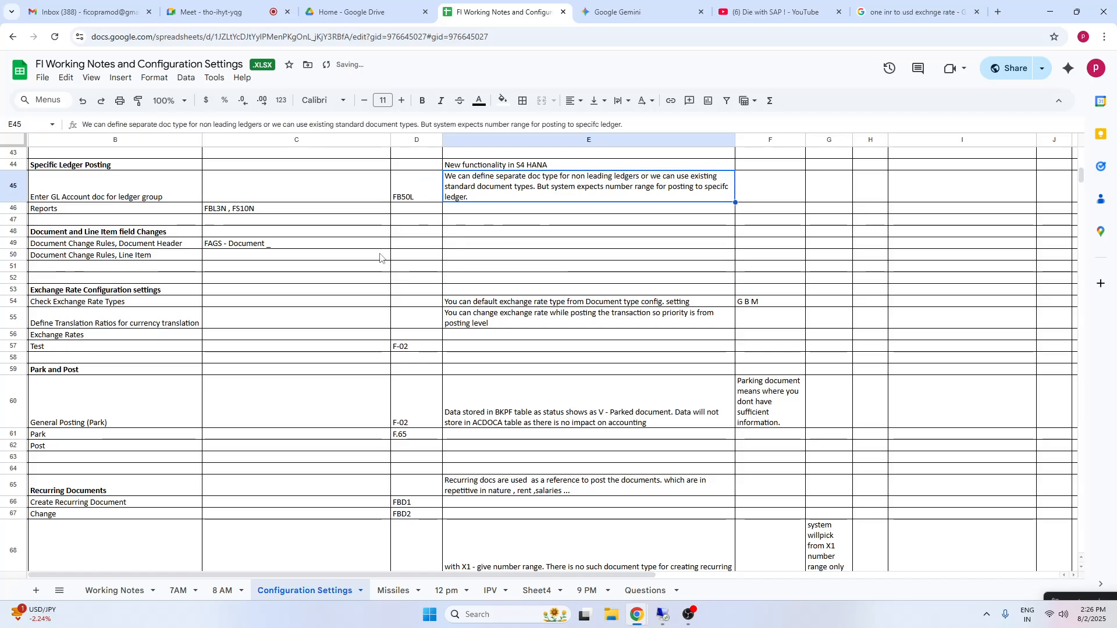
click(413, 197)
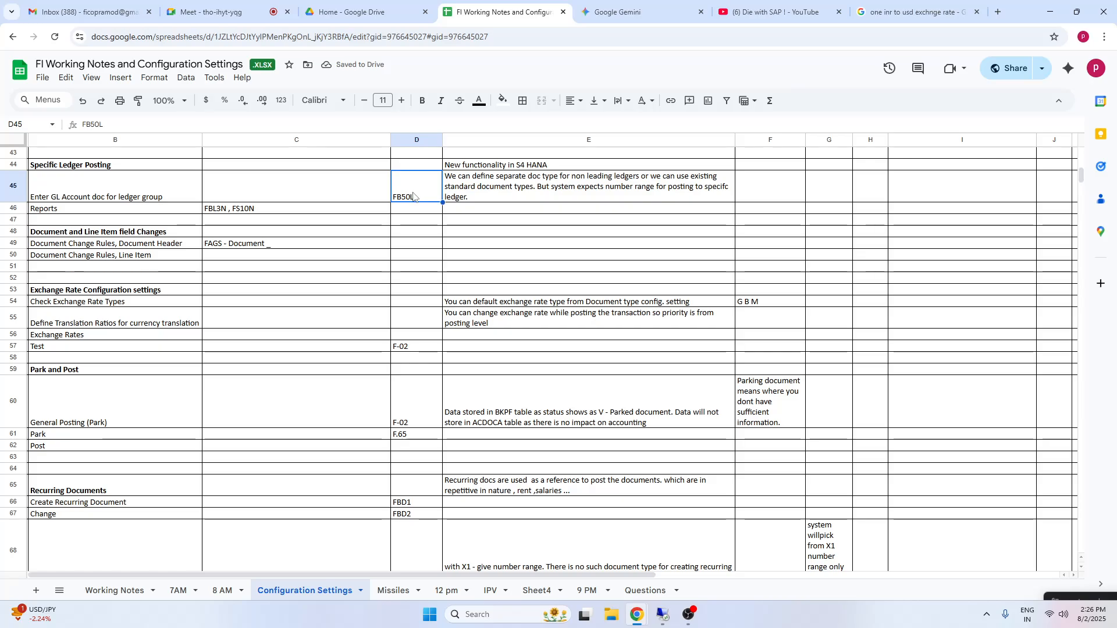
- Recap the section headings for specific ledger posting, document field changes and exchange rate configuration in column B
key(Up)
key(Up)
key(Up)
key(Up)
key(Up)
key(Up)
key(Up)
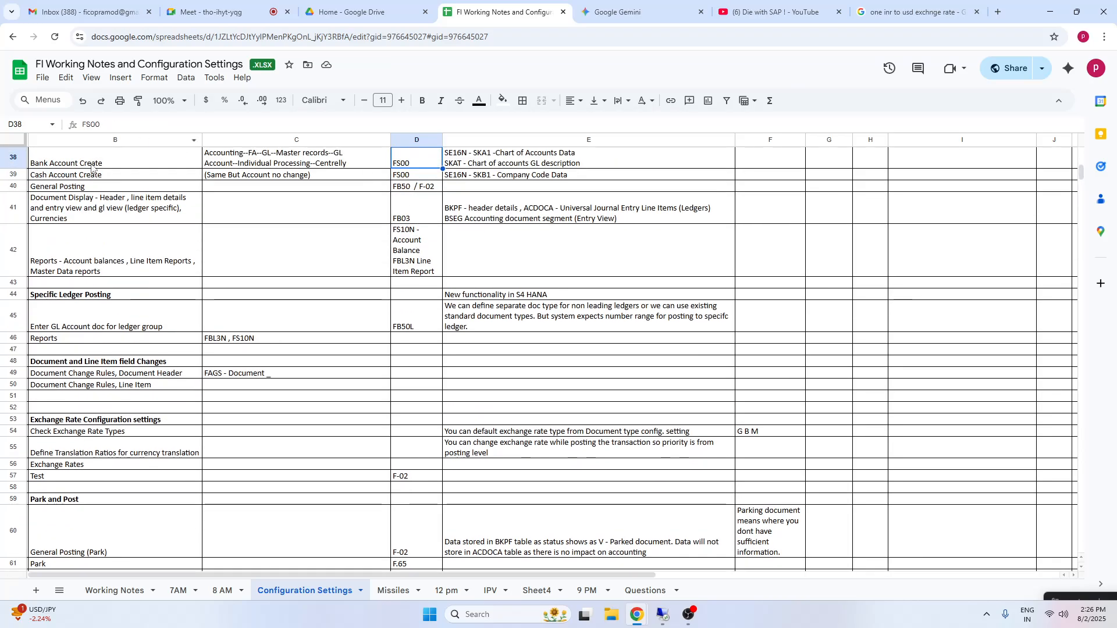
click(58, 298)
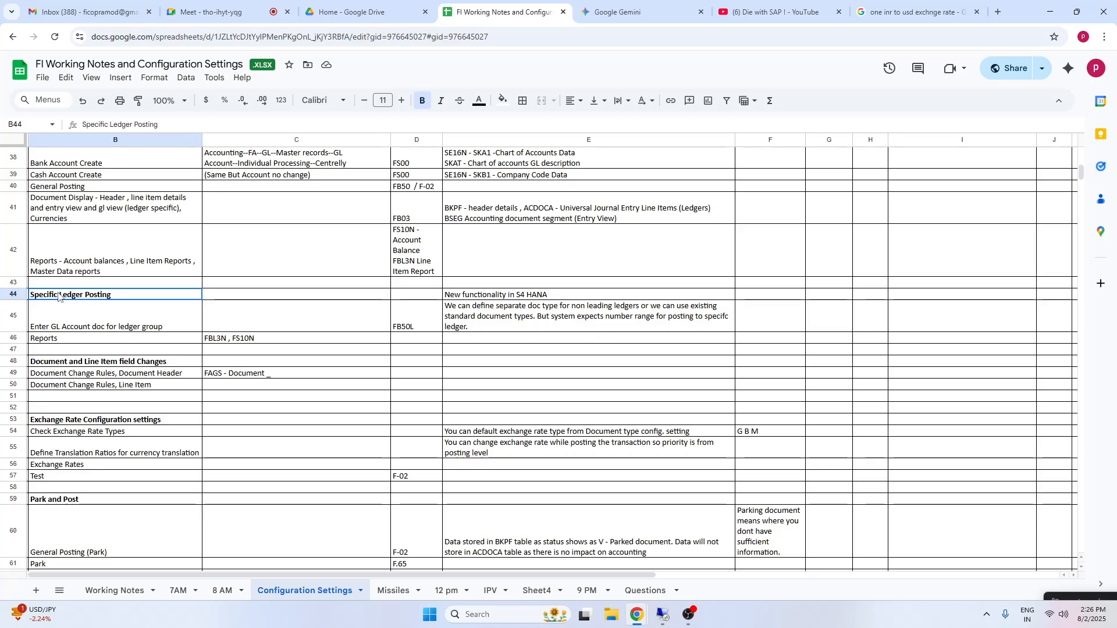
click(67, 363)
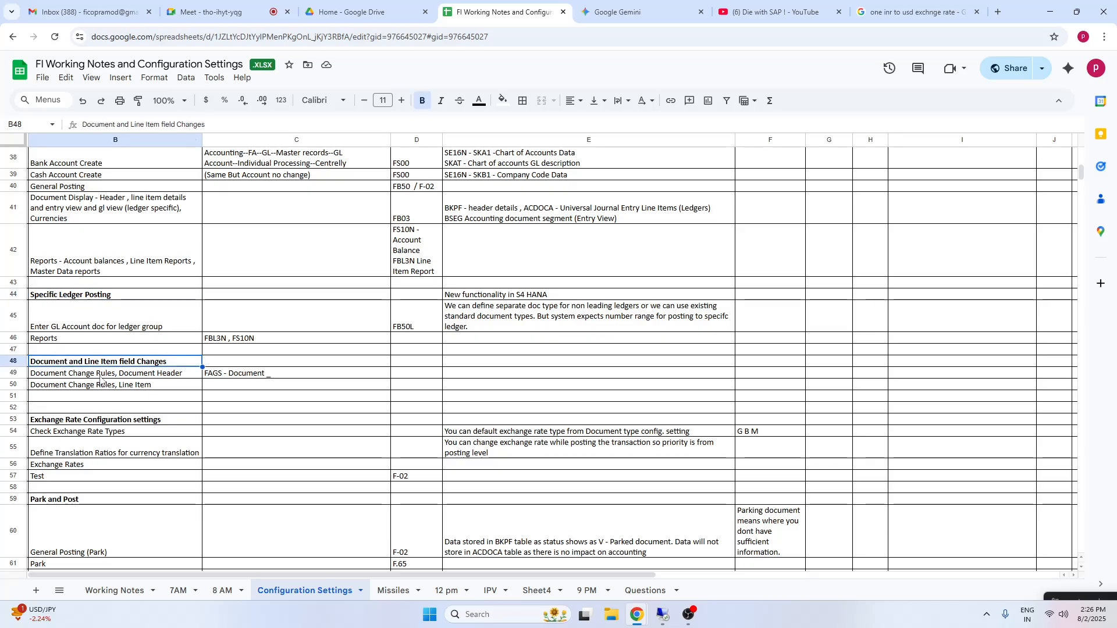
click(84, 421)
- Look through the notes from exchange rates down to substitution in row 81, then return to the Recurring Documents heading in B65
key(Down)
key(Down)
key(Down)
key(Down)
key(Down)
key(Down)
key(Down)
key(Down)
key(Down)
key(Down)
key(Down)
key(Down)
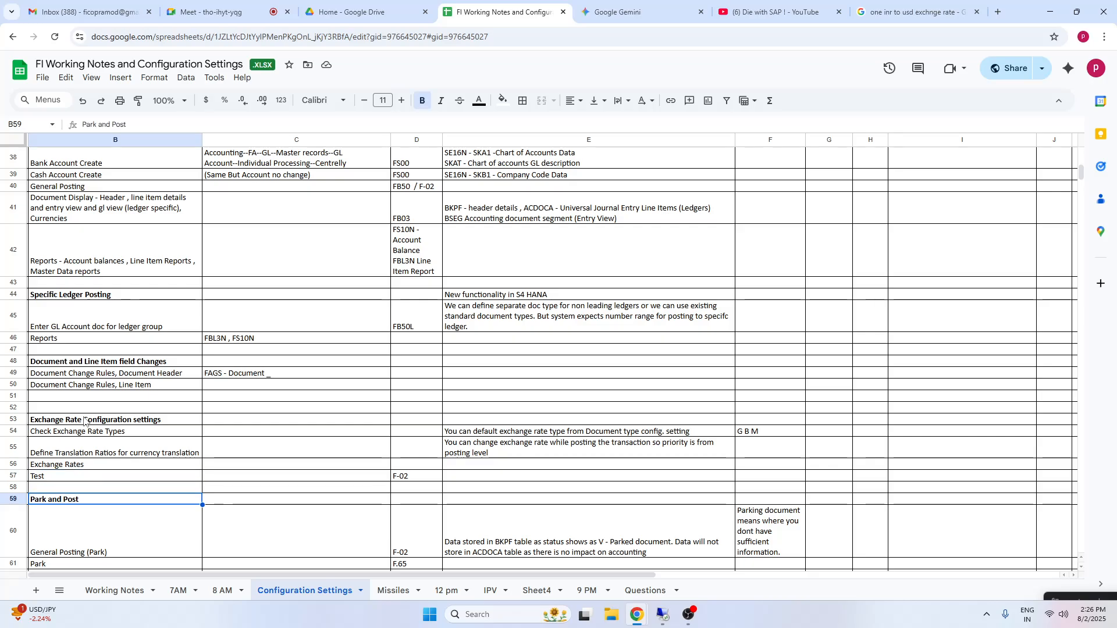
key(Down)
key(Down)
key(Down)
key(Down)
key(Down)
key(Down)
key(Down)
key(Down)
key(Down)
key(Down)
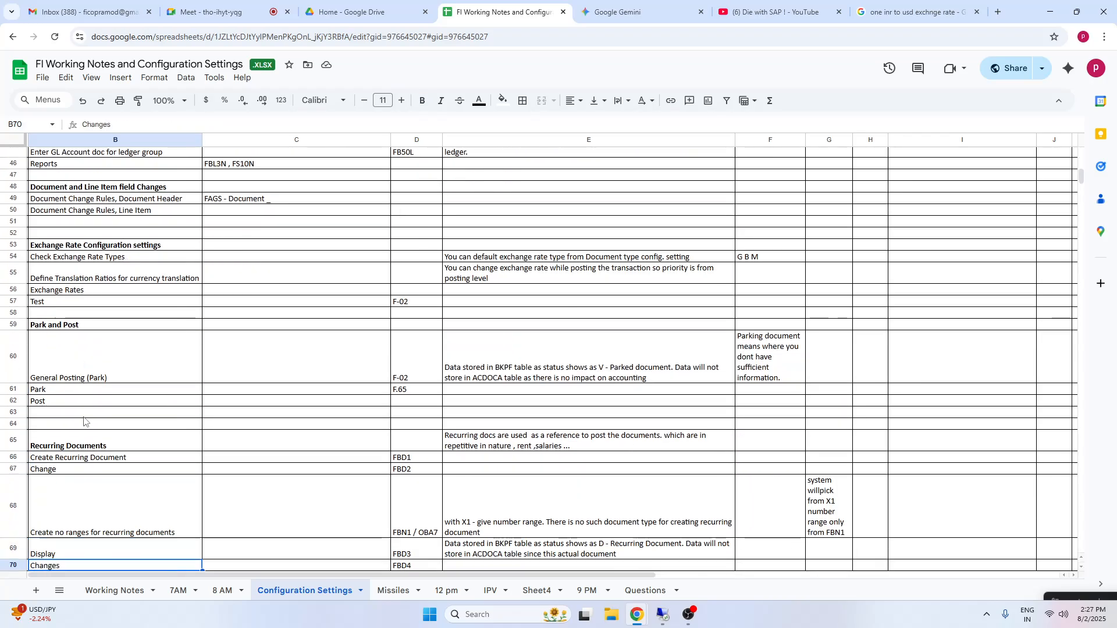
key(Down)
key(Down)
key(Down)
key(Down)
key(Down)
key(Down)
key(Down)
key(Down)
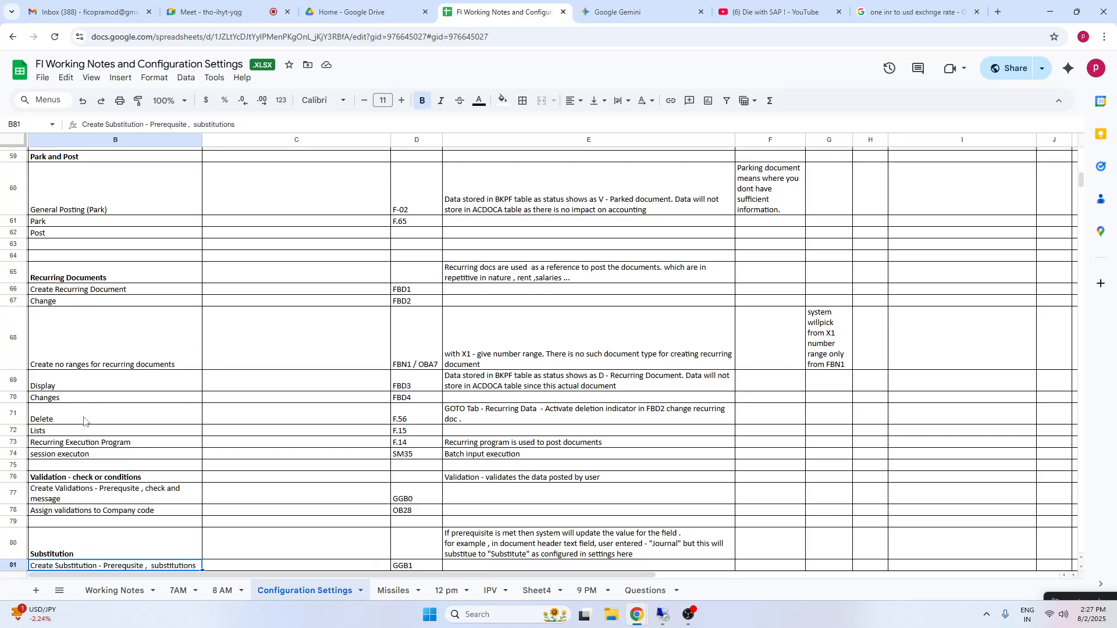
click(65, 244)
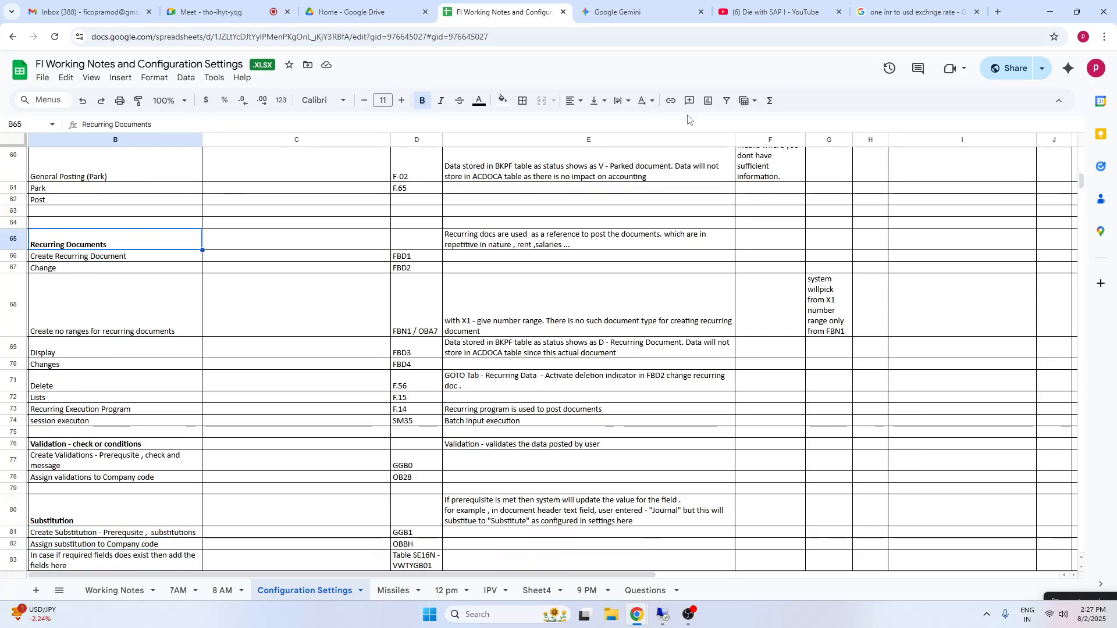